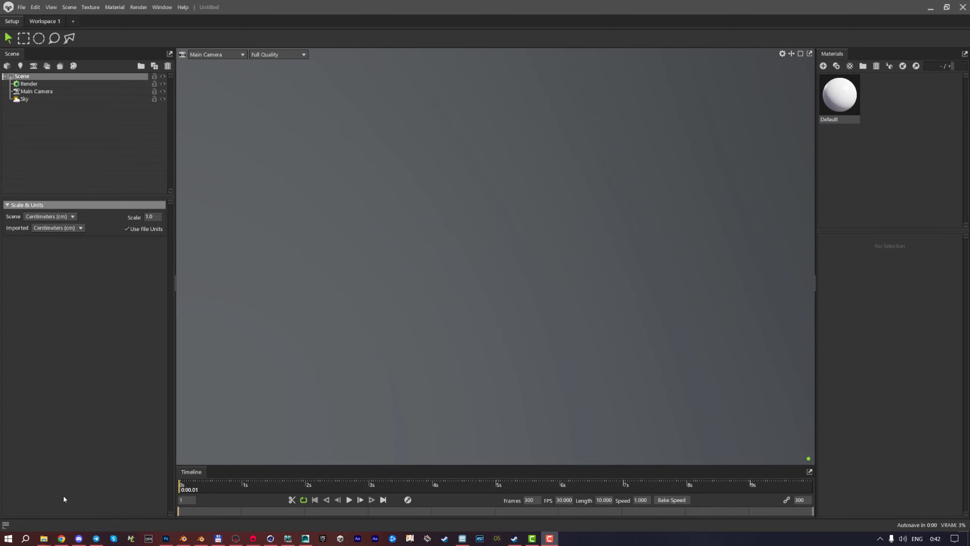
Drag the Bridge_Girder_SLJ900_With_Bridge FBX from the With_Bridge_Files folder into the Marmoset viewport
mouse_move(44, 539)
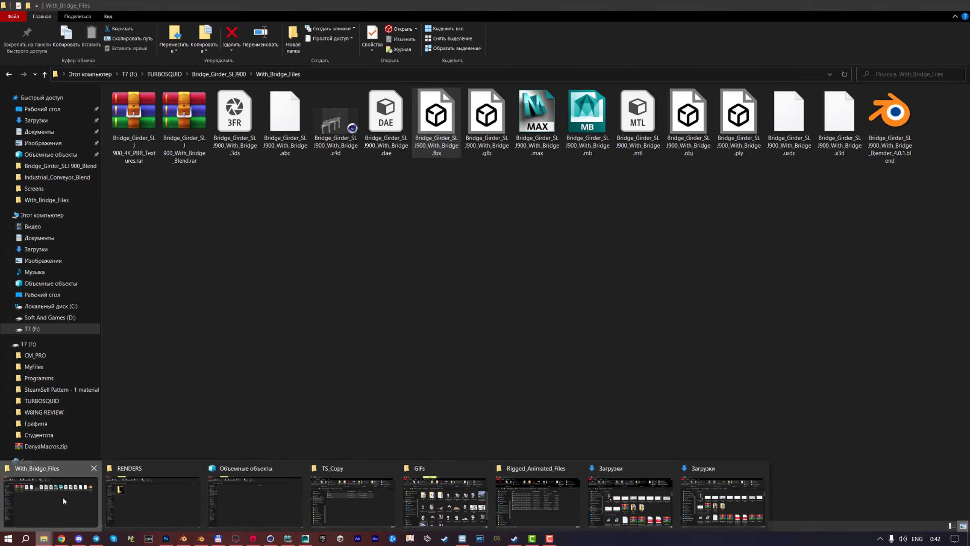
click(62, 496)
drag(437, 120, 431, 318)
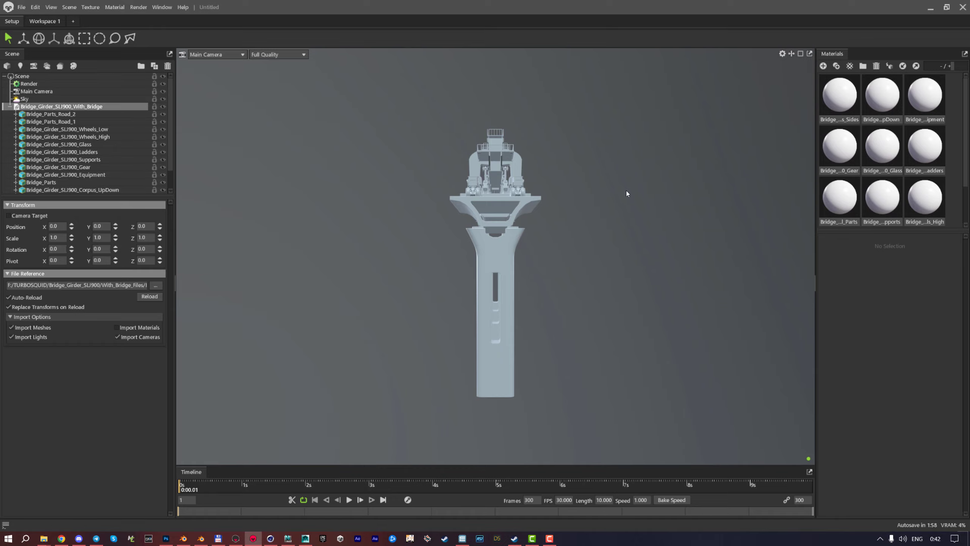
Orbit, zoom and pan to a side-on view of the girder's full span across the piers
drag(626, 191, 425, 188)
scroll(432, 241, up, 5)
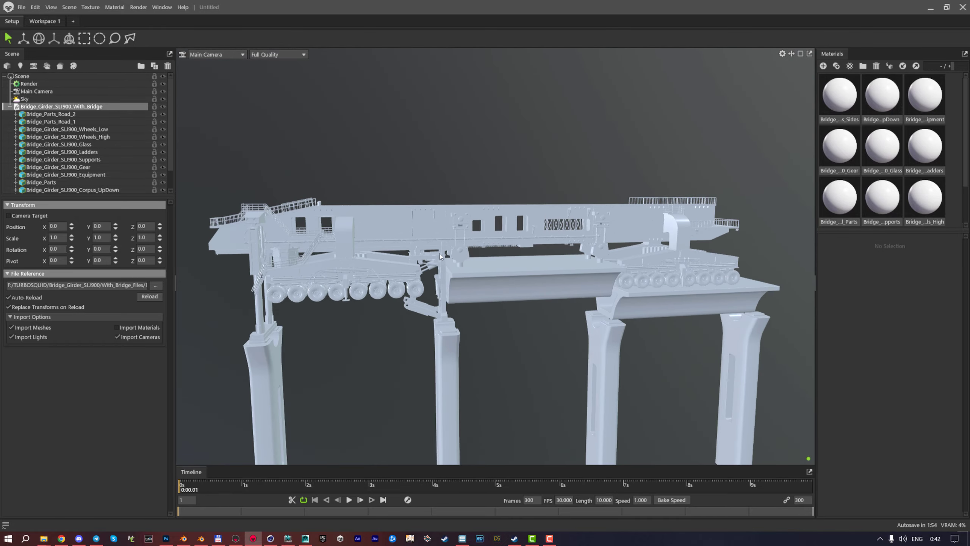
drag(439, 253, 448, 217)
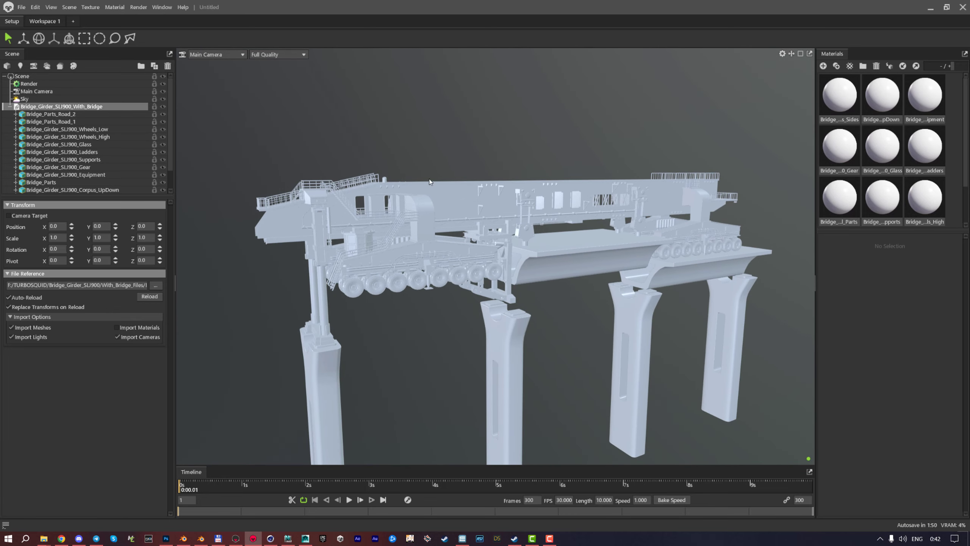
drag(429, 181, 538, 321)
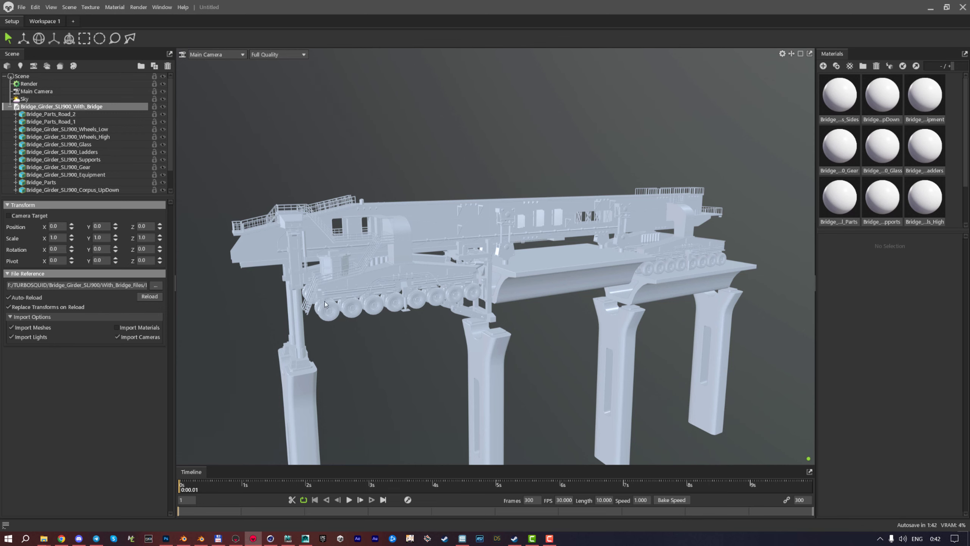
drag(354, 238, 454, 235)
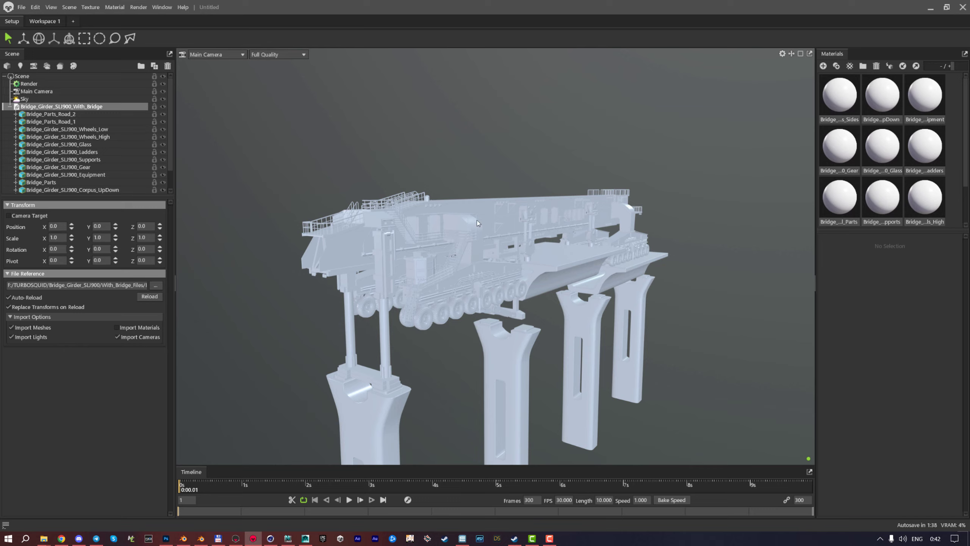
drag(393, 310, 527, 304)
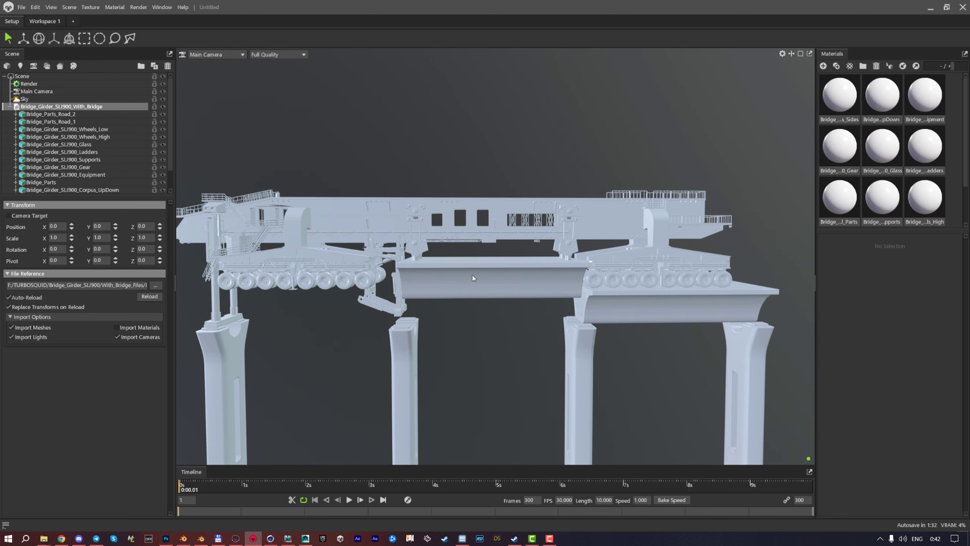
drag(400, 274, 393, 272)
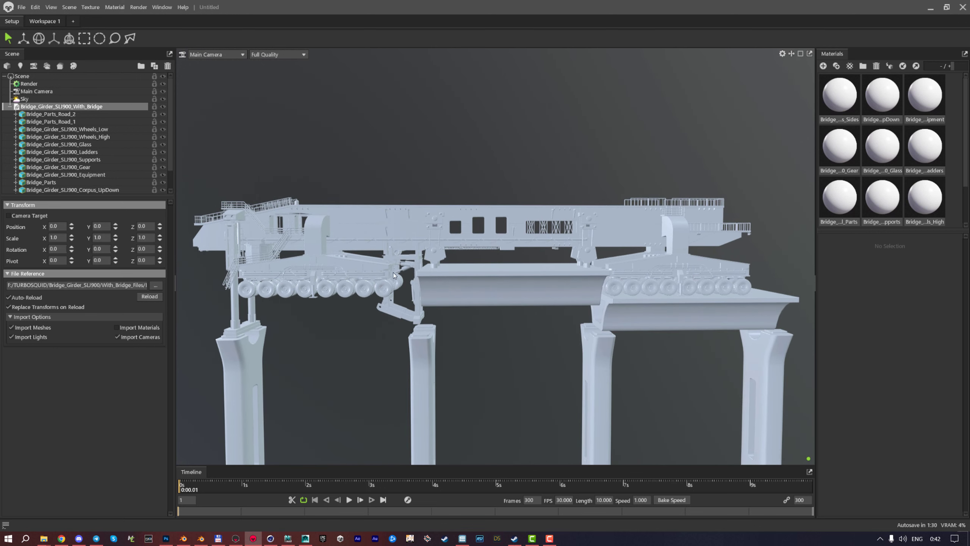
Orbit to an elevated angled view showing the machinery on the bridge deck
drag(283, 253, 488, 236)
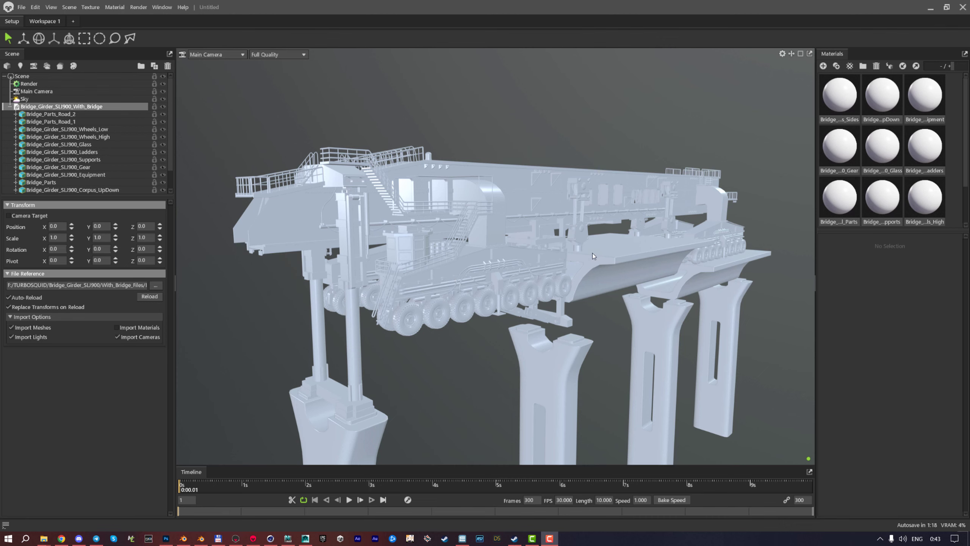
mouse_move(43, 538)
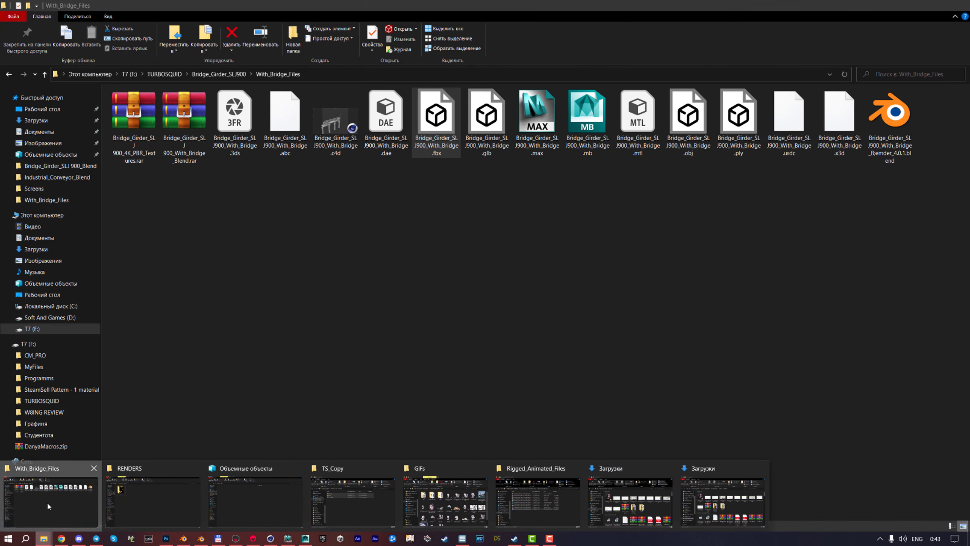
click(47, 502)
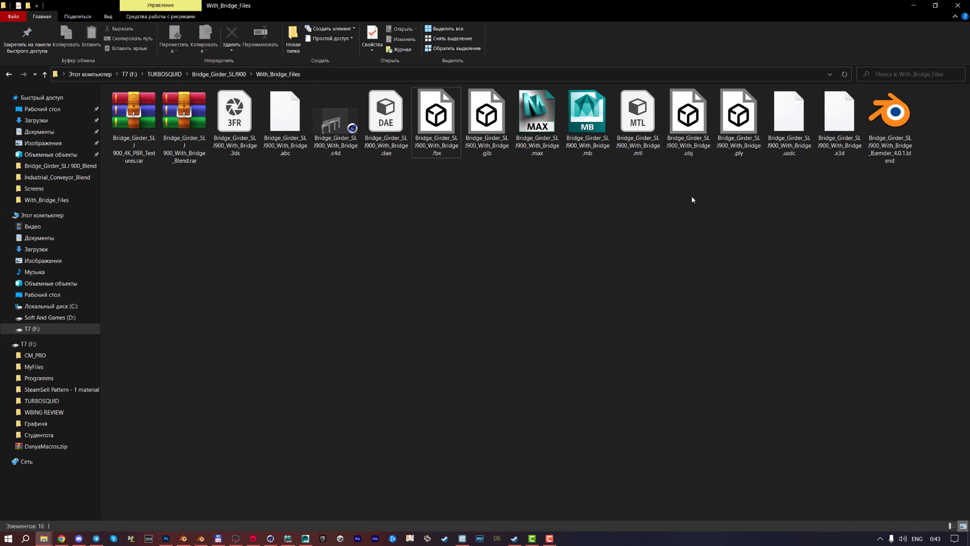
click(436, 132)
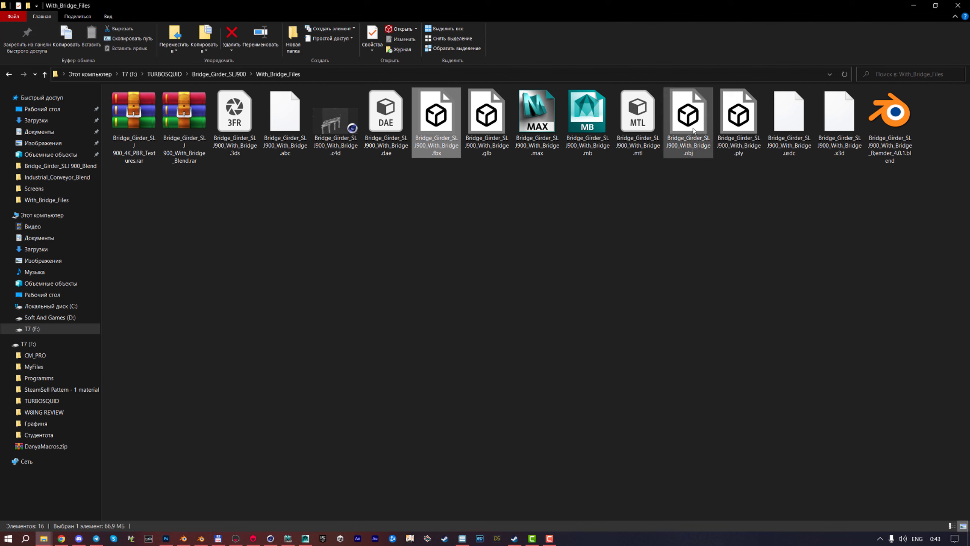
mouse_move(696, 132)
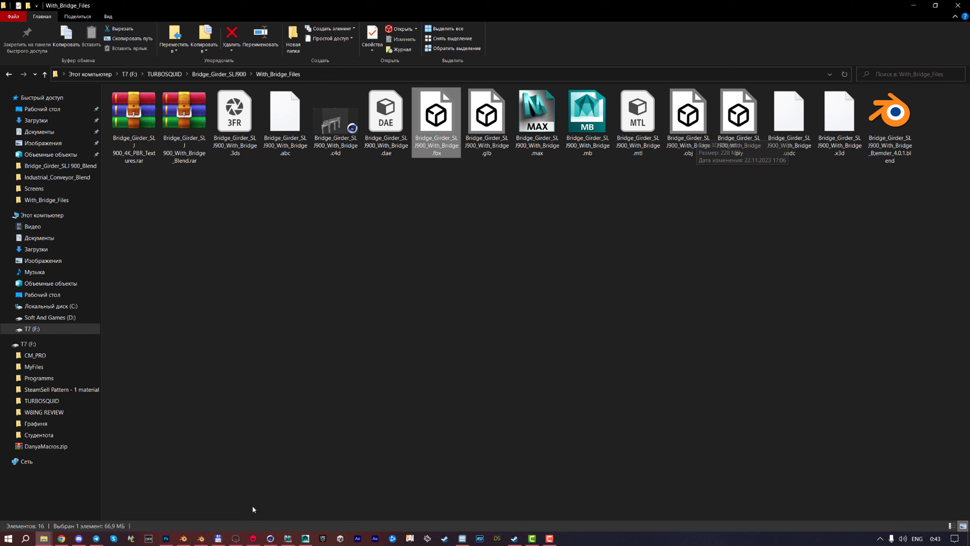
click(253, 538)
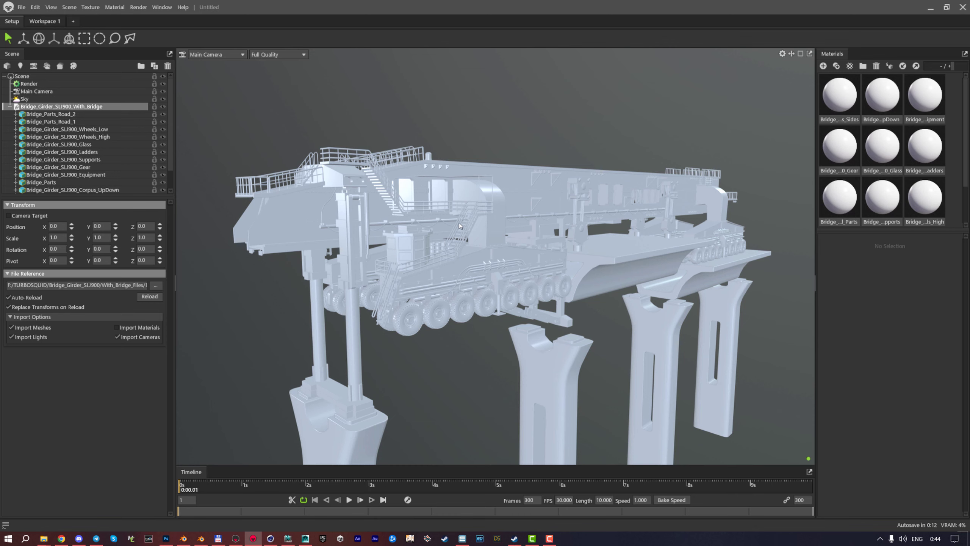
Swing the view around to a centred front view of the bridge and dismiss the chat notification
middle_drag(459, 219, 581, 235)
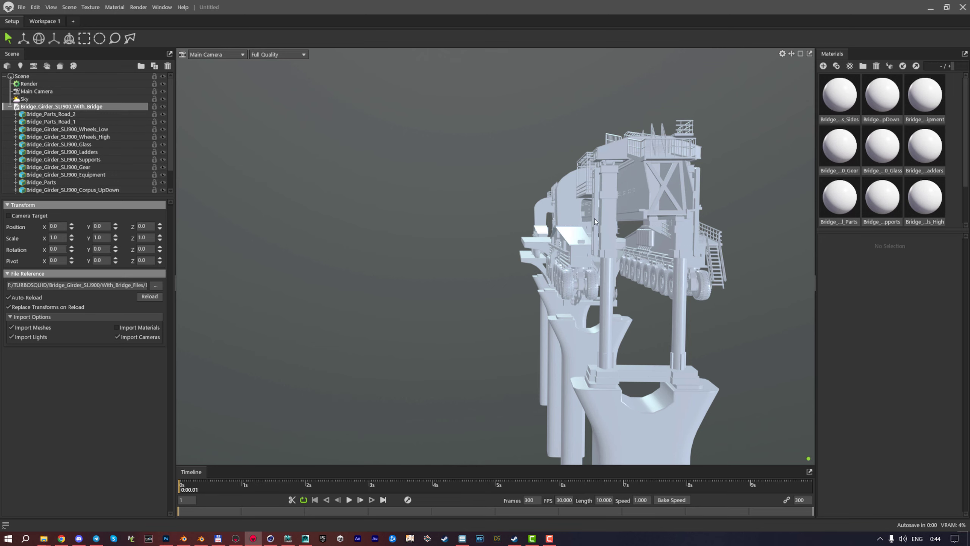
middle_drag(602, 215, 232, 208)
drag(231, 207, 421, 237)
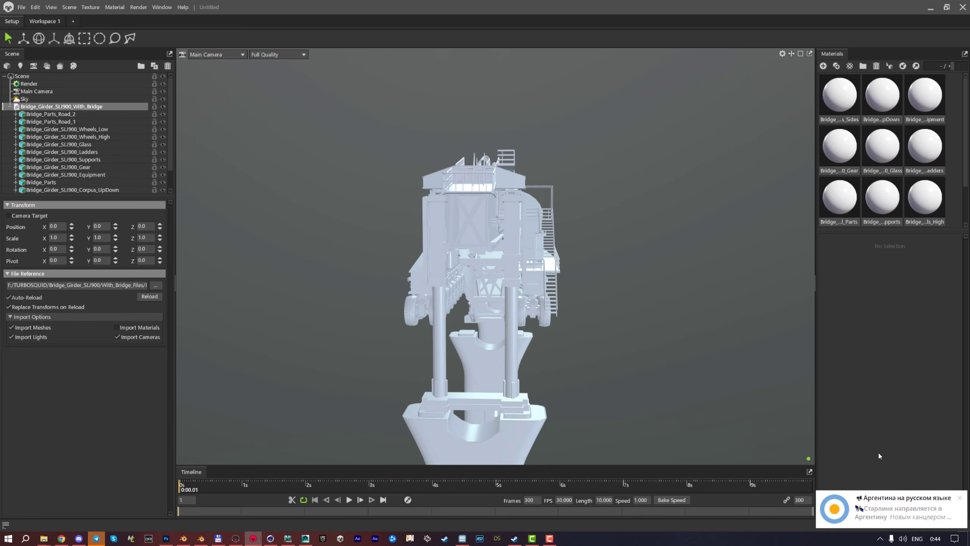
click(960, 499)
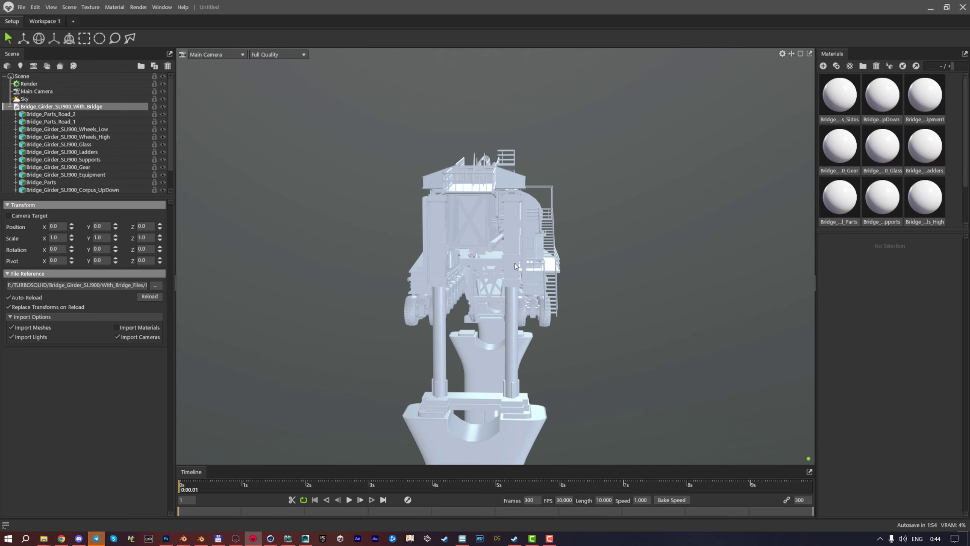
Scroll through the material thumbnails and orbit to a three-quarter view of the bridge
scroll(526, 334, up, 5)
scroll(526, 334, down, 5)
scroll(533, 315, up, 5)
scroll(539, 299, down, 5)
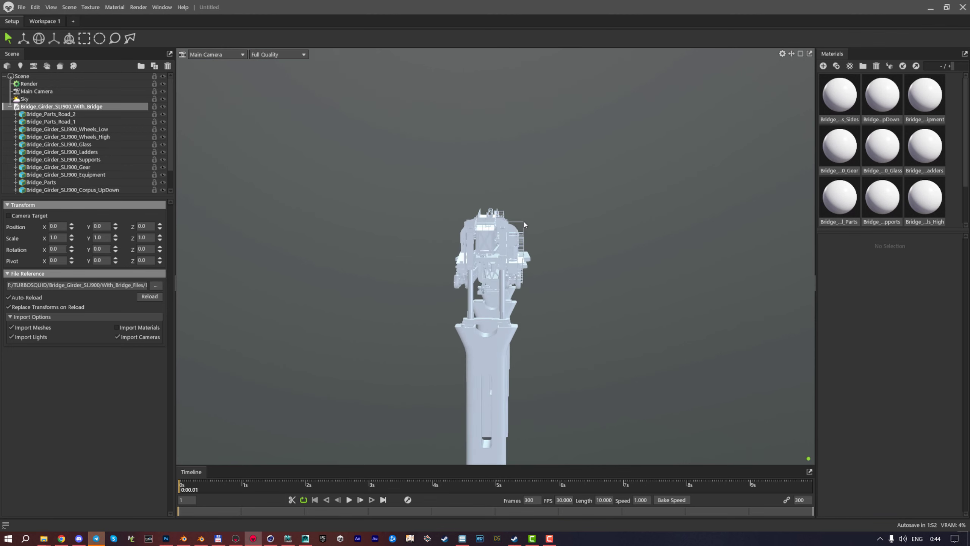
scroll(539, 231, up, 1)
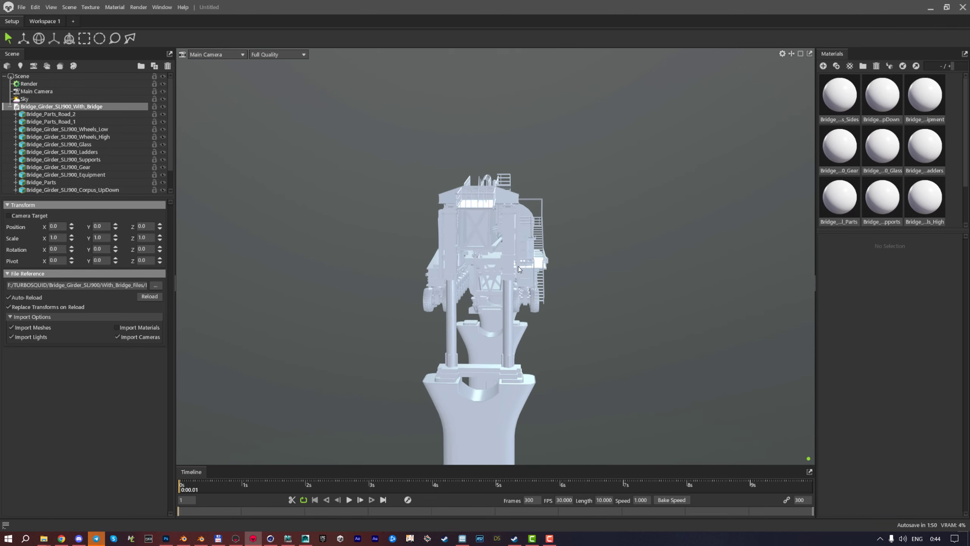
scroll(538, 268, up, 3)
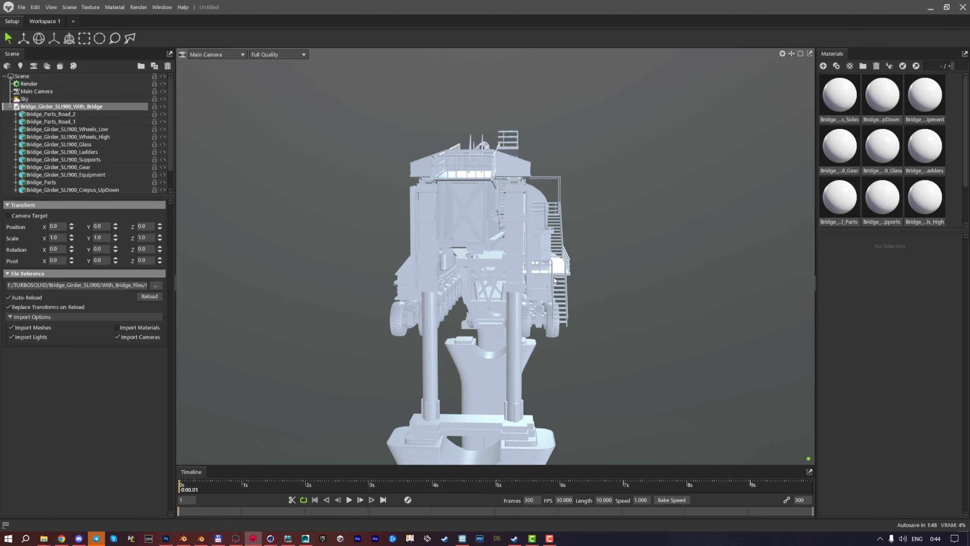
scroll(550, 277, down, 3)
drag(553, 279, 648, 139)
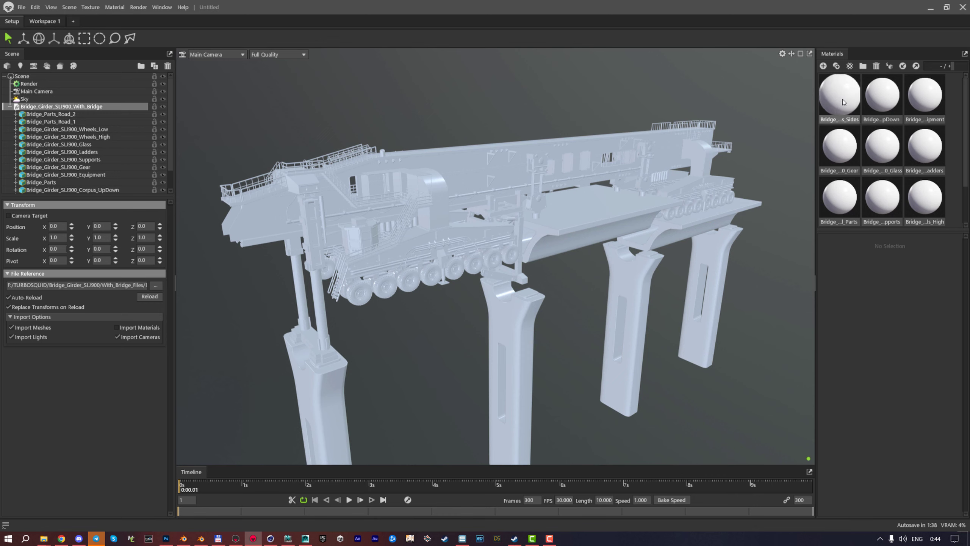
scroll(831, 181, down, 1)
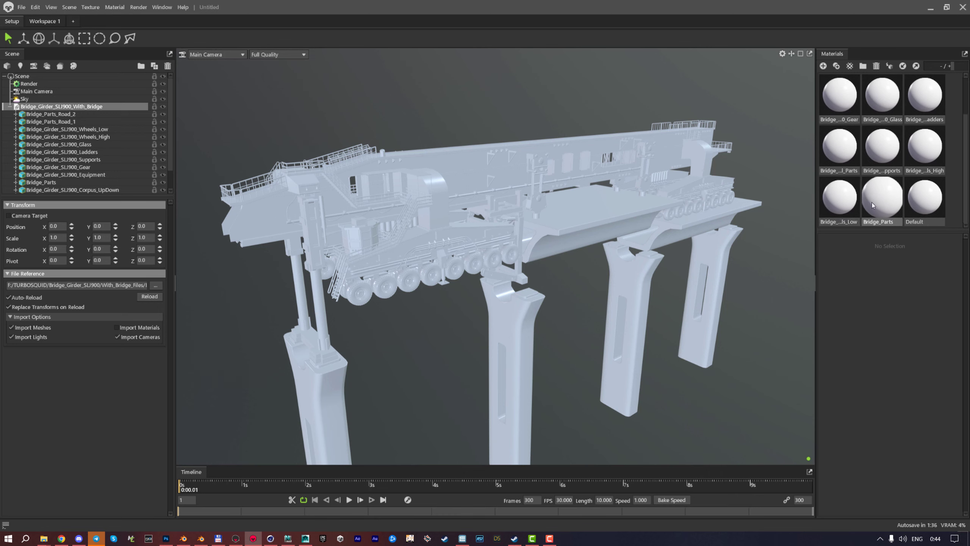
scroll(840, 114, up, 1)
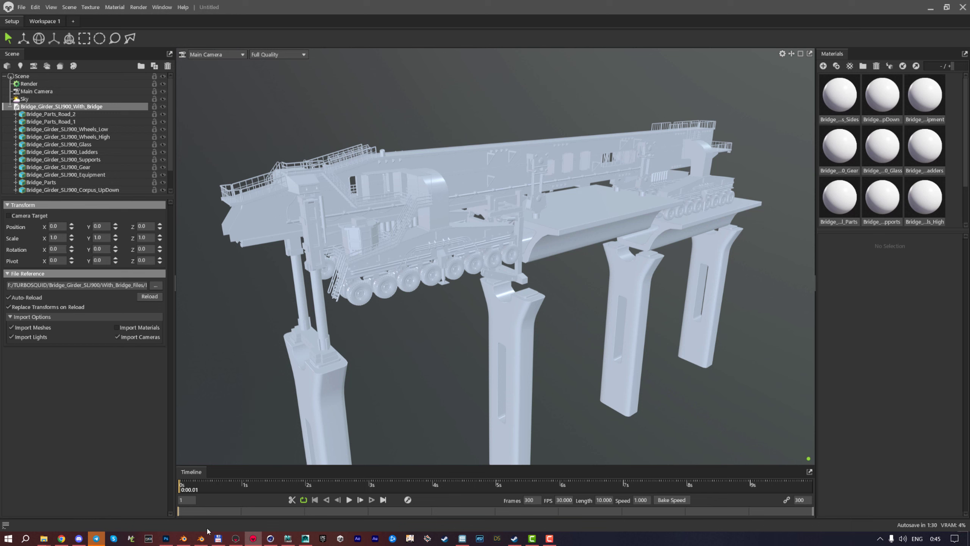
In the girder's Blender file, leave mesh editing and show the current object's material settings
click(187, 537)
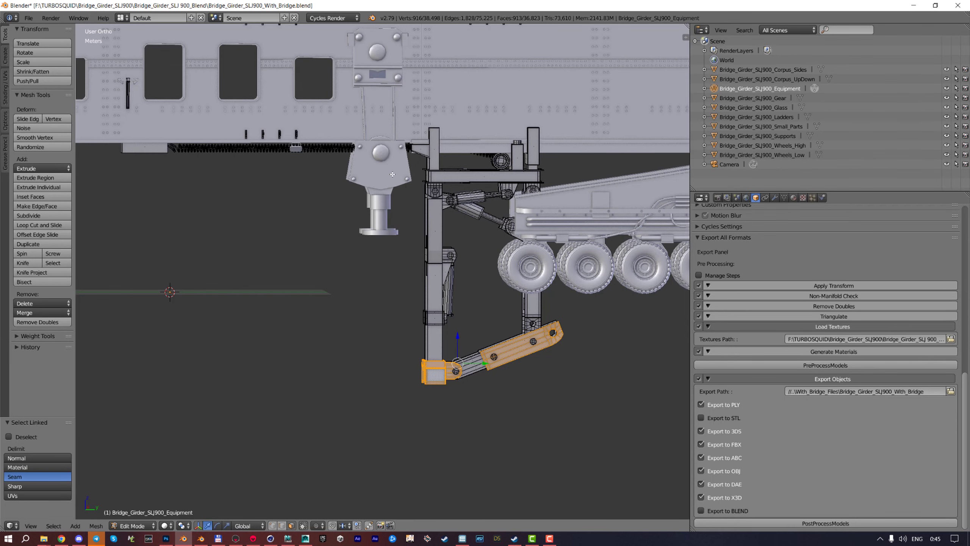
scroll(392, 174, down, 6)
middle_drag(392, 174, 384, 221)
key(Tab)
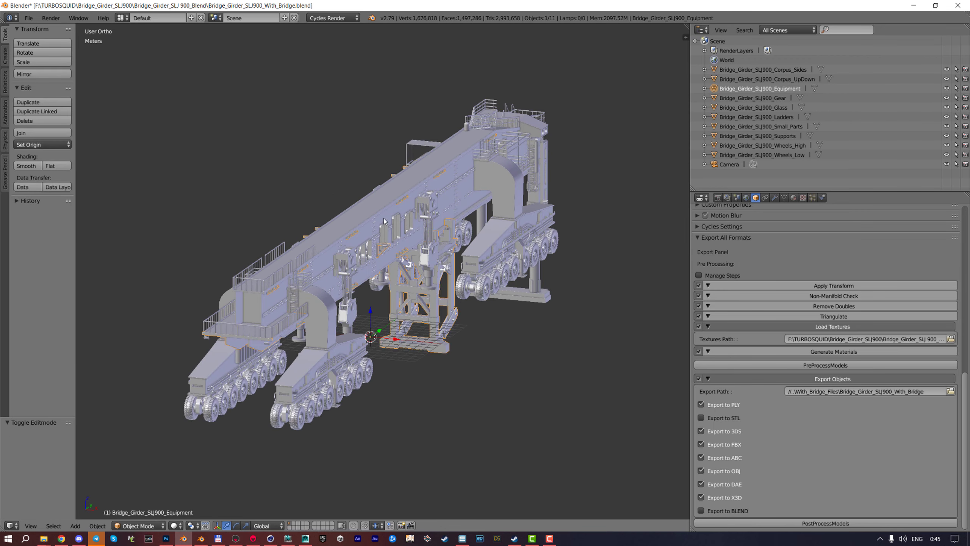
click(793, 197)
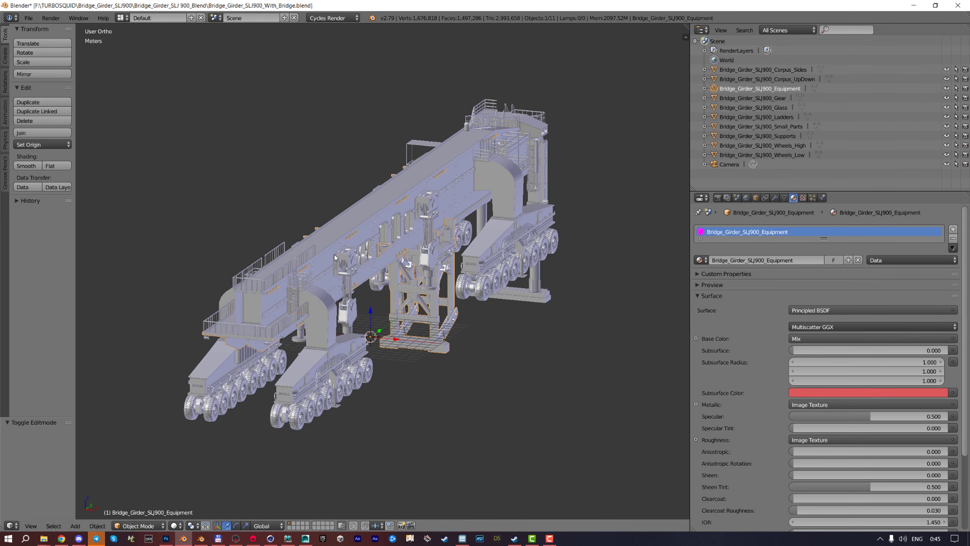
click(313, 305)
Move the Corpus_Sides part, undo the move, select Corpus_UpDown and minimize Blender
right_click(323, 310)
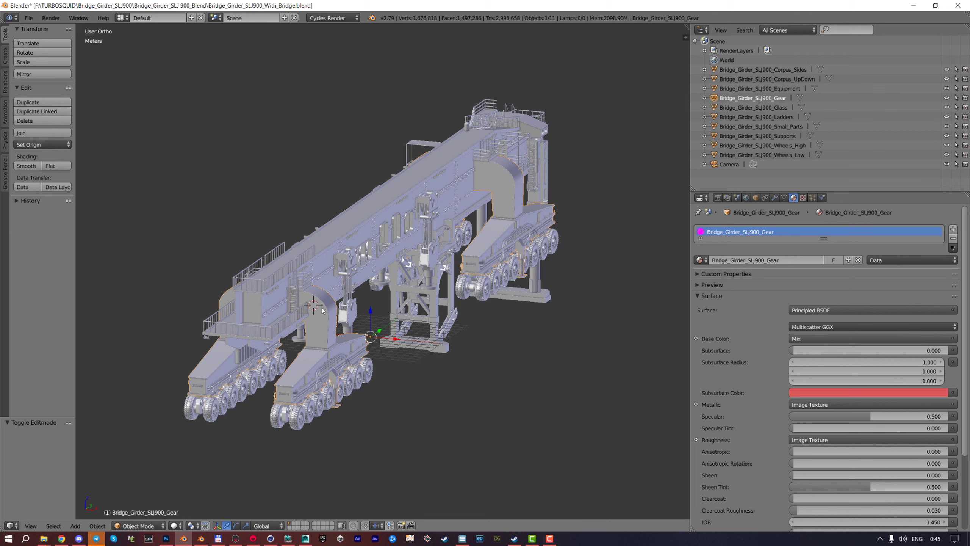
right_drag(323, 311, 430, 269)
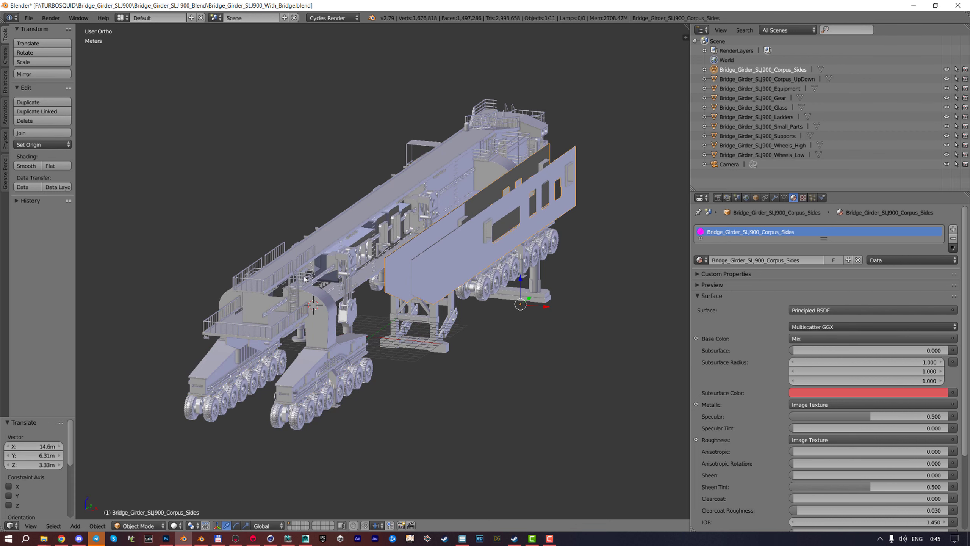
key(ctrl+z)
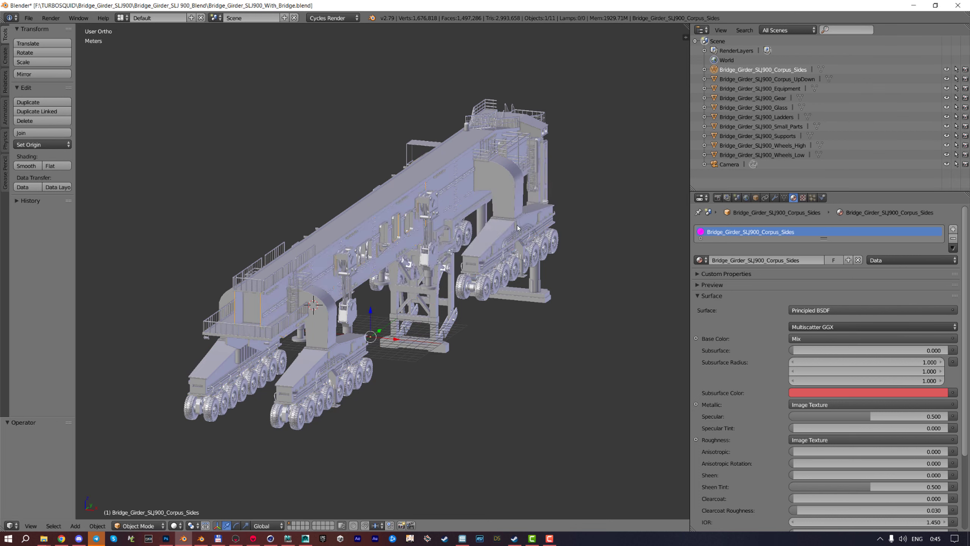
right_click(430, 172)
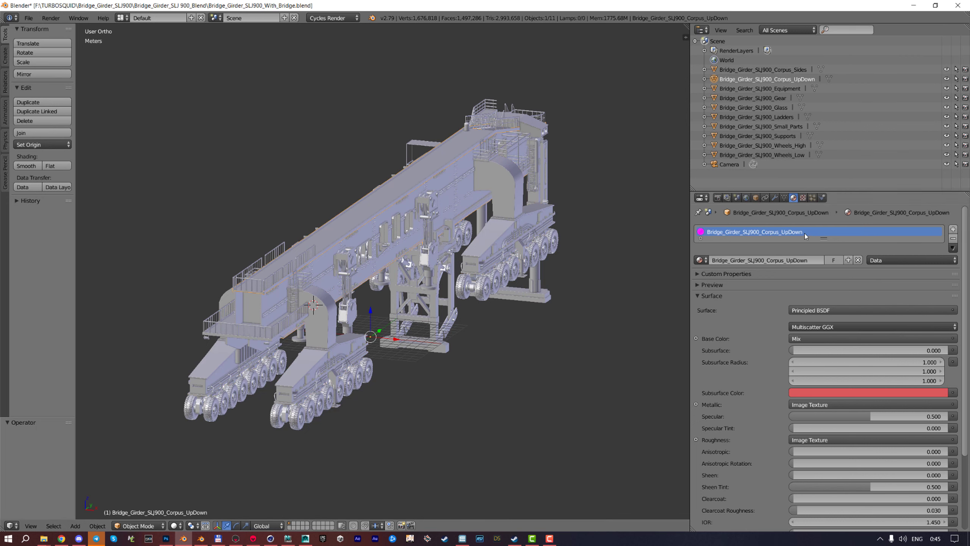
click(913, 5)
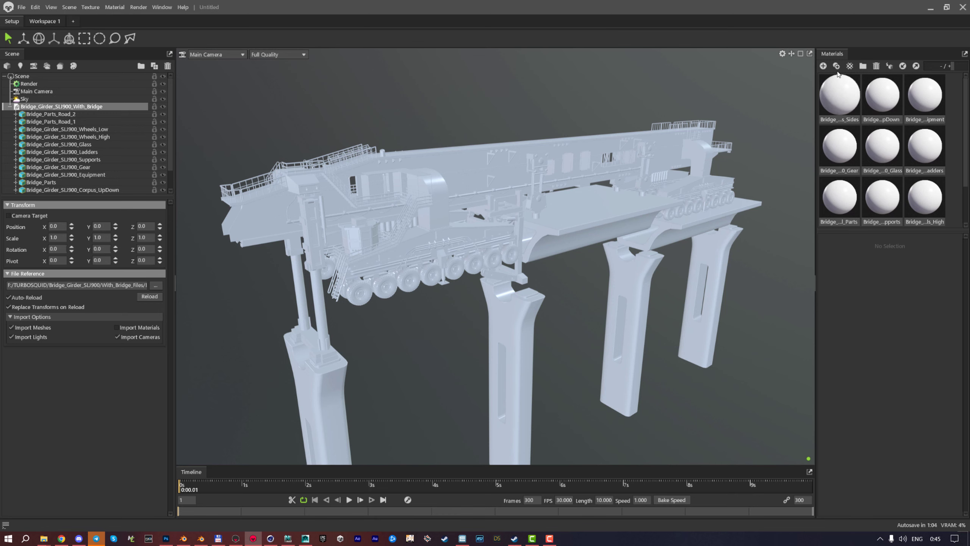
Add the new material NewMat01 and collapse the bridge model's child objects in the Scene tree
click(824, 66)
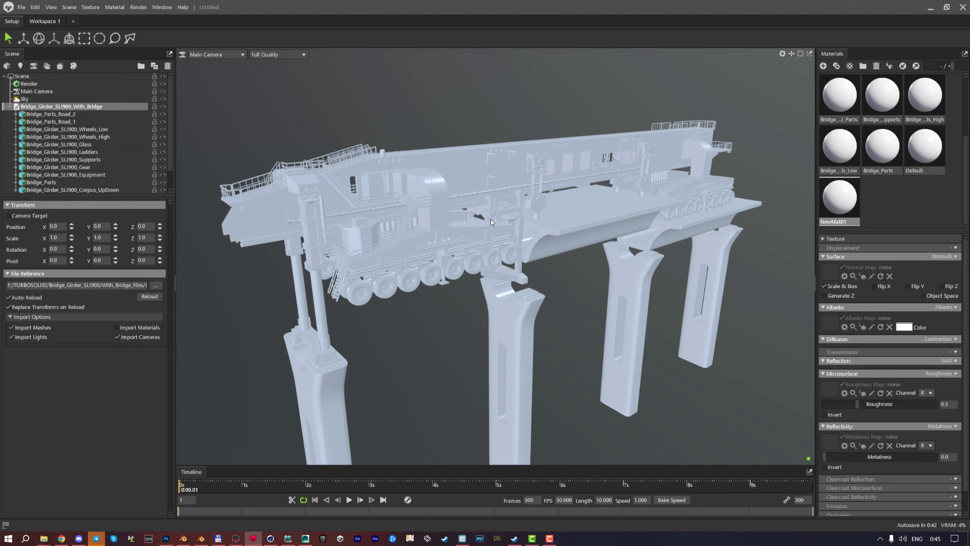
scroll(449, 239, up, 1)
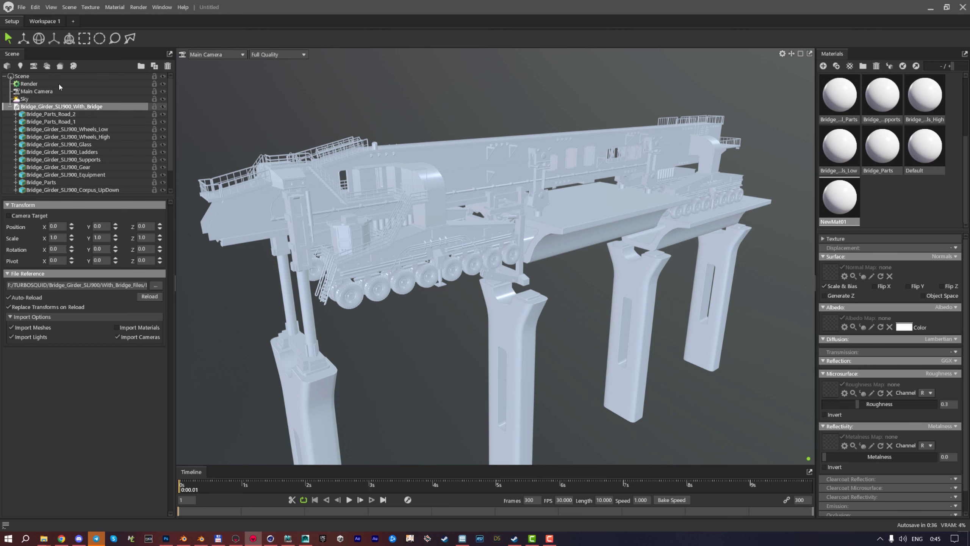
click(10, 106)
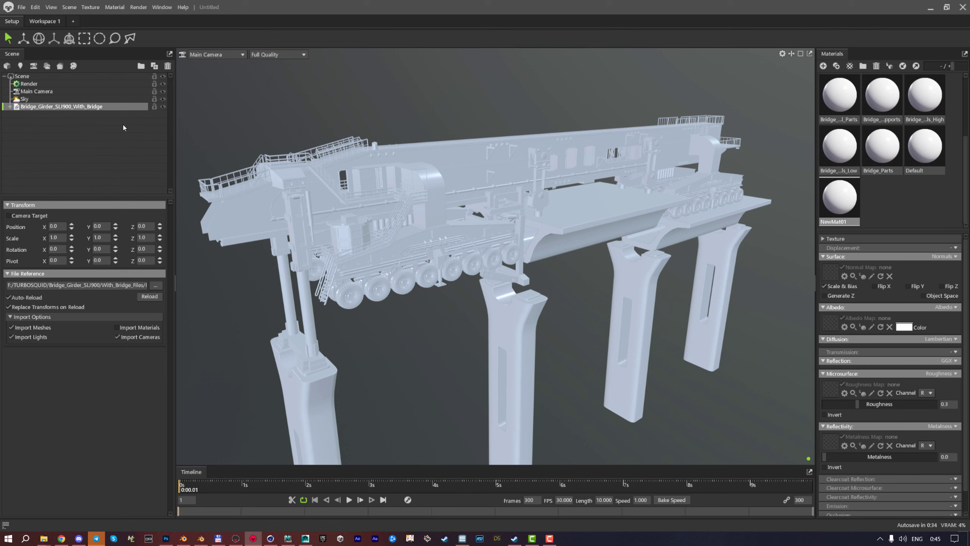
Click through the scene root, Render, Main Camera, Sky and the bridge model in the Scene tree
click(22, 77)
click(35, 84)
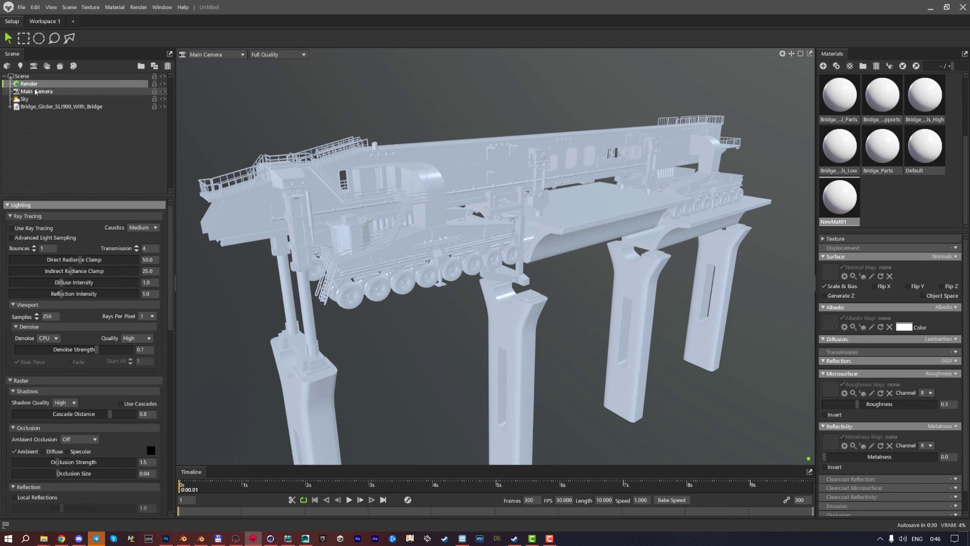
click(35, 92)
click(34, 99)
click(35, 106)
click(37, 84)
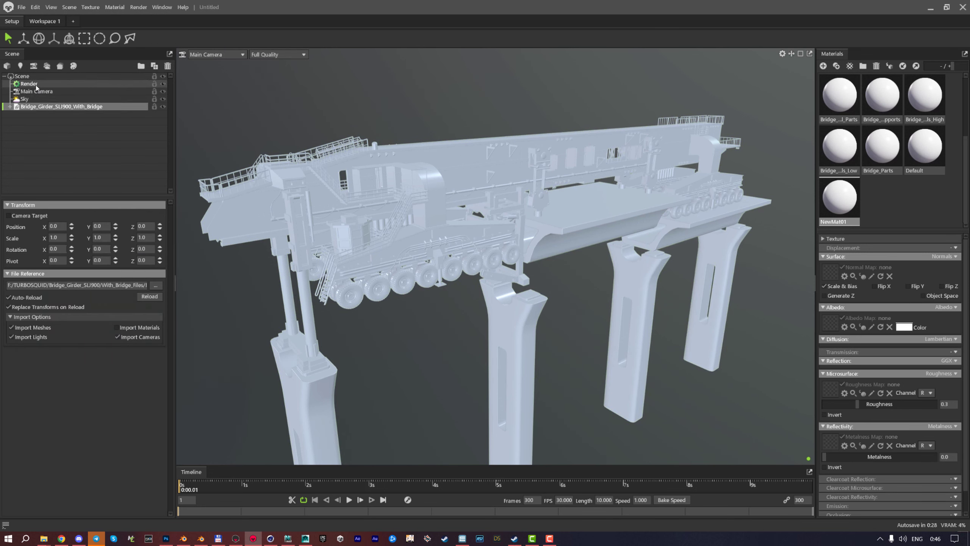
click(37, 91)
click(38, 99)
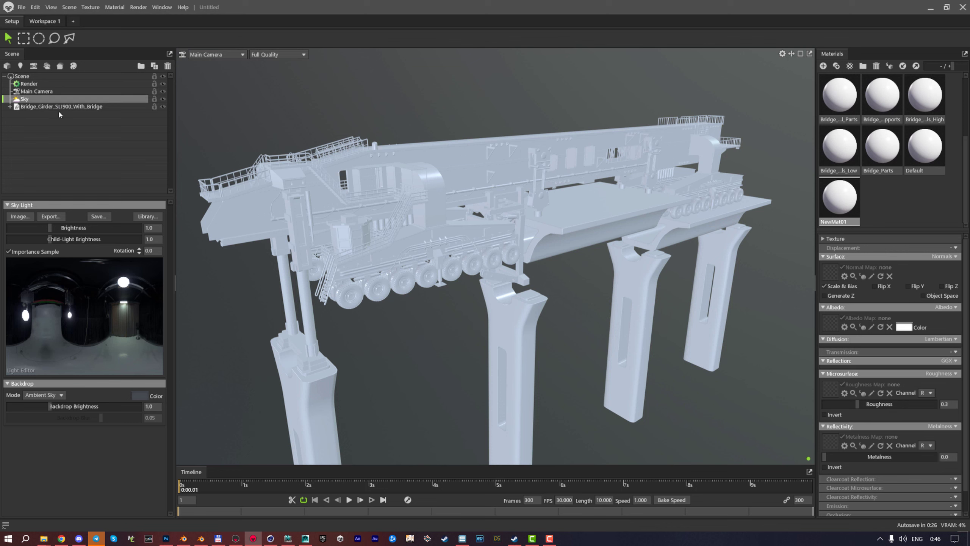
click(59, 106)
Review the Render lighting and ray tracing settings, then the main camera's lens settings
click(35, 84)
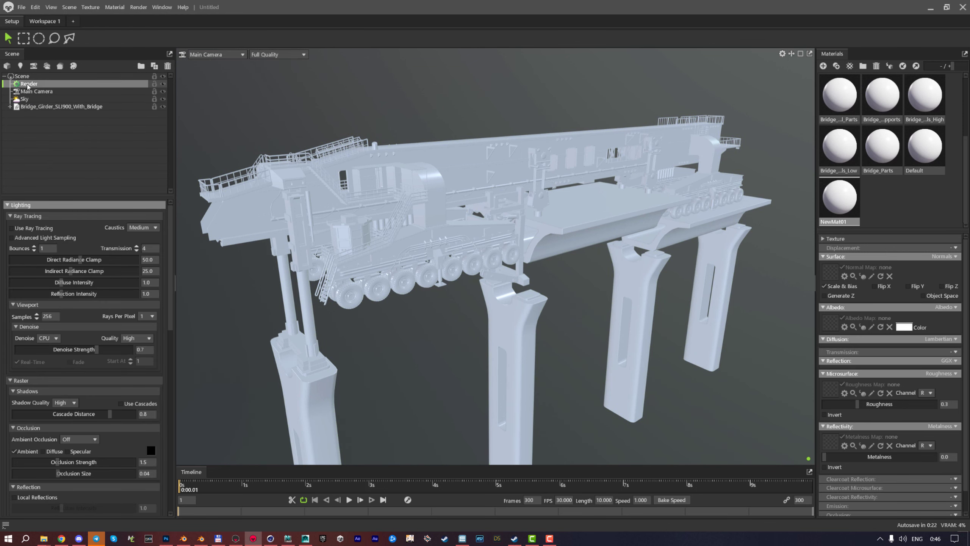
scroll(70, 353, down, 10)
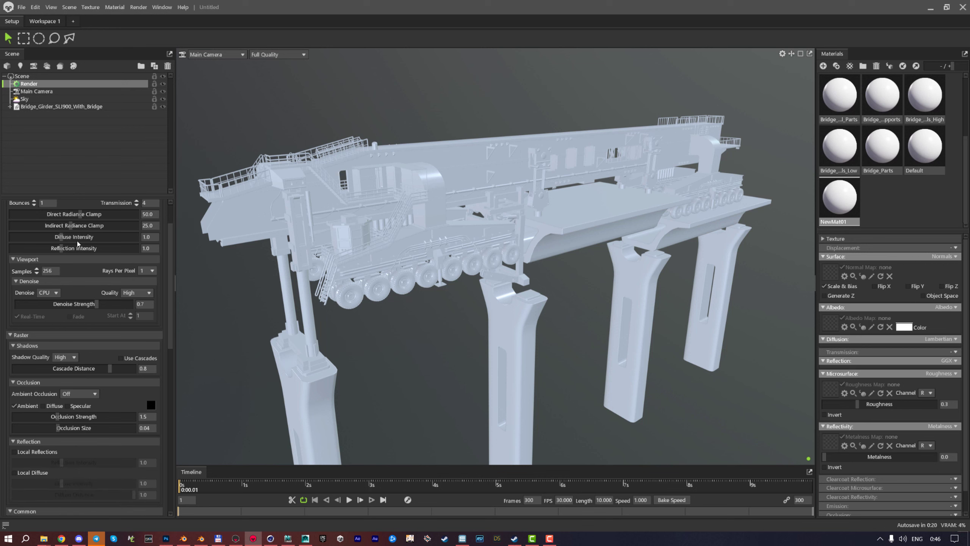
scroll(81, 382, up, 10)
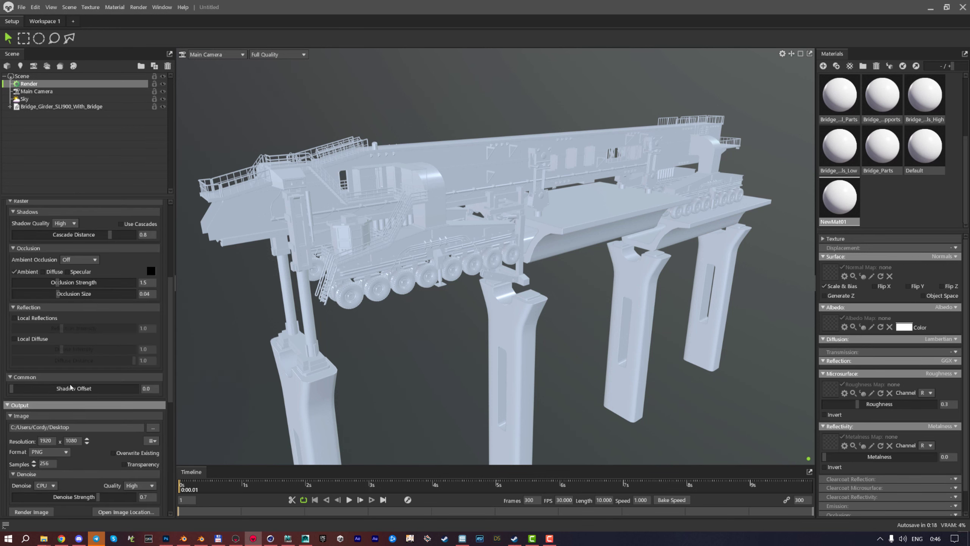
click(37, 91)
scroll(79, 313, down, 6)
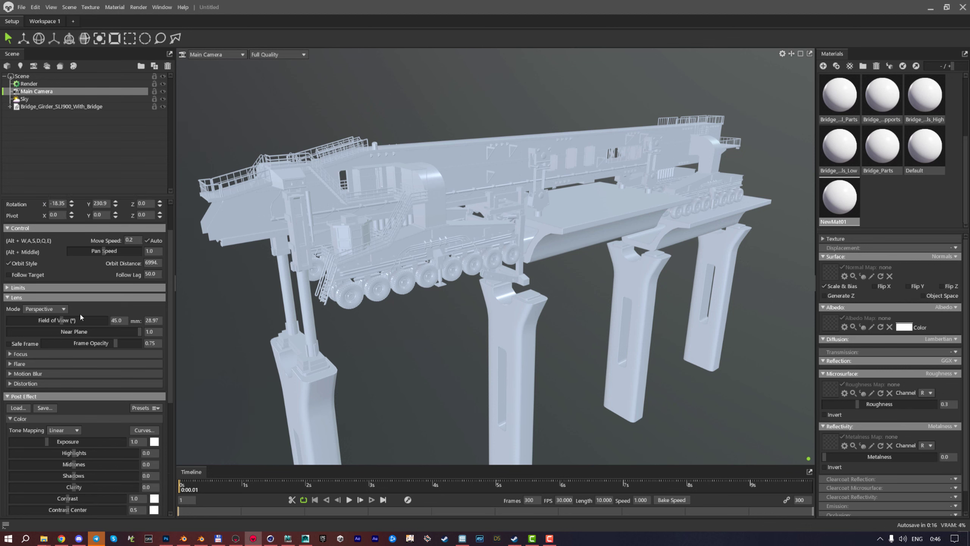
scroll(58, 403, up, 6)
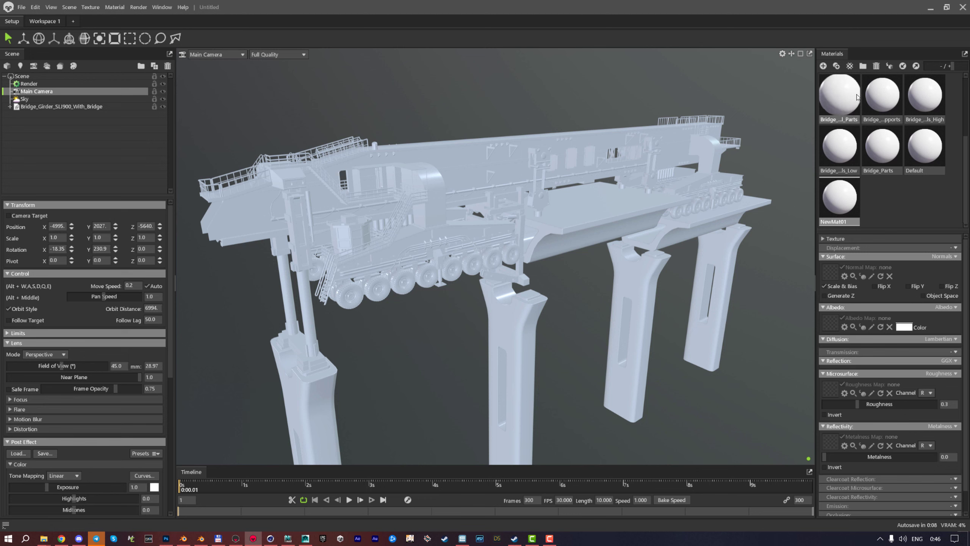
Select the low-wheels material, then pick the road deck Bridge_Parts_Road_2 in the viewport
click(839, 147)
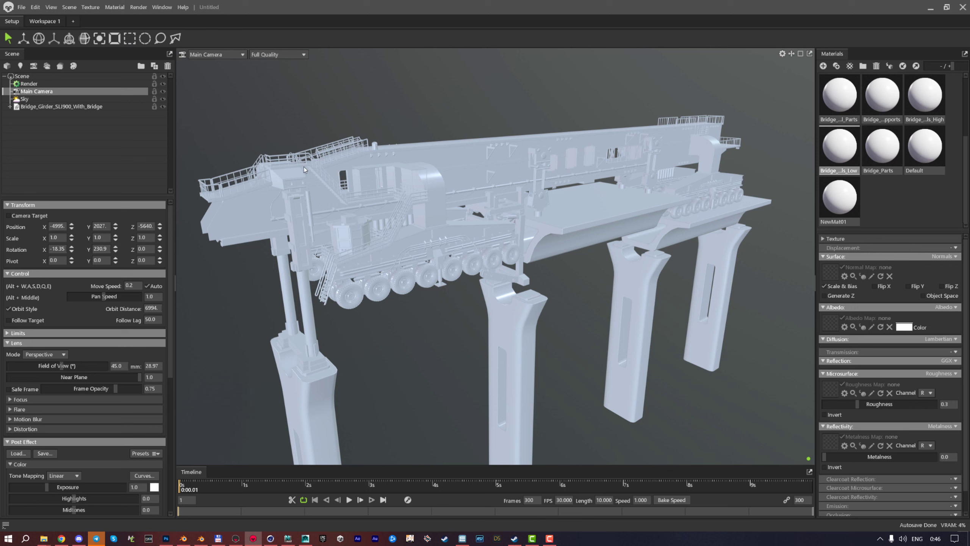
click(594, 219)
click(466, 158)
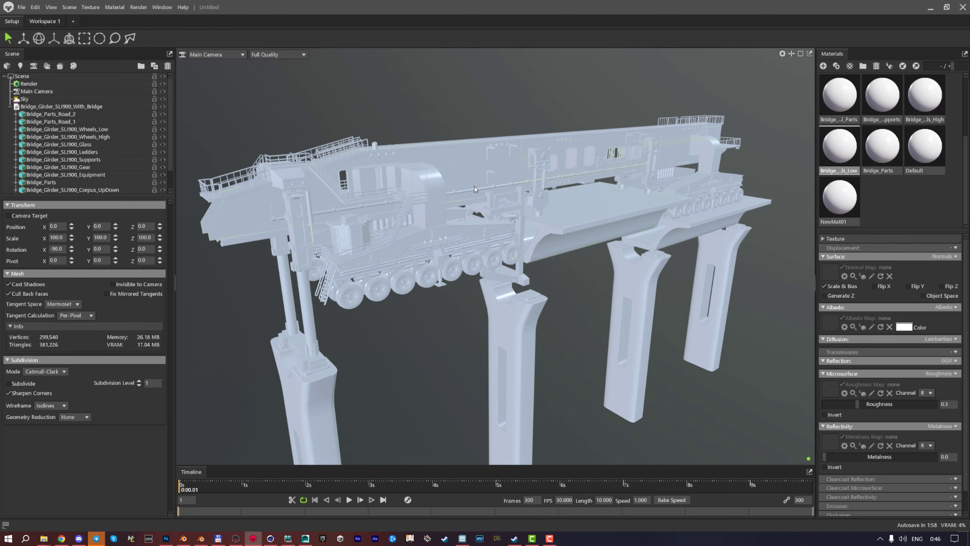
click(574, 213)
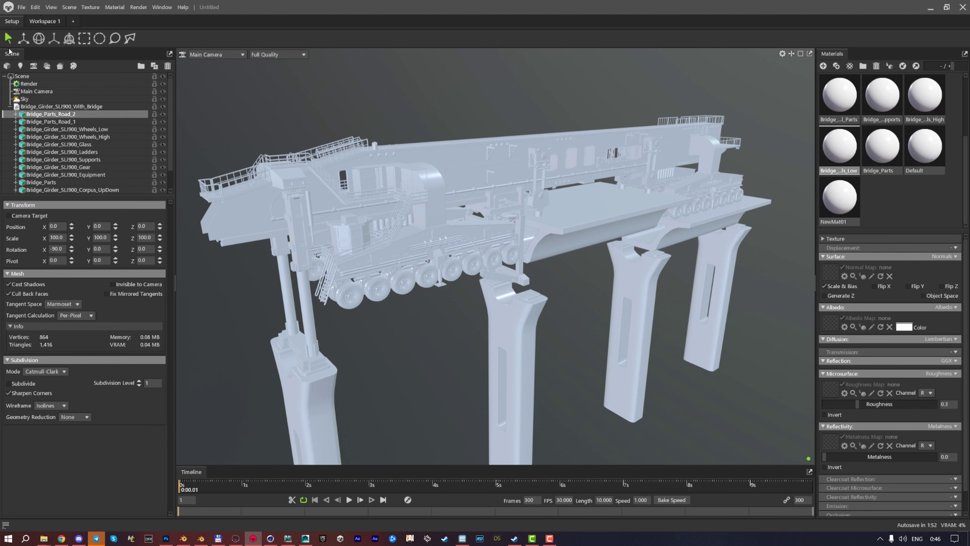
Cycle through the Move, Rotate, Scale and combined transform tools, then hide the gizmo
click(23, 40)
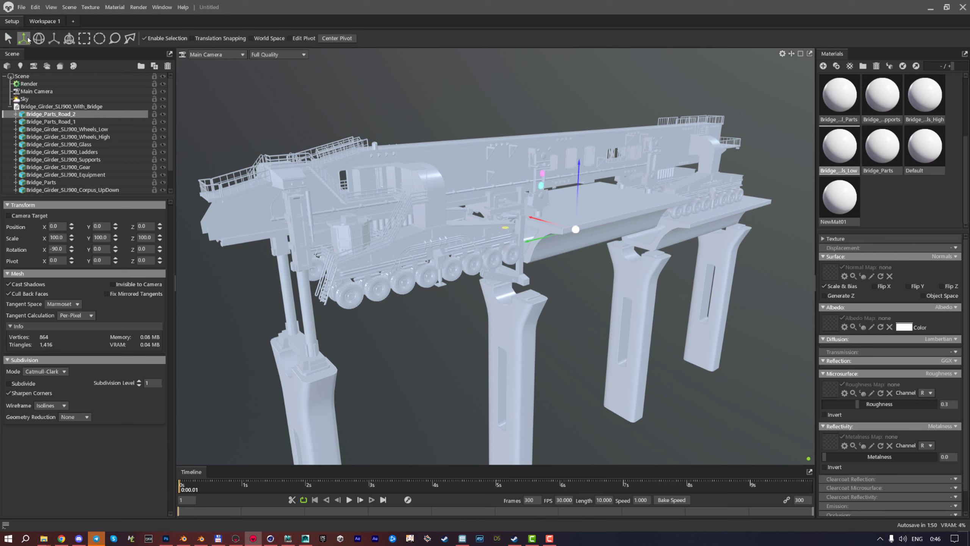
click(46, 40)
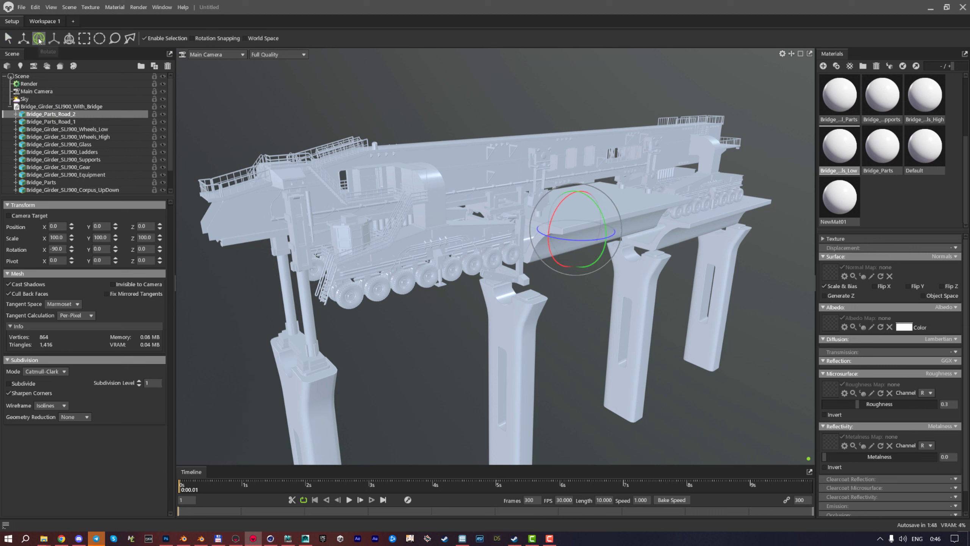
click(55, 41)
click(69, 38)
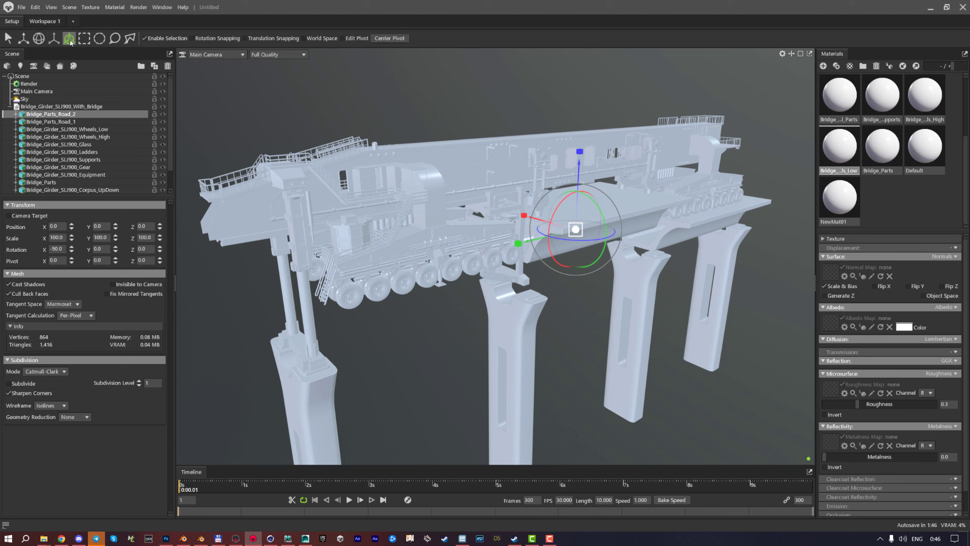
click(85, 39)
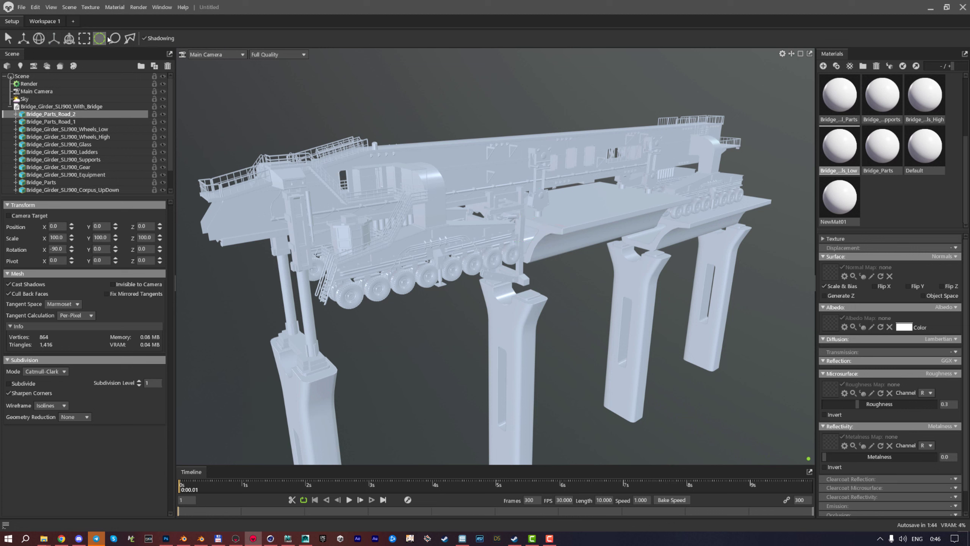
Draw a polygon lasso selection around the girder to select its parts
click(129, 39)
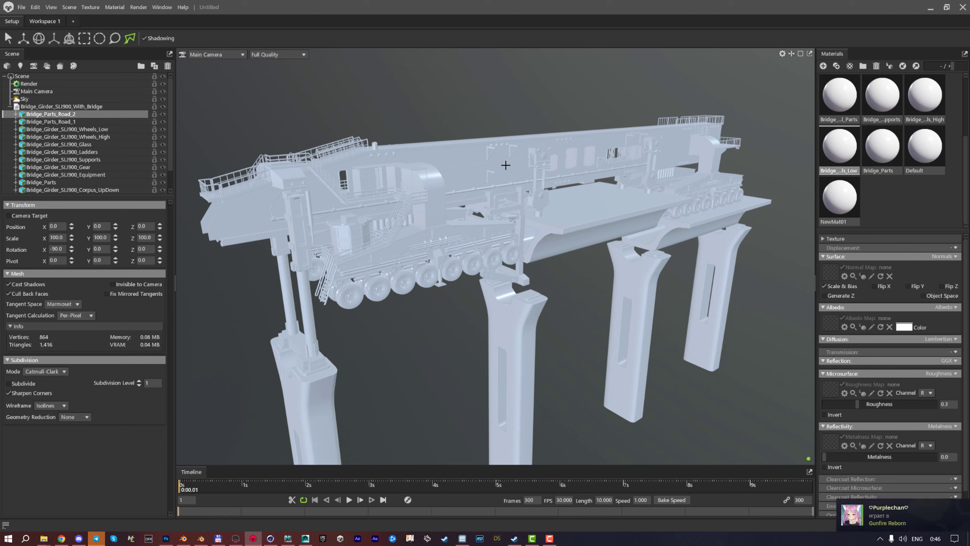
click(510, 131)
click(438, 168)
click(457, 201)
click(589, 202)
click(601, 123)
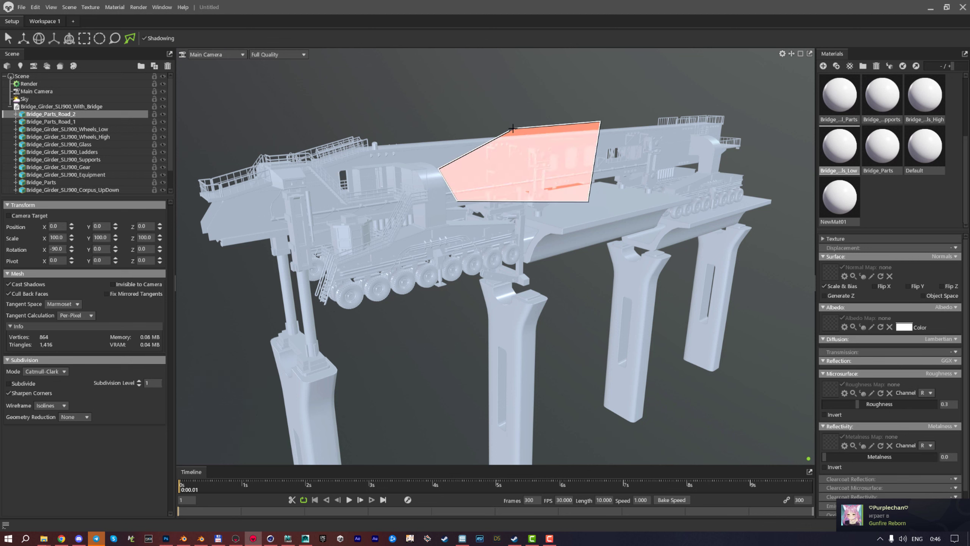
click(510, 131)
Try the circle brush, freehand lasso and rectangle selection modes, ending on the Move tool
click(99, 39)
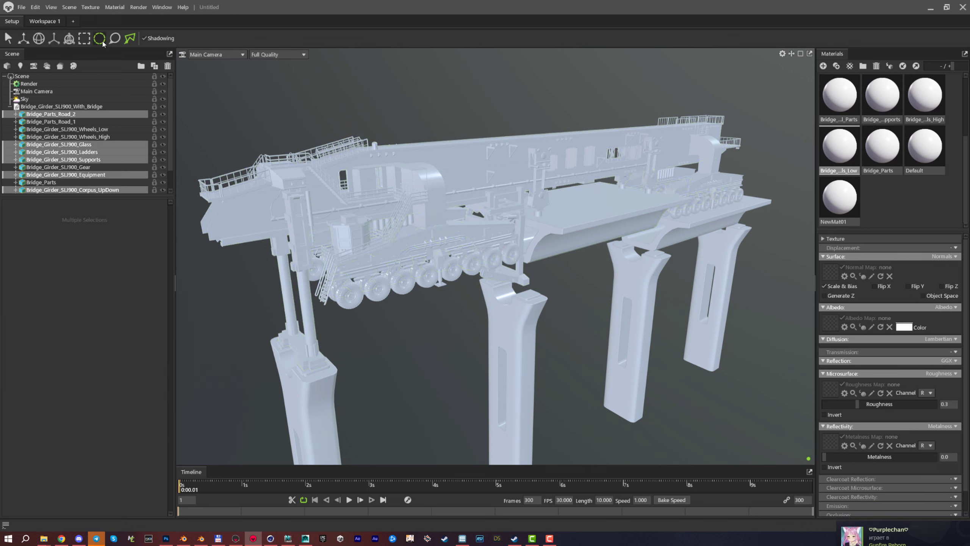
click(114, 38)
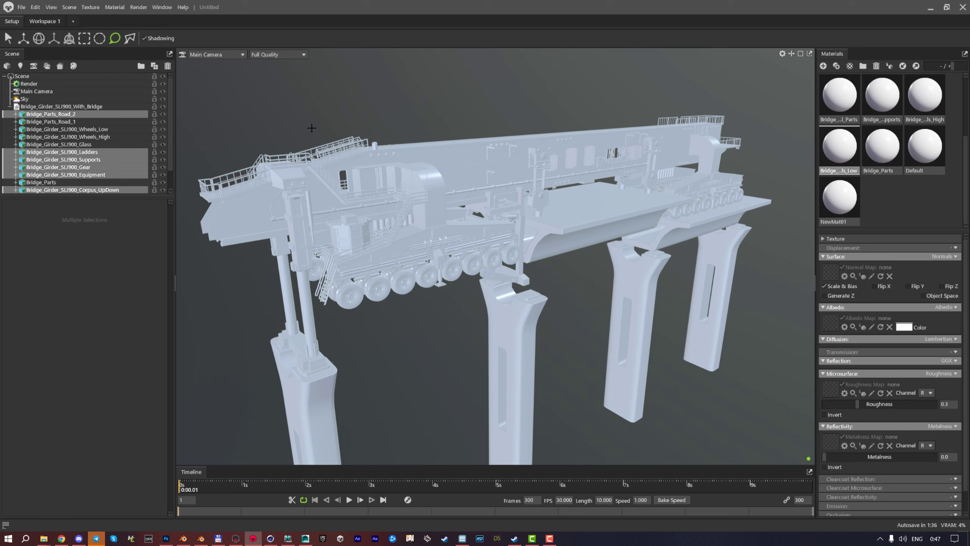
mouse_move(444, 143)
mouse_down()
mouse_move(584, 147)
mouse_move(428, 88)
mouse_move(439, 138)
mouse_up()
click(84, 39)
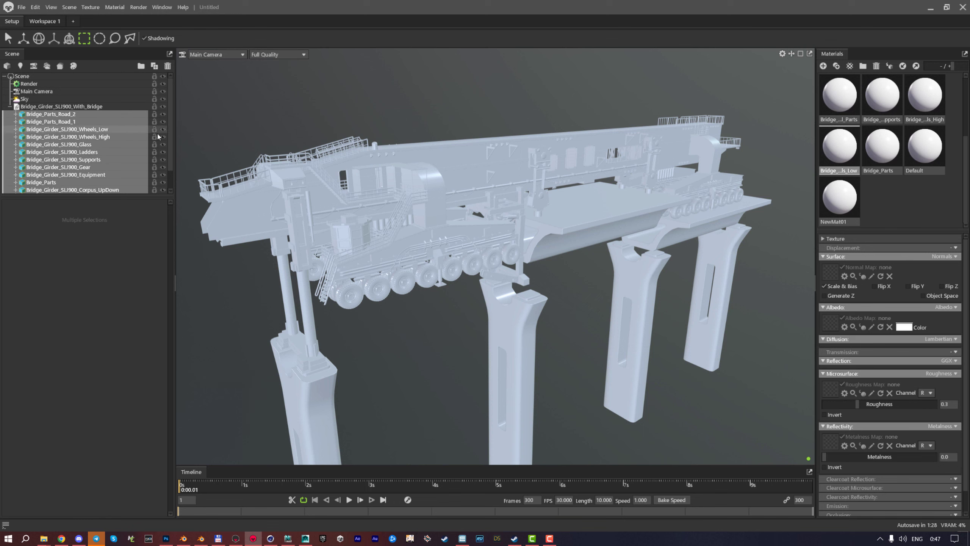
click(23, 39)
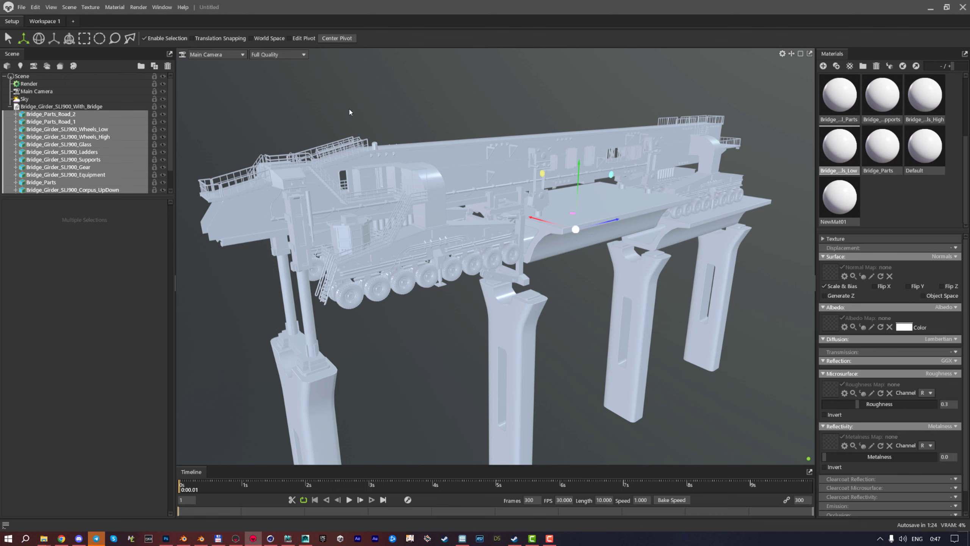
Switch between rotate, scale and combined transform with E, R and T, then browse the menus
key(e)
key(r)
key(t)
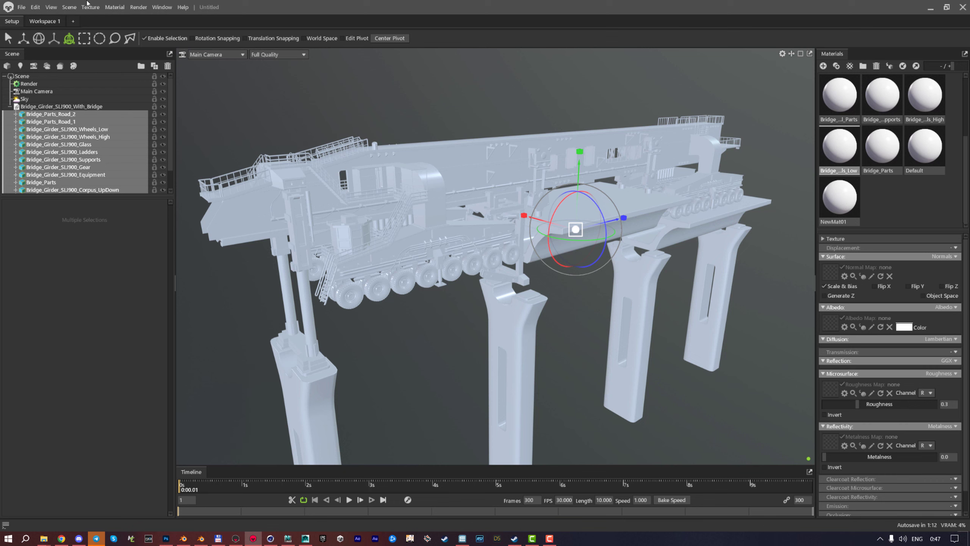
click(22, 7)
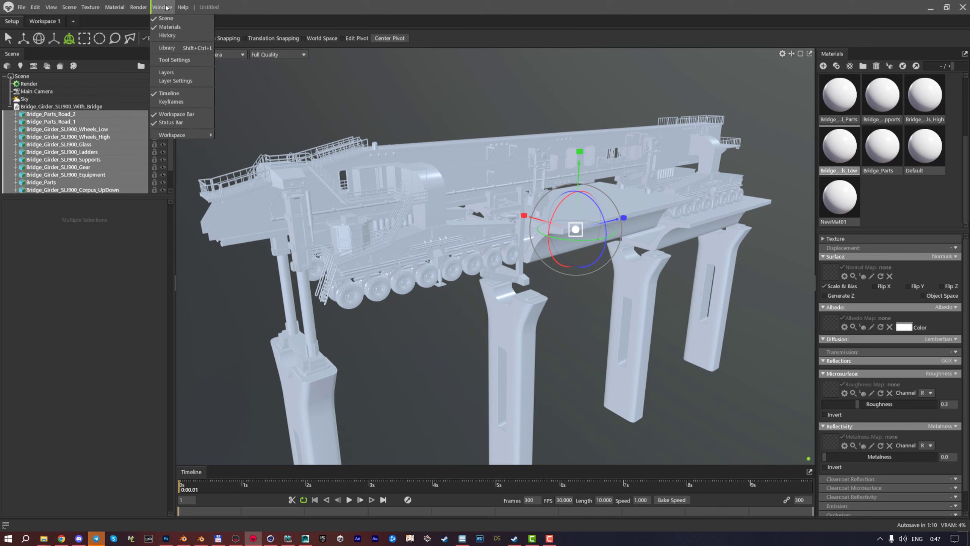
mouse_move(183, 7)
Clear the selection, collapse the bridge girder's object list and select the Render object
click(496, 83)
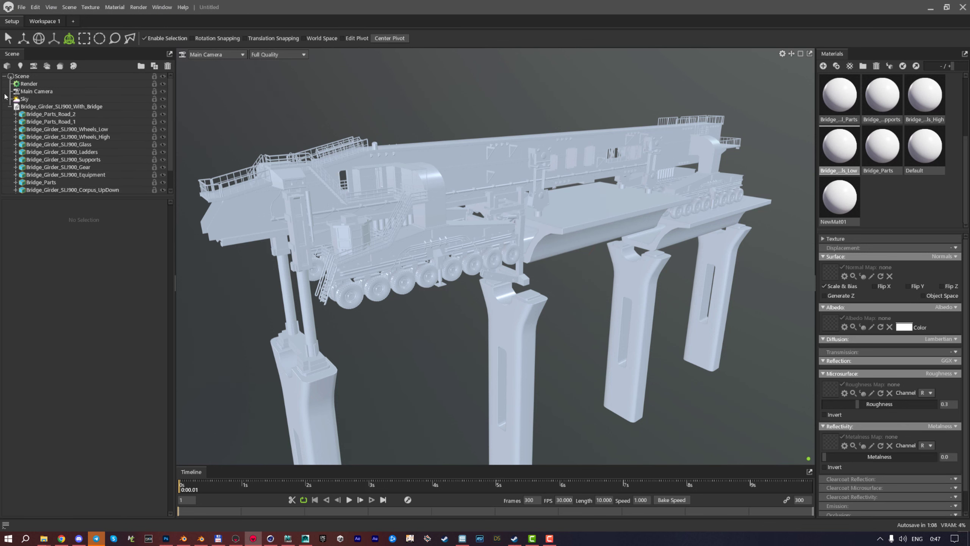
click(10, 106)
click(10, 106)
click(26, 84)
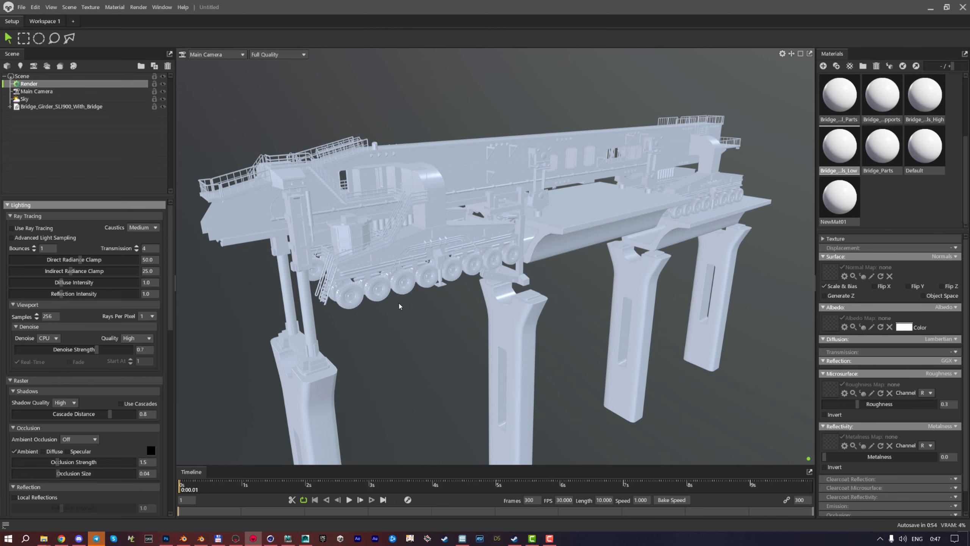
Turn Use Ray Tracing on and back off, then fold away the Ray Tracing section
mouse_move(394, 298)
mouse_down()
mouse_move(375, 286)
mouse_move(411, 323)
mouse_move(406, 297)
mouse_move(391, 301)
mouse_up()
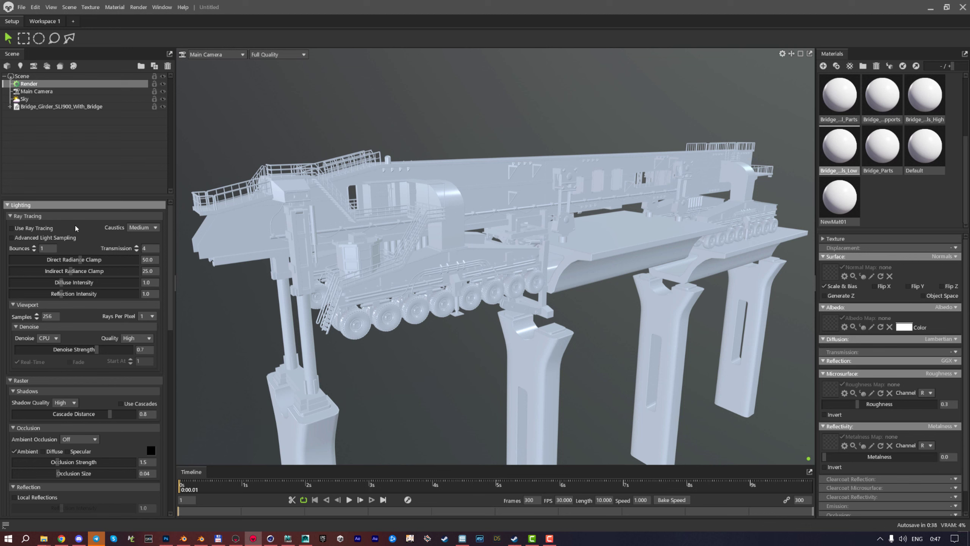
click(17, 229)
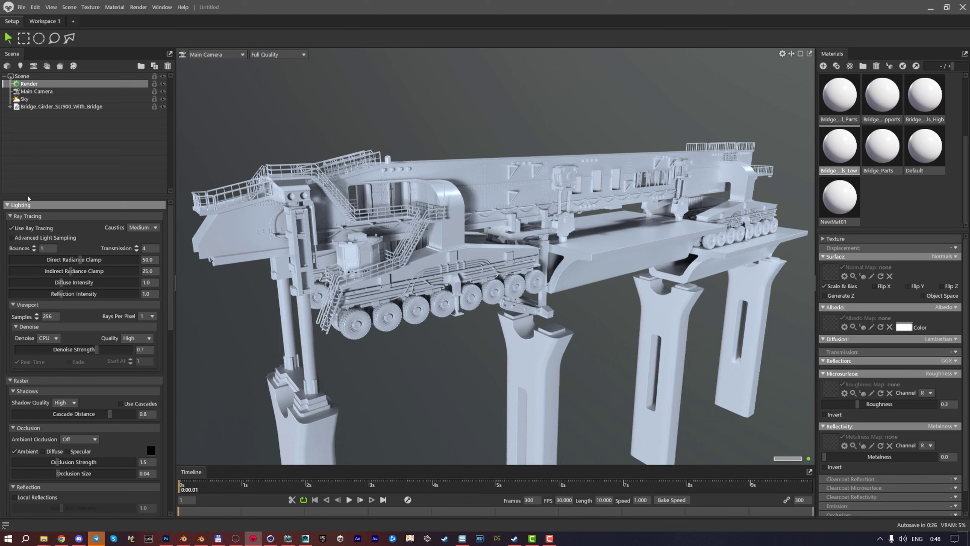
click(26, 229)
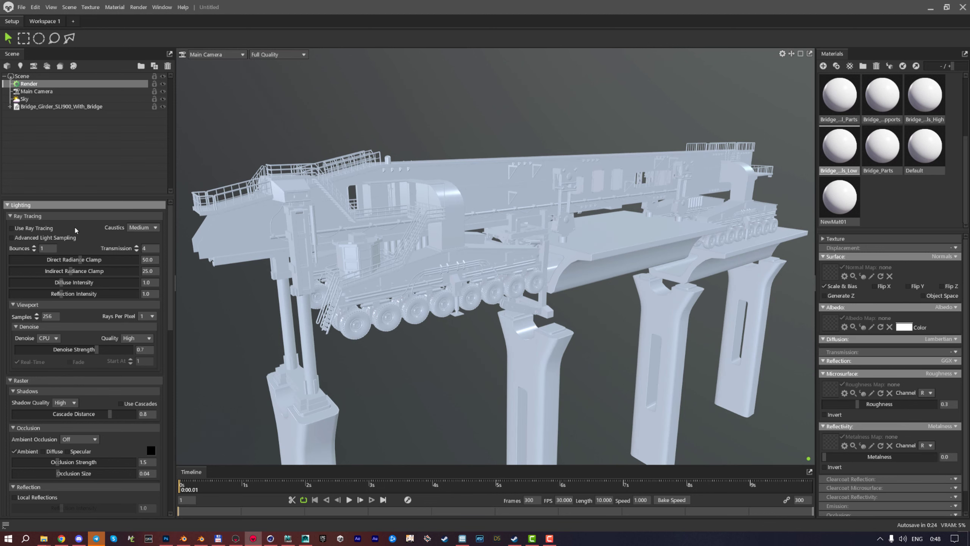
click(10, 216)
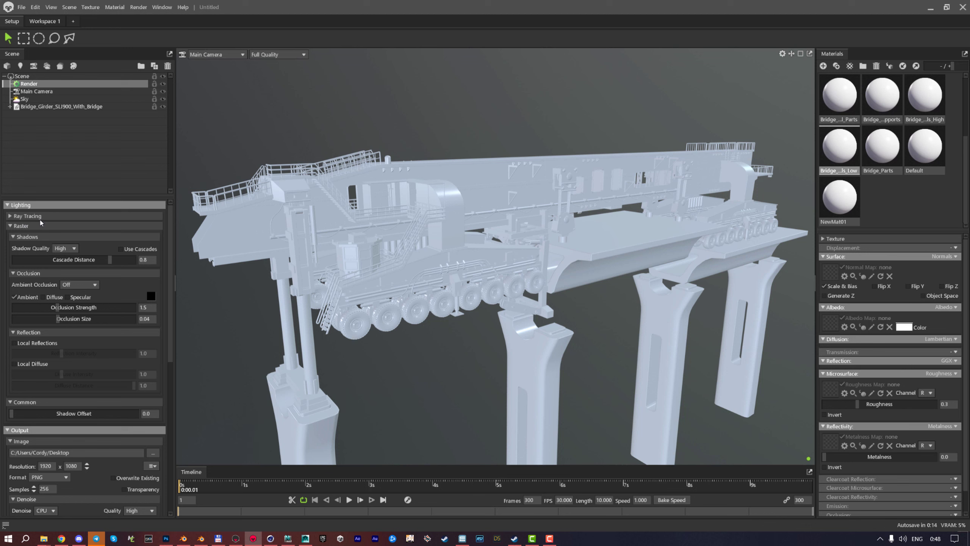
Briefly expand and collapse Ray Tracing, then show the Sky object's sky light and backdrop settings
click(15, 216)
click(14, 216)
click(34, 99)
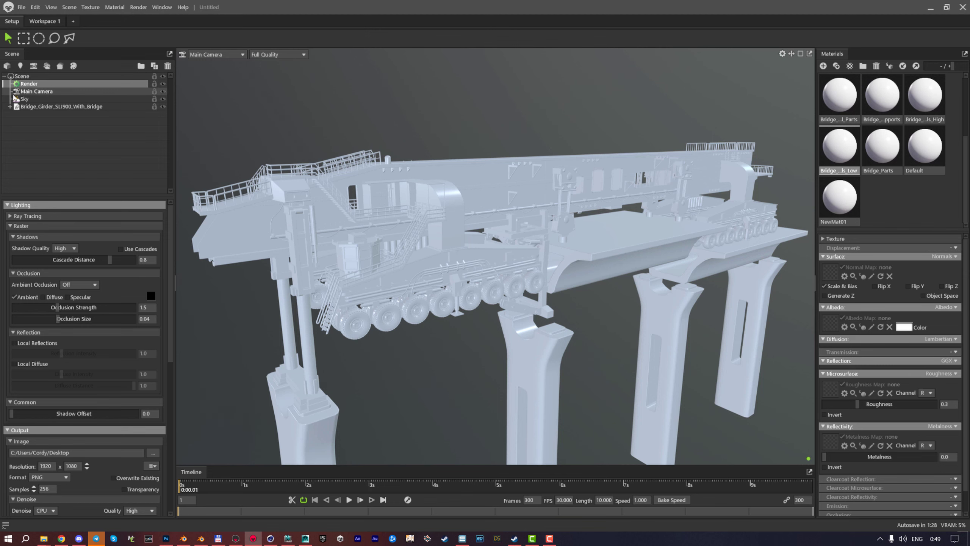
Add Sky Light 1 and drag it to shift the deck shadows, then return to Render settings
click(125, 283)
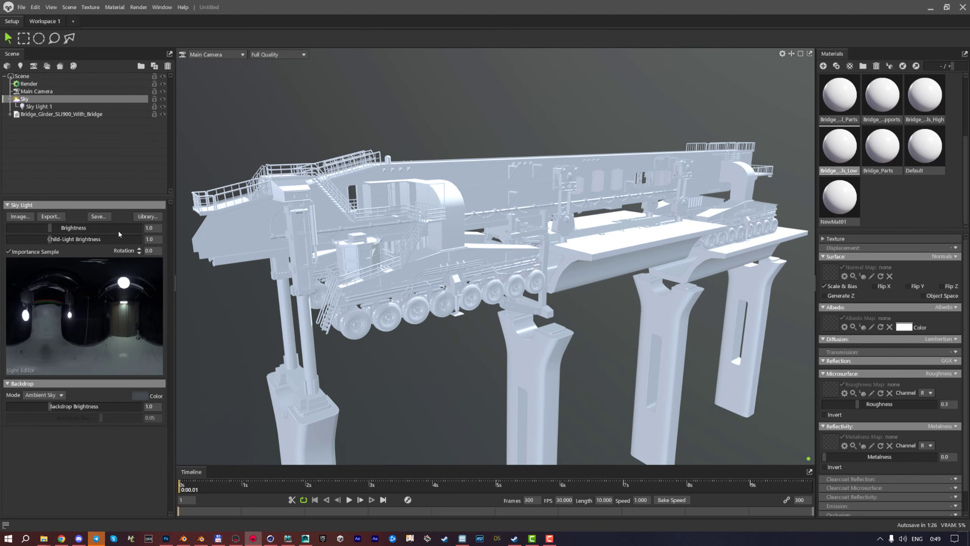
scroll(513, 208, up, 2)
drag(575, 213, 501, 260)
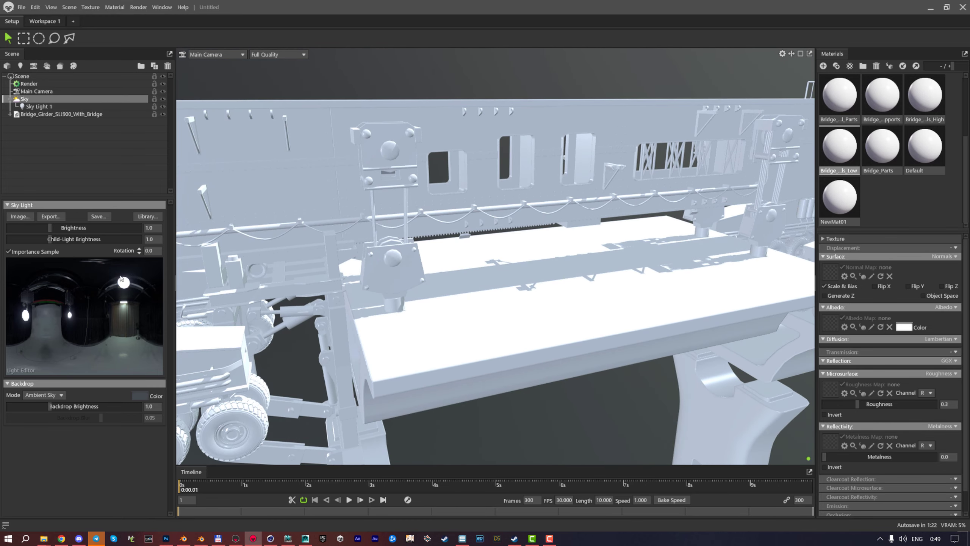
drag(121, 279, 127, 288)
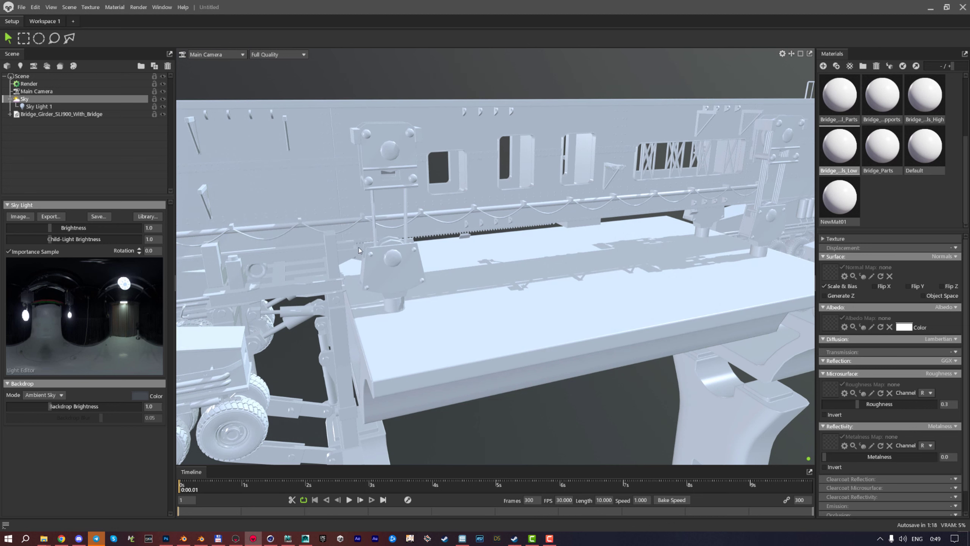
click(42, 84)
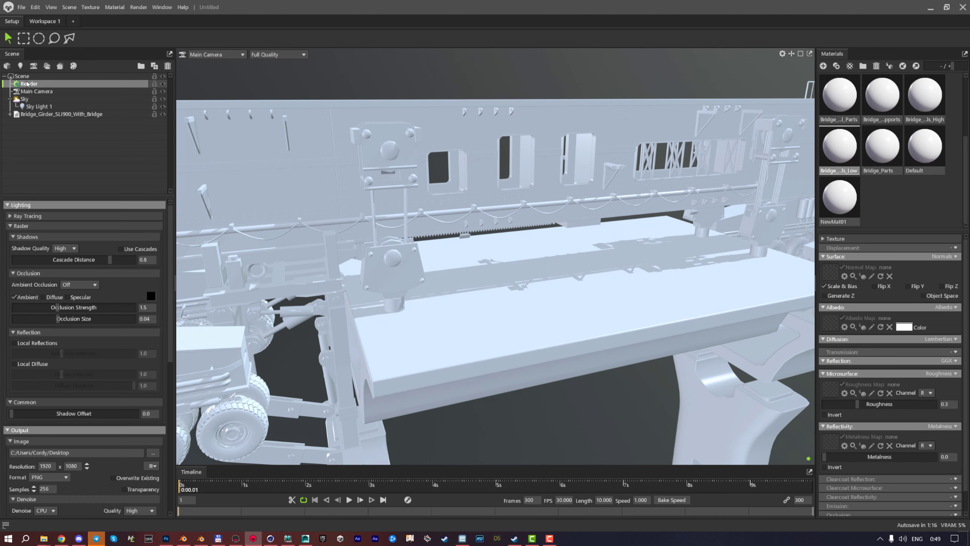
Set Shadow Quality to Low and orbit across the deck to compare the shadows
click(64, 249)
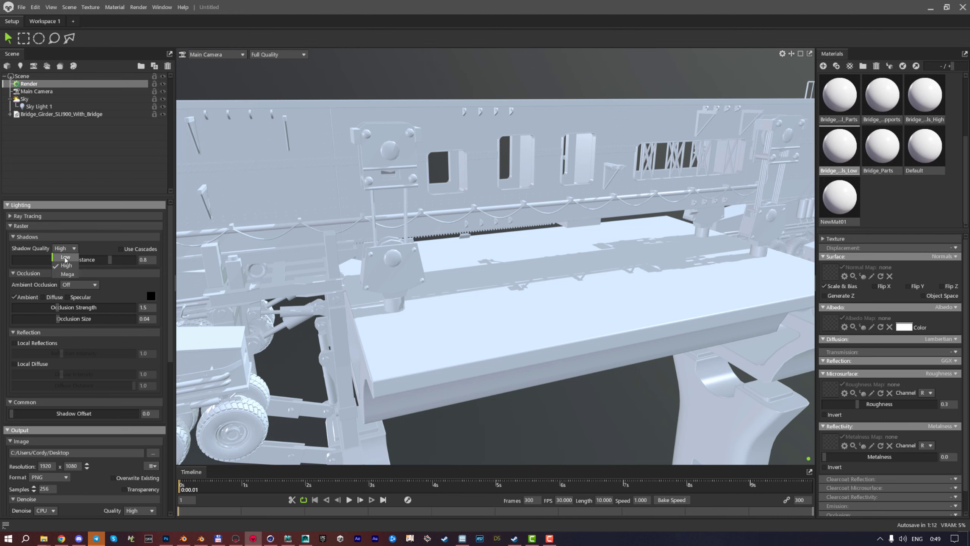
click(65, 257)
scroll(482, 284, up, 5)
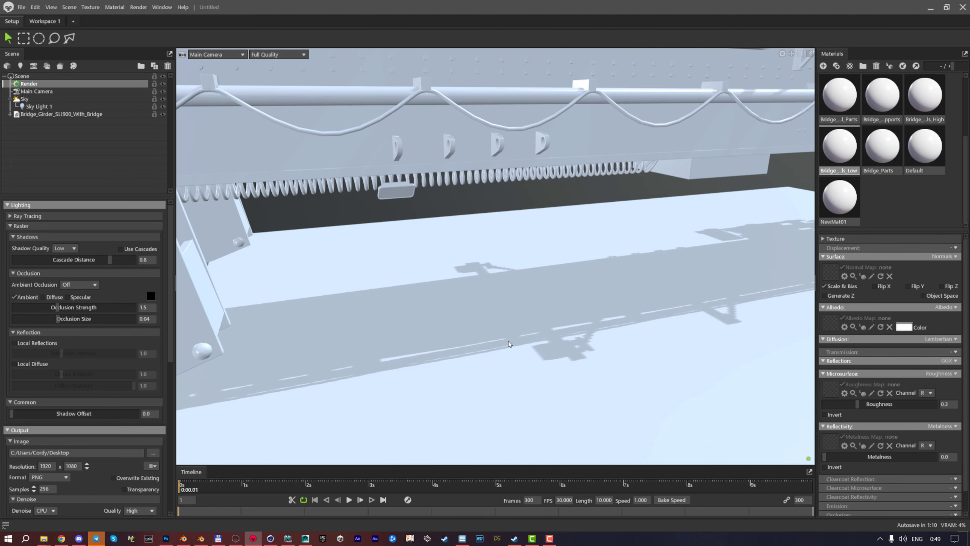
drag(508, 344, 353, 310)
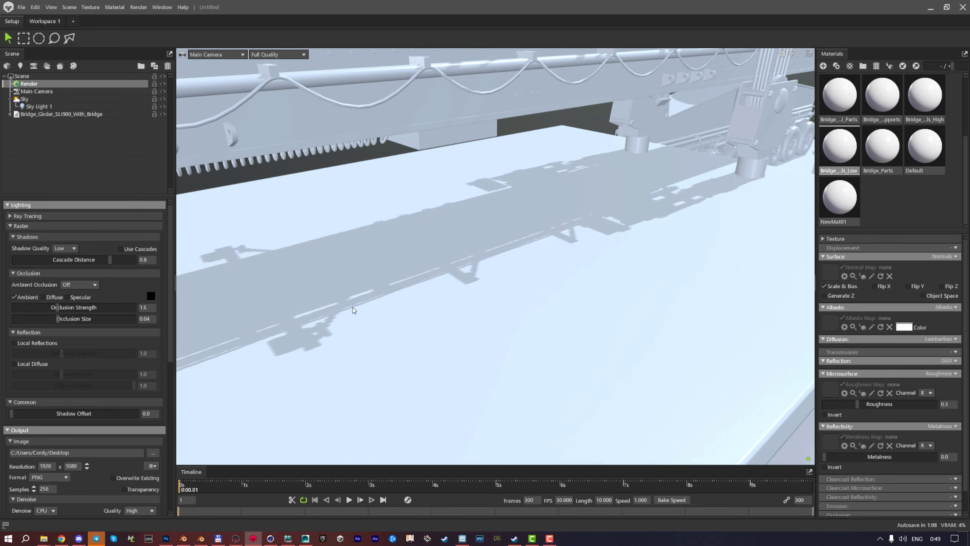
scroll(353, 310, up, 3)
scroll(455, 274, up, 4)
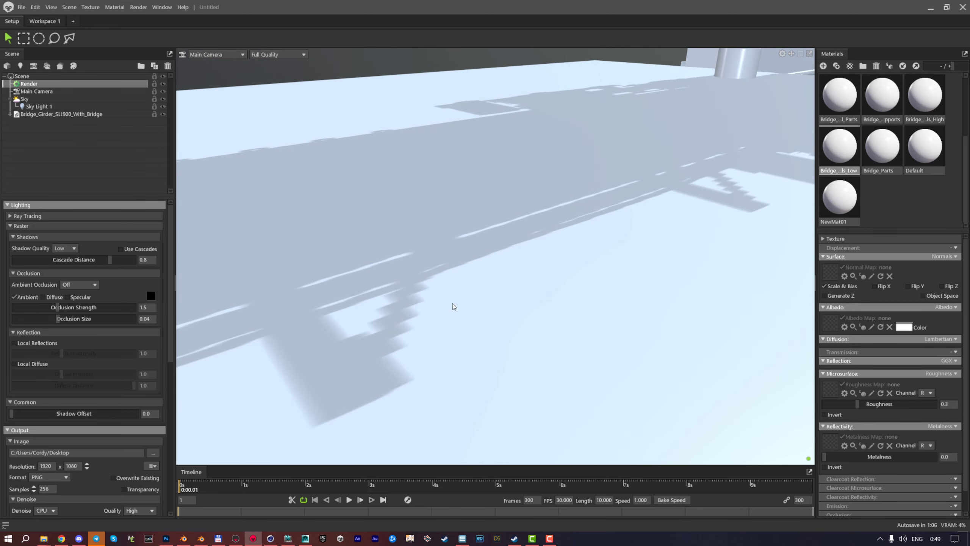
middle_drag(454, 307, 576, 285)
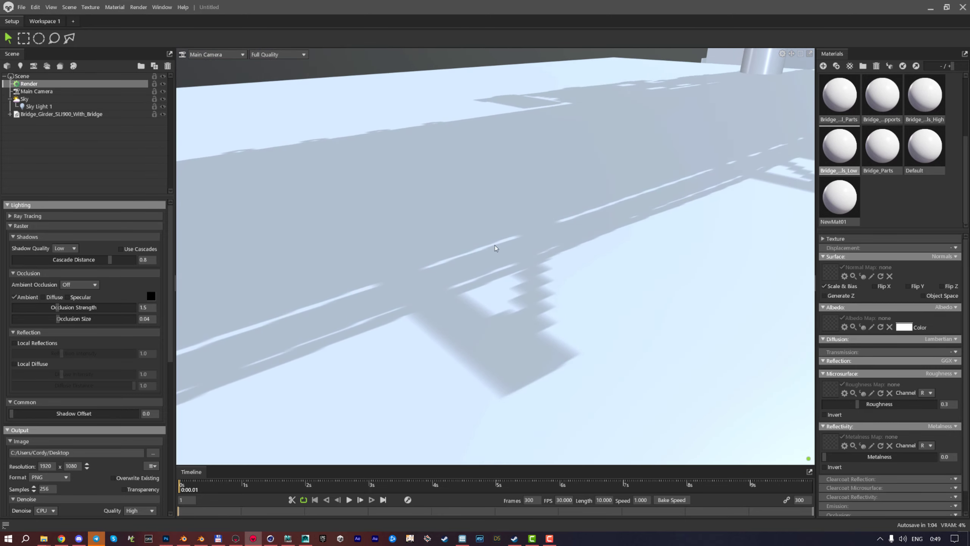
scroll(483, 356, down, 5)
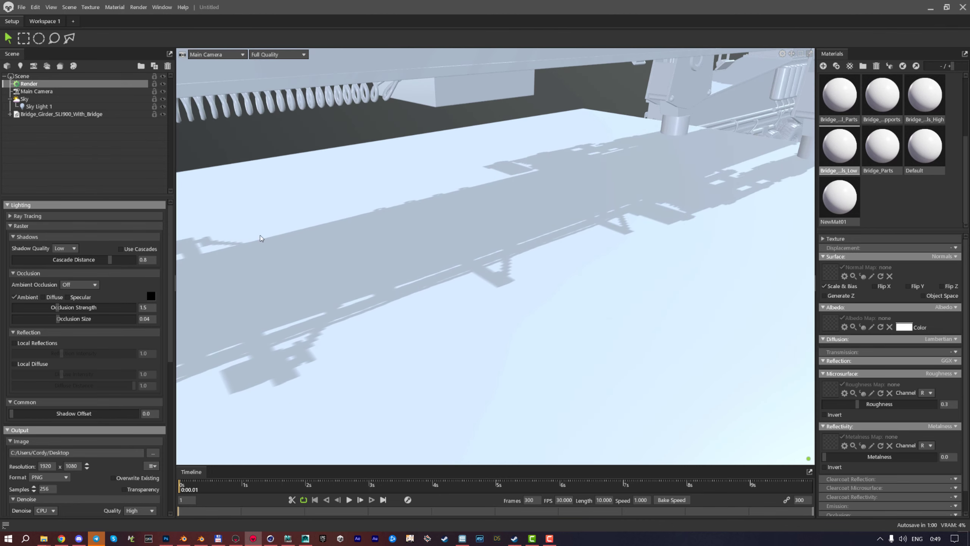
Raise Shadow Quality to High, then to Mega for sharper girder shadows
click(65, 247)
click(62, 258)
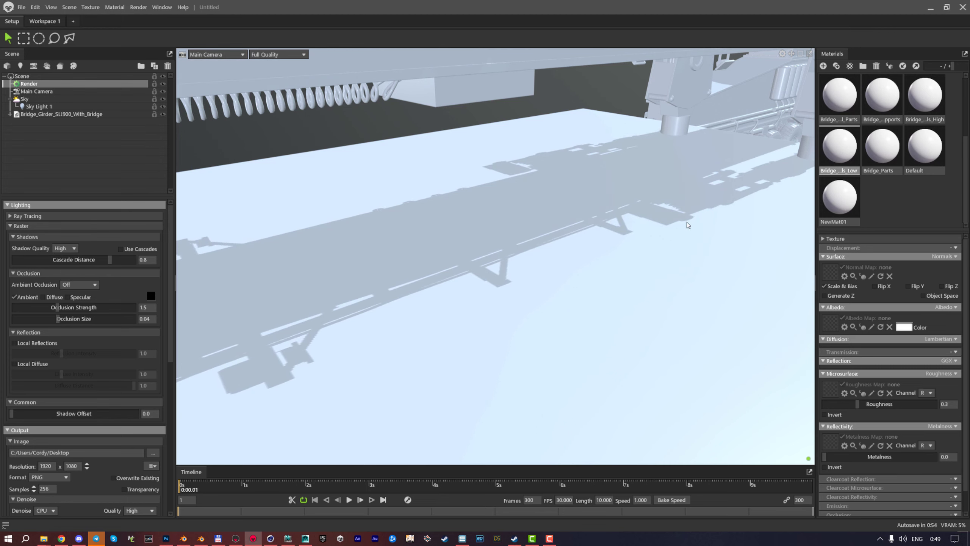
scroll(479, 260, up, 5)
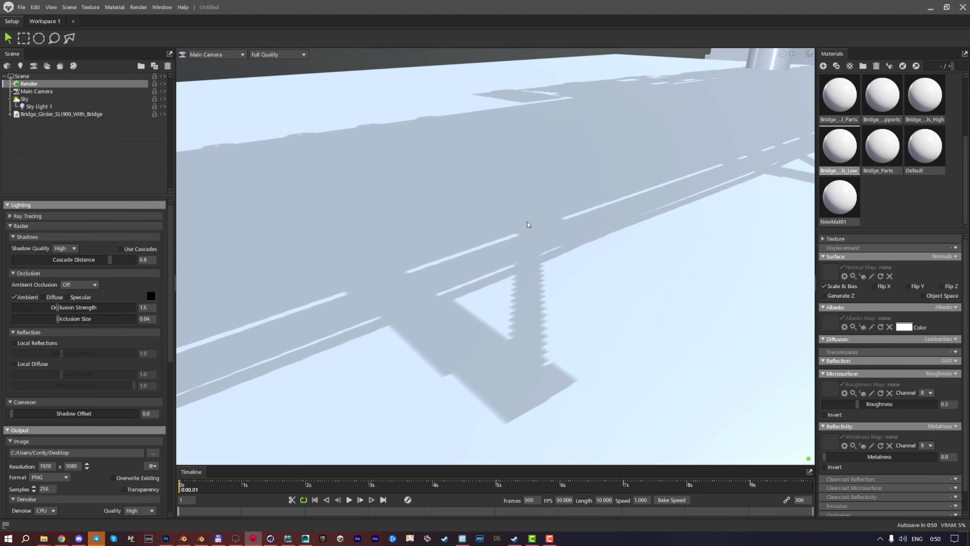
click(65, 248)
click(71, 277)
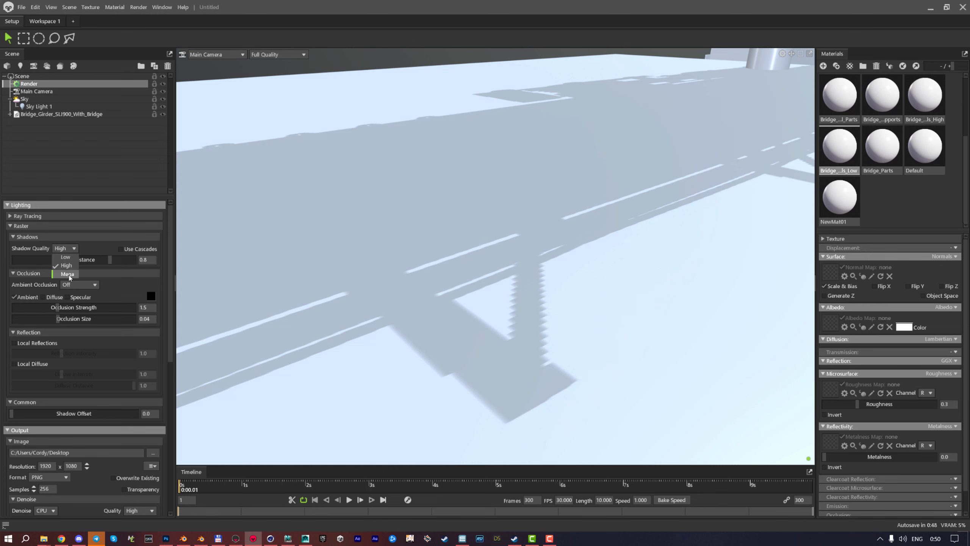
scroll(478, 347, up, 1)
scroll(478, 348, down, 6)
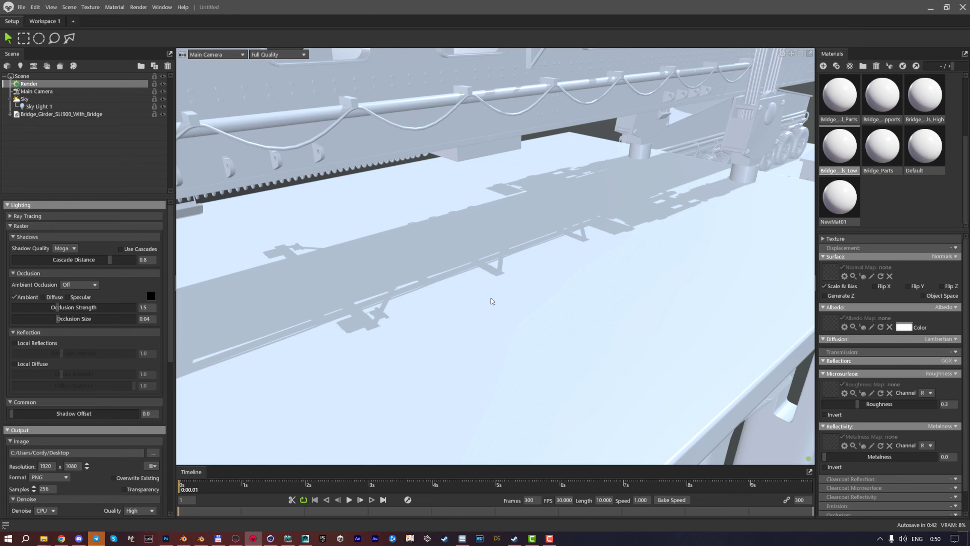
Turn off cascaded shadows and inspect the girder, pipes, railings and platform
click(122, 249)
drag(316, 311, 463, 321)
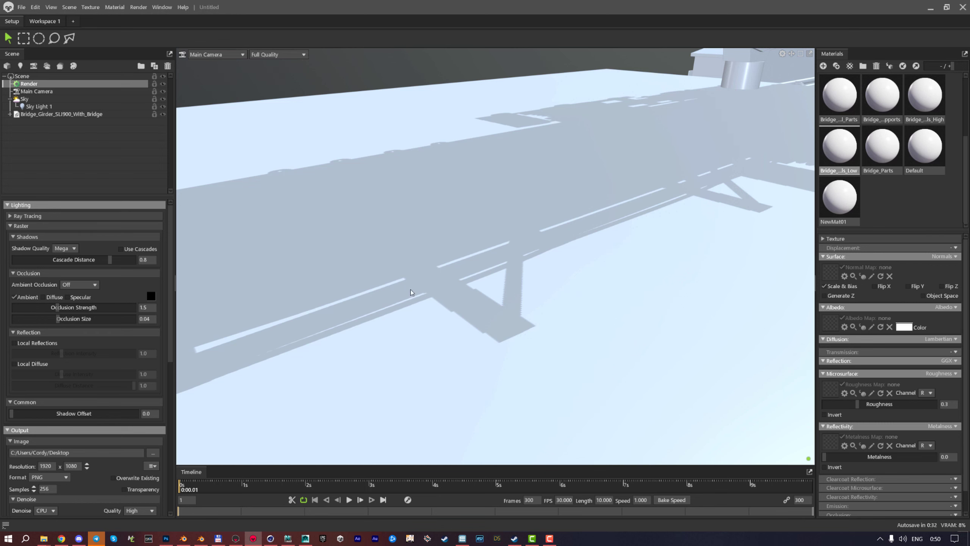
drag(411, 292, 530, 256)
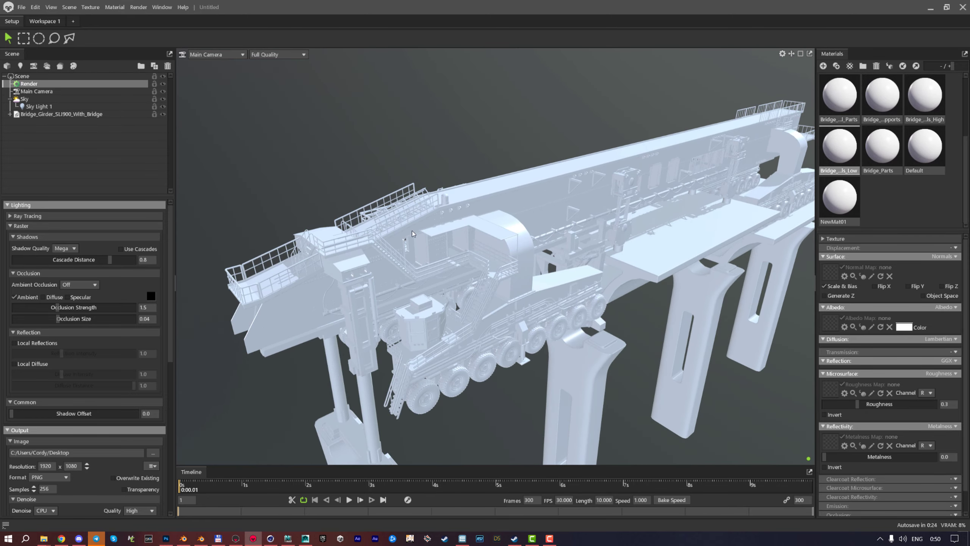
drag(414, 234, 427, 231)
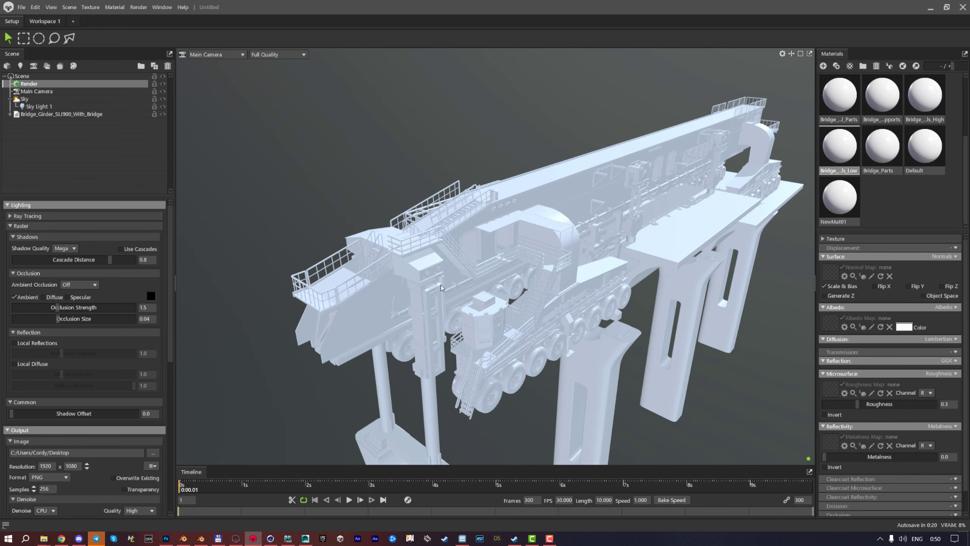
scroll(420, 296, up, 6)
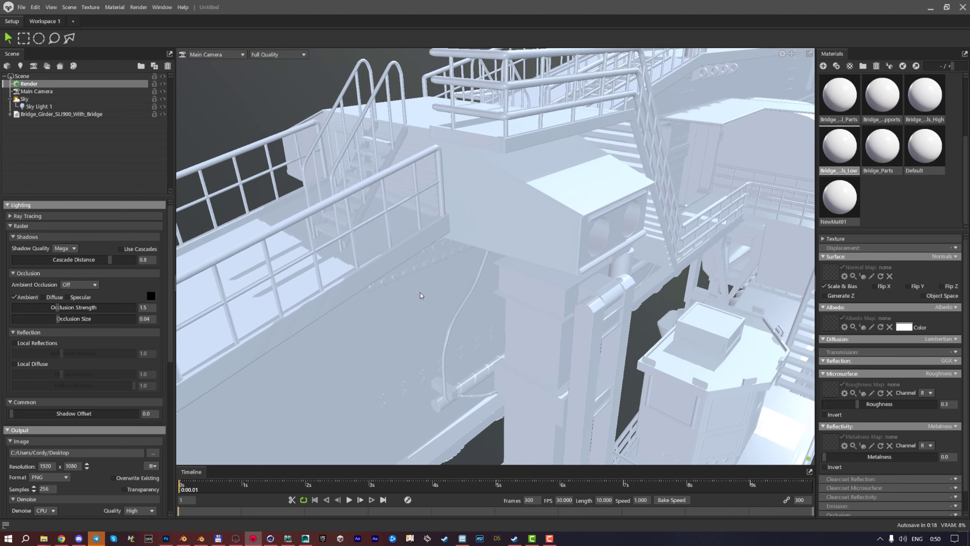
drag(420, 295, 515, 227)
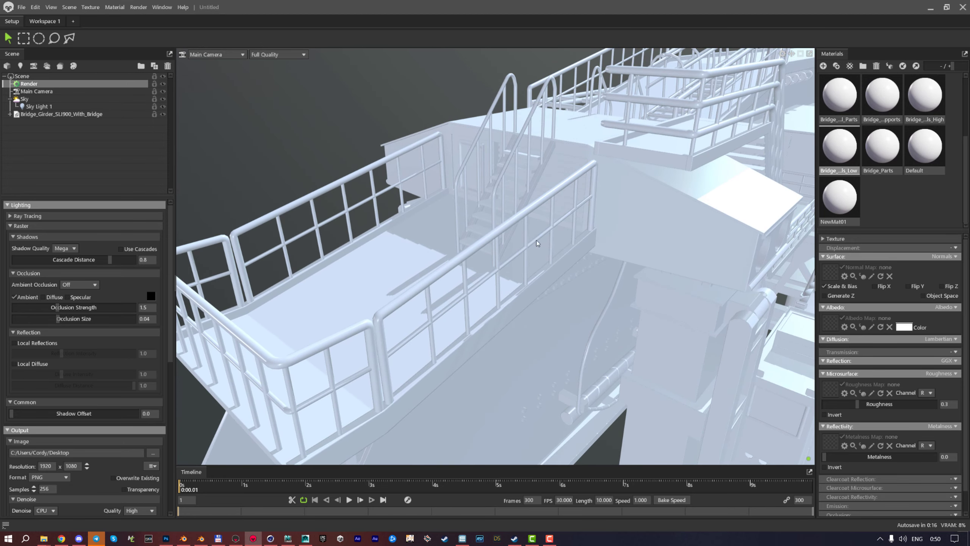
drag(350, 371, 479, 310)
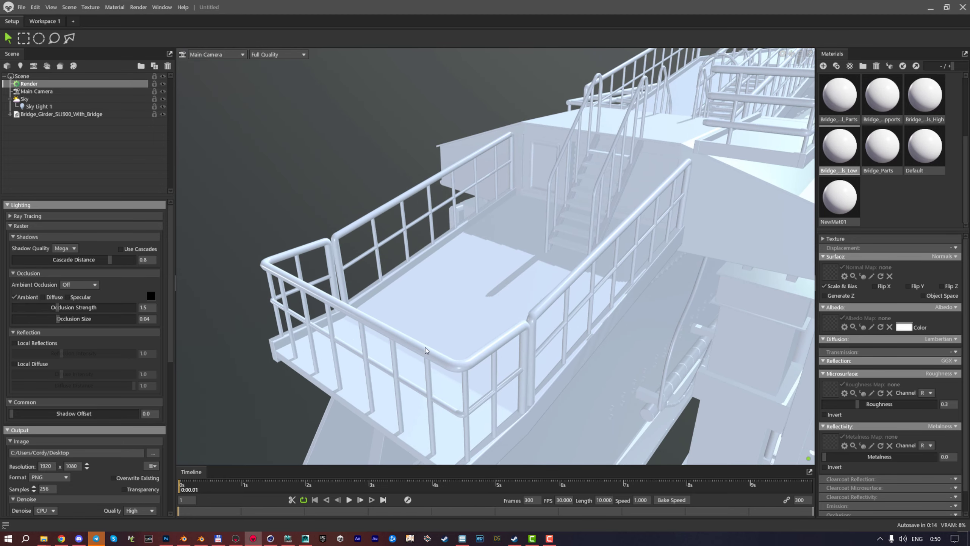
middle_drag(498, 322, 489, 315)
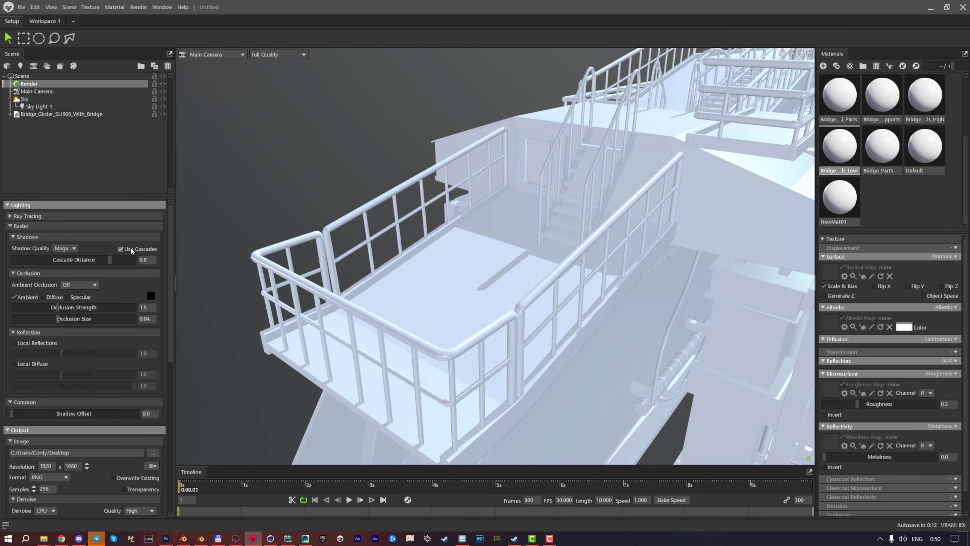
Re-enable Use Cascades and lower Cascade Distance to 0.87
click(132, 251)
scroll(431, 305, down, 5)
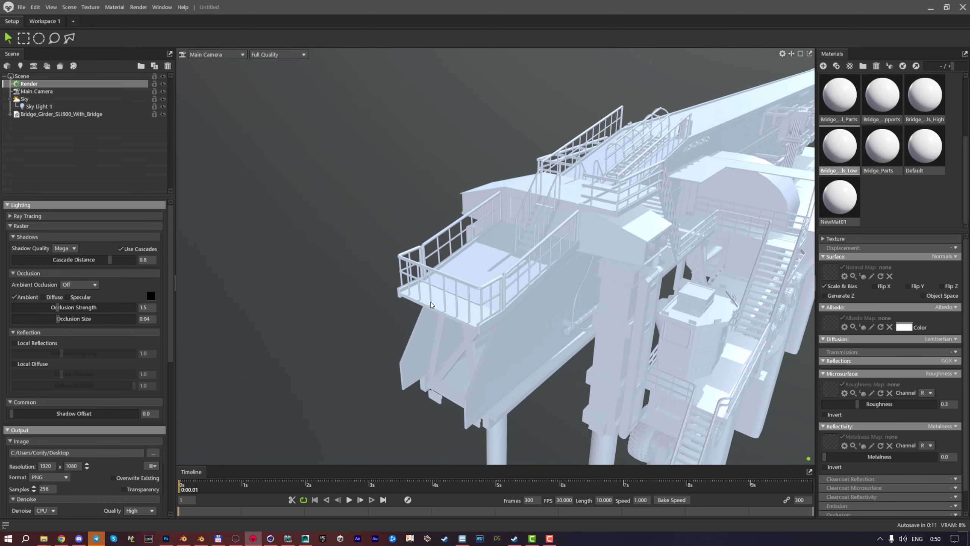
scroll(431, 305, up, 2)
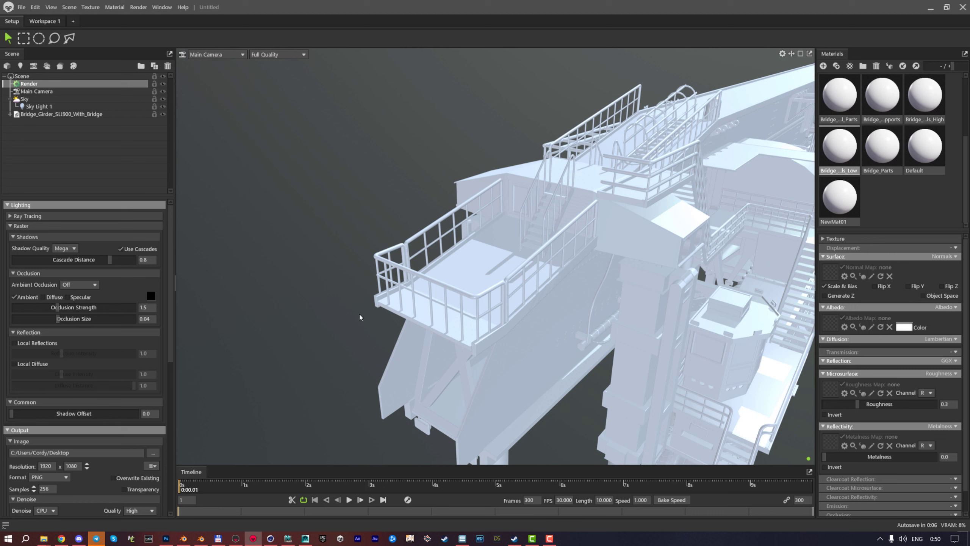
mouse_move(110, 260)
mouse_down()
mouse_move(122, 260)
mouse_move(31, 260)
mouse_move(118, 260)
mouse_up()
drag(530, 321, 493, 266)
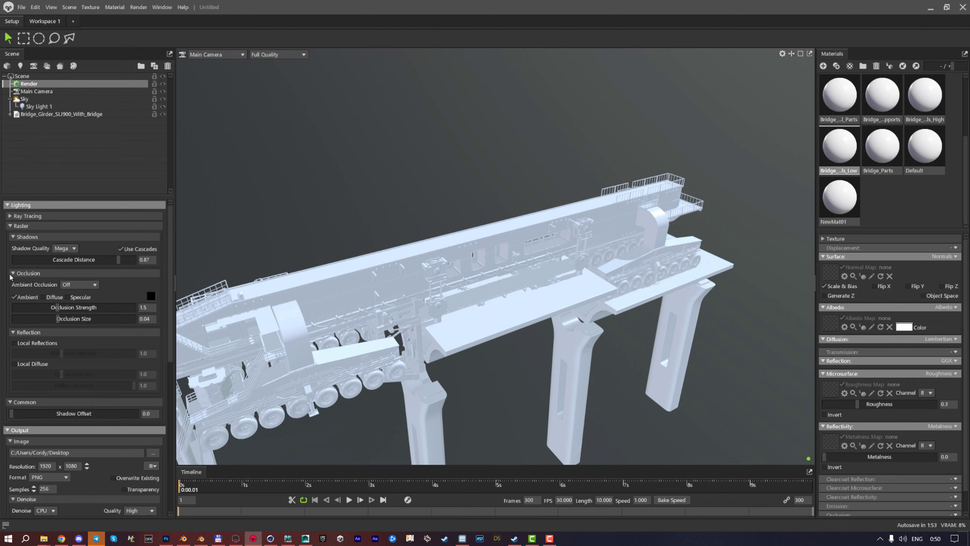
Collapse the Shadows section and orbit closer to the girder and crane
click(13, 237)
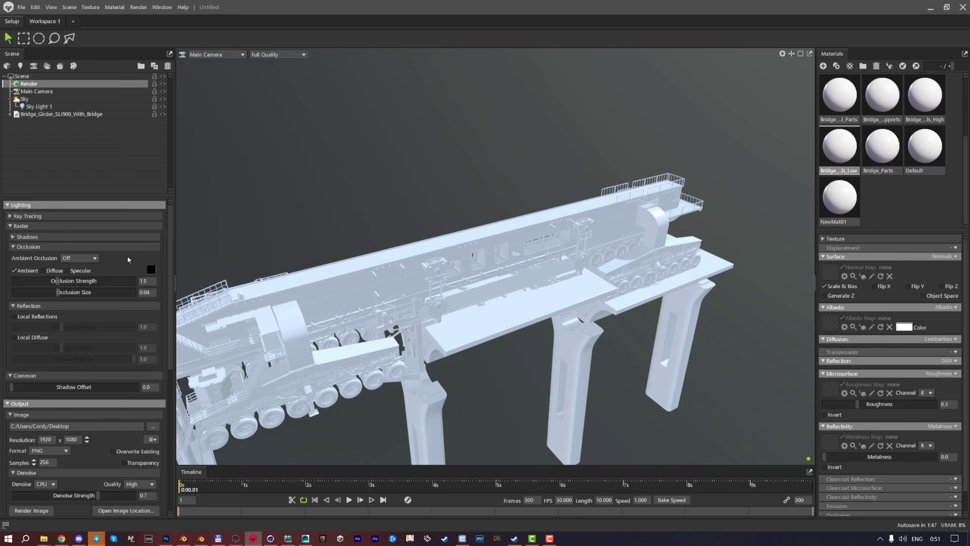
scroll(360, 309, up, 5)
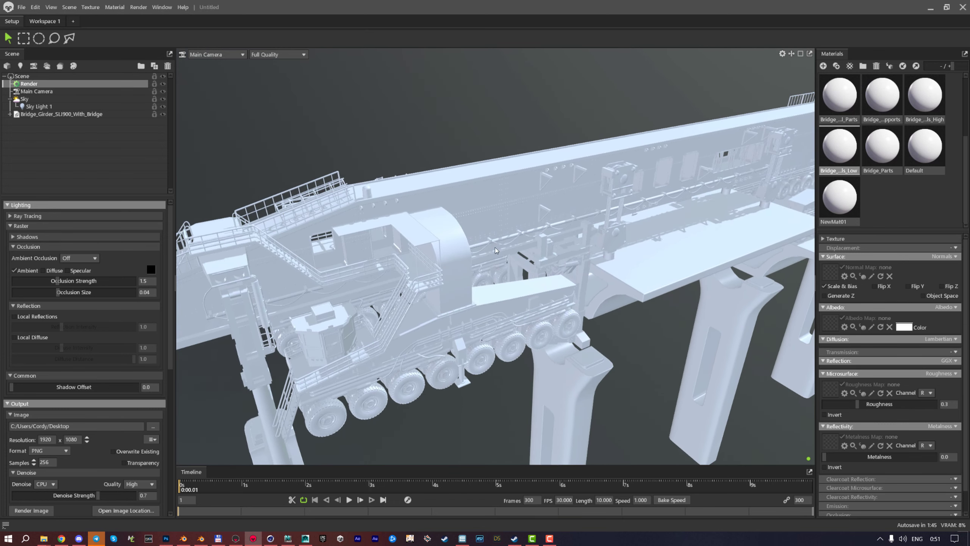
drag(480, 249, 507, 231)
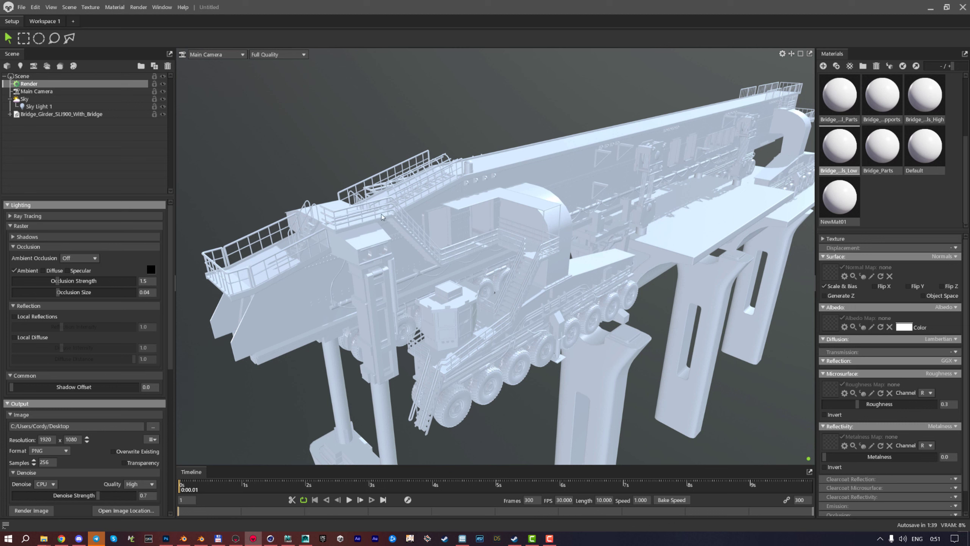
Try Screen and then Ray Traced ambient occlusion, orbiting to compare
click(85, 259)
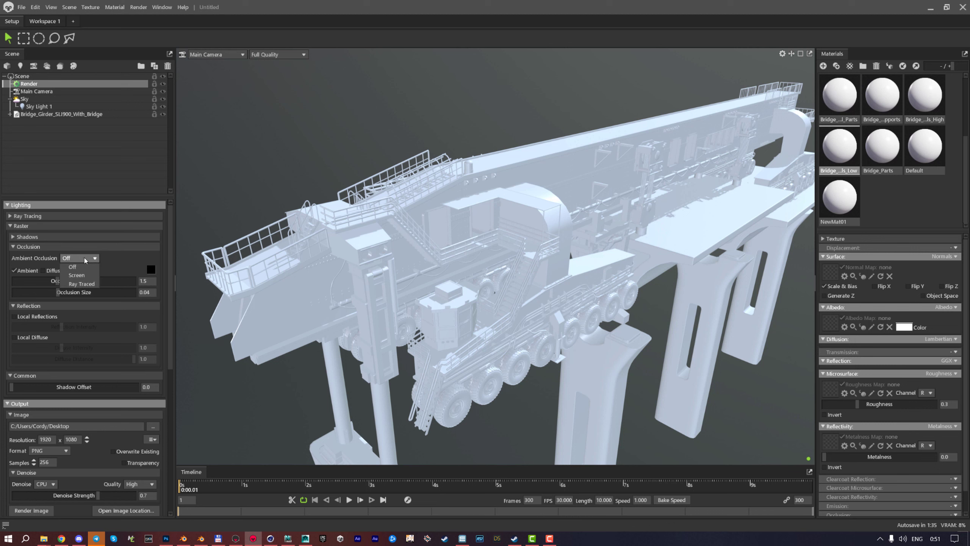
click(77, 275)
drag(483, 160, 594, 261)
mouse_move(594, 261)
right_down()
mouse_move(596, 270)
mouse_move(609, 251)
right_up()
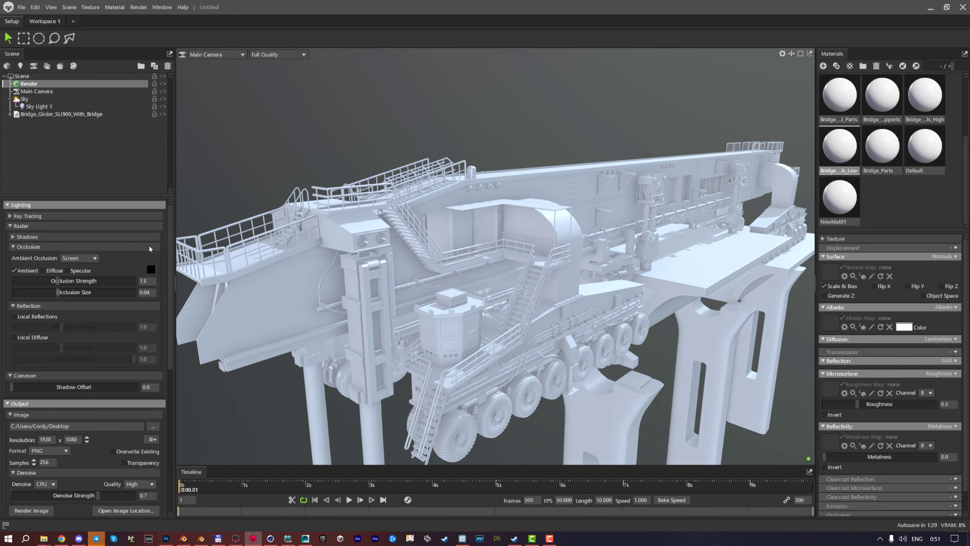
click(80, 258)
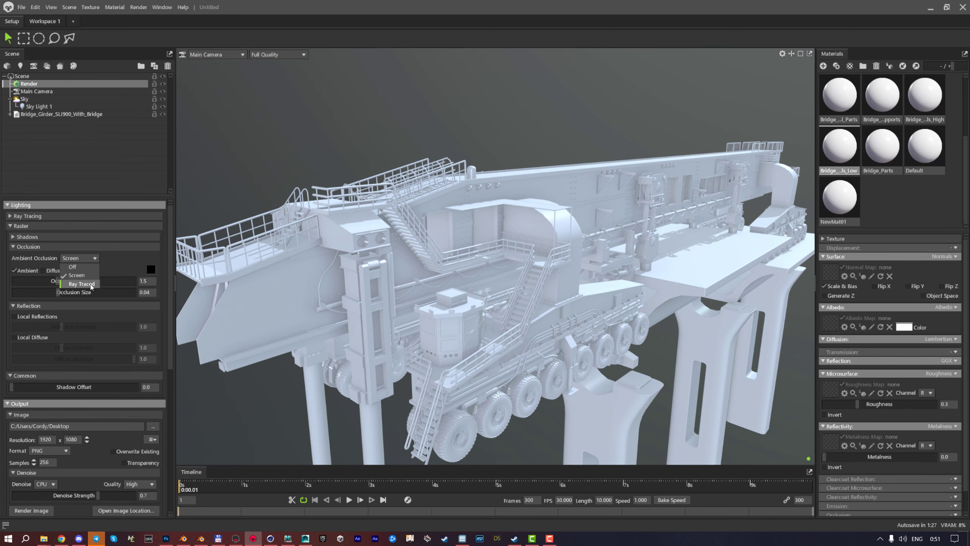
click(90, 284)
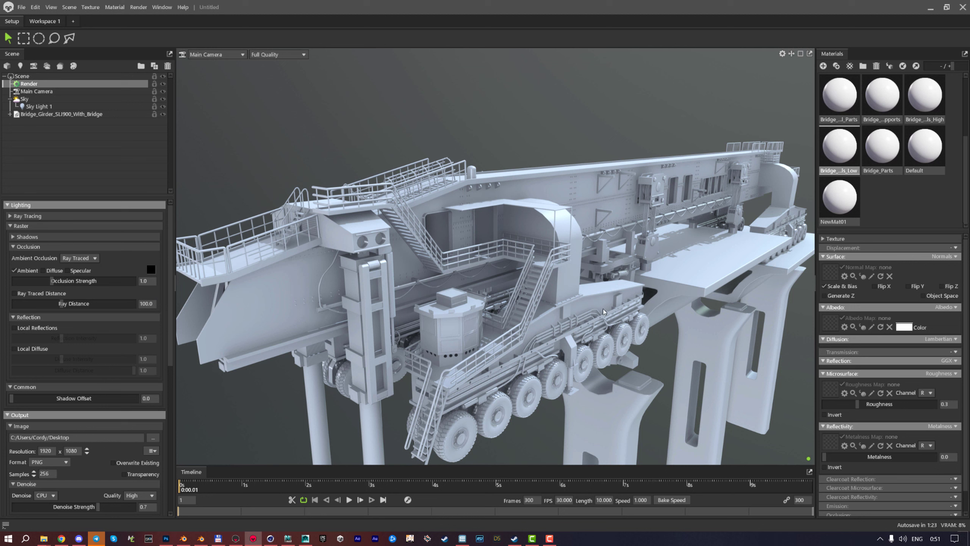
Switch ambient occlusion back to Screen and apply it to Specular as well
click(27, 215)
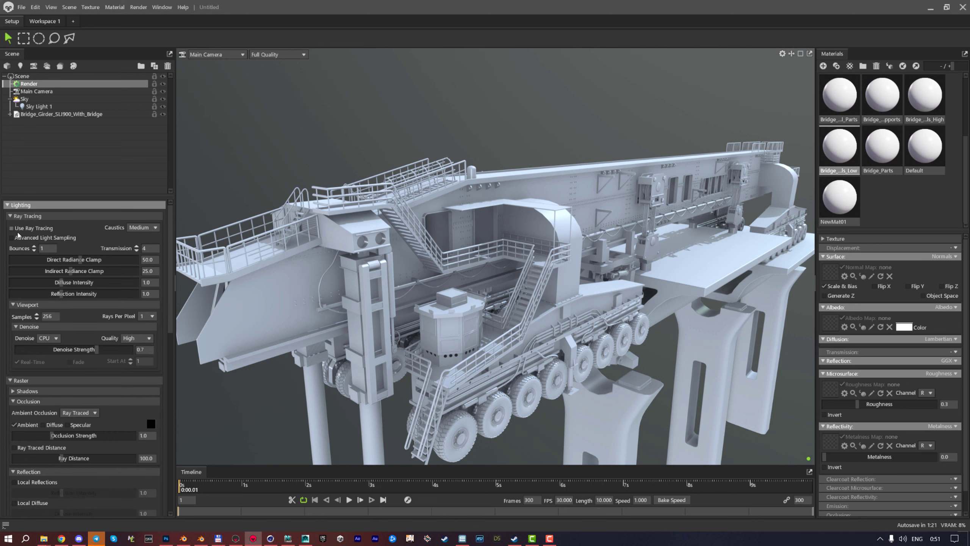
click(28, 216)
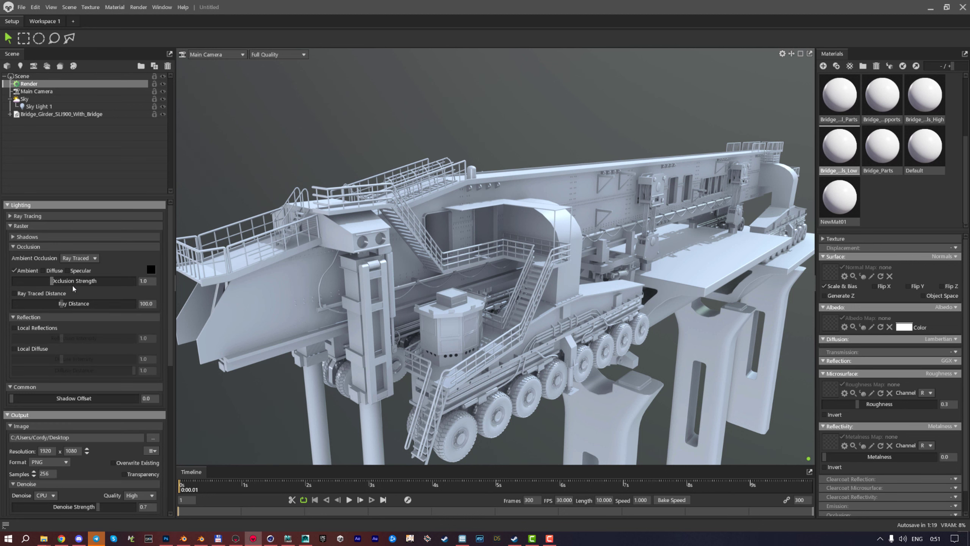
drag(504, 310, 671, 253)
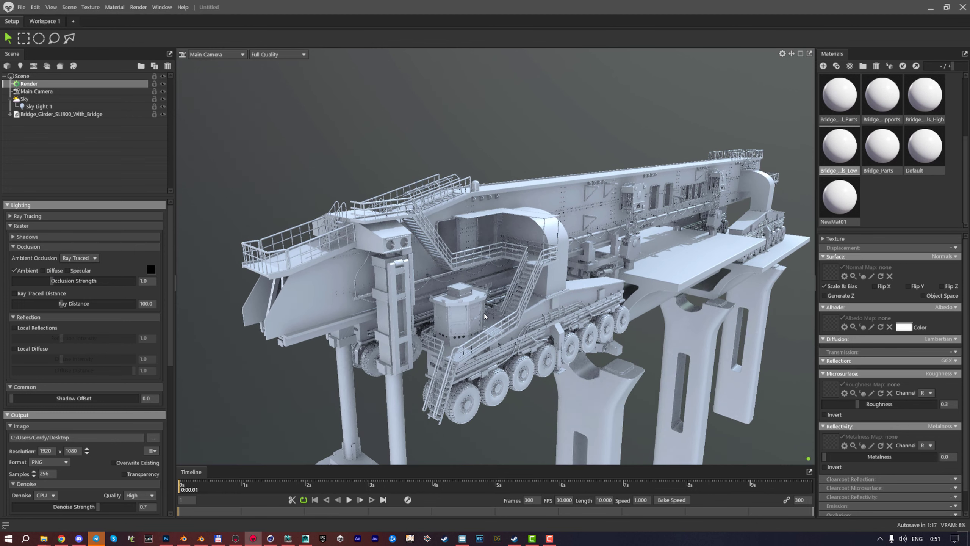
click(79, 258)
click(79, 275)
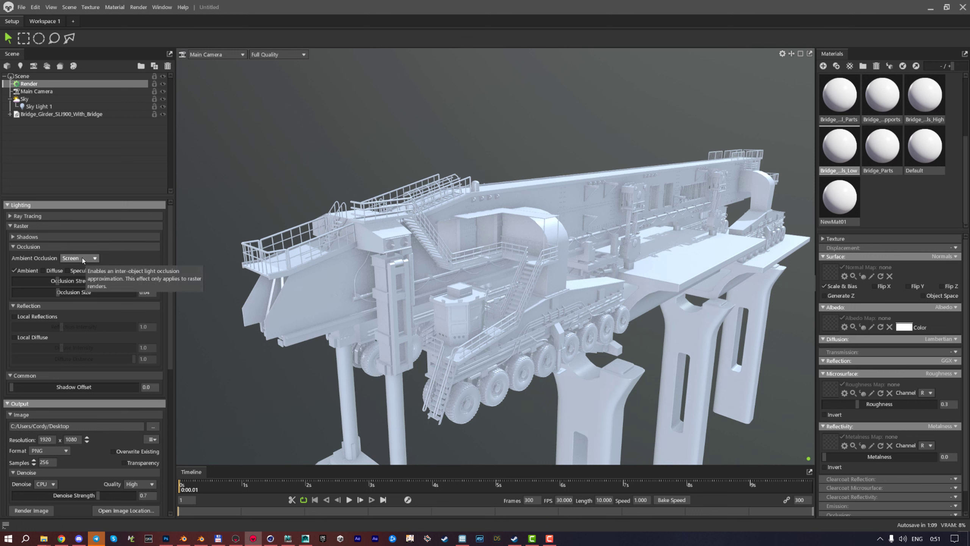
click(74, 271)
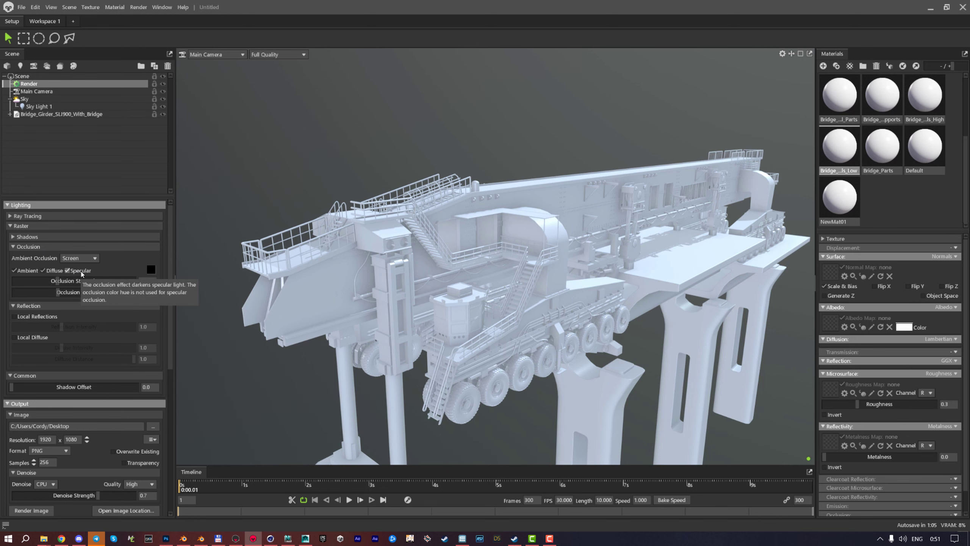
Experiment with Occlusion Strength (3.953, 7.217) and Occlusion Size while orbiting the girder
drag(58, 282, 85, 281)
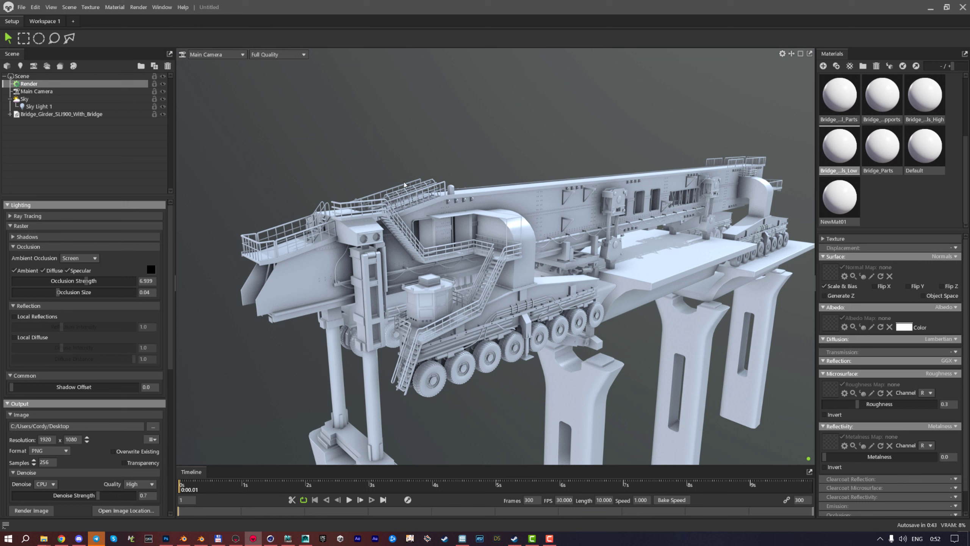
mouse_move(84, 281)
mouse_down()
mouse_move(46, 281)
mouse_move(106, 281)
mouse_move(76, 281)
mouse_up()
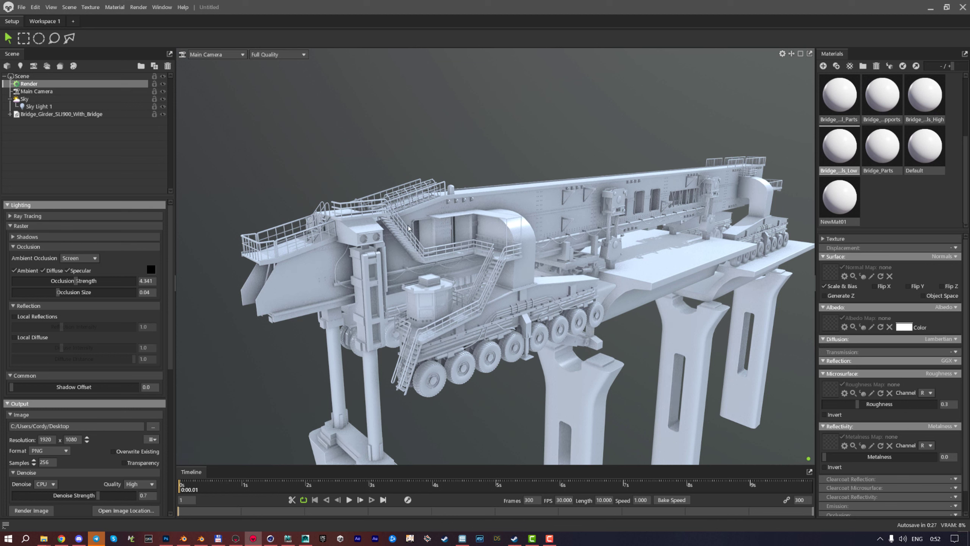
drag(78, 283, 73, 282)
drag(57, 291, 33, 293)
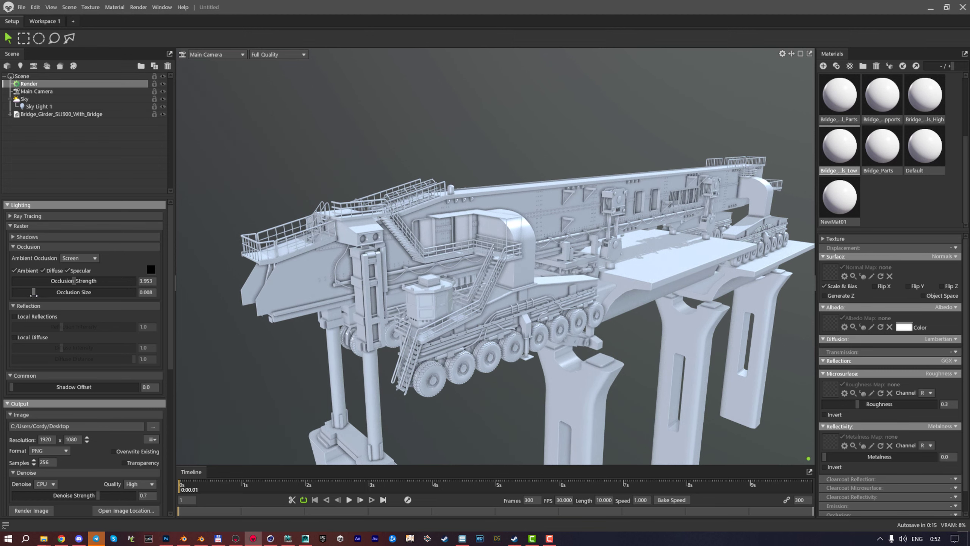
drag(262, 292, 321, 297)
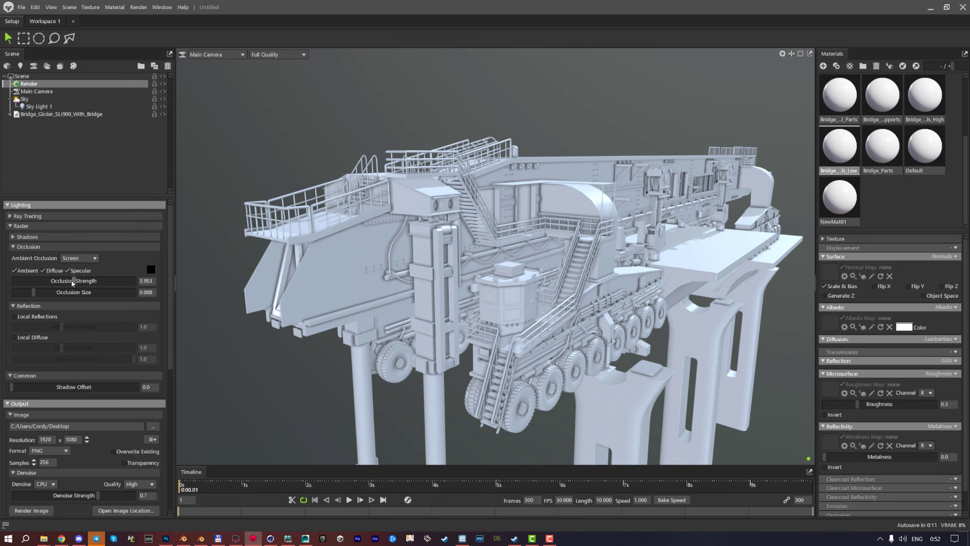
drag(72, 282, 88, 281)
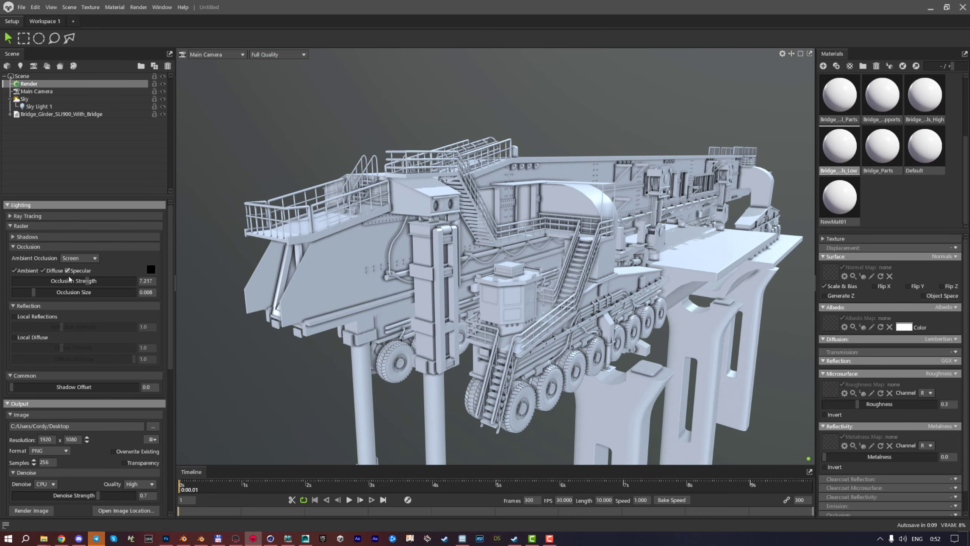
drag(496, 241, 470, 257)
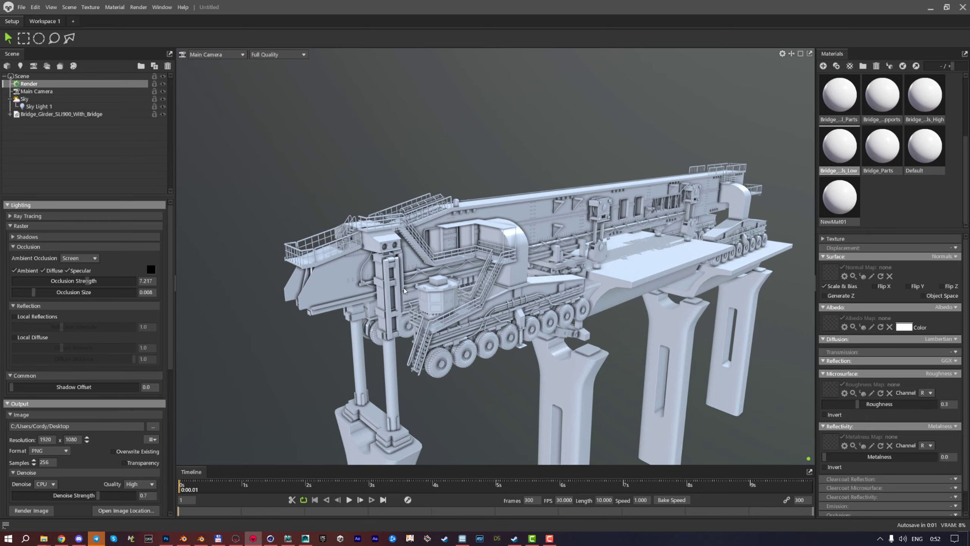
Settle screen-space occlusion at strength 4.242 and size 0.018
scroll(404, 291, up, 3)
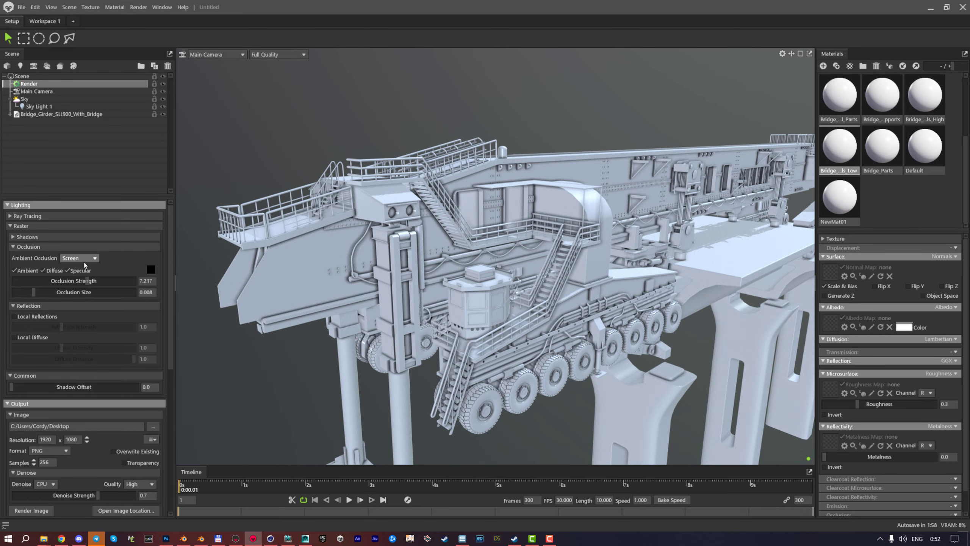
mouse_move(37, 293)
mouse_down()
mouse_move(85, 280)
mouse_move(39, 293)
mouse_up()
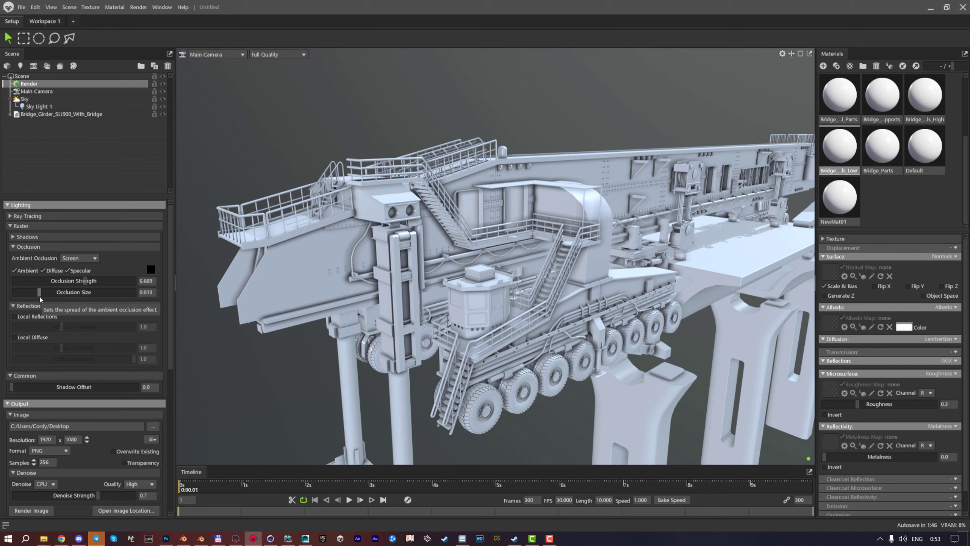
drag(39, 292, 45, 292)
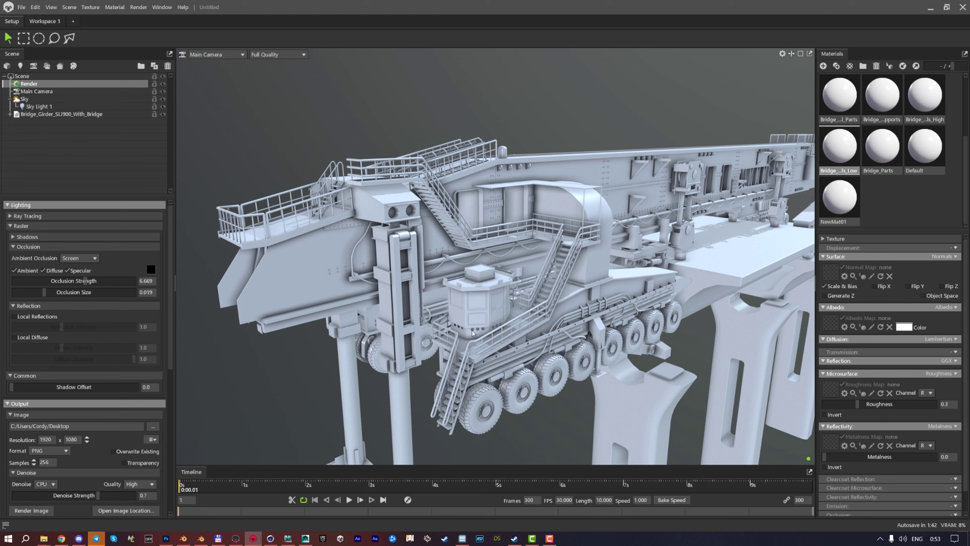
drag(85, 280, 43, 291)
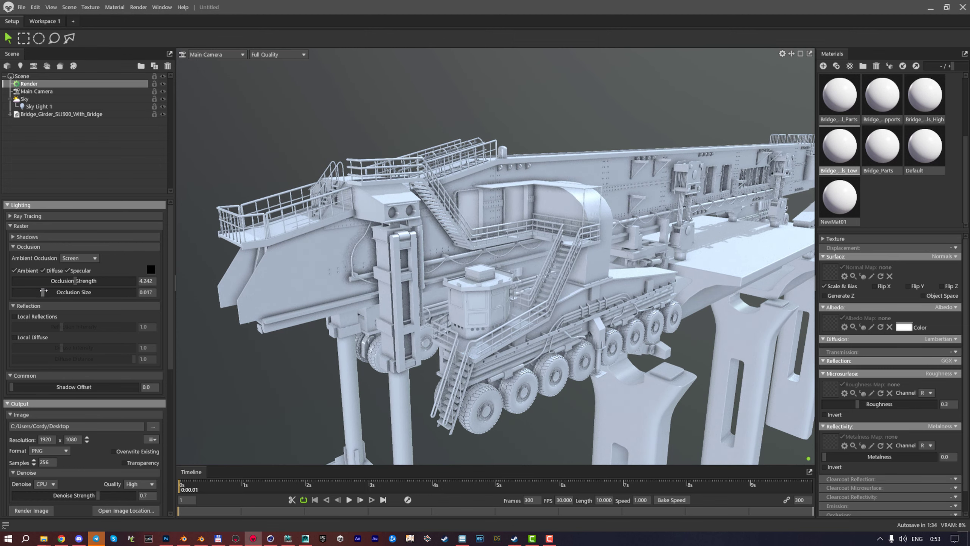
scroll(527, 254, down, 3)
drag(527, 254, 476, 265)
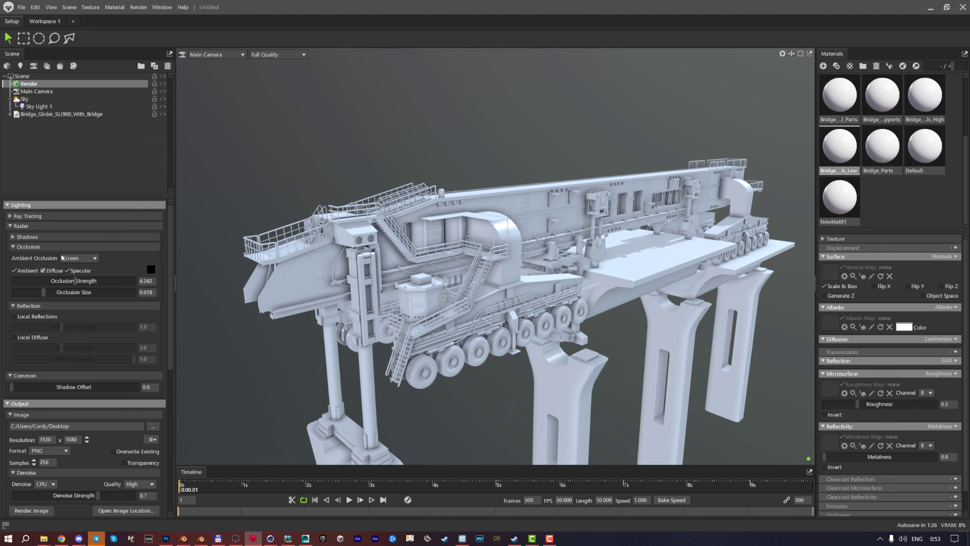
Fold away Occlusion and enable Local Reflections and Local Diffuse
click(13, 247)
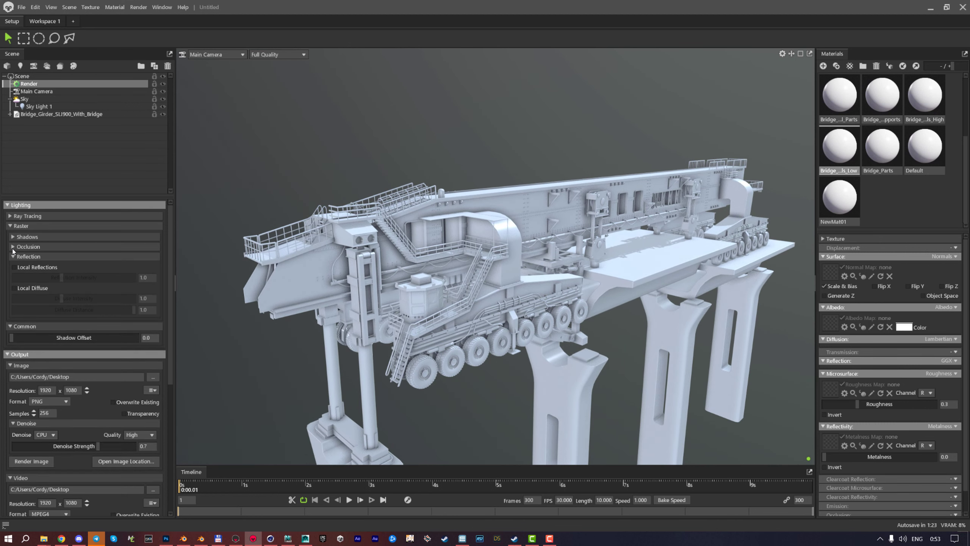
click(15, 268)
click(15, 288)
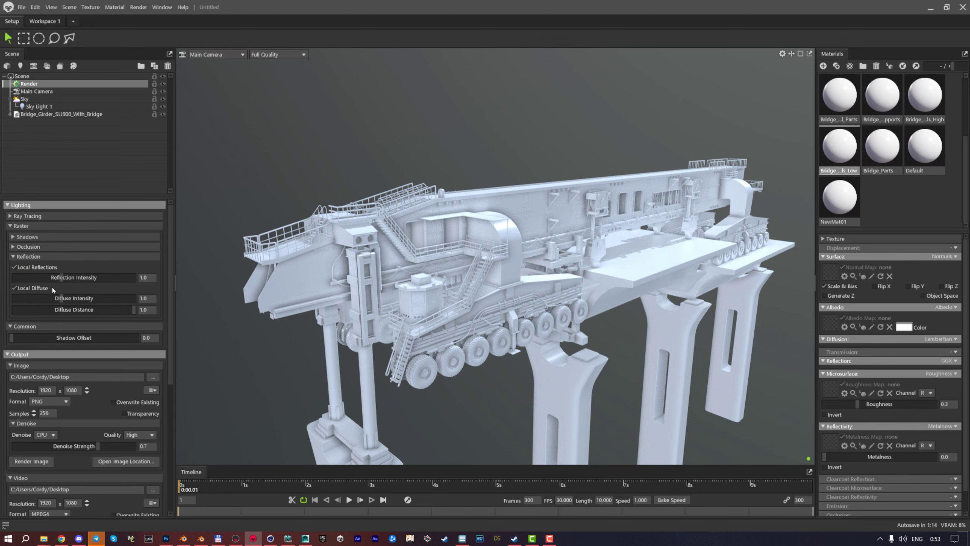
Raise Reflection Intensity to 4.0, then drop it to 0.0
drag(511, 258, 542, 260)
scroll(557, 290, up, 6)
scroll(557, 289, down, 5)
scroll(489, 267, up, 4)
scroll(524, 288, down, 3)
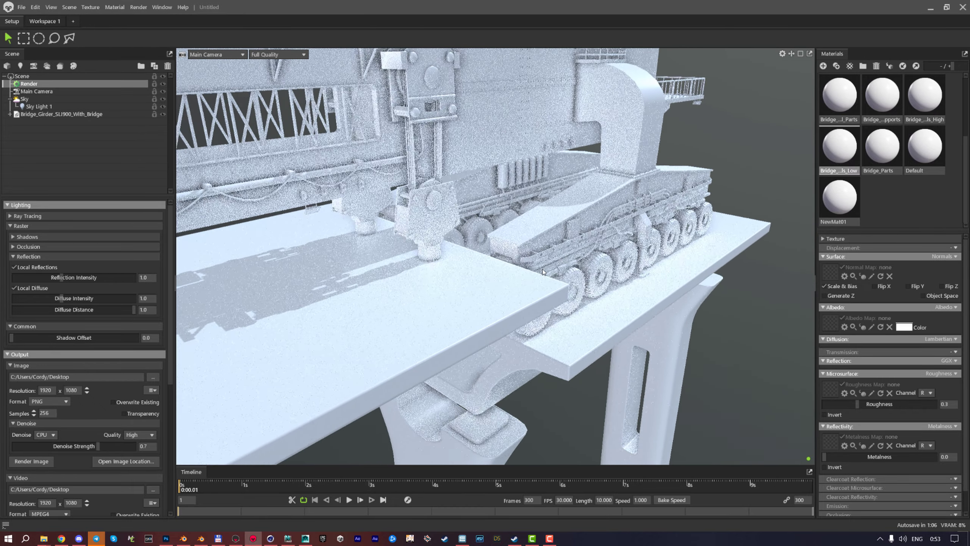
drag(61, 277, 152, 277)
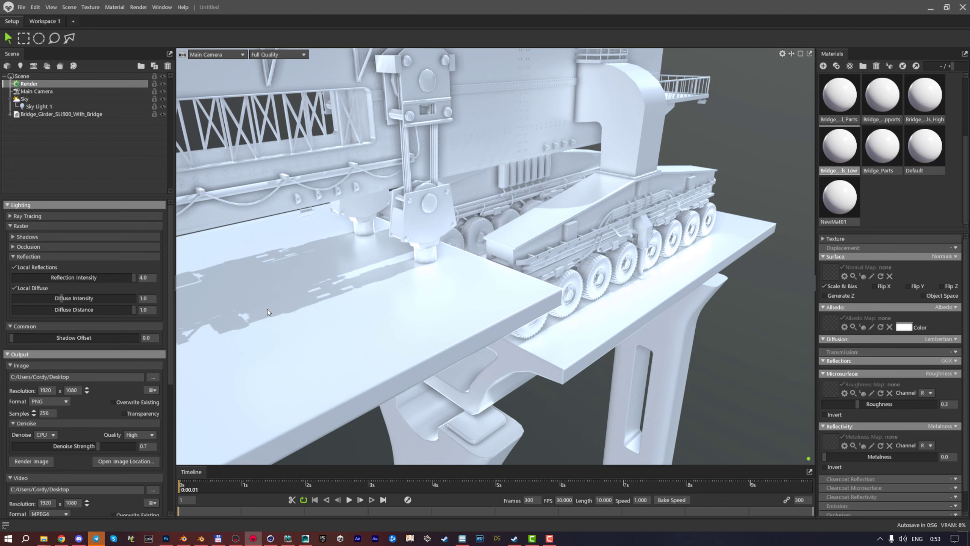
drag(123, 277, 2, 285)
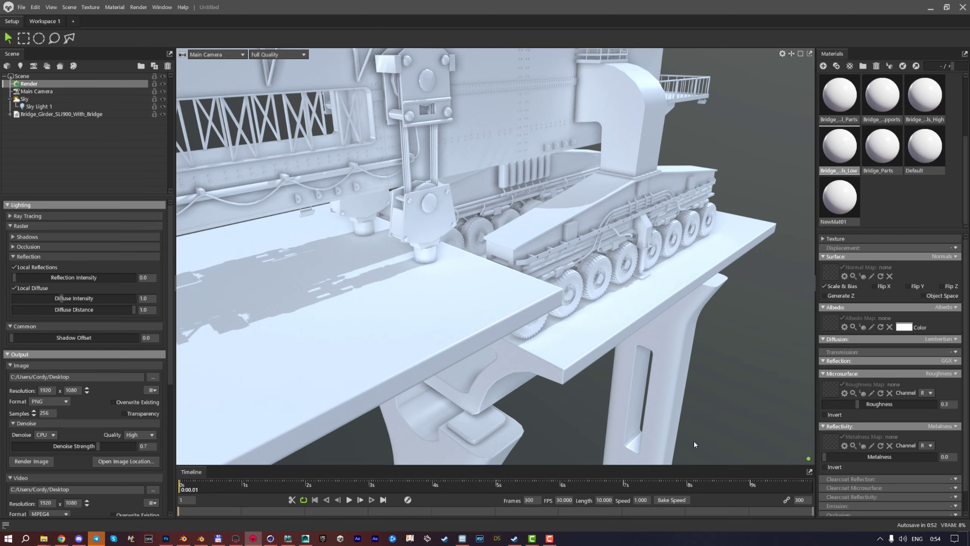
Frame the whole bridge and bring Reflection Intensity back up from 0.0
key(f)
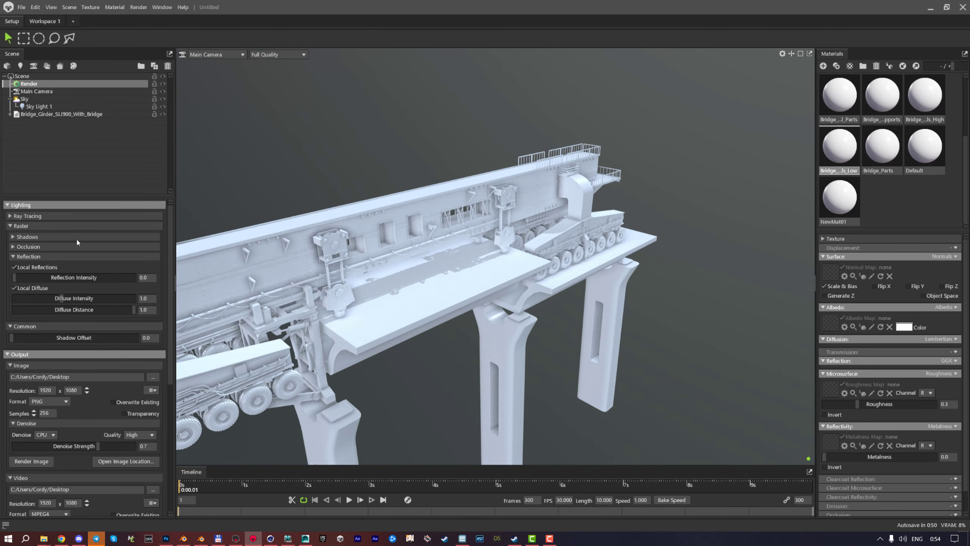
drag(35, 280, 214, 299)
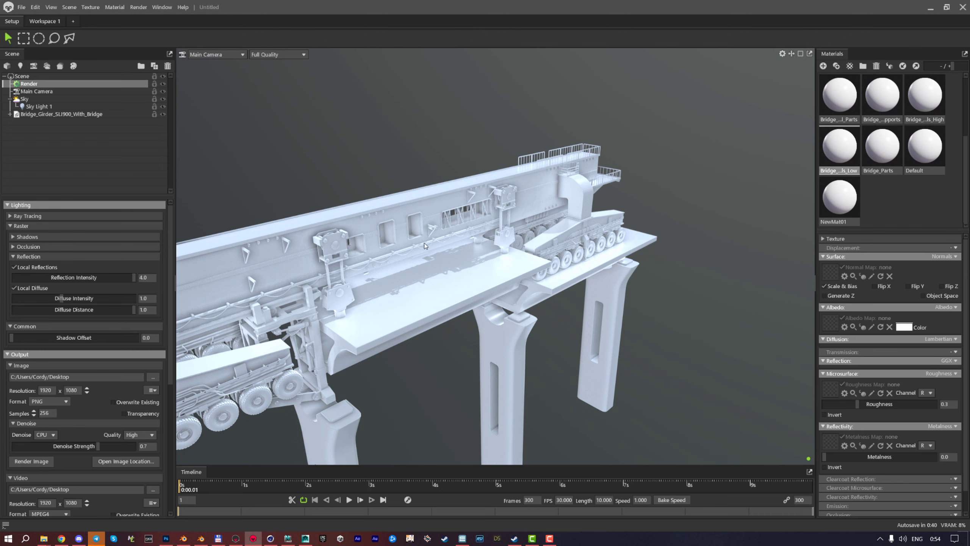
drag(480, 276, 479, 246)
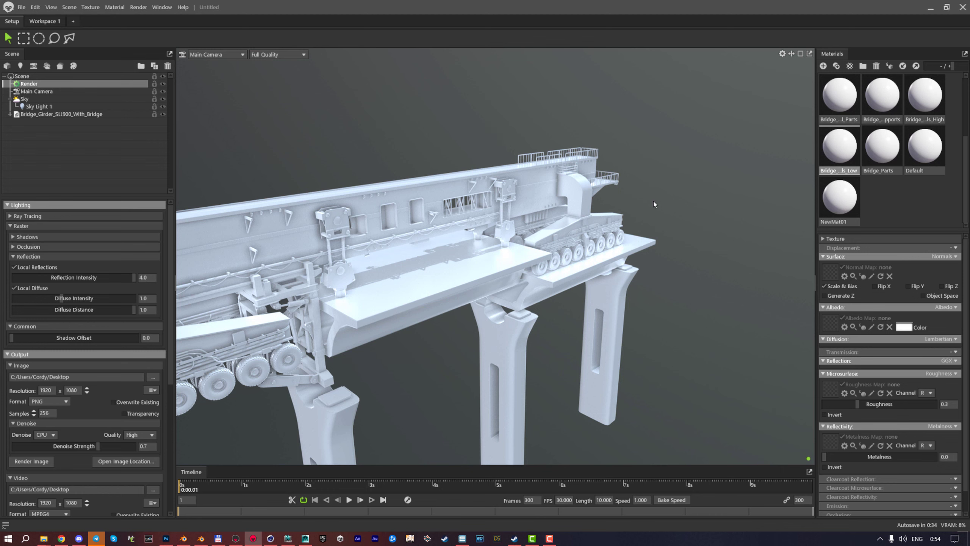
mouse_move(128, 282)
mouse_down()
mouse_move(45, 277)
mouse_move(103, 277)
mouse_move(119, 301)
mouse_move(51, 306)
mouse_move(95, 304)
mouse_move(111, 277)
mouse_up()
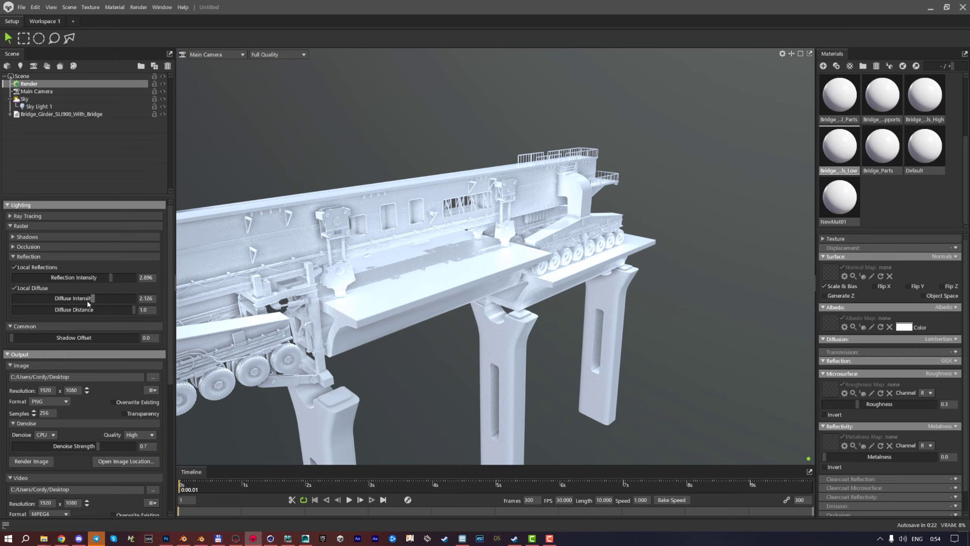
Set Diffuse Intensity to 0.646 and Diffuse Distance to 1.0
drag(98, 310, 8, 313)
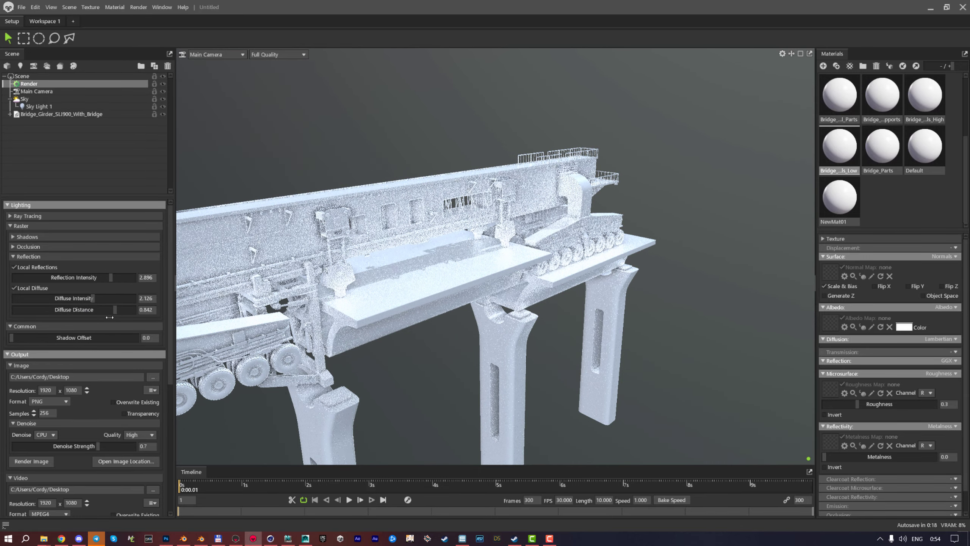
drag(15, 310, 125, 310)
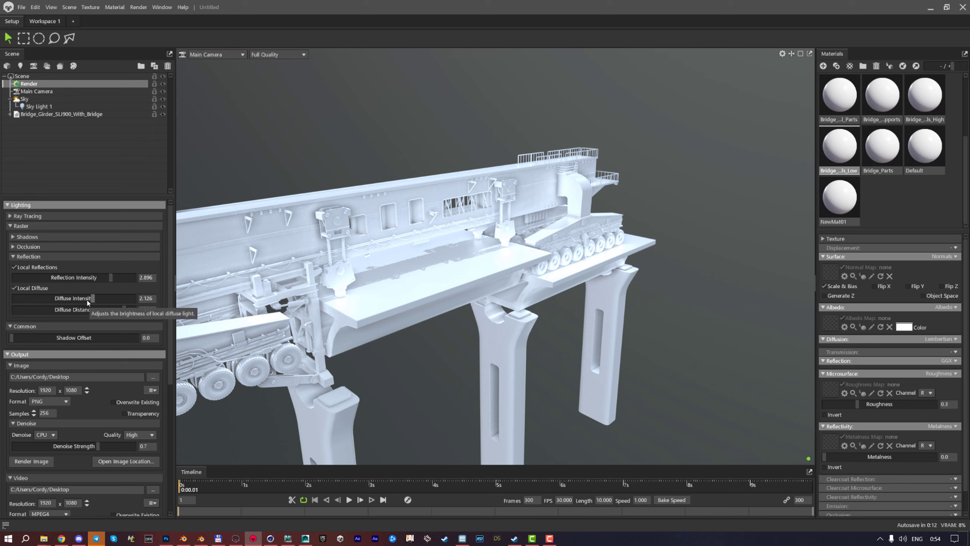
drag(90, 302, 38, 303)
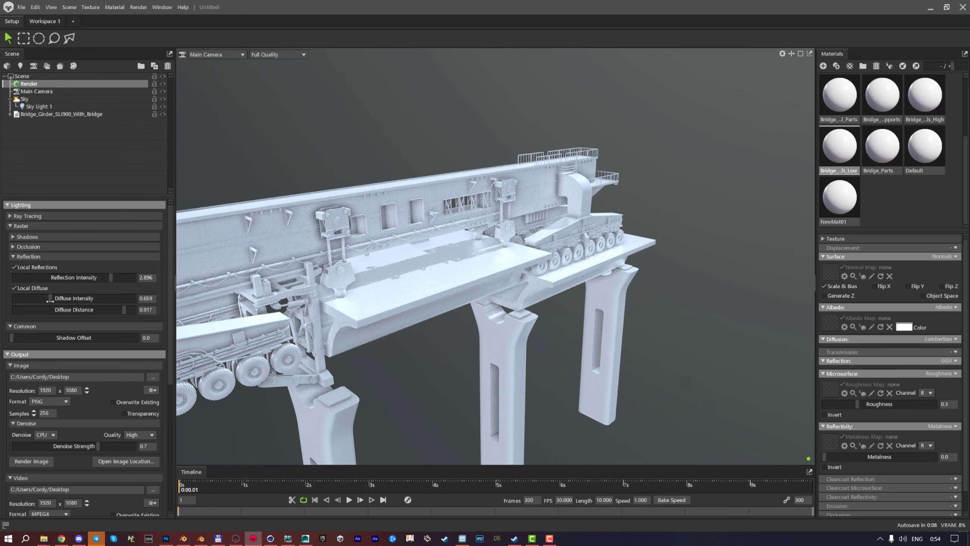
mouse_move(124, 309)
mouse_down()
mouse_move(111, 311)
mouse_move(134, 310)
mouse_up()
drag(495, 198, 591, 280)
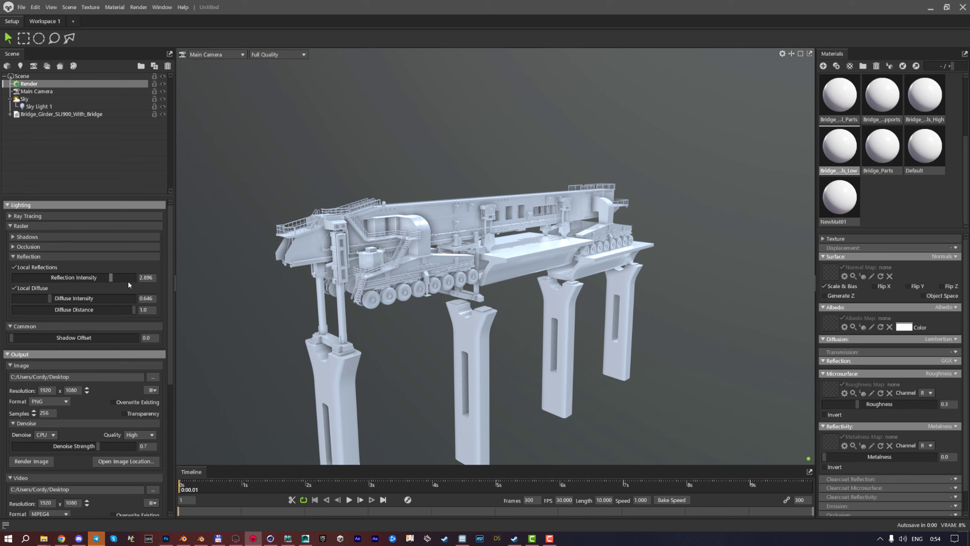
Settle Reflection Intensity at 2.727 and try a small shadow offset
drag(109, 280, 153, 276)
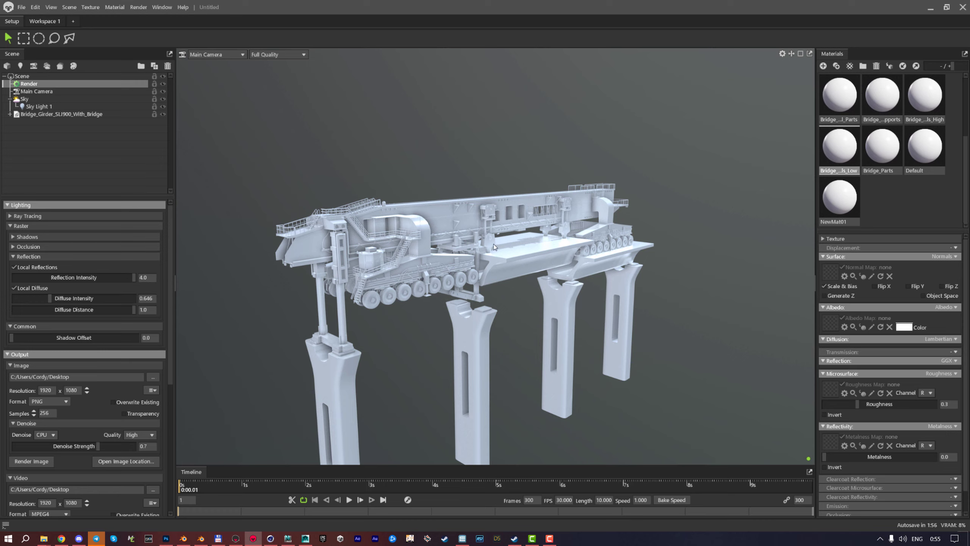
scroll(491, 217, up, 3)
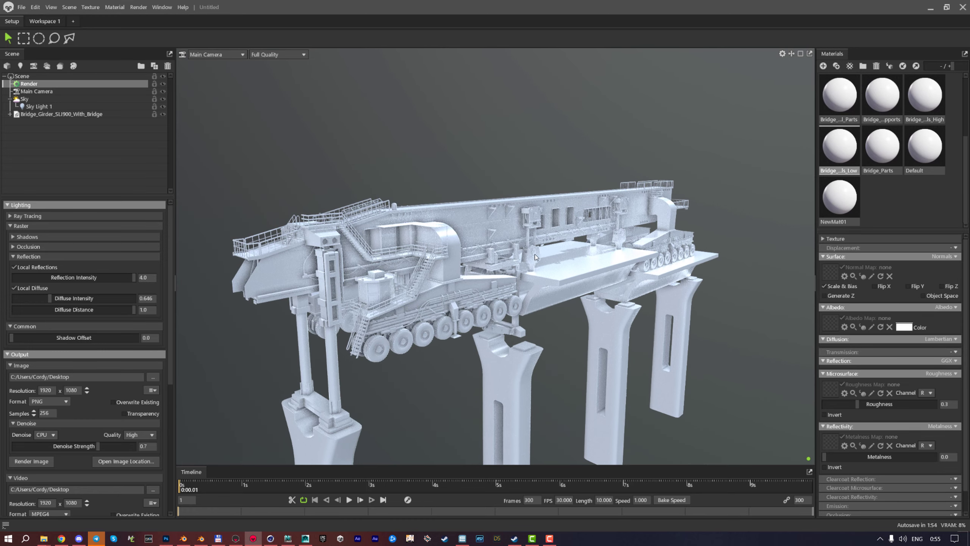
drag(538, 247, 533, 234)
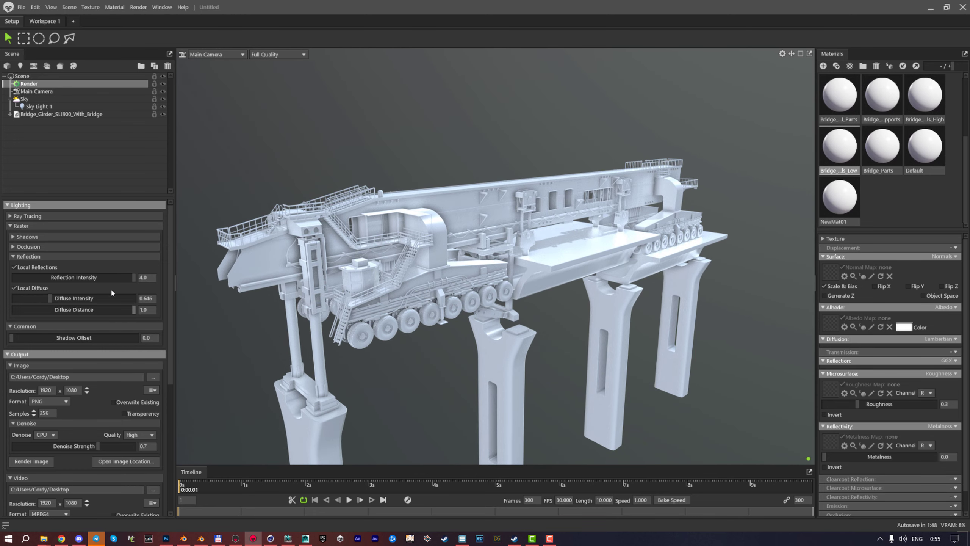
drag(117, 279, 29, 288)
drag(125, 277, 107, 278)
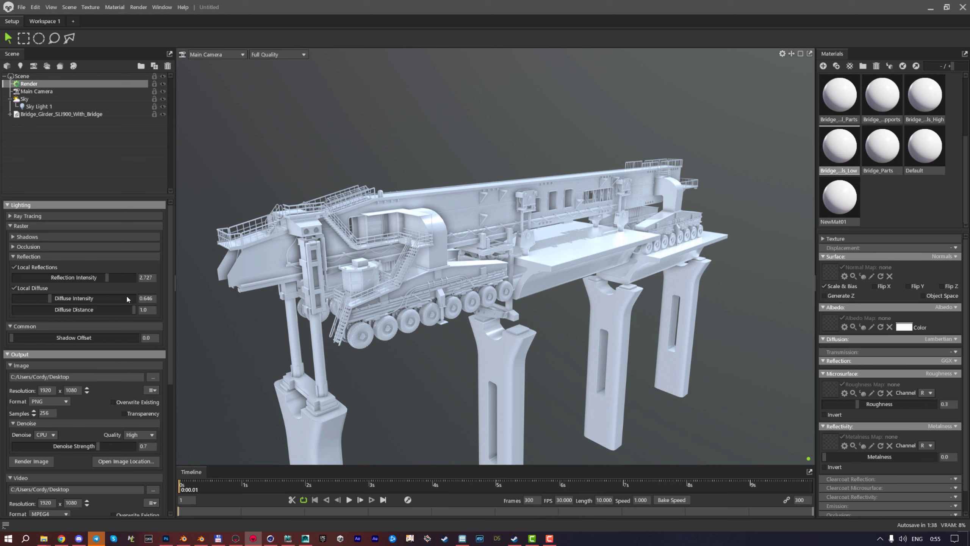
mouse_move(11, 337)
mouse_down()
mouse_move(69, 337)
mouse_move(11, 338)
mouse_up()
Collapse Common and Raster lighting and enable Use Ray Tracing
click(13, 327)
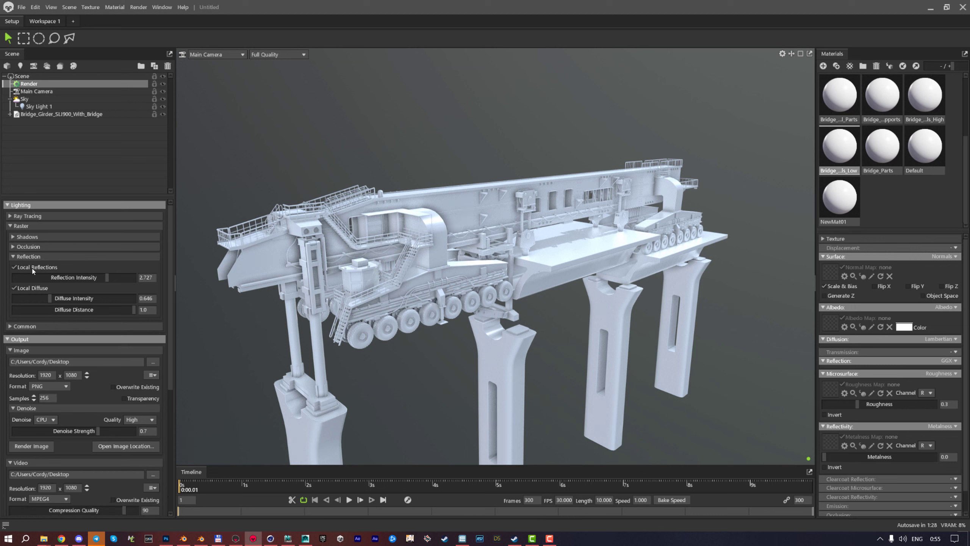
click(8, 226)
click(9, 216)
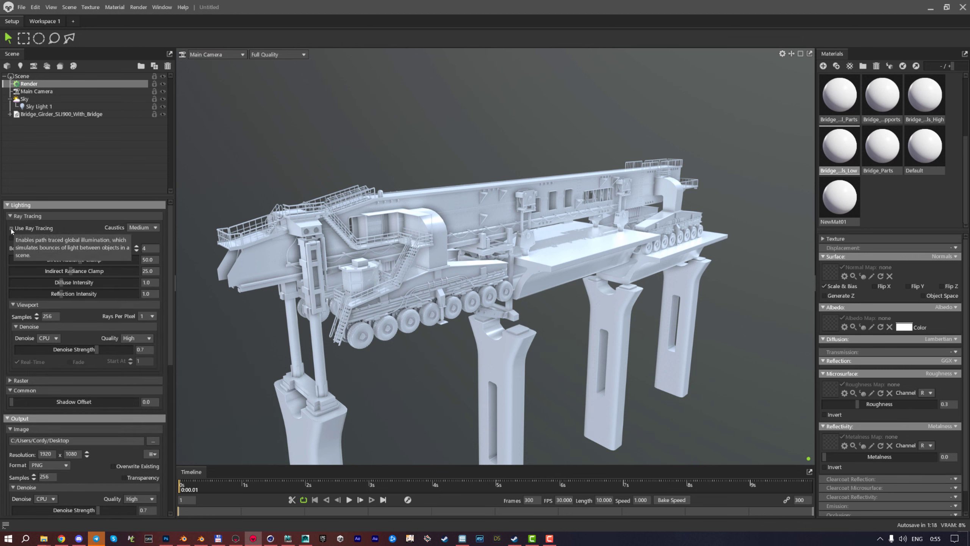
click(10, 228)
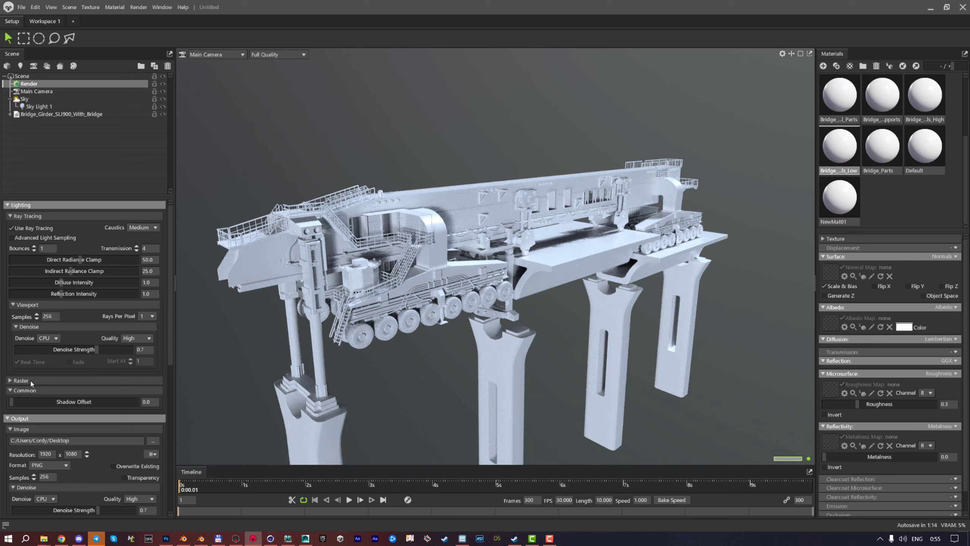
Lower Raster Occlusion Strength to 0.219, then collapse the Raster sections
click(11, 380)
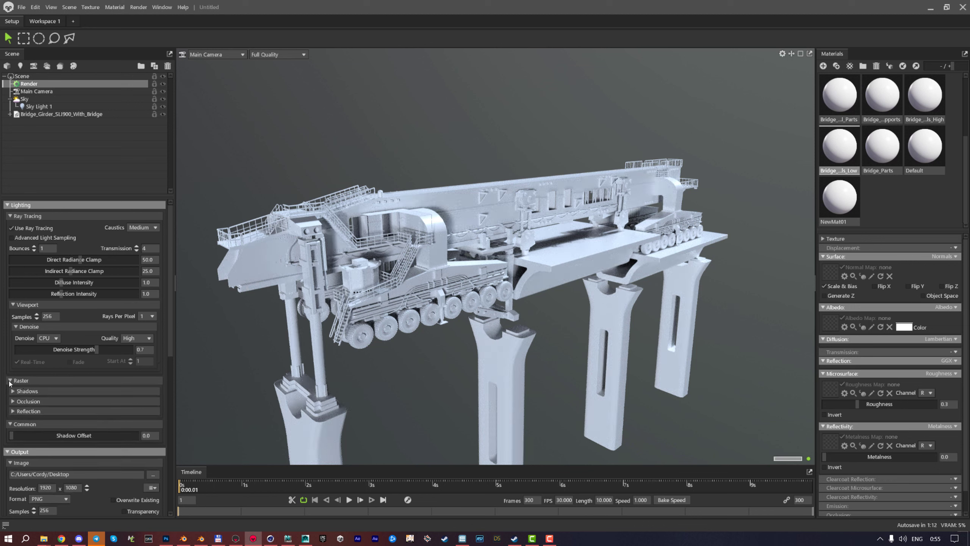
click(10, 381)
click(19, 380)
click(30, 402)
drag(63, 433, 32, 413)
click(11, 402)
click(31, 391)
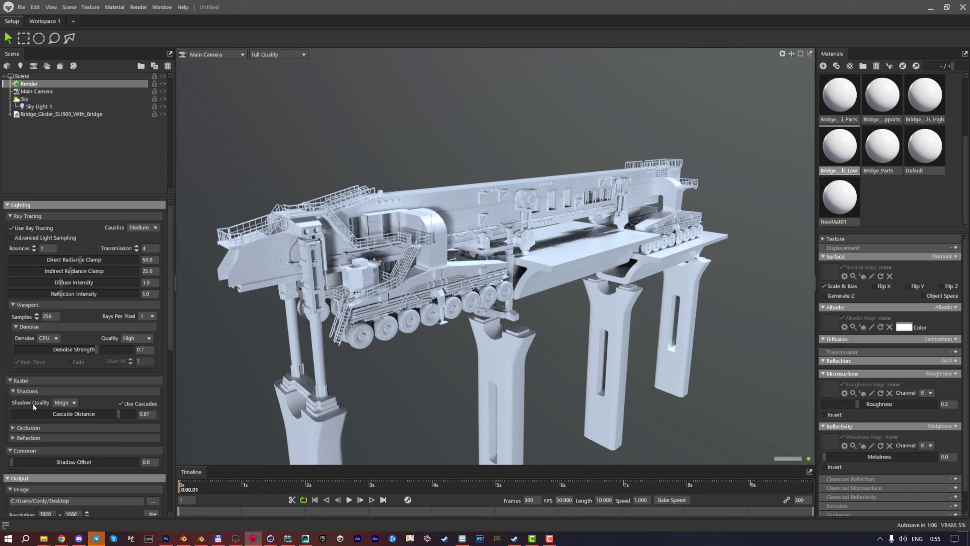
click(25, 391)
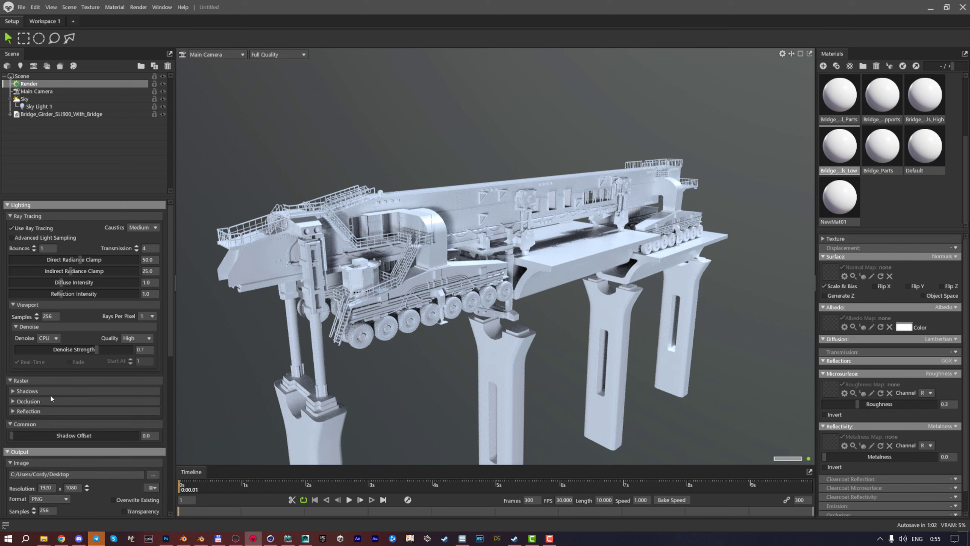
click(20, 380)
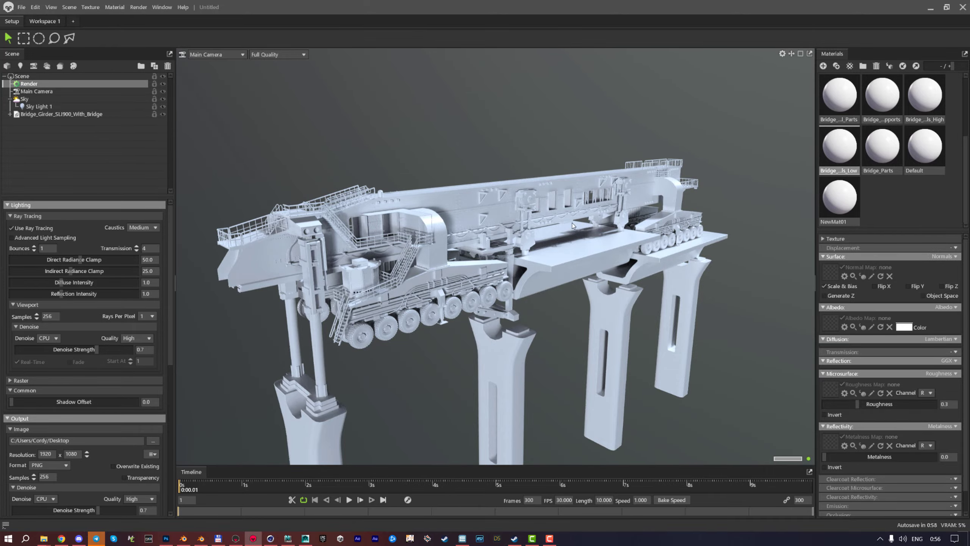
scroll(573, 225, up, 10)
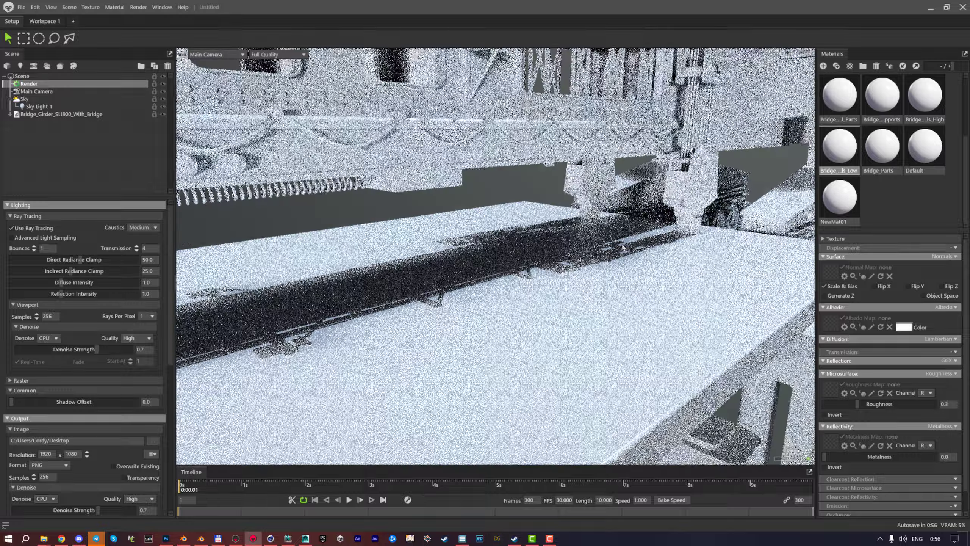
Zoom out and orbit around the whole girder to check the 1-bounce, Medium-caustics ray-traced render
scroll(573, 245, up, 10)
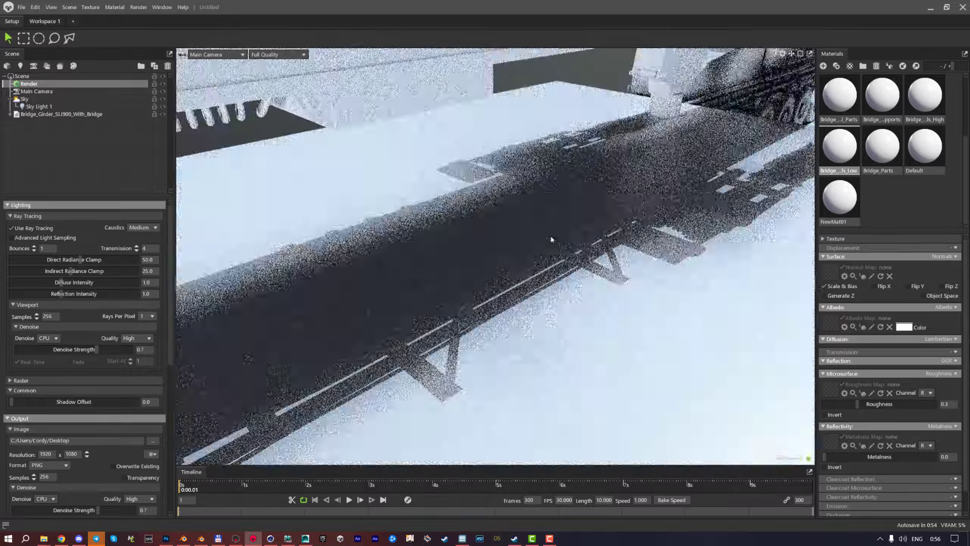
scroll(551, 239, up, 8)
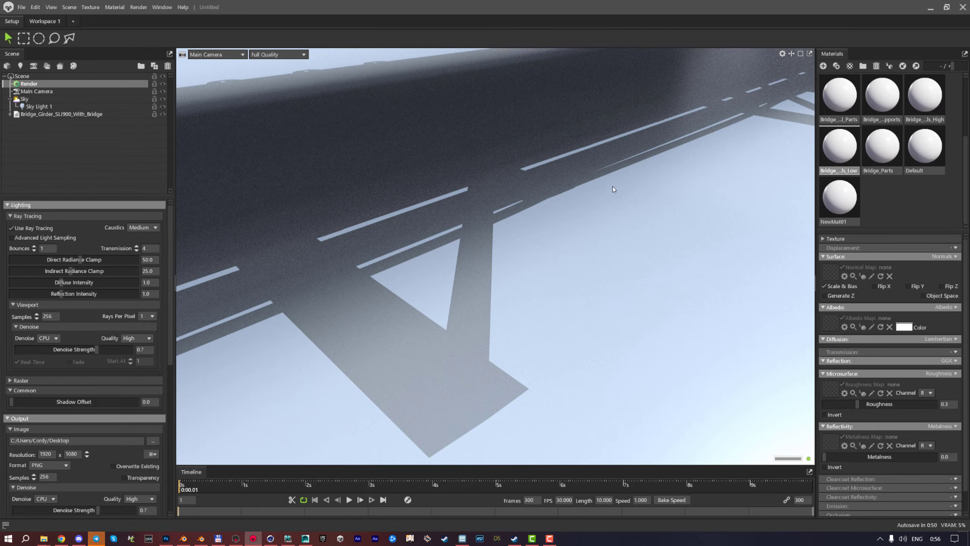
scroll(612, 188, down, 15)
middle_drag(588, 229, 612, 272)
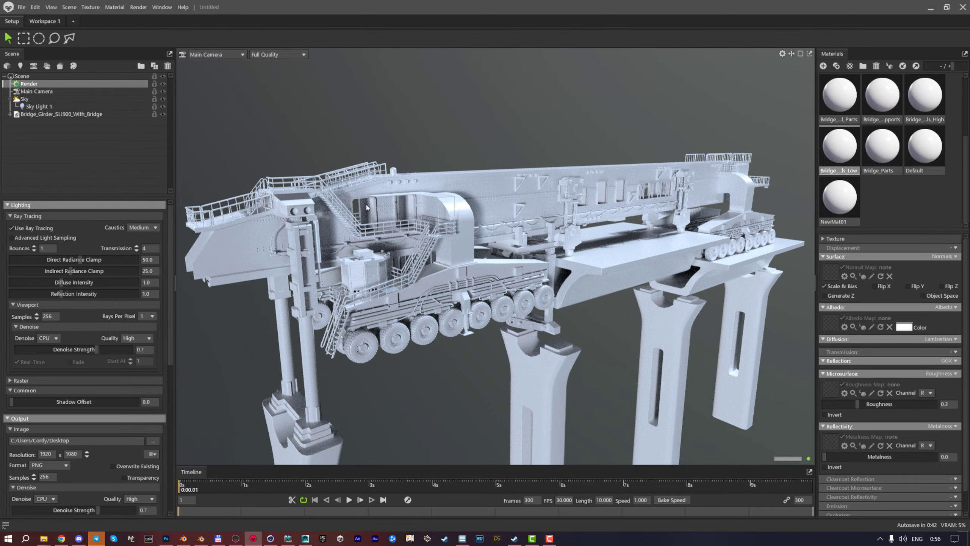
middle_drag(367, 207, 409, 201)
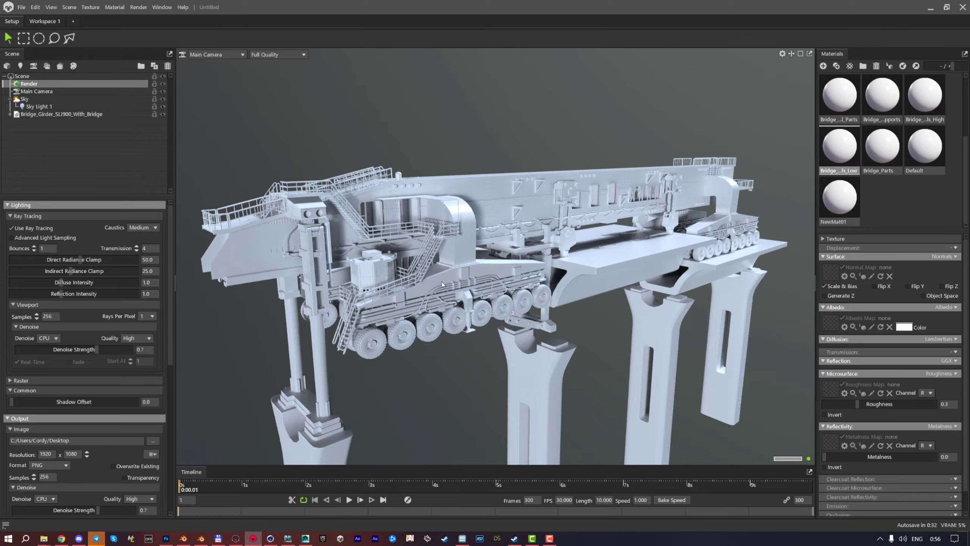
drag(456, 276, 486, 213)
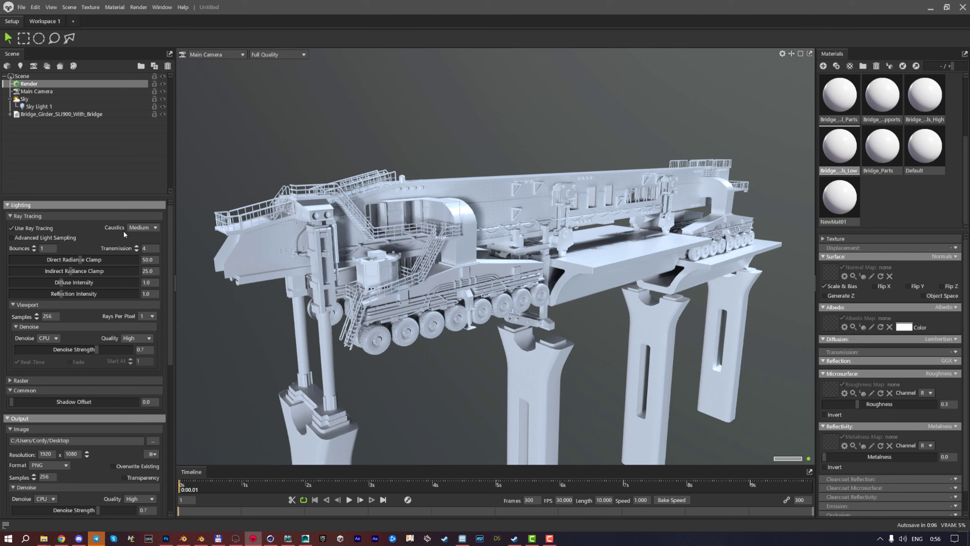
Set Caustics to Fine, enable Advanced Light Sampling, and select the Bounces value for editing
click(155, 229)
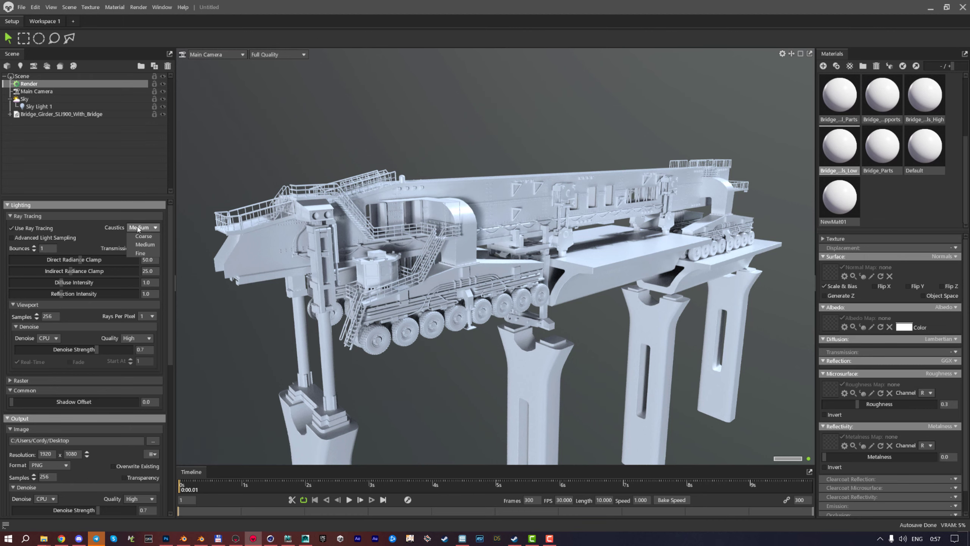
click(148, 254)
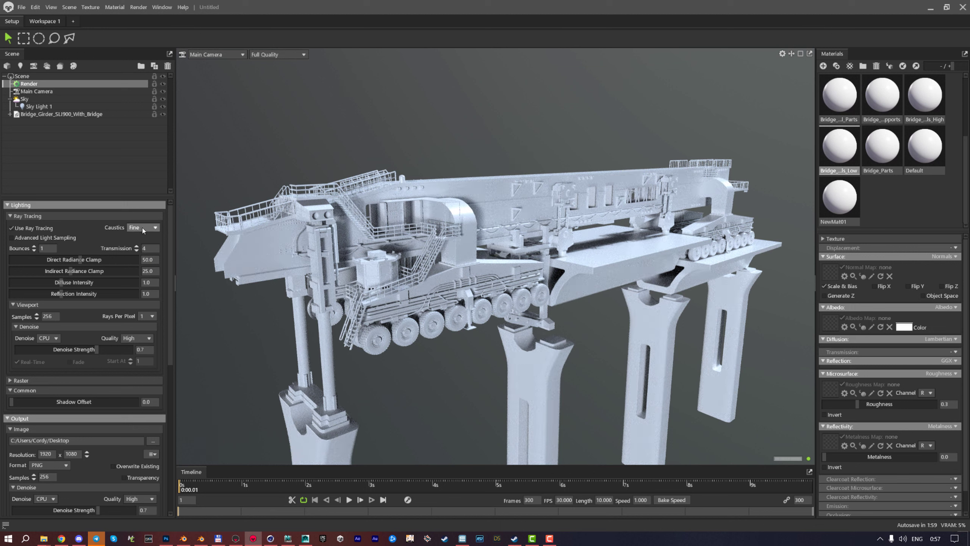
click(14, 238)
double_click(40, 247)
Adjust ray-tracing Bounces up and down, finally settling on 3
click(34, 246)
click(34, 246)
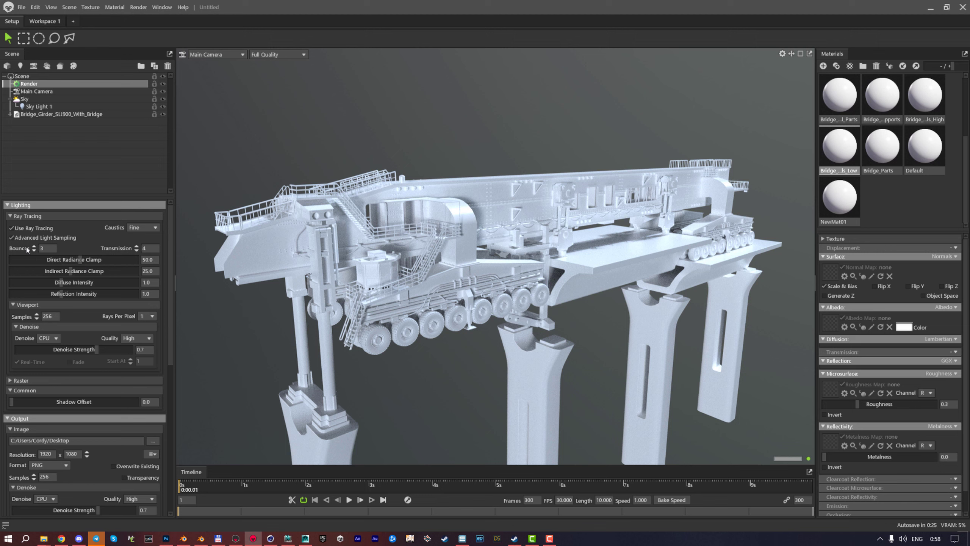
click(34, 250)
click(34, 250)
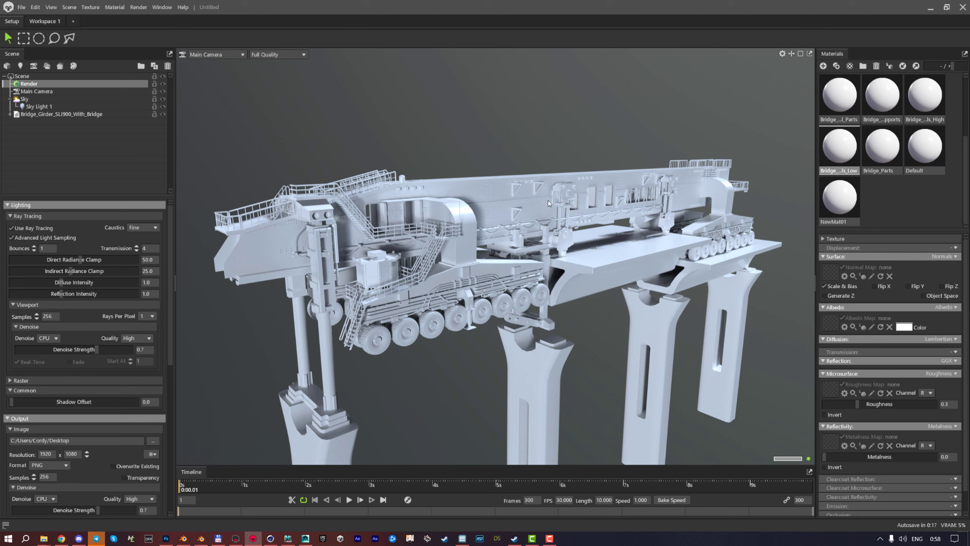
click(34, 246)
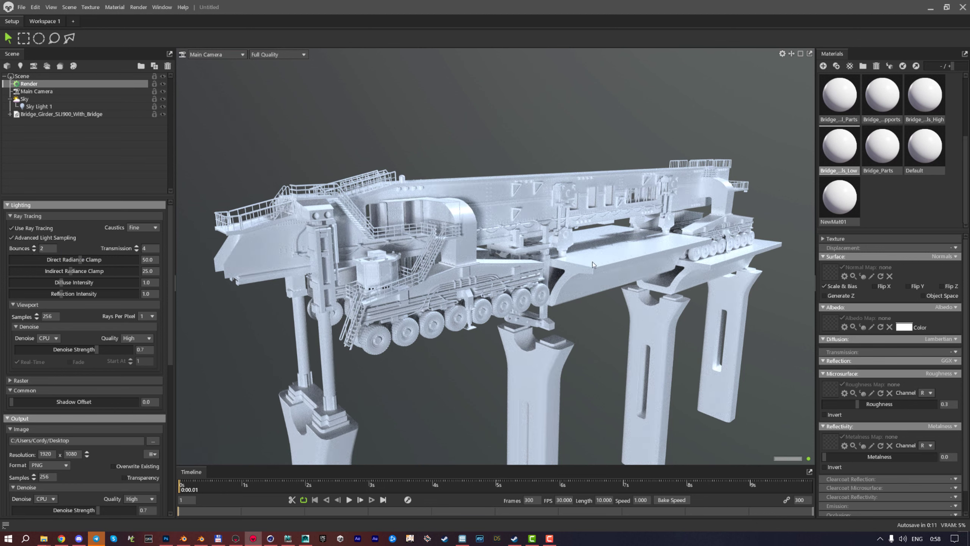
click(34, 247)
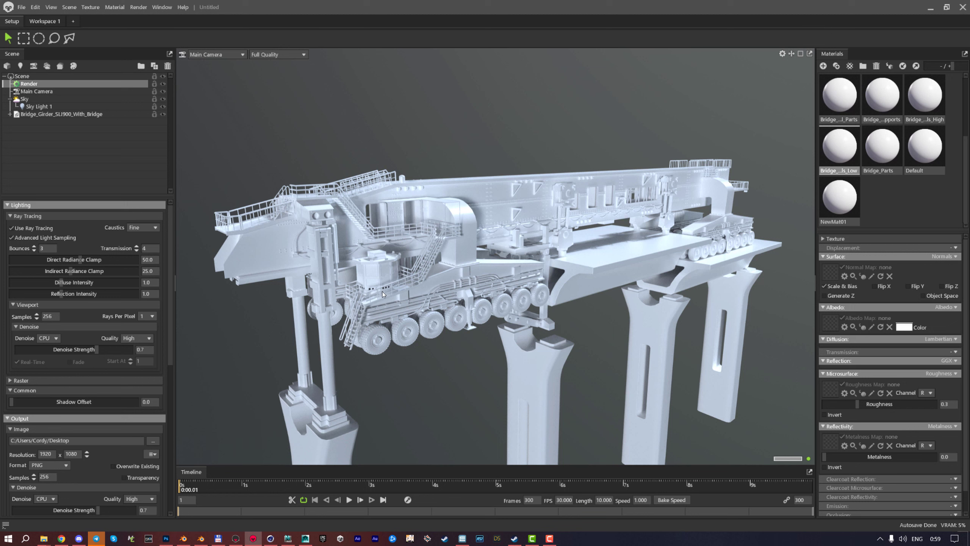
Set the Transmission depth to 10
click(145, 248)
text(10)
key(Return)
drag(67, 287, 123, 282)
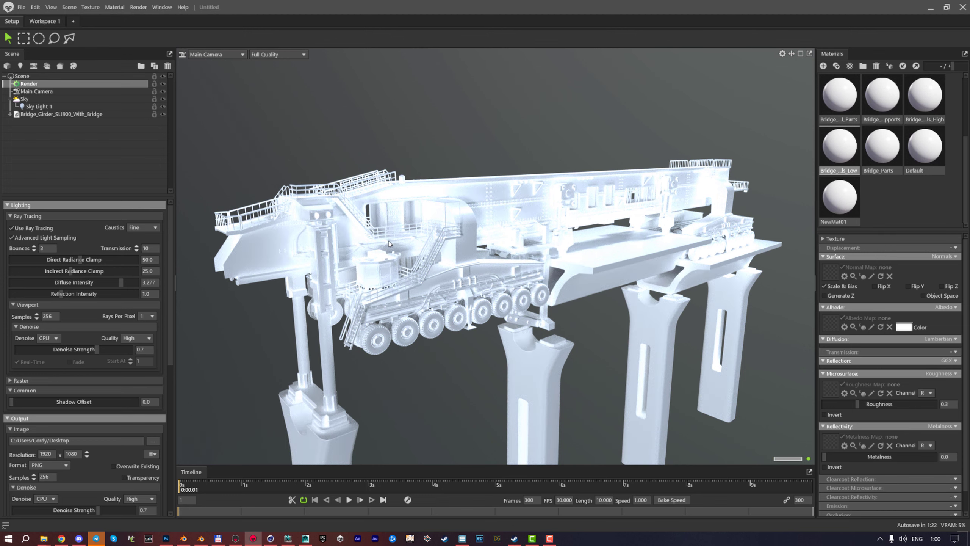
double_click(80, 285)
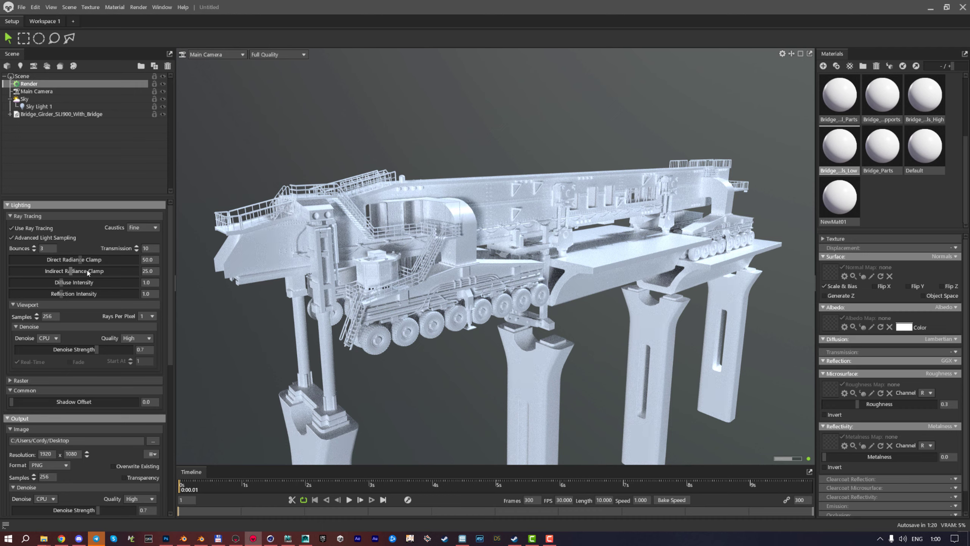
drag(61, 293, 129, 294)
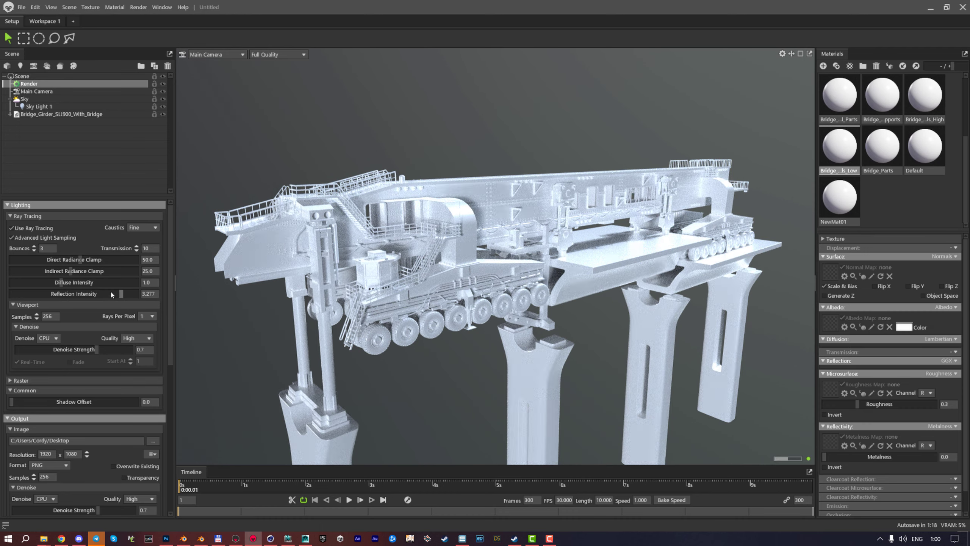
double_click(111, 294)
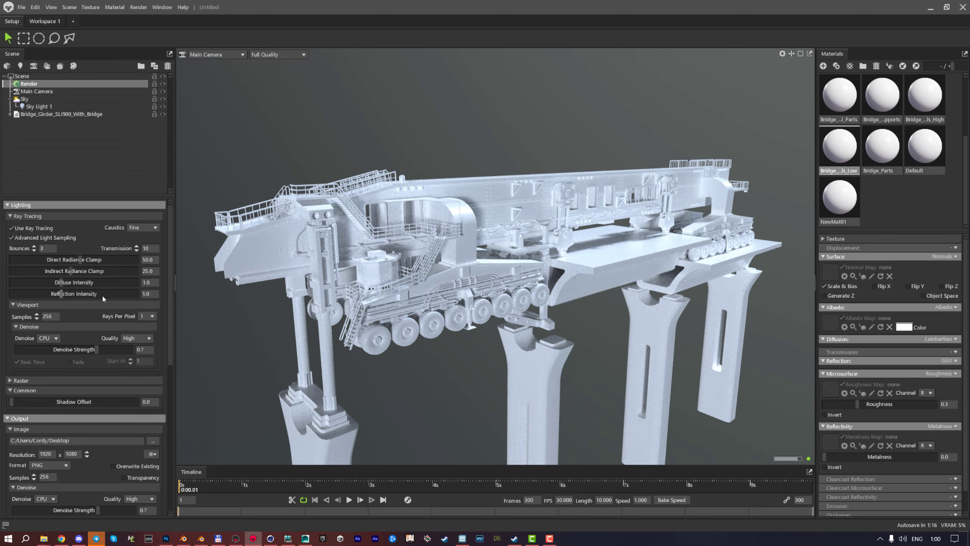
drag(102, 294, 160, 294)
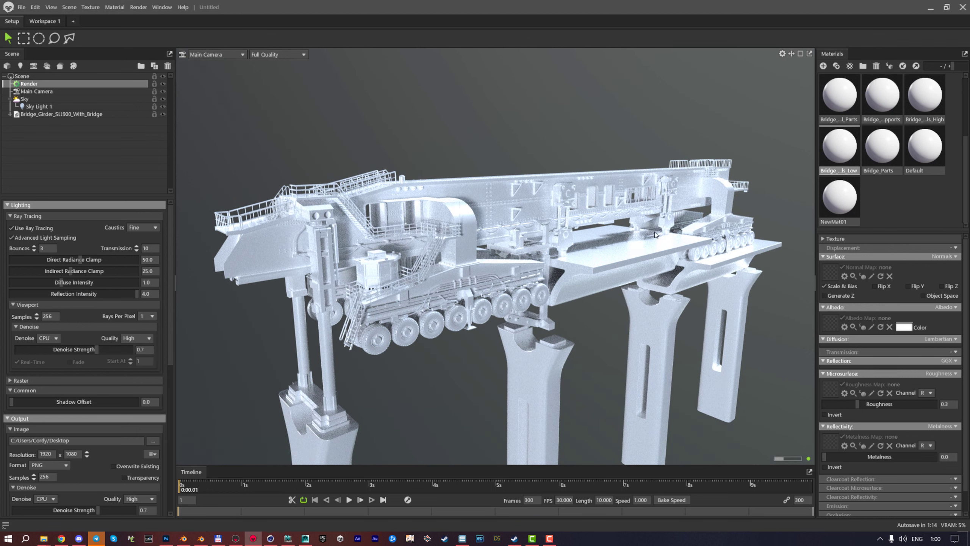
key(ctrl+z)
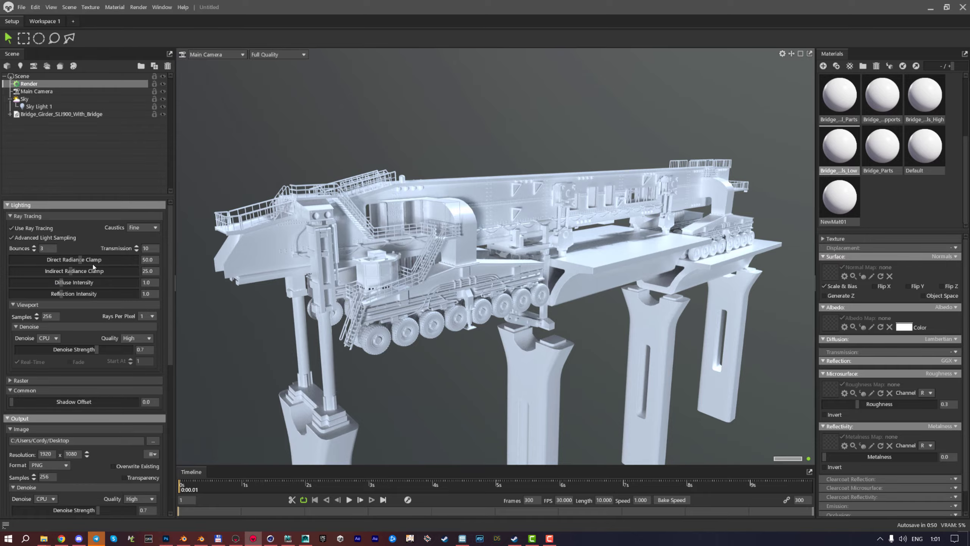
drag(94, 264, 65, 293)
Raise Viewport Samples from 256 to 1024, orbiting the girder to judge the converged render
scroll(139, 308, down, 1)
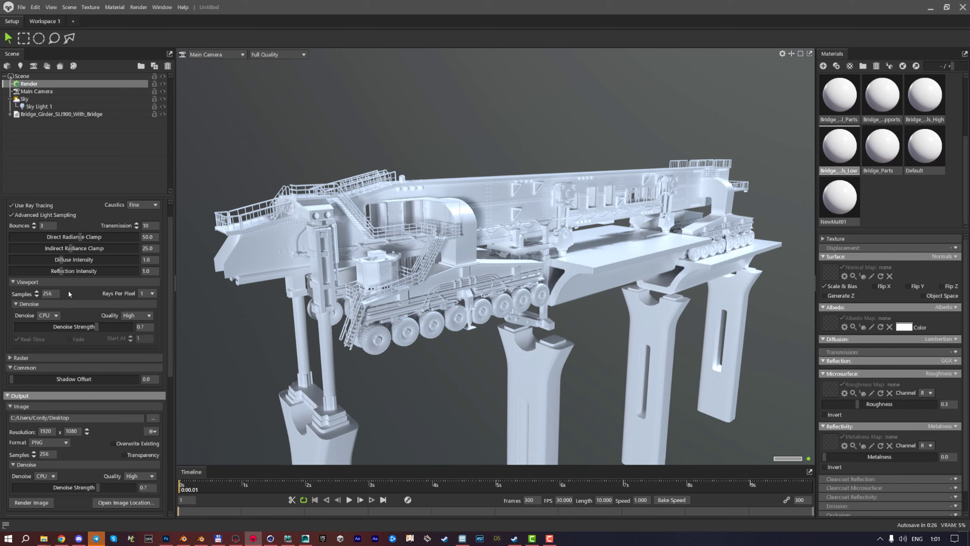
click(36, 291)
click(36, 291)
middle_drag(476, 267, 449, 267)
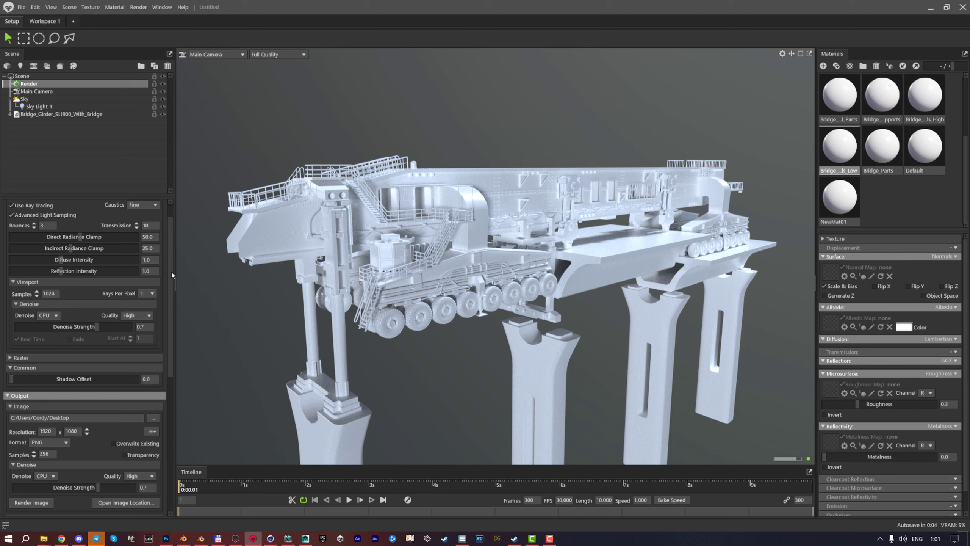
drag(56, 293, 41, 298)
scroll(472, 309, up, 2)
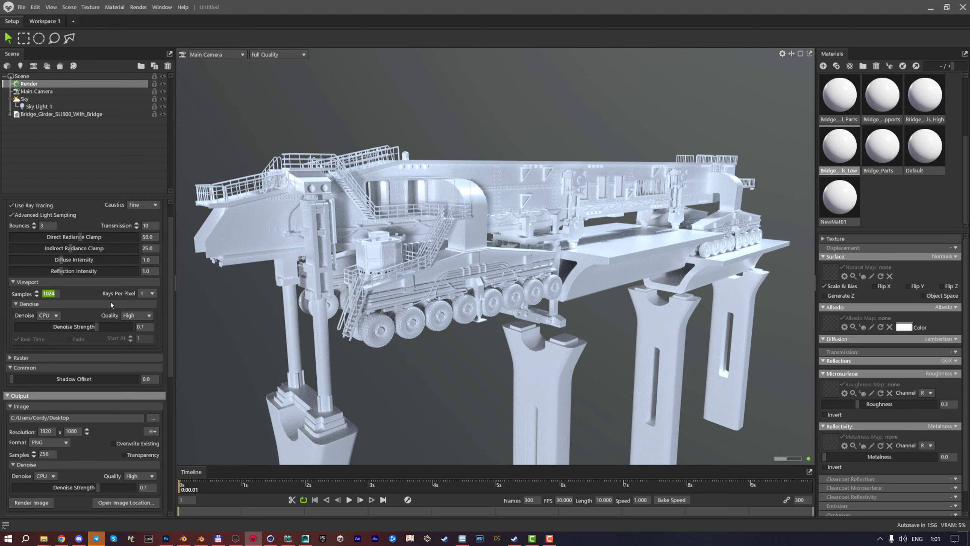
drag(553, 169, 438, 232)
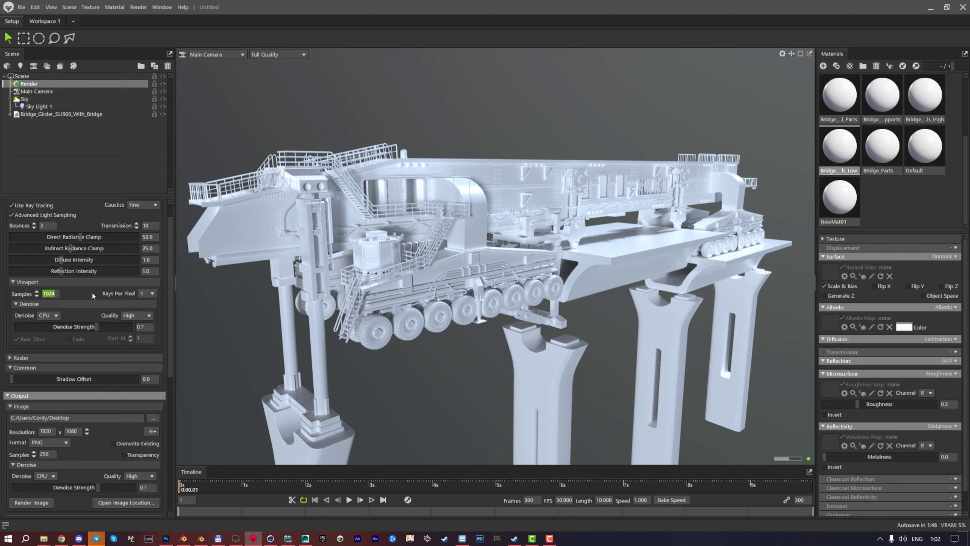
click(149, 293)
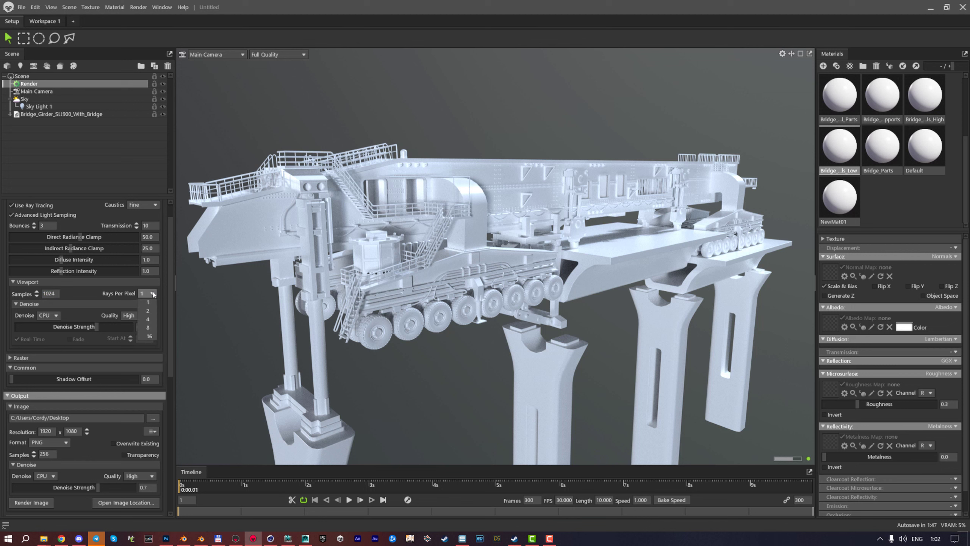
Try 16 rays per pixel, then settle on 4, orbiting the girder to compare quality
click(149, 336)
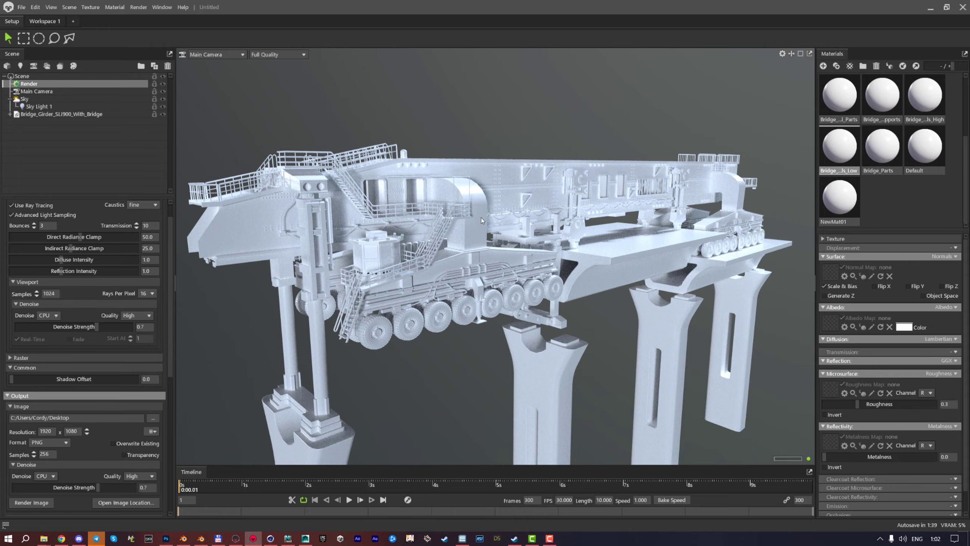
drag(391, 250, 537, 250)
click(147, 293)
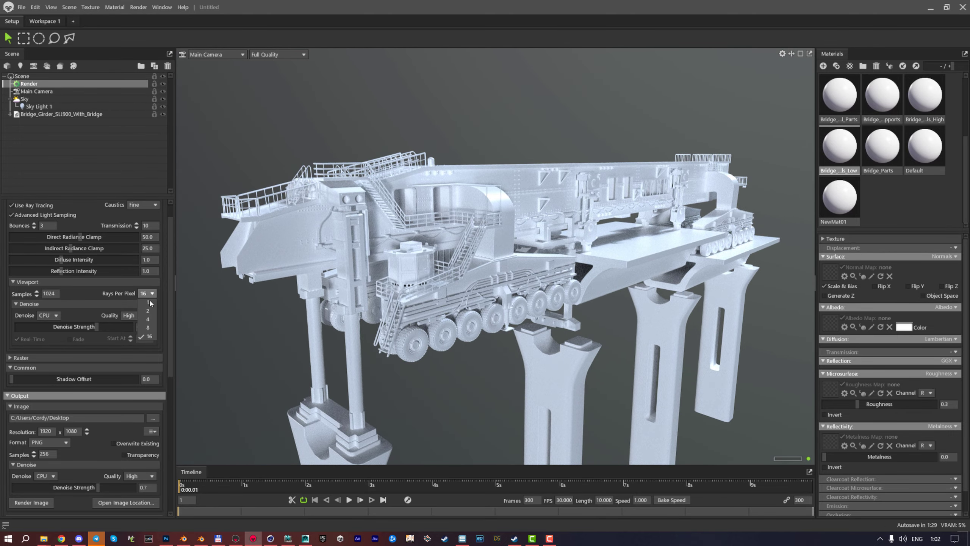
click(148, 319)
drag(487, 291, 536, 255)
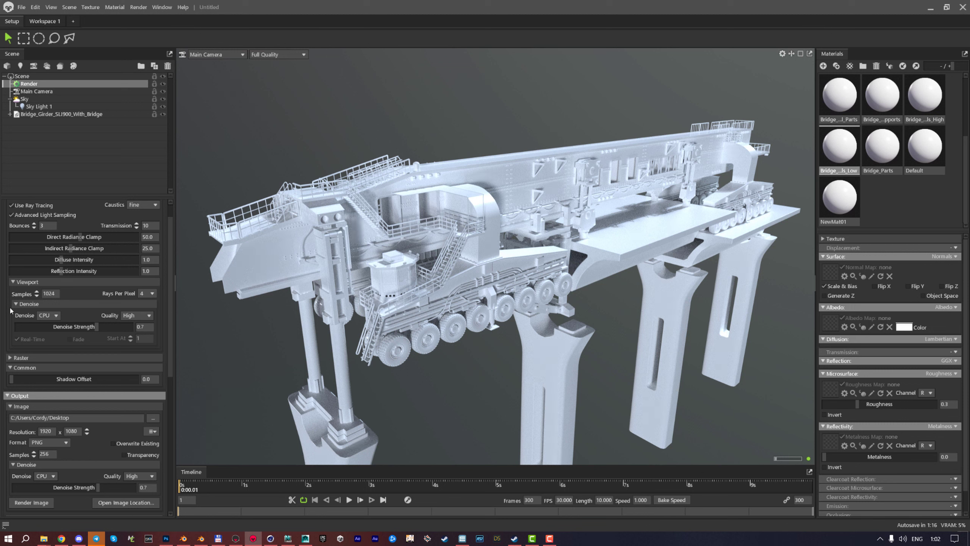
click(12, 282)
Turn viewport denoising Off and orbit the bridge to compare the raw noise
click(12, 282)
click(48, 316)
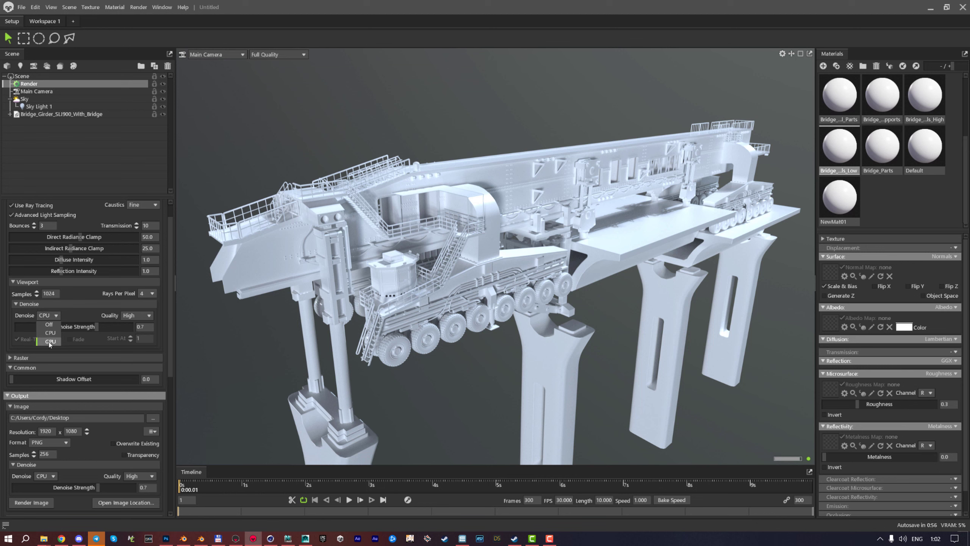
click(49, 324)
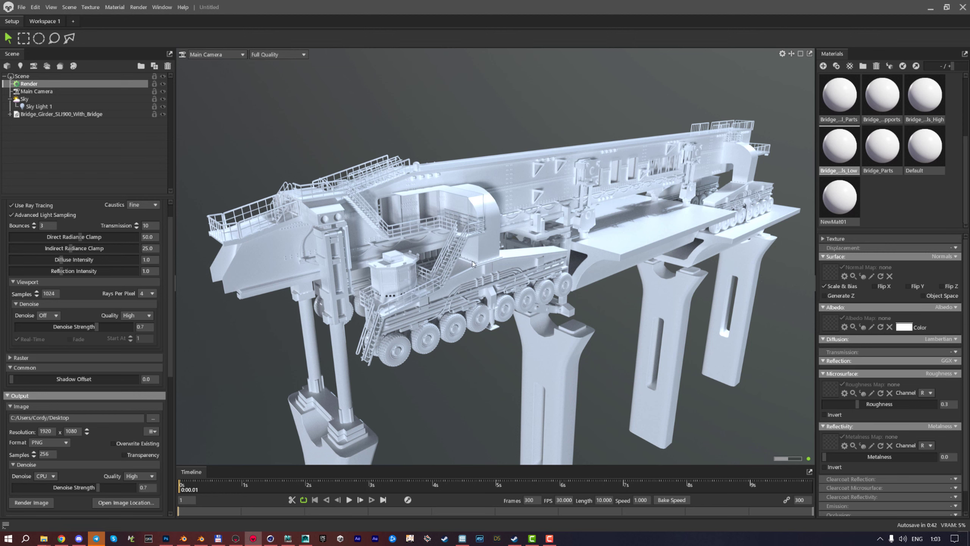
mouse_move(611, 260)
mouse_down()
mouse_move(479, 253)
mouse_move(390, 206)
mouse_up()
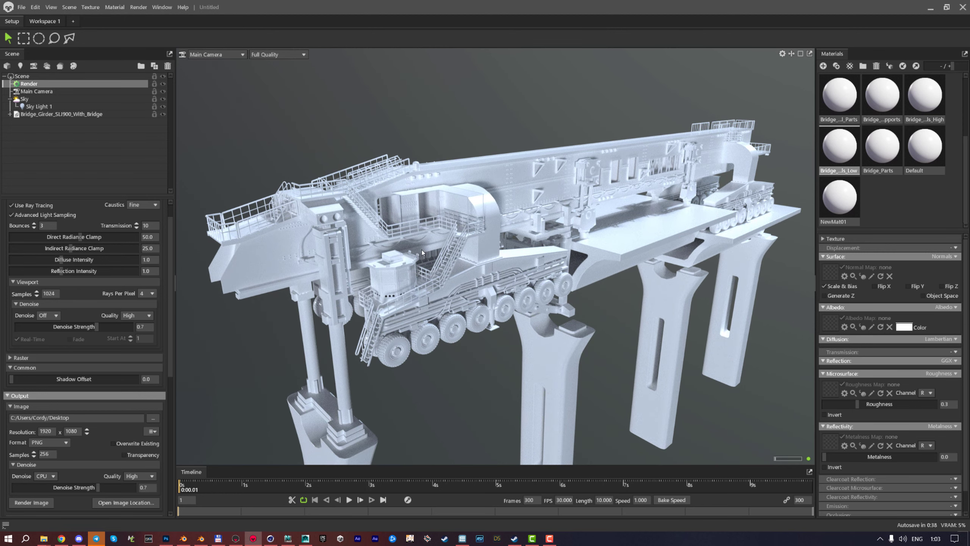
Switch viewport denoising to CPU, then to GPU, and clear the scene selection
click(54, 316)
click(51, 332)
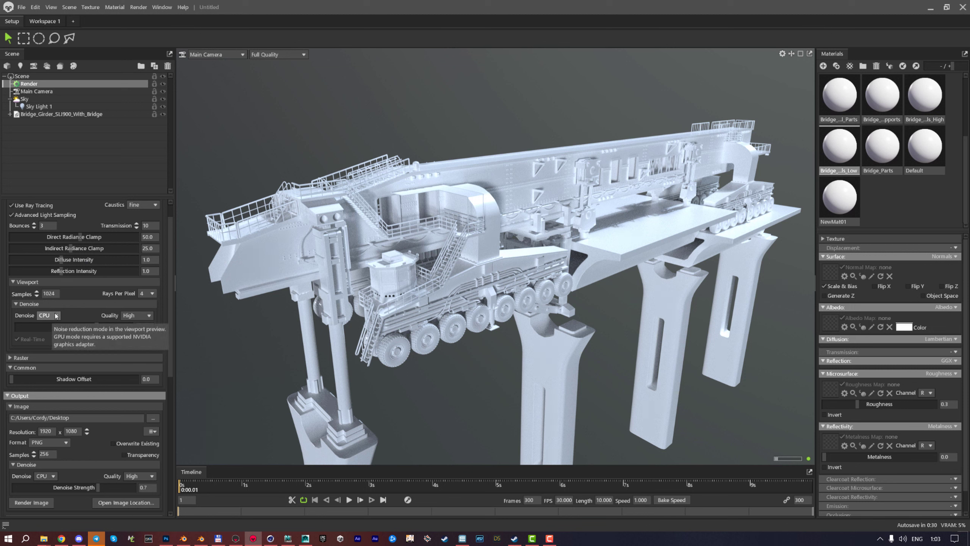
click(55, 315)
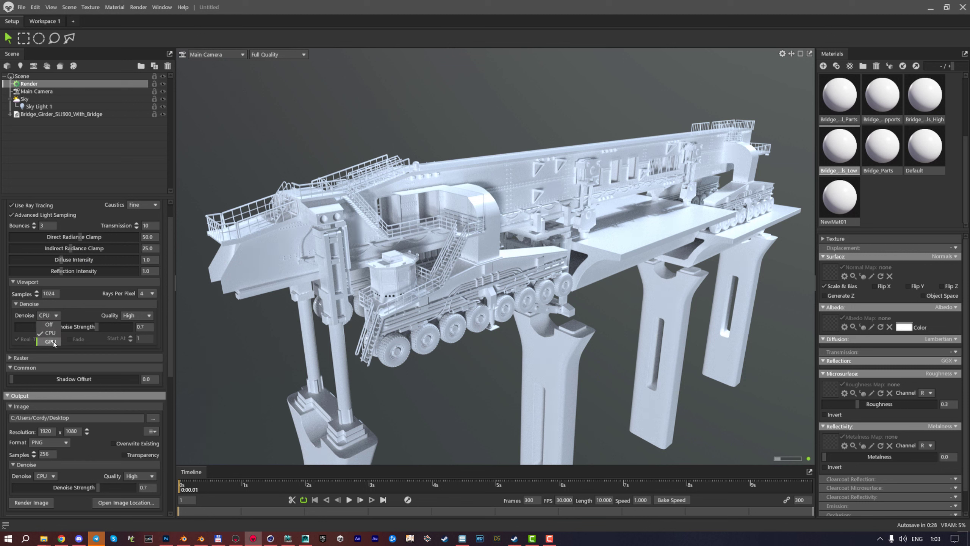
click(51, 342)
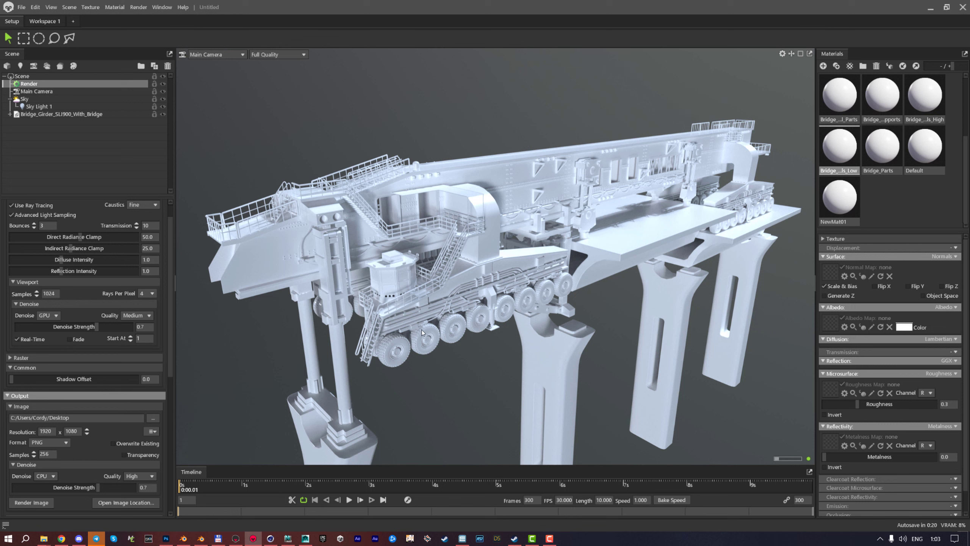
click(49, 316)
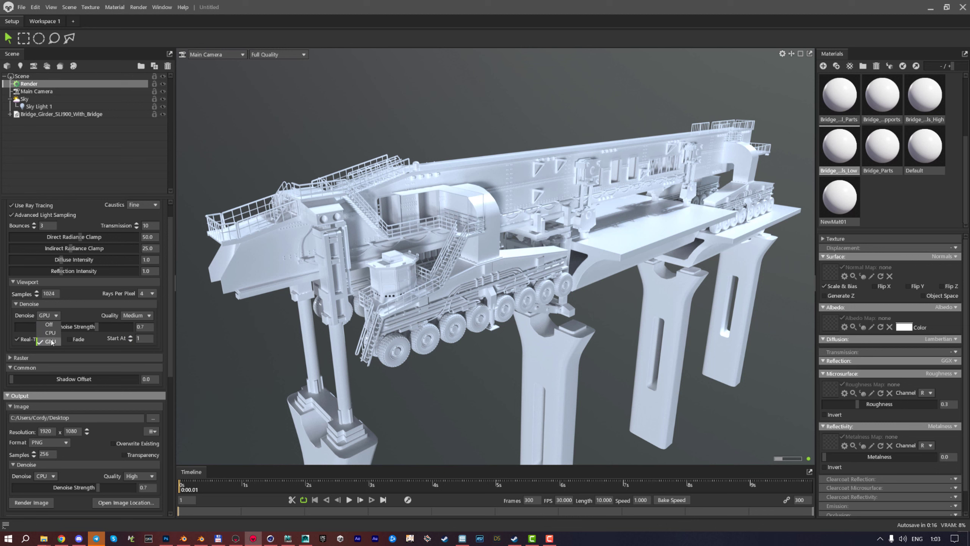
click(239, 330)
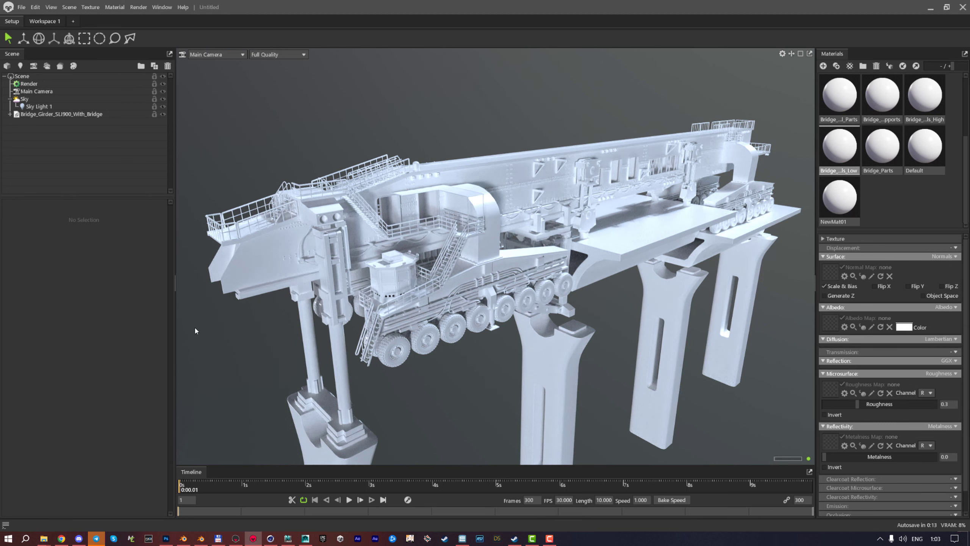
In Render settings, compare CPU and GPU denoisers and High quality, ending on GPU
click(26, 85)
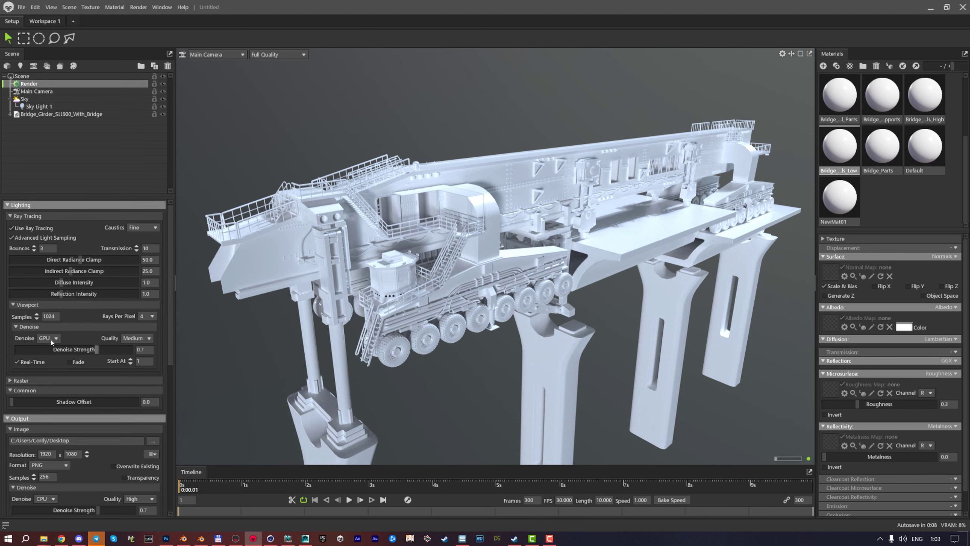
click(142, 338)
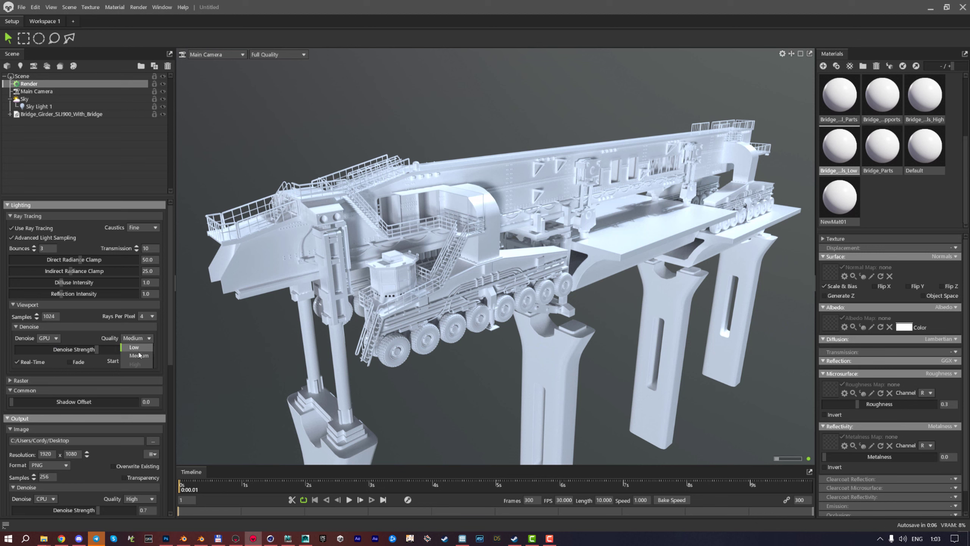
click(48, 338)
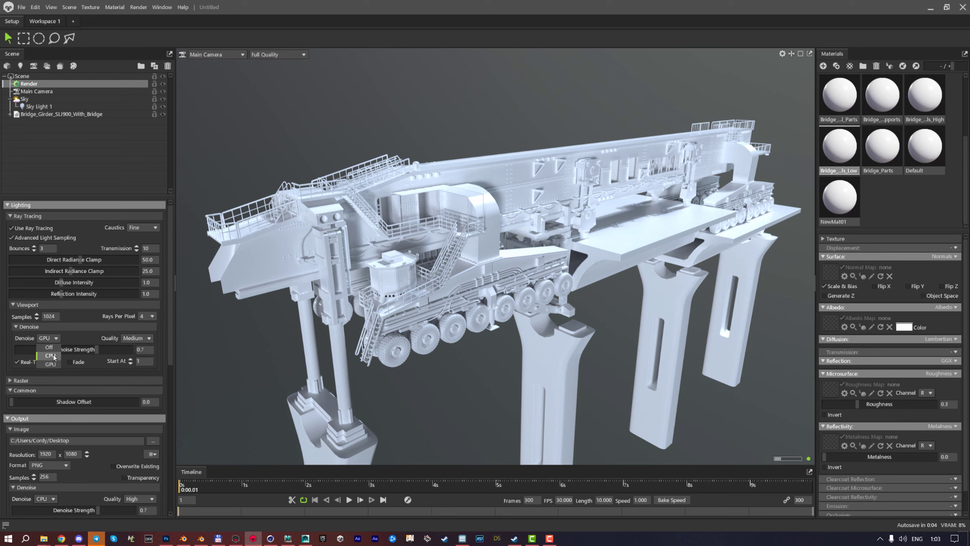
click(49, 355)
click(137, 338)
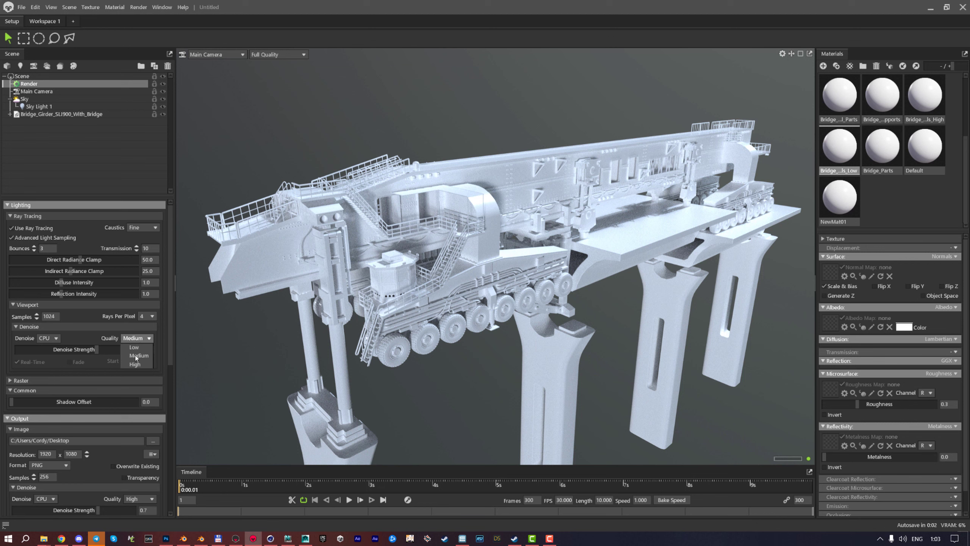
click(136, 364)
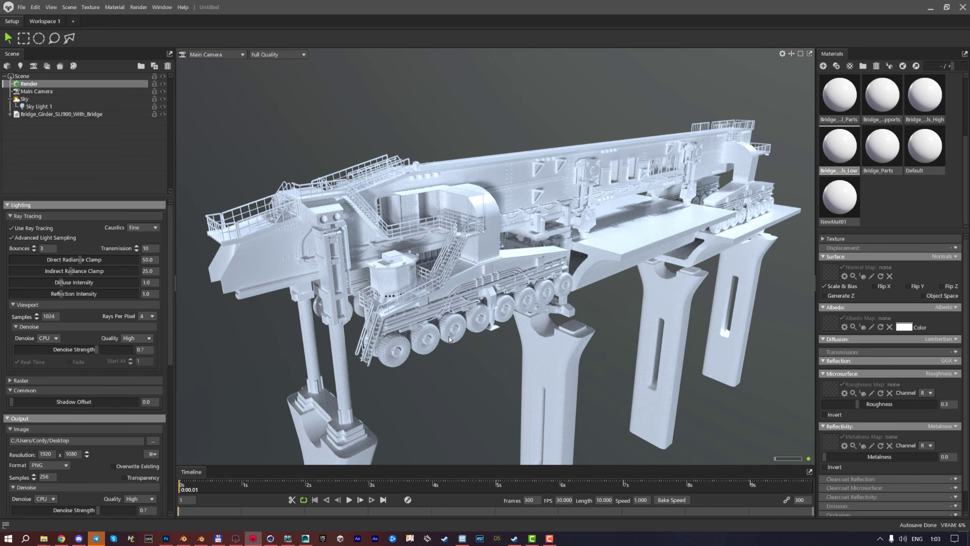
click(48, 337)
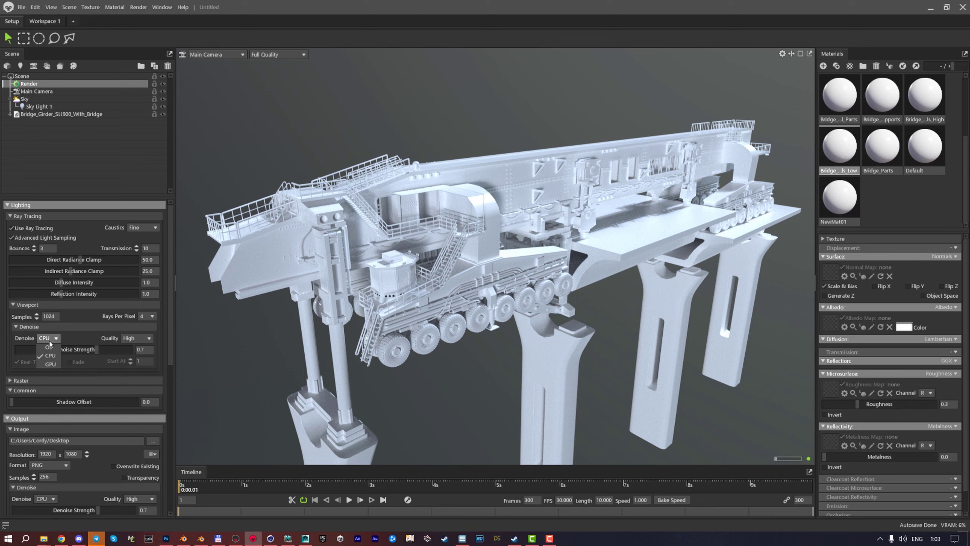
click(50, 364)
click(137, 338)
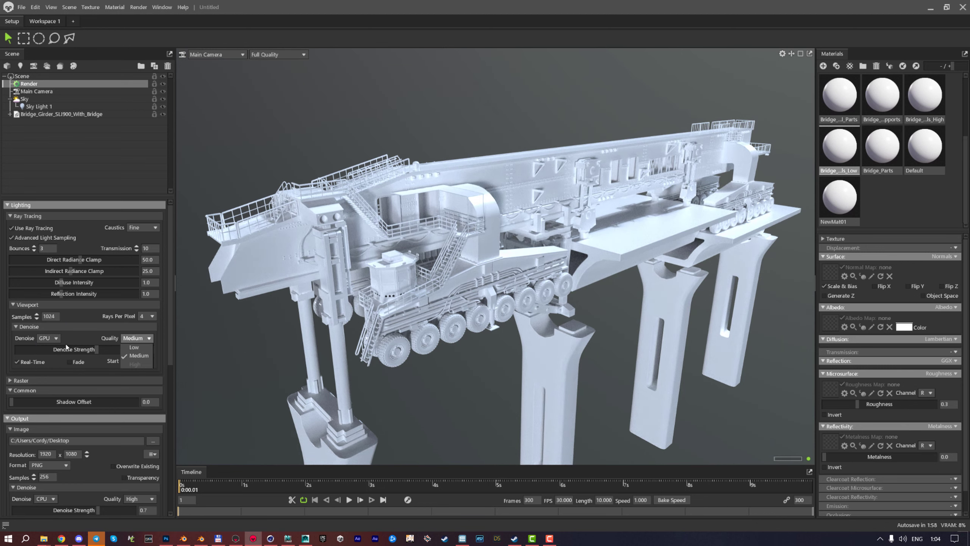
click(48, 338)
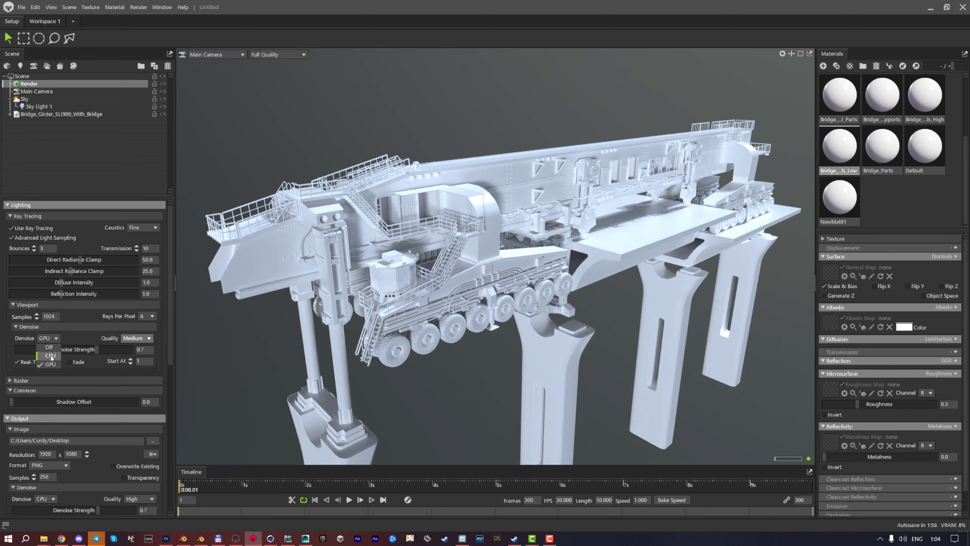
click(50, 355)
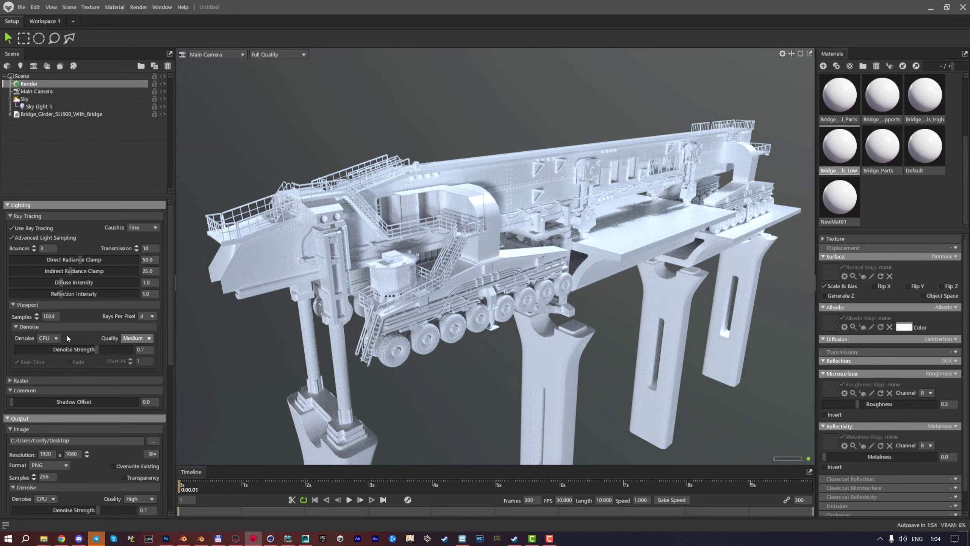
click(57, 338)
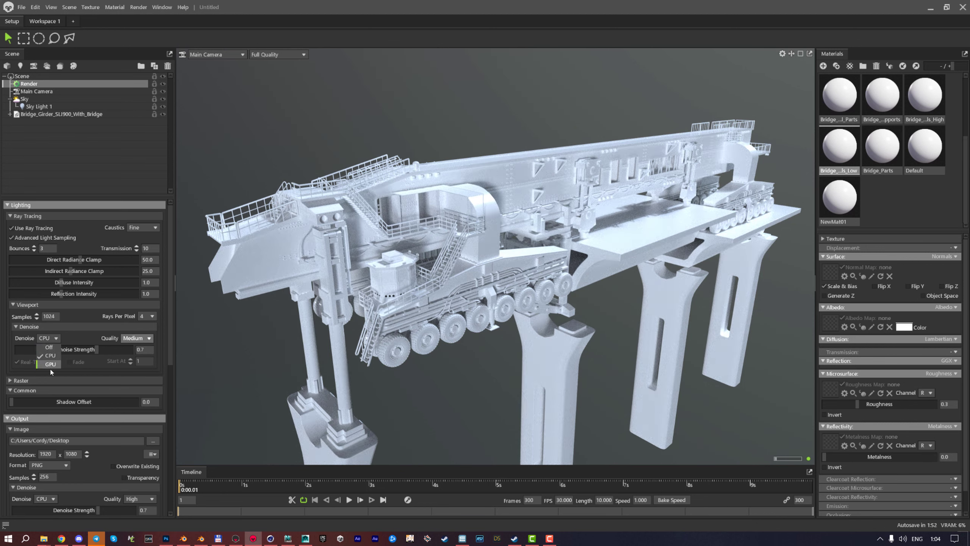
click(50, 364)
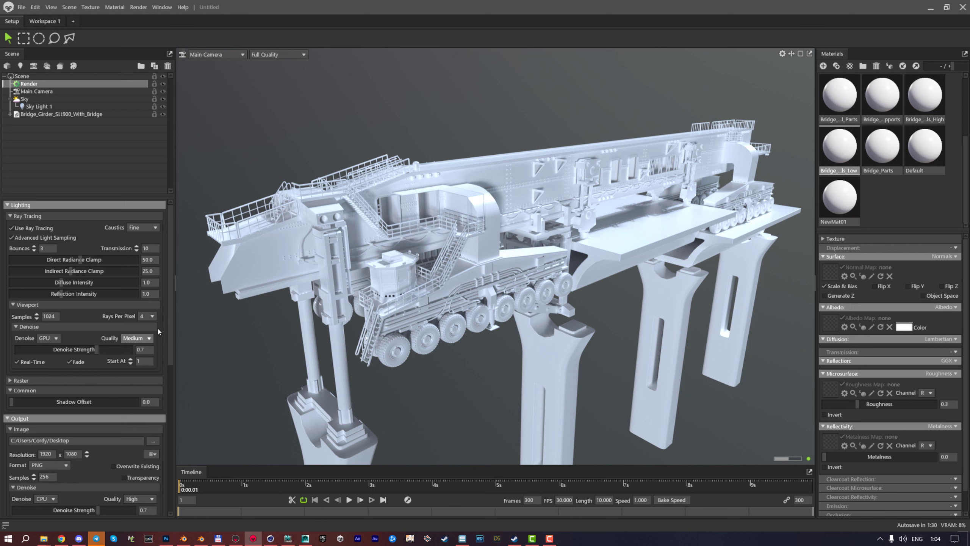
Raise Denoise Strength to 0.797 and orbit to view the girder end-on
drag(97, 349, 108, 350)
drag(350, 275, 459, 211)
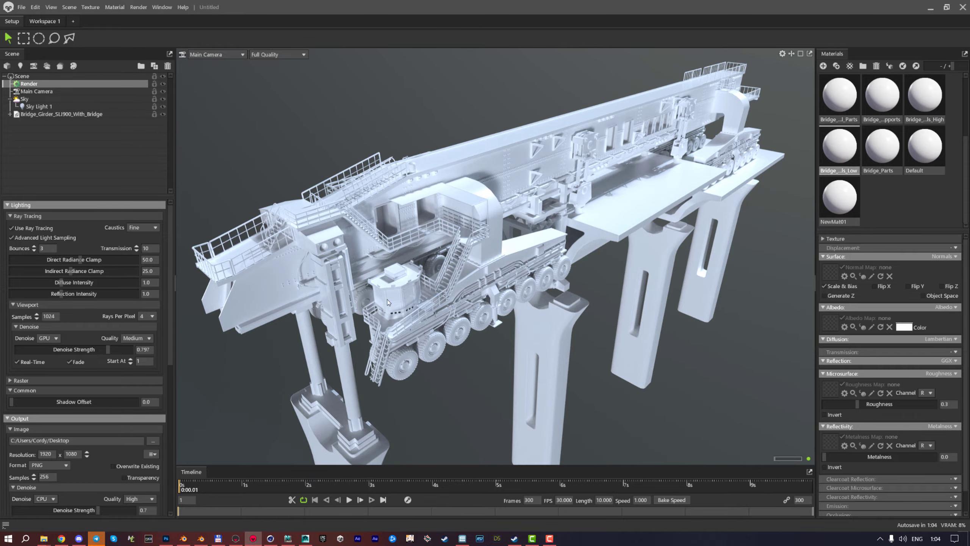
drag(390, 303, 441, 305)
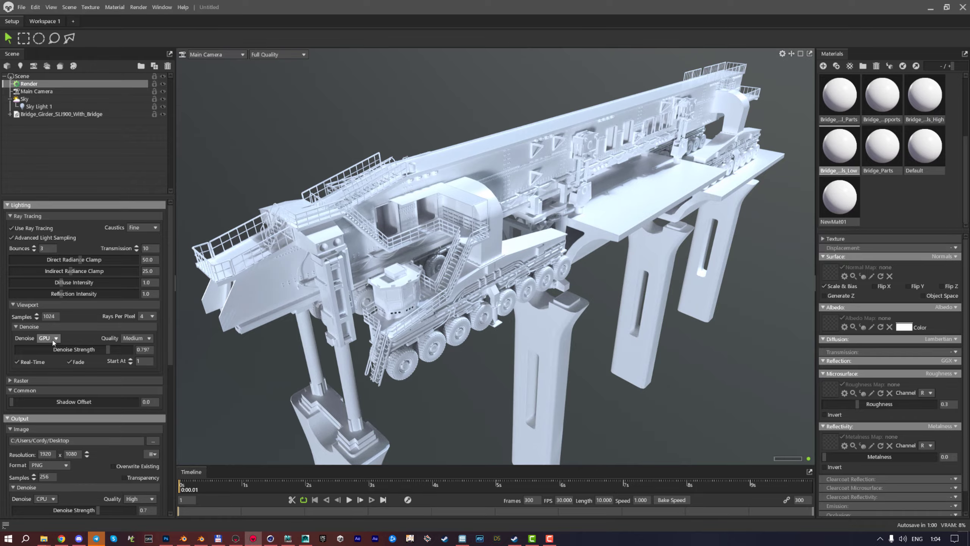
Compare CPU against GPU denoising while orbiting, leaving GPU denoising selected
click(50, 355)
drag(432, 297, 536, 319)
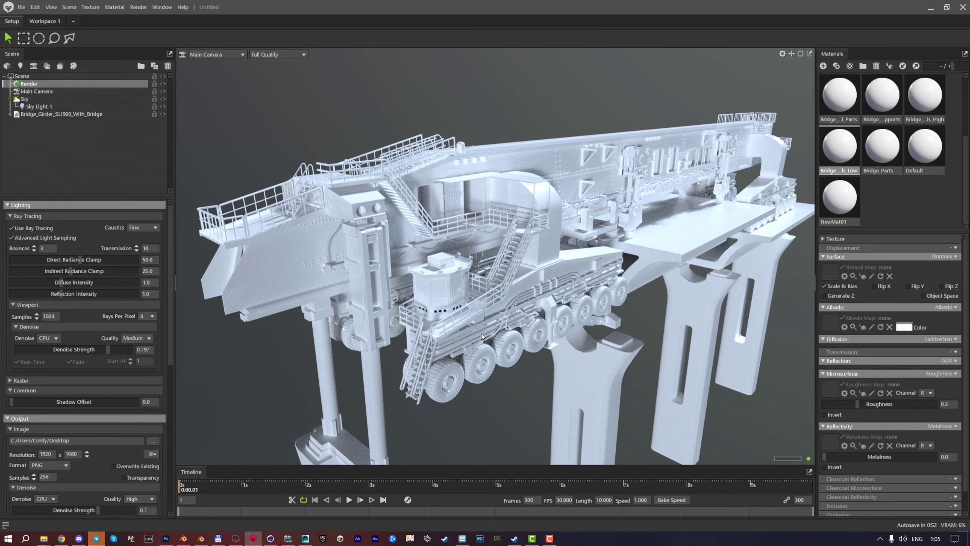
drag(481, 333, 476, 319)
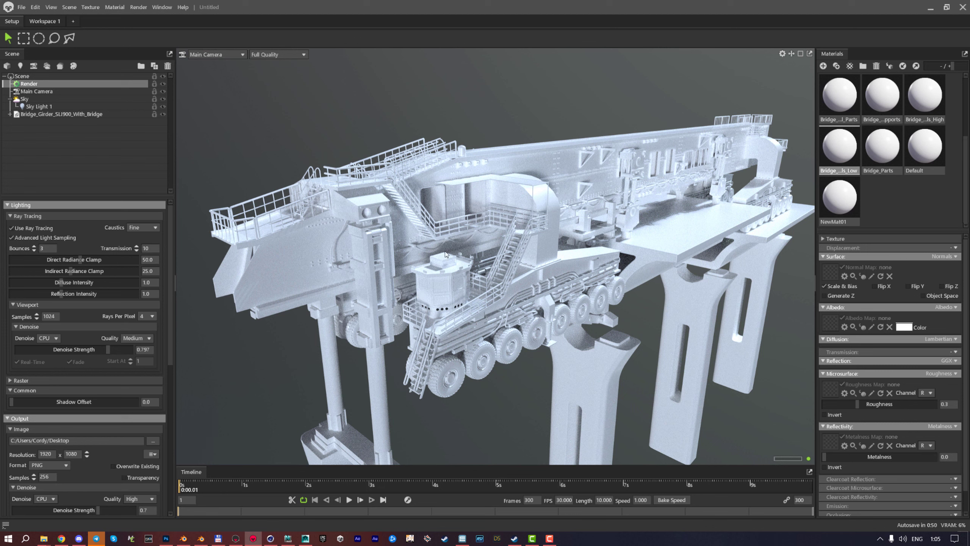
click(48, 338)
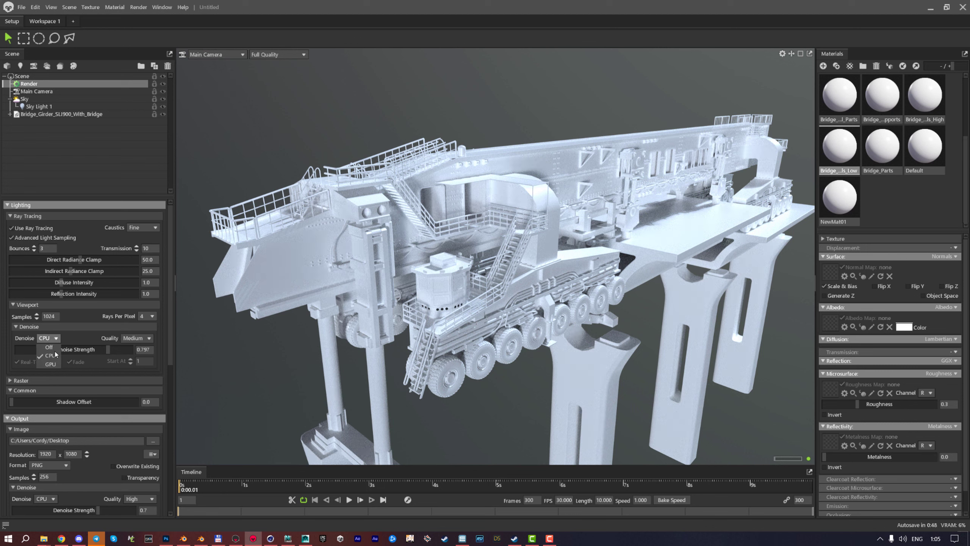
click(48, 363)
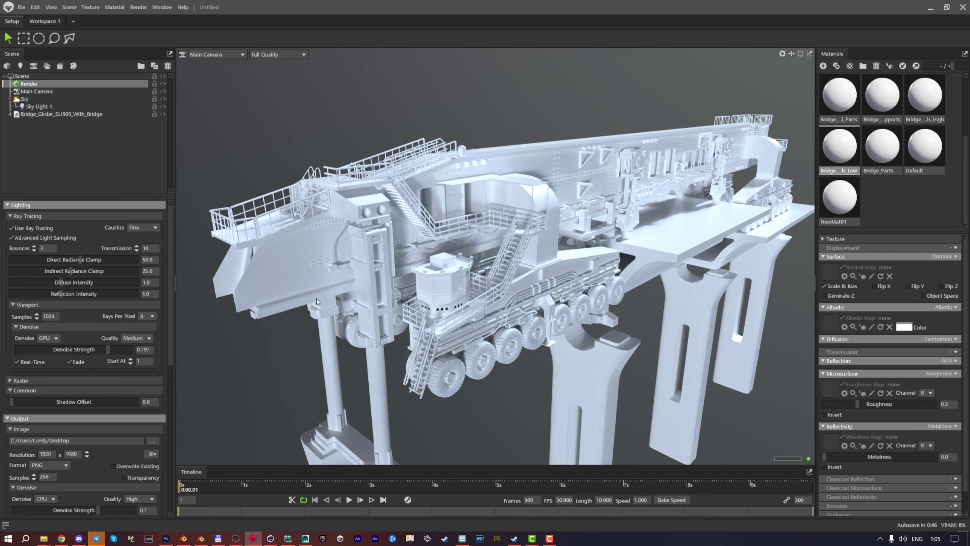
drag(483, 304, 407, 298)
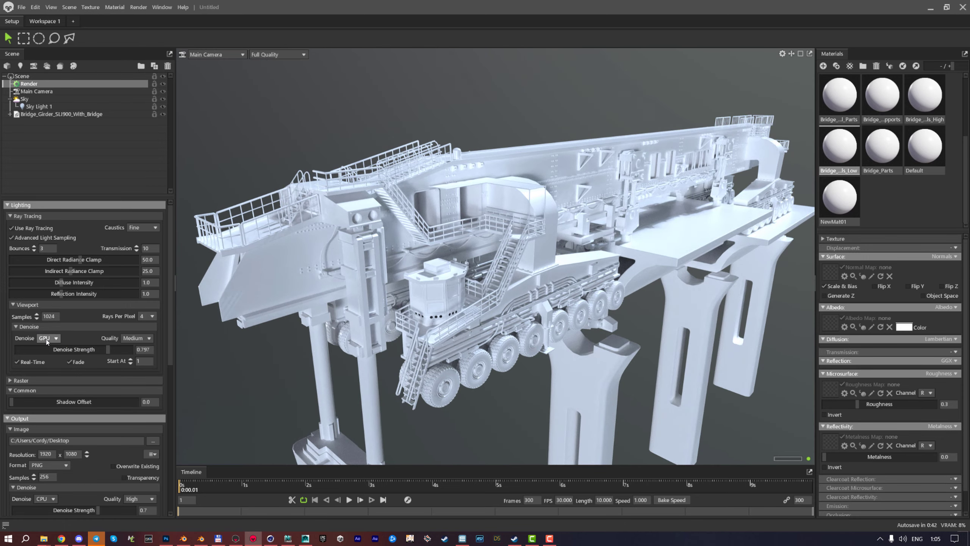
Collapse the Viewport section, scroll through the Output settings, and select Main Camera
click(14, 305)
scroll(48, 275, down, 4)
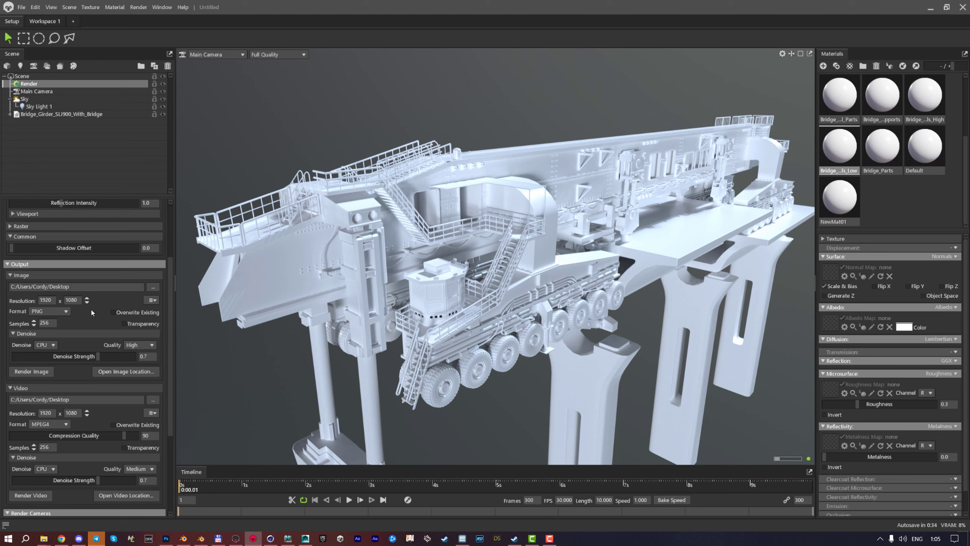
scroll(86, 319, down, 1)
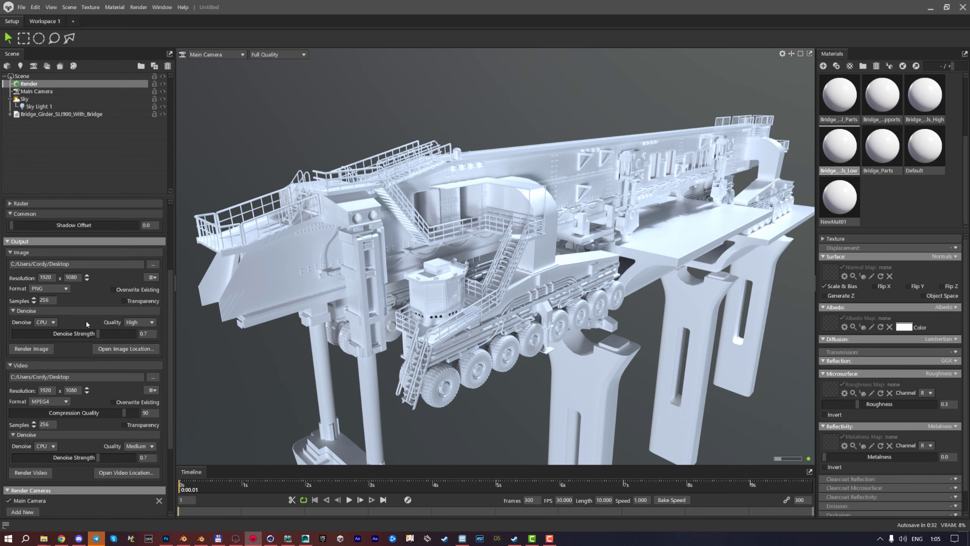
scroll(64, 458, down, 2)
scroll(72, 455, up, 2)
scroll(71, 309, down, 1)
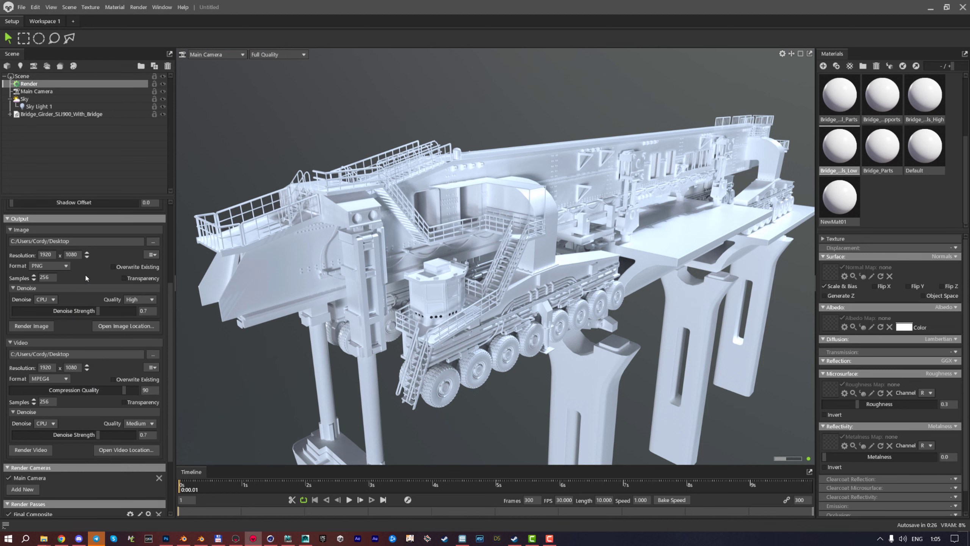
scroll(85, 277, down, 3)
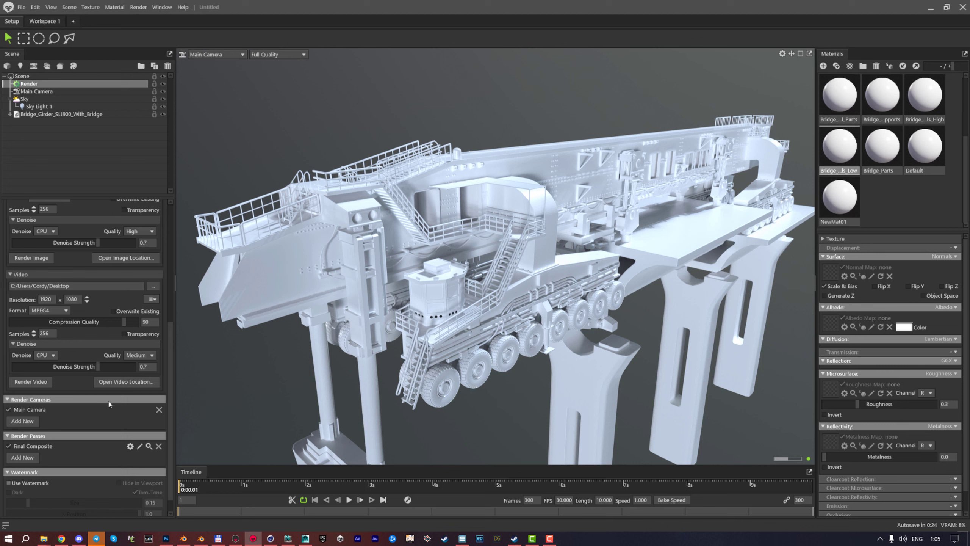
click(33, 91)
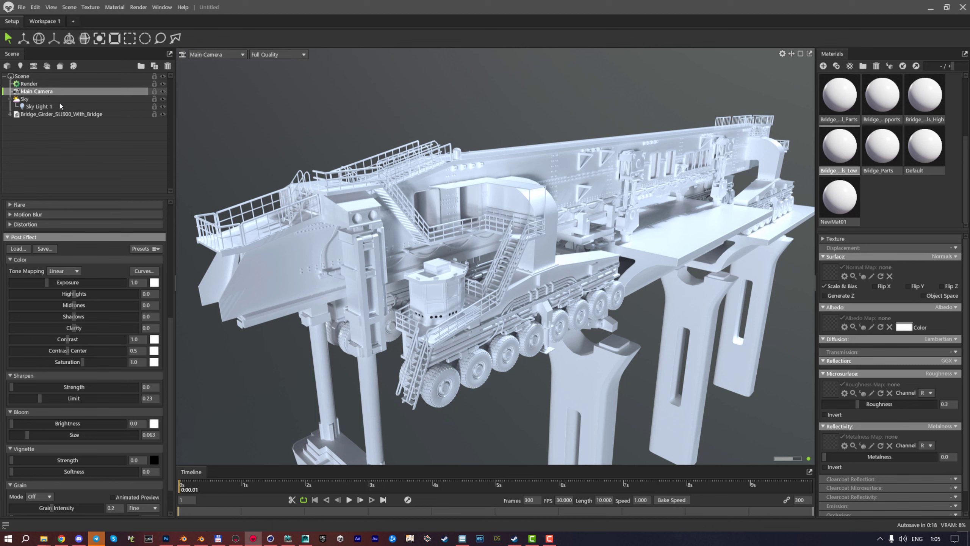
Orbit and pan the Main Camera to reframe the girder at orbit distance 7053
scroll(70, 237, up, 5)
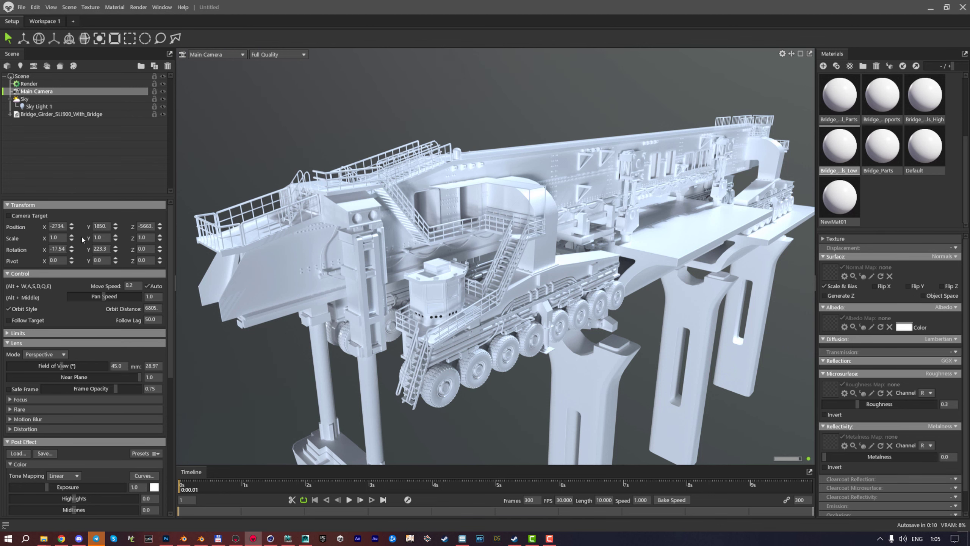
scroll(360, 292, down, 3)
scroll(394, 324, up, 2)
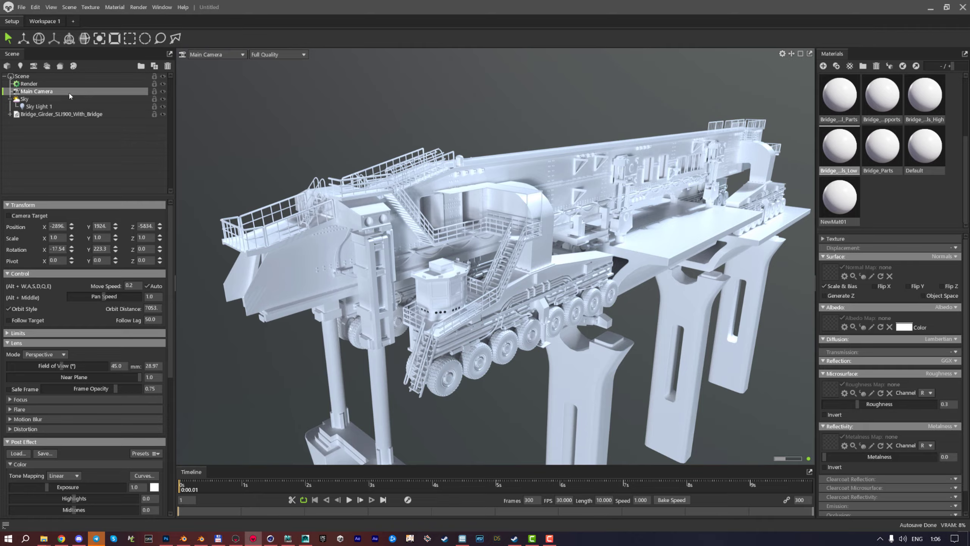
mouse_move(565, 231)
mouse_down()
mouse_move(506, 228)
mouse_move(585, 217)
mouse_move(554, 222)
mouse_up()
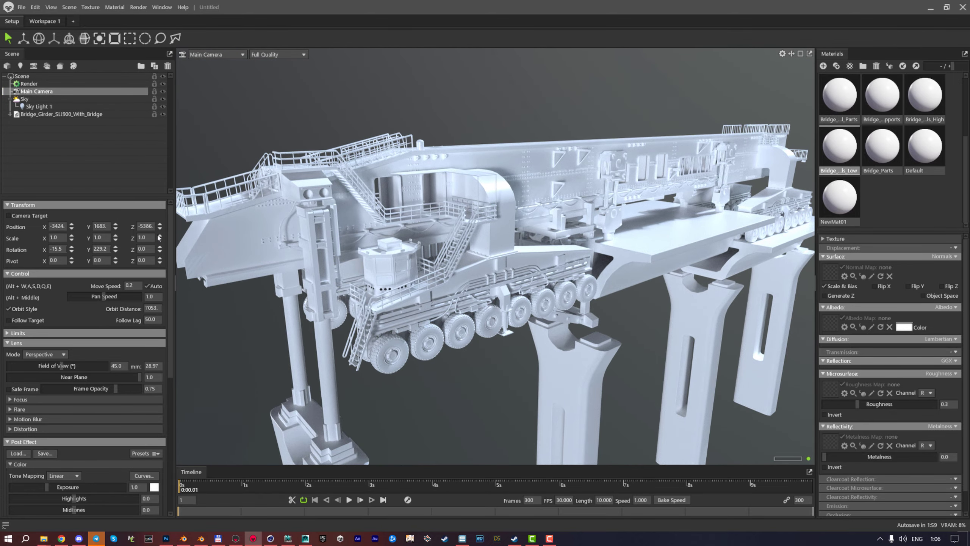
drag(450, 282, 361, 194)
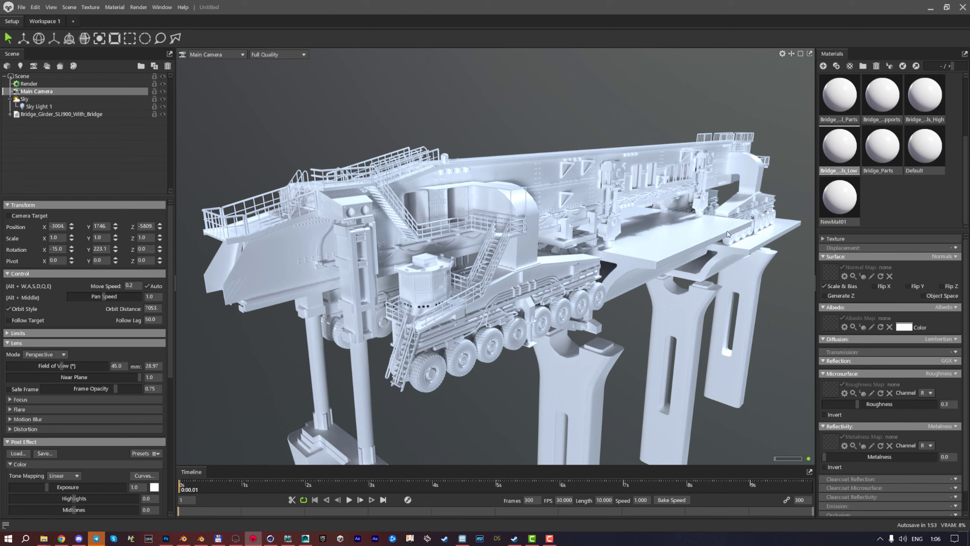
middle_drag(532, 281, 389, 165)
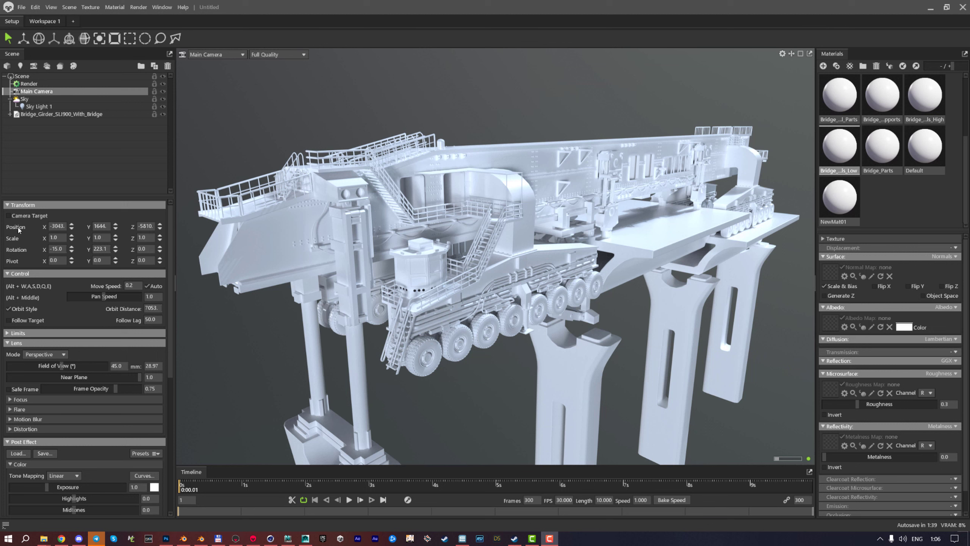
Fold away the Main Camera's Control section, then inspect and collapse its Limits section
click(19, 274)
click(19, 274)
scroll(508, 229, down, 3)
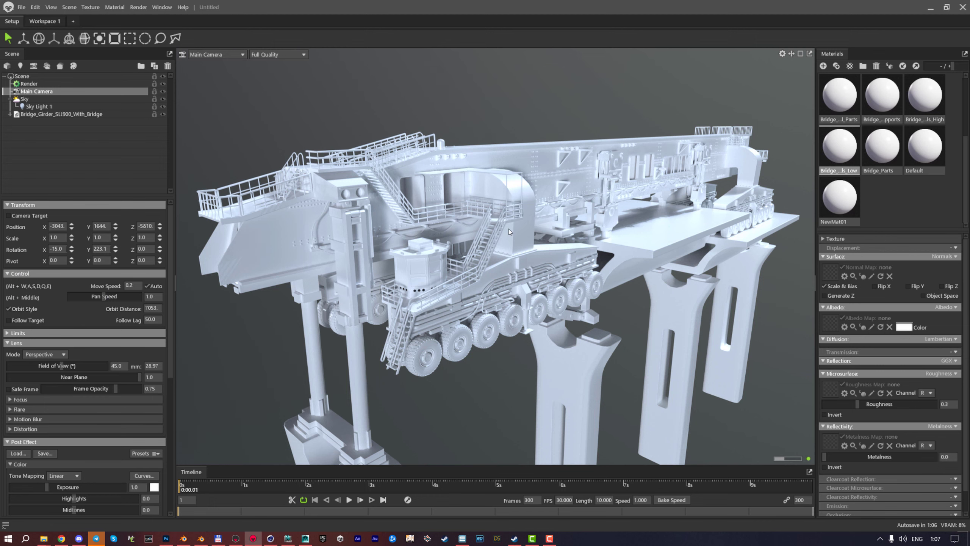
scroll(509, 228, up, 2)
scroll(508, 229, down, 1)
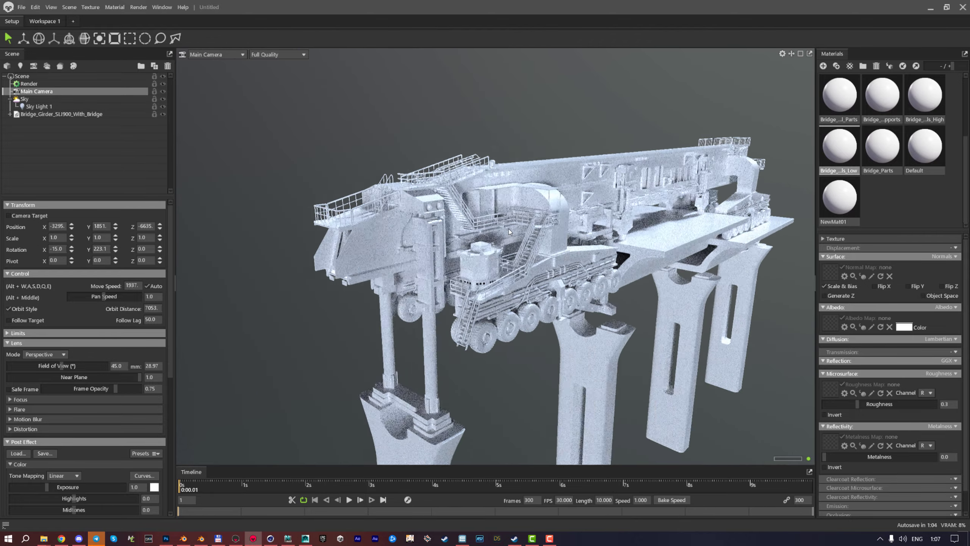
scroll(508, 228, up, 2)
scroll(502, 229, down, 2)
scroll(498, 226, up, 3)
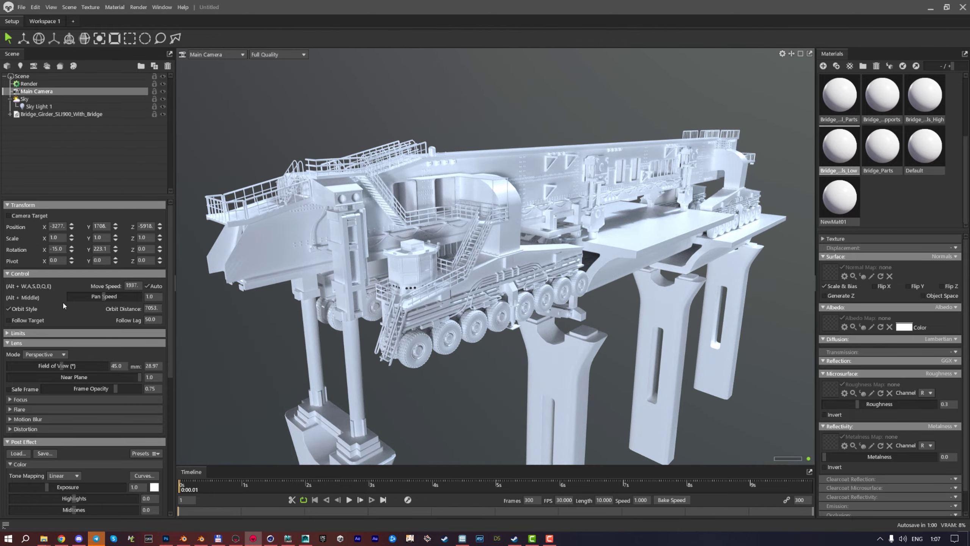
click(30, 275)
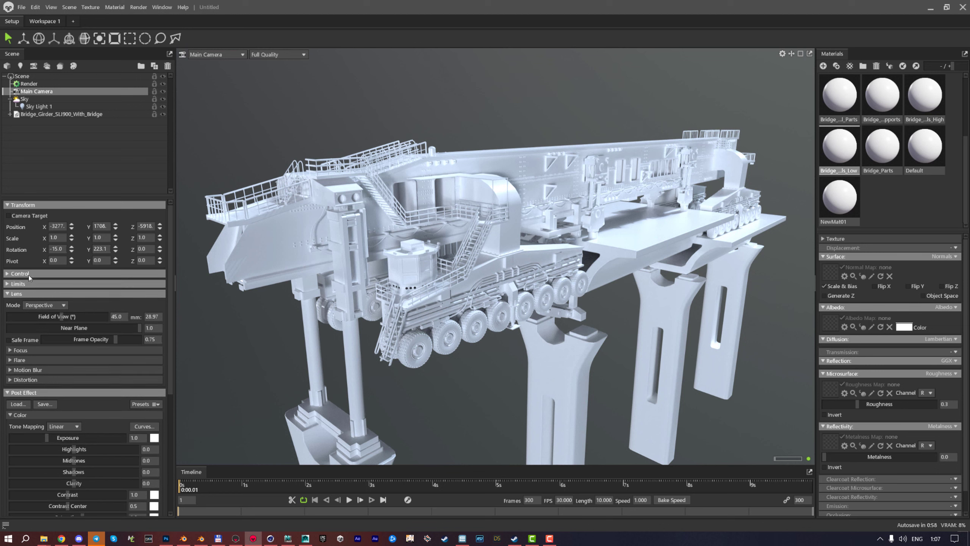
click(18, 284)
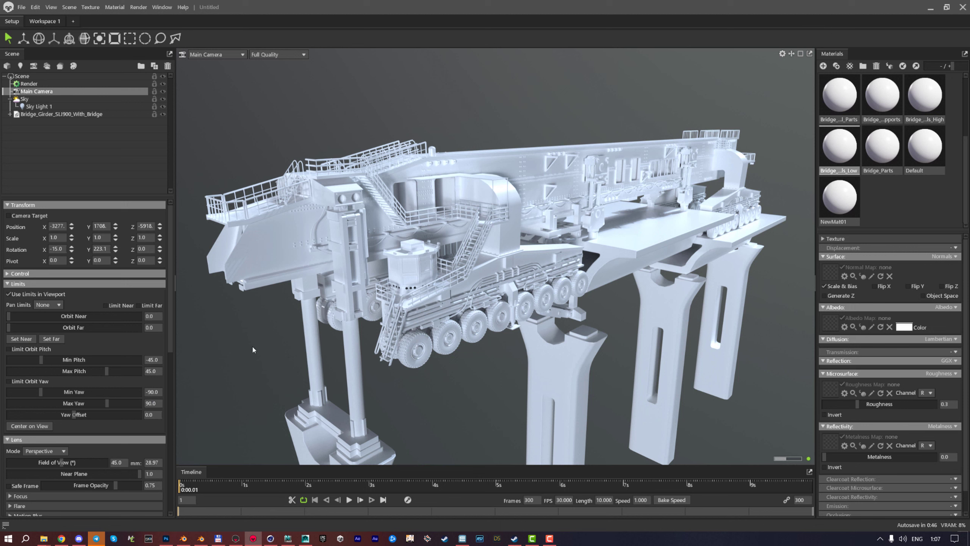
click(8, 284)
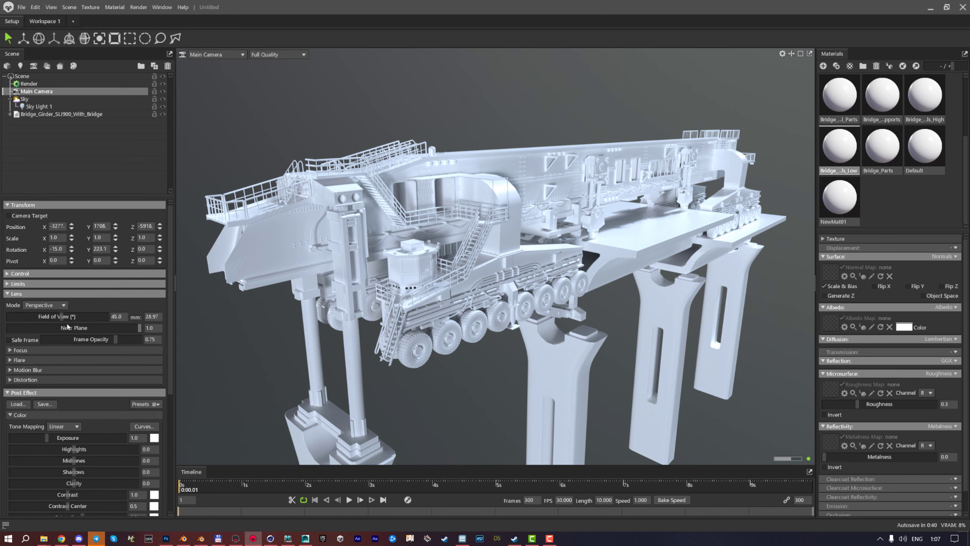
Switch the Main Camera lens mode to Orthographic
click(39, 306)
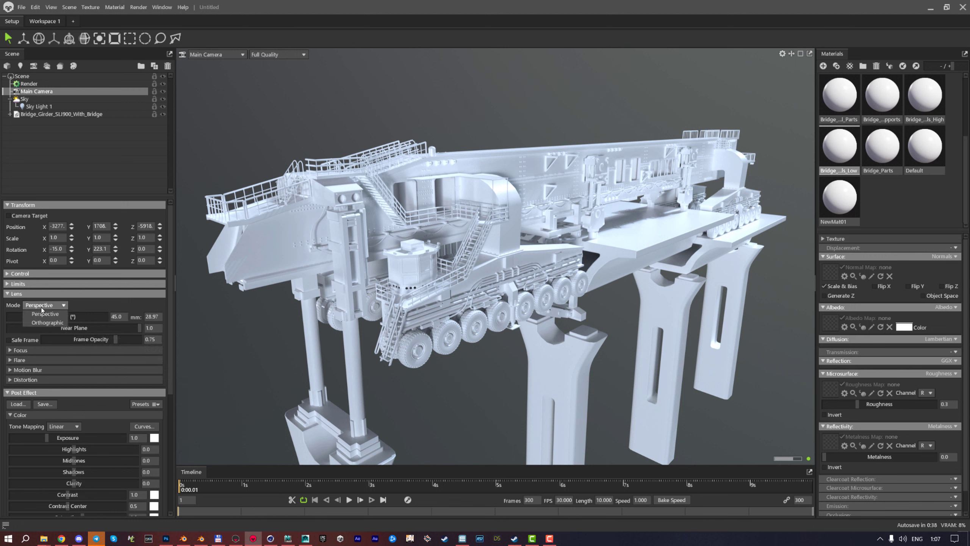
click(58, 323)
scroll(459, 157, up, 5)
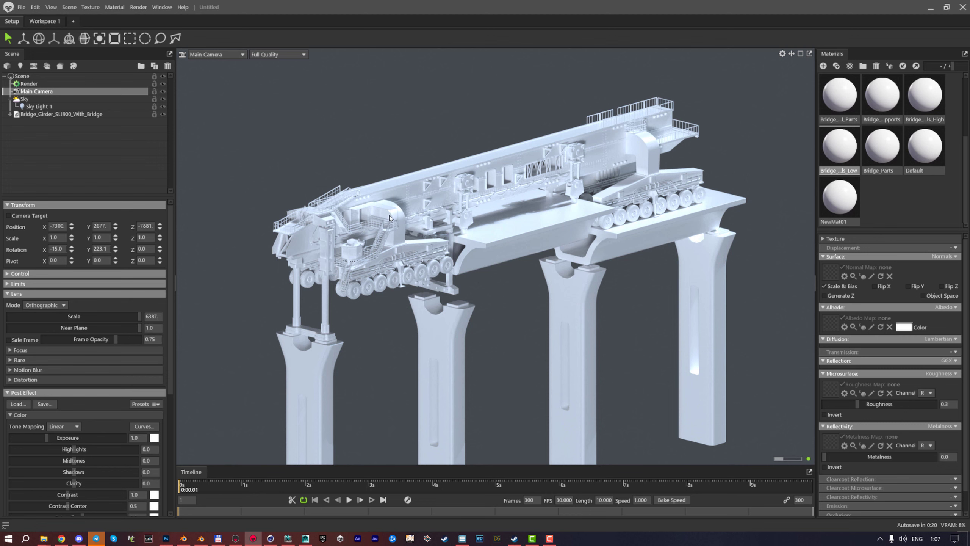
Zoom and pan the orthographic view to frame the whole girder at scale 5699
scroll(360, 241, up, 3)
middle_drag(360, 240, 391, 315)
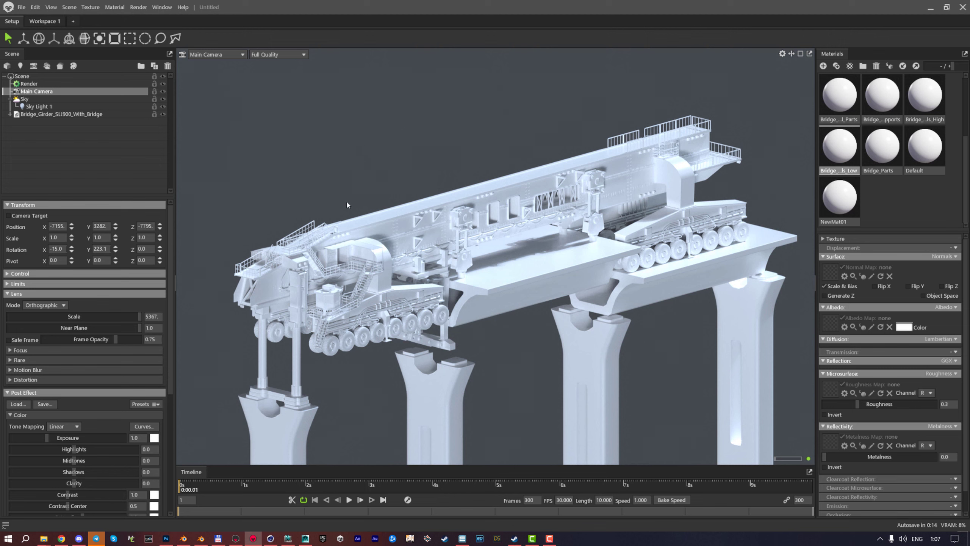
scroll(298, 298, down, 1)
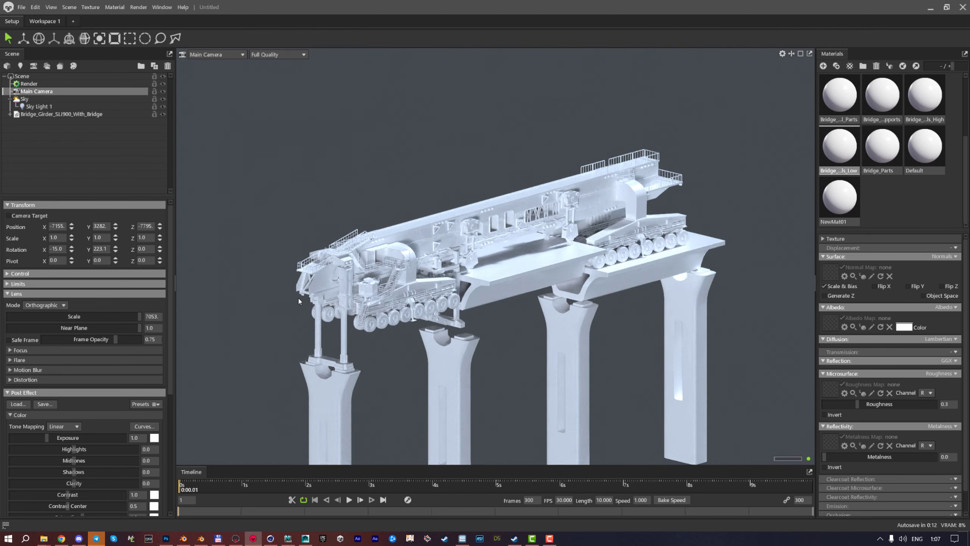
middle_drag(328, 300, 197, 265)
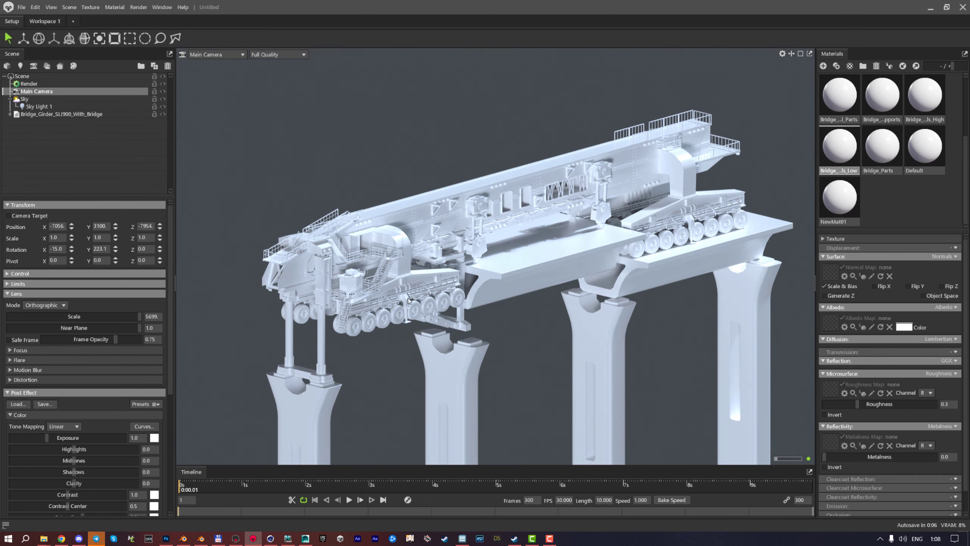
middle_drag(408, 300, 216, 332)
click(43, 305)
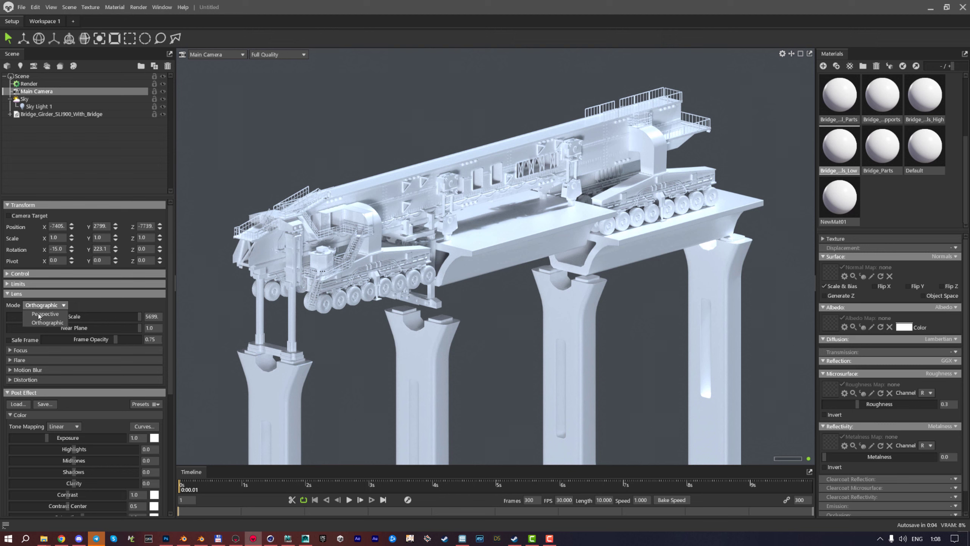
Return the Main Camera to a Perspective lens, recentre on the bridge, and set field of view to 20
click(41, 314)
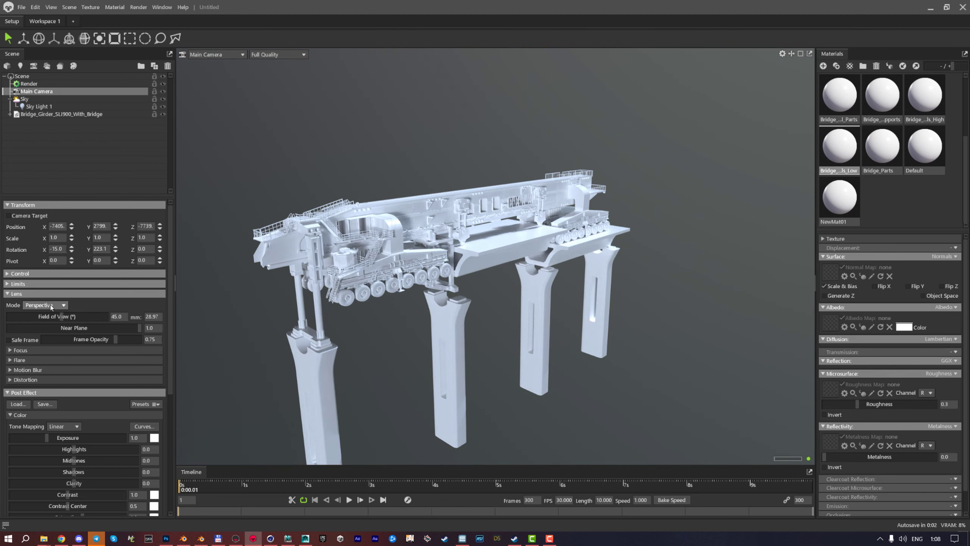
key(f)
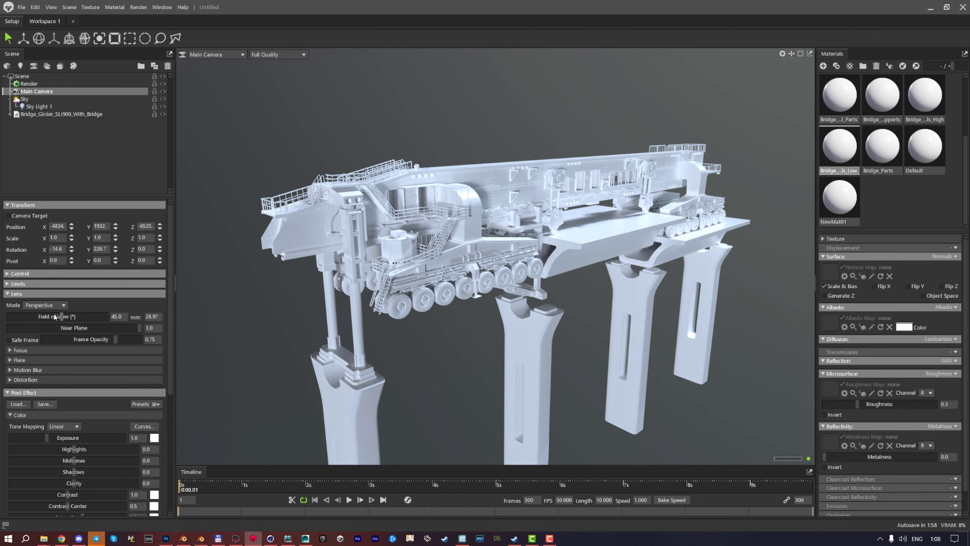
scroll(67, 318, down, 3)
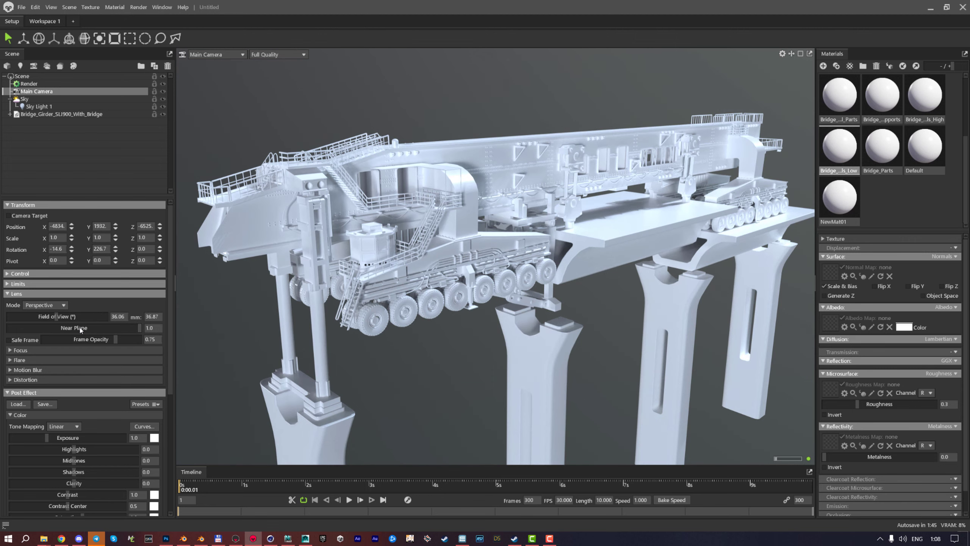
click(123, 317)
text(20)
key(Return)
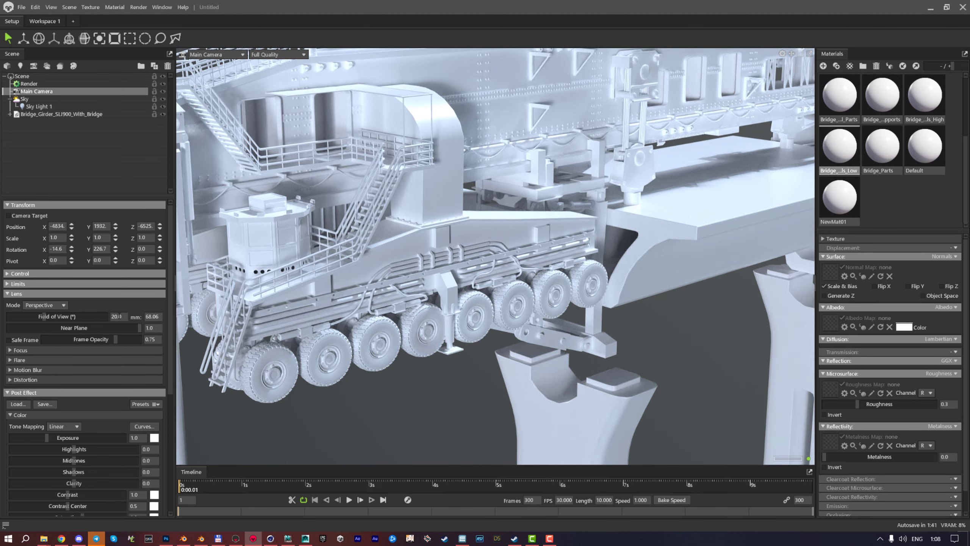
Orbit around the bridge and widen the field of view to 67.32° (18.02 mm)
scroll(276, 253, down, 10)
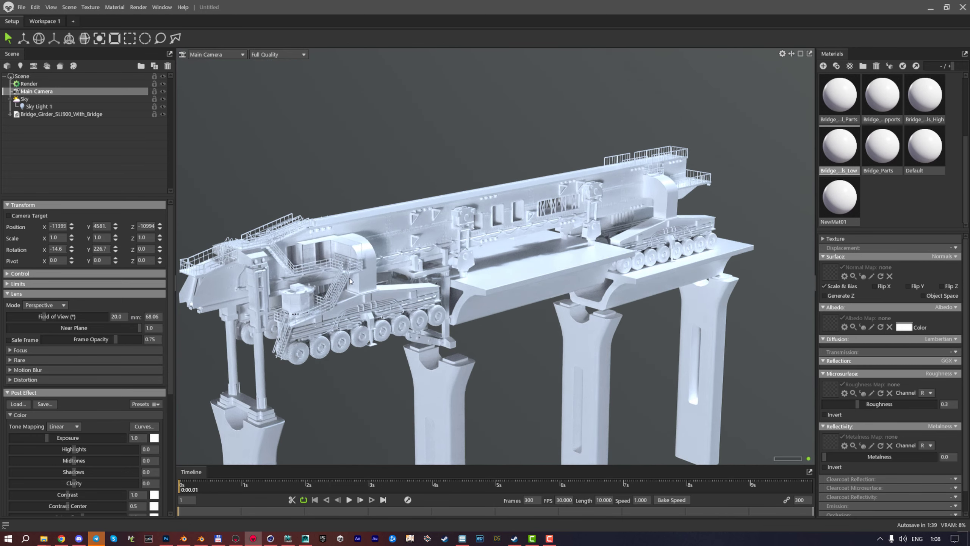
middle_drag(350, 280, 400, 257)
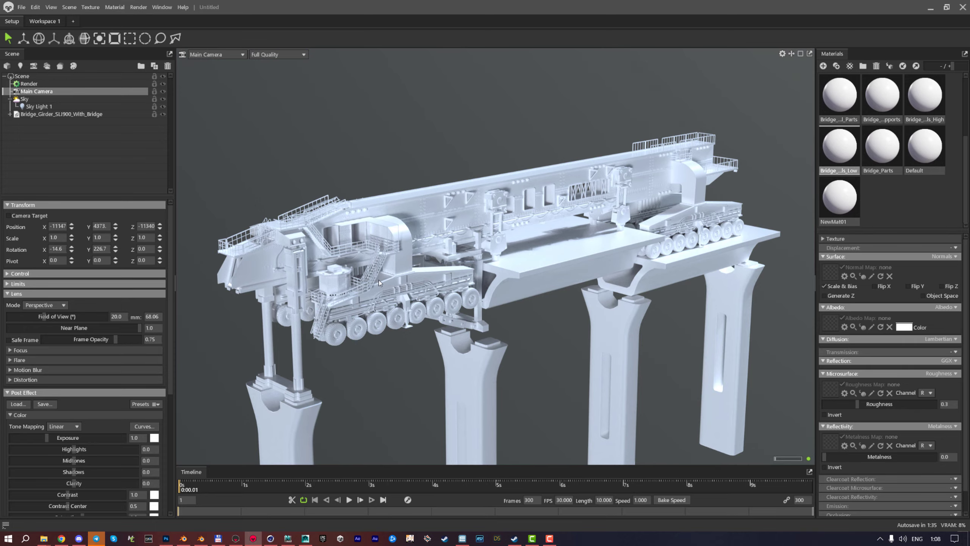
drag(318, 279, 379, 276)
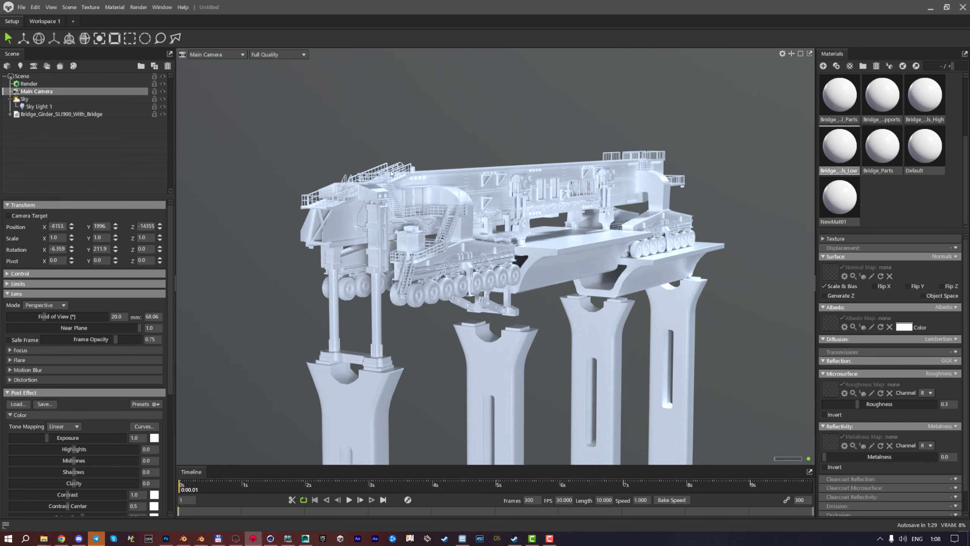
drag(408, 177, 258, 233)
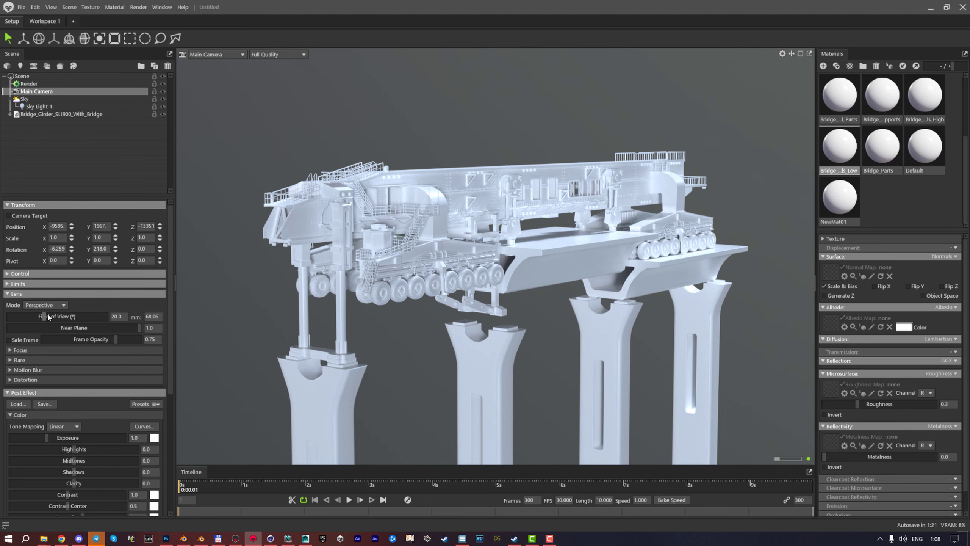
drag(90, 320, 73, 316)
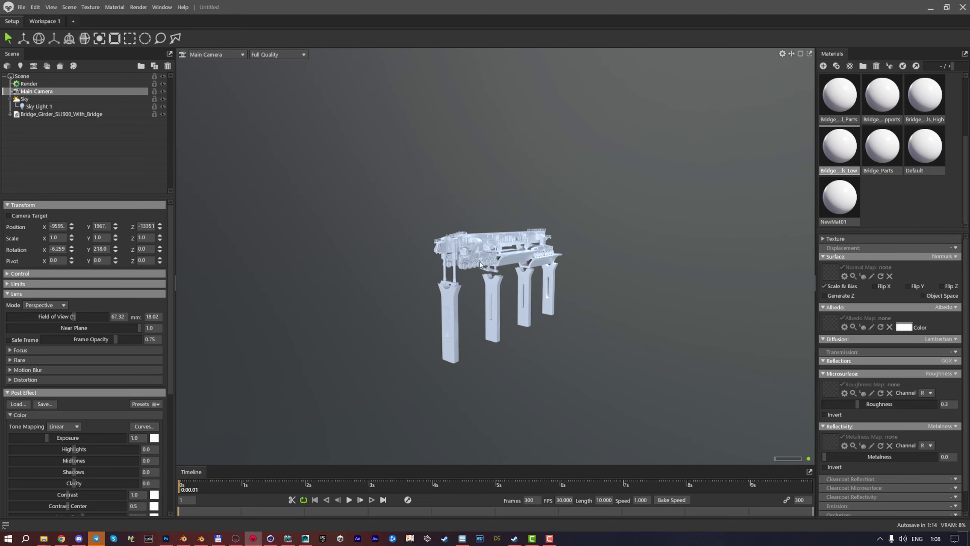
Dolly and orbit the camera closer and lower so the girder and piers fill the frame
scroll(482, 298, down, 5)
drag(485, 331, 501, 297)
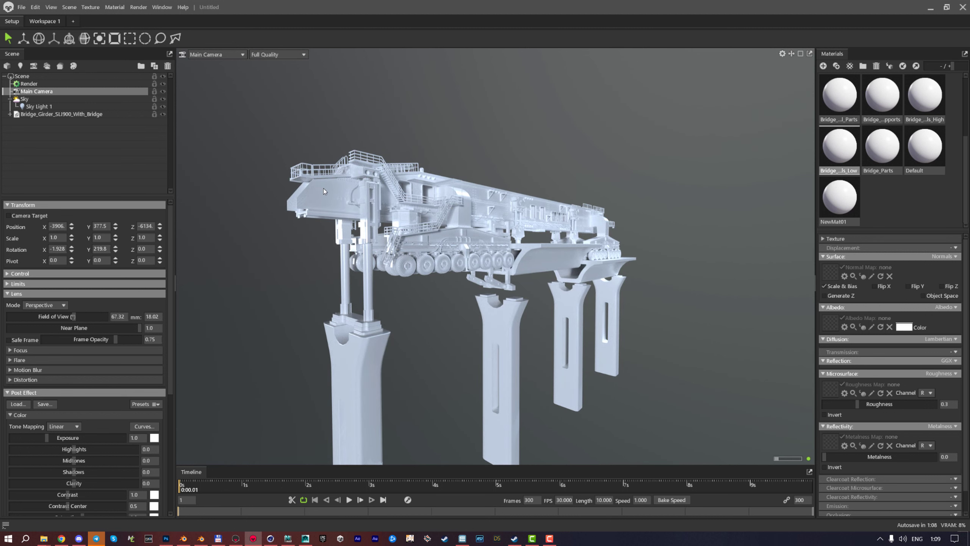
right_drag(324, 188, 417, 138)
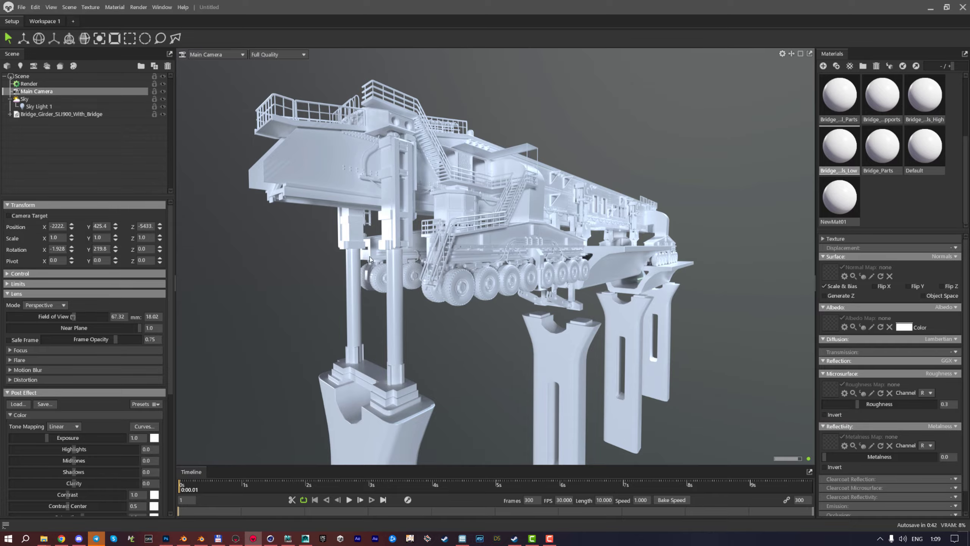
drag(356, 213, 438, 160)
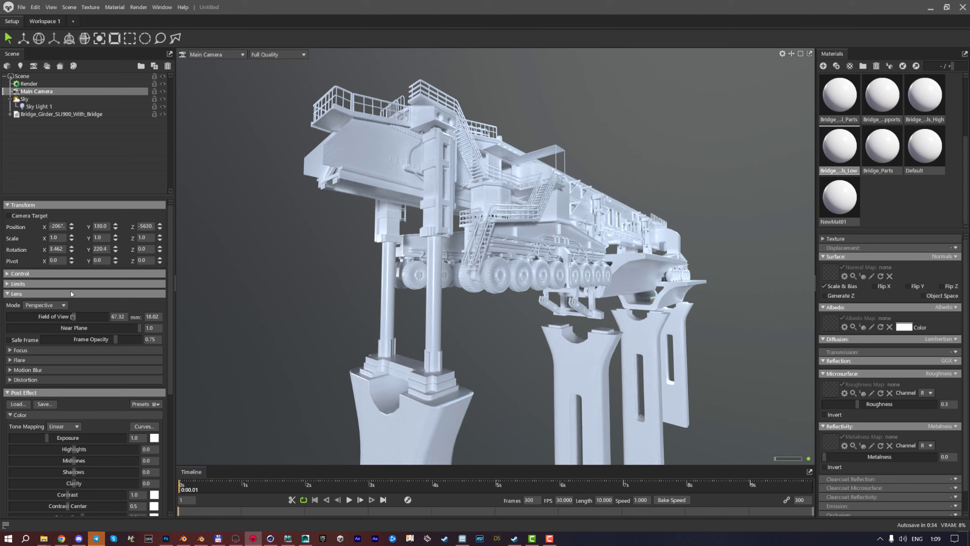
Set field of view to 20° and orbit to a raised three-quarter view of the whole girder
text(20)
key(Return)
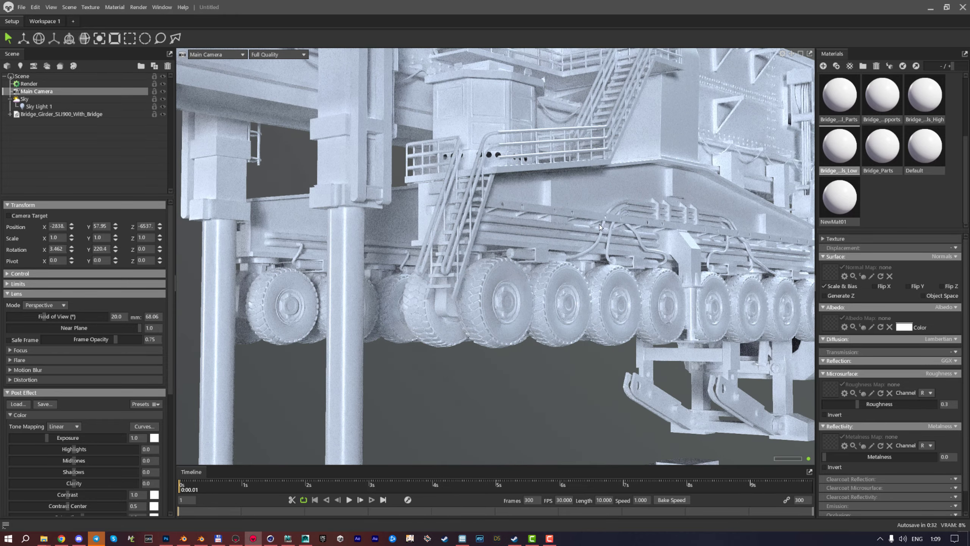
scroll(599, 225, down, 5)
drag(562, 187, 665, 265)
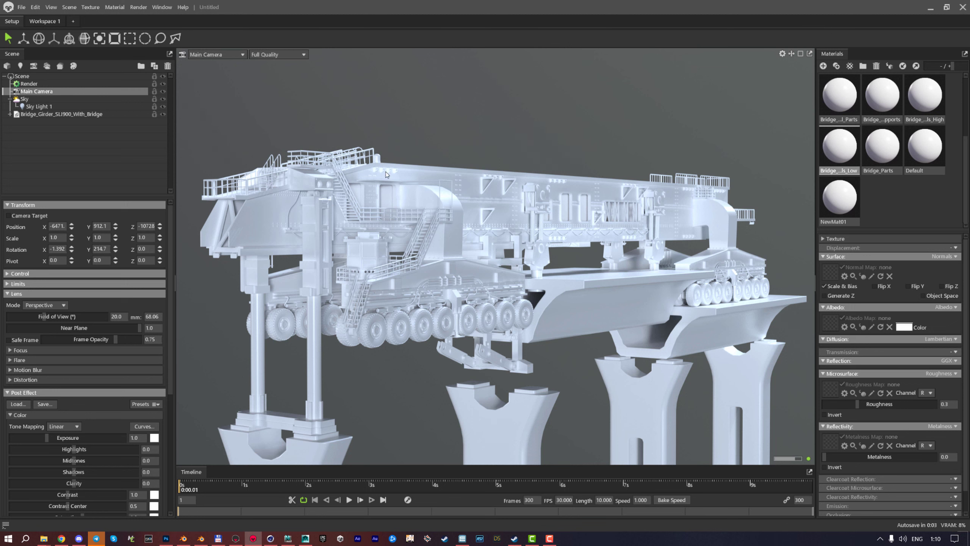
drag(465, 151, 488, 115)
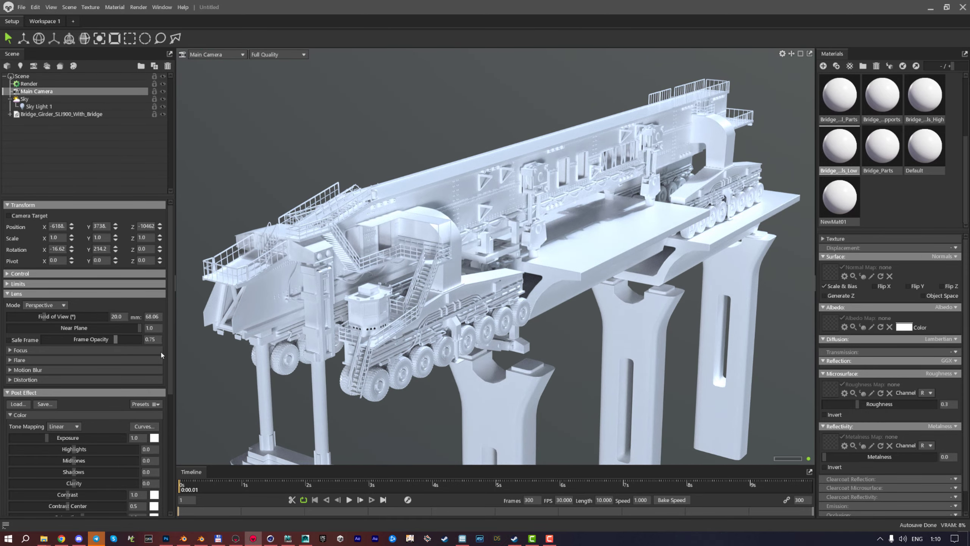
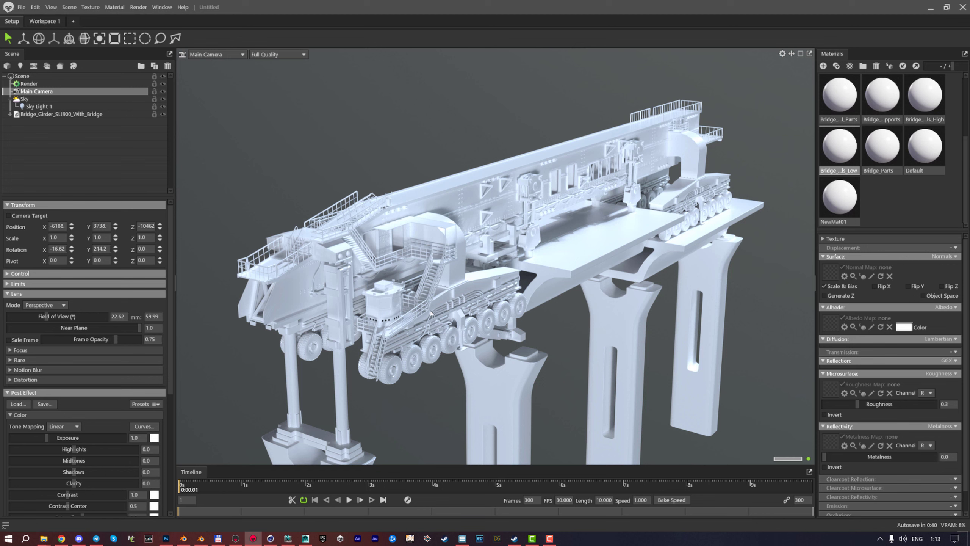
Lower the near plane, enable Safe Frame at 0.926 opacity, and dolly the camera slightly back
mouse_move(140, 327)
mouse_down()
mouse_move(42, 327)
mouse_move(140, 327)
mouse_up()
click(14, 340)
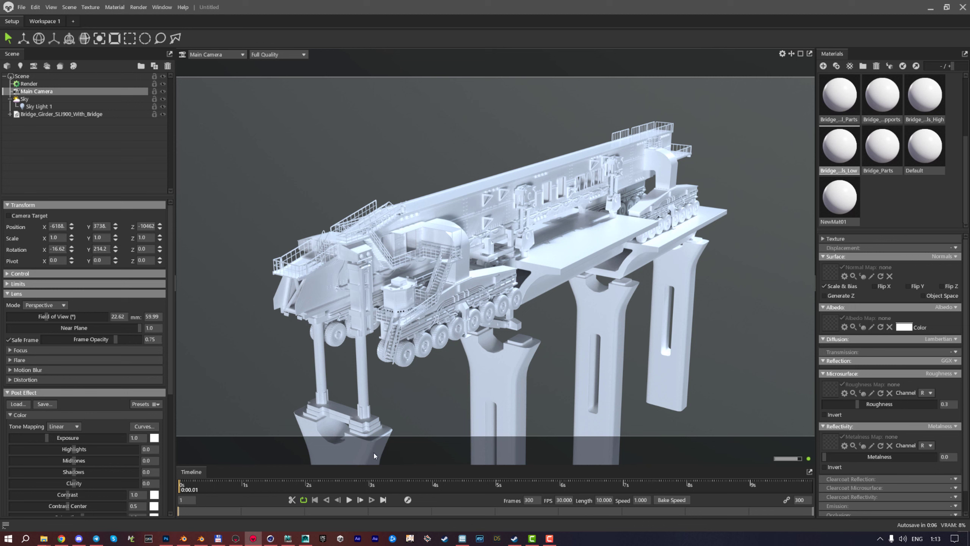
click(17, 340)
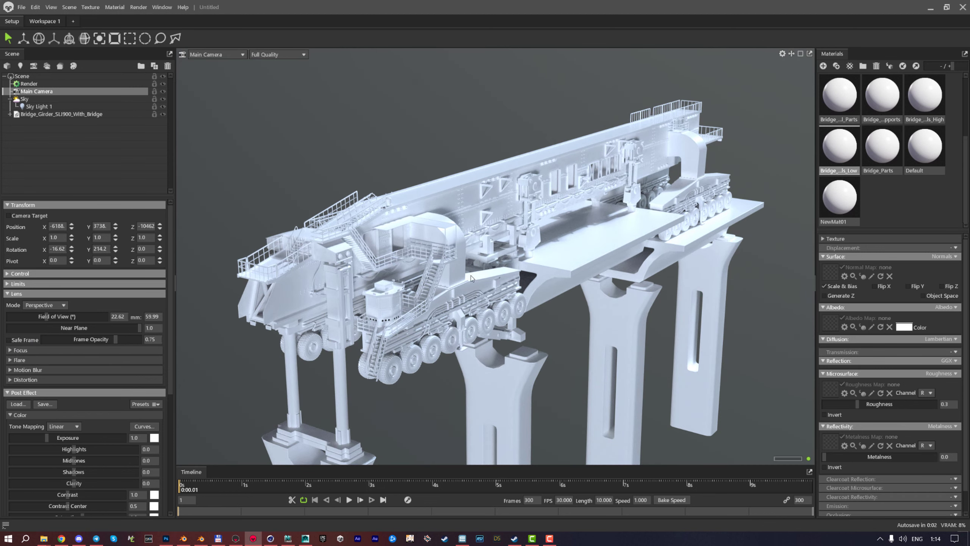
scroll(337, 347, down, 3)
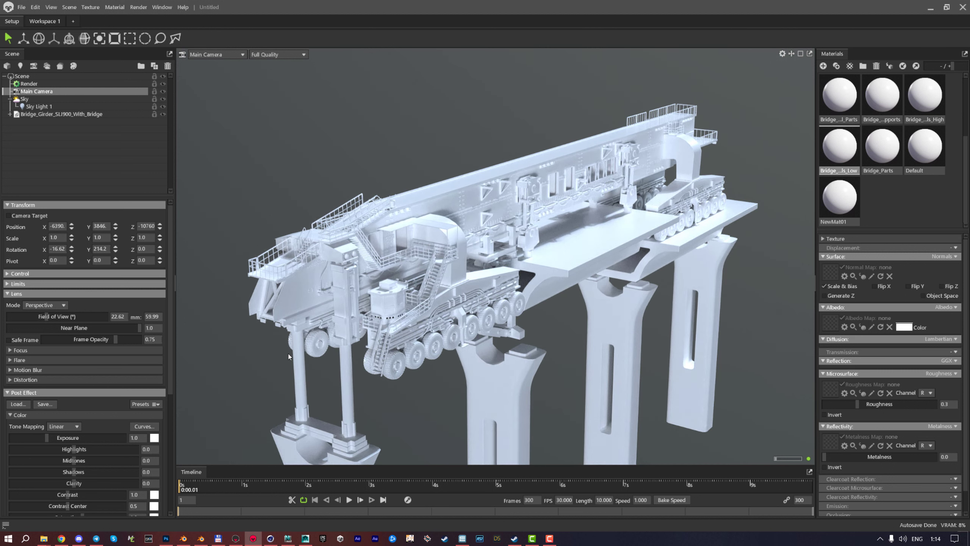
click(14, 340)
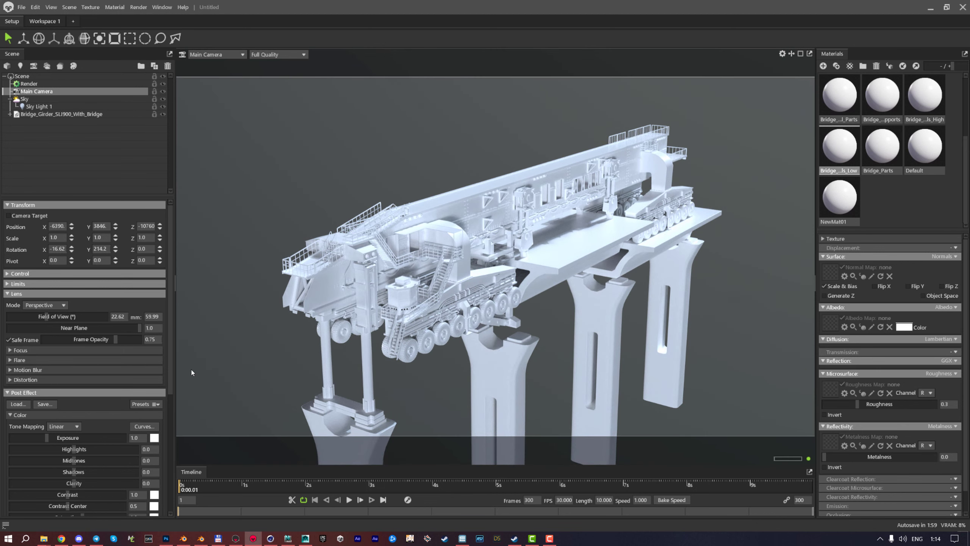
drag(116, 339, 132, 340)
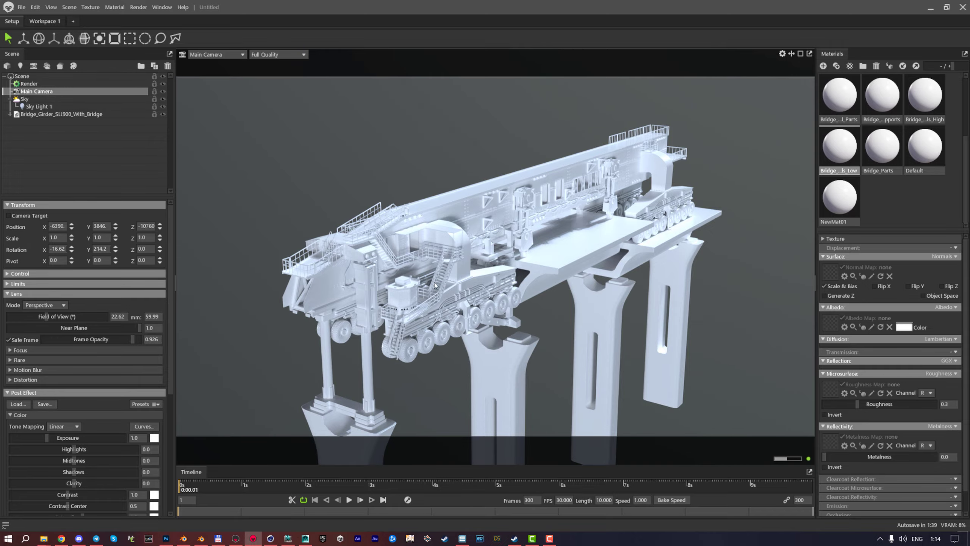
Orbit, pan and zoom to frame the whole girder machine on its piers from lower and closer
scroll(434, 287, down, 5)
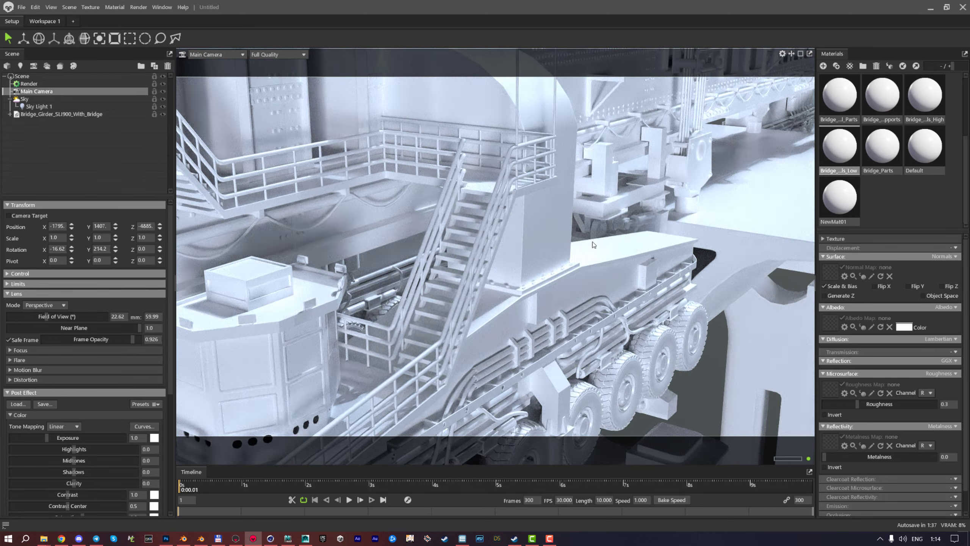
drag(593, 244, 575, 207)
scroll(572, 211, down, 1)
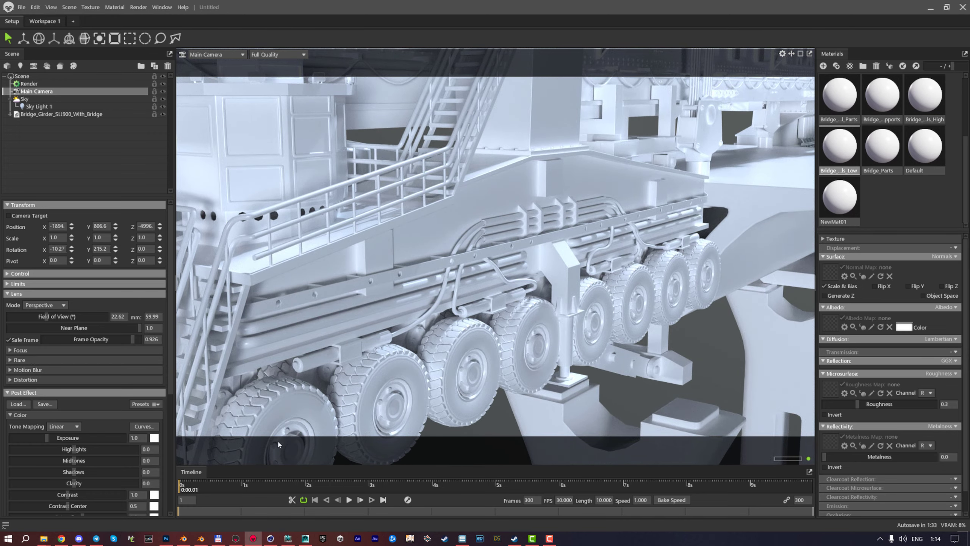
middle_drag(374, 339, 393, 301)
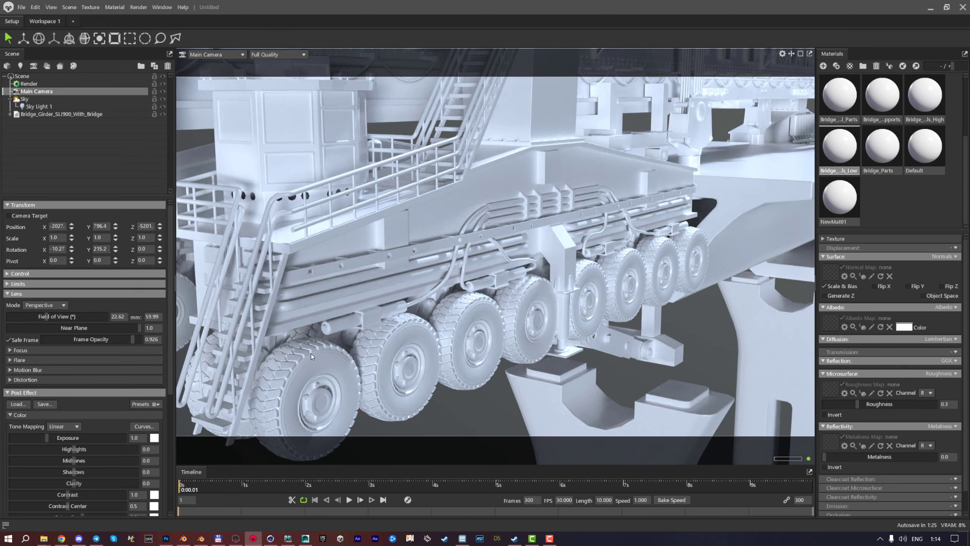
middle_drag(310, 353, 377, 311)
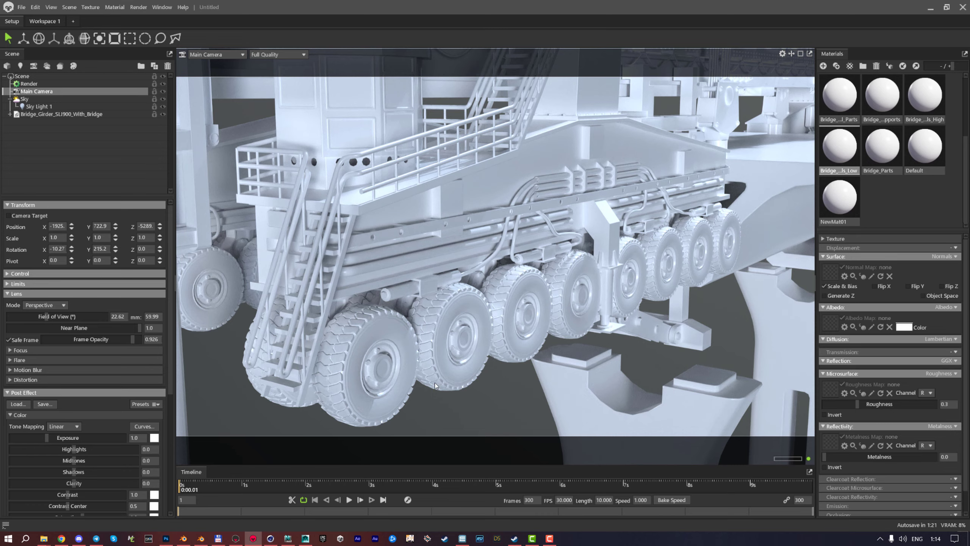
scroll(435, 382, down, 10)
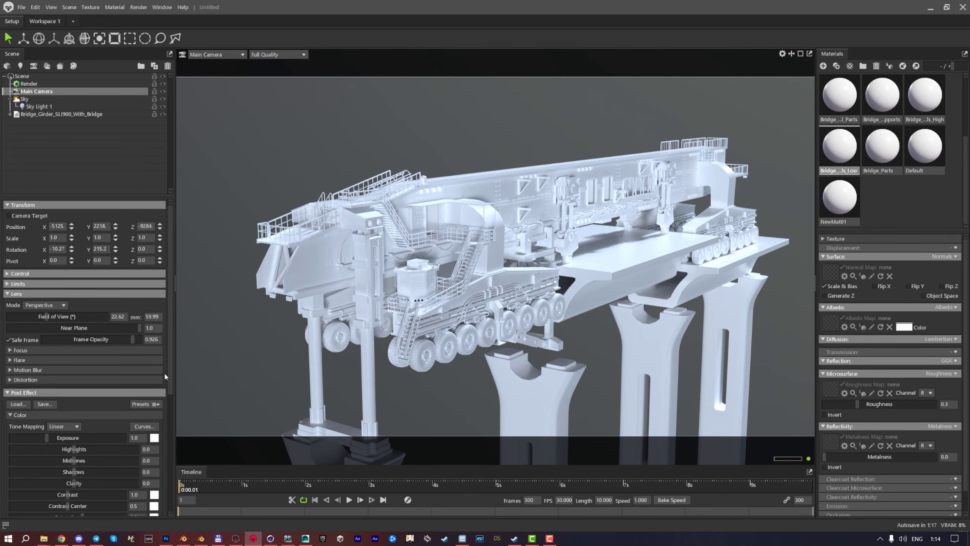
Reveal the Lens section's Focus settings, showing Depth of Field set to Off
click(8, 293)
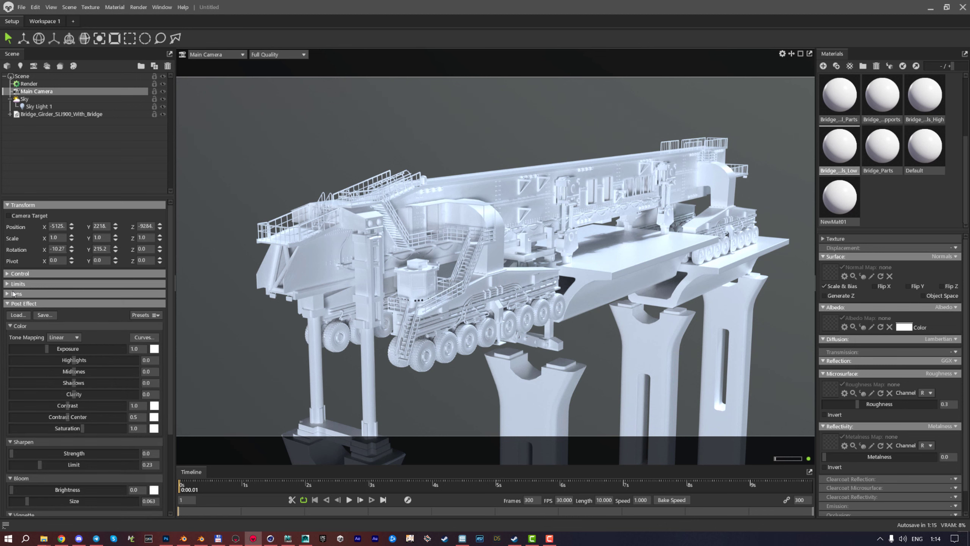
click(9, 293)
click(17, 350)
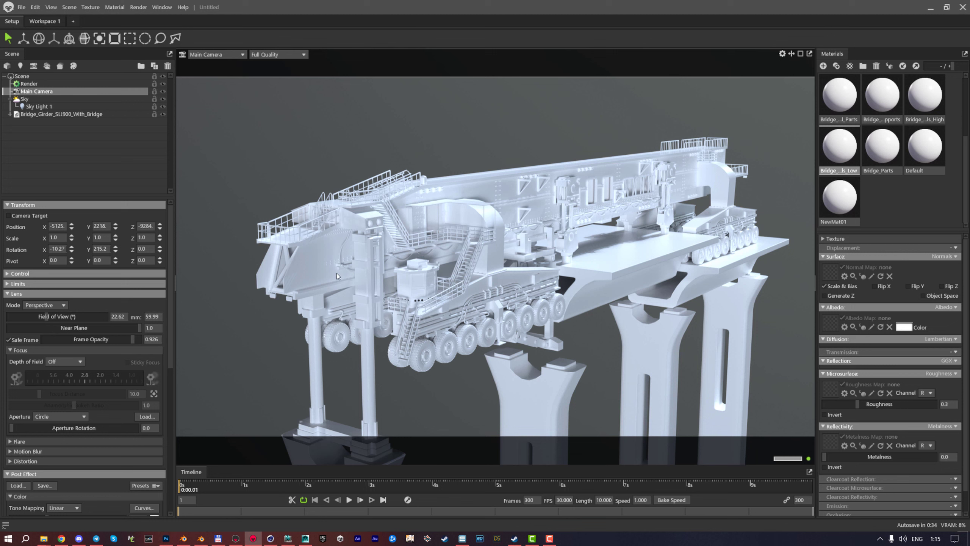
Compare Post Effect and Ray Traced depth of field, finishing on Post Effect
click(63, 361)
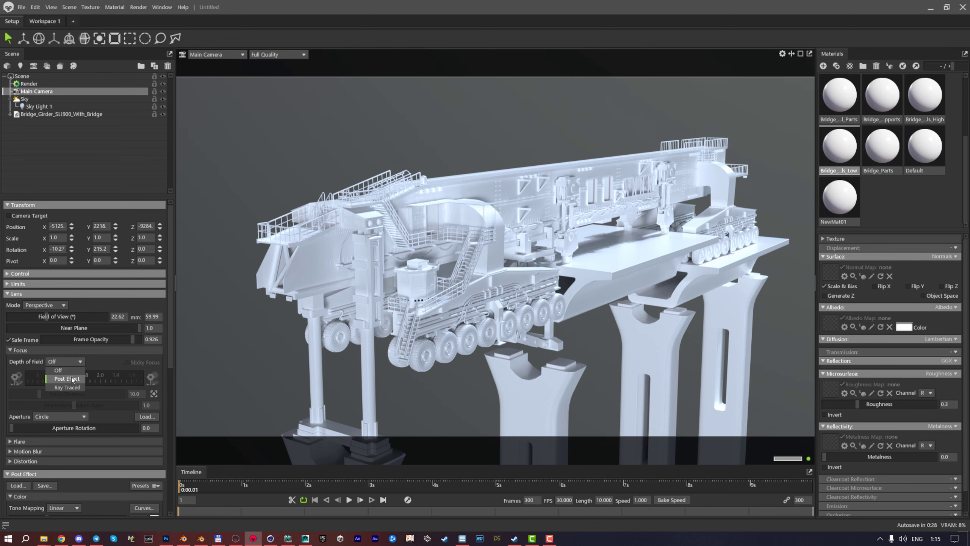
click(63, 379)
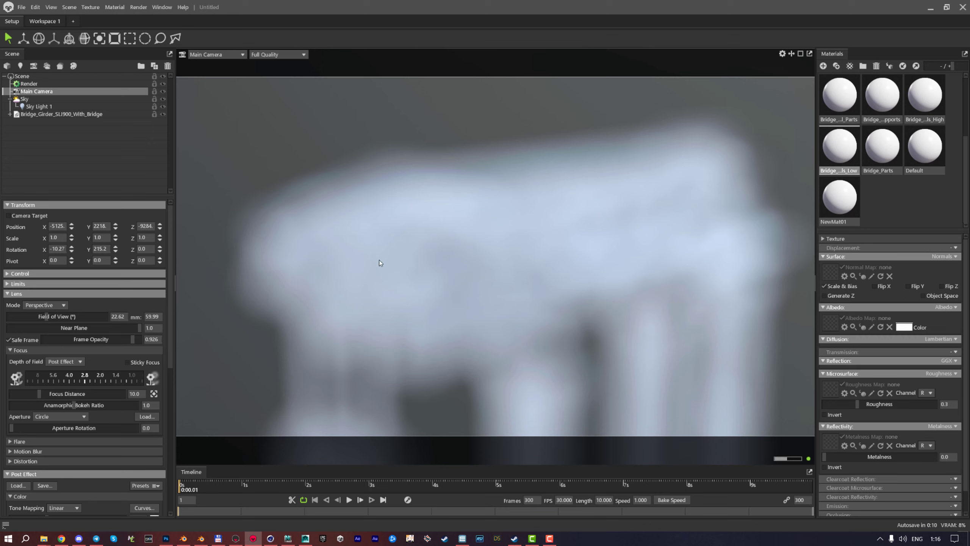
click(63, 363)
click(70, 388)
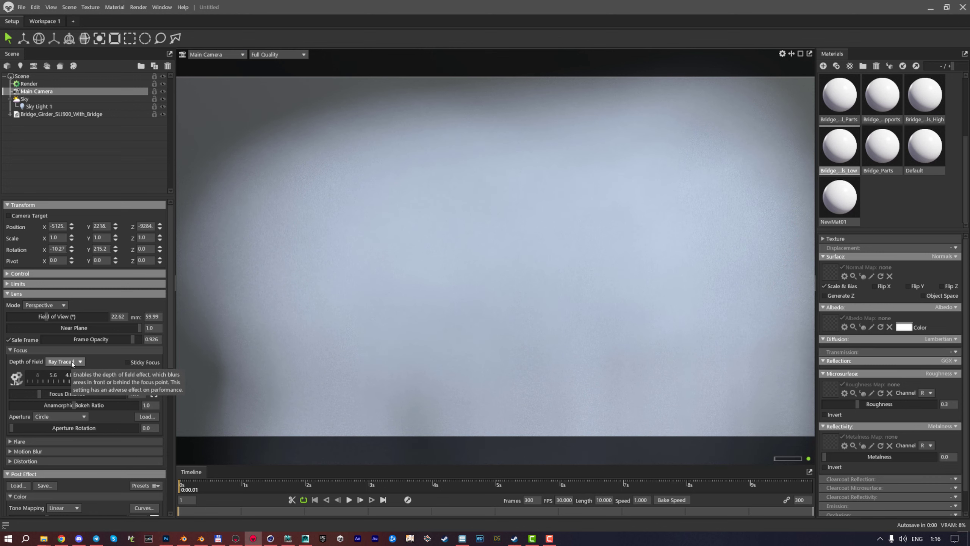
click(72, 362)
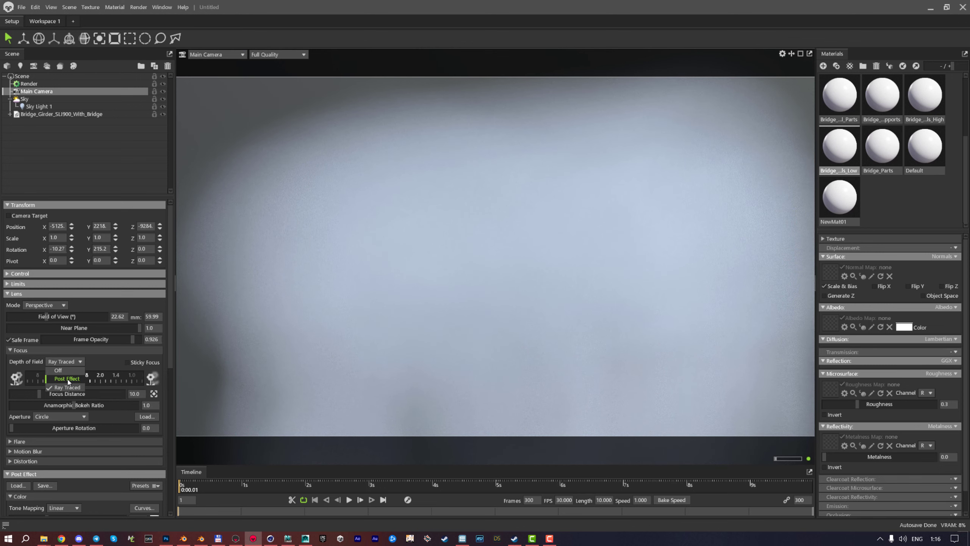
click(67, 378)
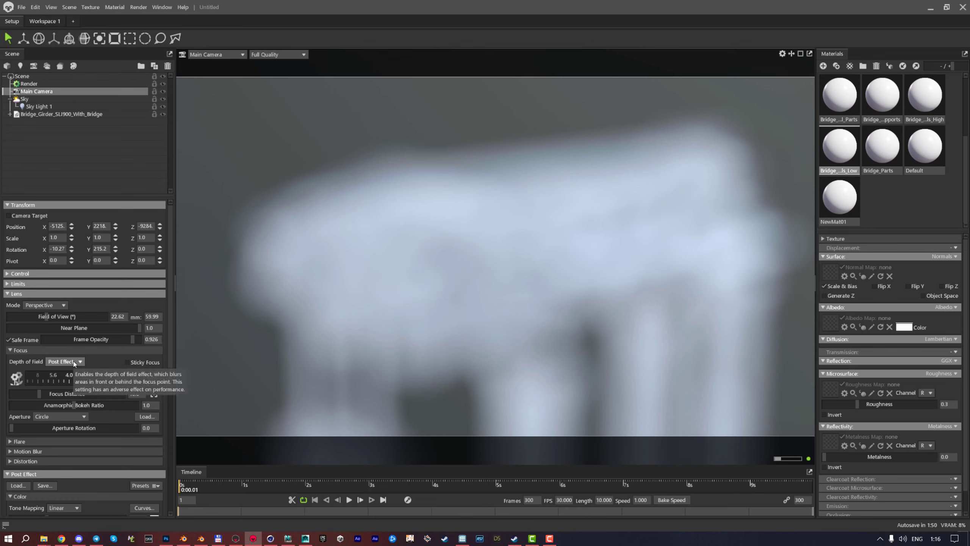
click(74, 363)
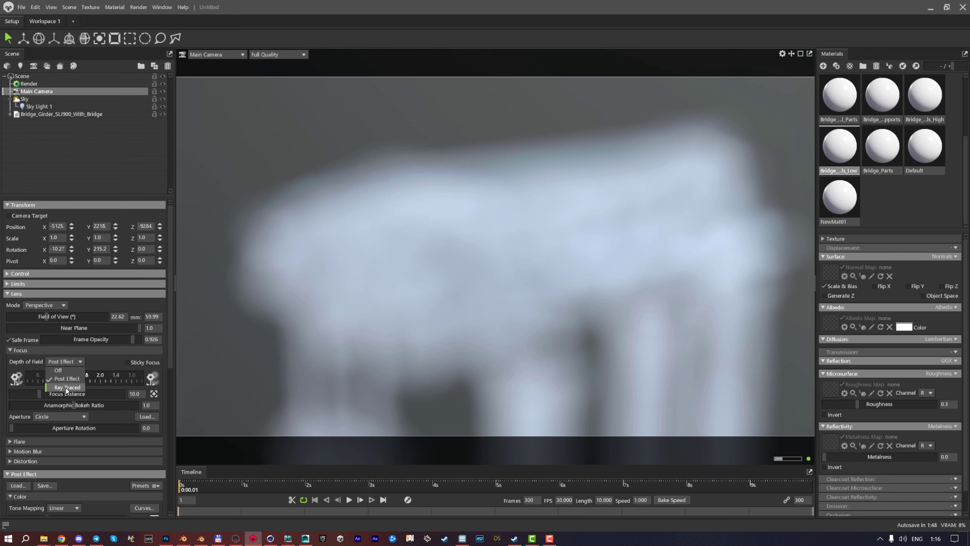
click(65, 389)
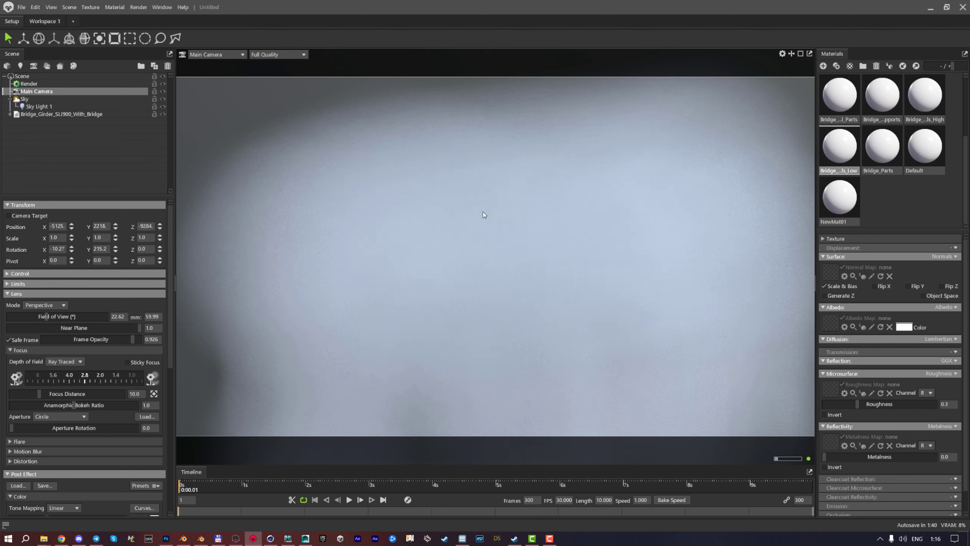
click(76, 363)
click(61, 376)
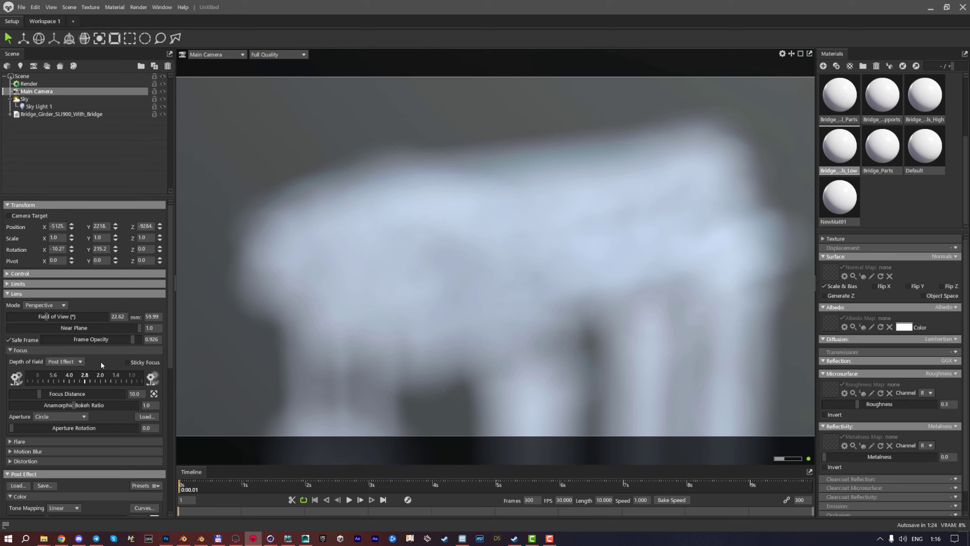
Focus on the girder machine at distance 7260 and set the aperture to 0.04
drag(44, 378, 91, 382)
drag(92, 381, 101, 379)
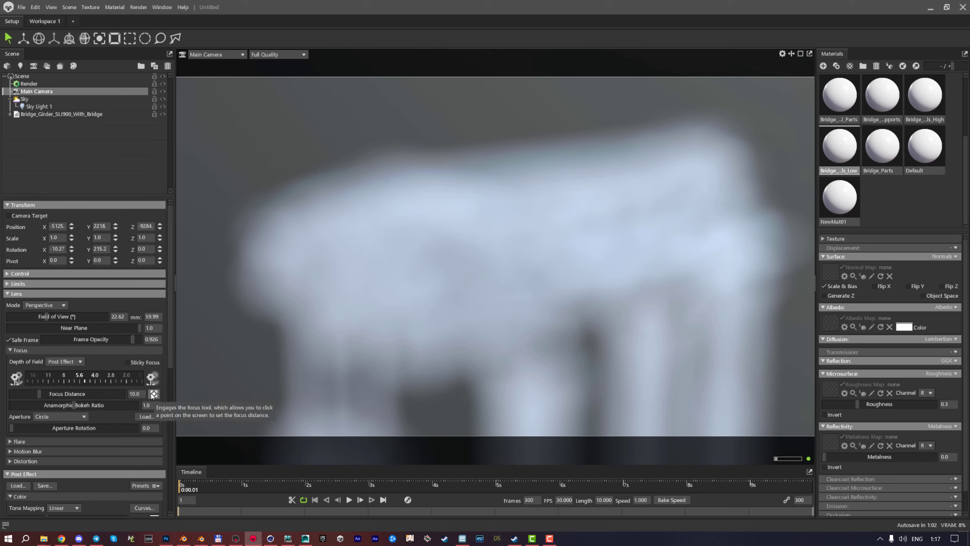
click(154, 394)
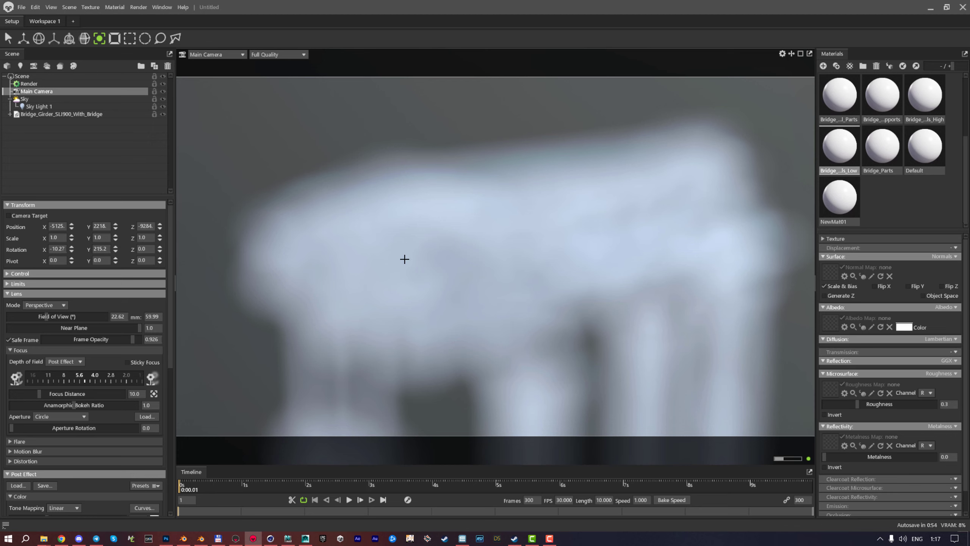
click(418, 266)
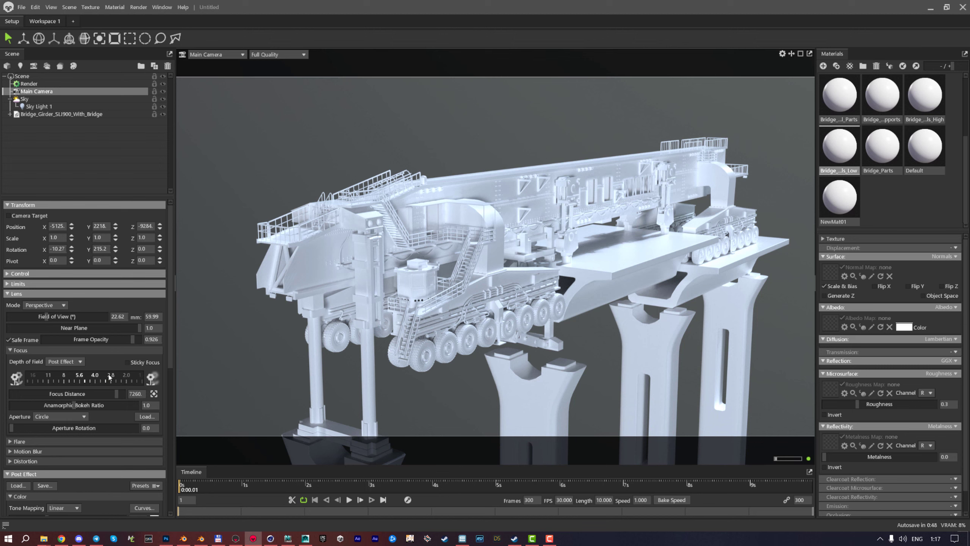
drag(109, 376, 51, 375)
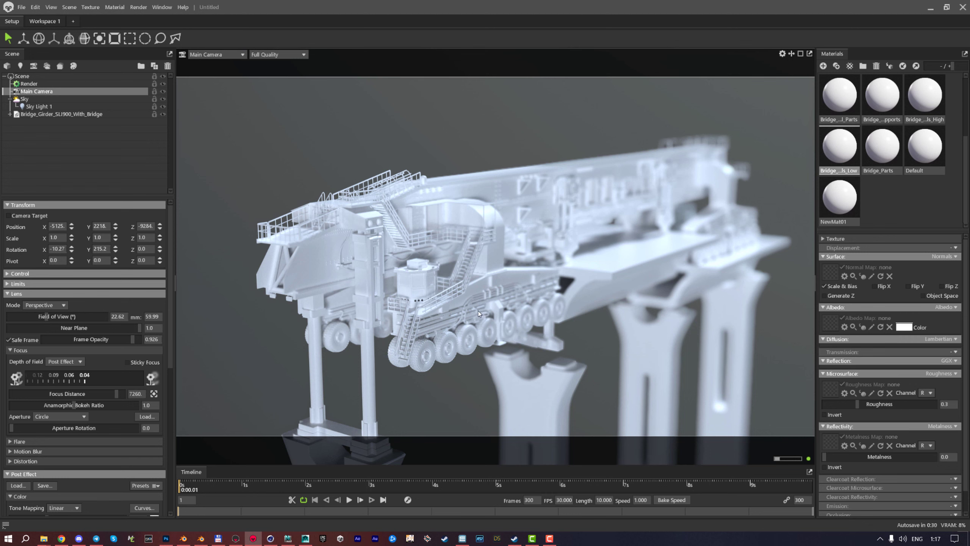
Pick focus points on the far girder and the crane body, then reduce the depth-of-field blur
click(154, 393)
click(624, 198)
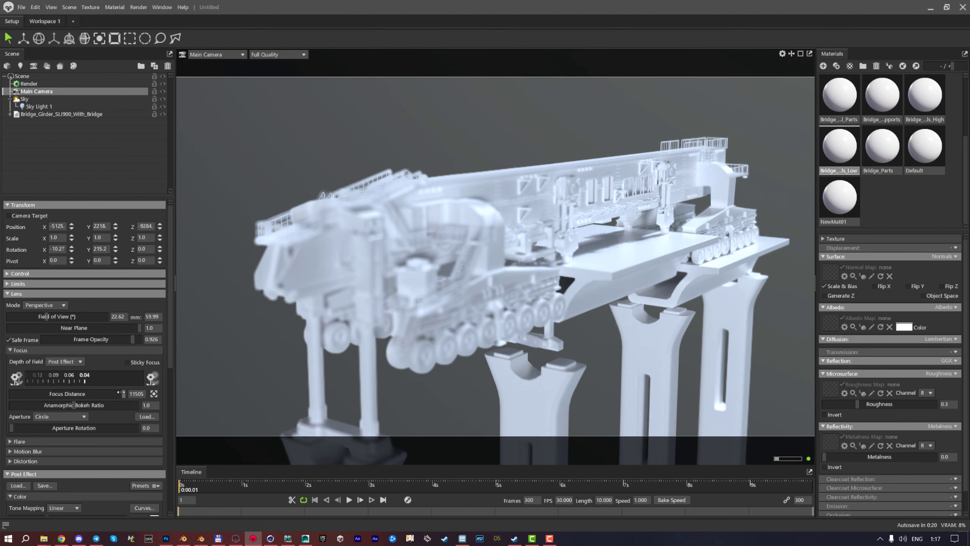
drag(120, 393, 115, 393)
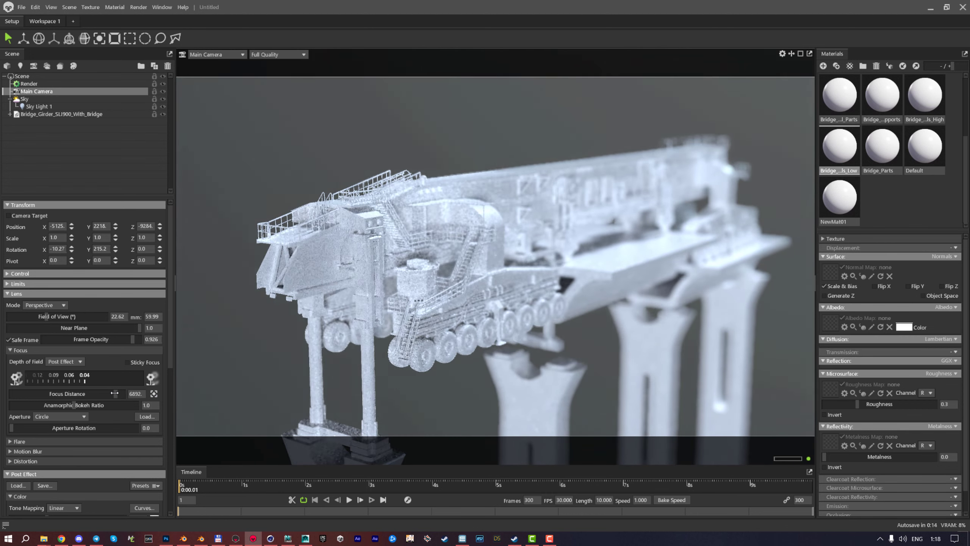
click(154, 393)
click(431, 284)
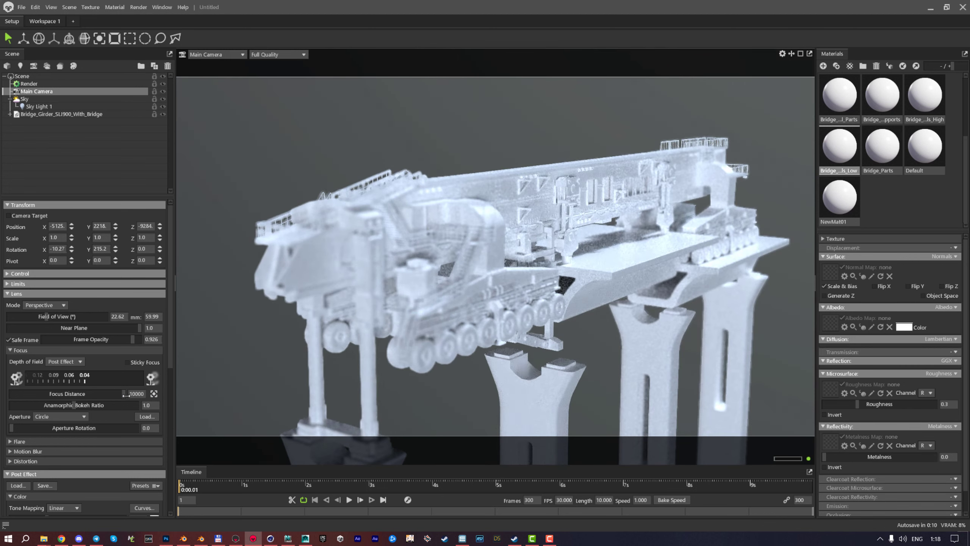
drag(119, 395, 123, 398)
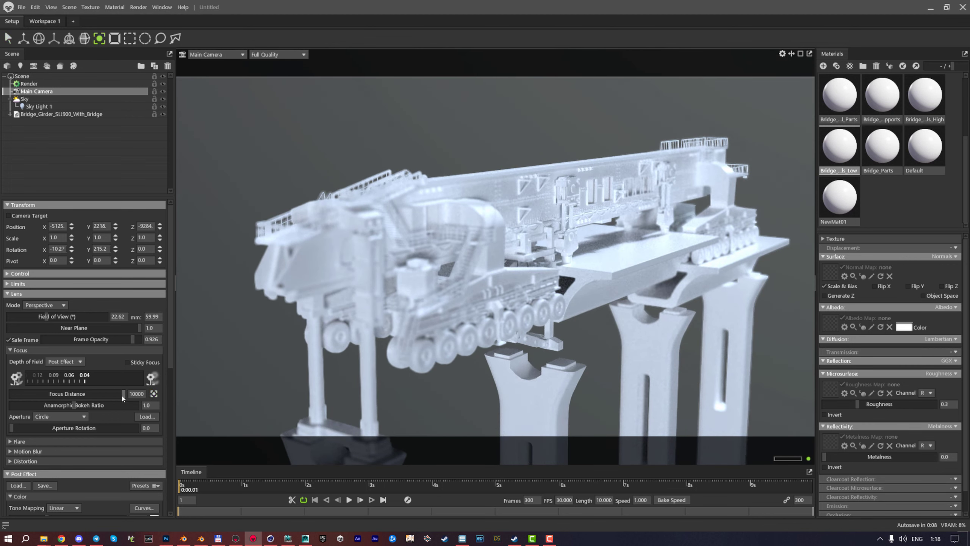
click(445, 274)
click(154, 394)
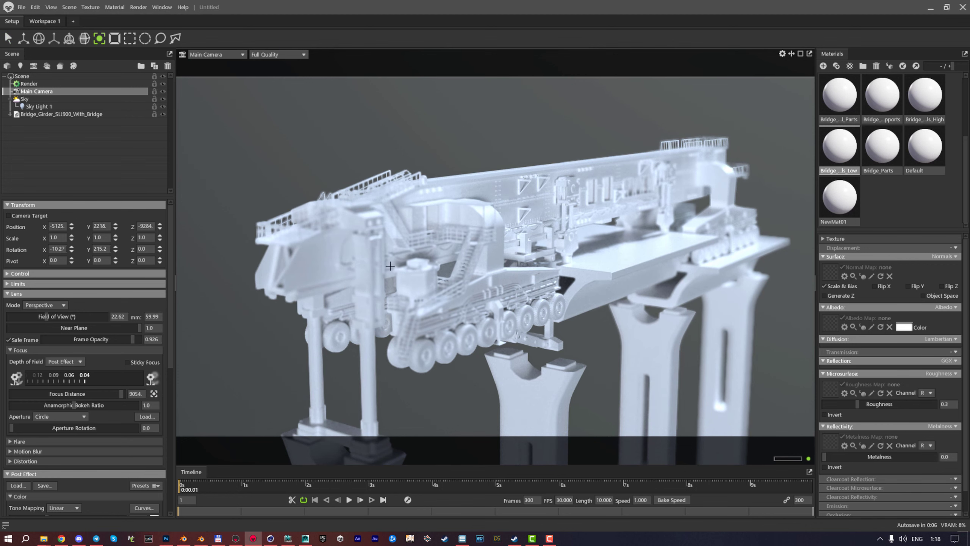
click(389, 260)
click(154, 394)
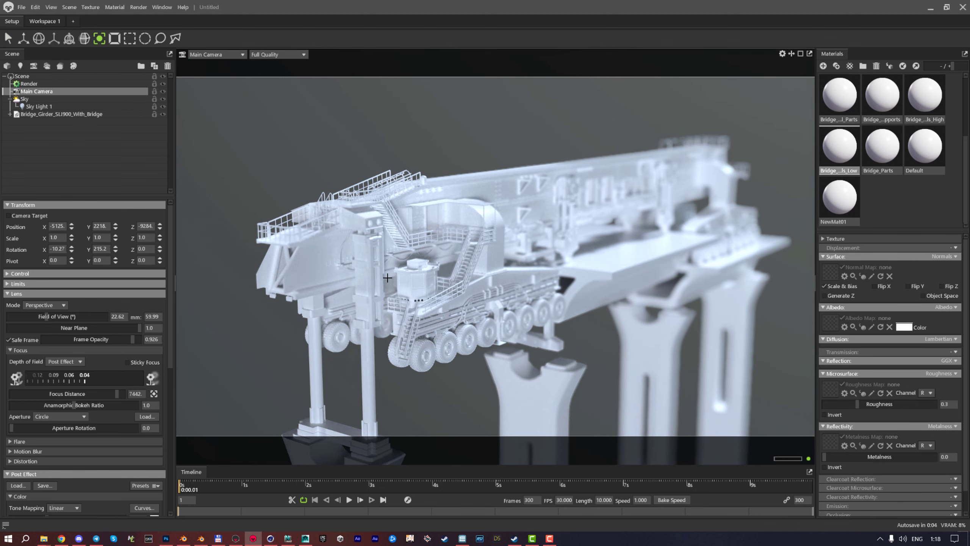
click(388, 278)
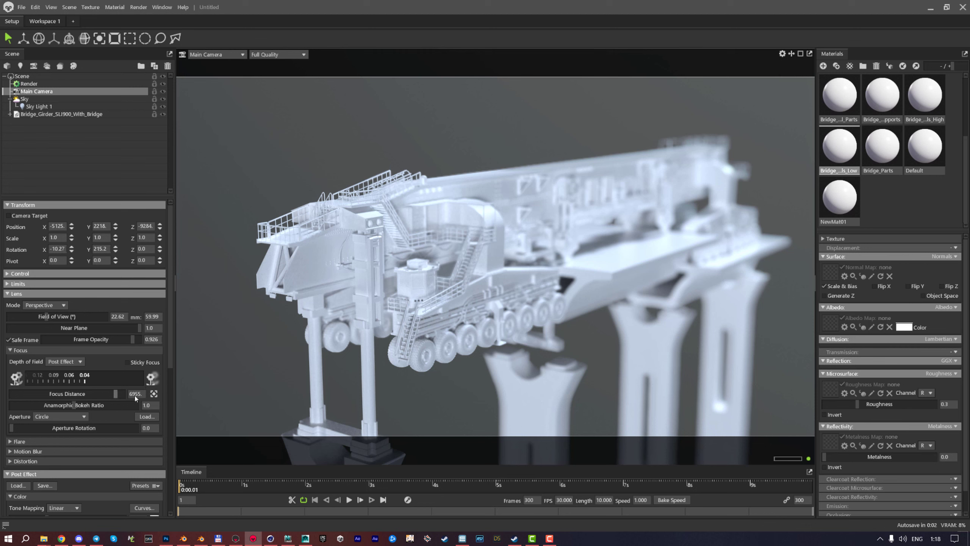
drag(76, 380, 115, 377)
Switch depth of field to Ray Traced, refocus on the crane at 7555, and strengthen the blur
click(65, 361)
click(68, 387)
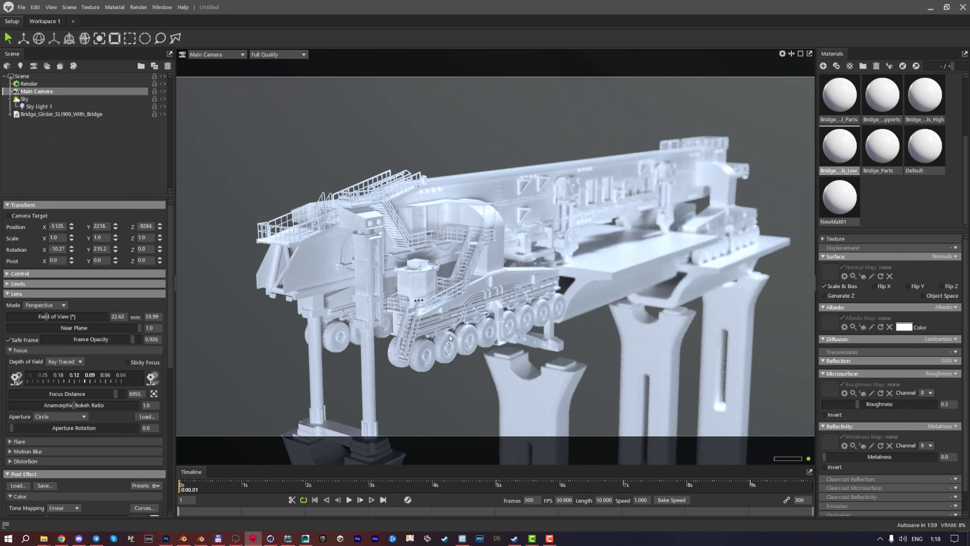
click(154, 393)
click(423, 287)
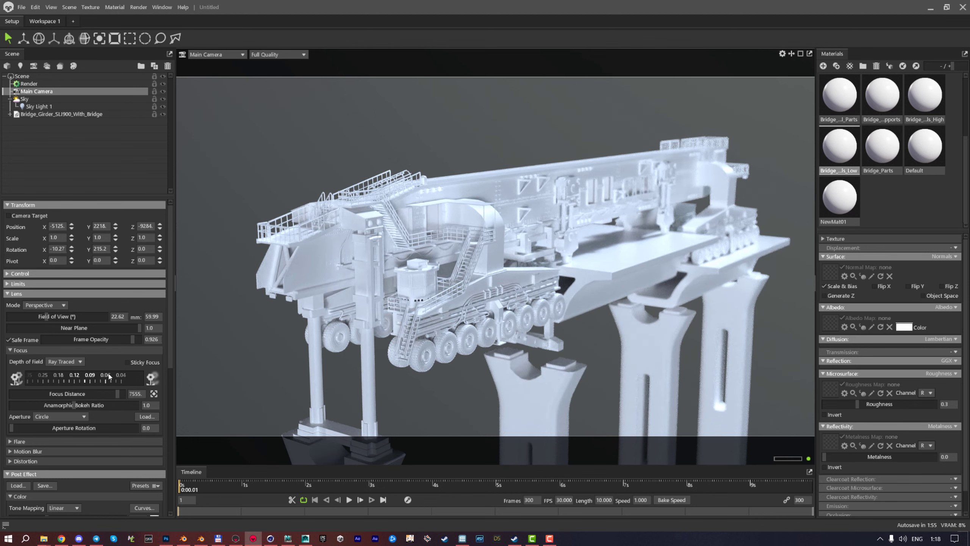
drag(80, 378, 44, 378)
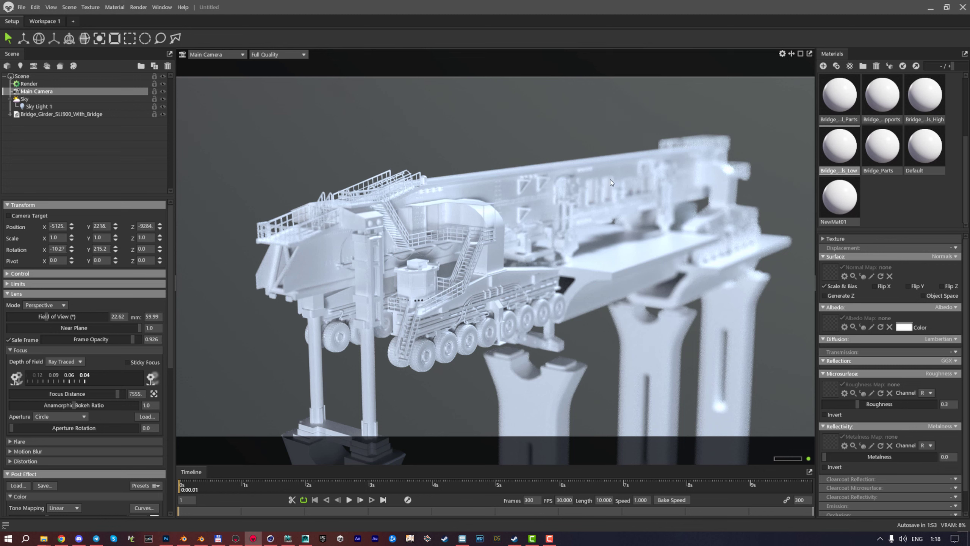
click(65, 362)
click(63, 382)
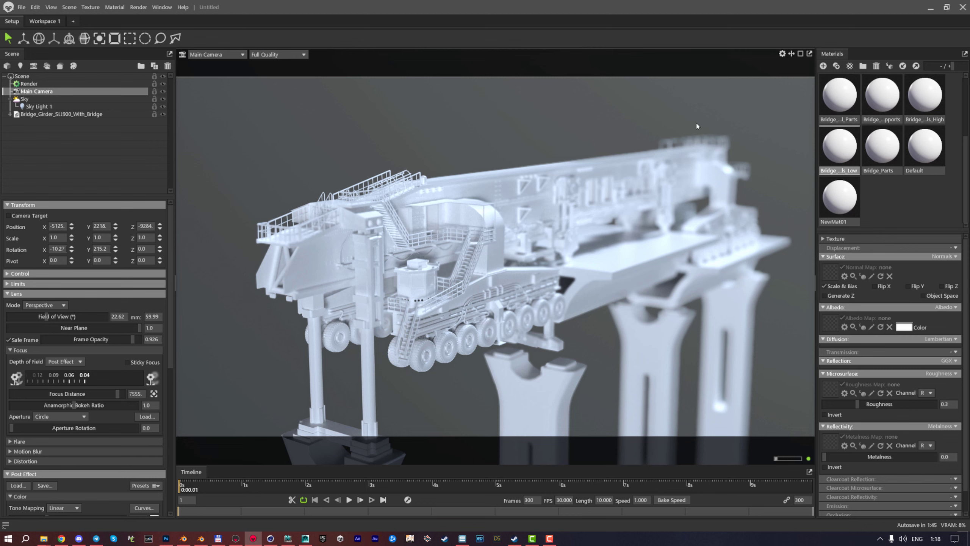
click(74, 363)
click(67, 387)
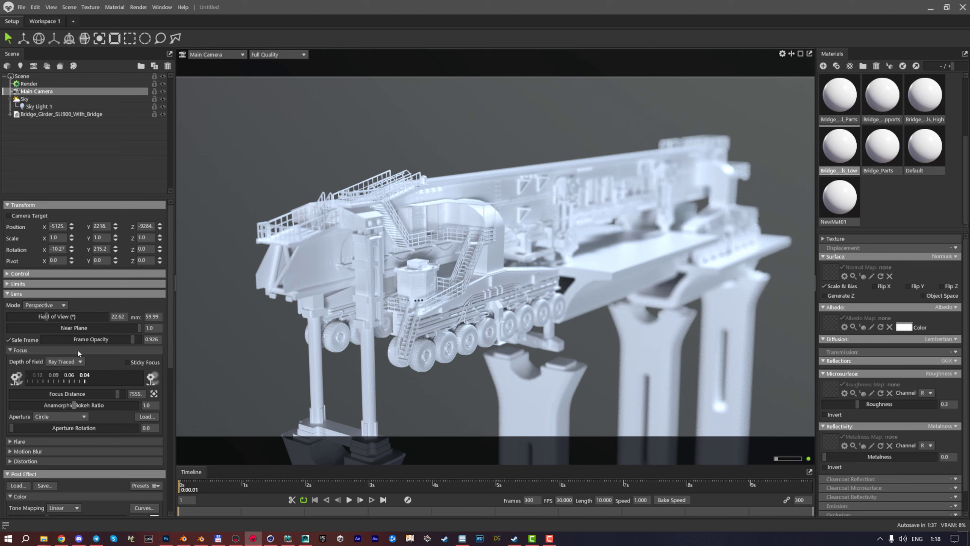
click(84, 416)
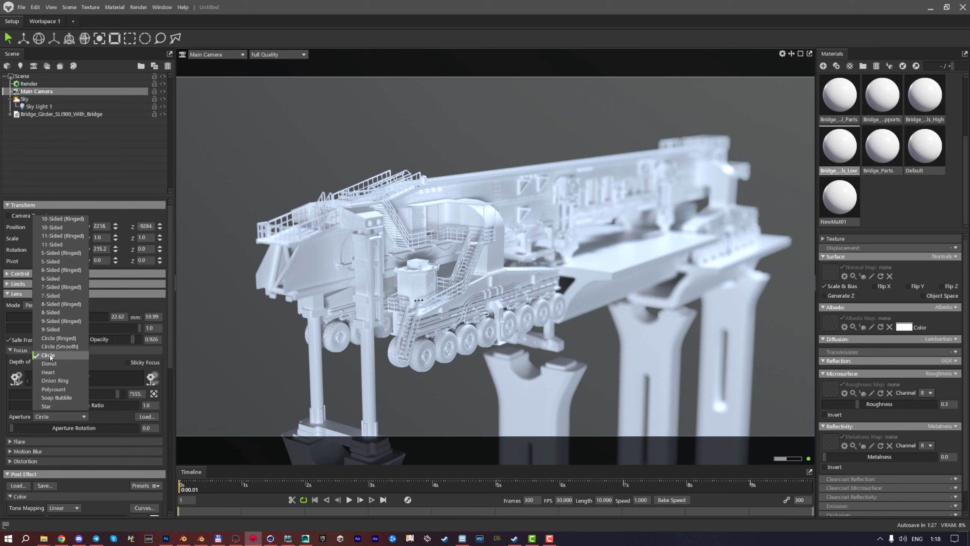
Try 10-Sided (Ringed) and Star aperture shapes, then revert the aperture to Circle
click(57, 219)
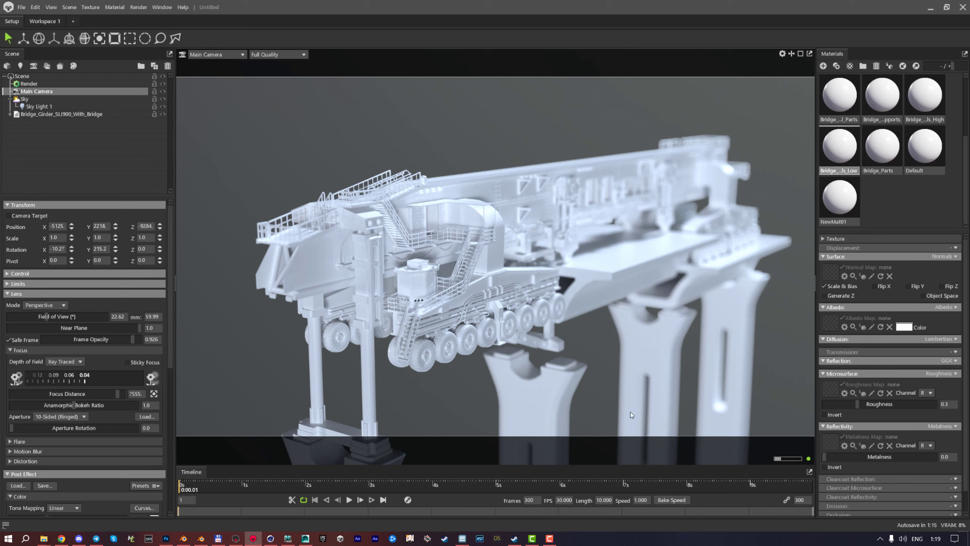
click(61, 416)
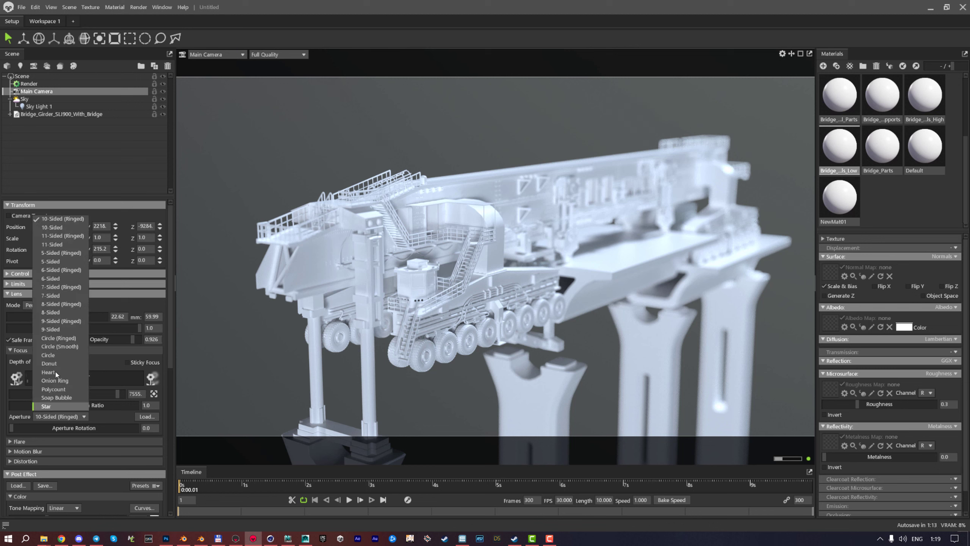
click(46, 406)
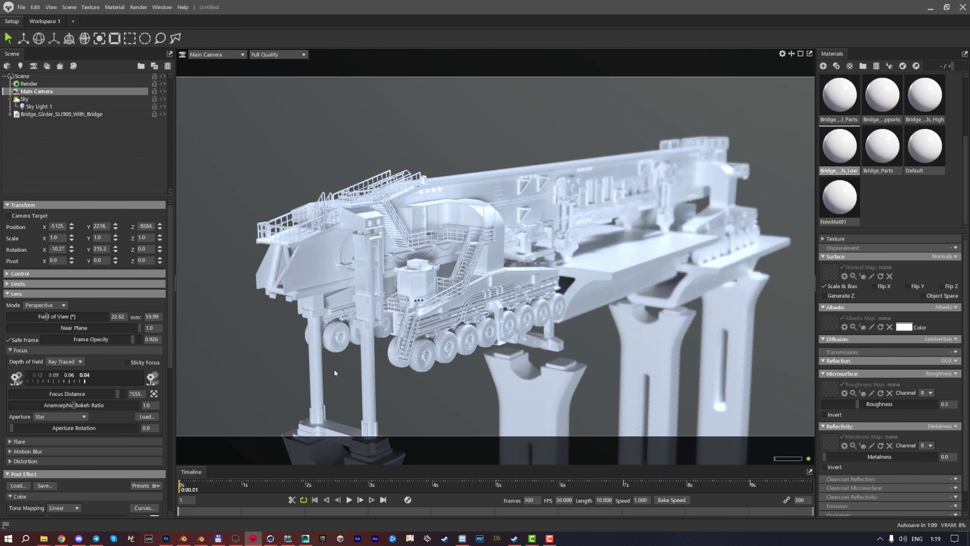
click(60, 416)
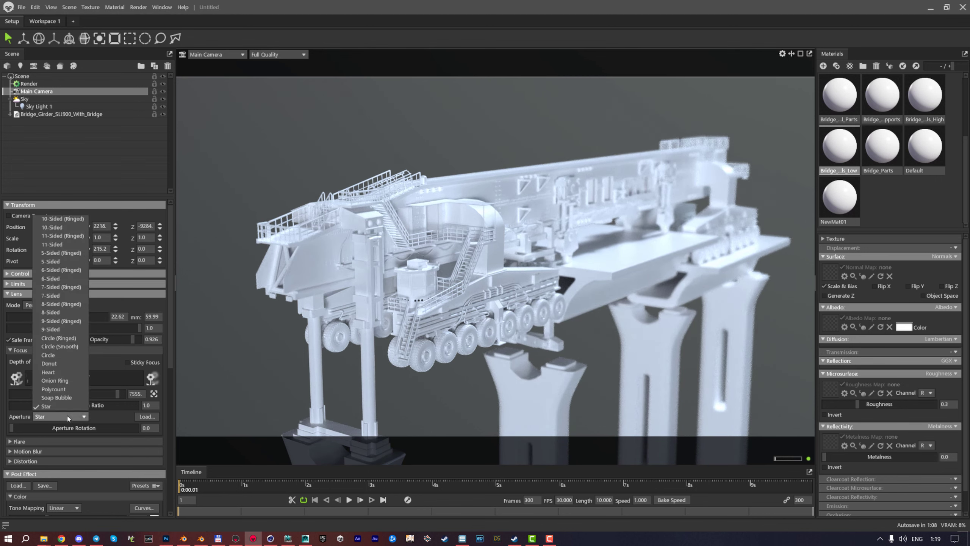
click(56, 353)
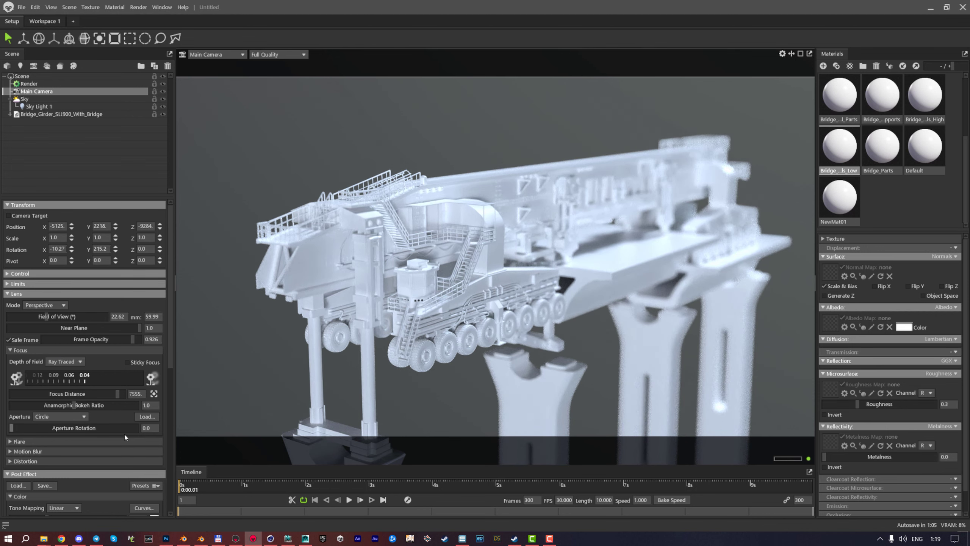
Turn depth of field Off and return to the main camera settings
click(57, 361)
click(60, 372)
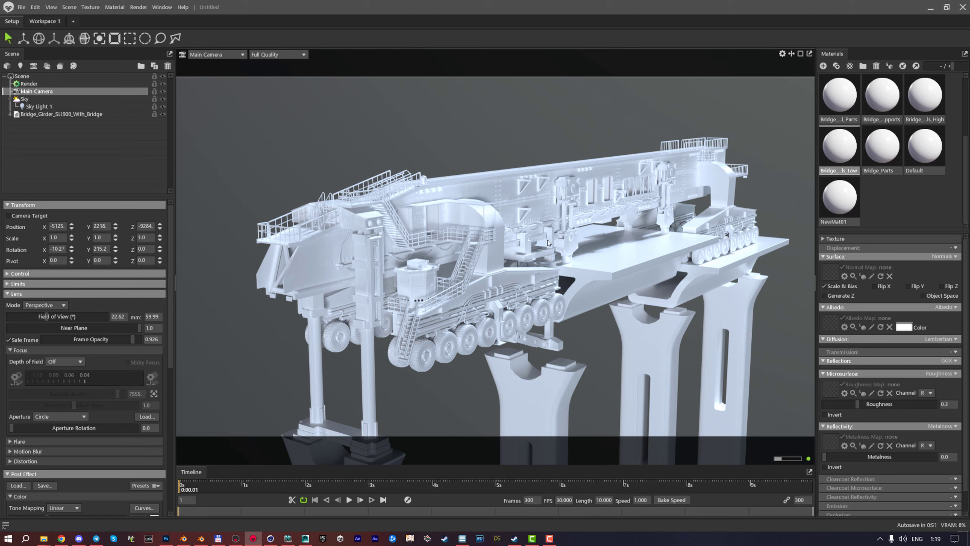
click(26, 84)
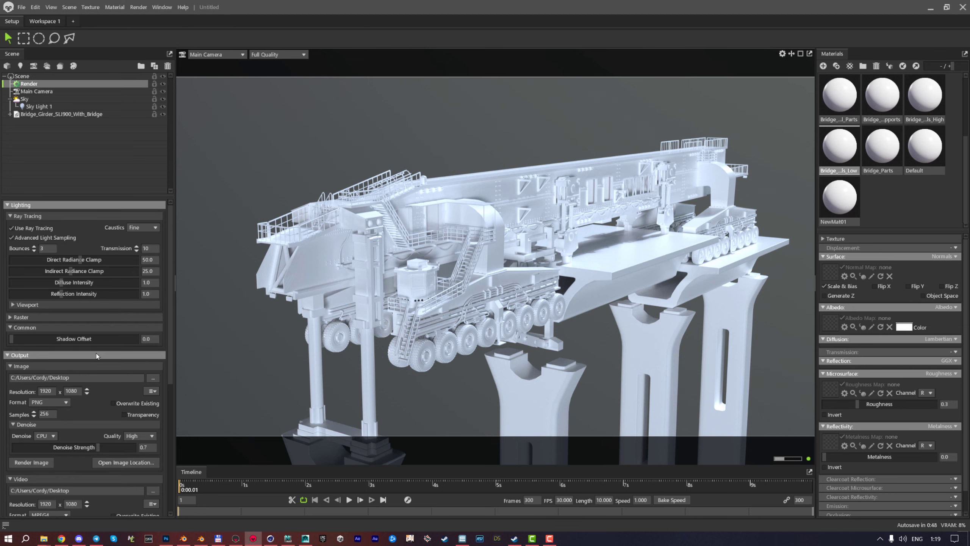
click(37, 91)
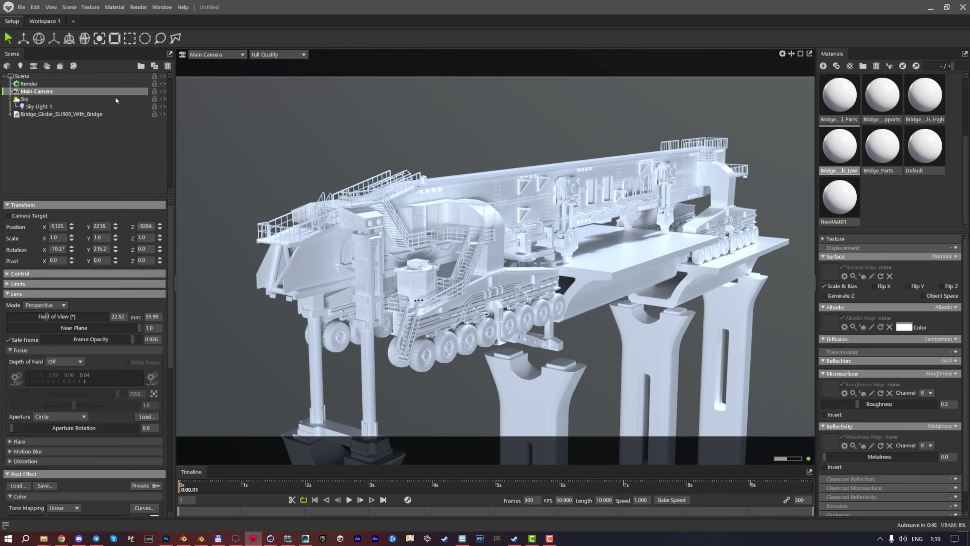
scroll(55, 370, down, 3)
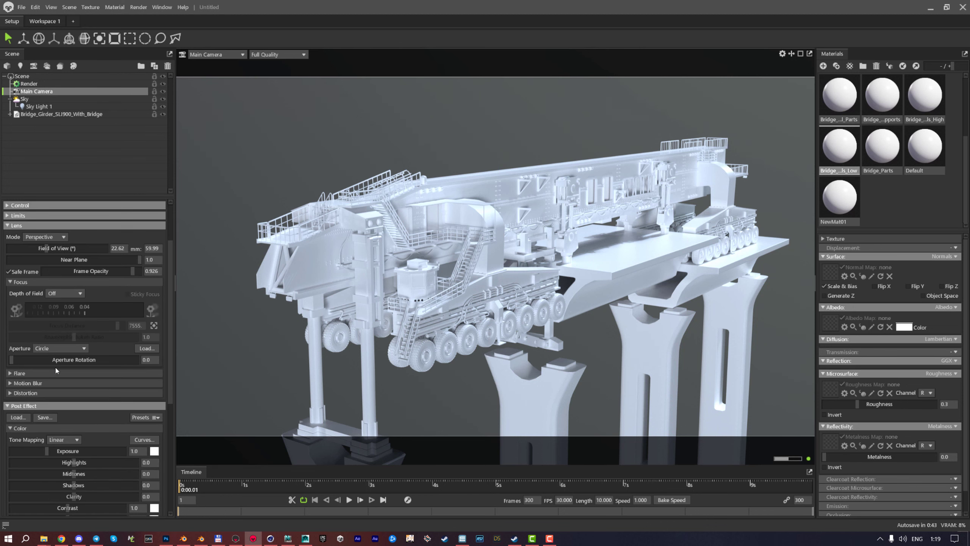
Raise the lens flare strength and orbit to a lower side view along the girder
click(26, 375)
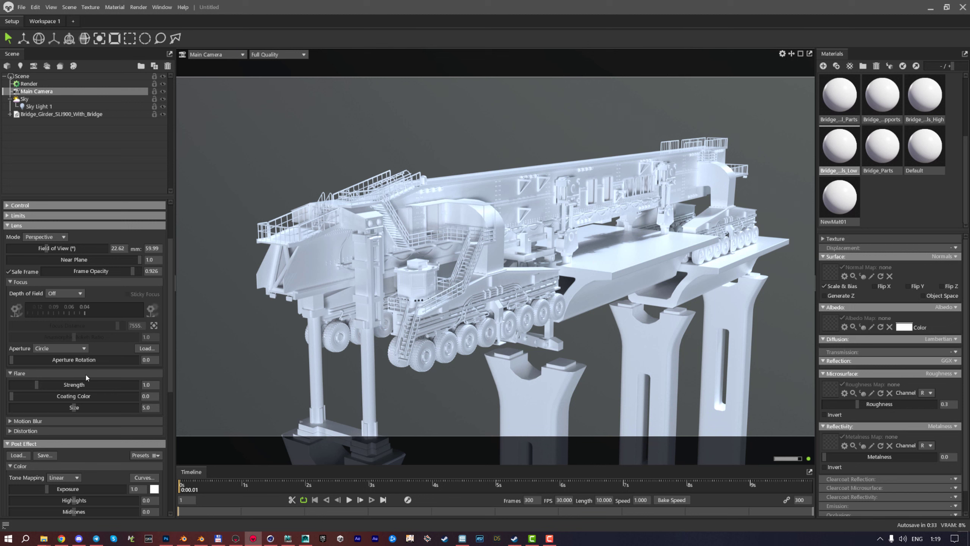
drag(49, 385, 86, 384)
drag(594, 229, 542, 302)
scroll(538, 296, up, 5)
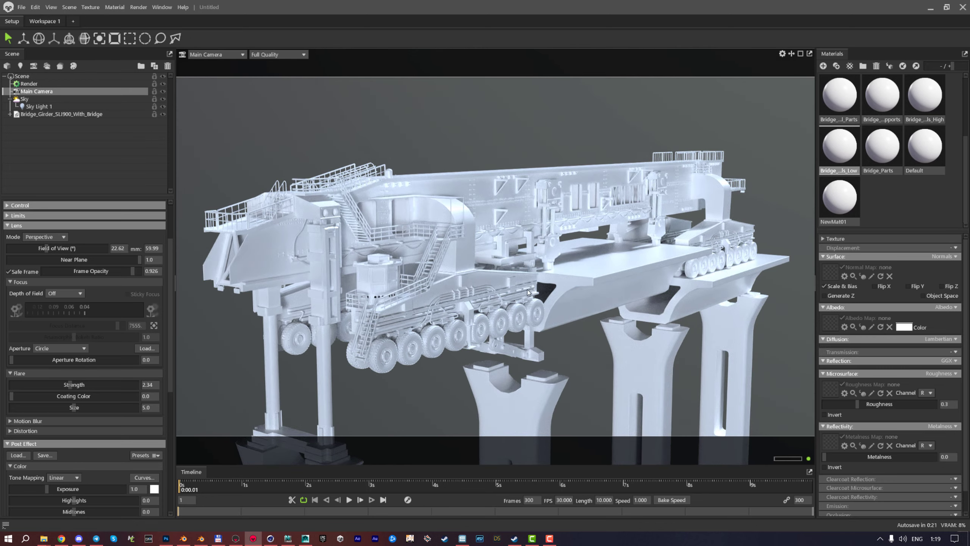
mouse_move(527, 289)
mouse_down()
mouse_move(534, 272)
mouse_move(517, 285)
mouse_up()
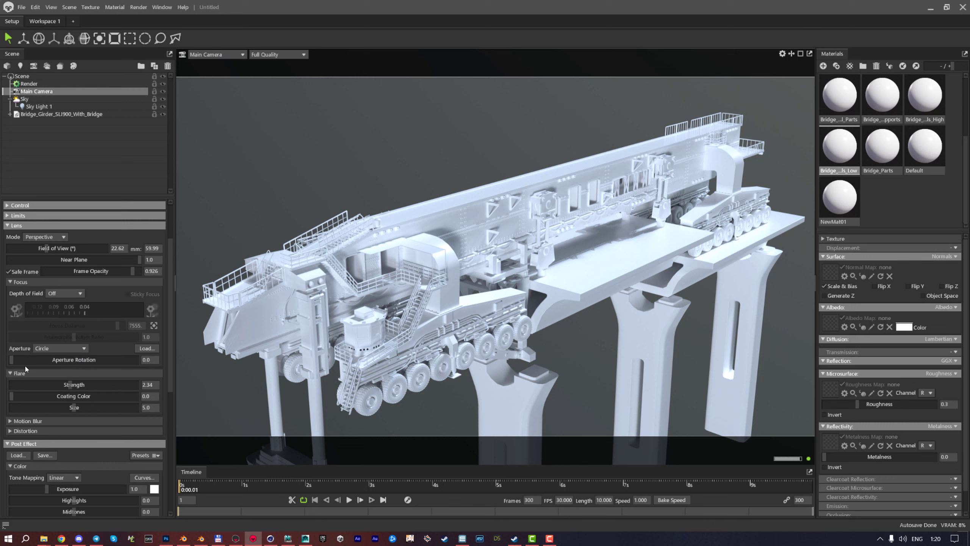
Return the lens flare strength to 0.0
drag(72, 388, 12, 385)
scroll(110, 376, down, 2)
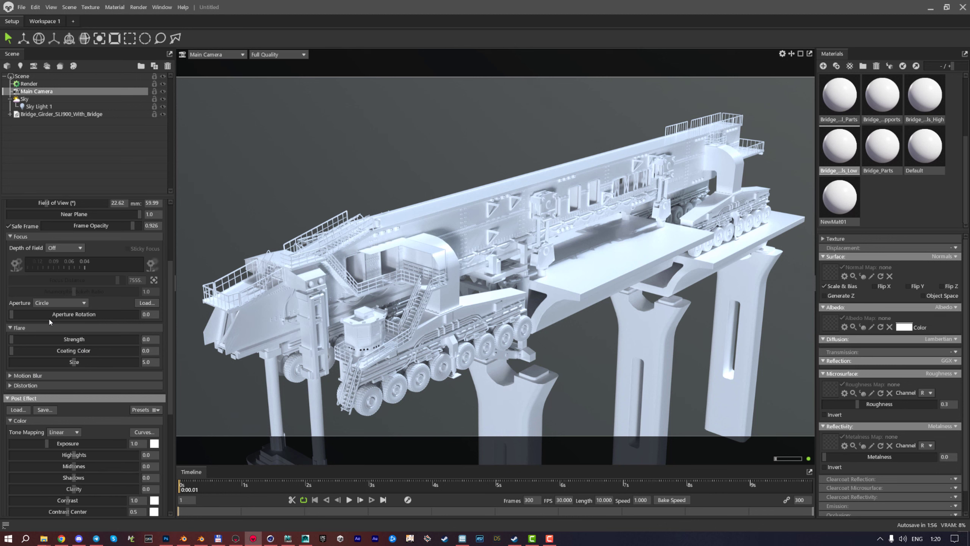
scroll(25, 366, down, 1)
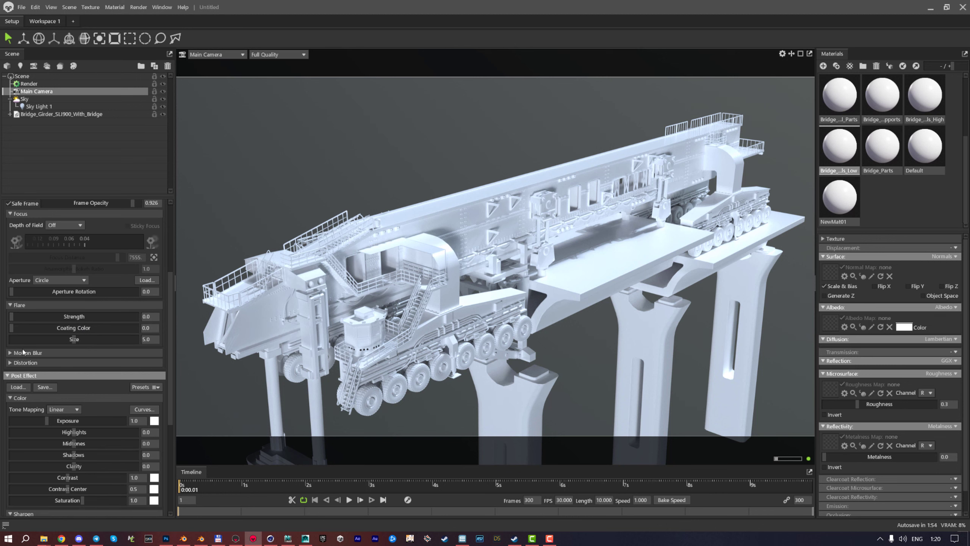
Enable motion blur and lengthen its shutter while orbiting around the girder
click(25, 304)
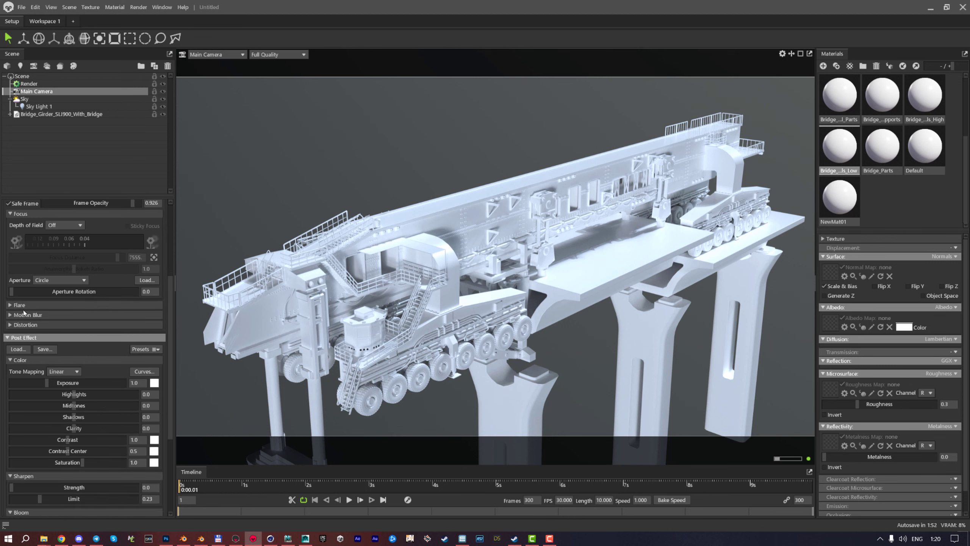
click(28, 315)
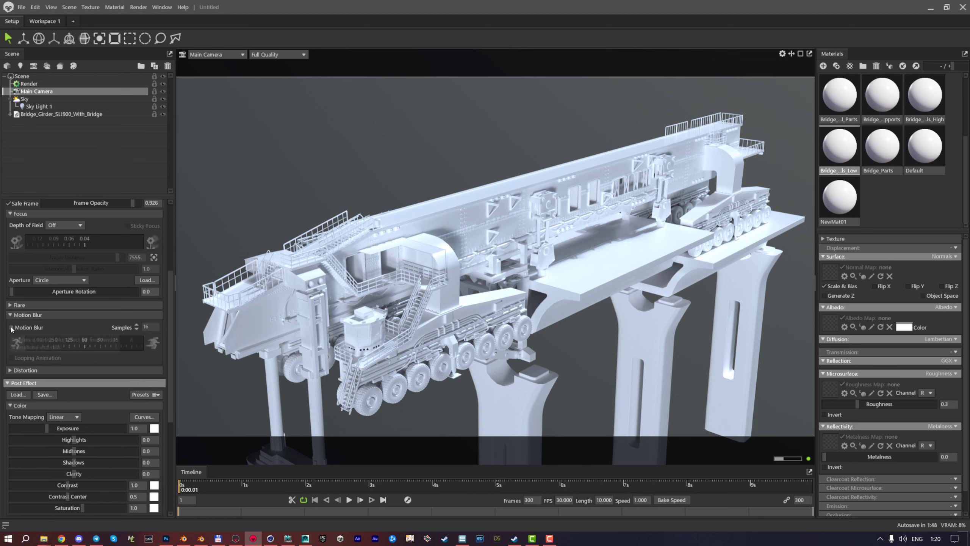
click(31, 327)
drag(316, 378, 477, 344)
drag(130, 343, 77, 344)
drag(439, 313, 563, 279)
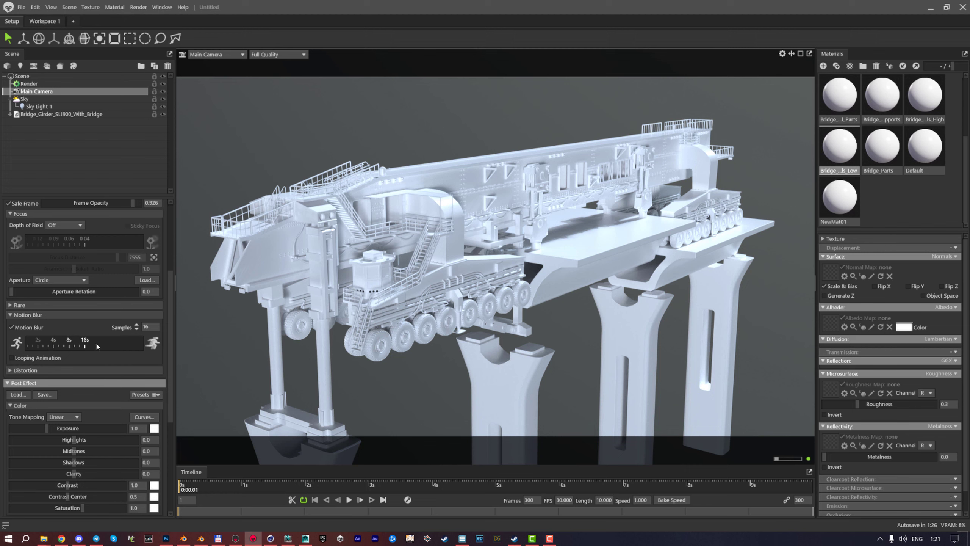
Set the shutter to 4 with 16 samples, then turn motion blur off
mouse_move(95, 342)
mouse_down()
mouse_move(173, 349)
mouse_move(81, 350)
mouse_up()
key(Return)
click(12, 327)
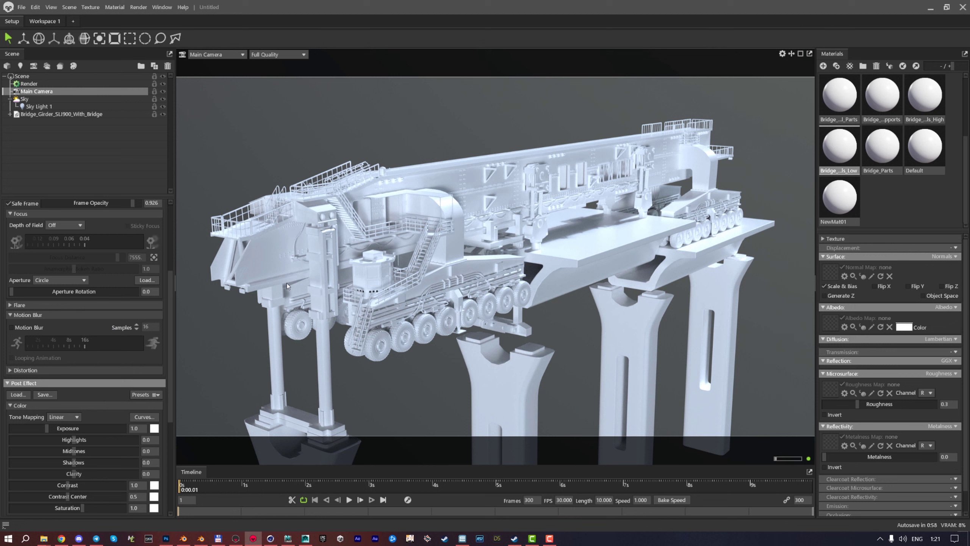
click(28, 315)
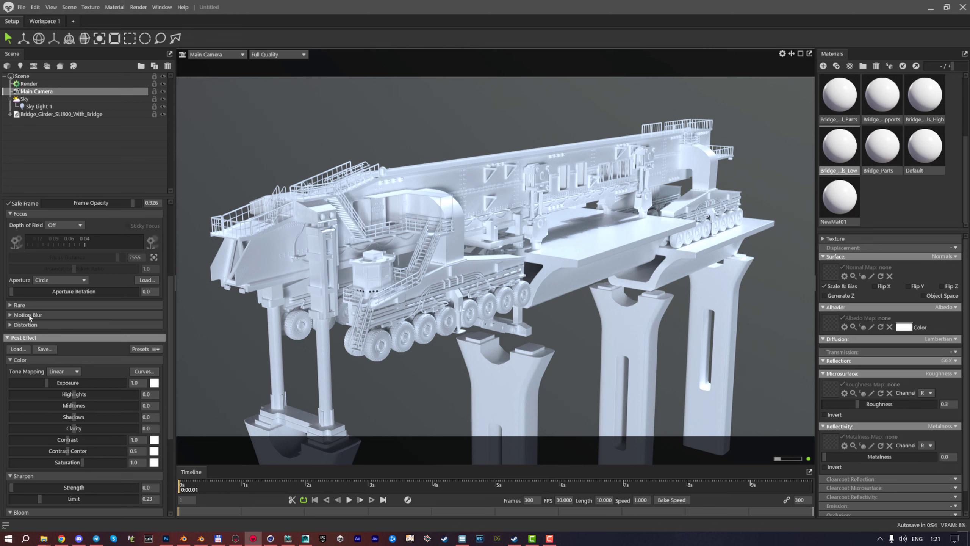
Add chromatic aberration to the camera and reframe the whole bridge girder model
click(33, 325)
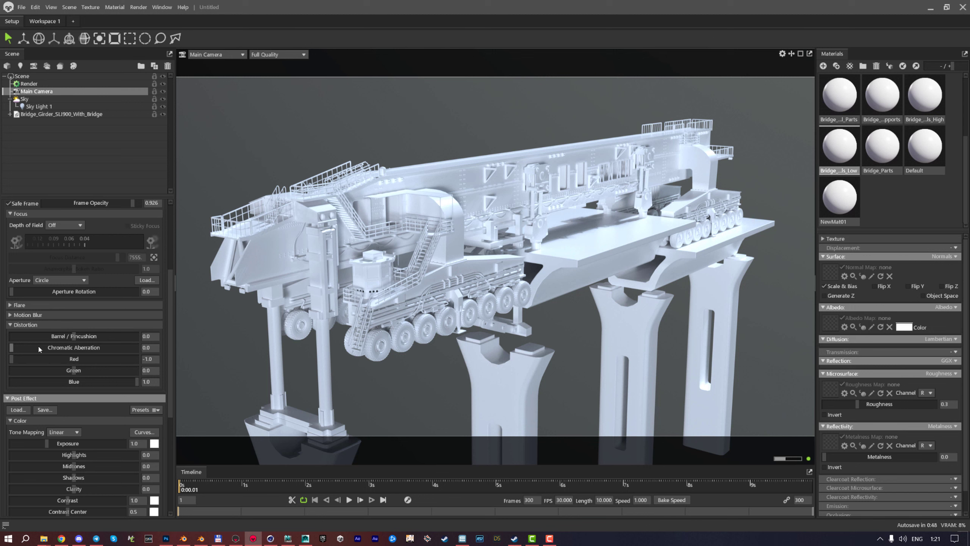
mouse_move(18, 347)
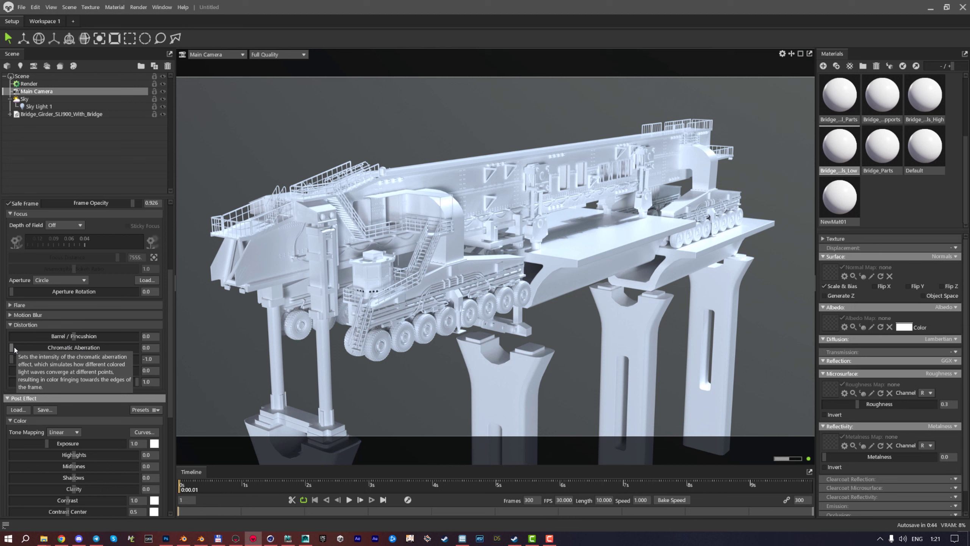
drag(14, 348, 67, 347)
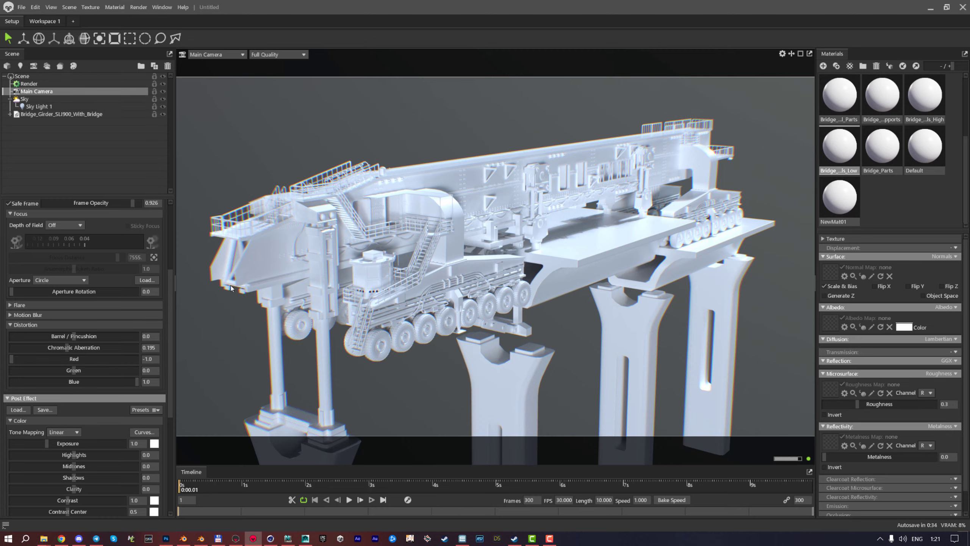
scroll(259, 326, up, 10)
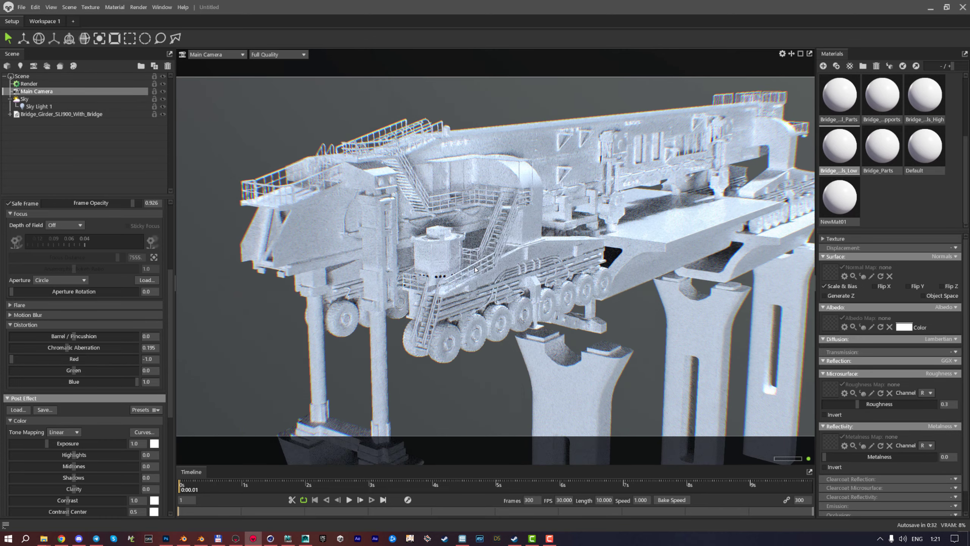
drag(480, 287, 345, 308)
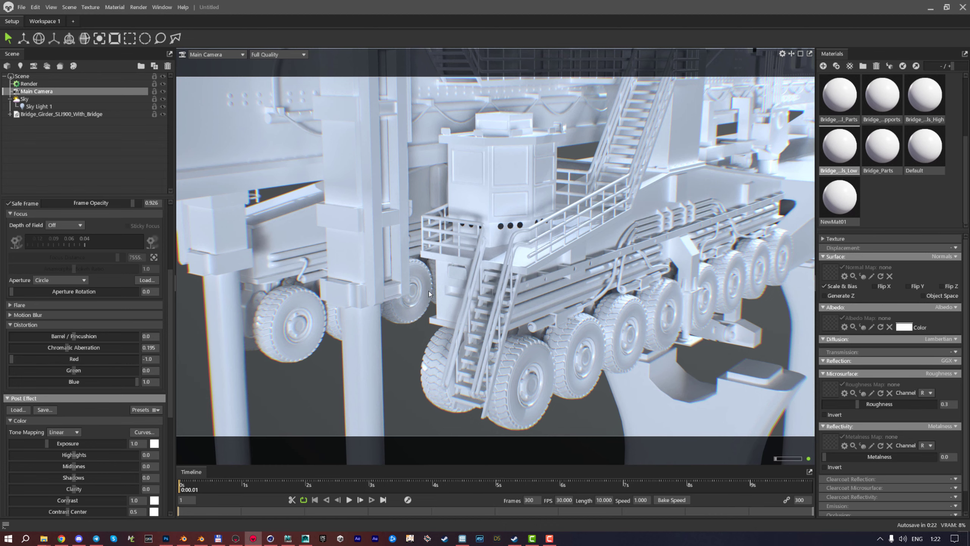
key(f)
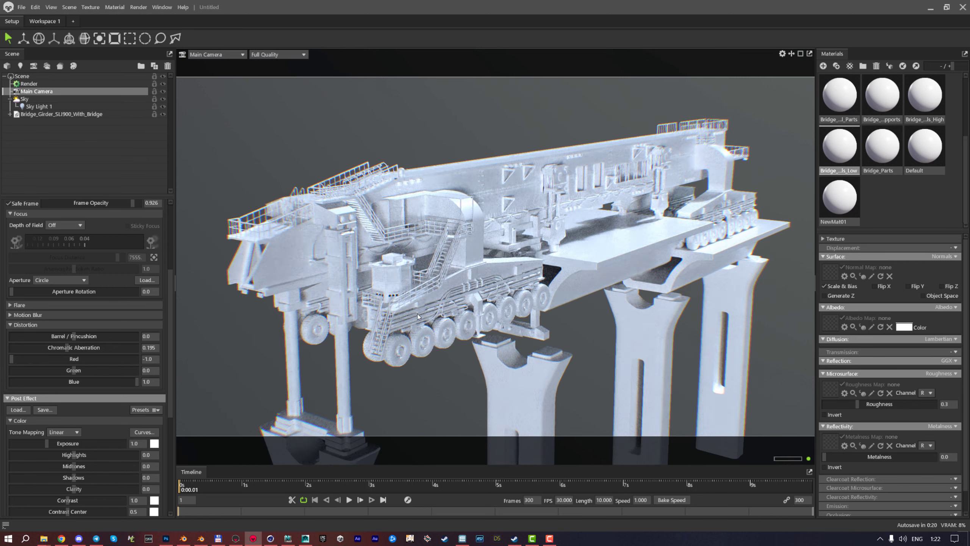
scroll(418, 313, up, 3)
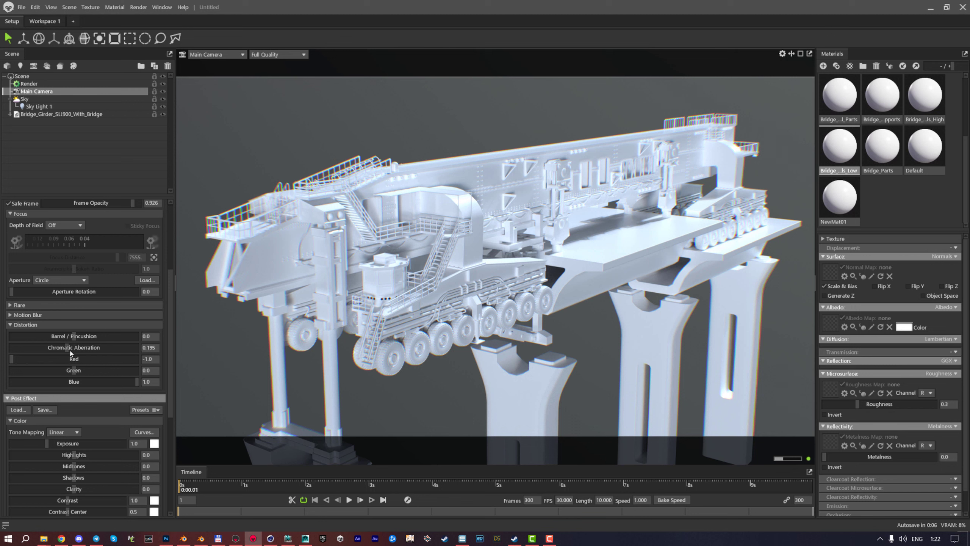
Tune chromatic aberration to 0.105 with Red -1.0 and Green -0.004, then collapse Distortion
drag(67, 347, 51, 347)
mouse_move(13, 355)
mouse_down()
mouse_move(21, 355)
mouse_move(2, 352)
mouse_up()
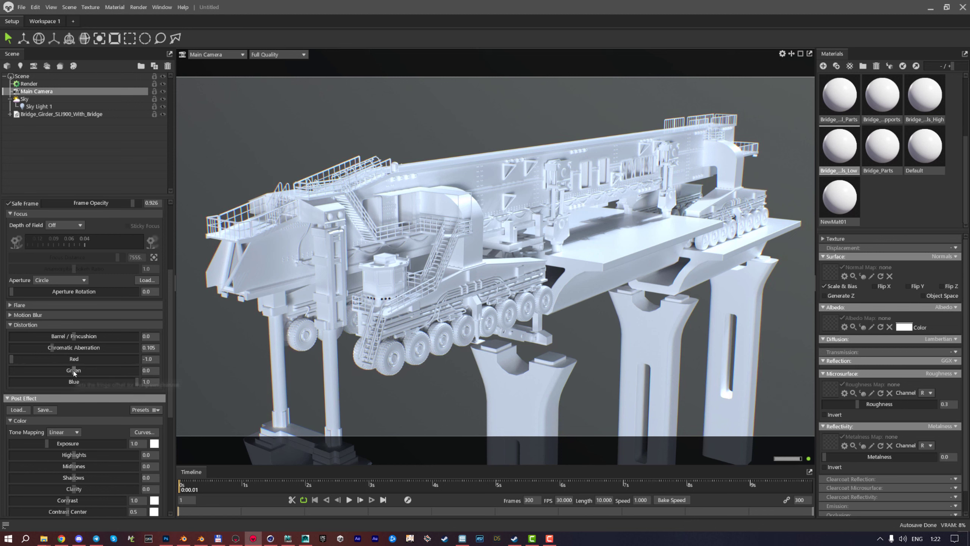
mouse_move(75, 372)
mouse_down()
mouse_move(105, 371)
mouse_move(4, 376)
mouse_move(23, 366)
mouse_move(92, 367)
mouse_move(75, 365)
mouse_up()
drag(72, 370, 74, 369)
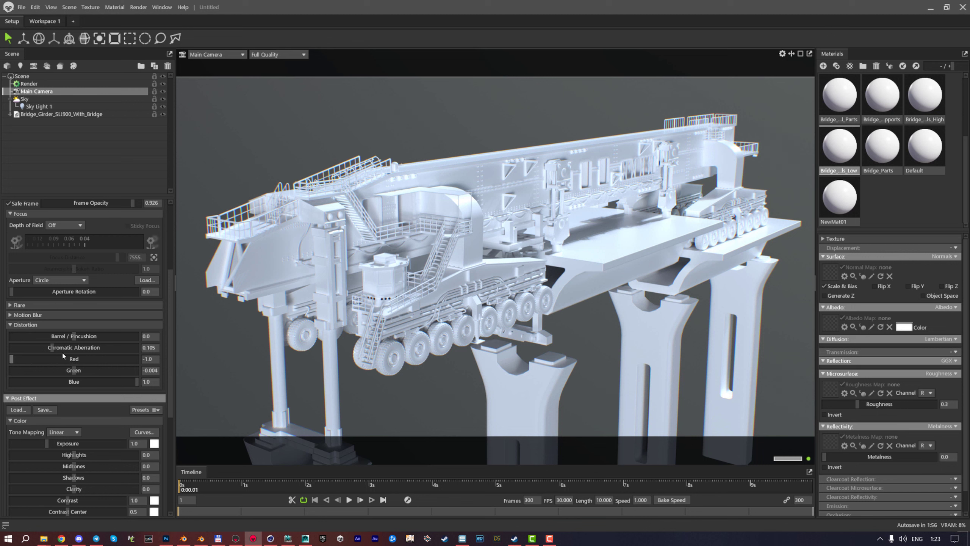
click(16, 325)
scroll(19, 348, down, 4)
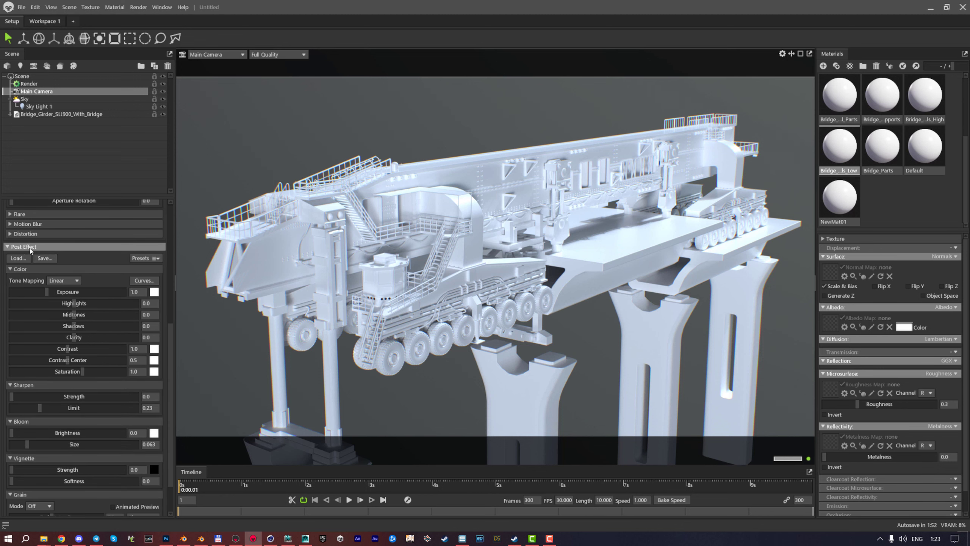
scroll(49, 305, down, 1)
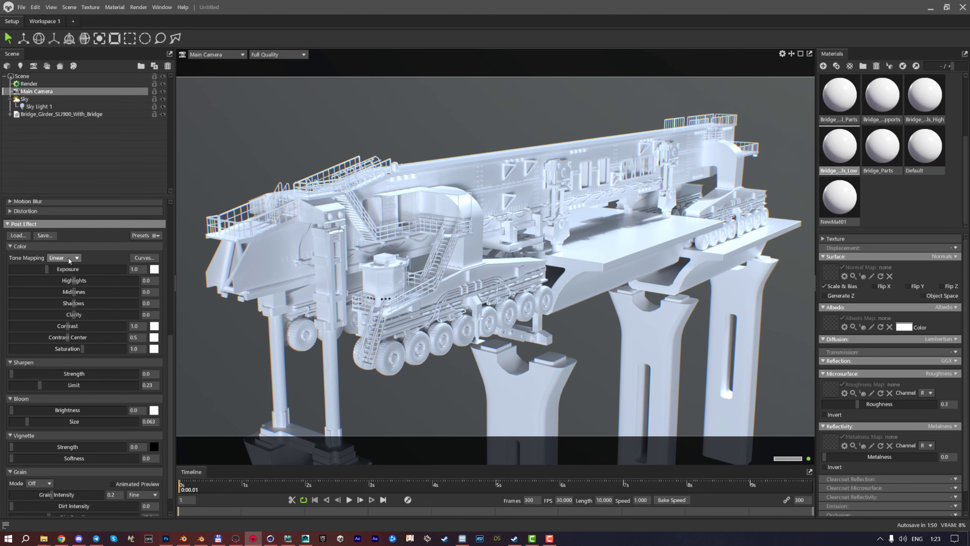
drag(168, 347, 176, 361)
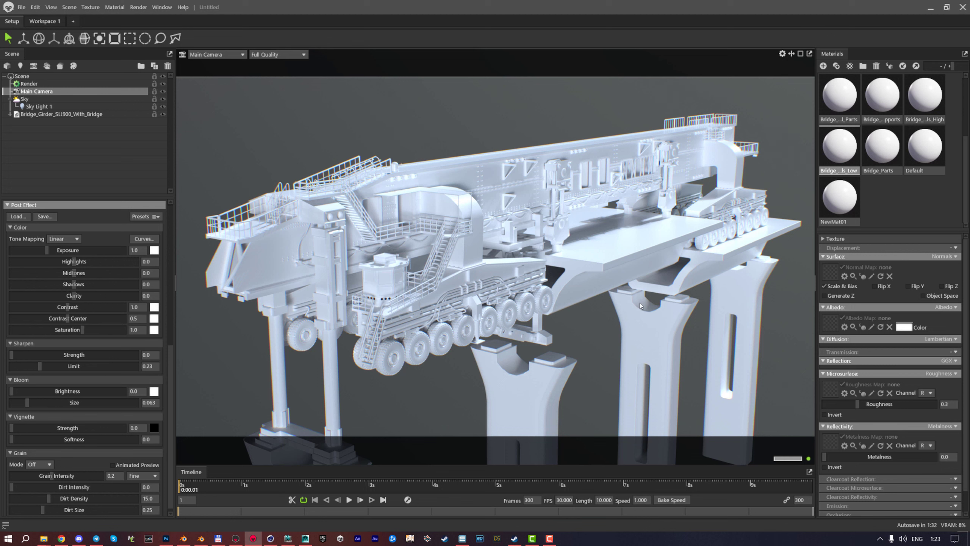
scroll(49, 493, down, 1)
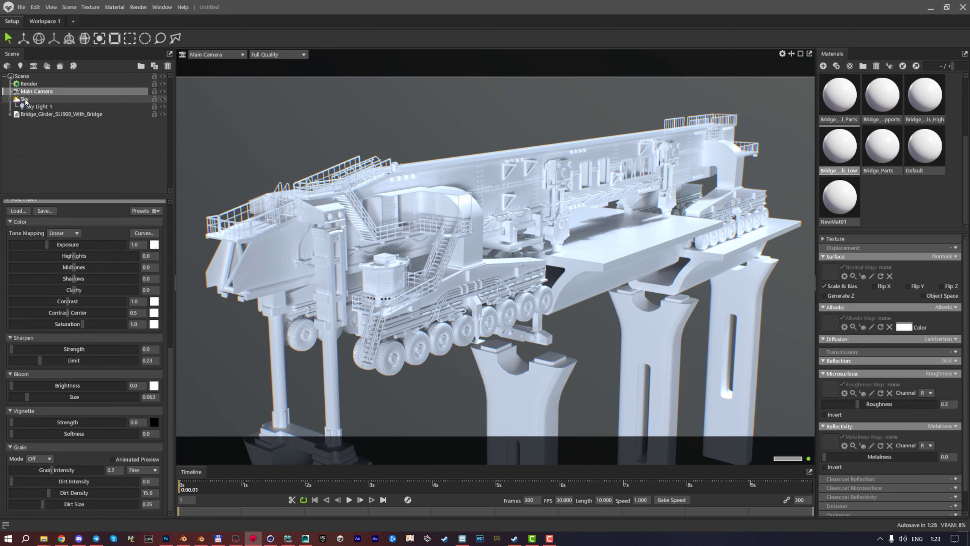
Check the Sky settings, pick the Sides material, and select a mesh part of the bridge model
click(25, 99)
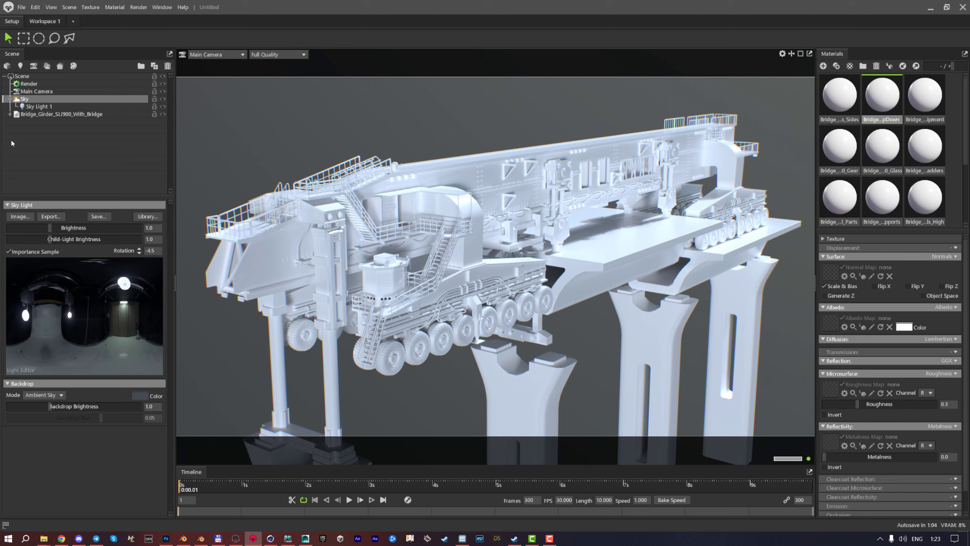
click(840, 109)
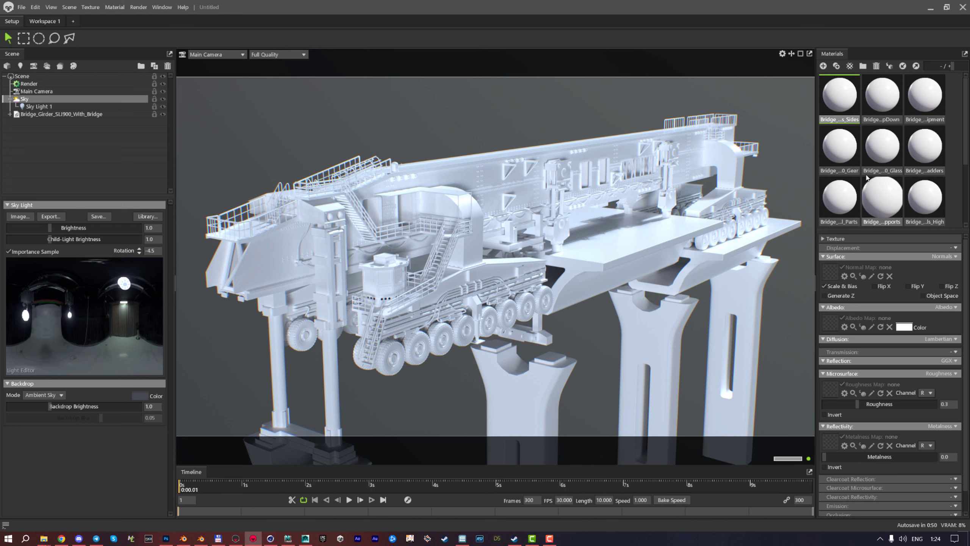
click(281, 252)
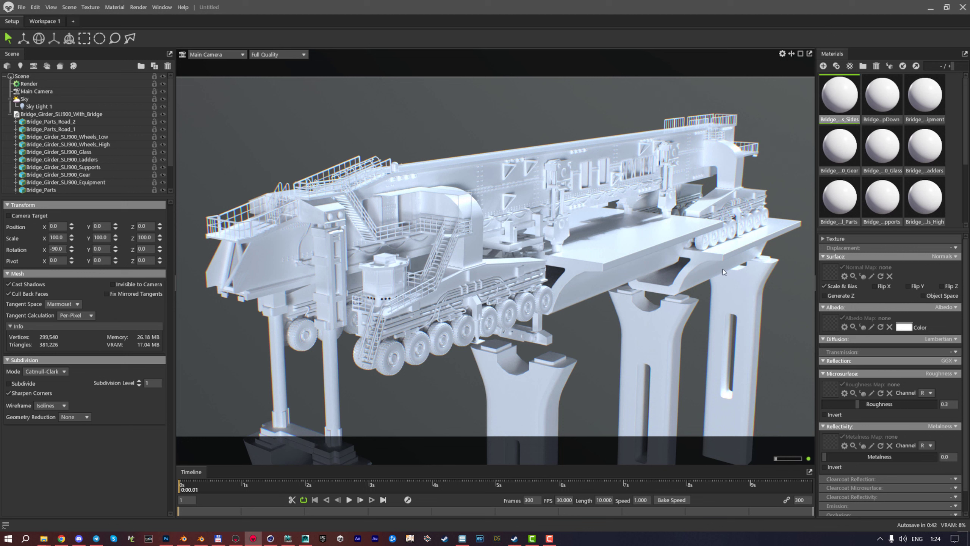
Select the road deck mesh Bridge_Parts_Road_2
click(587, 263)
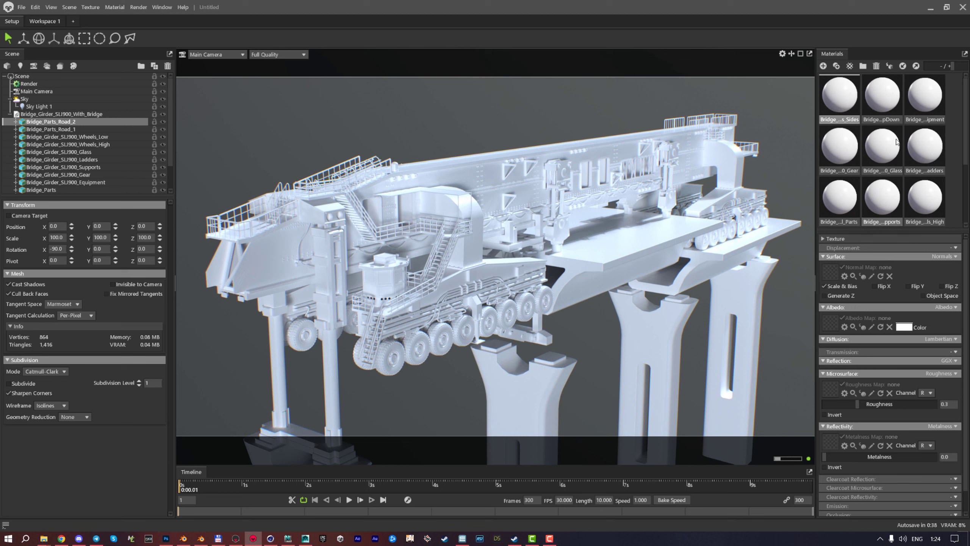
scroll(886, 136, down, 3)
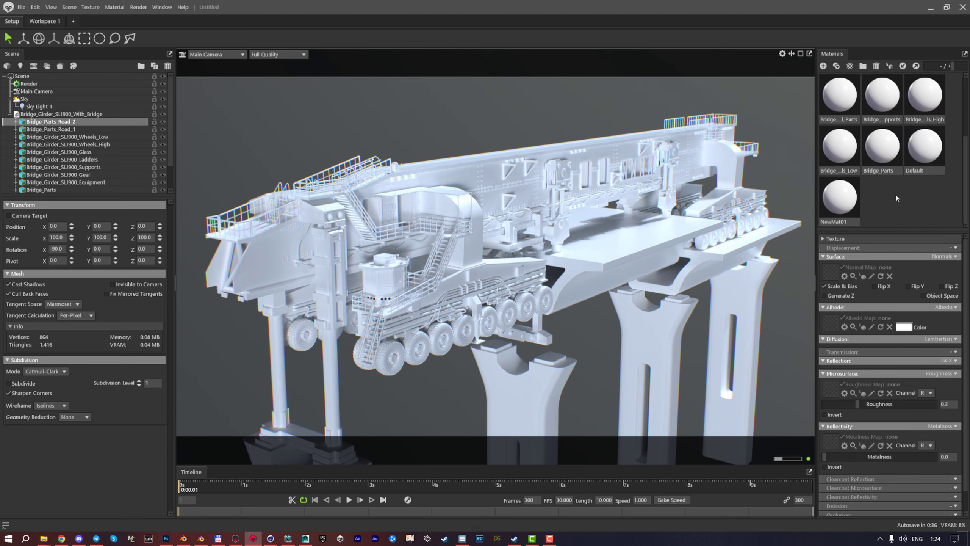
scroll(899, 203, up, 2)
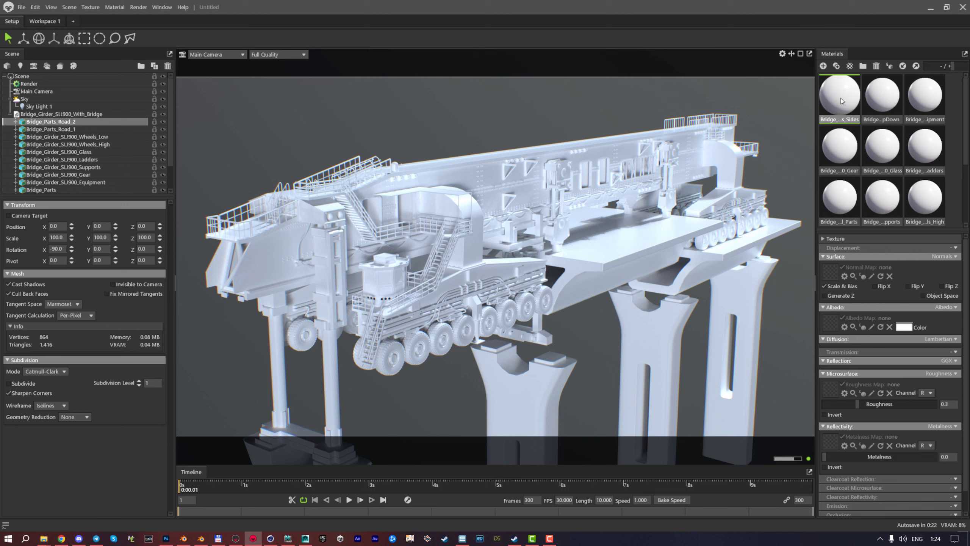
Rename the first material to J900_Corpus_Sides and browse for its albedo texture
double_click(837, 119)
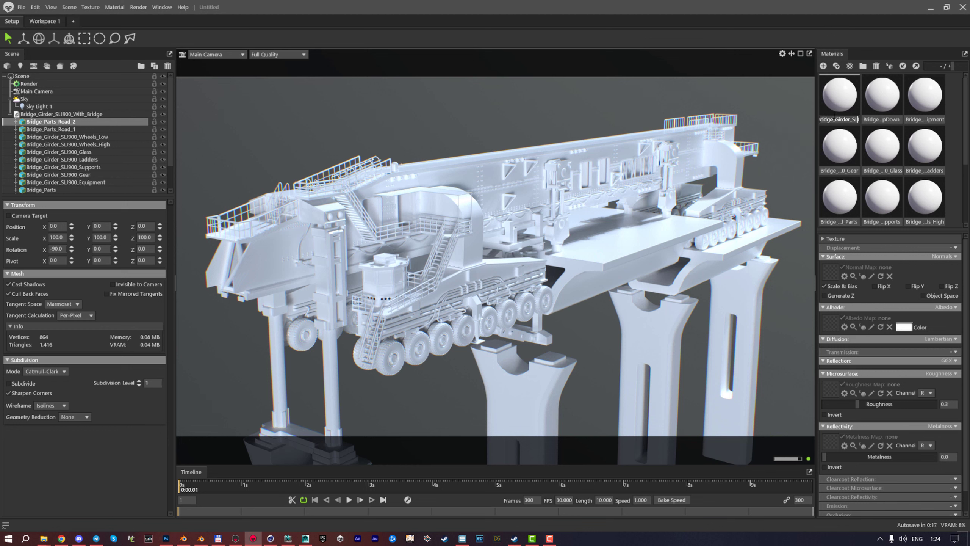
text(J900_Corpus_)
text(Sides)
click(834, 322)
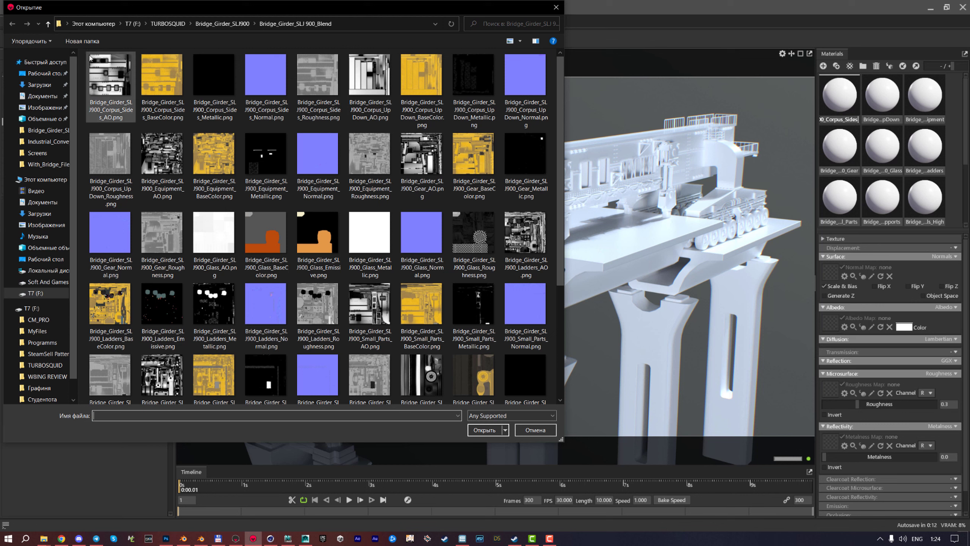
Load the Corpus_Sides BaseColor, Normal, Roughness and Metallic PNGs into the matching map slots
click(157, 73)
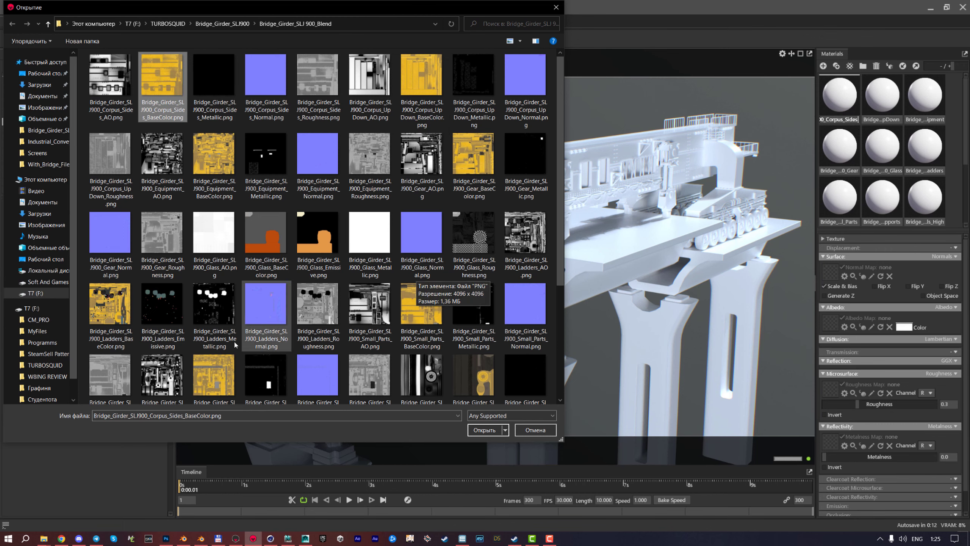
double_click(158, 86)
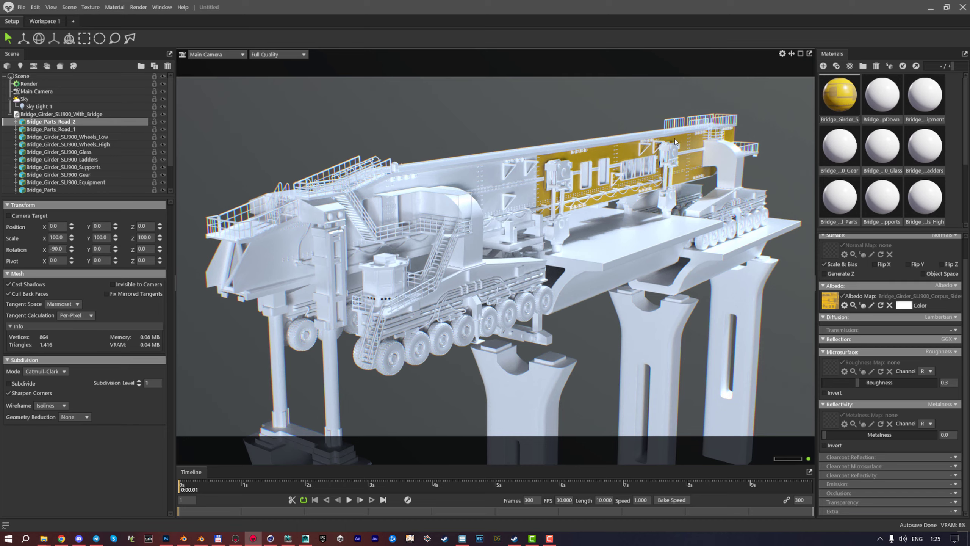
click(830, 250)
click(260, 85)
double_click(259, 85)
click(829, 368)
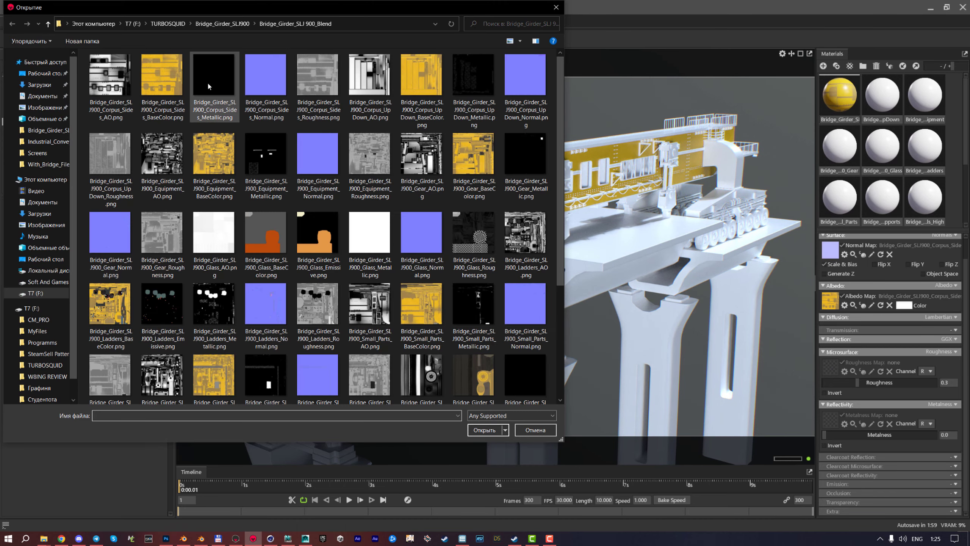
double_click(319, 87)
click(830, 420)
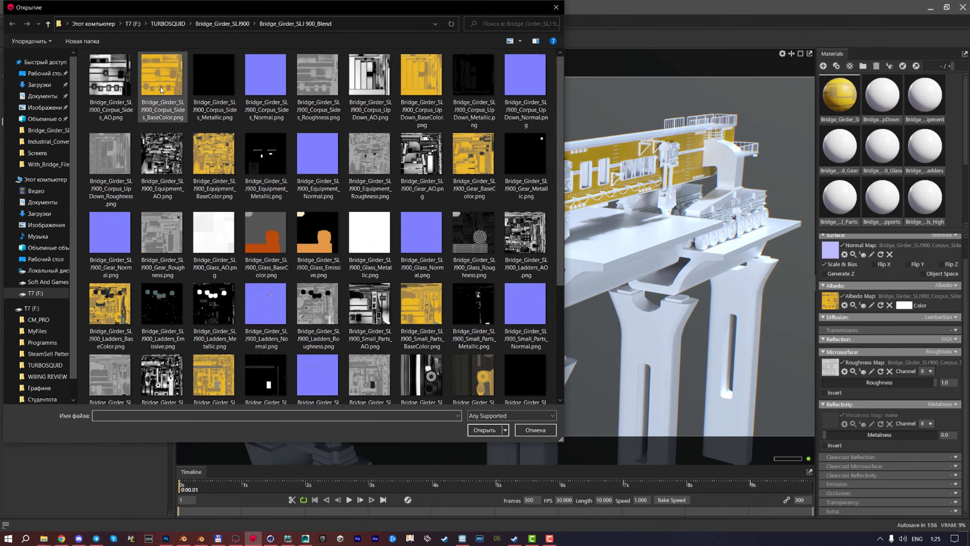
double_click(214, 76)
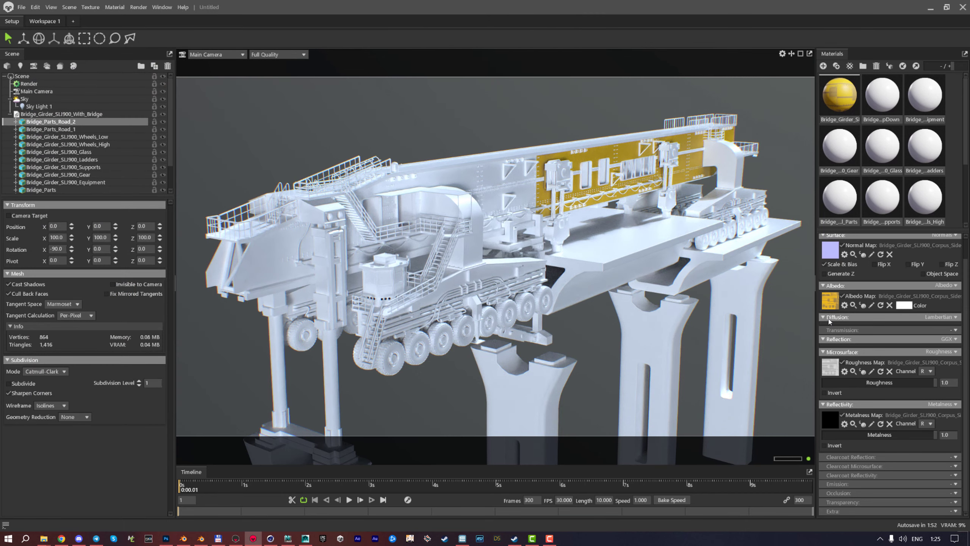
Set the Corpus_Sides material's Occlusion mode to Occlusion, after briefly switching it back to None
click(956, 493)
click(930, 511)
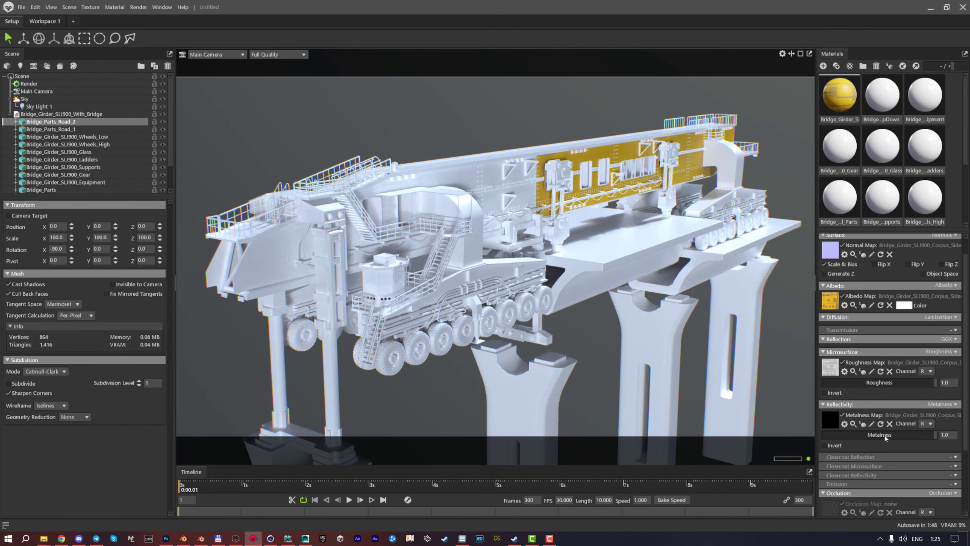
scroll(854, 388, down, 3)
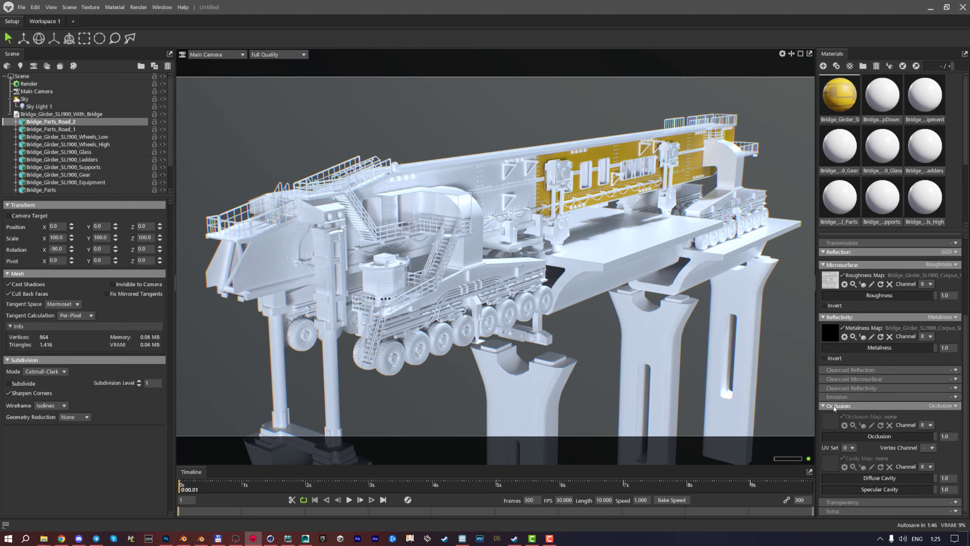
click(935, 406)
click(935, 412)
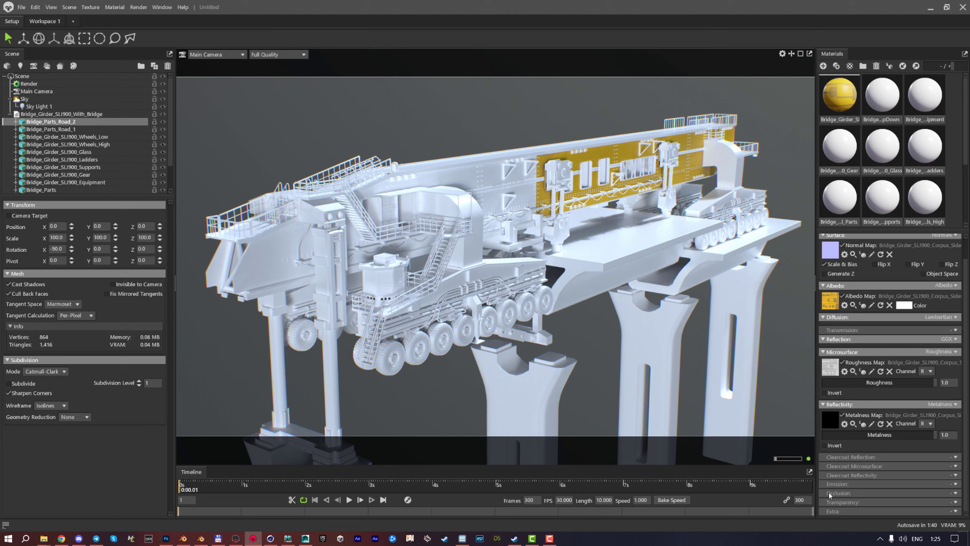
click(956, 494)
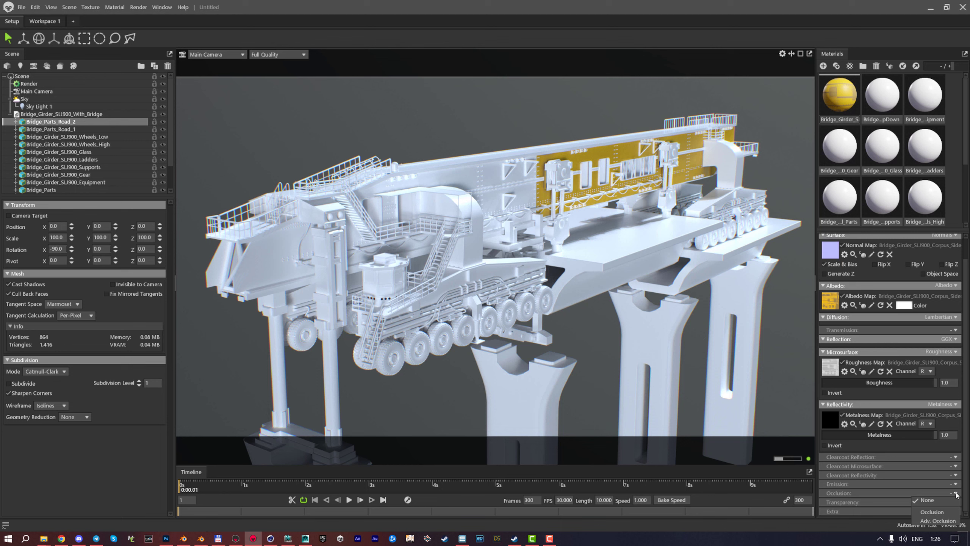
click(936, 512)
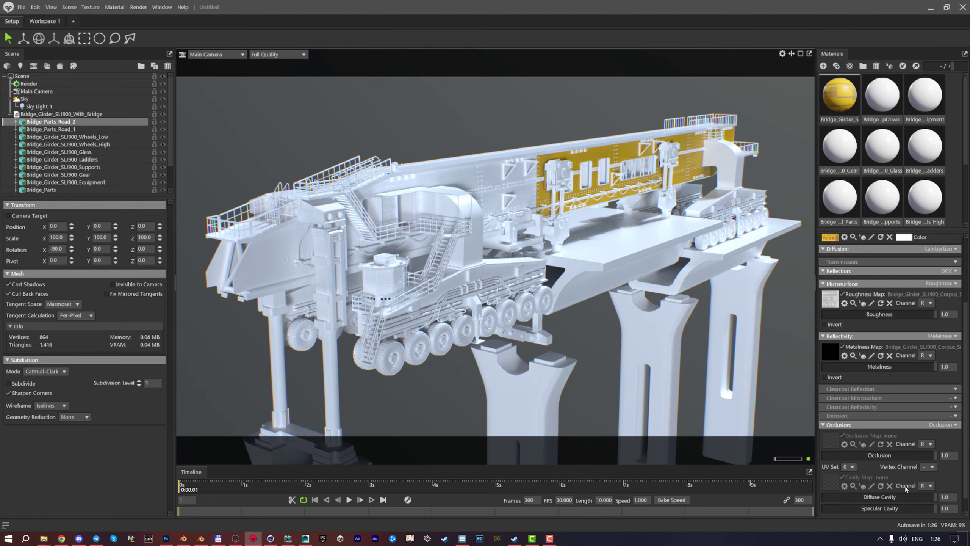
Load the Corpus_Sides_AO texture as the occlusion map and add a cavity map
click(826, 443)
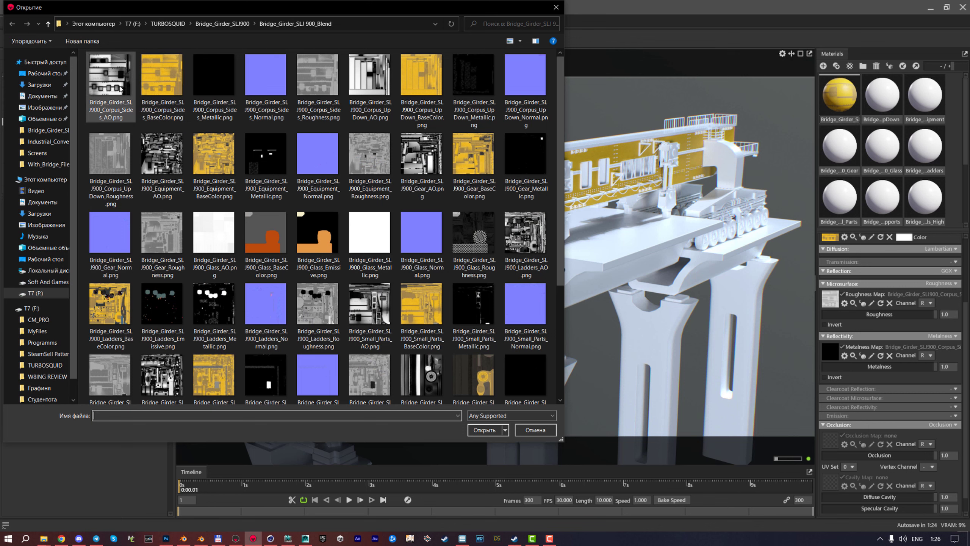
click(113, 82)
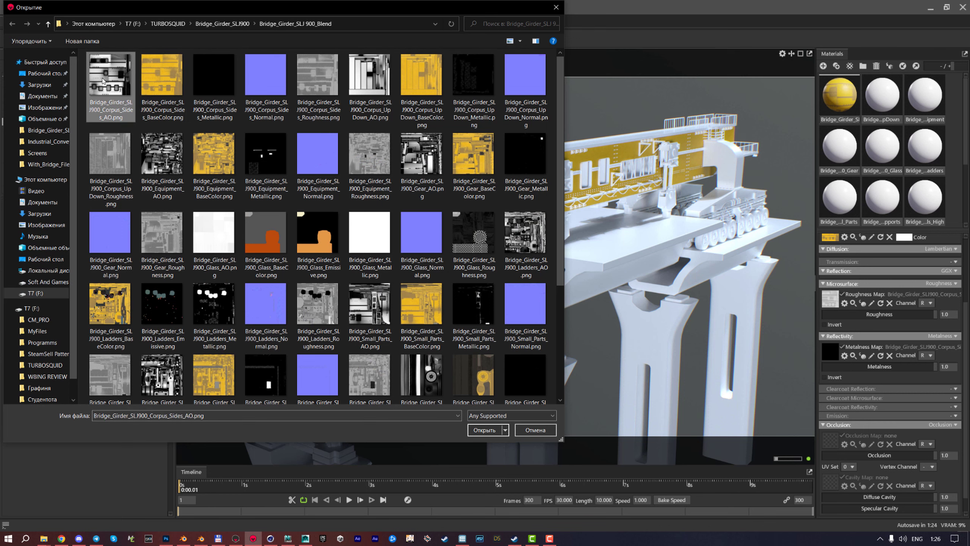
double_click(107, 83)
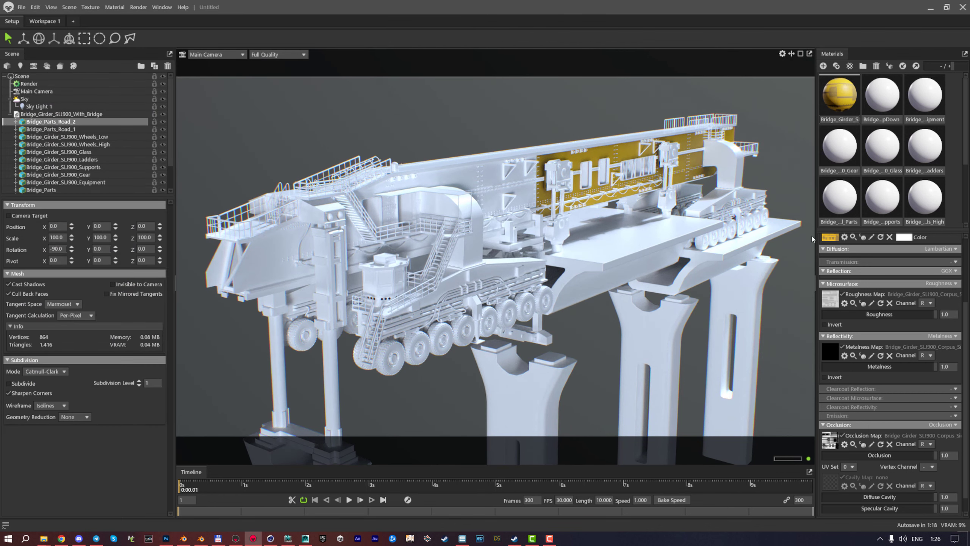
click(831, 485)
double_click(110, 87)
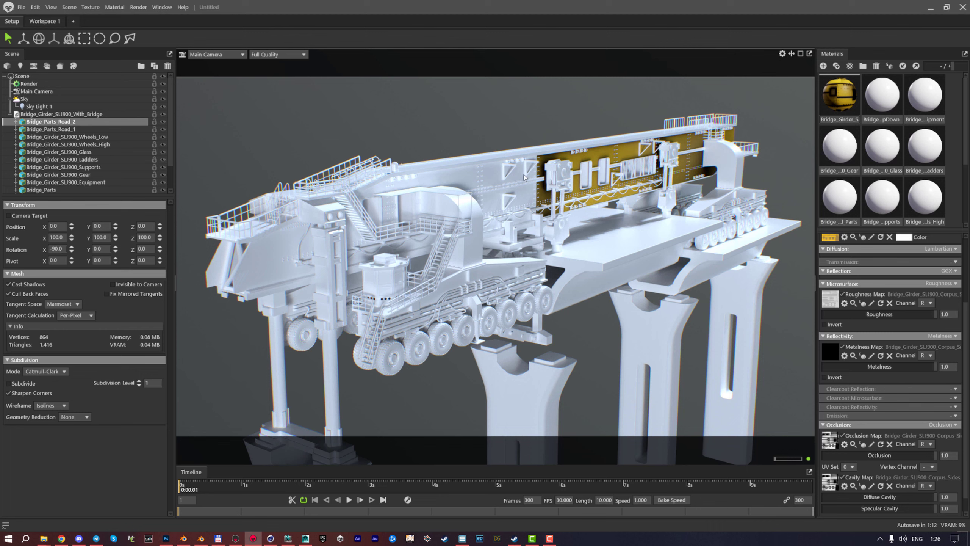
Lower Diffuse Cavity to 0.17 and drop occlusion strength to about 0.67
drag(926, 495, 852, 496)
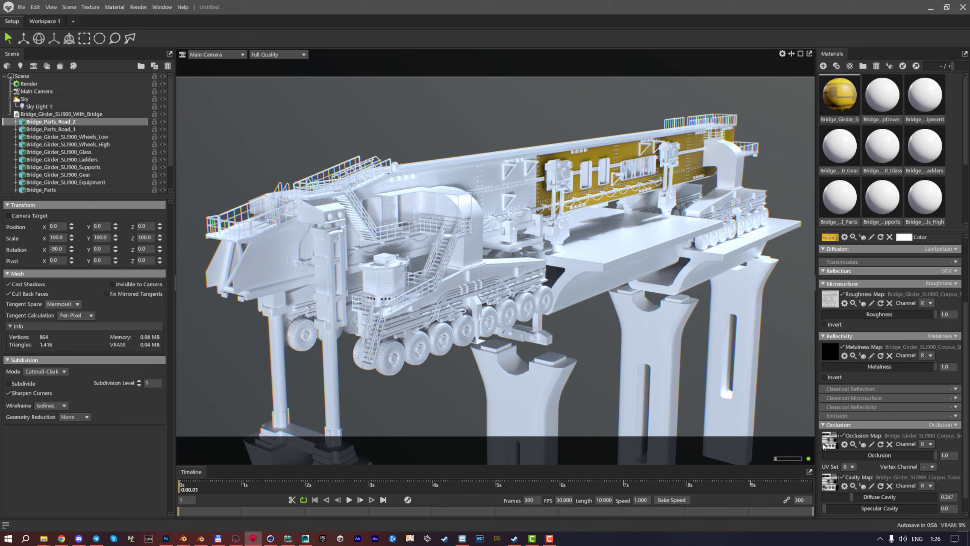
drag(851, 497, 843, 497)
drag(920, 456, 837, 444)
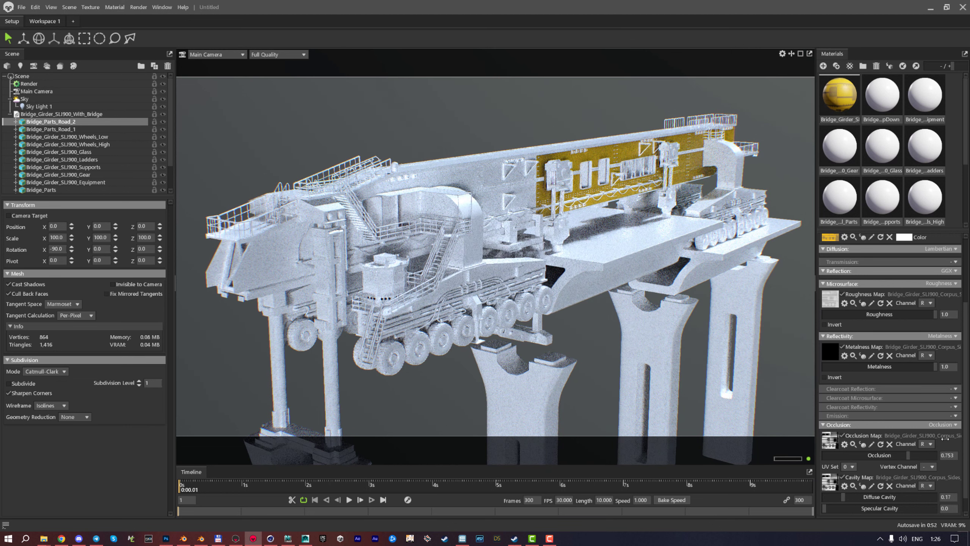
key(ctrl+z)
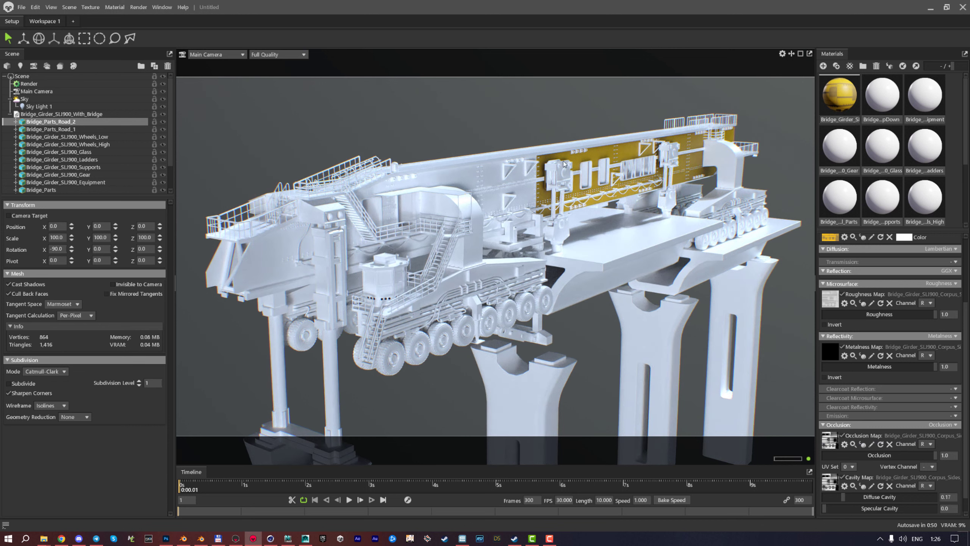
drag(922, 453, 899, 448)
Undo the occlusion strength back to 1.0 and review the Corpus_Sides material settings
key(ctrl+z)
scroll(878, 398, down, 1)
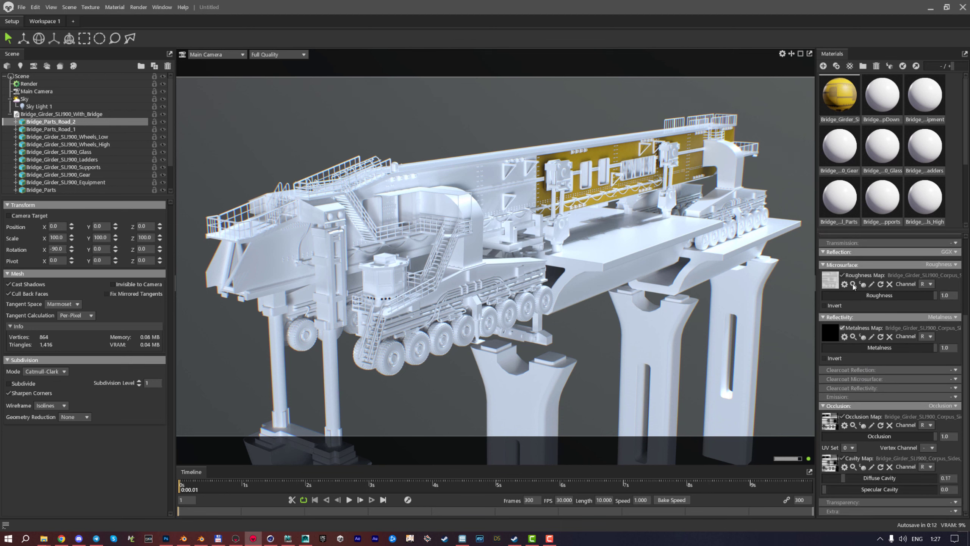
scroll(848, 305, up, 3)
scroll(853, 283, up, 2)
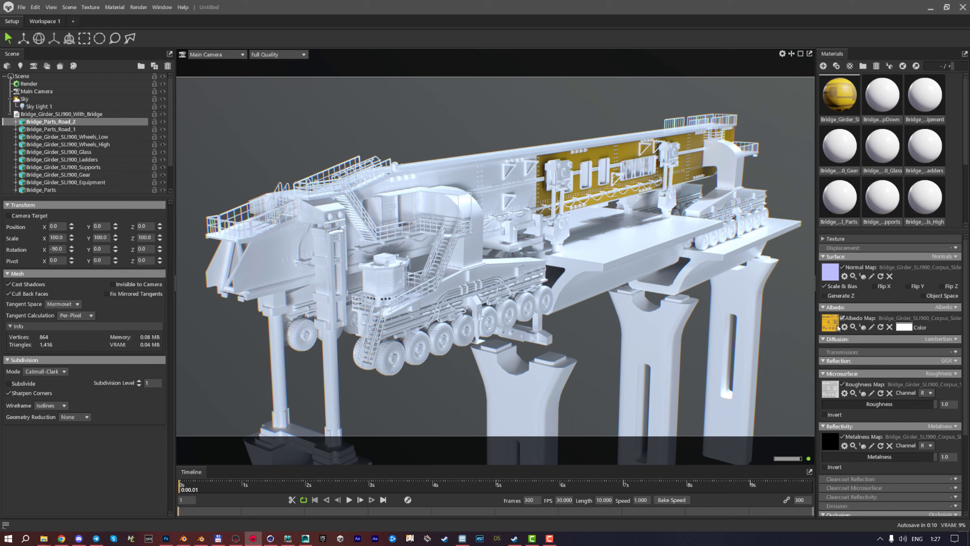
scroll(830, 378, down, 3)
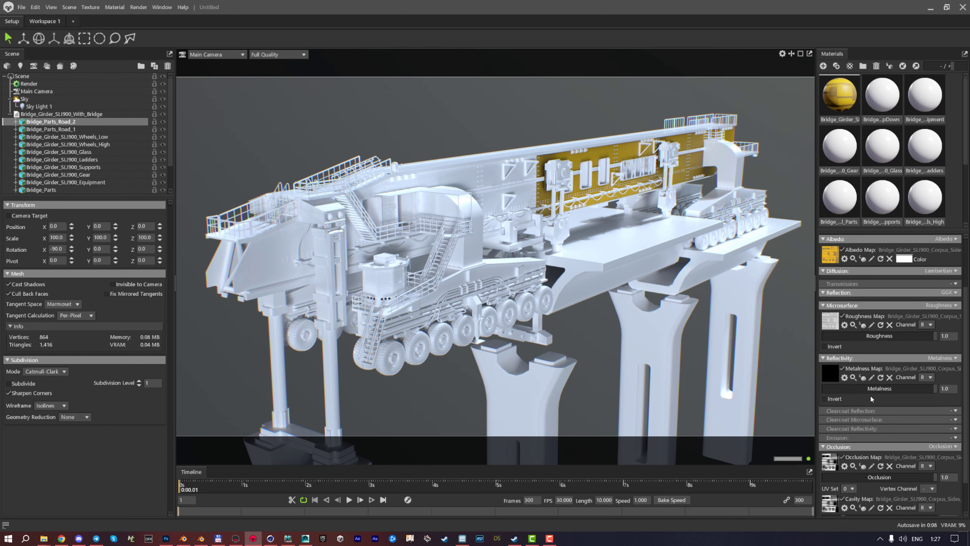
scroll(846, 368, down, 2)
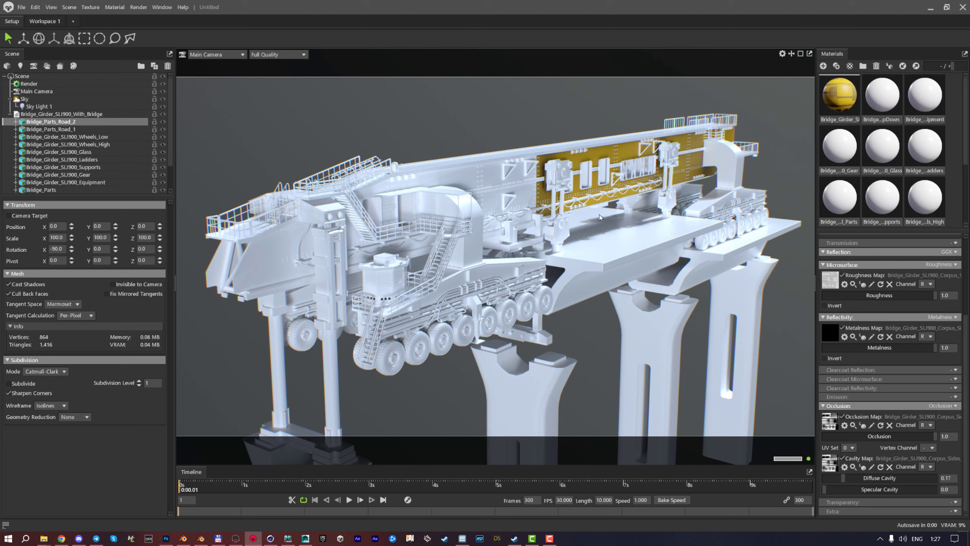
click(942, 320)
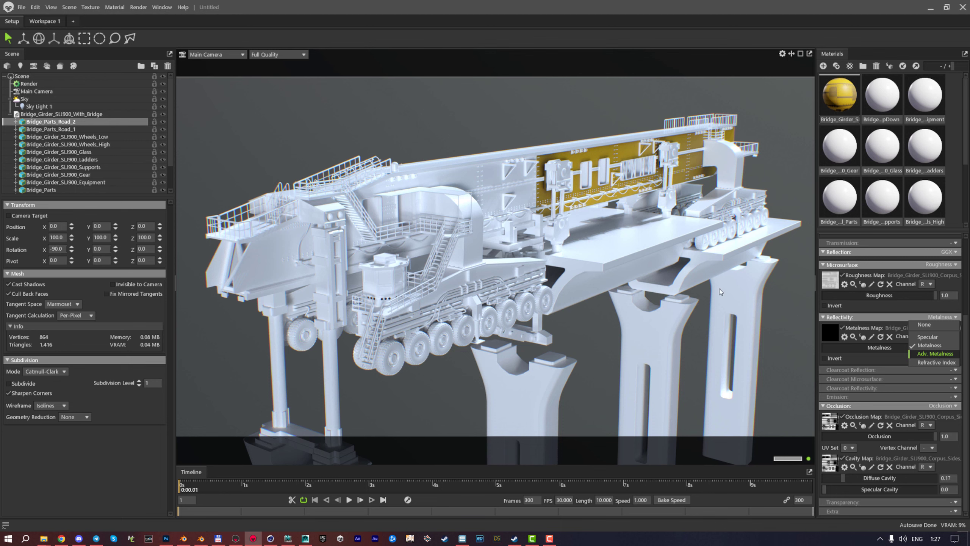
key(Return)
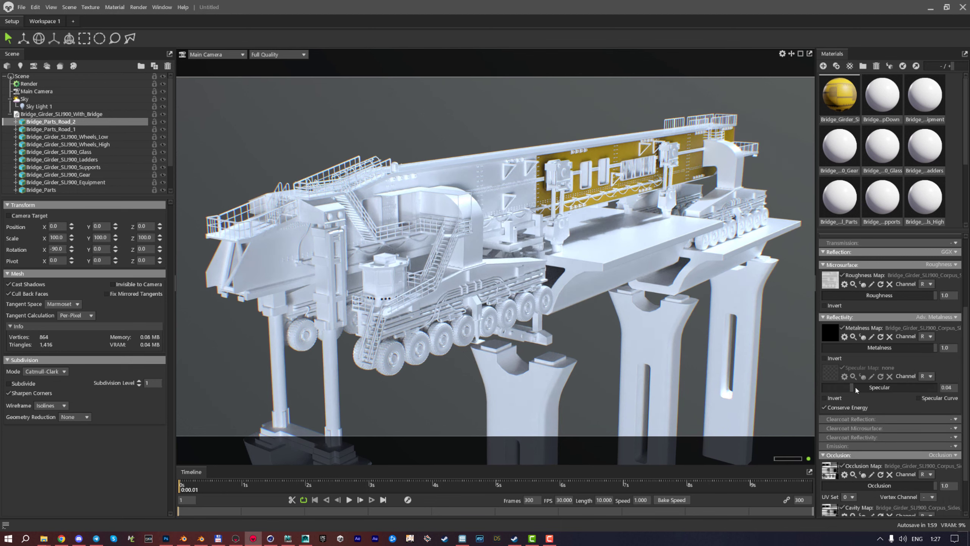
mouse_move(854, 384)
mouse_down()
mouse_move(905, 381)
mouse_move(871, 380)
mouse_up()
drag(929, 388, 851, 388)
double_click(596, 200)
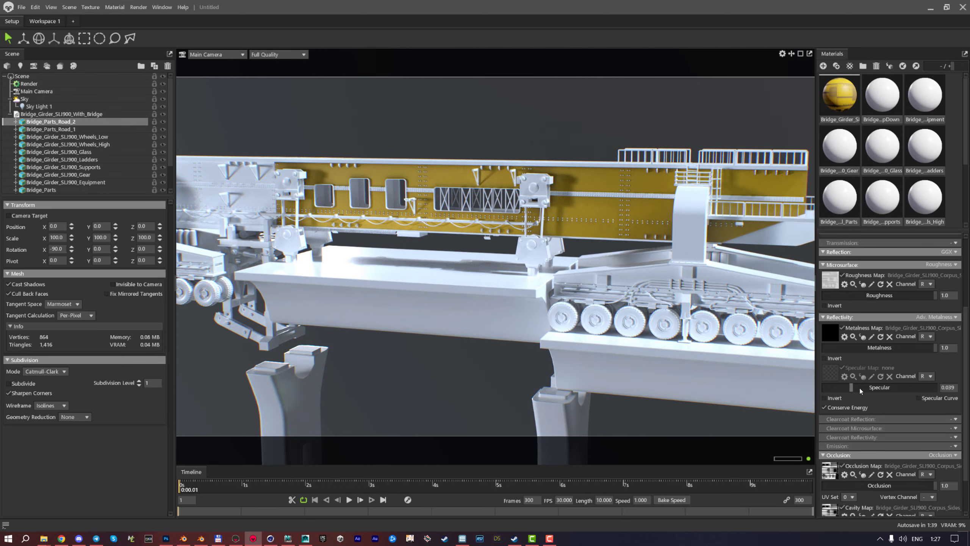
drag(859, 387, 764, 356)
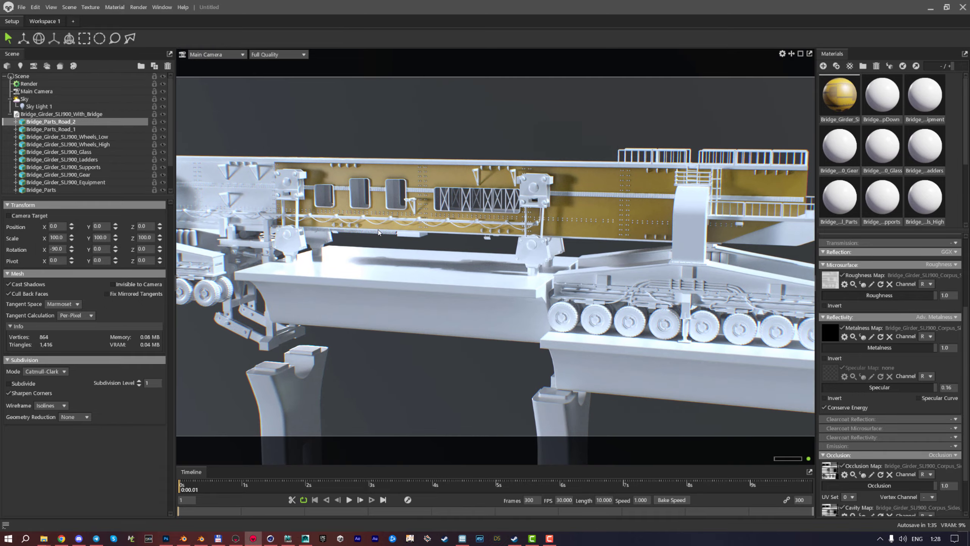
drag(379, 232, 192, 101)
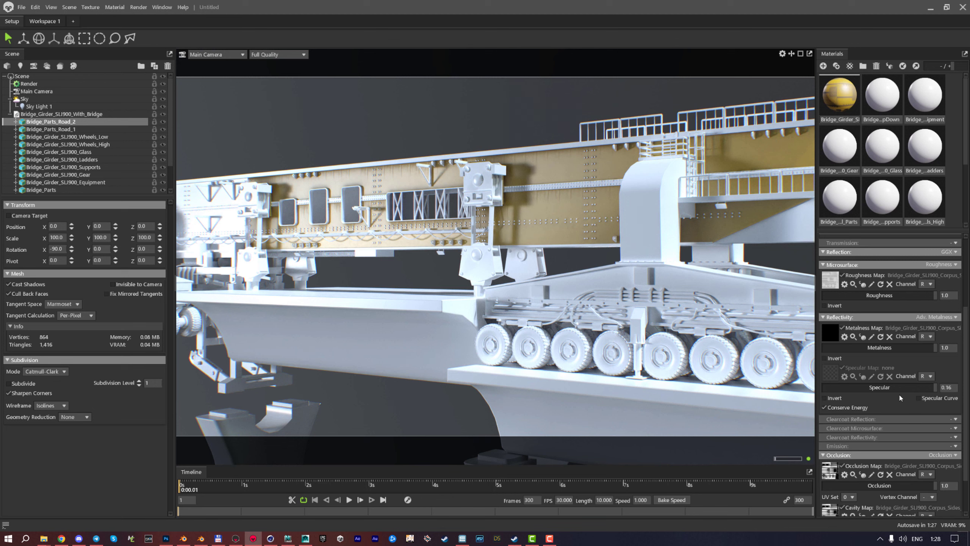
drag(903, 387, 825, 388)
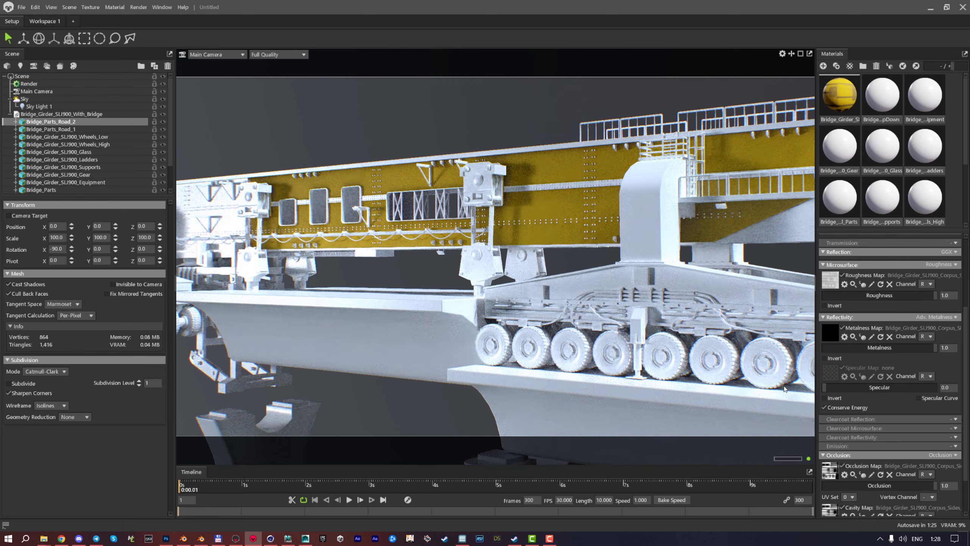
mouse_move(328, 215)
mouse_down()
mouse_move(340, 203)
mouse_move(324, 225)
mouse_move(334, 210)
mouse_up()
click(935, 318)
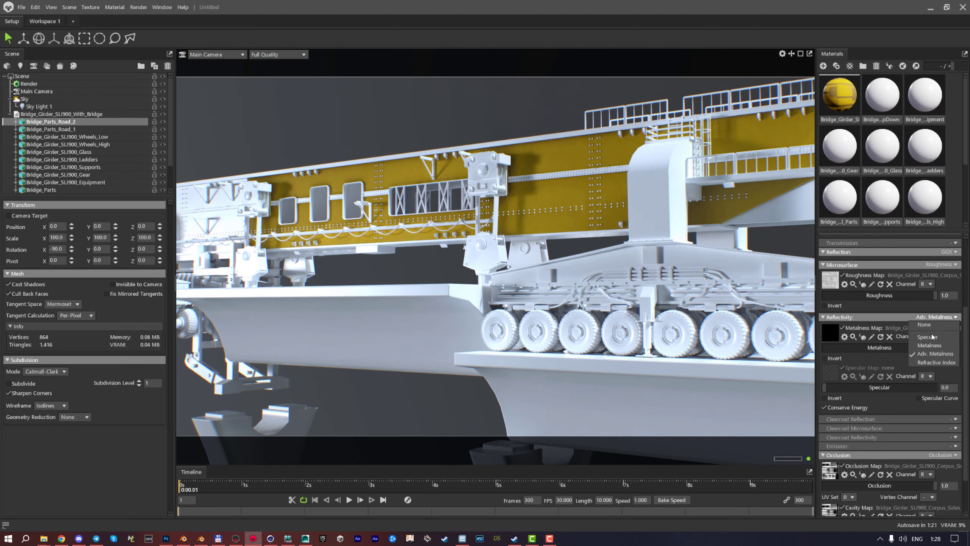
click(929, 345)
drag(325, 153, 337, 147)
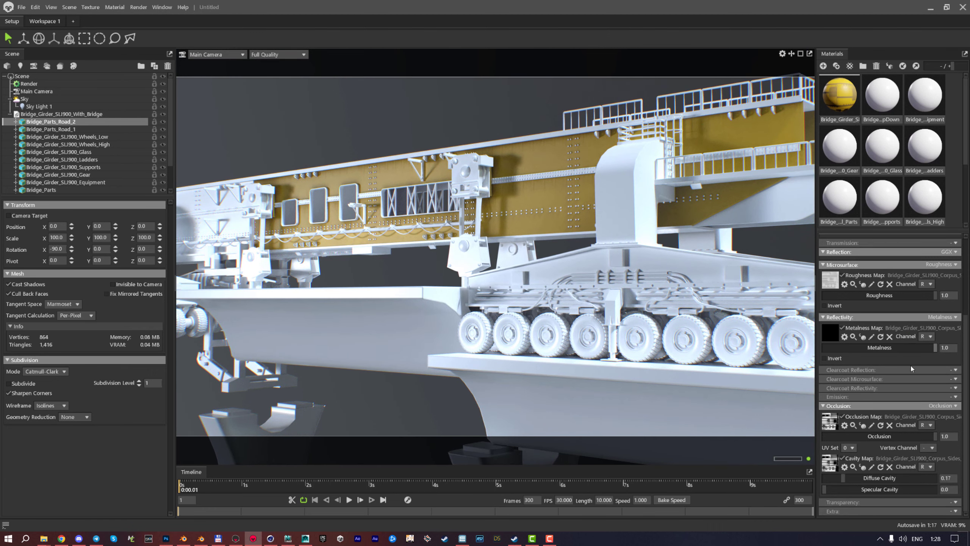
Orbit to a side-on view of the girder and enable Flip Y on the normal map
drag(804, 329, 810, 331)
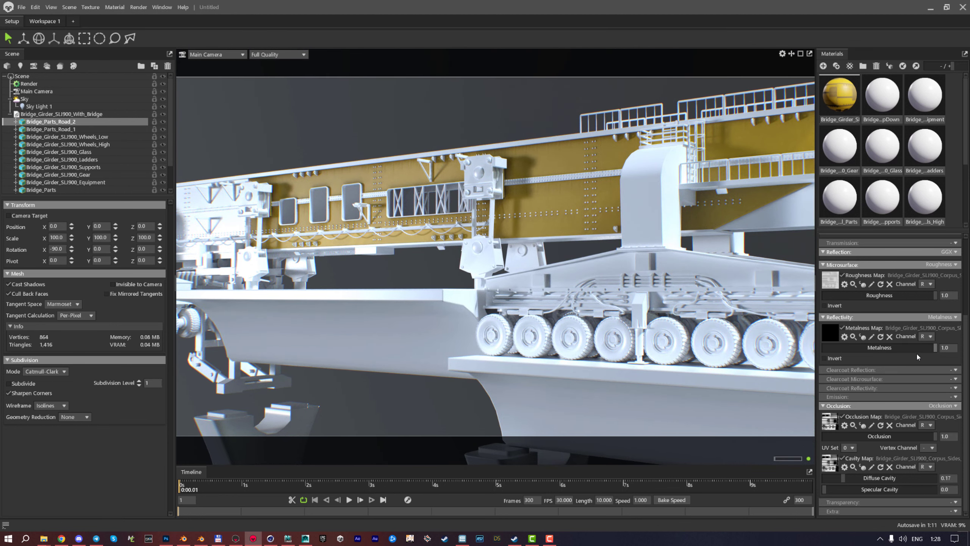
scroll(900, 346, up, 5)
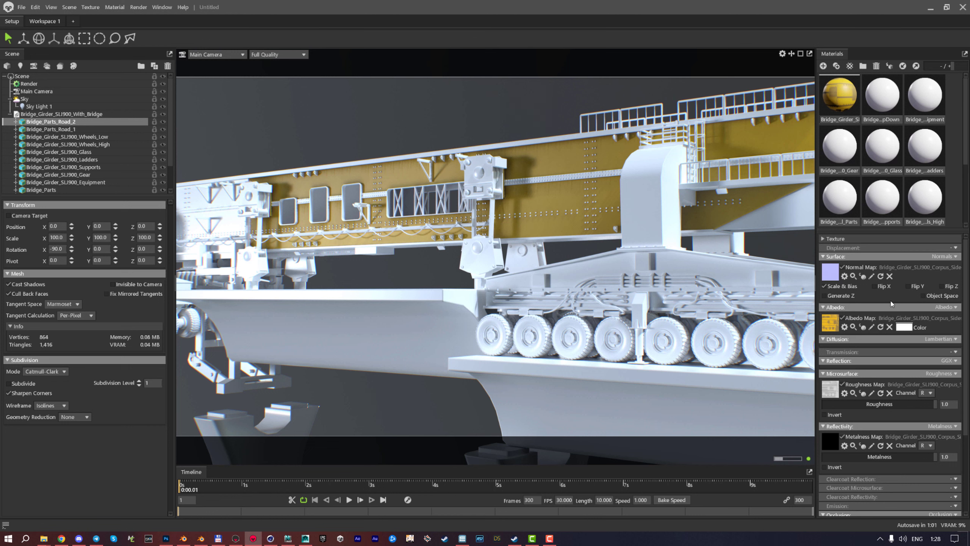
drag(507, 190, 434, 206)
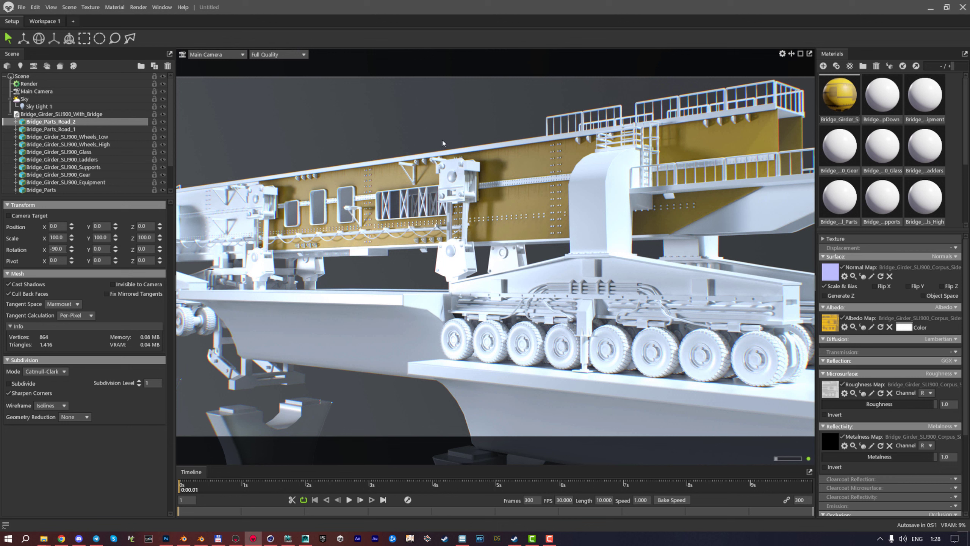
drag(474, 141, 400, 161)
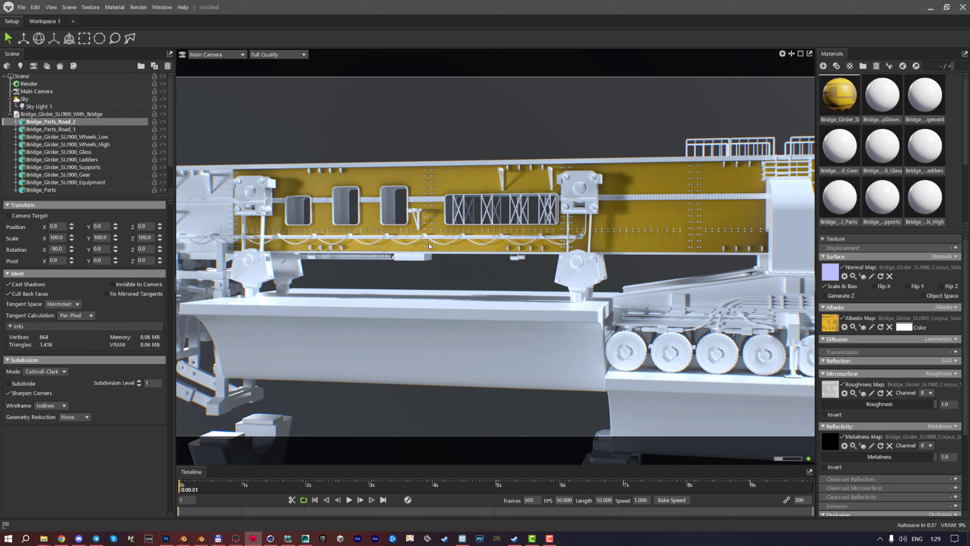
click(909, 286)
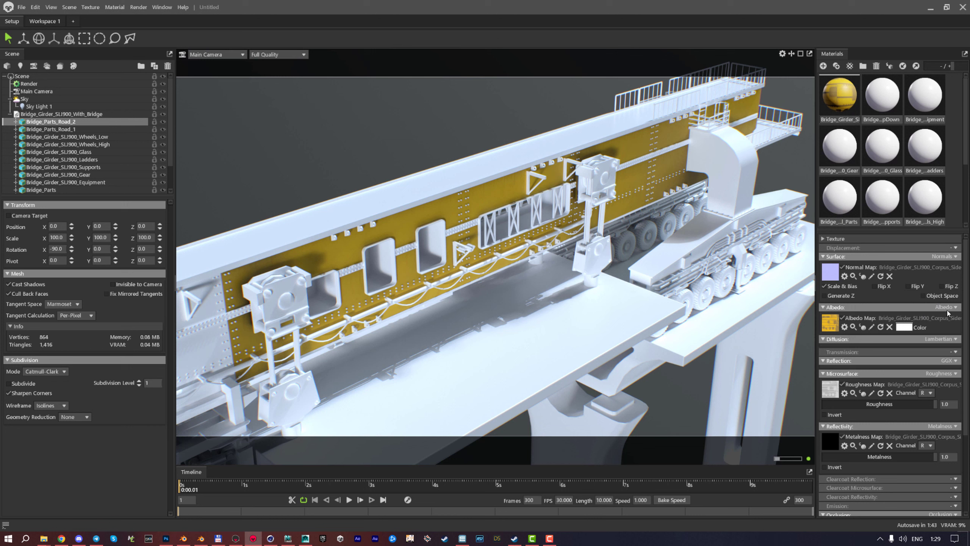
Check the albedo texture's sRGB and mipmap options, leaving sRGB on
click(844, 327)
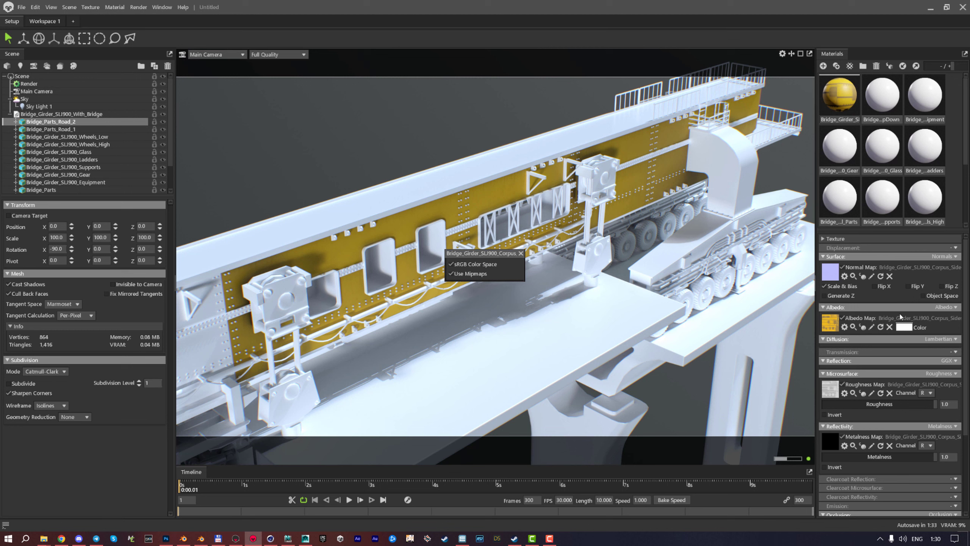
click(451, 264)
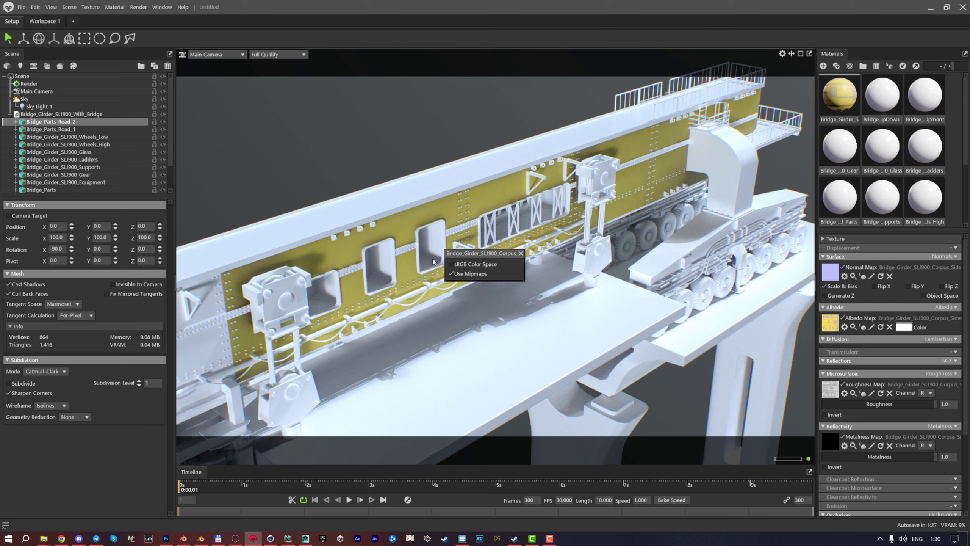
click(451, 264)
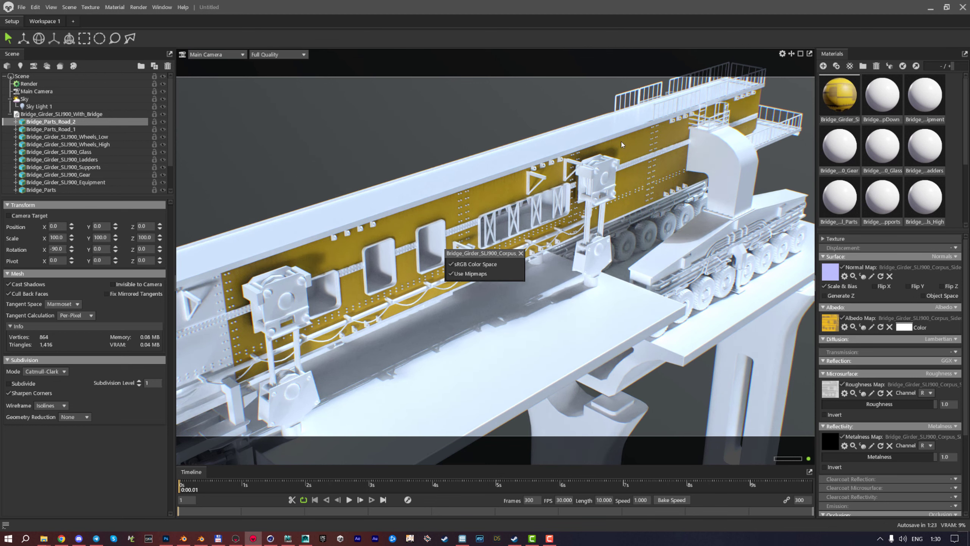
click(521, 253)
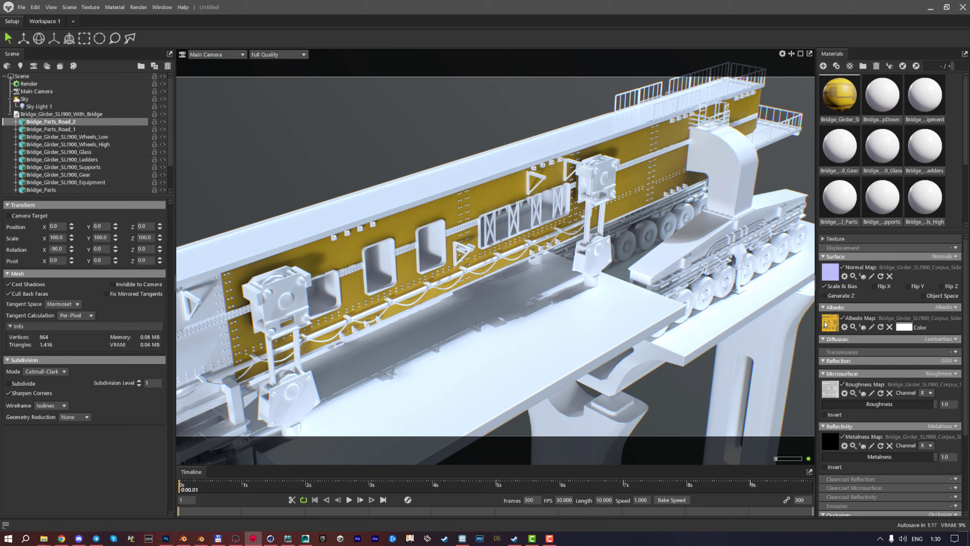
click(844, 326)
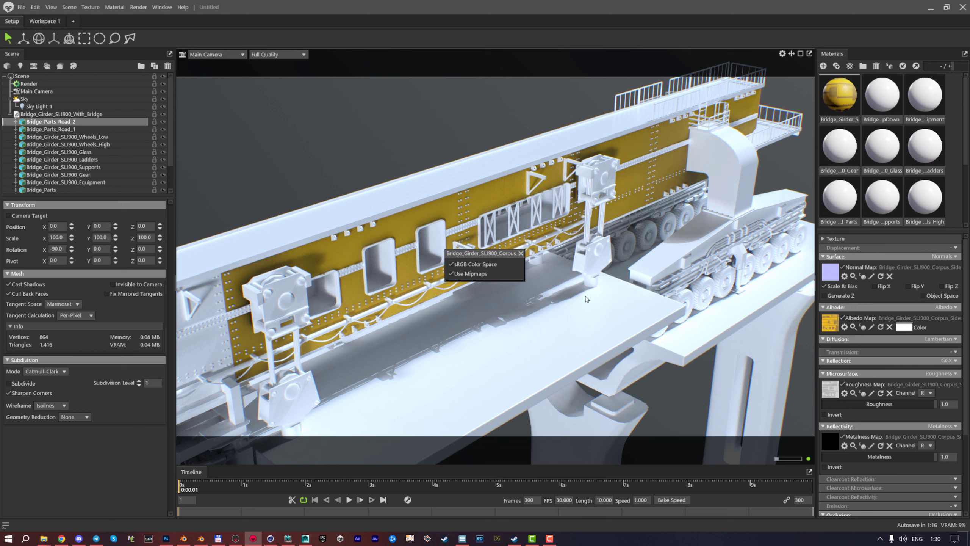
click(521, 253)
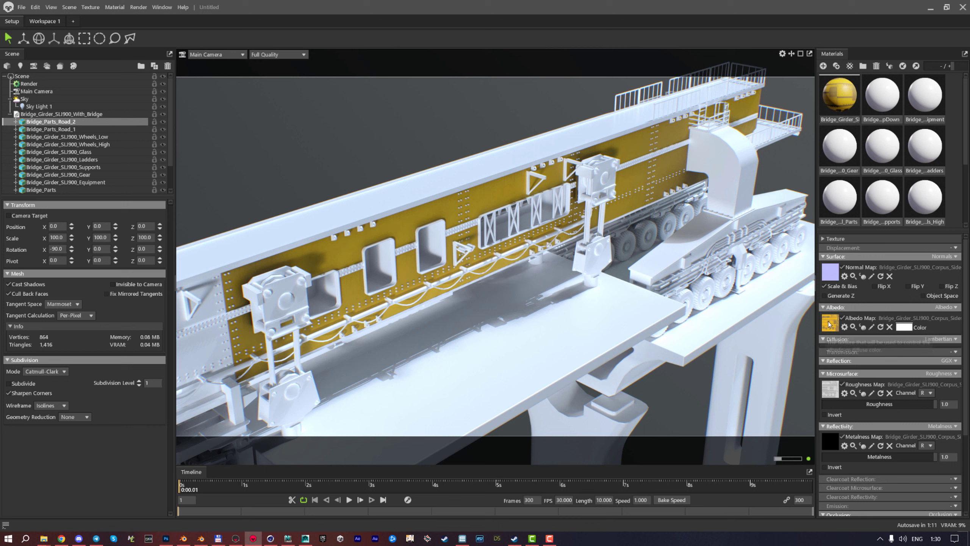
click(844, 326)
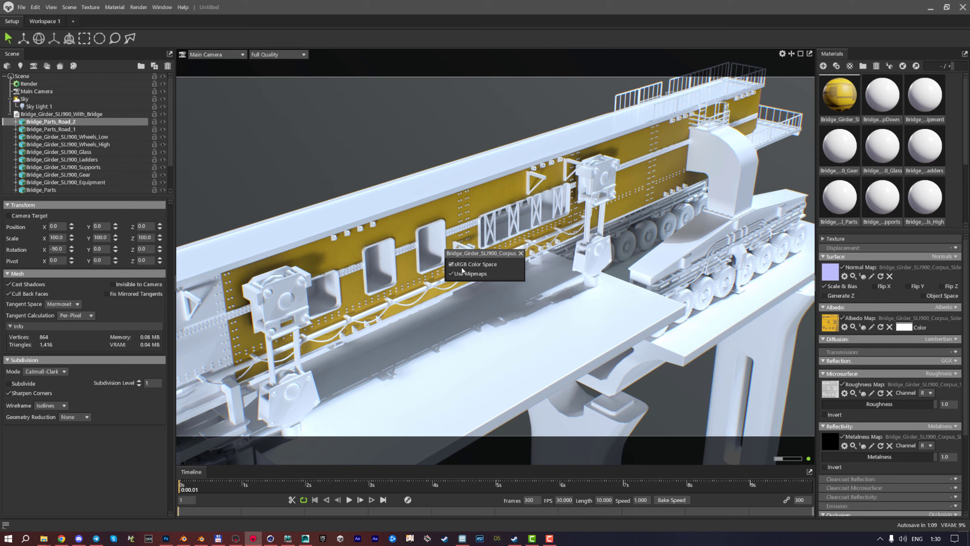
click(521, 254)
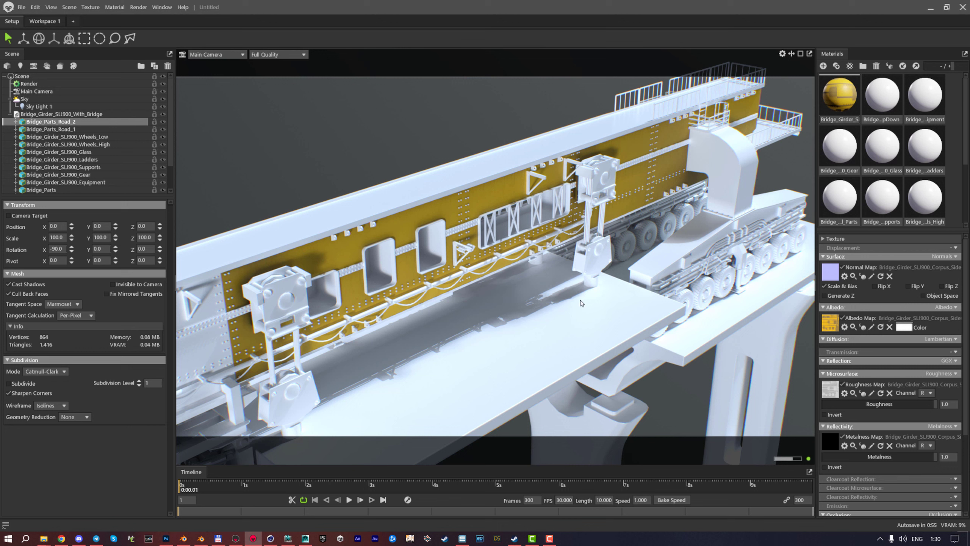
Orbit along the girder's side and keep Transmission set to None
drag(404, 275, 476, 236)
drag(478, 266, 515, 295)
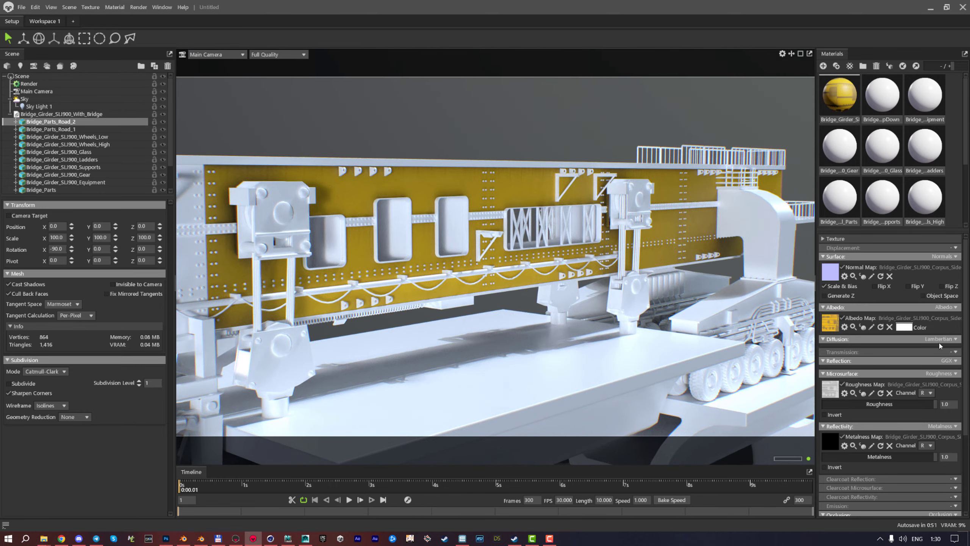
click(956, 351)
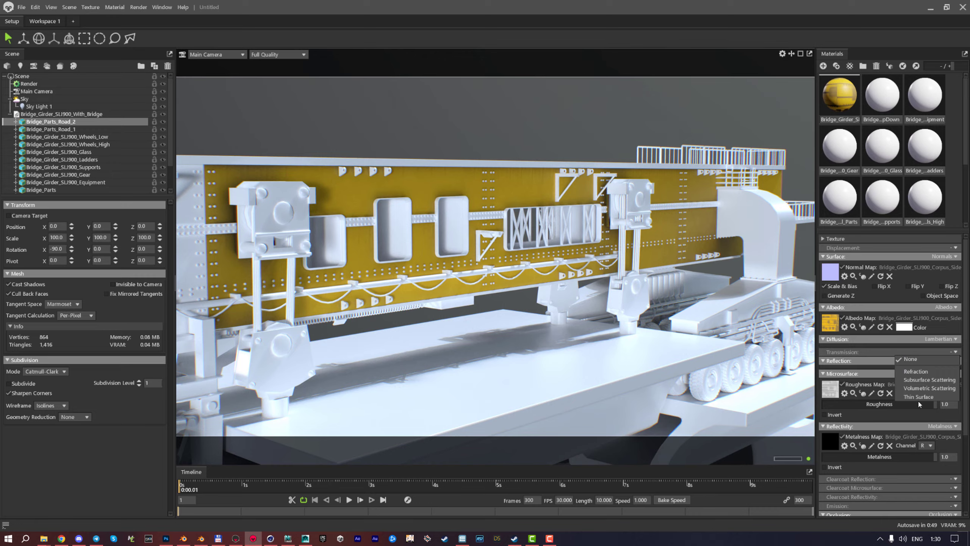
click(420, 260)
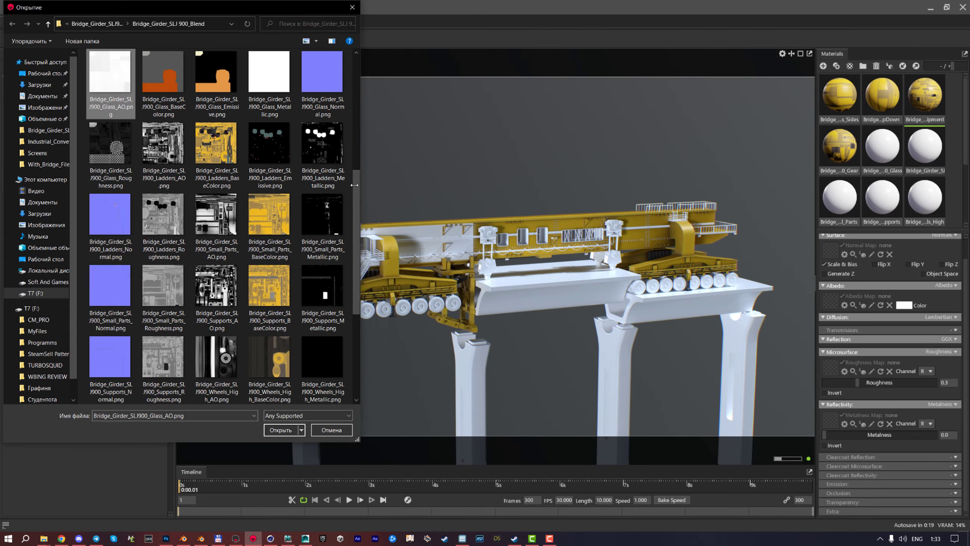
Scroll through the Bridge_Girder texture PNGs in the Open dialog
scroll(355, 185, up, 5)
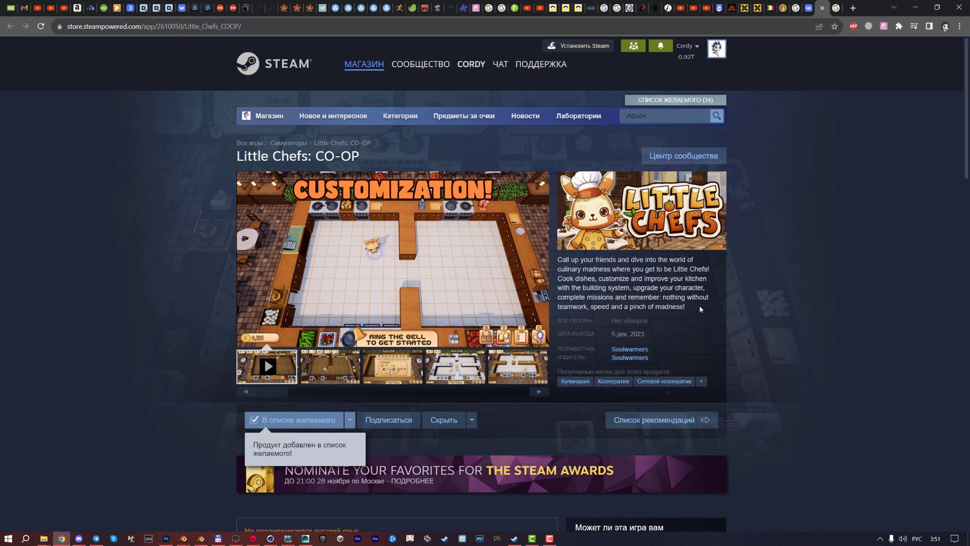
scroll(139, 294, down, 1)
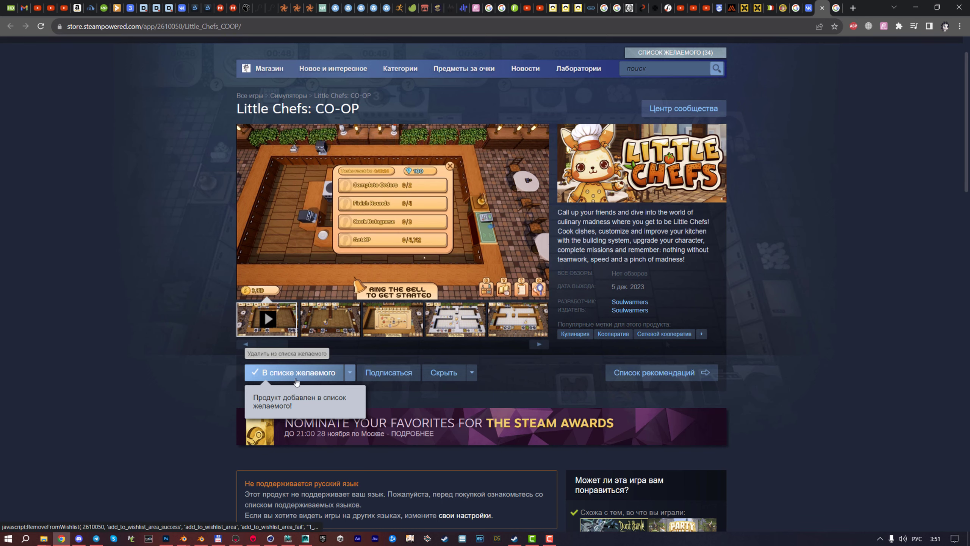
scroll(141, 325, down, 3)
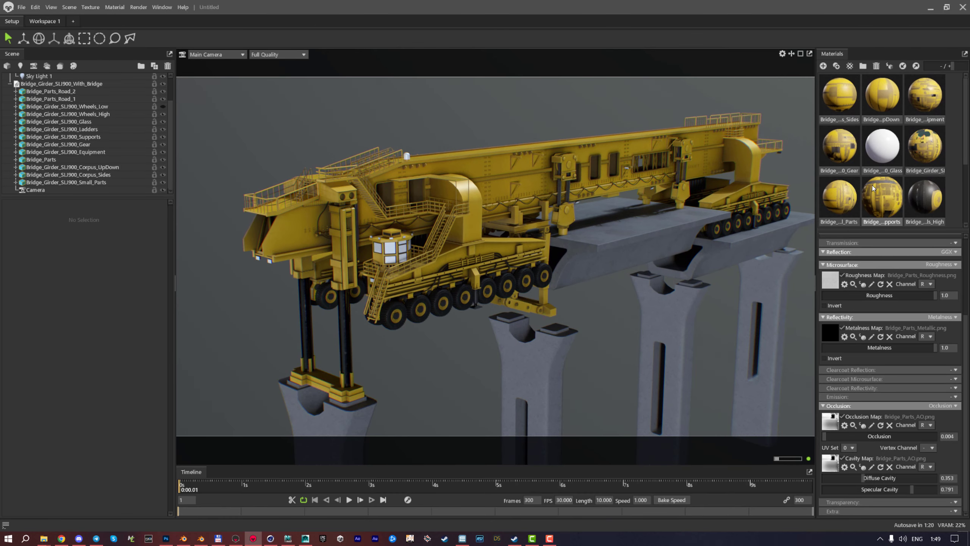
Select Bridge_Girder_SLJ900_Glass and its material, then show the material preset list
click(393, 251)
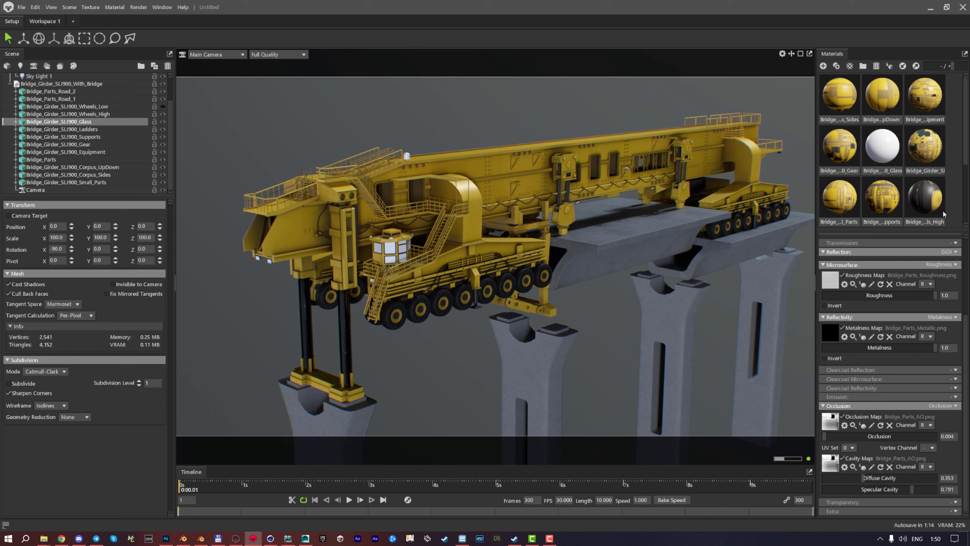
click(882, 147)
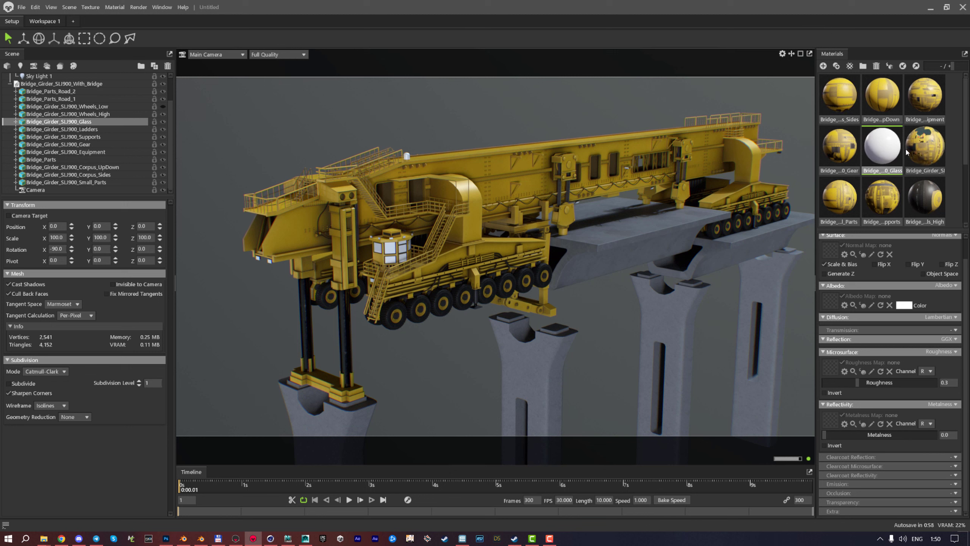
click(848, 66)
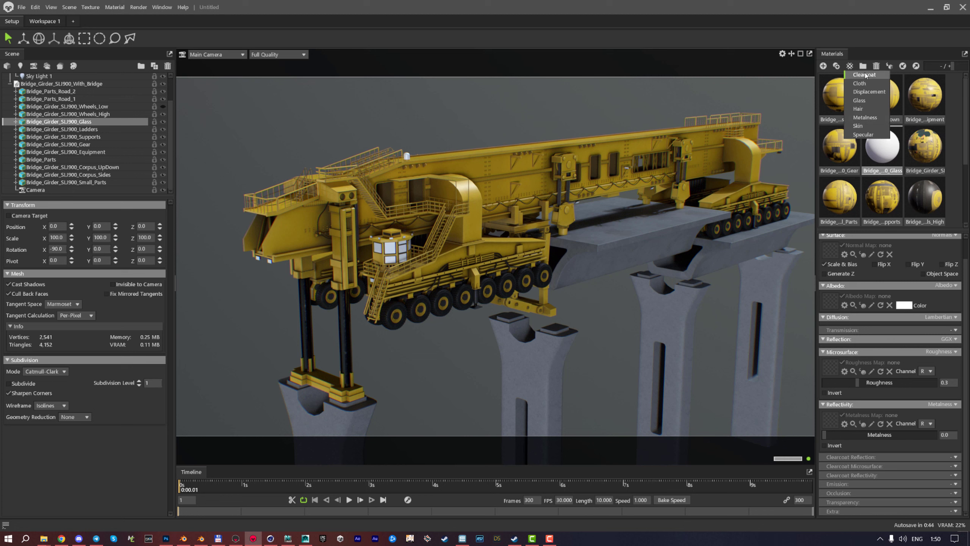
Create a Glass 1 material from the Glass preset and drag it onto the cab windows
click(869, 99)
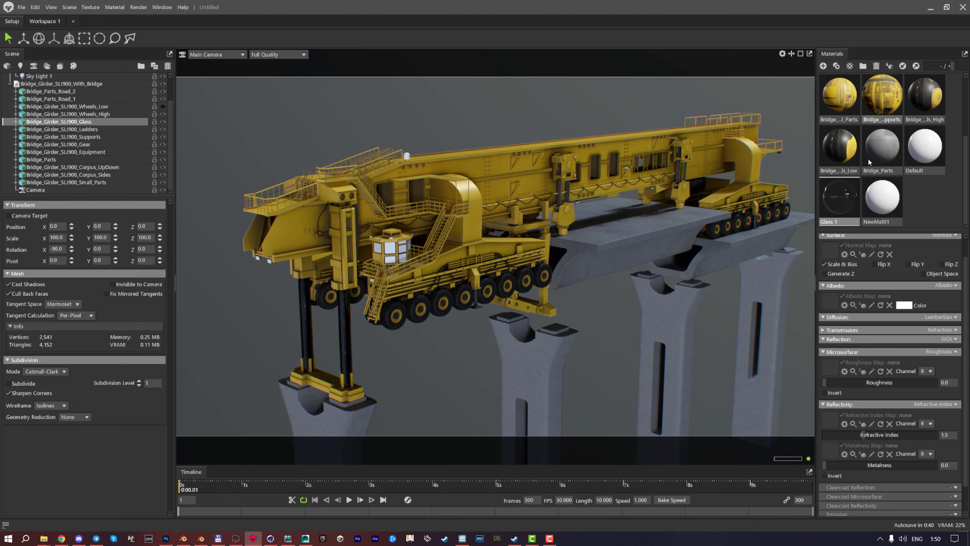
drag(839, 190, 383, 313)
scroll(326, 269, up, 3)
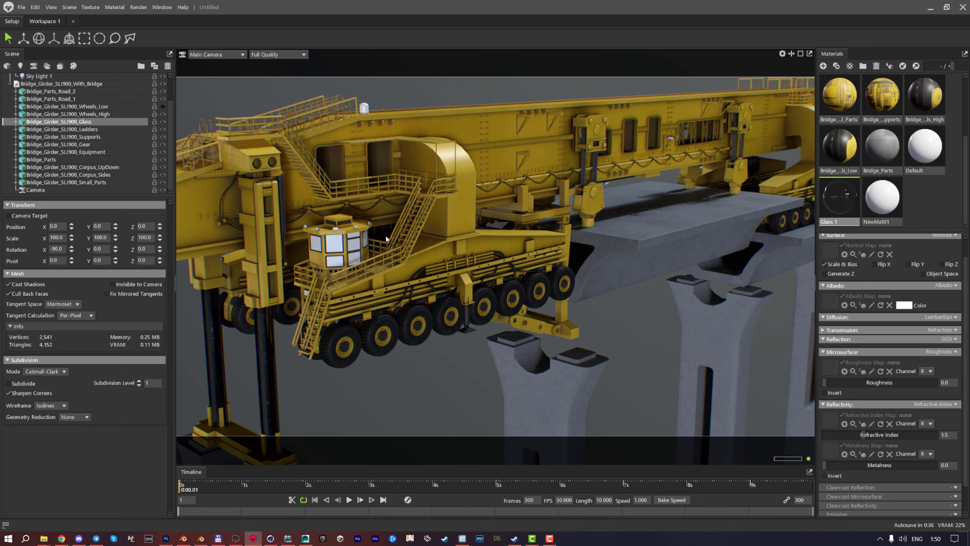
scroll(326, 269, up, 3)
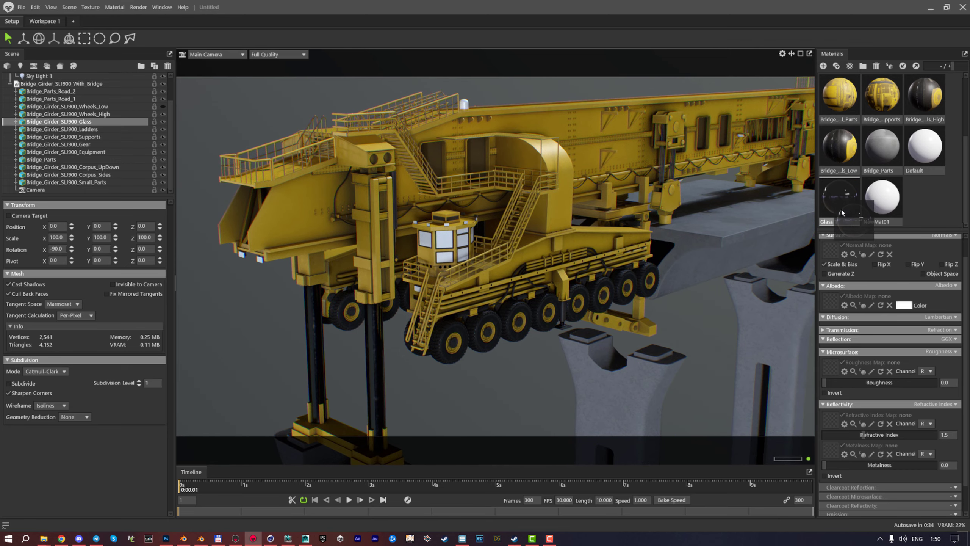
drag(841, 208, 446, 240)
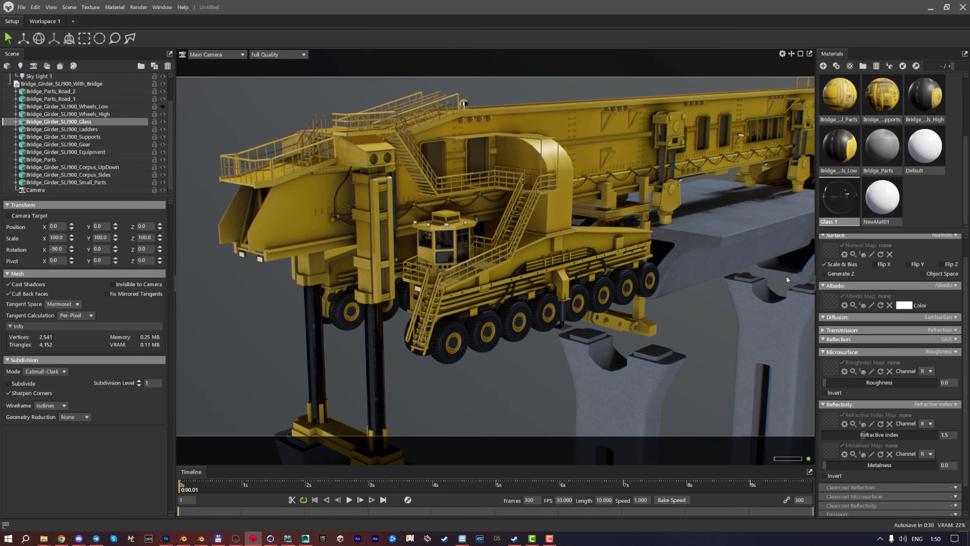
Move in to inspect the cab glass and start picking an albedo texture for Glass 1
drag(529, 168, 579, 243)
scroll(579, 242, up, 8)
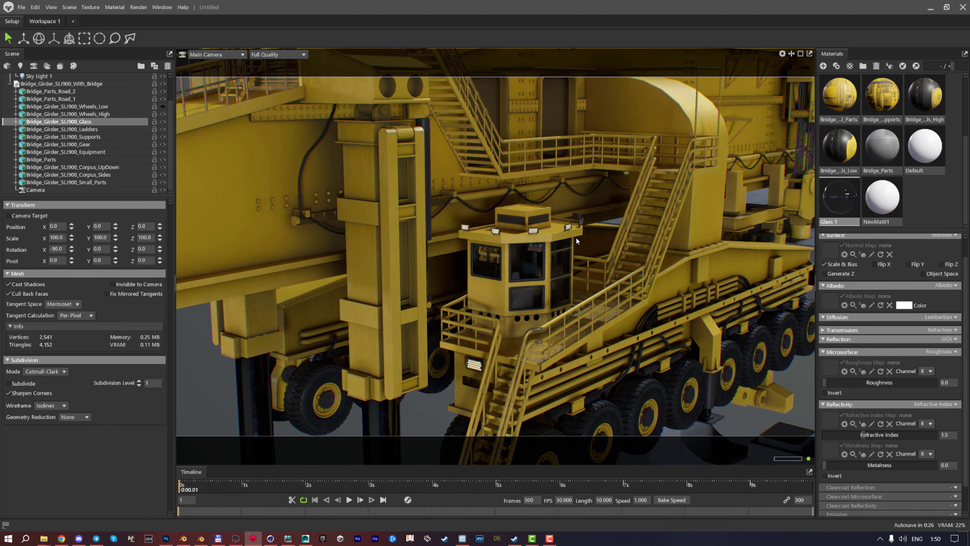
scroll(558, 236, up, 4)
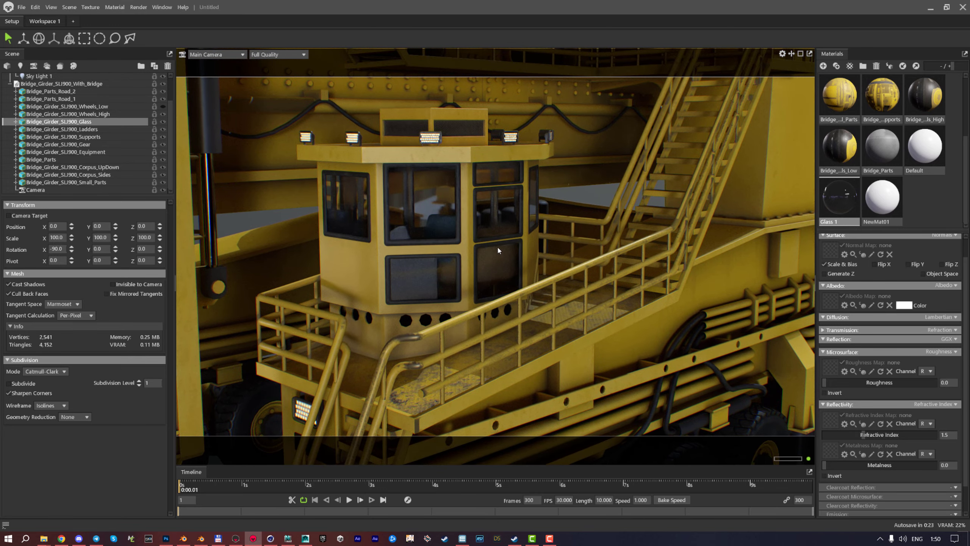
scroll(497, 246, down, 10)
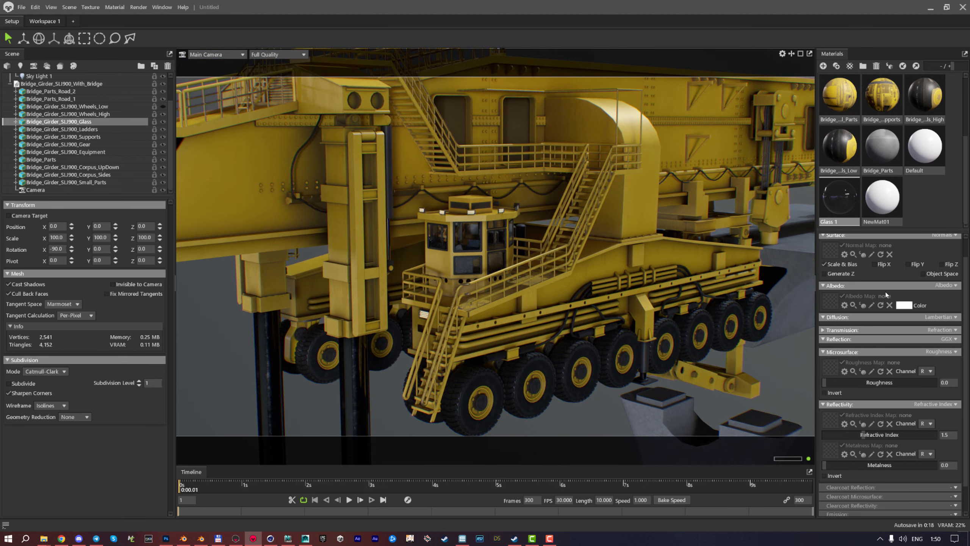
scroll(886, 295, up, 2)
click(831, 323)
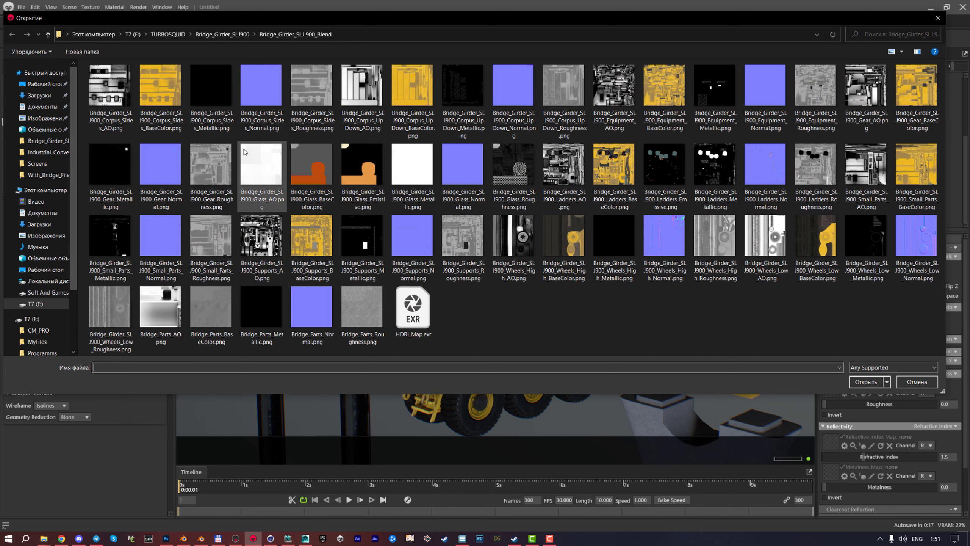
Load Glass_BaseColor.png as the Glass 1 albedo map
click(312, 170)
double_click(312, 169)
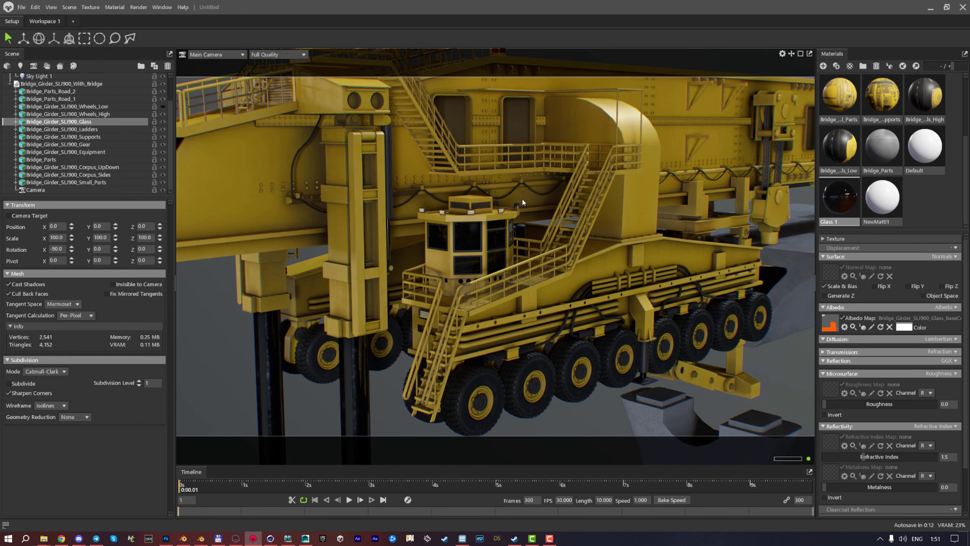
drag(522, 197, 447, 179)
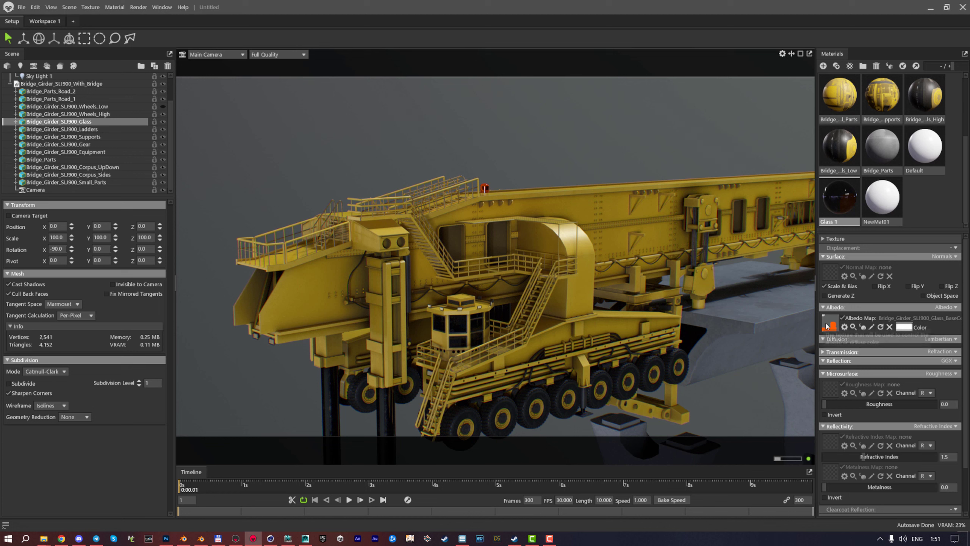
Try Dither transparency on the glass with alpha taken from the albedo
scroll(882, 355, down, 2)
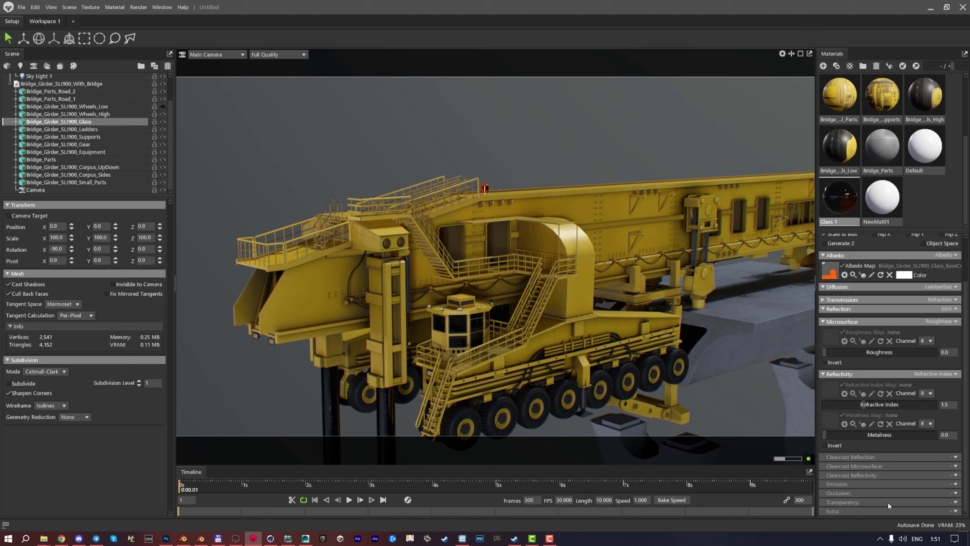
click(960, 503)
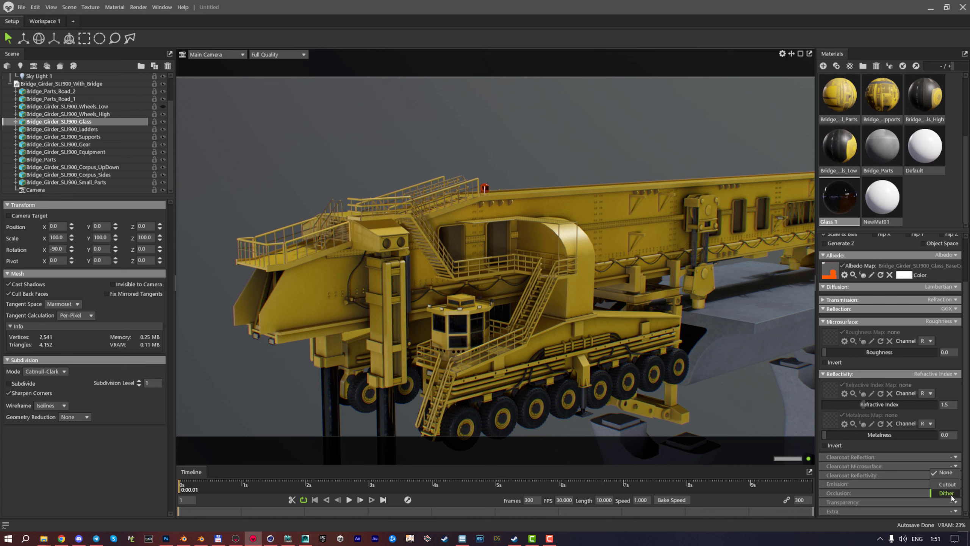
click(946, 492)
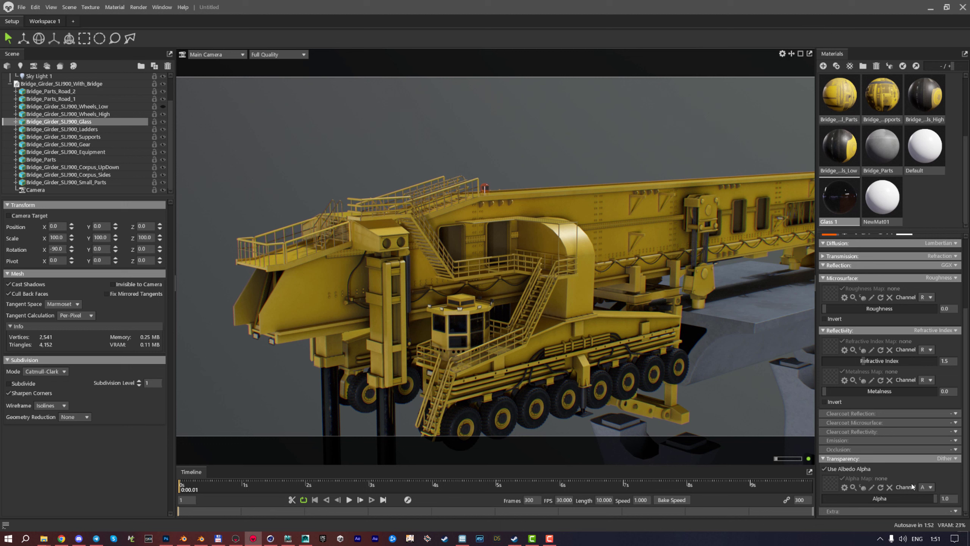
click(931, 487)
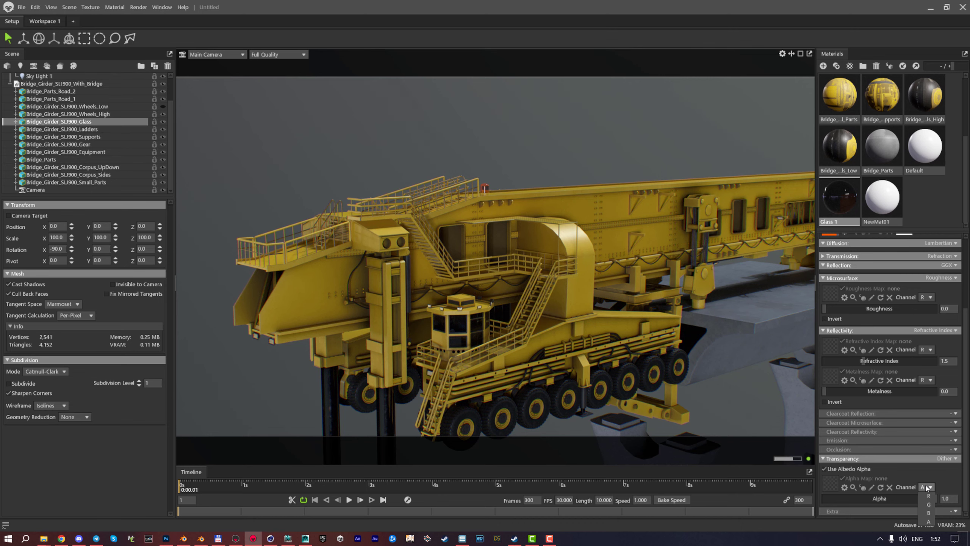
click(954, 458)
Set glass transparency to None and load Glass_Normal.png as its normal map
click(908, 472)
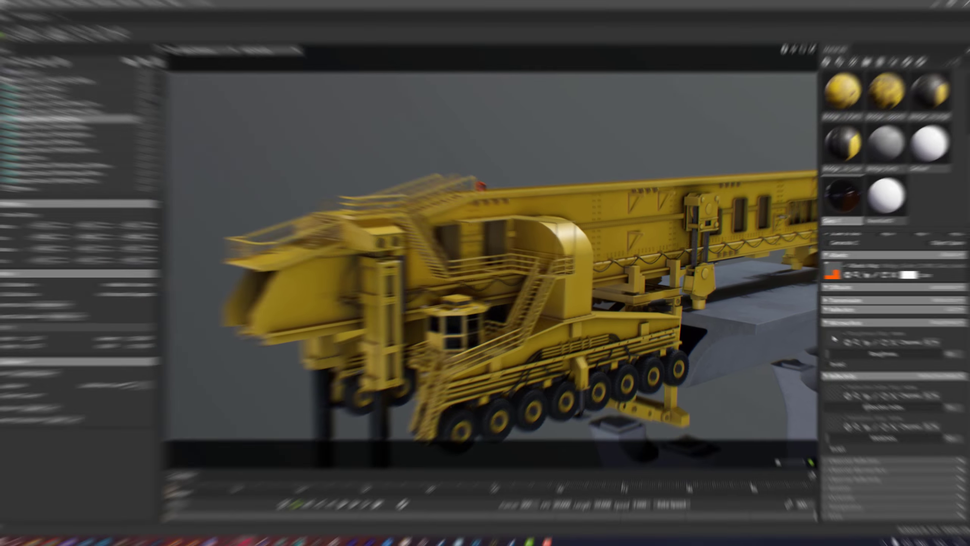
scroll(830, 287, up, 2)
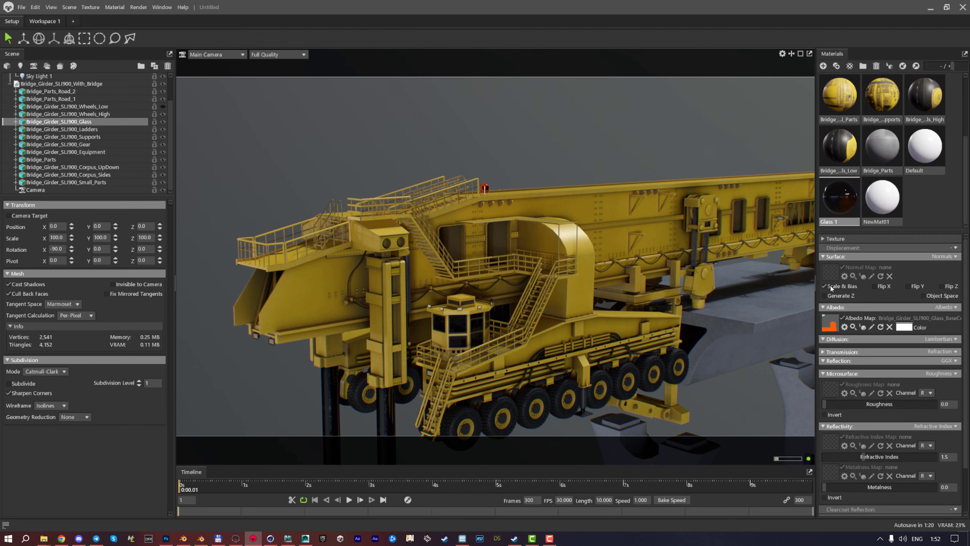
click(820, 270)
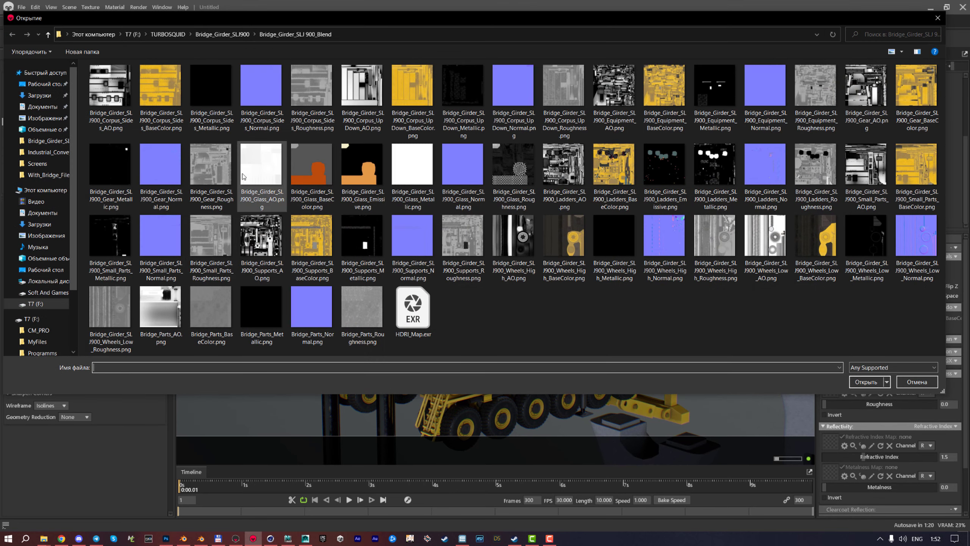
click(465, 174)
click(160, 168)
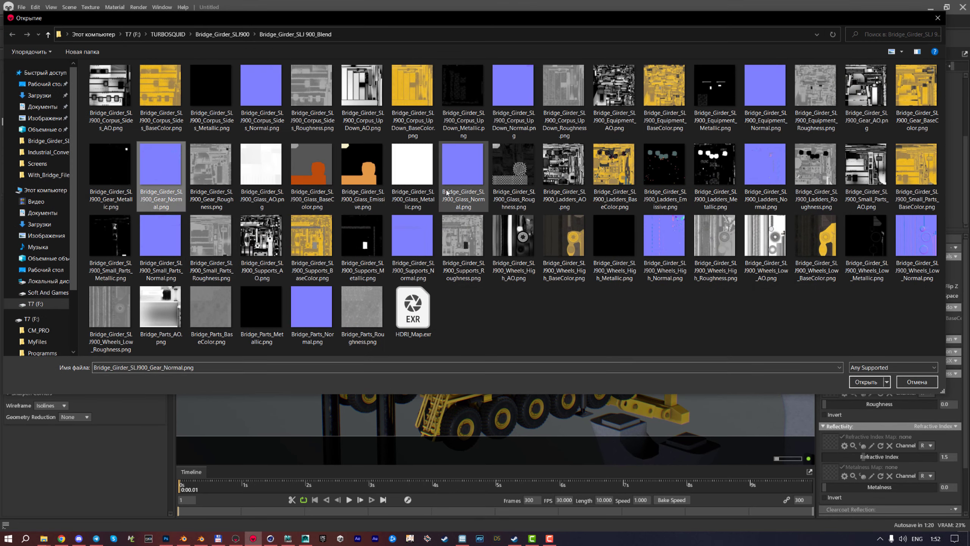
click(460, 177)
double_click(462, 167)
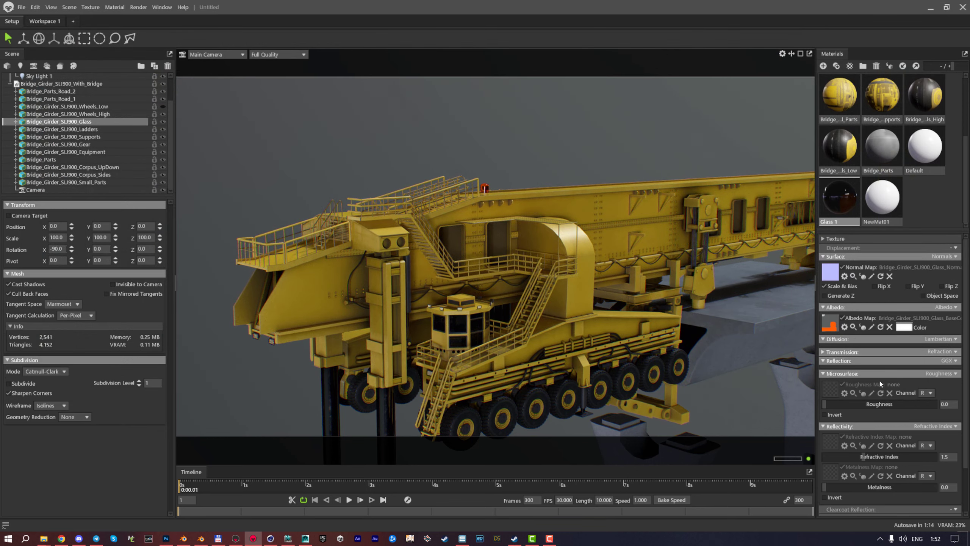
Load Gear_Roughness.png as the glass roughness map and begin choosing a metalness map
click(827, 387)
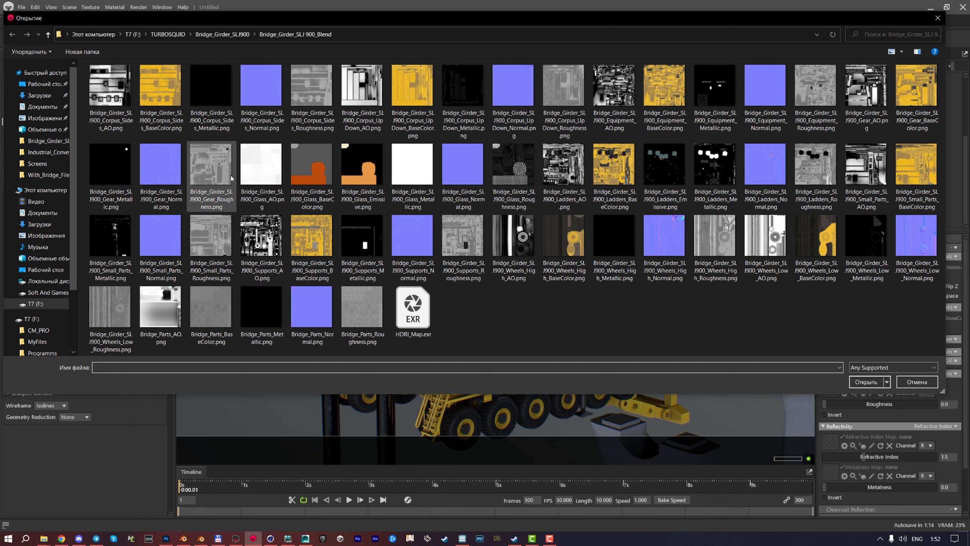
click(207, 176)
key(Return)
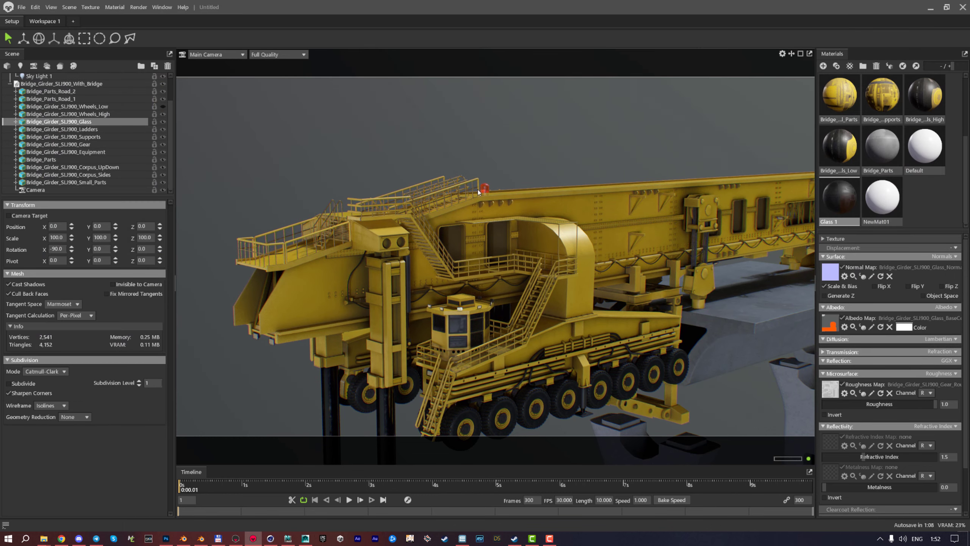
scroll(835, 403, down, 1)
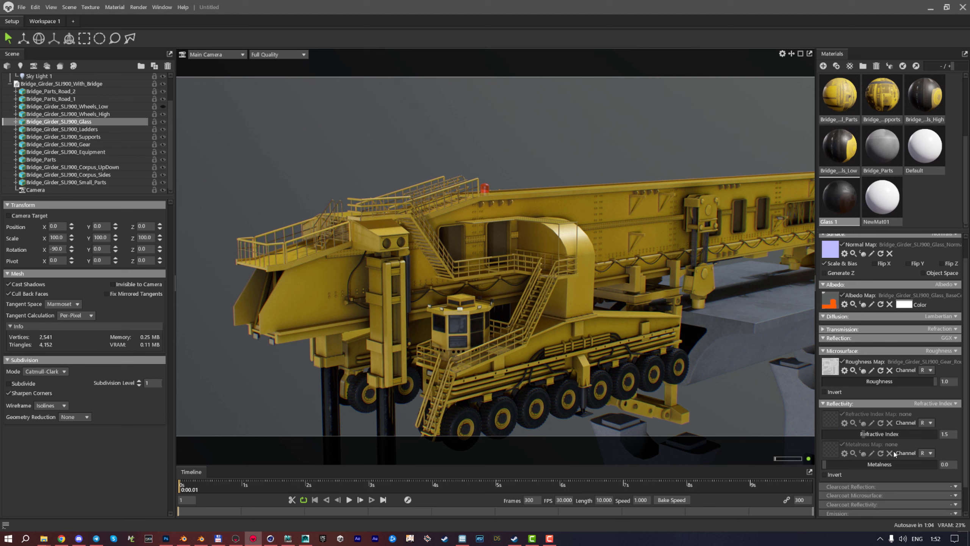
scroll(873, 403, down, 1)
scroll(880, 296, up, 2)
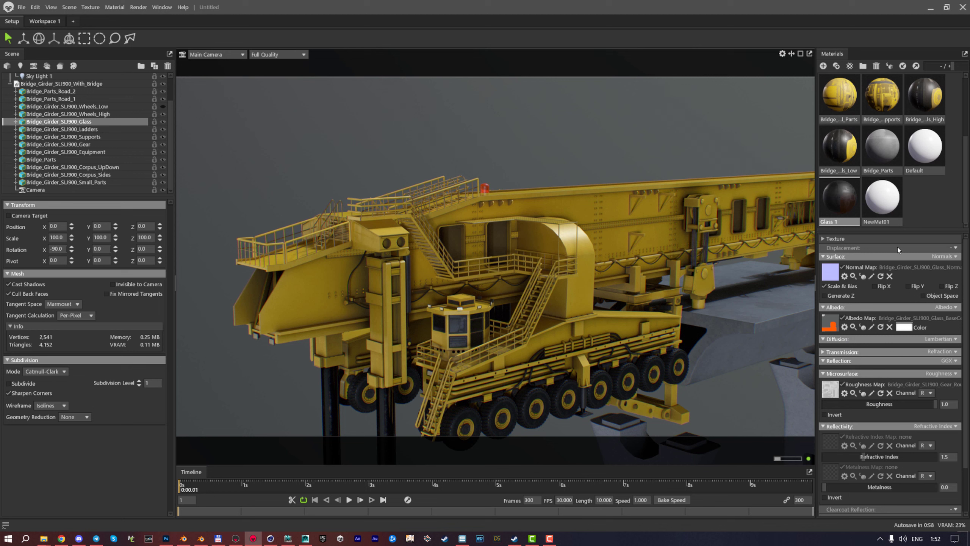
scroll(874, 325, down, 1)
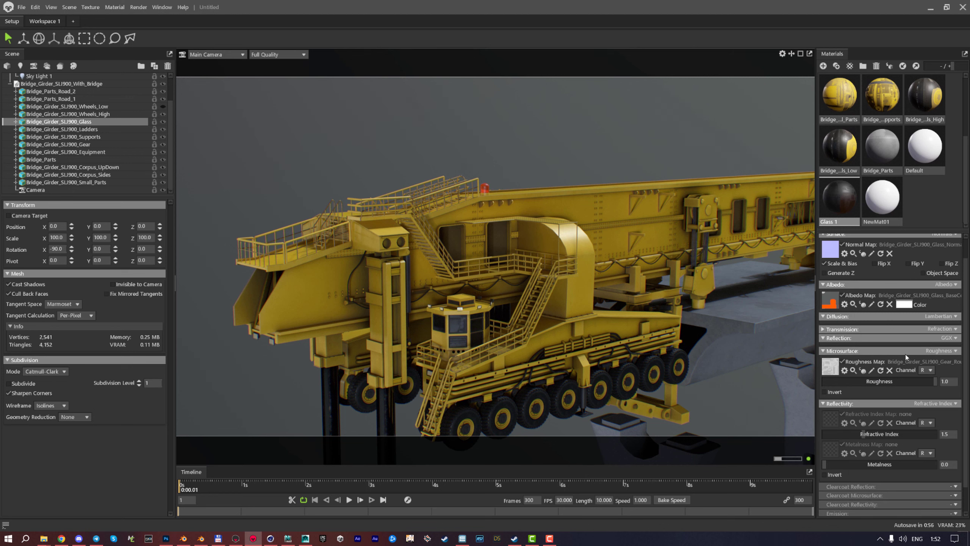
scroll(880, 412, down, 1)
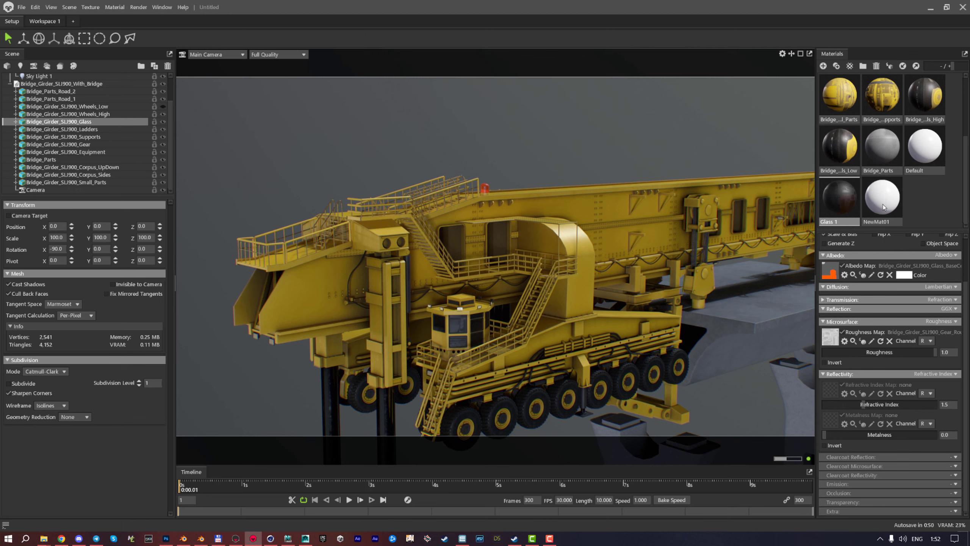
click(831, 421)
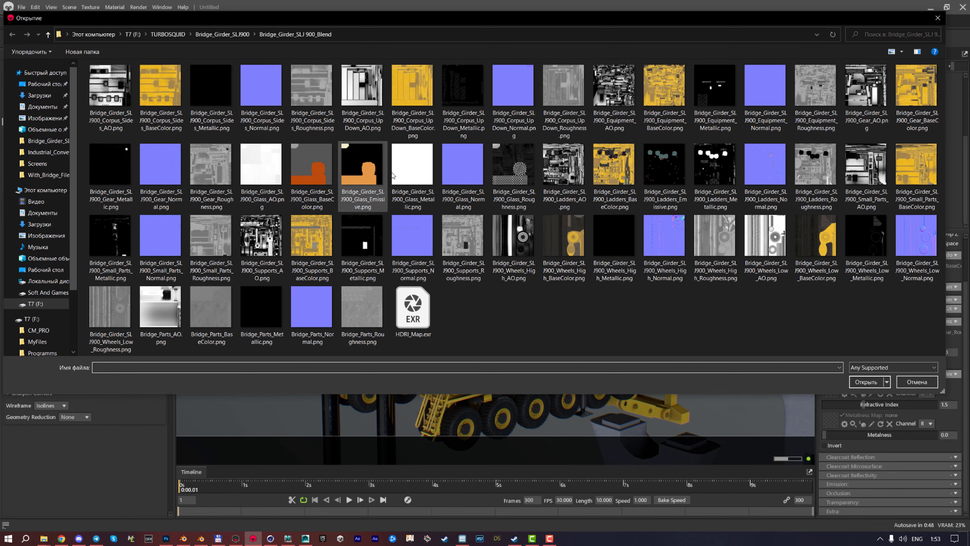
Load Glass_Metallic.png as the metalness map and set the occlusion mode to Occlusion
double_click(414, 171)
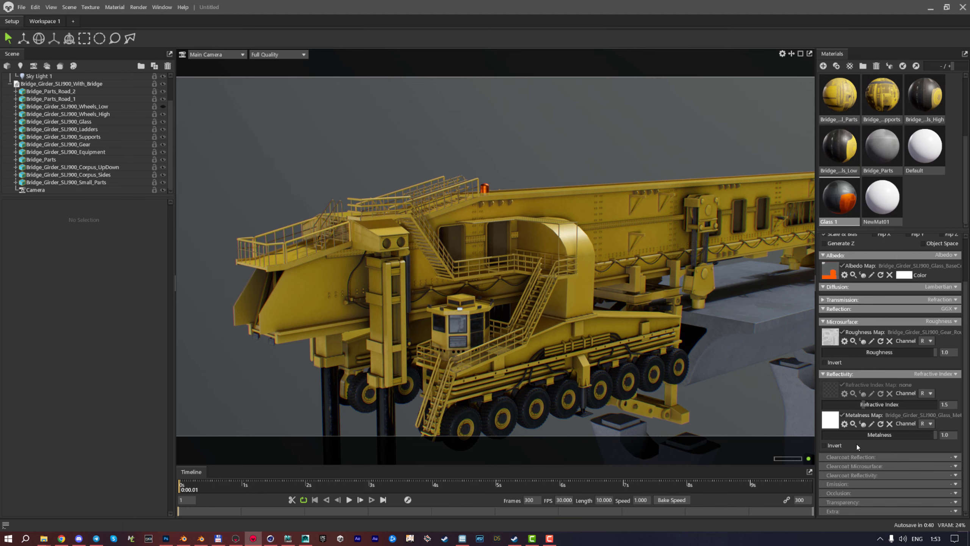
click(959, 494)
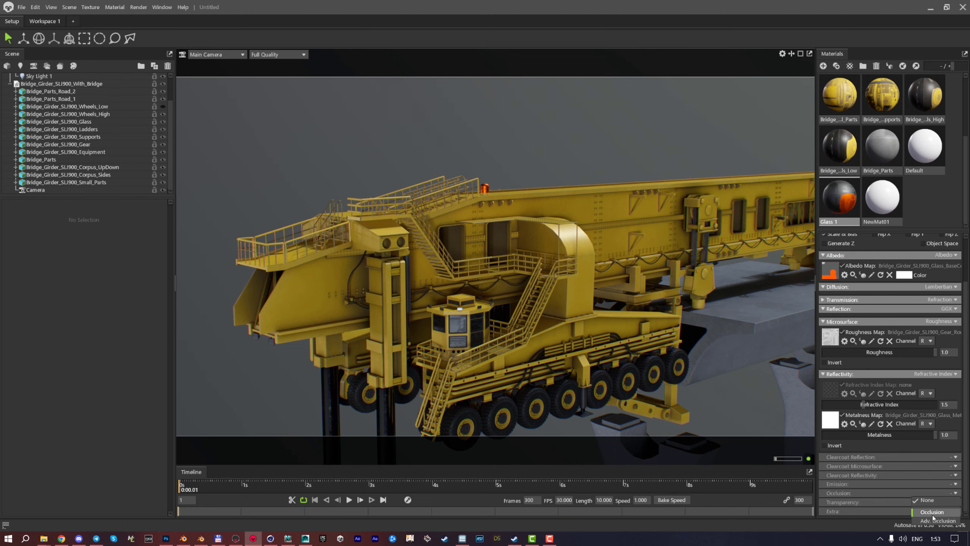
key(Return)
scroll(859, 435, down, 1)
Load Glass_AO.png into both the Occlusion Map and Cavity Map slots
click(830, 440)
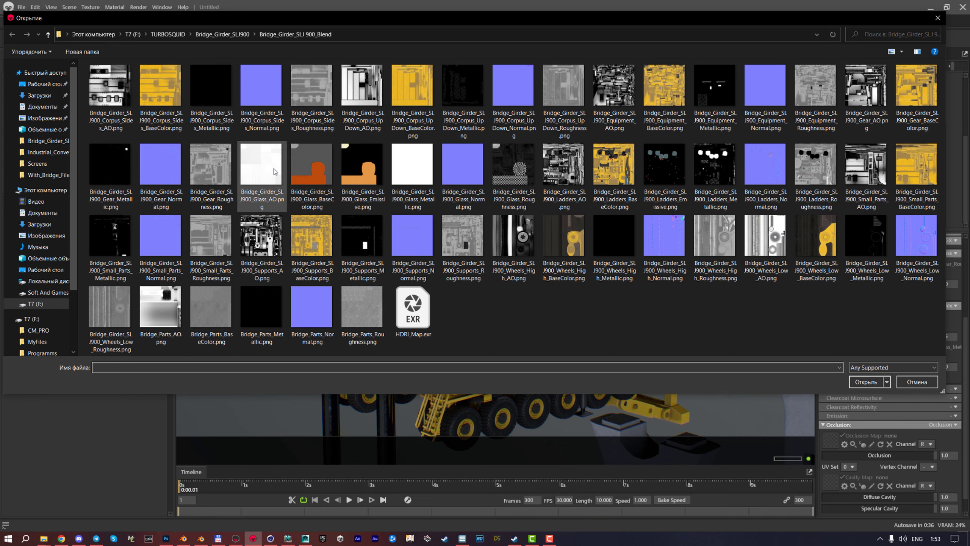
double_click(276, 172)
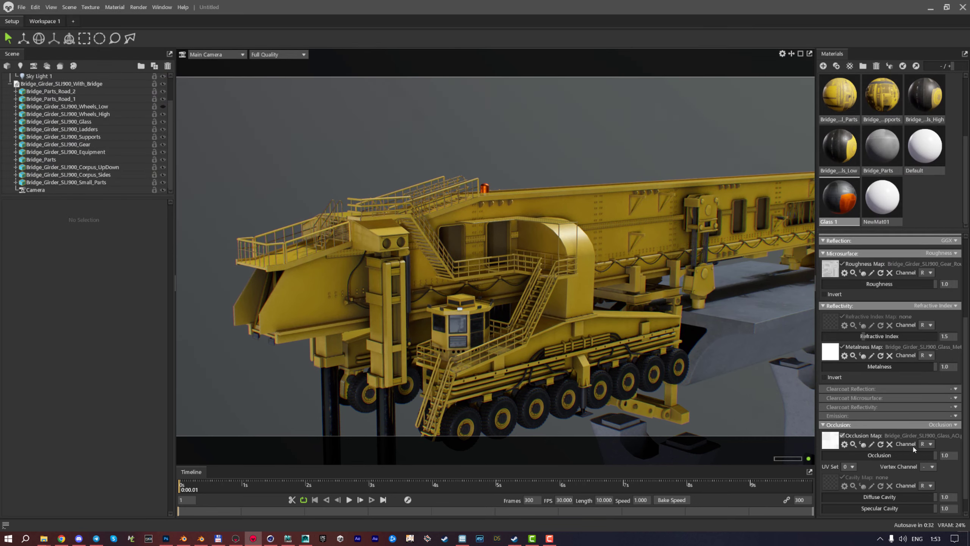
scroll(914, 449, down, 1)
click(829, 462)
double_click(363, 190)
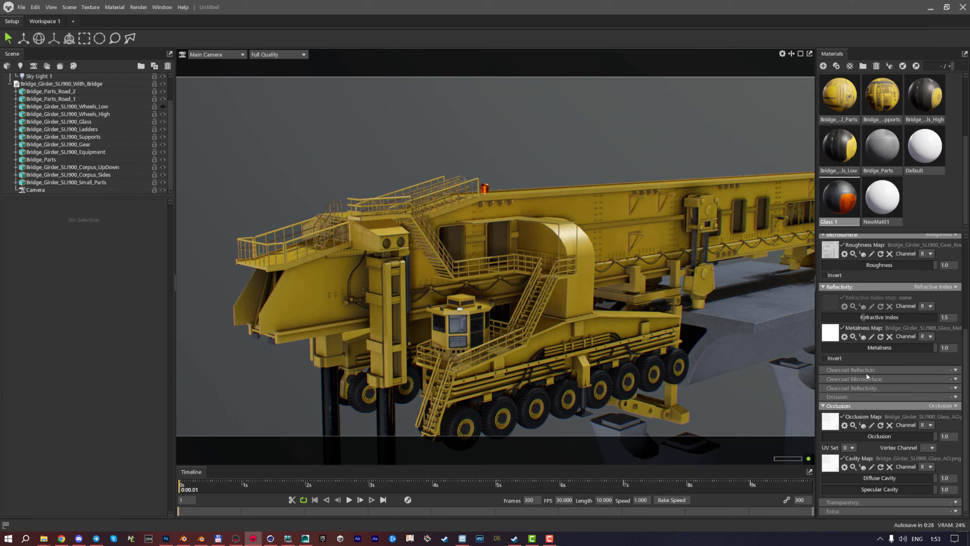
scroll(866, 376, up, 1)
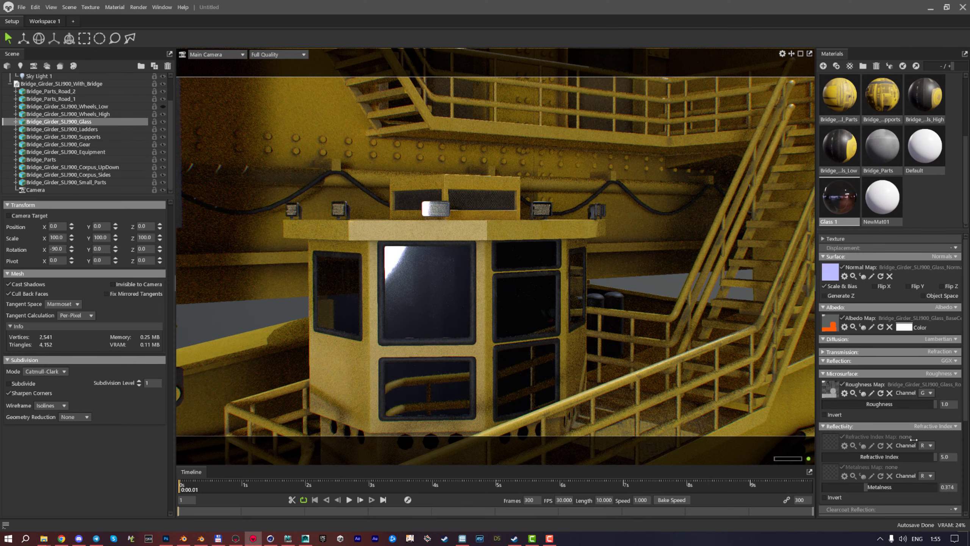
Set Glass 1's refractive index to 1.026 and metalness to 0.409, then view the whole machine
drag(913, 440, 767, 436)
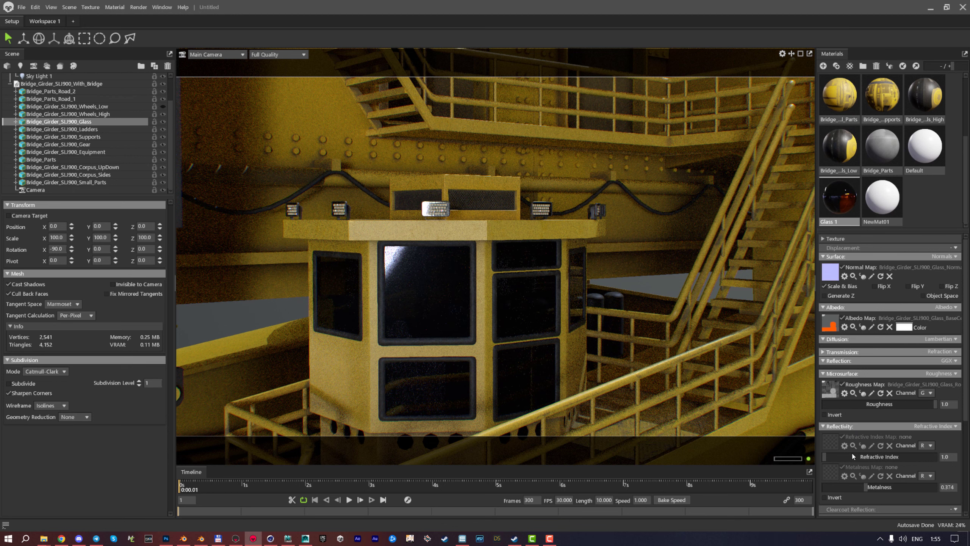
mouse_move(865, 486)
mouse_down()
mouse_move(911, 485)
mouse_move(868, 487)
mouse_up()
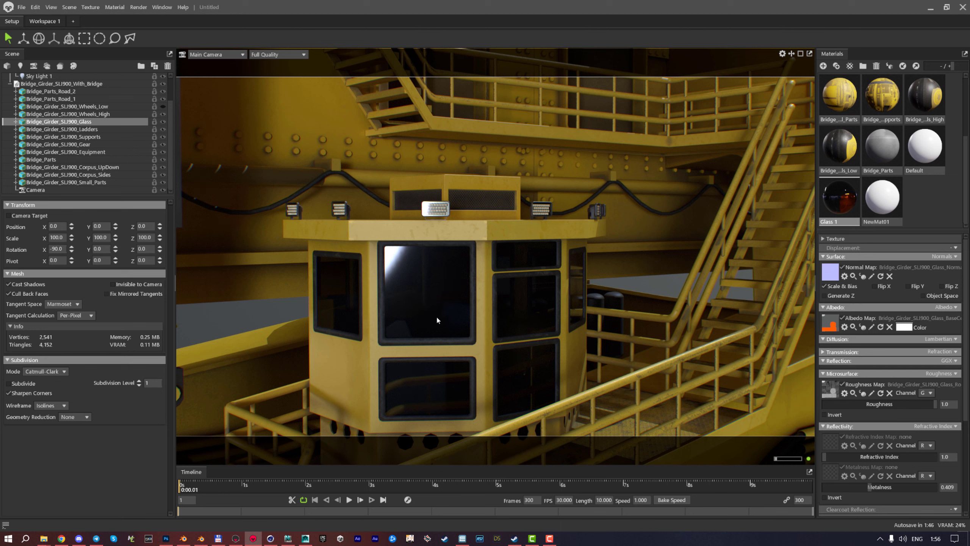
drag(824, 457, 833, 456)
right_drag(471, 346, 511, 197)
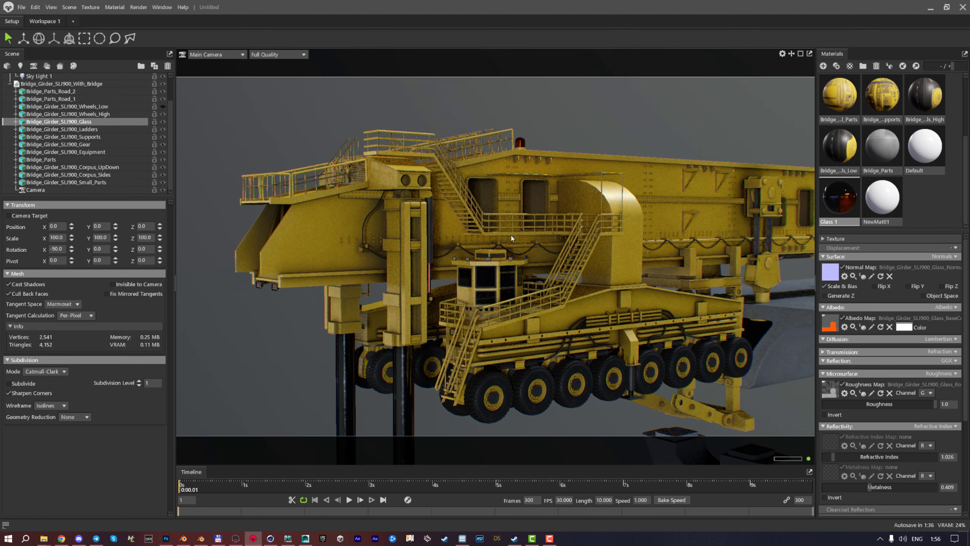
scroll(511, 235, up, 5)
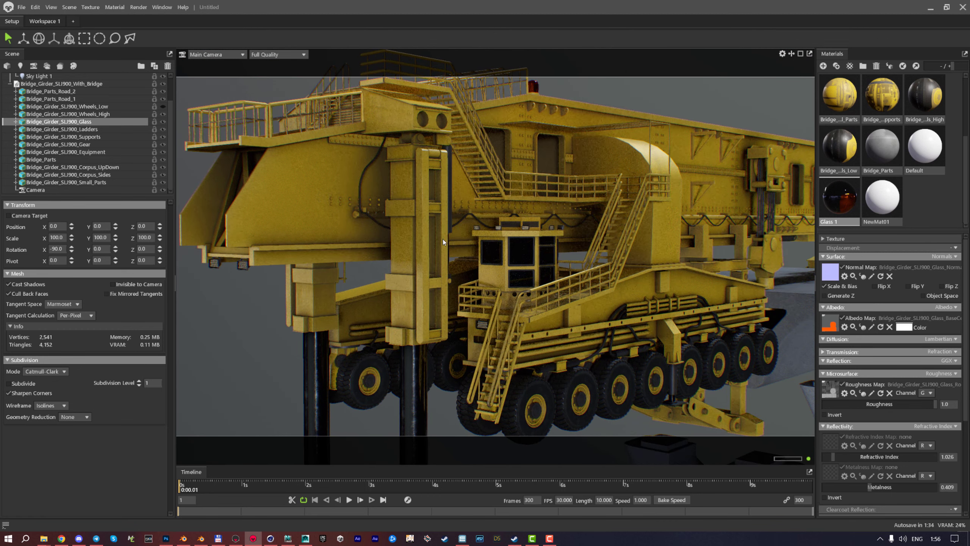
scroll(889, 357, down, 4)
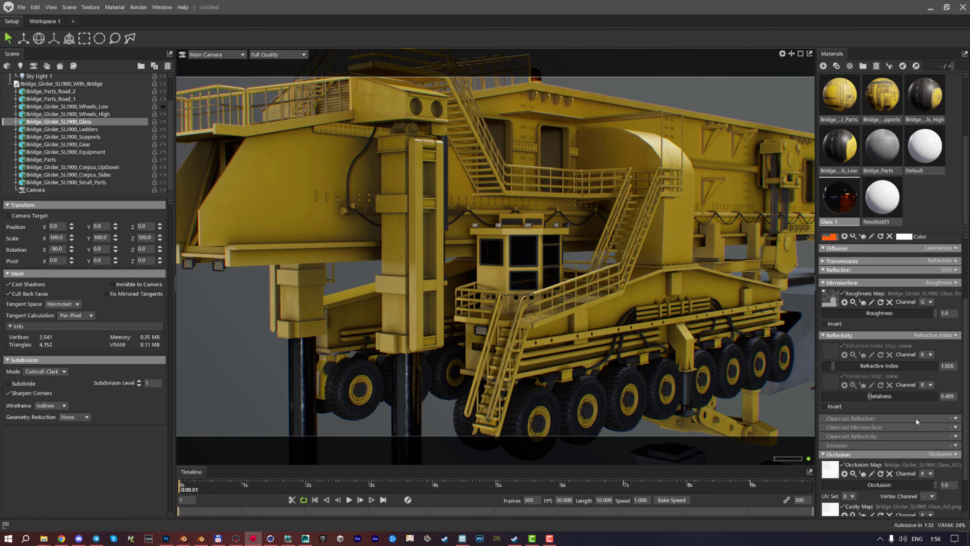
Switch the glass clearcoat reflection to Newton's Rings
click(956, 418)
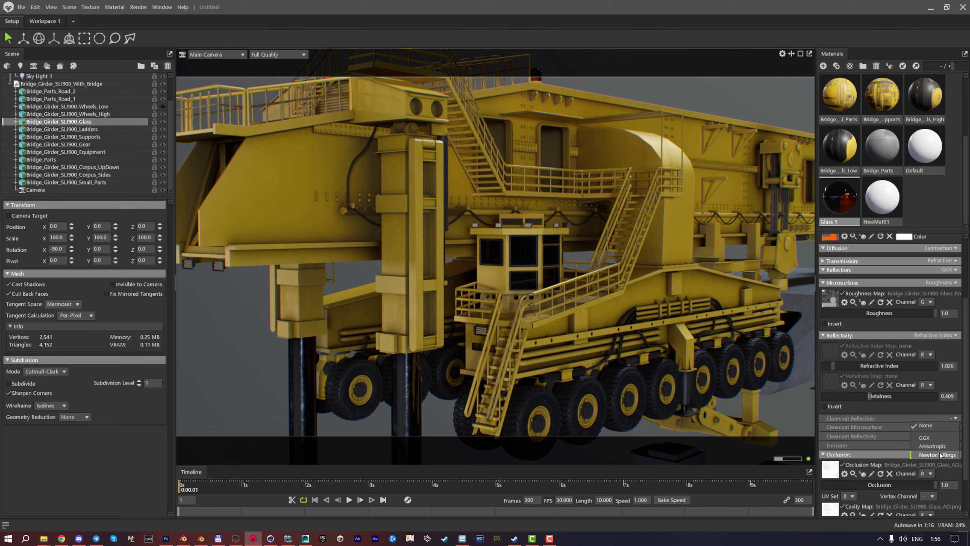
key(Return)
scroll(572, 270, down, 5)
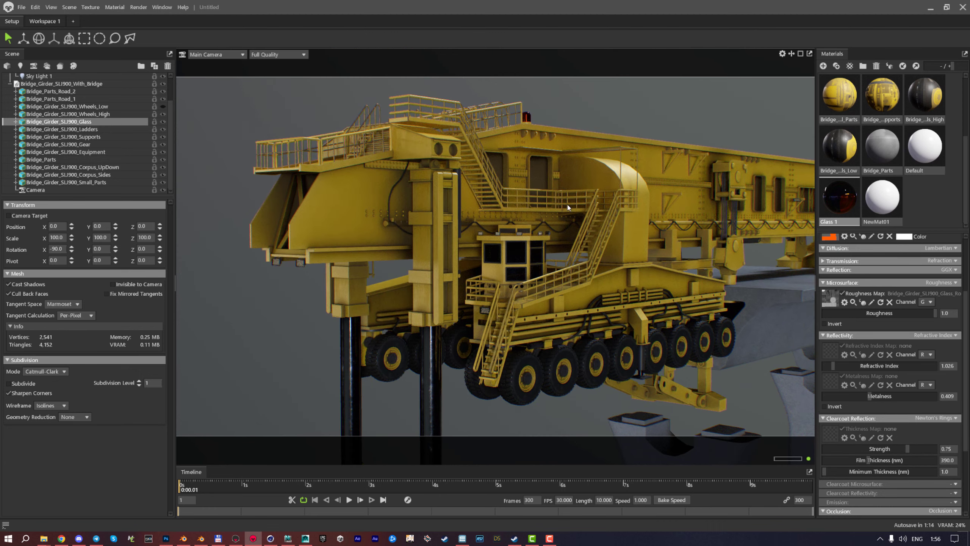
scroll(553, 252, up, 10)
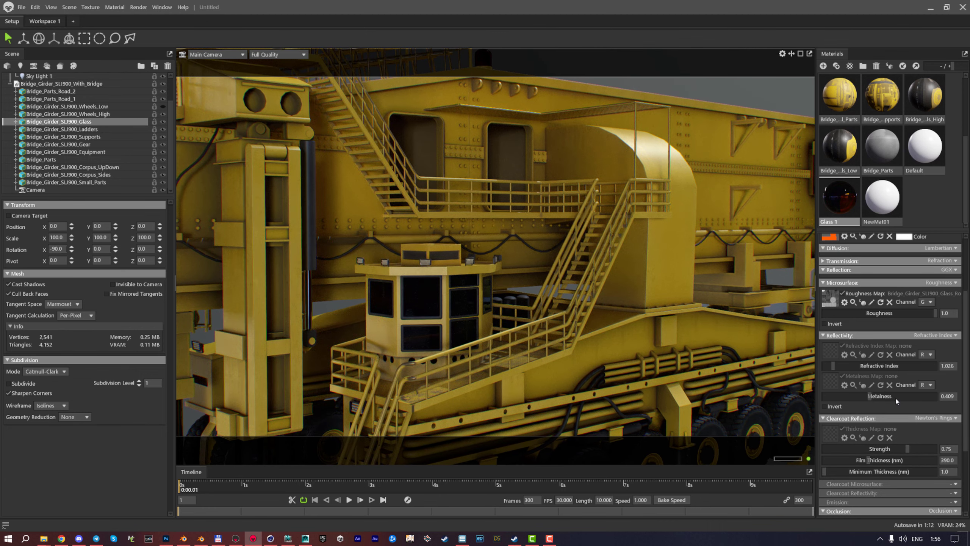
Tune the clearcoat to strength 0.336 and film thickness 1246 nm
drag(901, 449, 917, 448)
mouse_move(876, 460)
mouse_down()
mouse_move(917, 459)
mouse_move(874, 457)
mouse_move(882, 459)
mouse_up()
scroll(572, 350, up, 5)
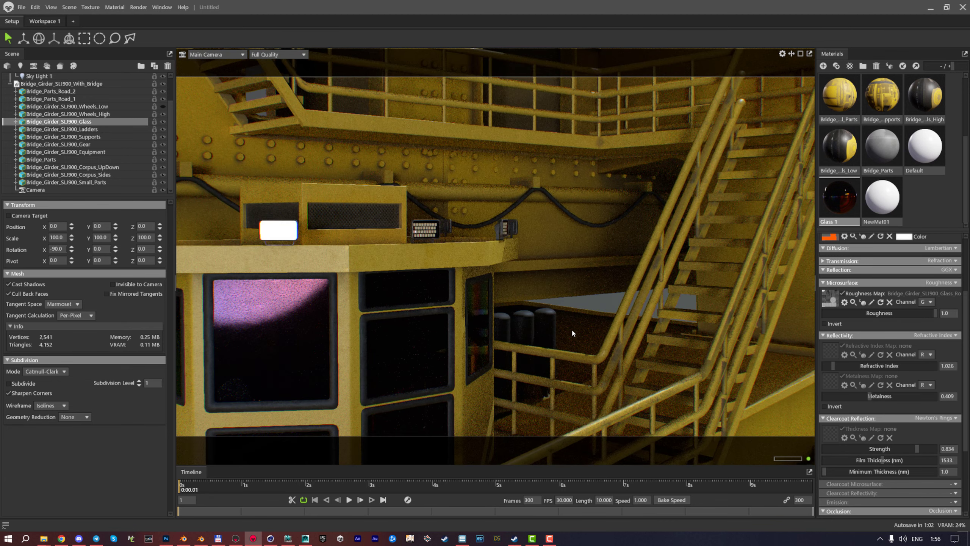
middle_drag(572, 333, 491, 221)
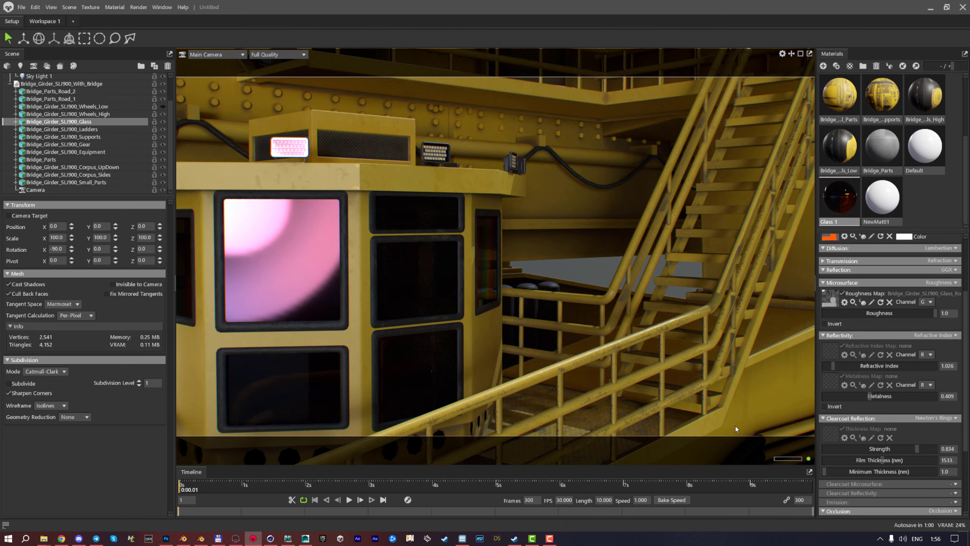
drag(880, 461, 861, 458)
scroll(534, 252, down, 10)
drag(543, 212, 451, 296)
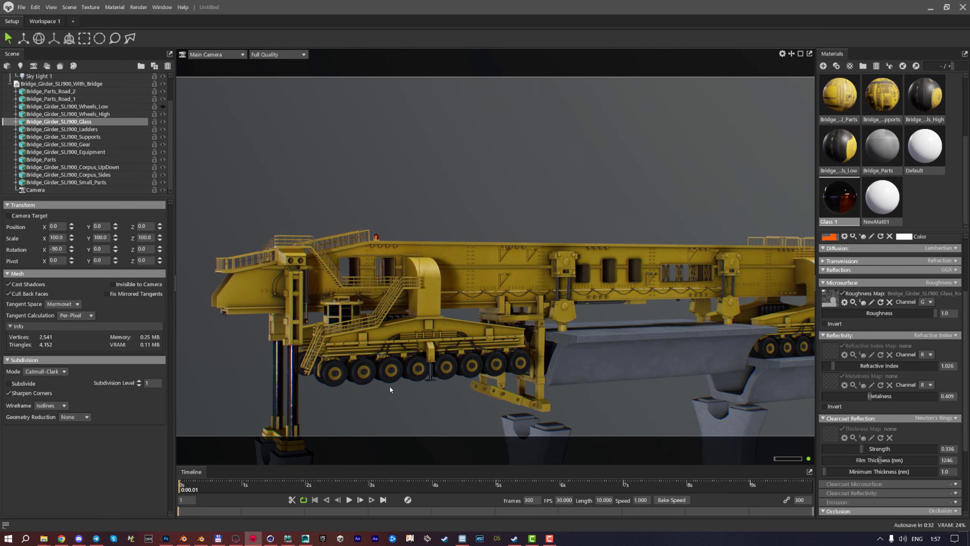
Set the glass metalness to 0.46 and check the texture's colour space settings
scroll(862, 449, up, 3)
mouse_move(870, 464)
mouse_down()
mouse_move(915, 464)
mouse_move(850, 463)
mouse_move(873, 465)
mouse_up()
scroll(852, 336, up, 1)
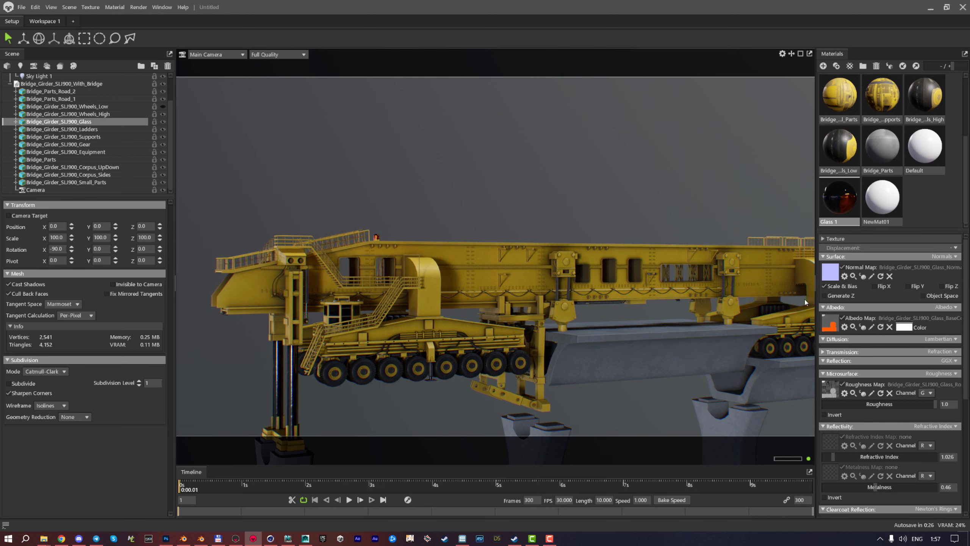
click(844, 327)
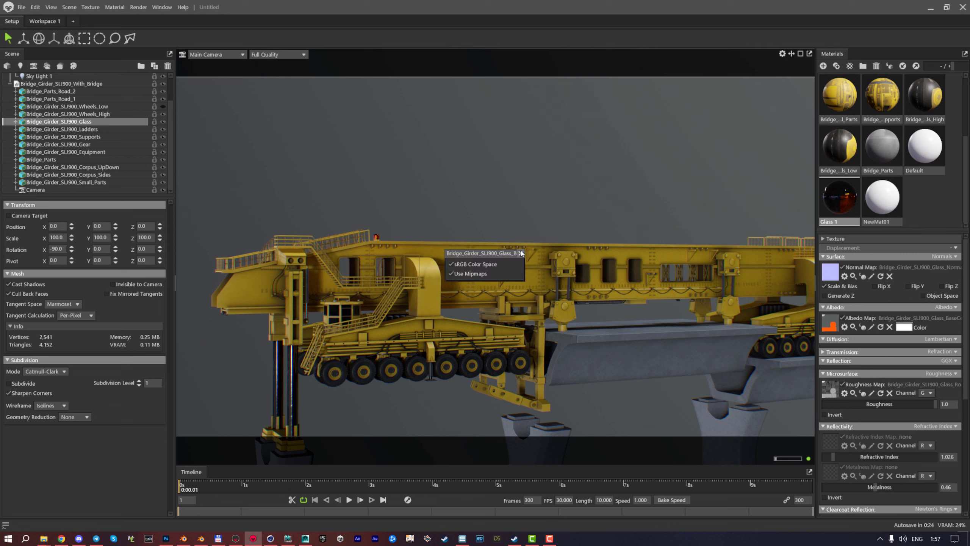
Lower the glass occlusion strength to 0.749 and reselect the Glass 1 material
scroll(886, 396, down, 8)
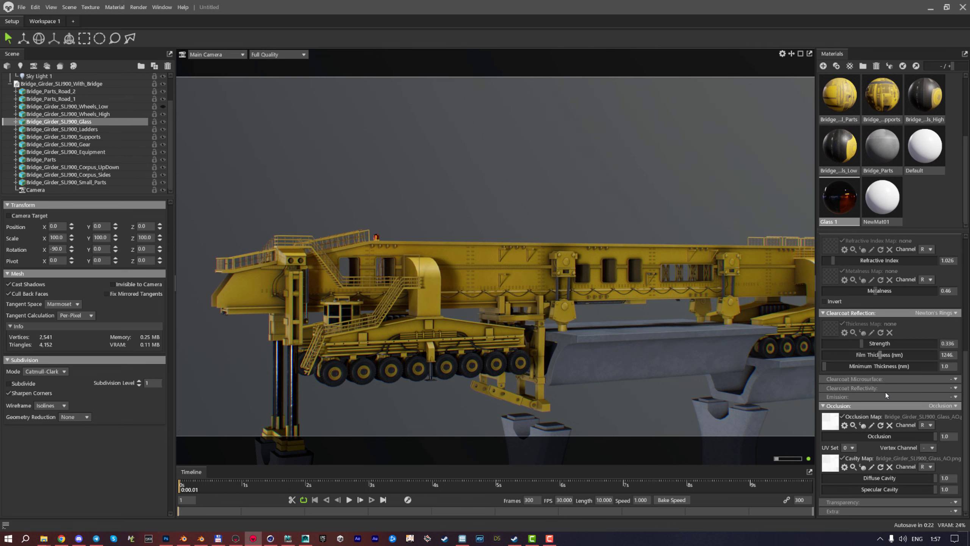
mouse_move(877, 436)
mouse_down()
mouse_move(845, 436)
mouse_move(909, 446)
mouse_up()
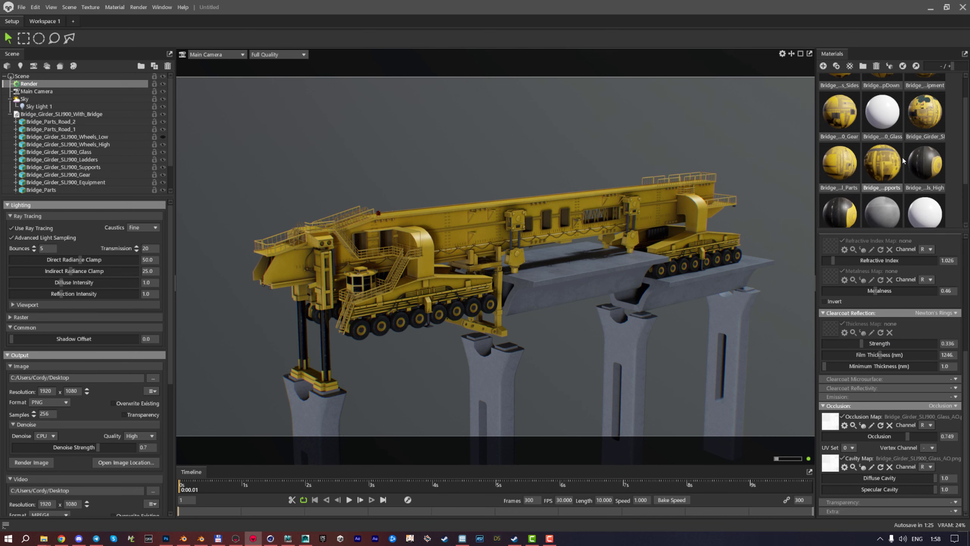
click(932, 150)
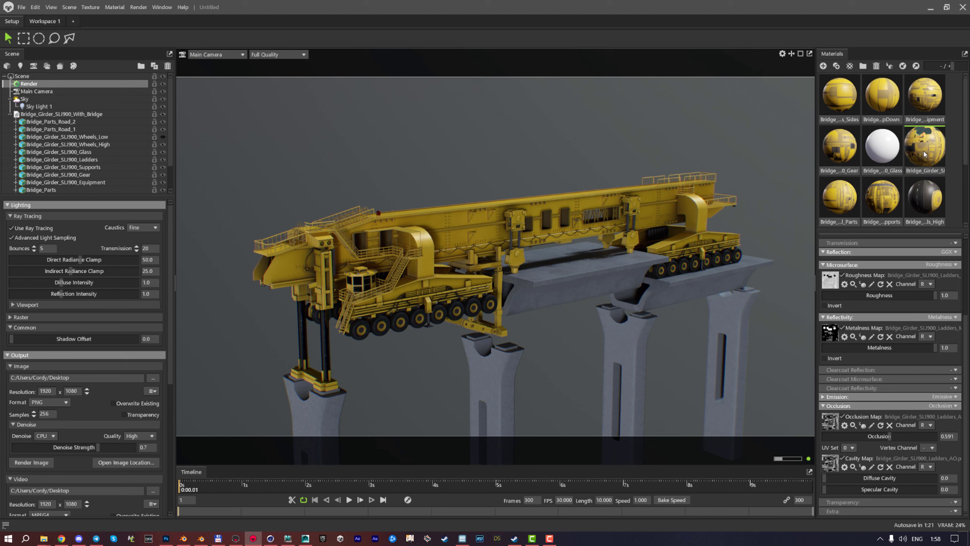
scroll(898, 172, down, 2)
click(839, 198)
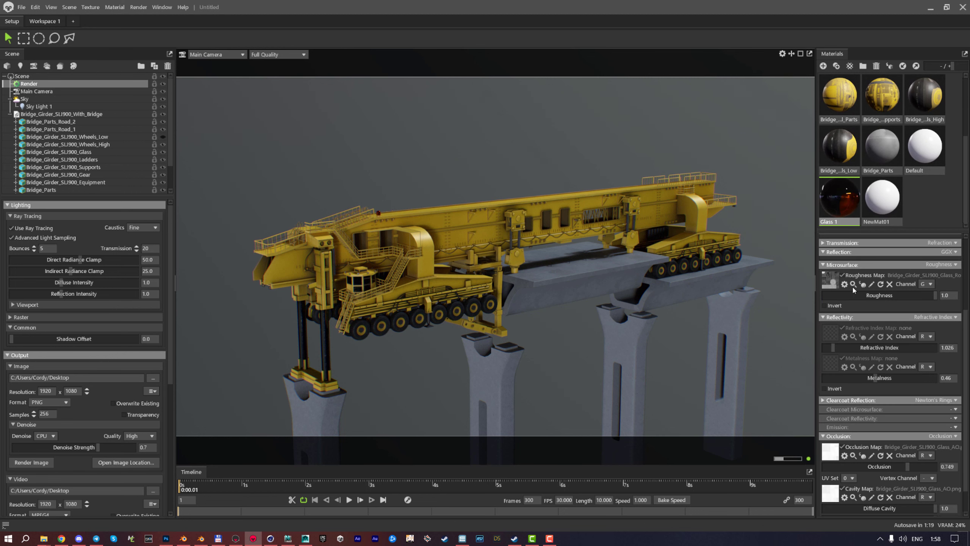
scroll(829, 344, down, 1)
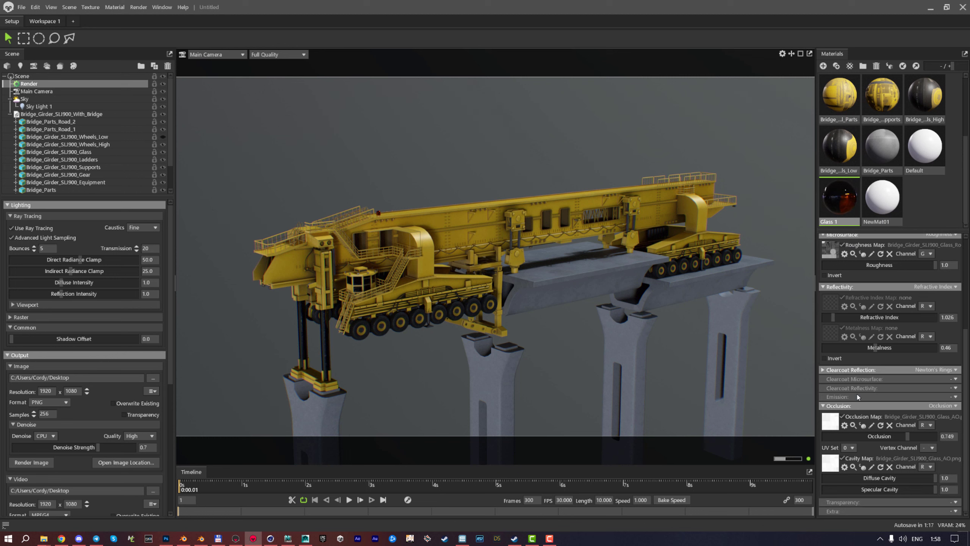
click(956, 397)
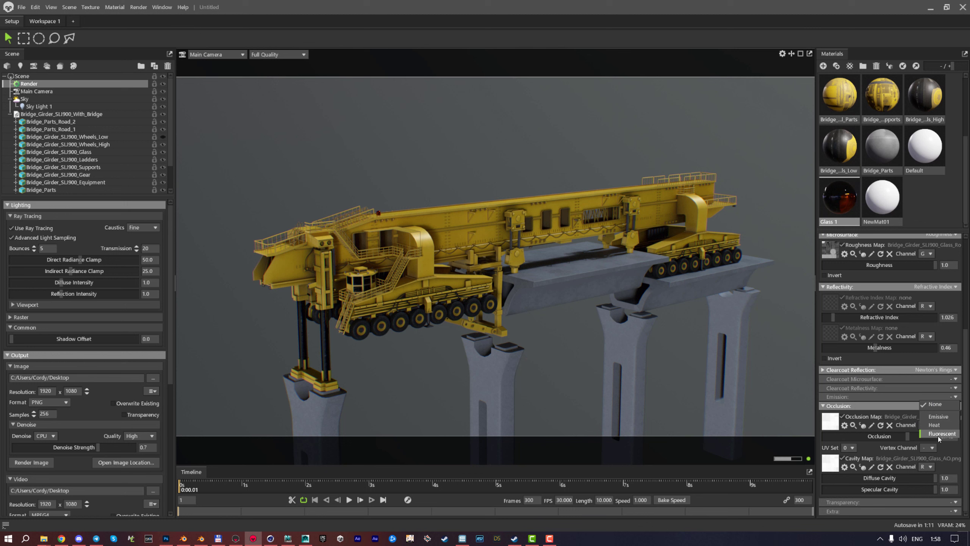
Set glass emission to Emissive using Bridge_Girder_SLJ900_Glass_Emissive.png as the map
click(940, 419)
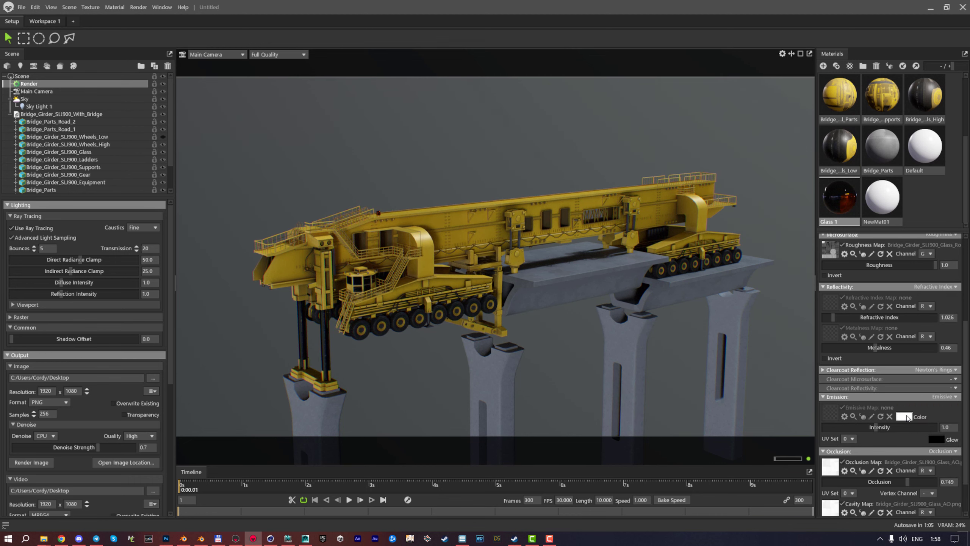
click(830, 413)
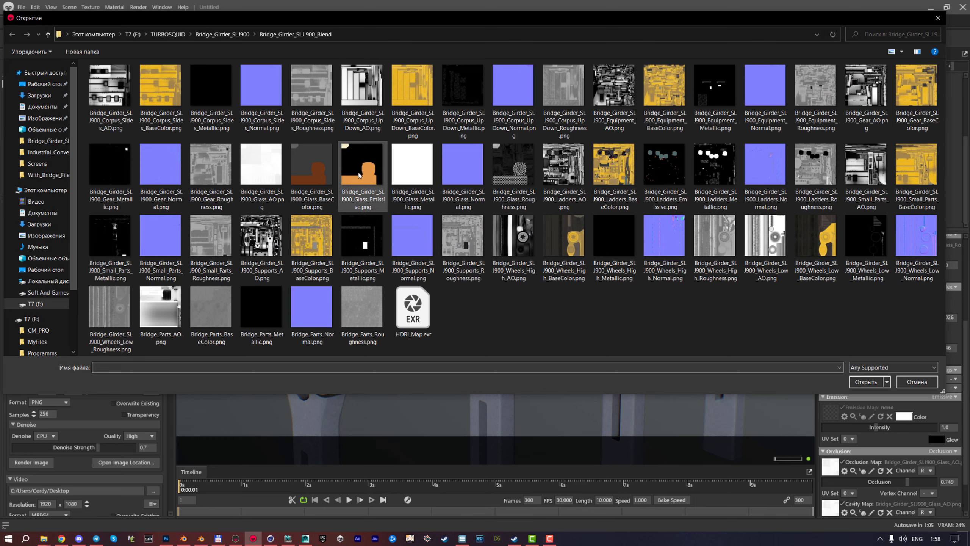
click(363, 177)
double_click(363, 177)
scroll(473, 265, up, 5)
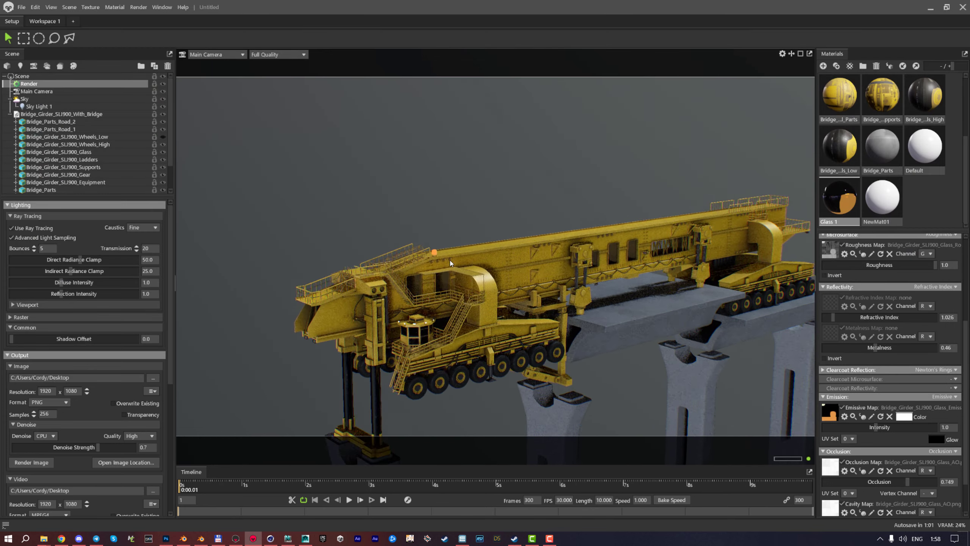
drag(473, 265, 571, 247)
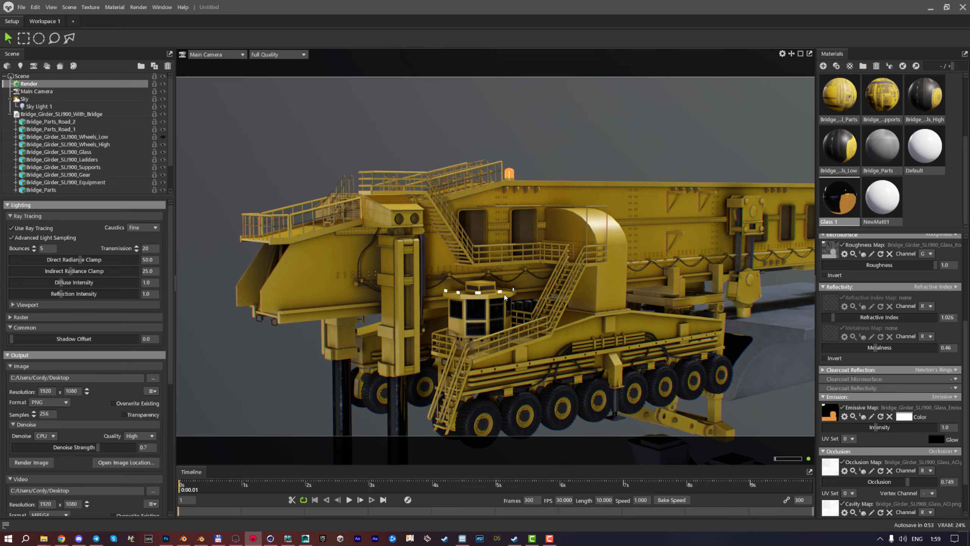
mouse_move(504, 296)
mouse_down()
mouse_move(381, 294)
mouse_move(513, 286)
mouse_up()
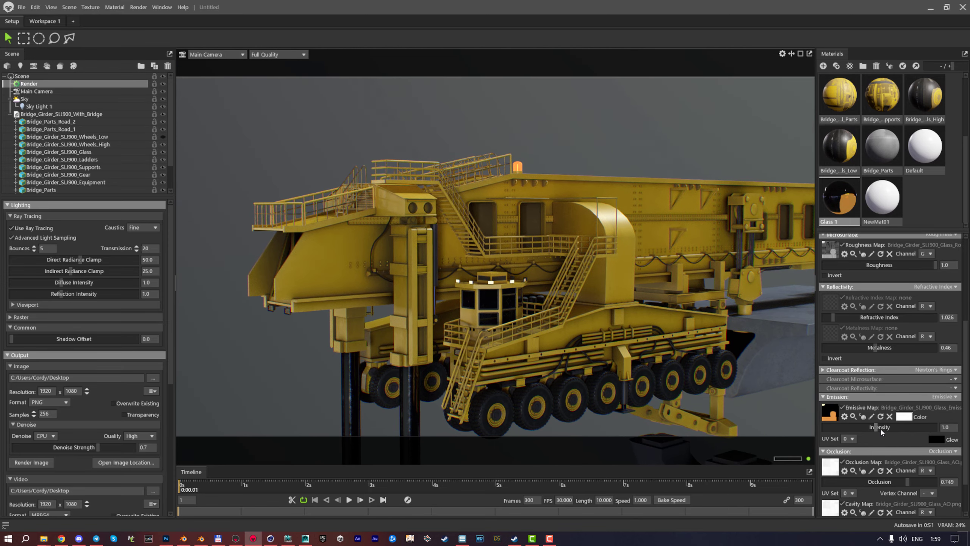
Tune the Heat emission to intensity 3.589 and temperature 1996 K
drag(875, 426, 840, 427)
drag(948, 417, 854, 416)
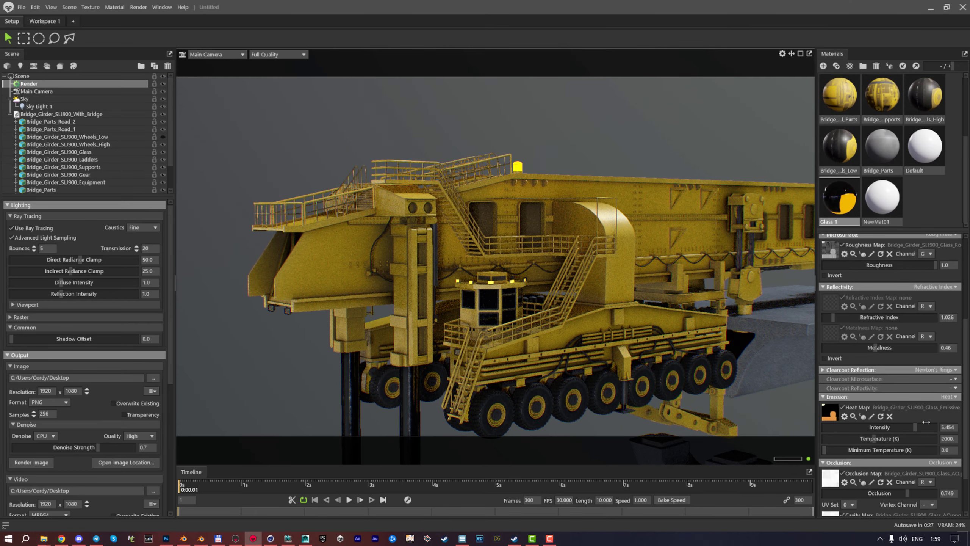
drag(926, 422, 875, 439)
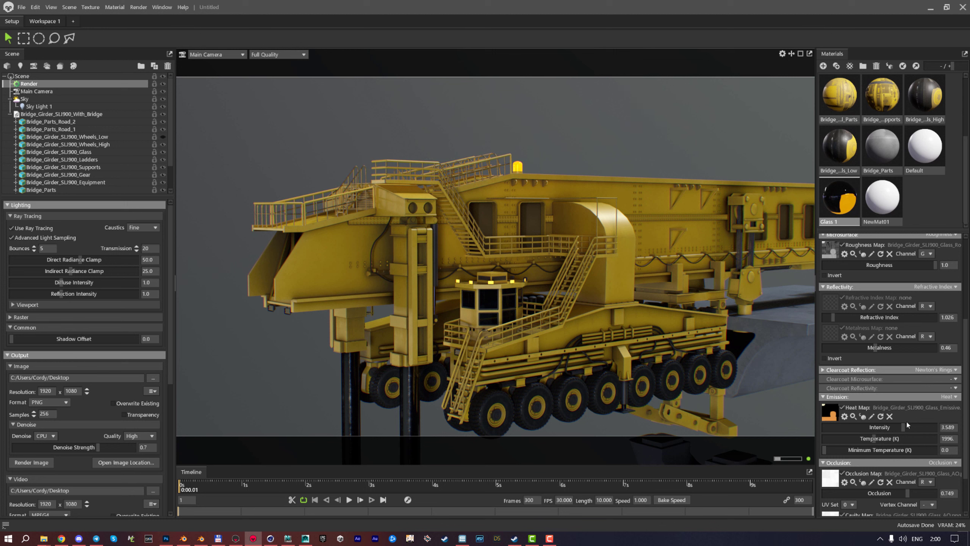
Switch glass emission to Fluorescent with a green colour at strength 5.559
click(949, 397)
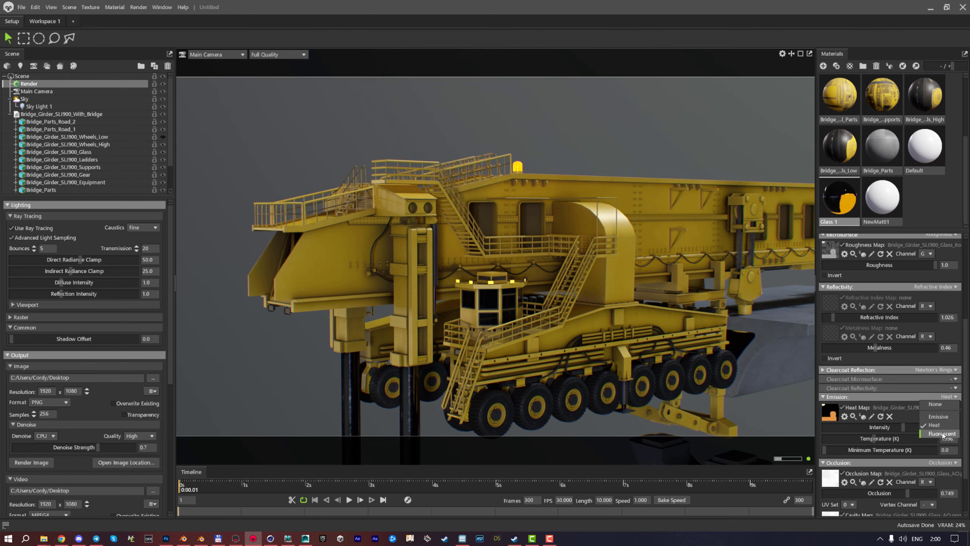
click(942, 434)
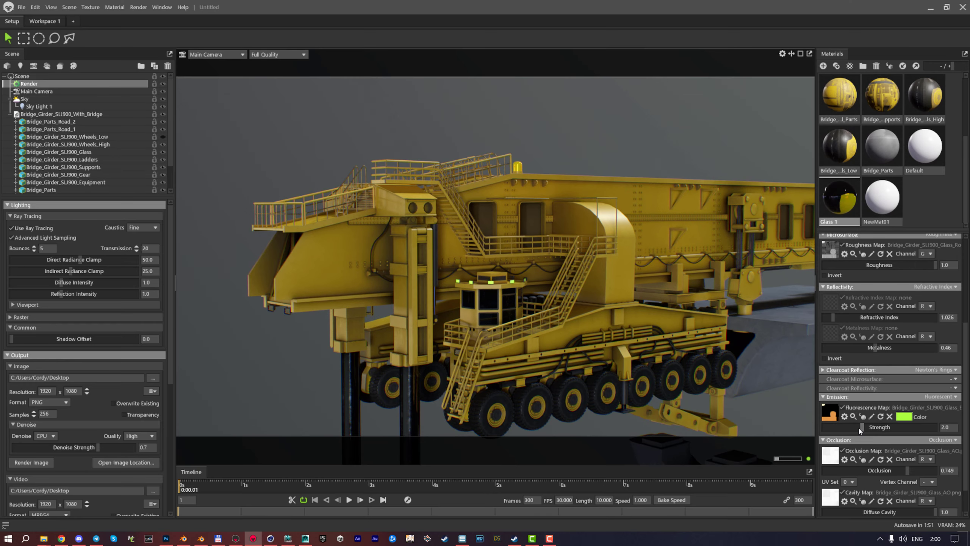
mouse_move(859, 428)
mouse_down()
mouse_move(917, 427)
mouse_move(874, 427)
mouse_up()
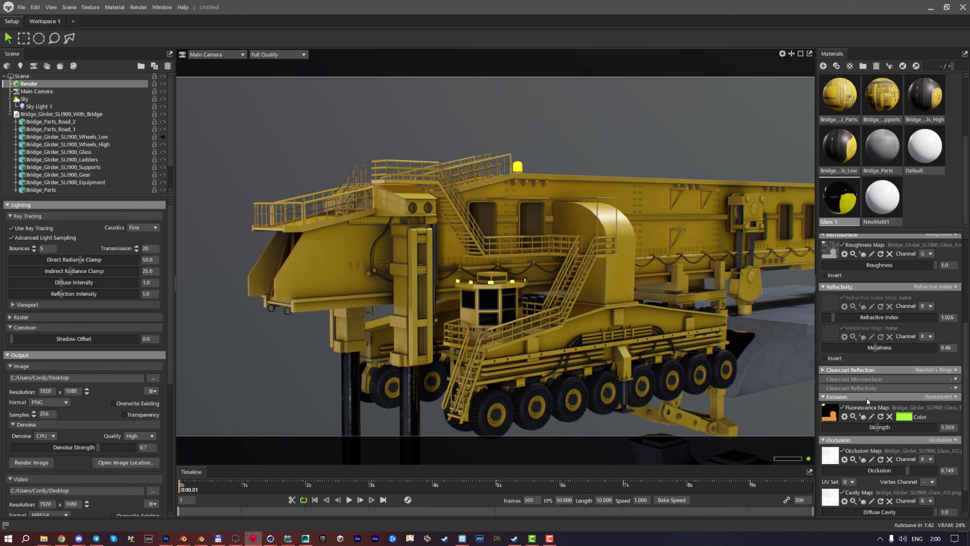
click(940, 397)
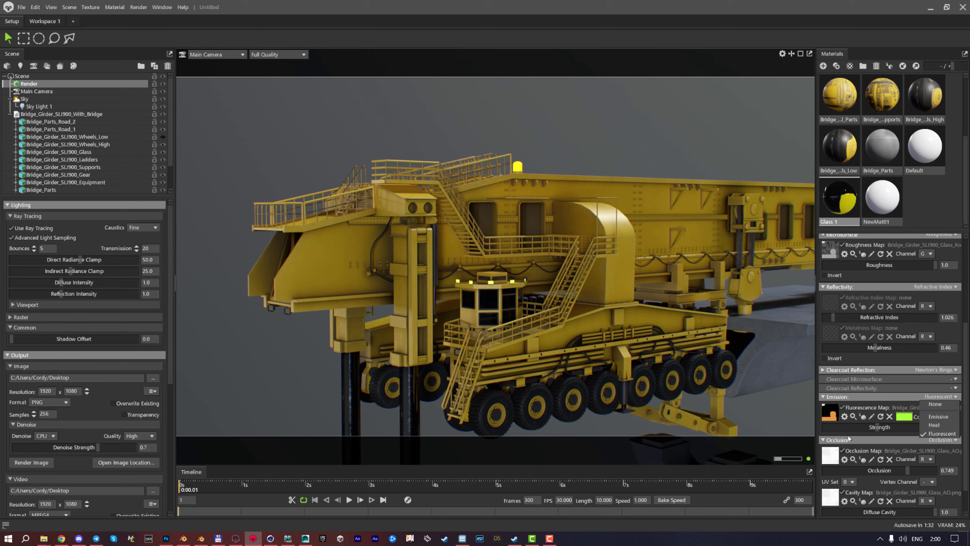
click(940, 434)
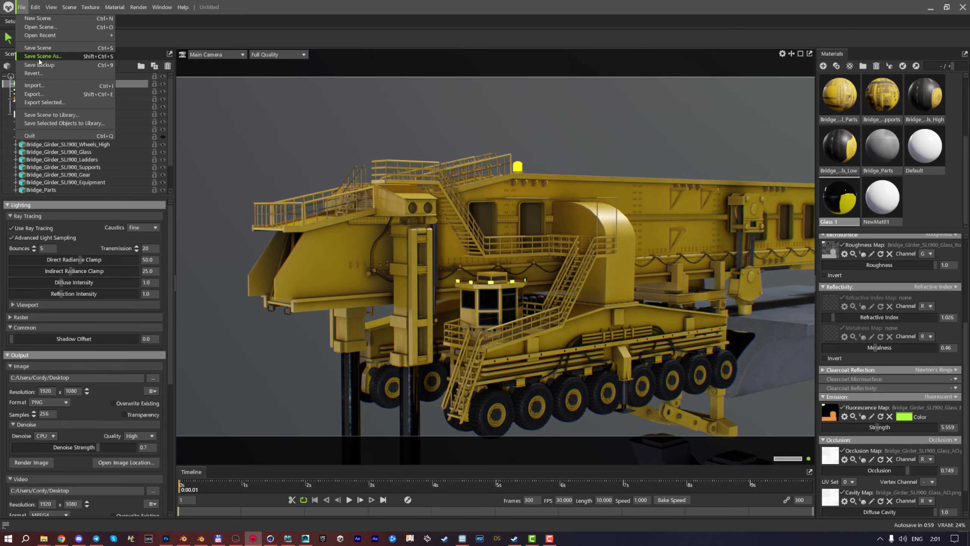
Save the scene as Bridge girder_SLJ 900_Scene.tbscene in the Bridge_Girder_SLJ900 folder
click(38, 57)
drag(336, 18, 357, 67)
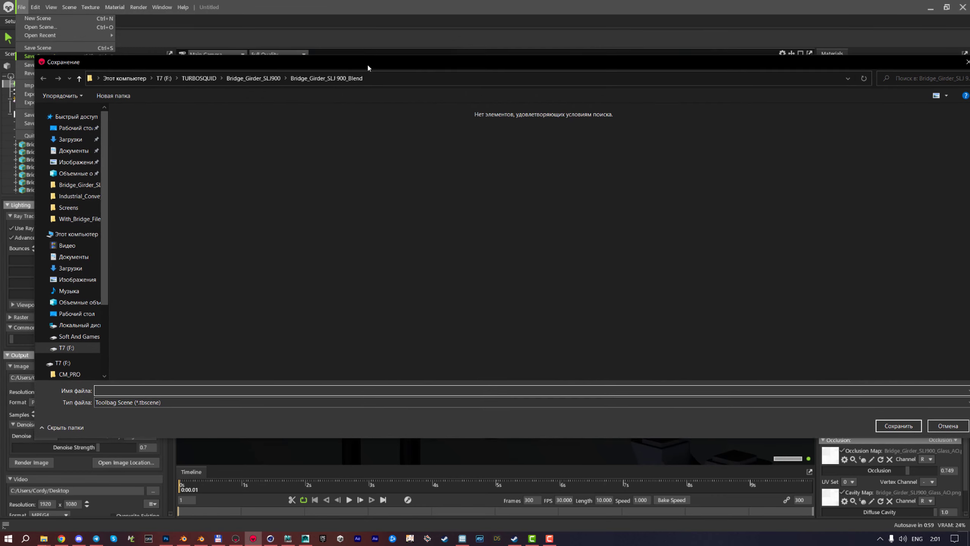
click(243, 83)
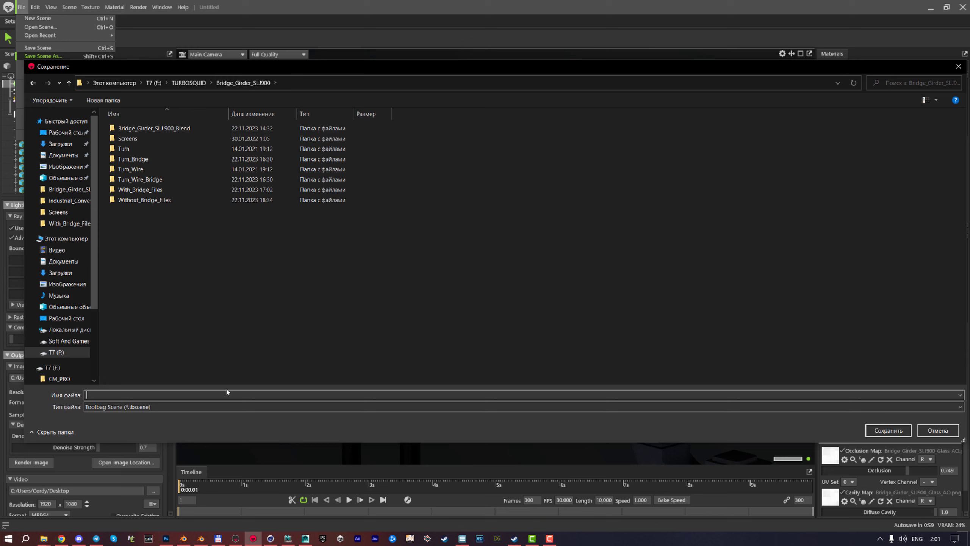
text(B)
key(Down)
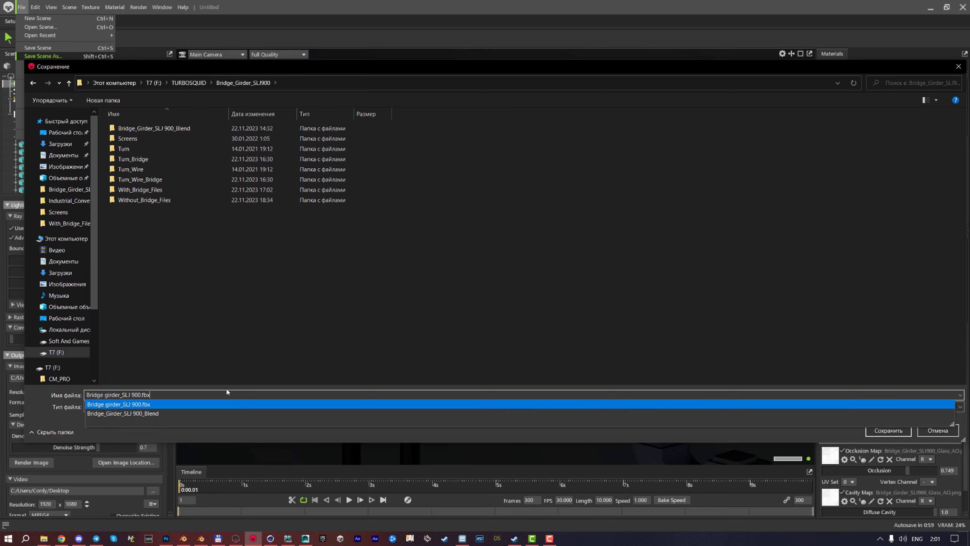
key(BackSpace)
key(BackSpace)
text(_+S)
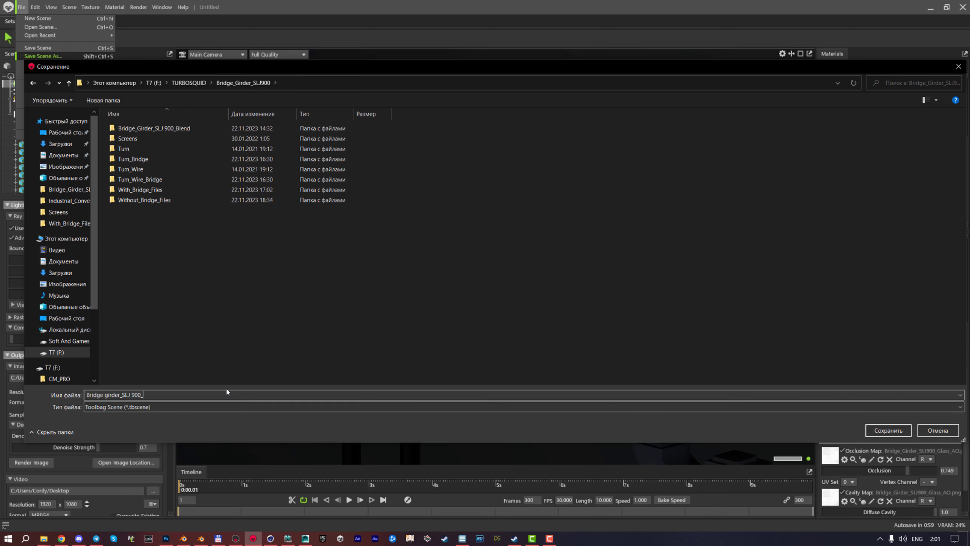
text(cene)
key(Return)
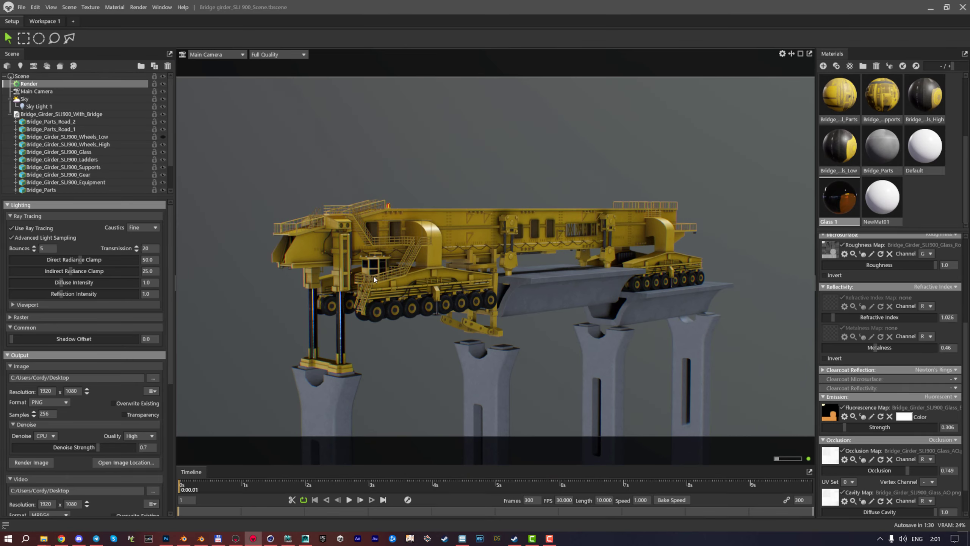
Collapse the girder model branch and select Sky to show its lighting settings
scroll(398, 282, up, 3)
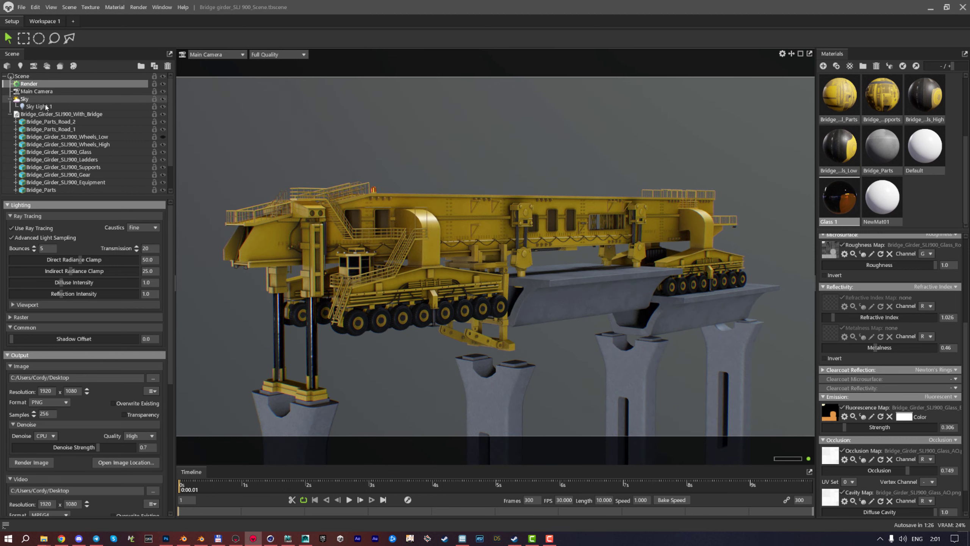
click(10, 114)
click(30, 100)
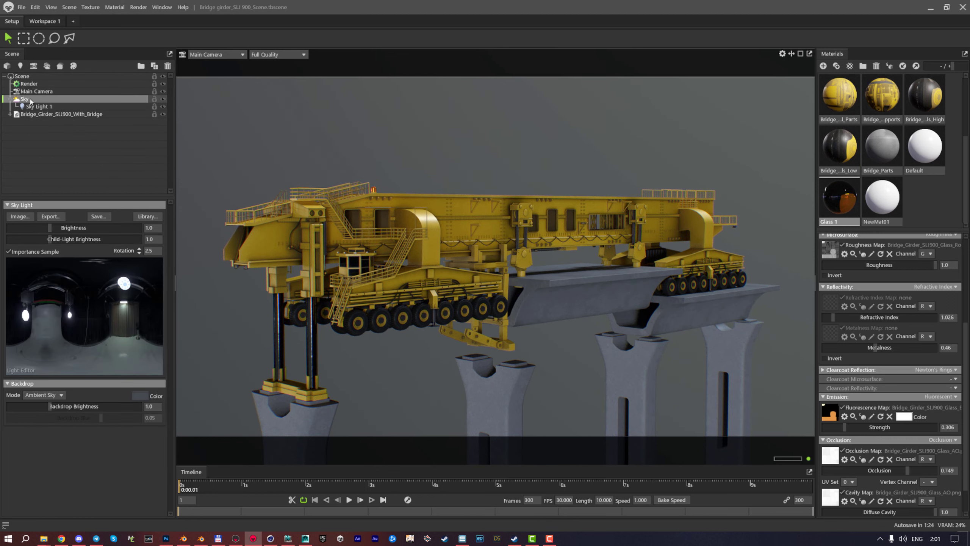
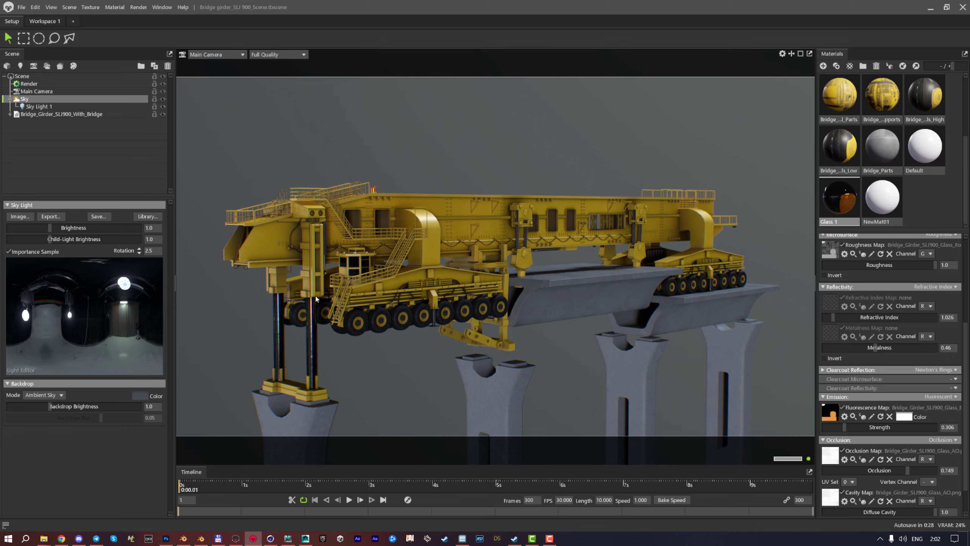
Open a new Chrome tab and go to the HDRI Haven site, landing on Poly Haven
click(61, 538)
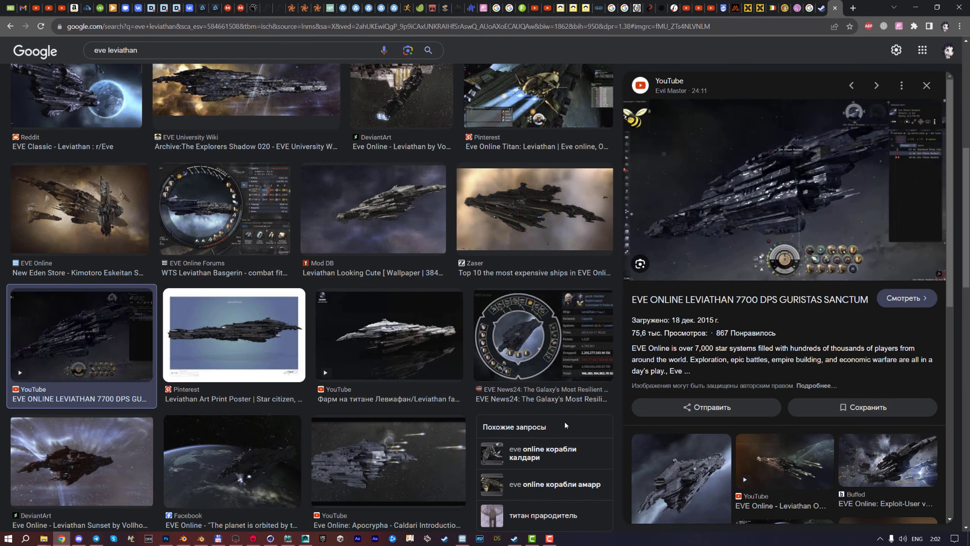
click(808, 5)
key(ctrl+t)
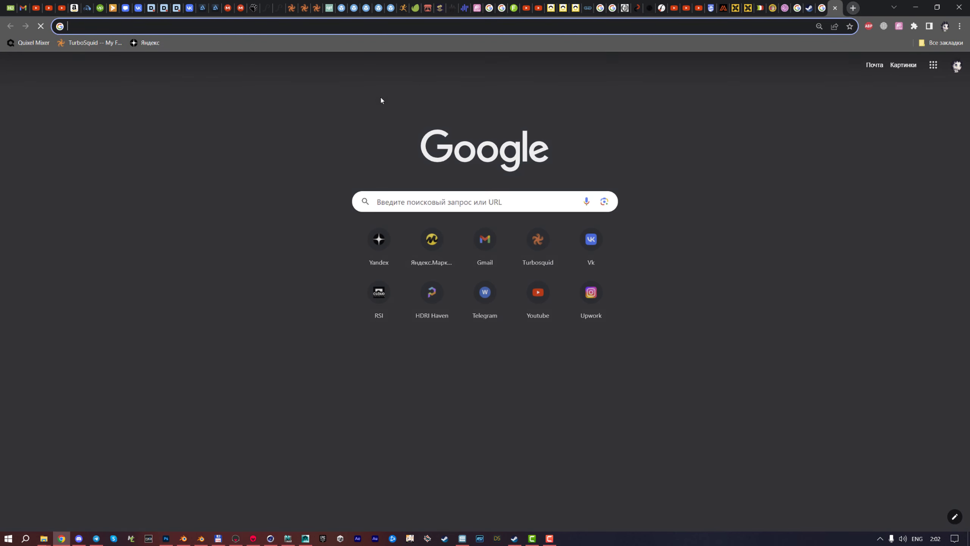
click(438, 302)
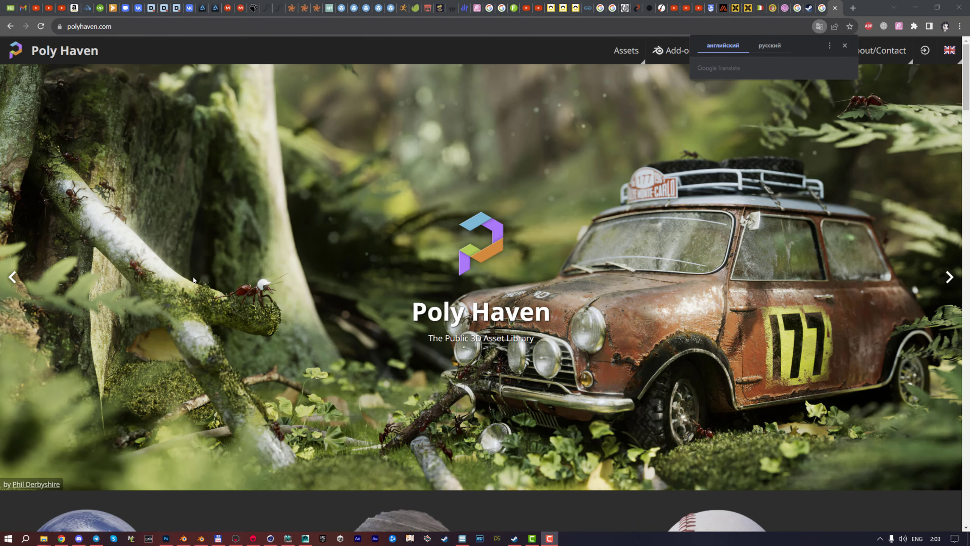
Browse the HDRIs library and open Brown Photostudio 02 (16K HDR, 364.49 MB)
scroll(208, 256, down, 5)
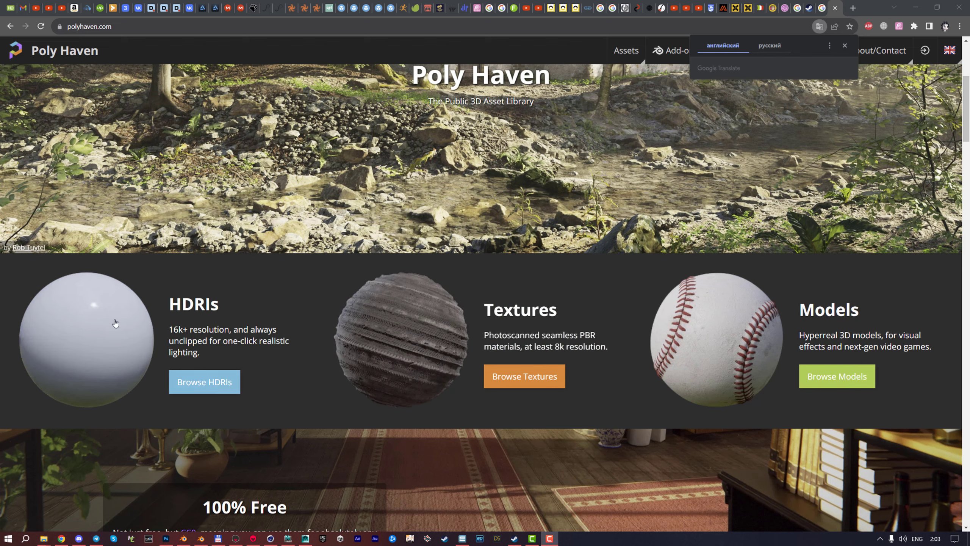
click(112, 320)
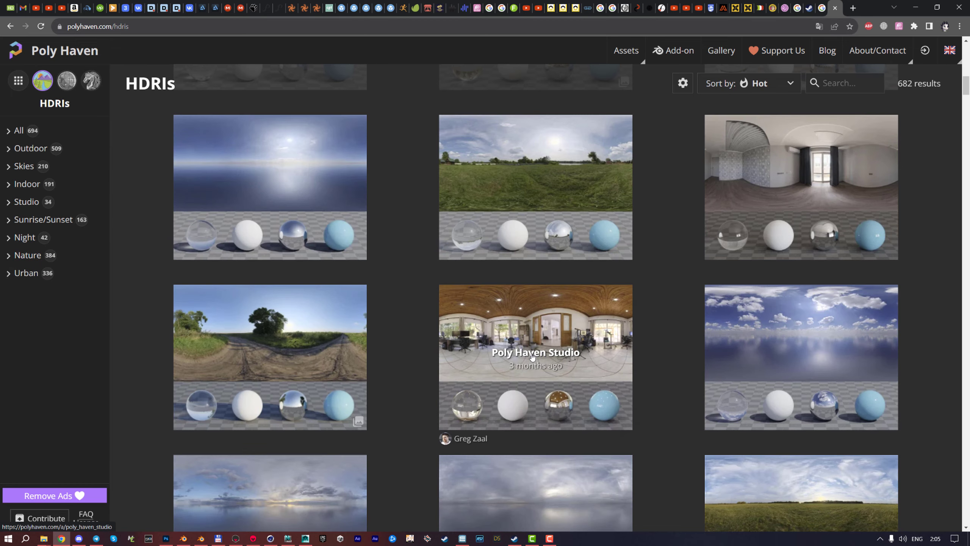
scroll(665, 364, down, 5)
scroll(660, 364, down, 10)
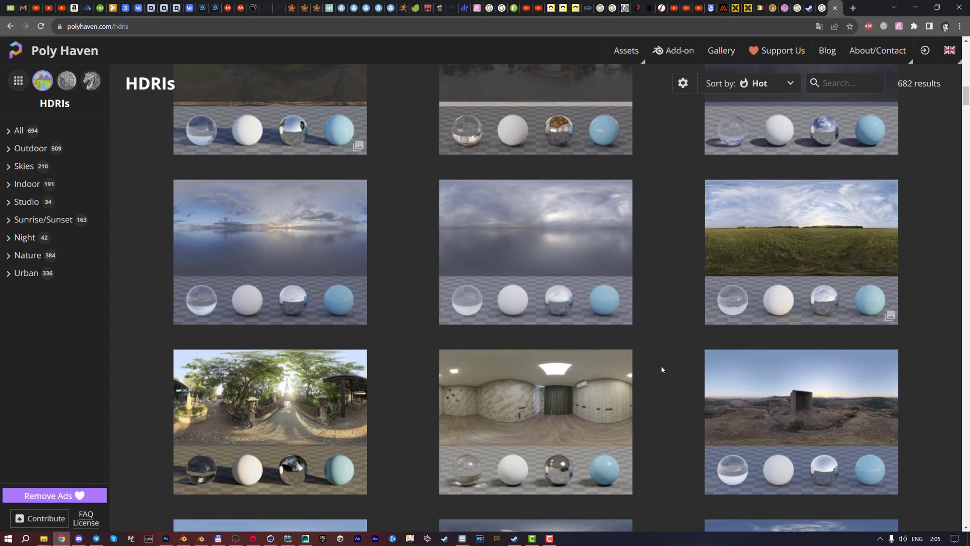
scroll(665, 352, down, 10)
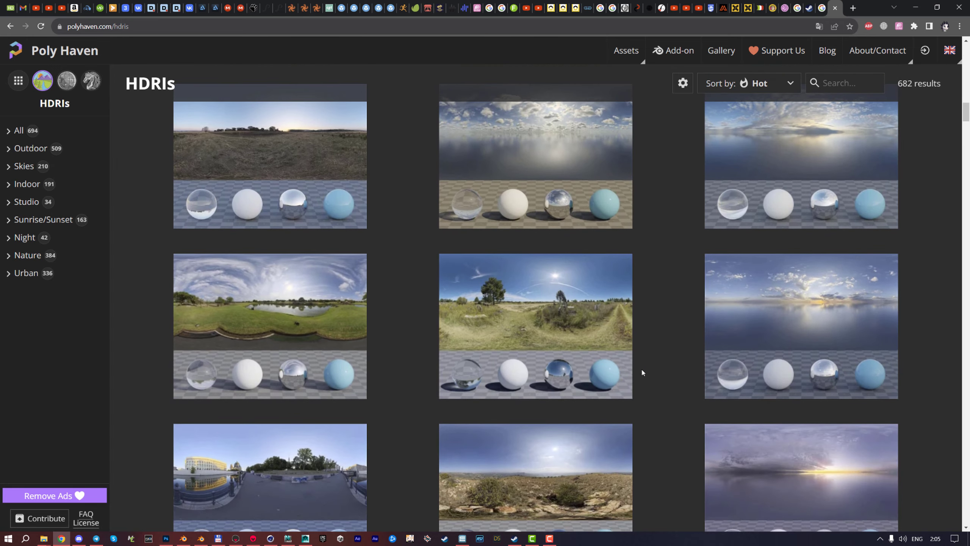
scroll(663, 383, down, 3)
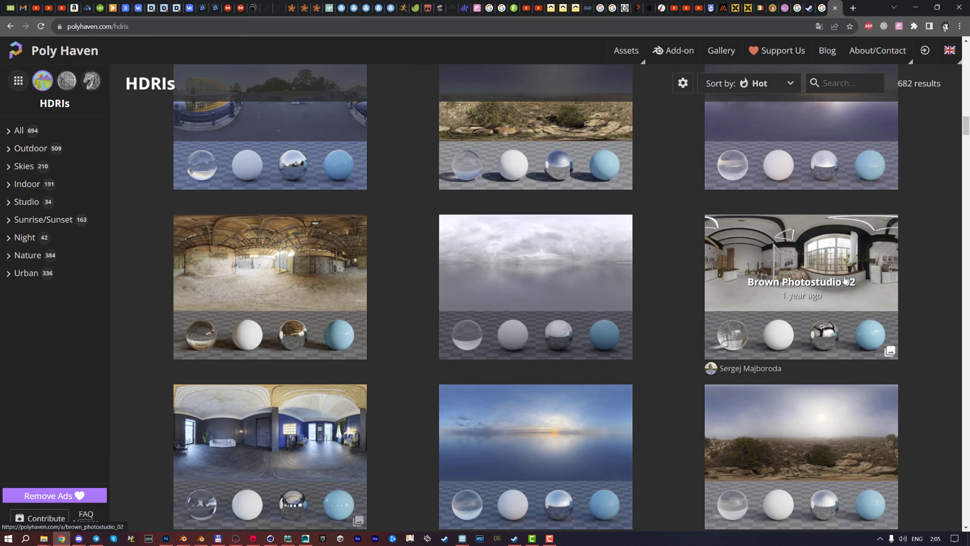
click(826, 259)
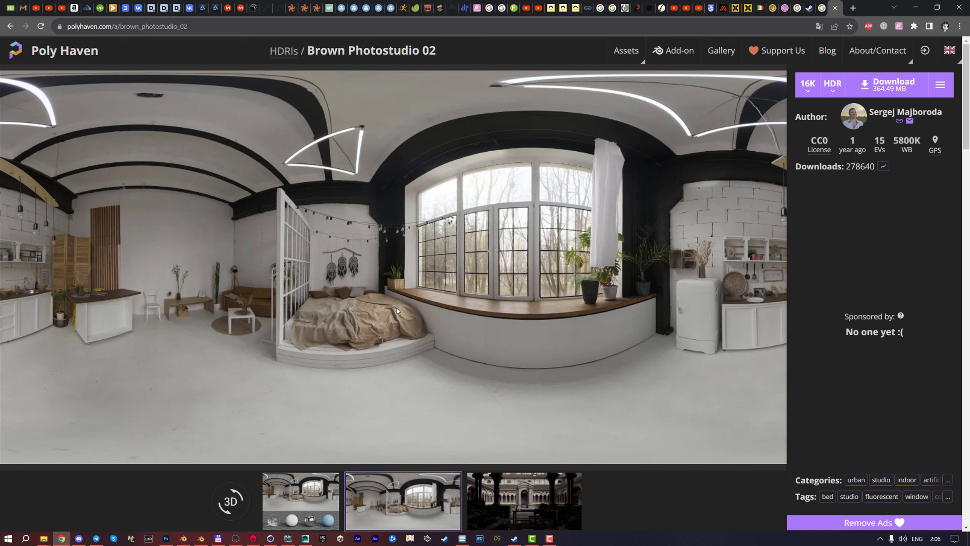
Switch back to Marmoset Toolbag and the bridge-girder scene
click(253, 538)
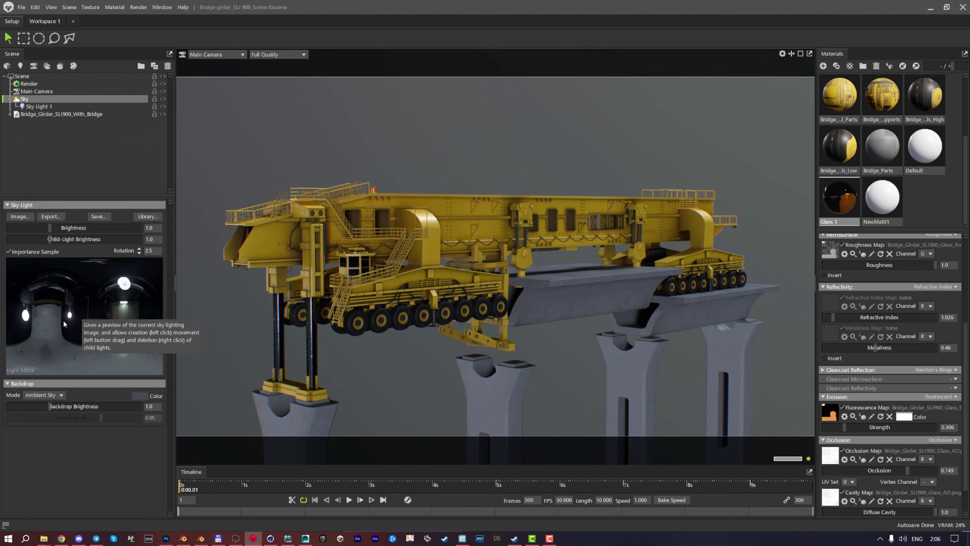
Load dam_bridge_16k.hdr from Downloads as the Sky Light panorama image
click(13, 217)
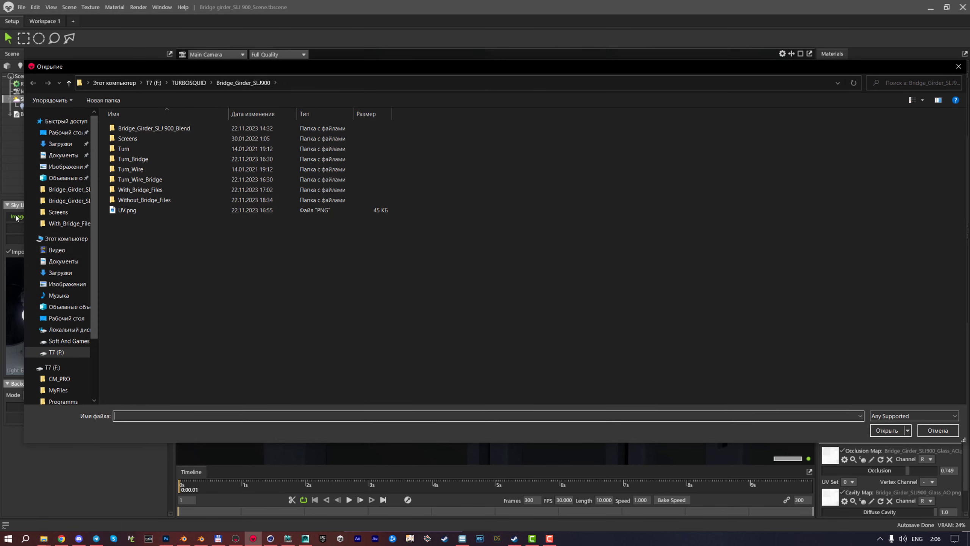
click(55, 146)
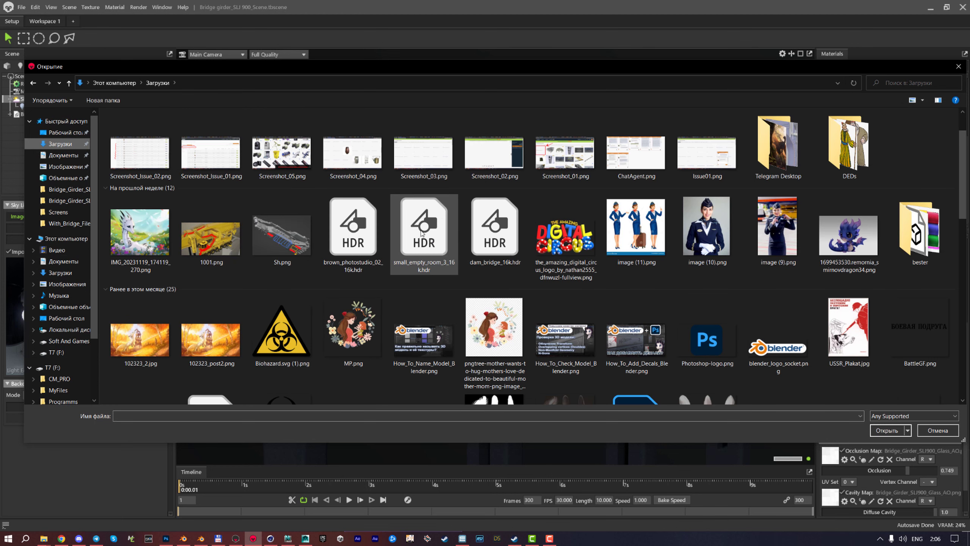
click(334, 216)
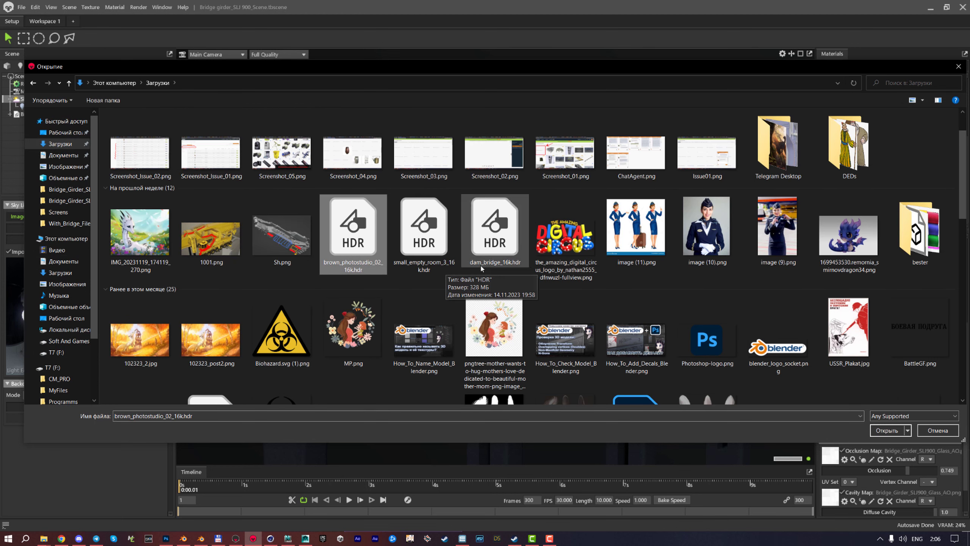
click(490, 237)
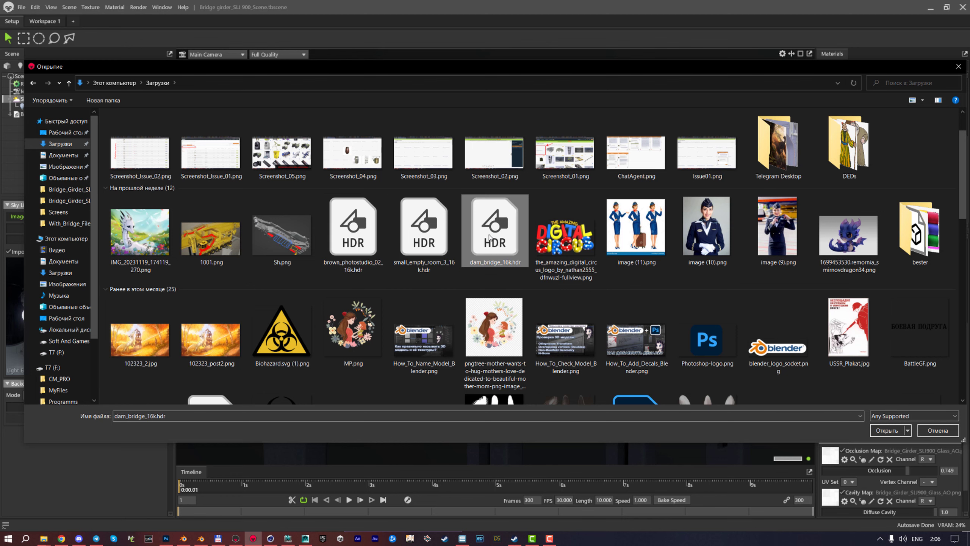
double_click(505, 233)
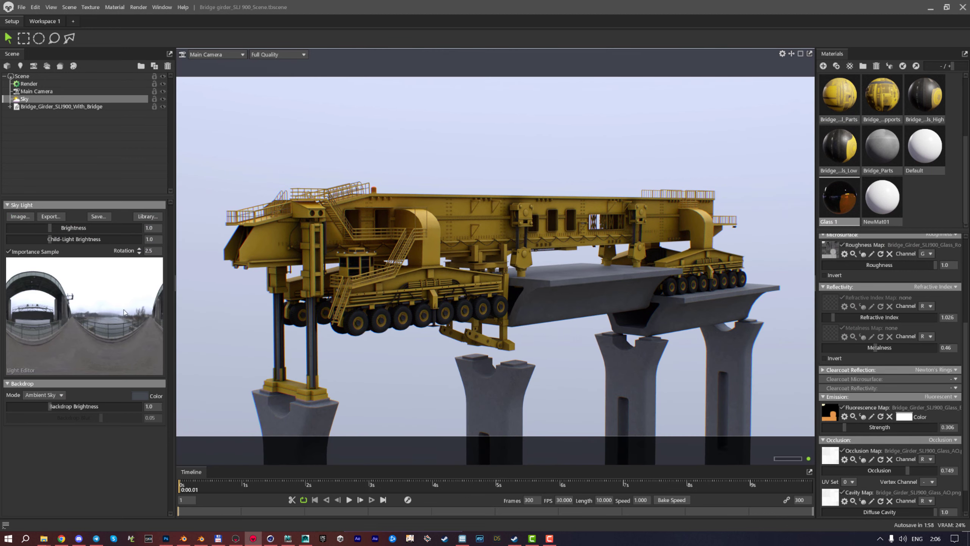
Rotate the dam bridge sky to -108.0 and add Sky Light 1 at a bright panorama spot
shift+drag(507, 325, 495, 345)
click(415, 358)
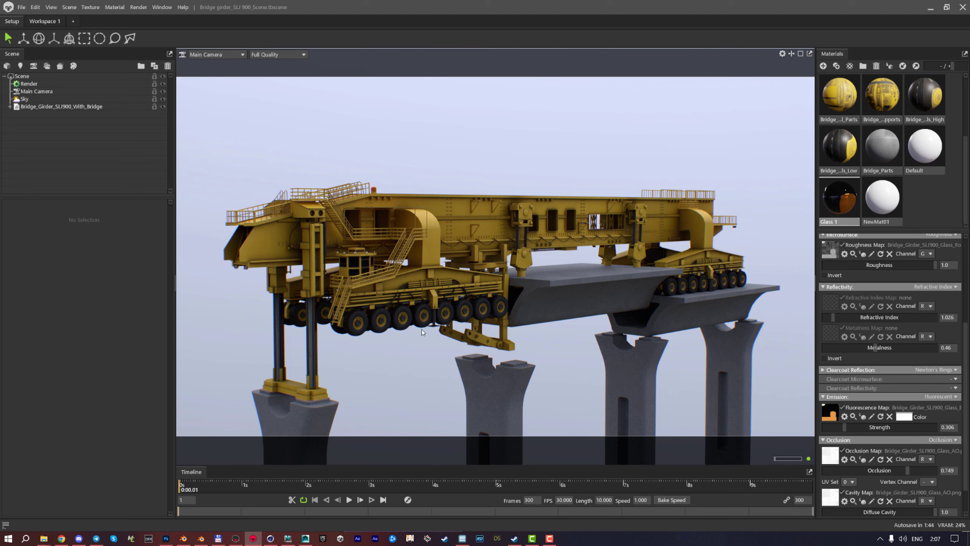
shift+drag(554, 352, 457, 382)
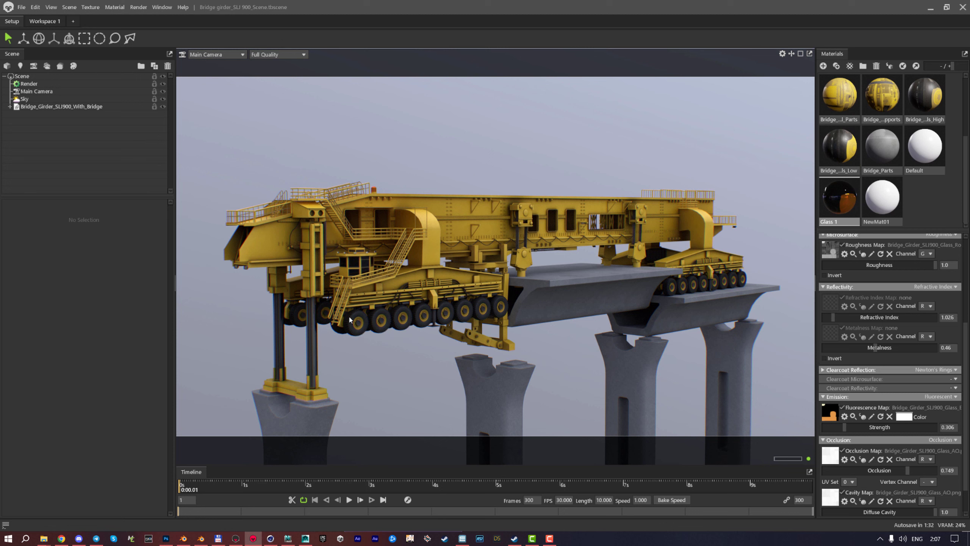
click(21, 98)
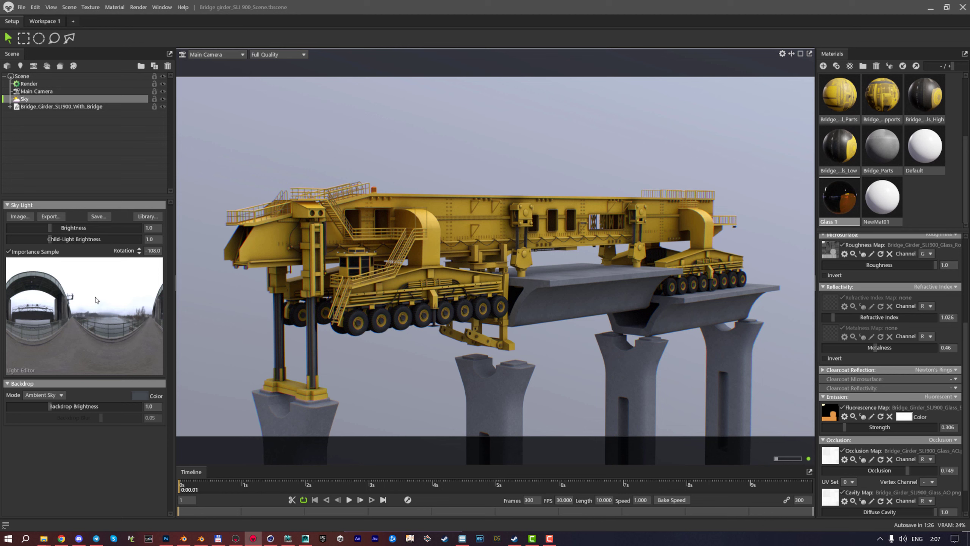
click(120, 285)
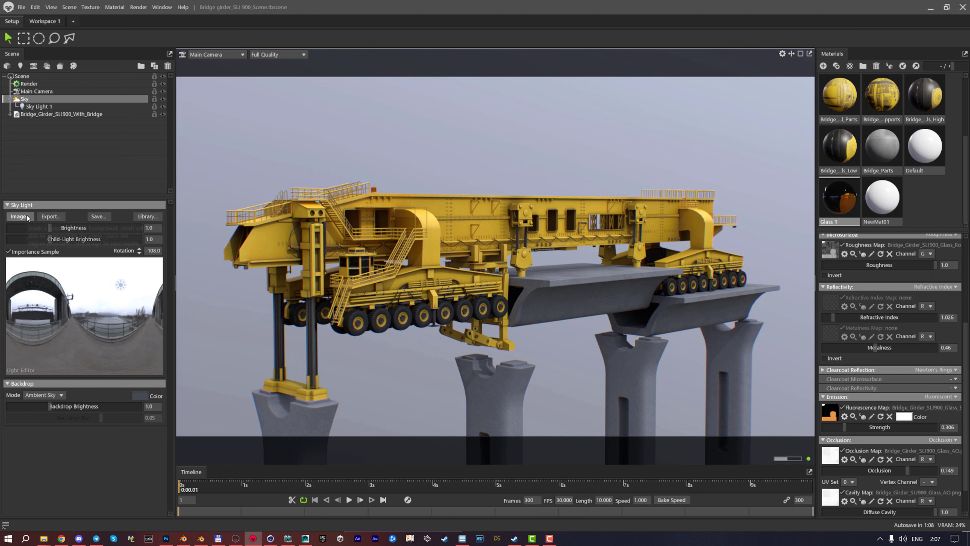
Try moving Sky Light 1 out from under Sky, then undo it
click(39, 106)
drag(43, 137, 34, 135)
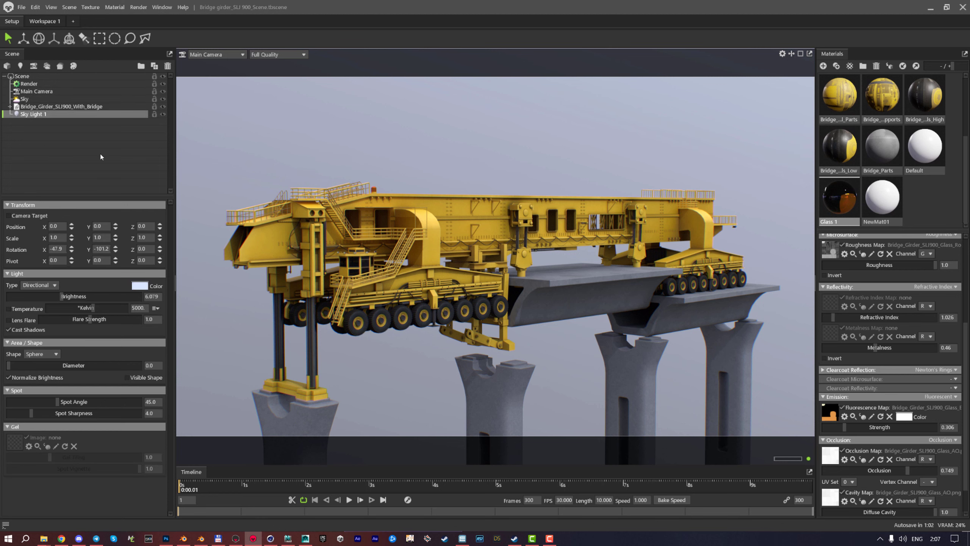
key(ctrl+z)
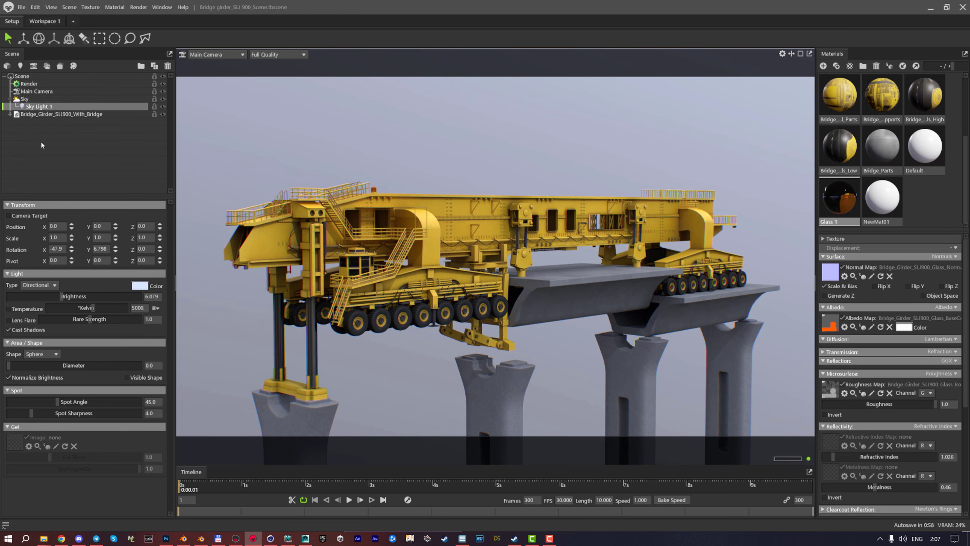
click(26, 99)
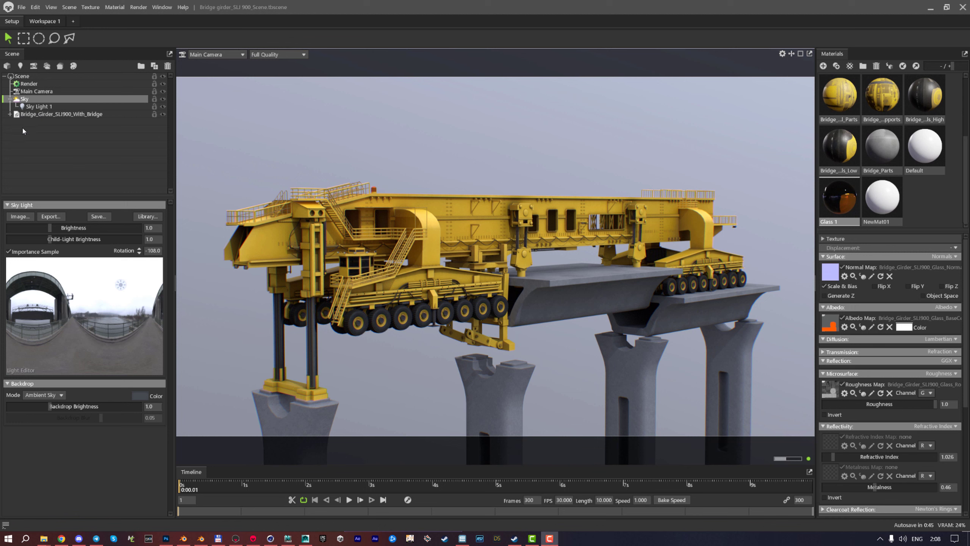
Group Sky with its light, then pull Sky back out of the Group
click(141, 66)
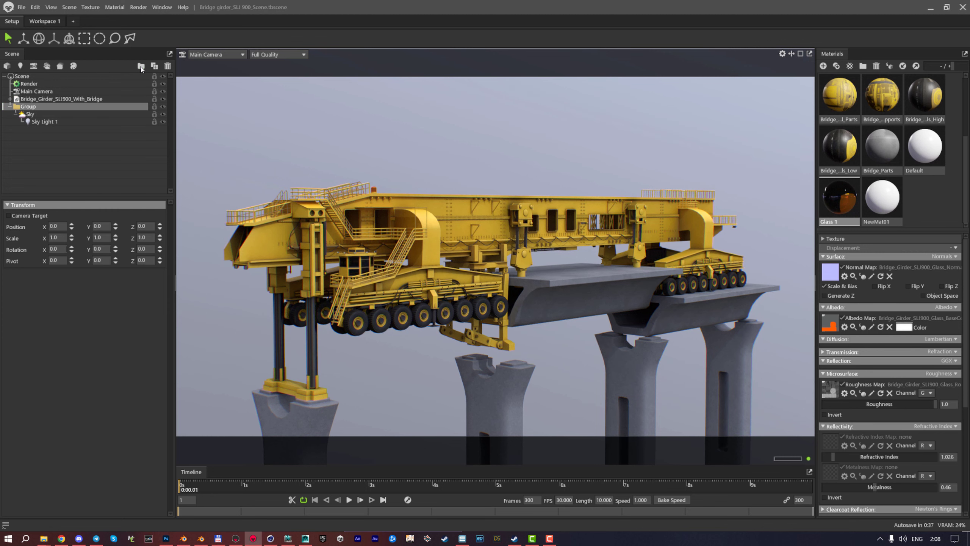
click(33, 115)
drag(11, 105, 32, 118)
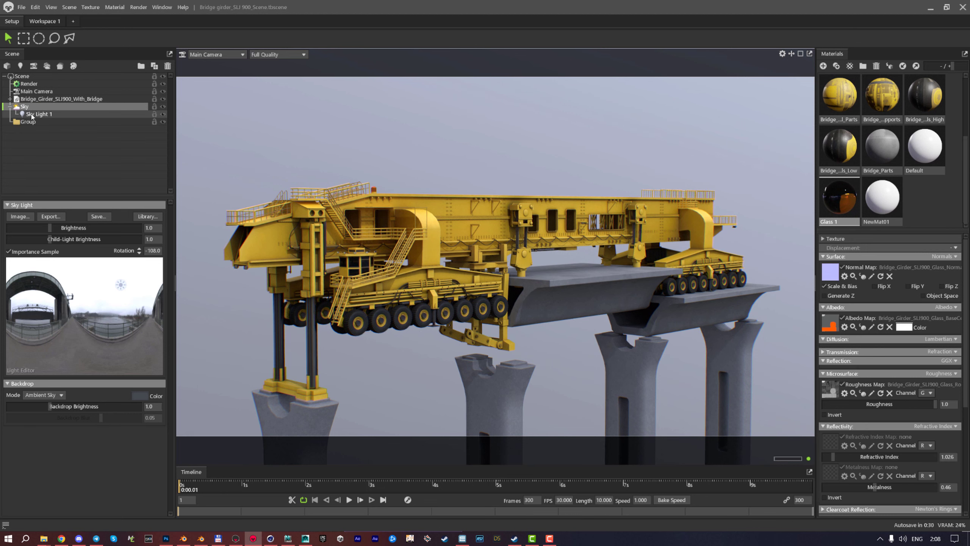
click(33, 121)
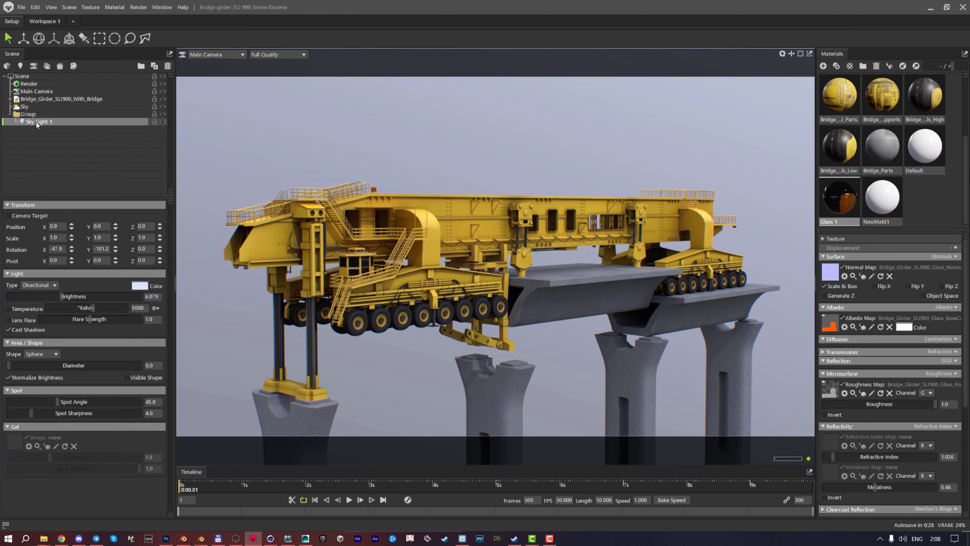
click(31, 115)
Toggle the Group's visibility to compare, then remove the Group and reselect Sky
click(163, 114)
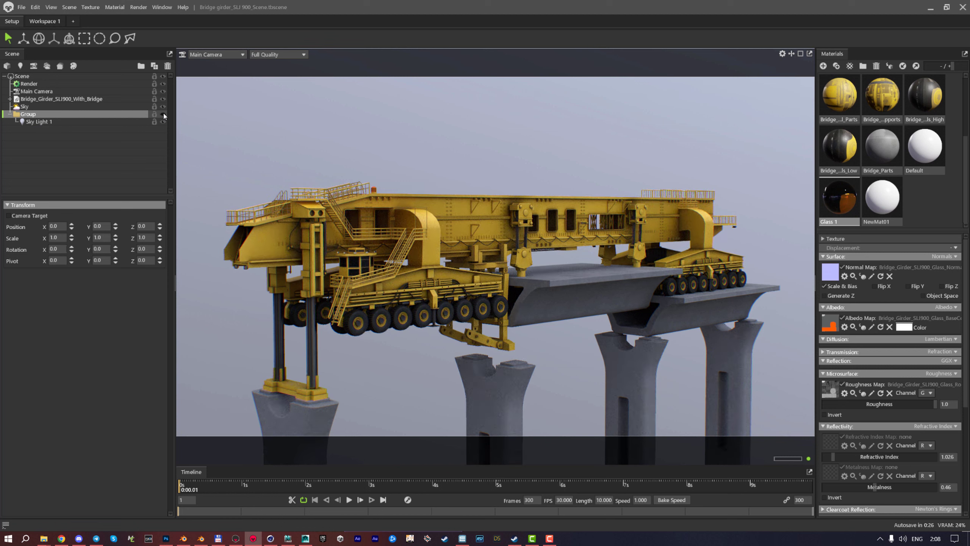
click(163, 114)
click(163, 114)
click(163, 114)
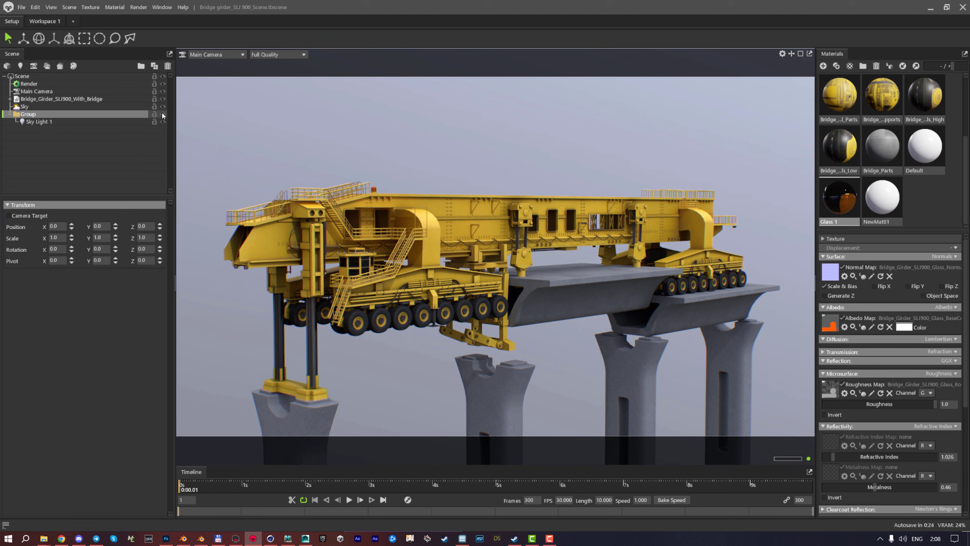
click(26, 106)
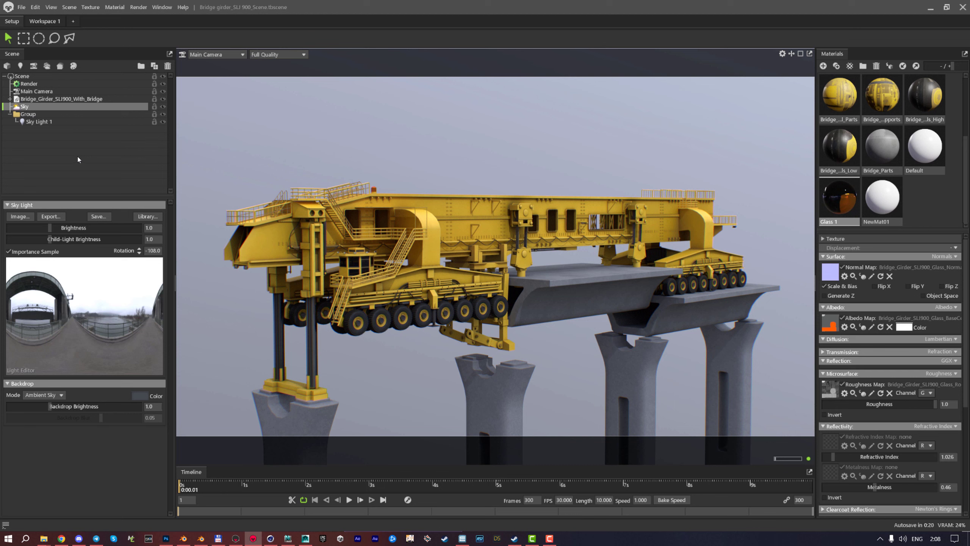
click(27, 115)
key(ctrl+z)
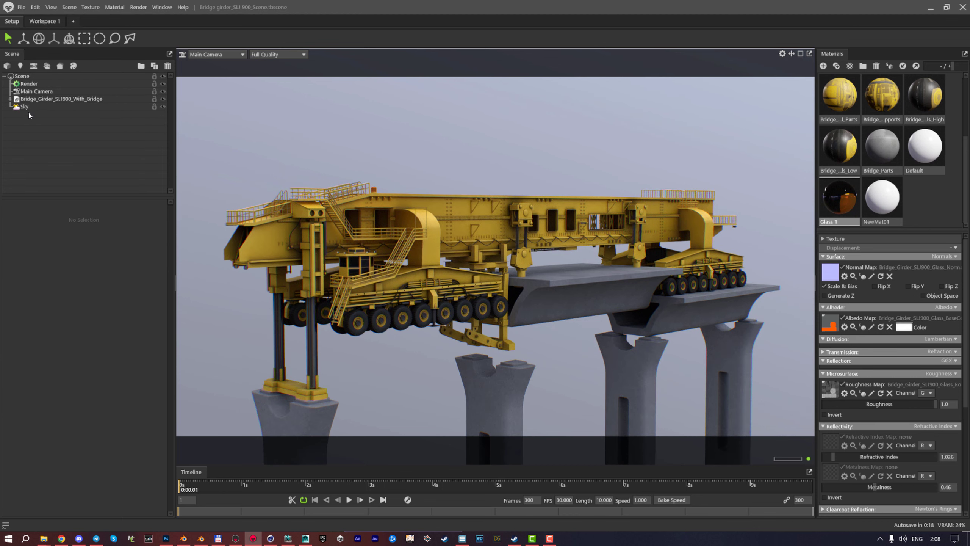
click(23, 107)
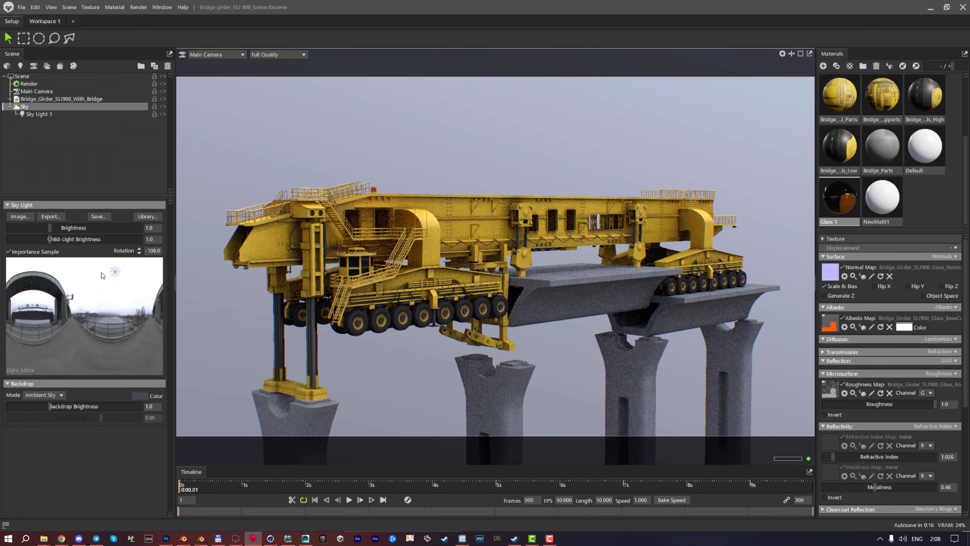
Rotate the sky to -487.5 and load small_empty_room_3_16k.hdr as the panorama
shift+drag(613, 299, 302, 283)
click(20, 216)
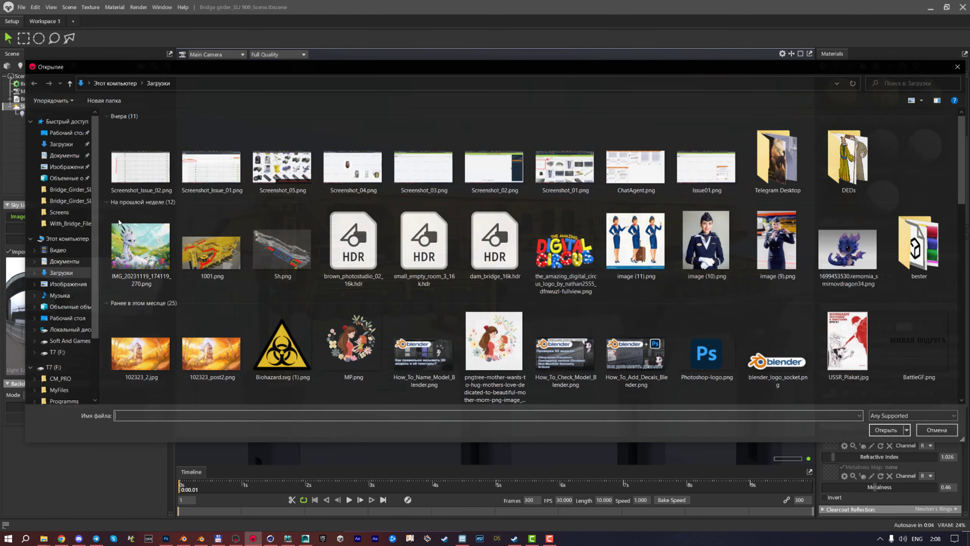
click(424, 267)
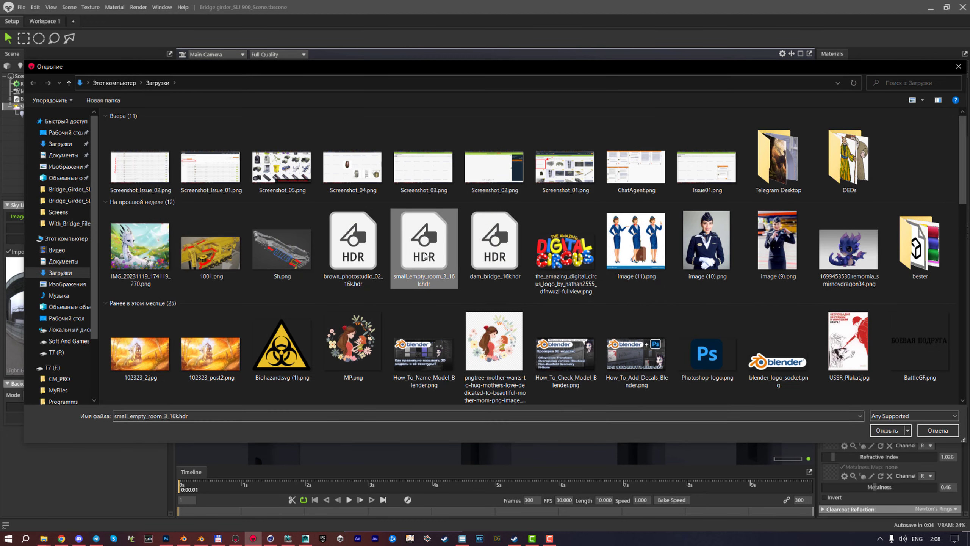
double_click(424, 267)
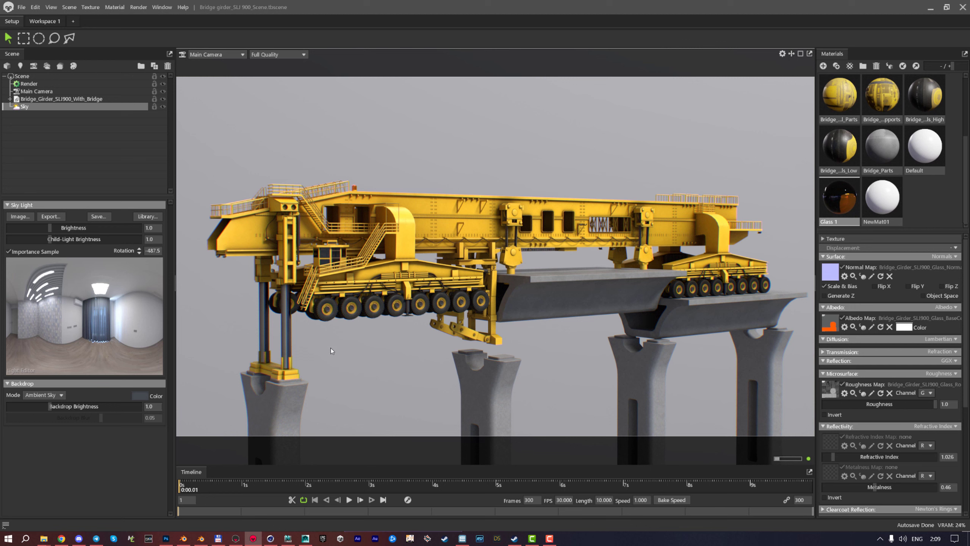
Check the Brown Photostudio 02 resolution options in Chrome, then minimize the browser
click(65, 536)
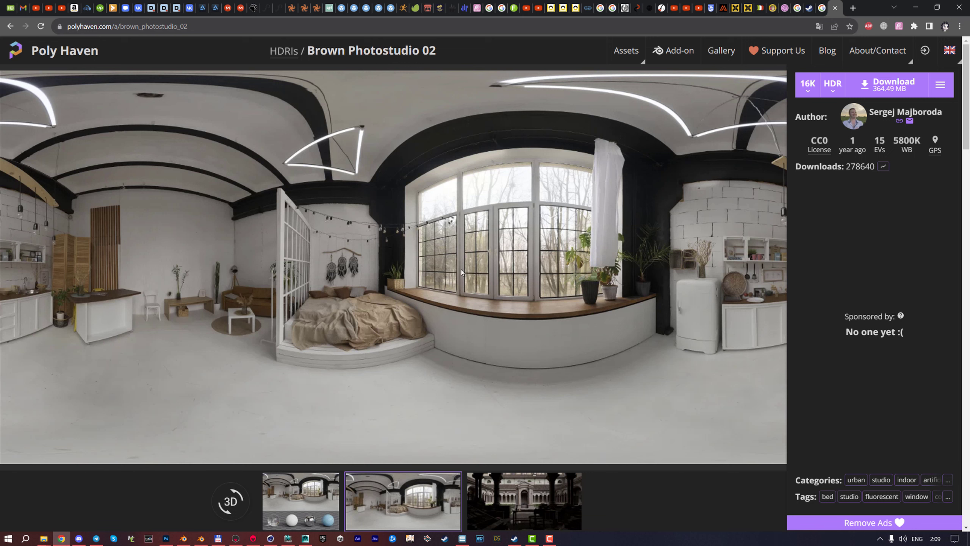
click(806, 92)
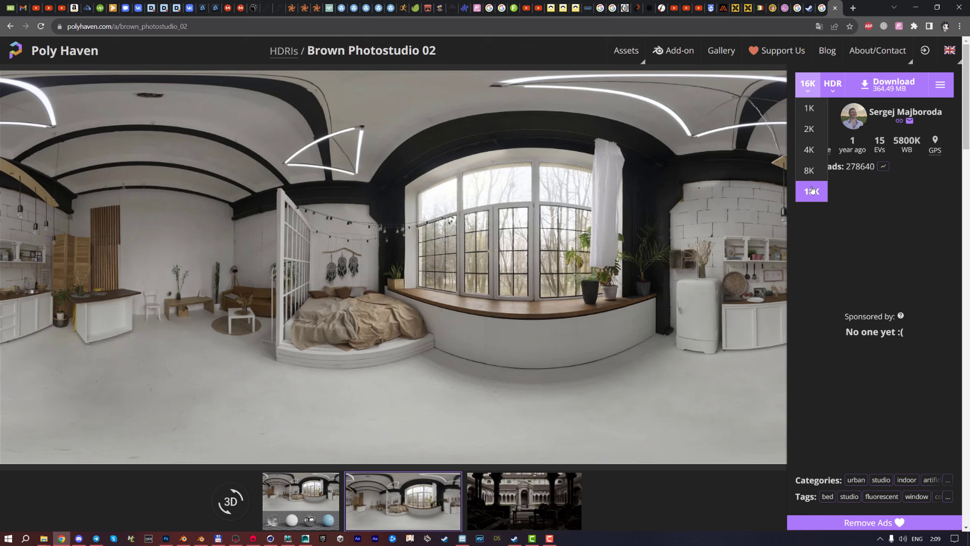
click(13, 26)
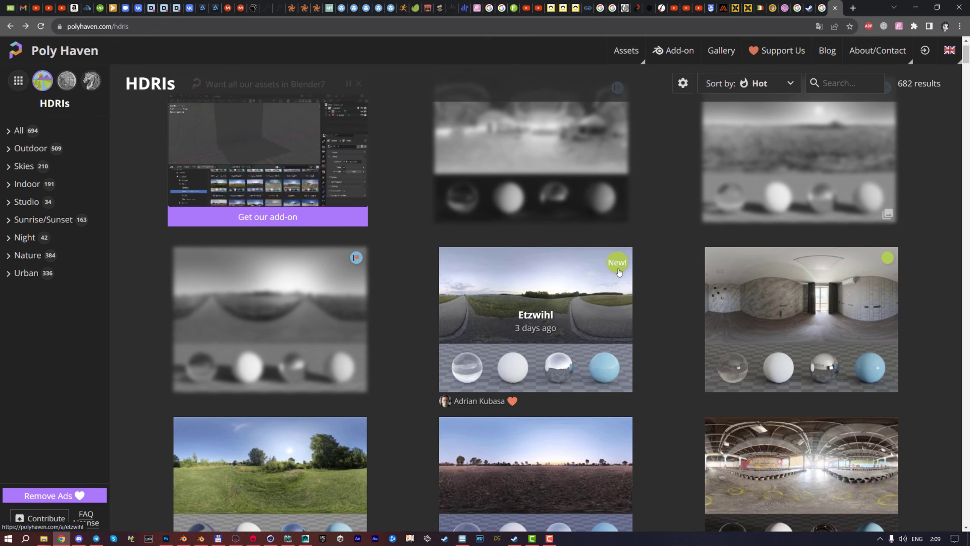
click(917, 10)
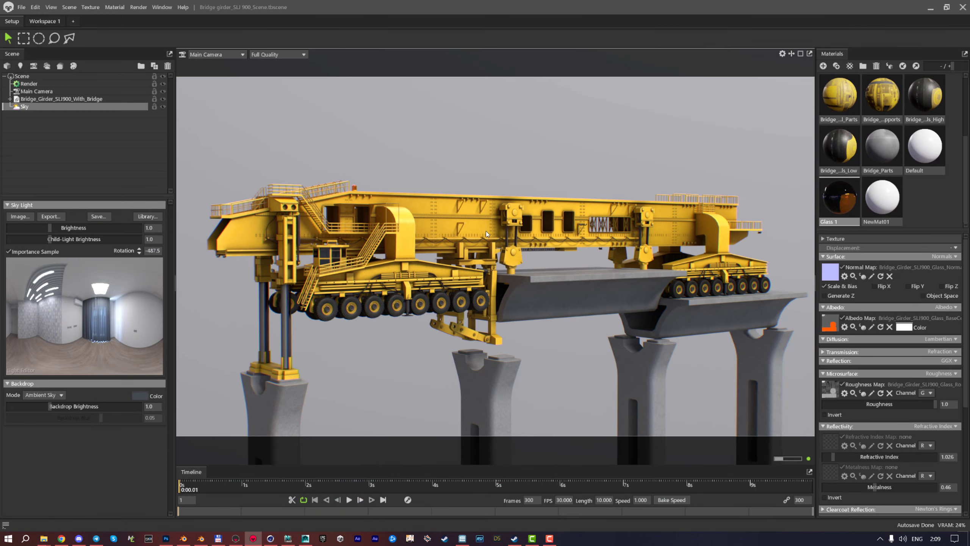
Add Sky Light 1 from the panorama and rotate the sky to -529.0
shift+drag(486, 233, 565, 297)
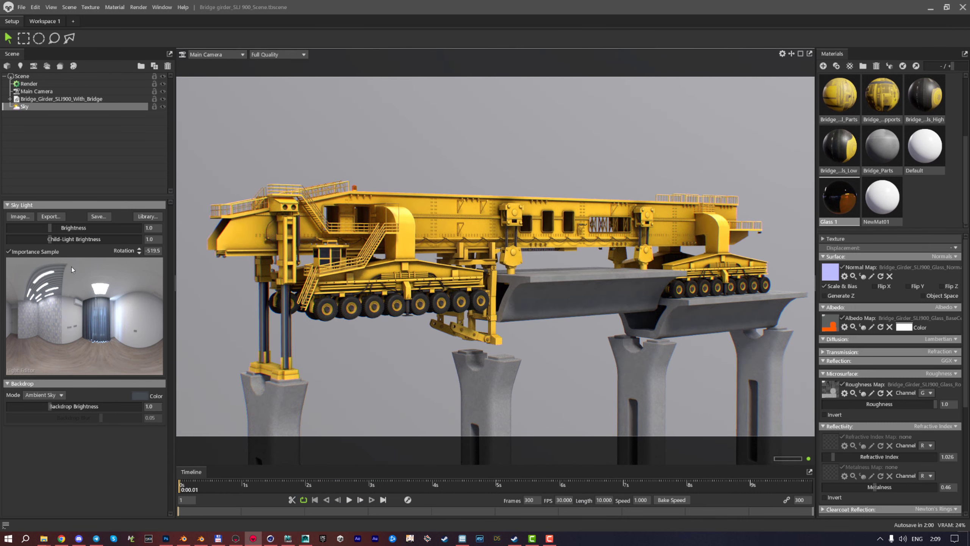
click(105, 293)
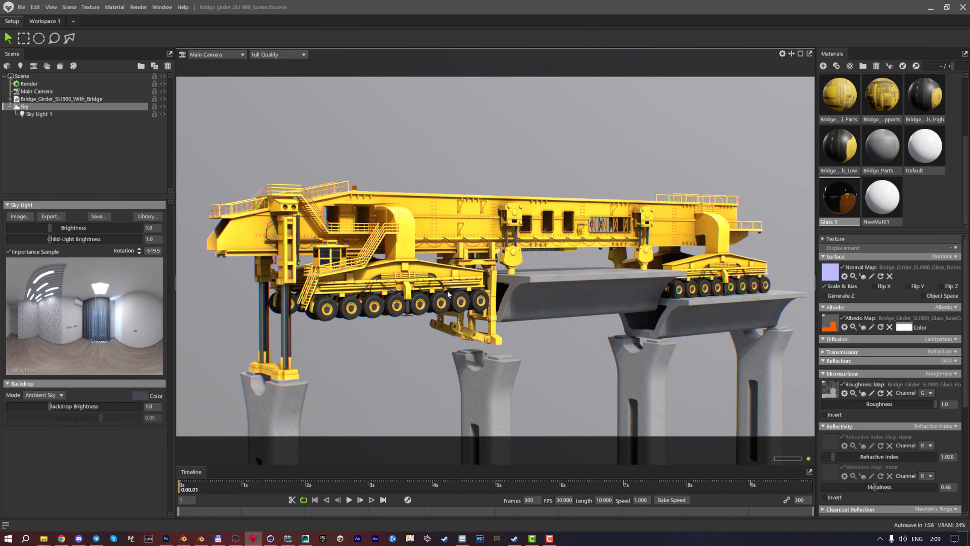
shift+drag(448, 296, 355, 339)
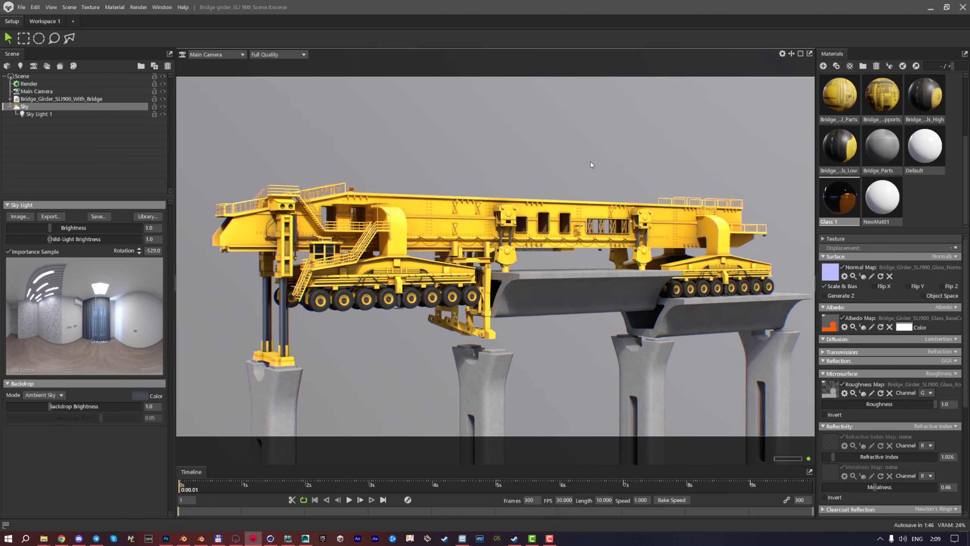
Load brown_photostudio_02_16k.hdr as the sky panorama image
click(20, 216)
click(352, 248)
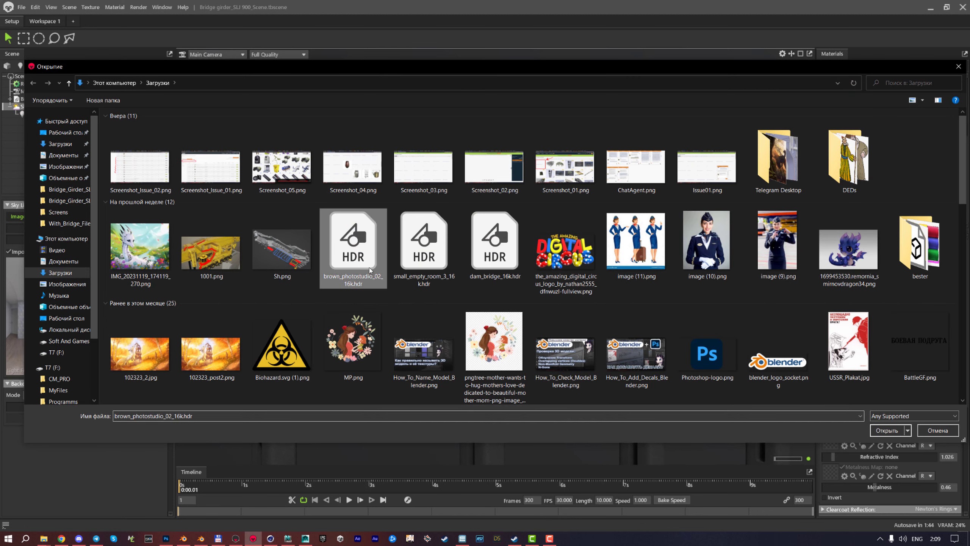
double_click(352, 248)
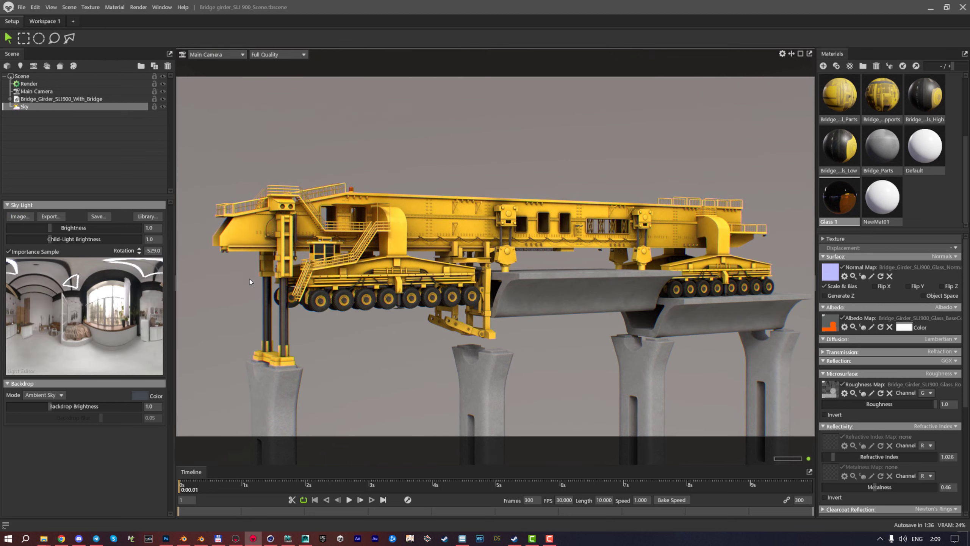
Rotate the sky to -518.5, set brightness 0.806, and add Sky Light 1
shift+drag(268, 288, 527, 324)
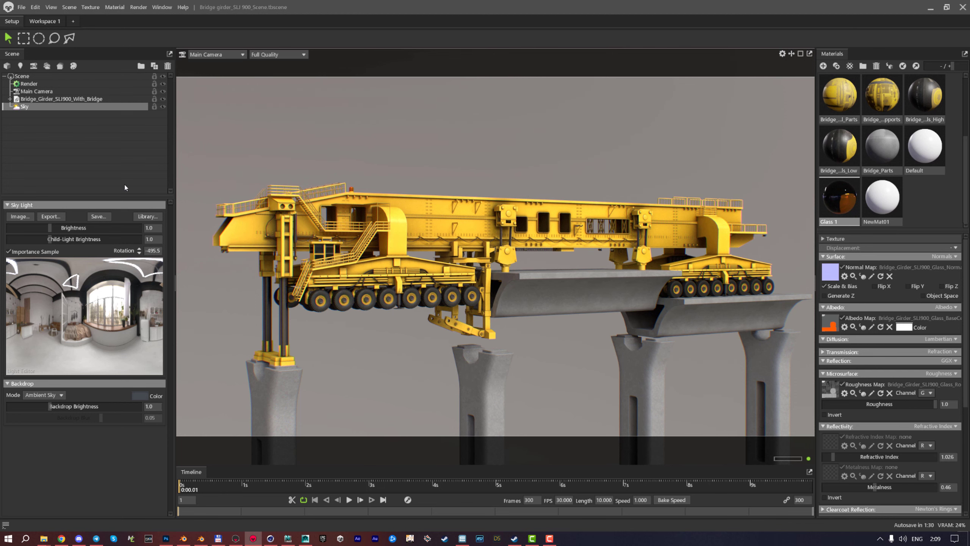
drag(55, 226, 48, 228)
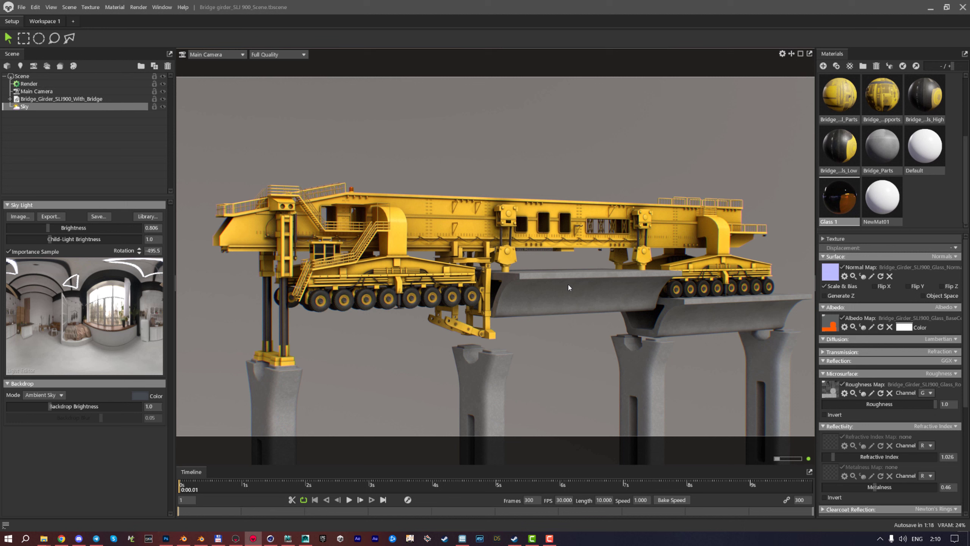
scroll(496, 226, up, 3)
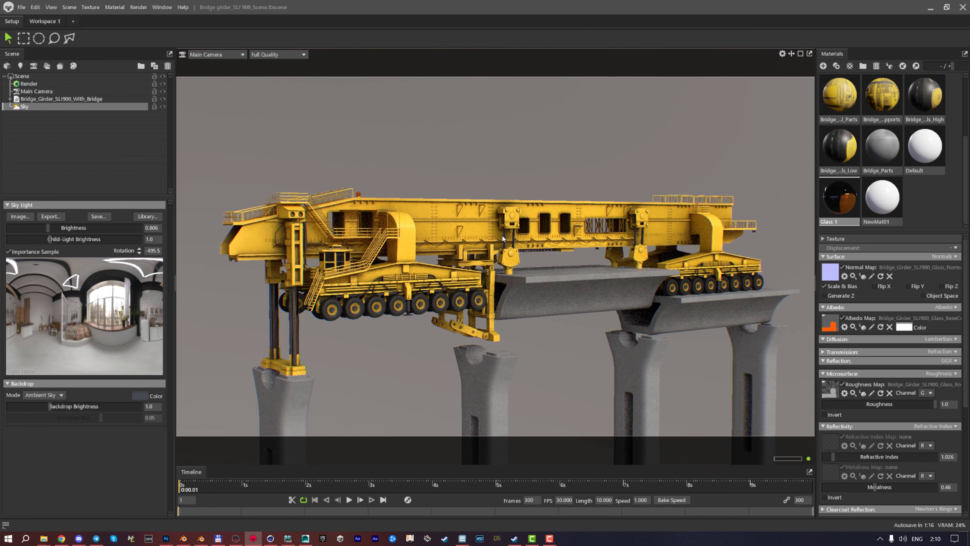
scroll(293, 258, up, 2)
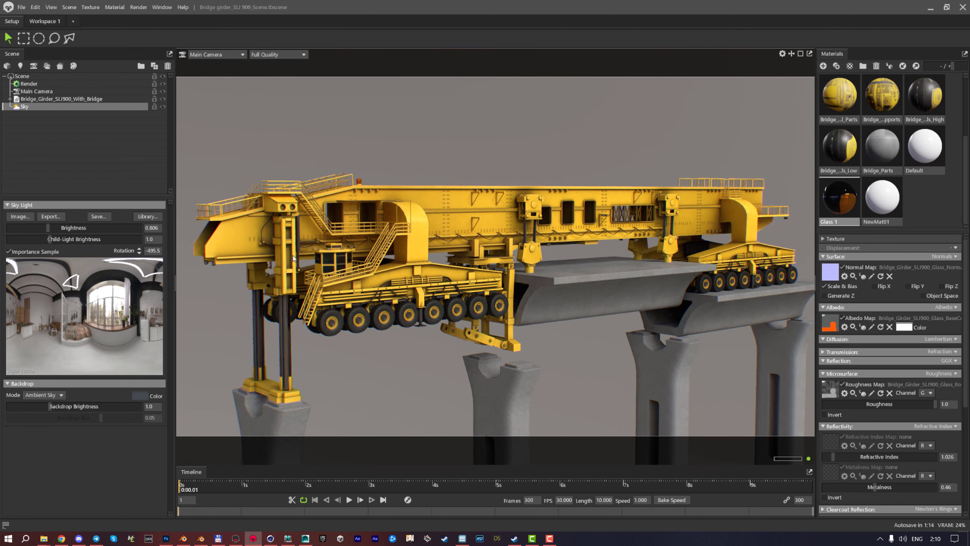
click(113, 294)
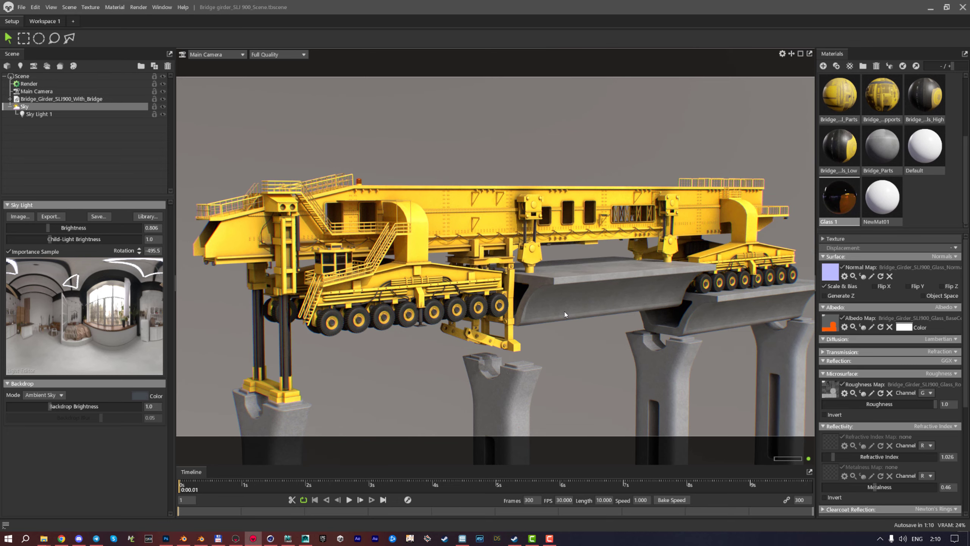
scroll(566, 314, down, 2)
mouse_move(561, 311)
mouse_down()
mouse_move(496, 292)
mouse_move(570, 286)
mouse_move(599, 304)
mouse_move(494, 298)
mouse_move(576, 307)
mouse_up()
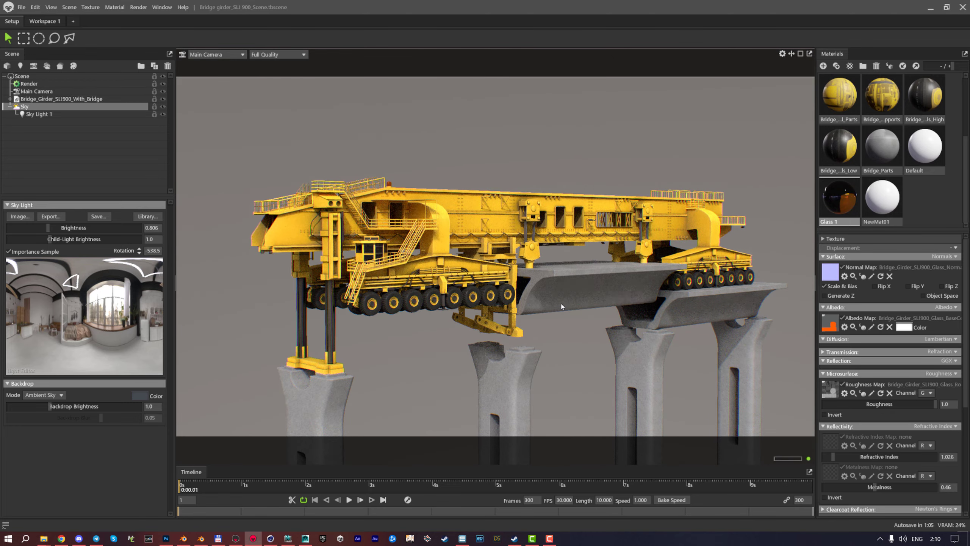
scroll(438, 311, up, 2)
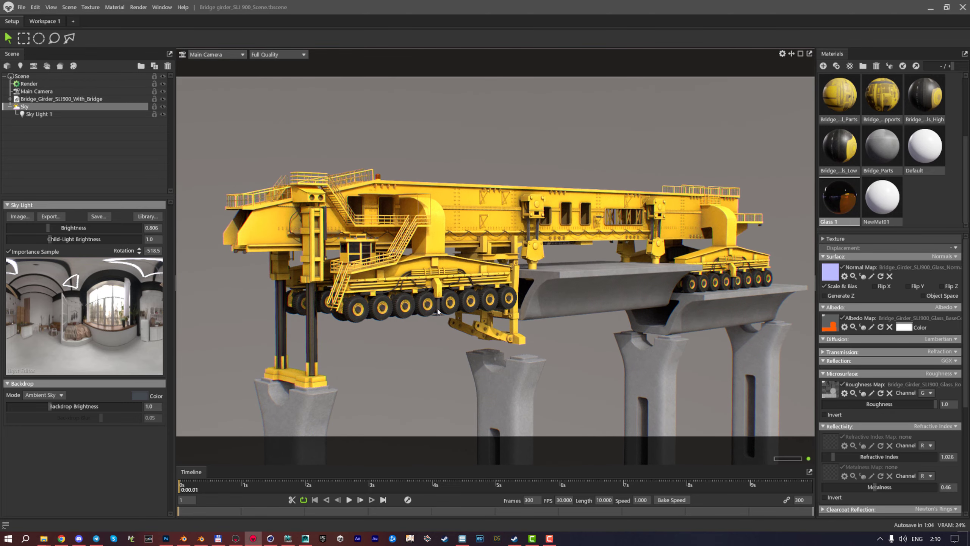
Load st_peters_square_night_16k.hdr as the sky and dim its brightness to 0.192
click(20, 216)
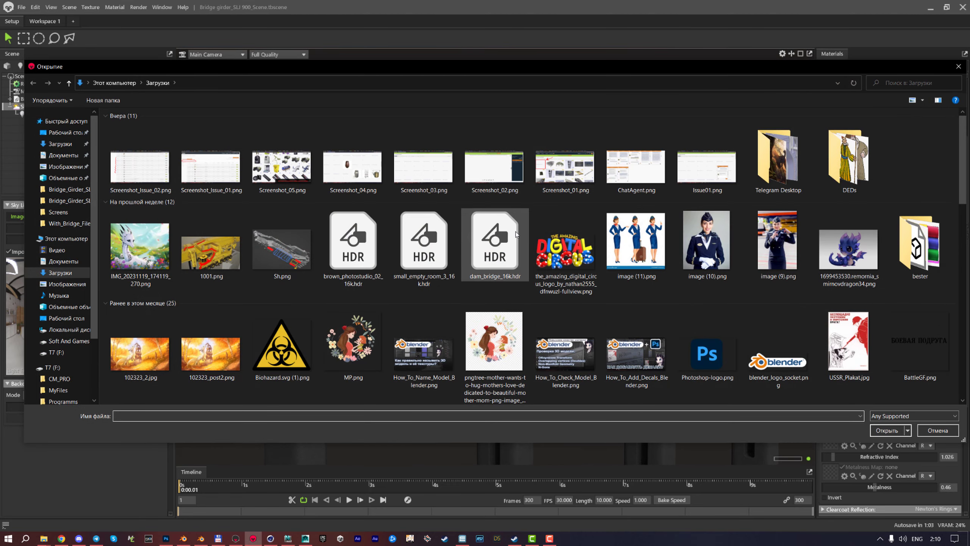
click(492, 239)
scroll(517, 256, down, 10)
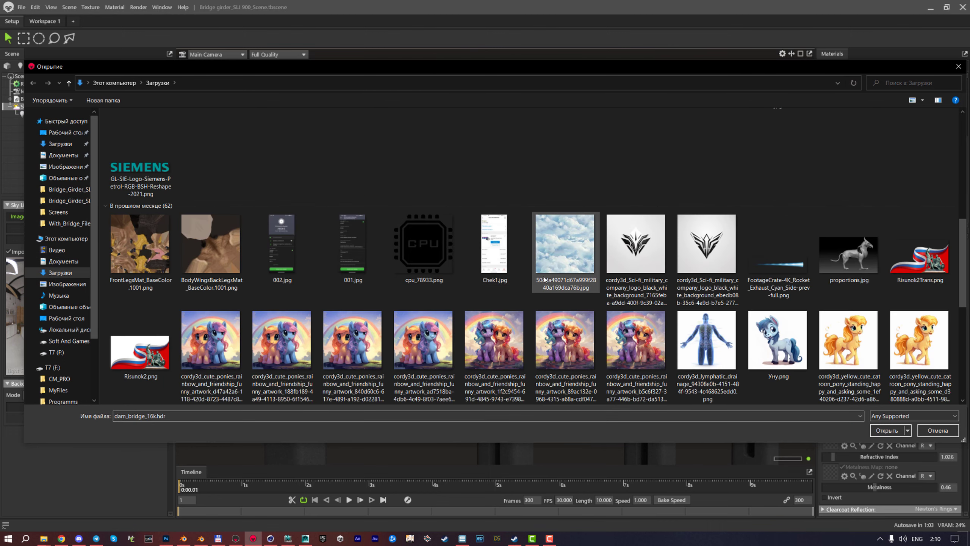
scroll(554, 287, up, 5)
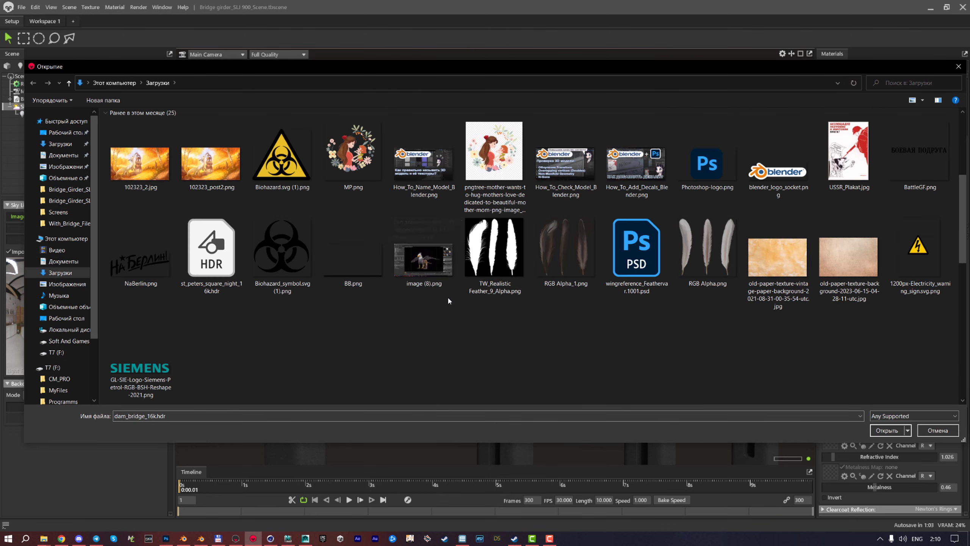
click(211, 248)
double_click(211, 248)
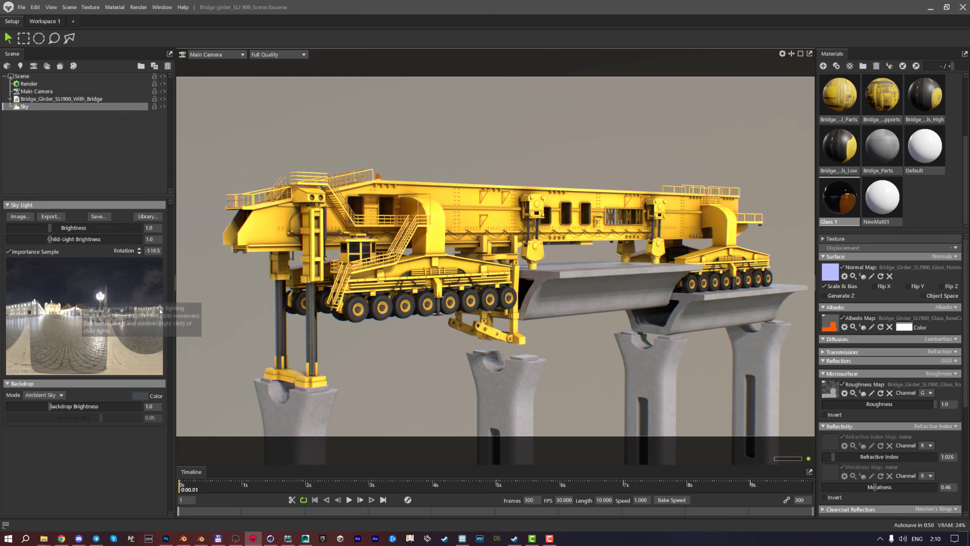
drag(43, 229, 35, 228)
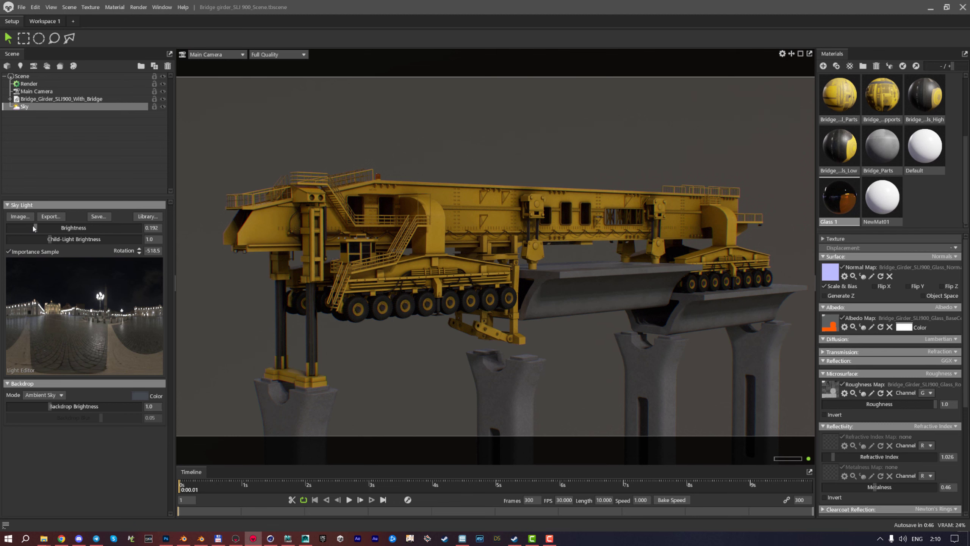
Add Sky Light 1 from the panorama, rotate the sky to -532.5, and check the launcher's lighting
click(101, 298)
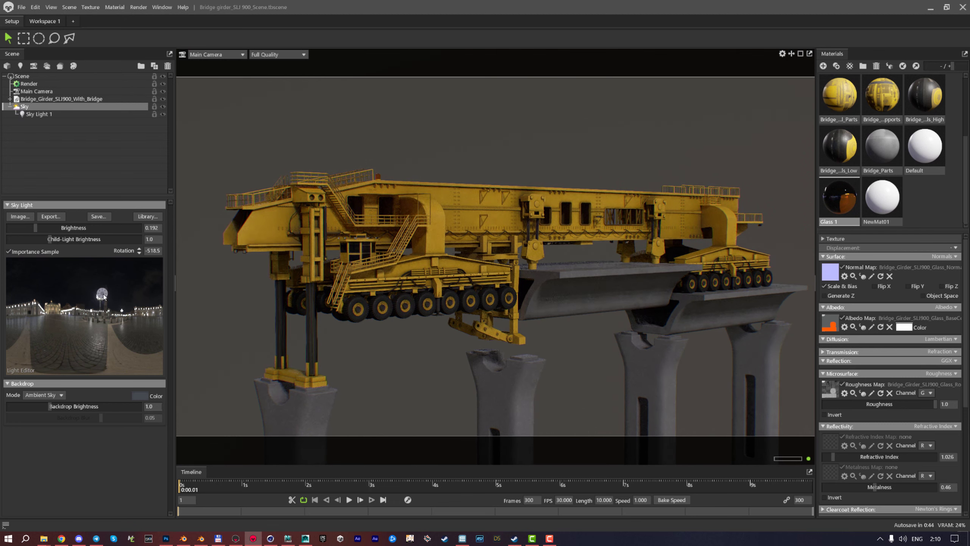
shift+right_drag(557, 336, 465, 327)
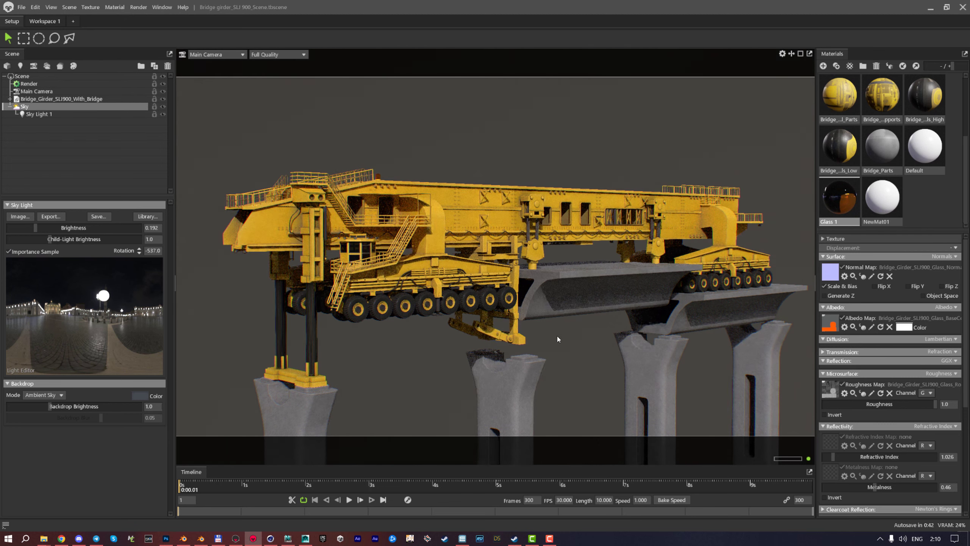
shift+right_drag(544, 342, 448, 318)
mouse_move(448, 318)
mouse_down()
mouse_move(588, 318)
mouse_move(319, 316)
mouse_move(298, 294)
mouse_move(256, 322)
mouse_move(293, 354)
mouse_move(475, 309)
mouse_move(457, 315)
mouse_up()
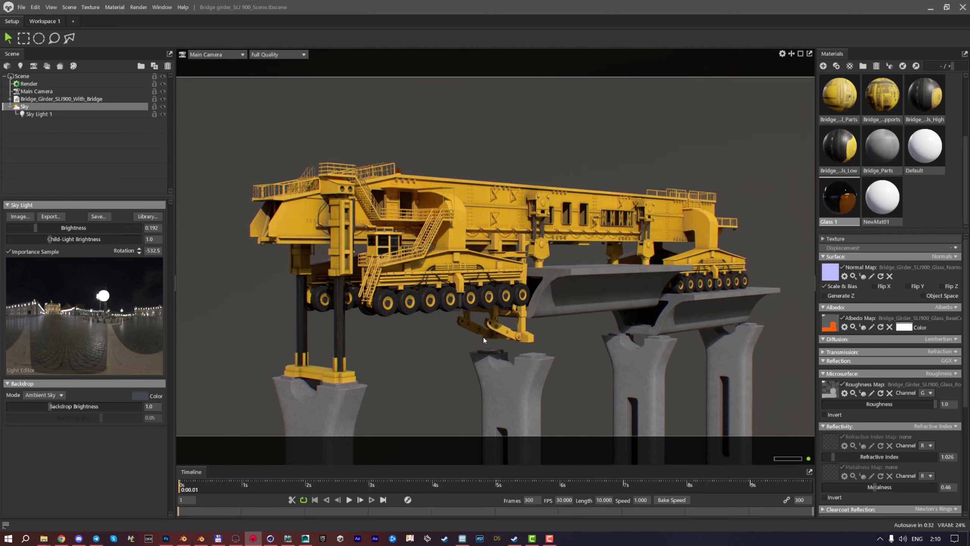
drag(476, 272, 273, 275)
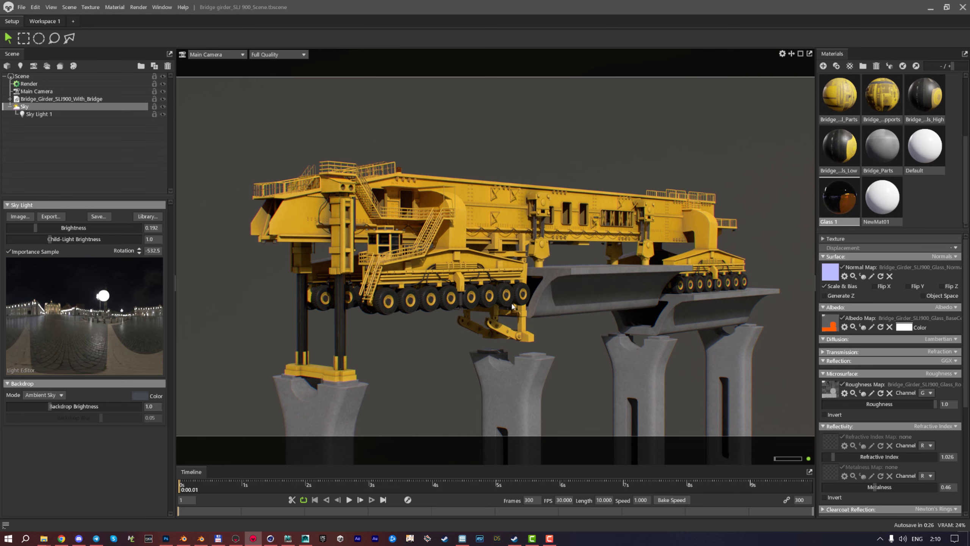
drag(512, 306, 582, 324)
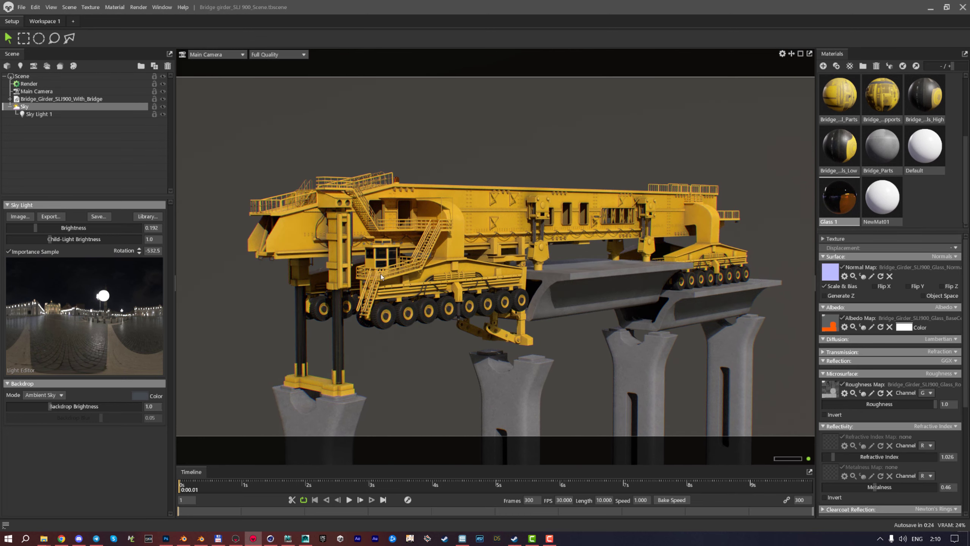
Load dam_bridge_16k.hdr as the sky panorama and rotate it to -515.0
click(20, 216)
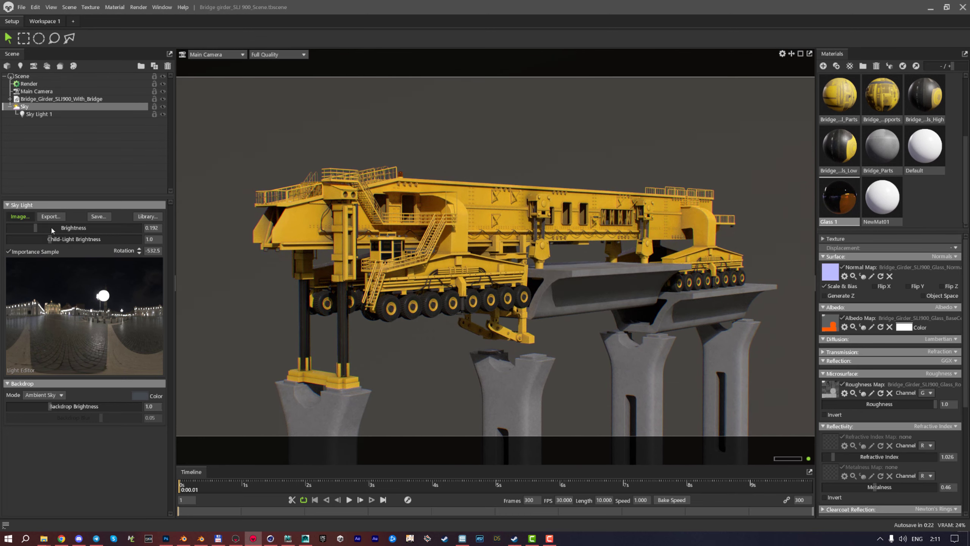
click(487, 278)
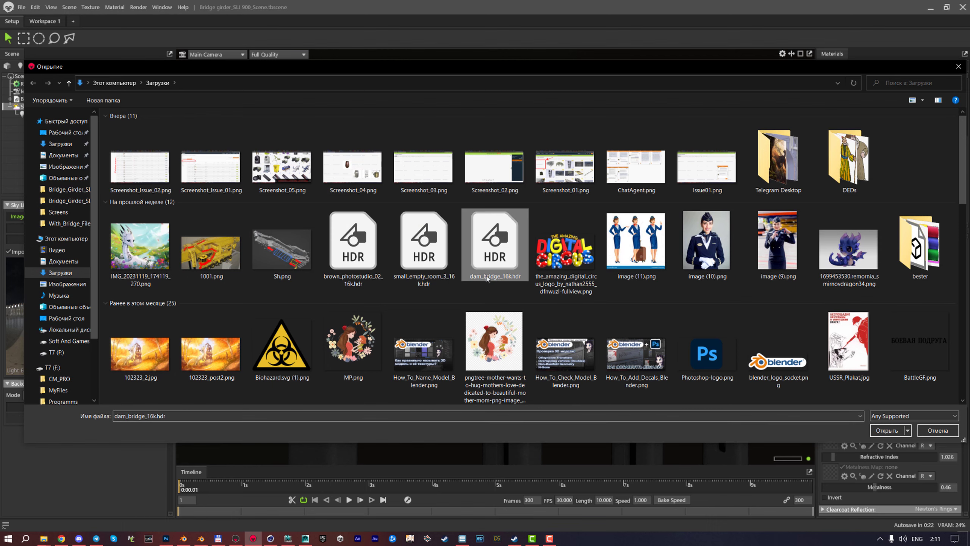
double_click(496, 245)
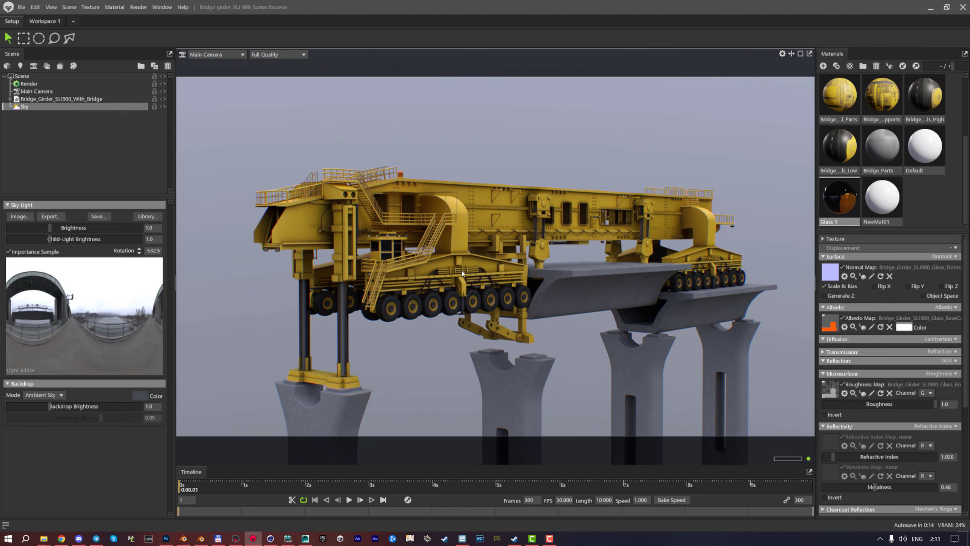
shift+drag(462, 272, 533, 322)
Place a light on the sky panorama and shift it slightly
click(116, 299)
mouse_move(115, 297)
mouse_down()
mouse_move(107, 303)
mouse_move(115, 294)
mouse_up()
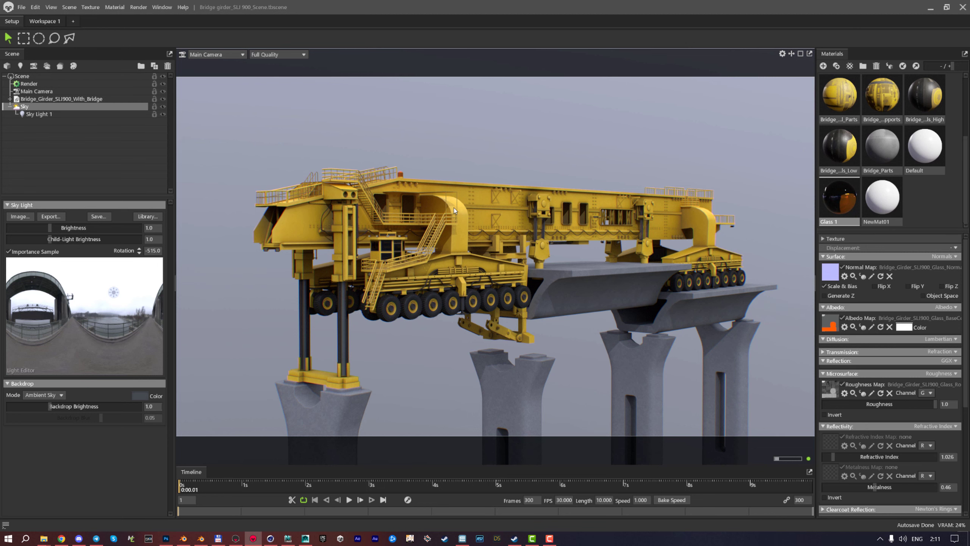
mouse_move(483, 183)
mouse_down()
mouse_move(488, 196)
mouse_move(479, 196)
mouse_up()
scroll(491, 194, up, 2)
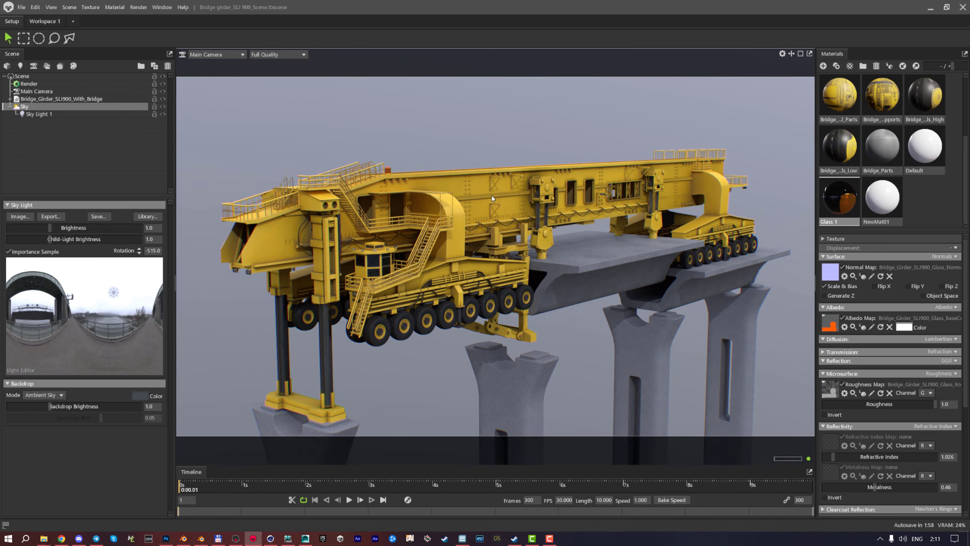
Add a second light to the sky panorama and select Sky Light 2
click(88, 279)
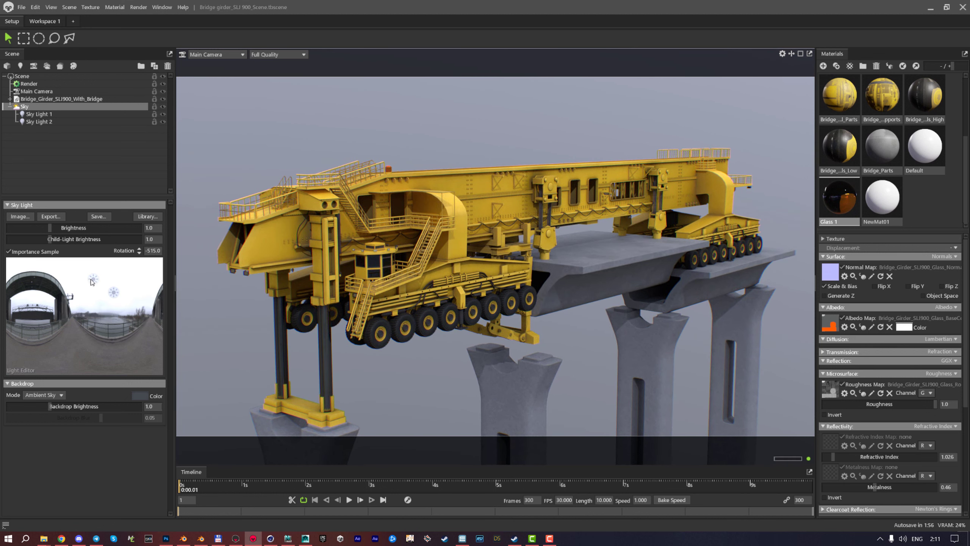
drag(88, 281, 91, 280)
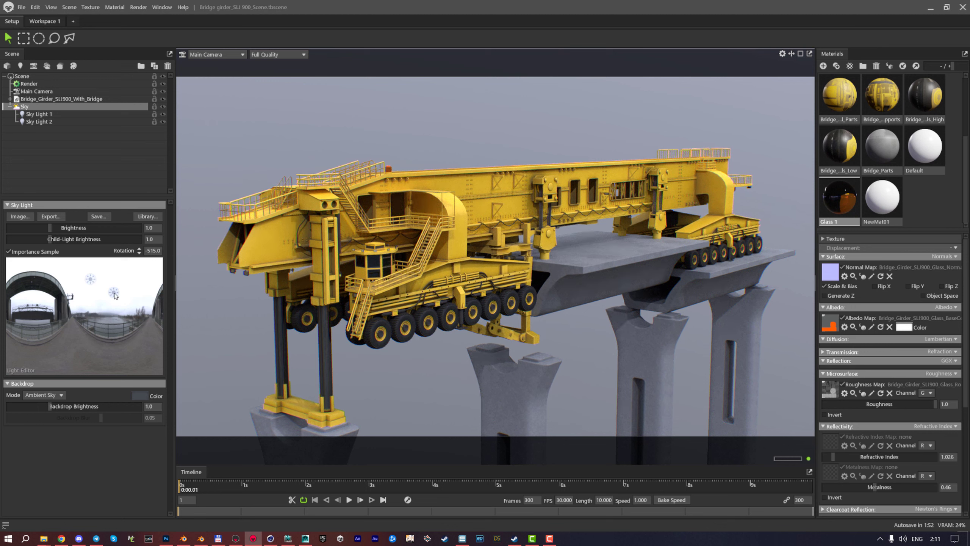
click(38, 122)
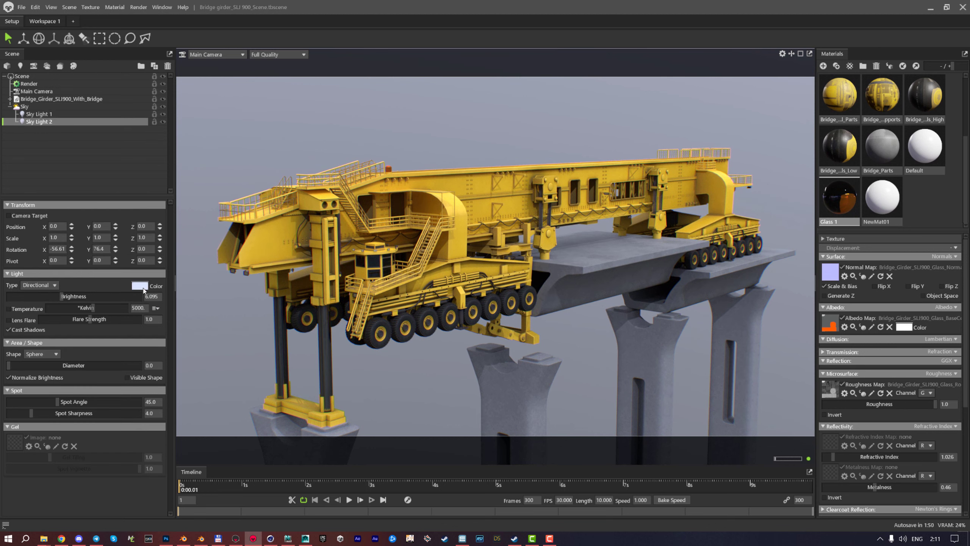
Give Sky Light 2 a warm peach fbe3cf colour
click(140, 286)
drag(500, 252, 501, 313)
drag(388, 206, 392, 202)
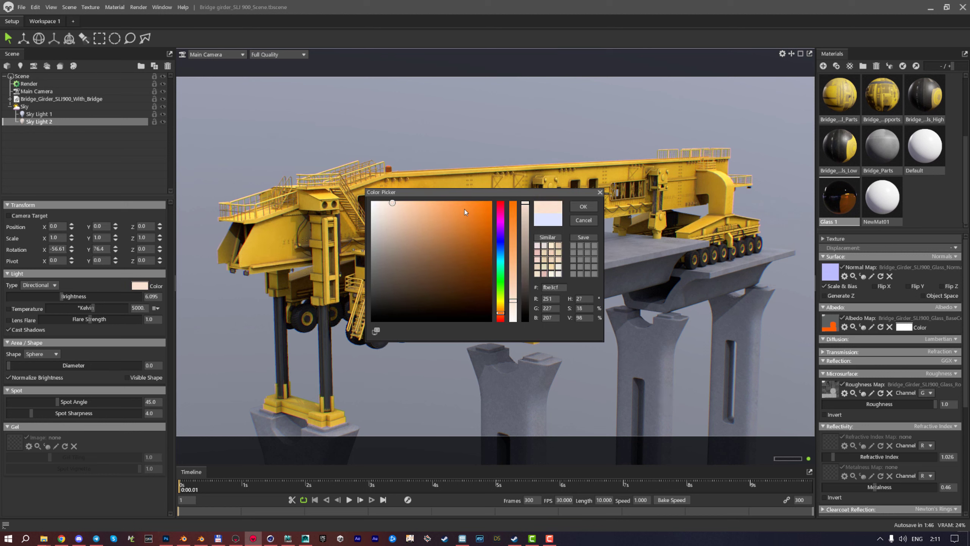
click(581, 207)
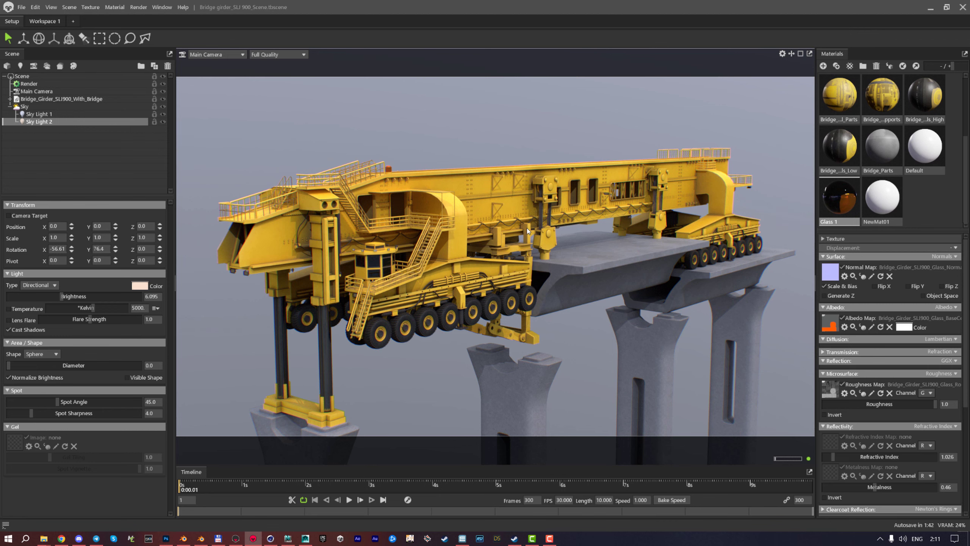
drag(539, 216, 488, 197)
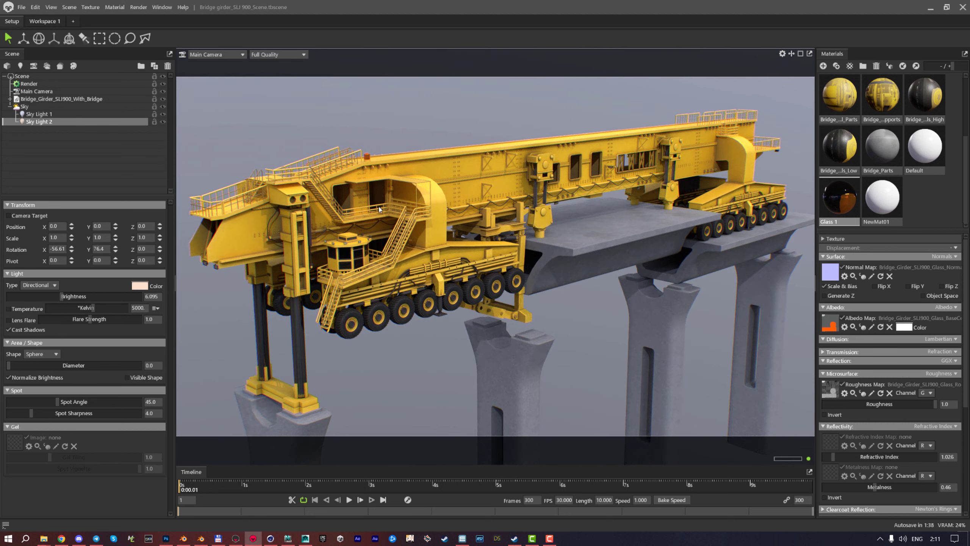
drag(380, 209, 368, 156)
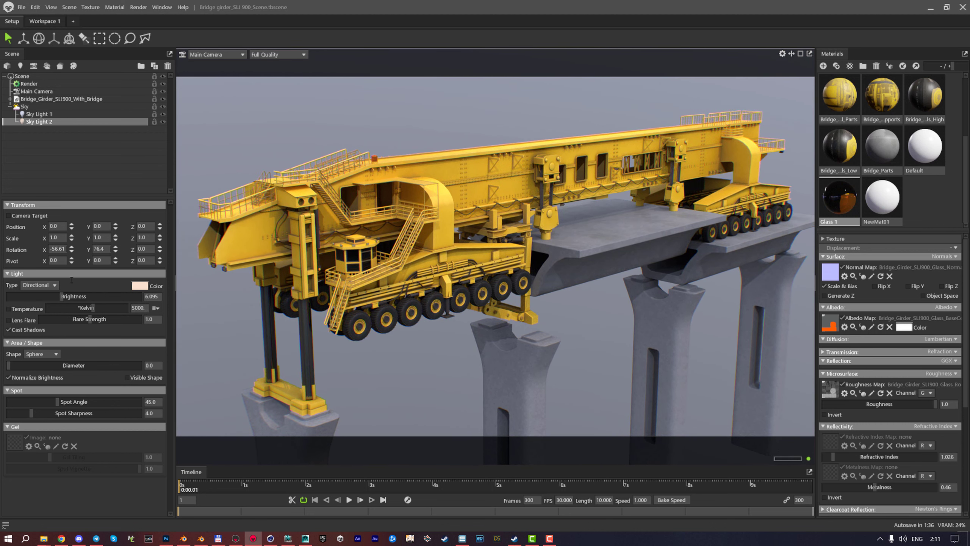
Keep Sky Light 1's cool blue colour and raise its brightness to 6.227
click(32, 115)
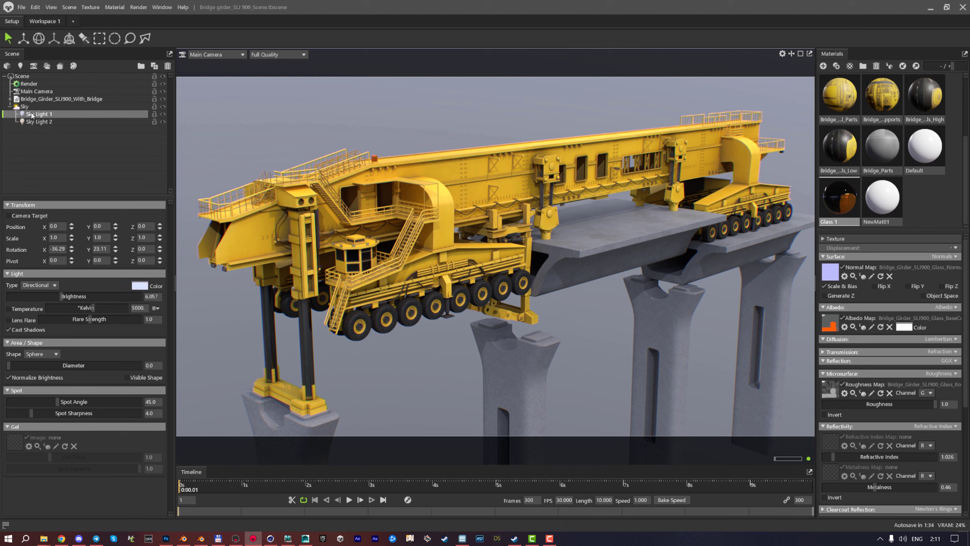
click(144, 287)
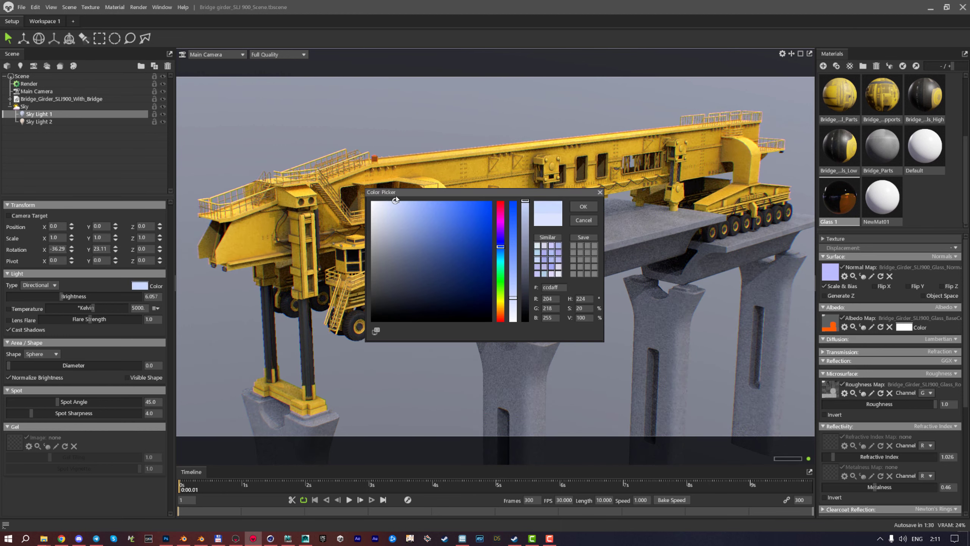
click(583, 207)
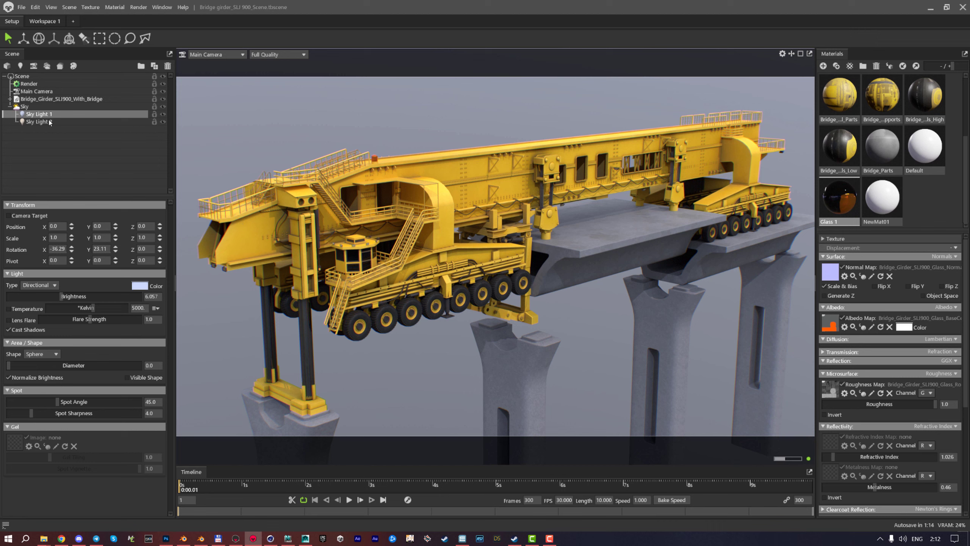
drag(63, 298, 62, 297)
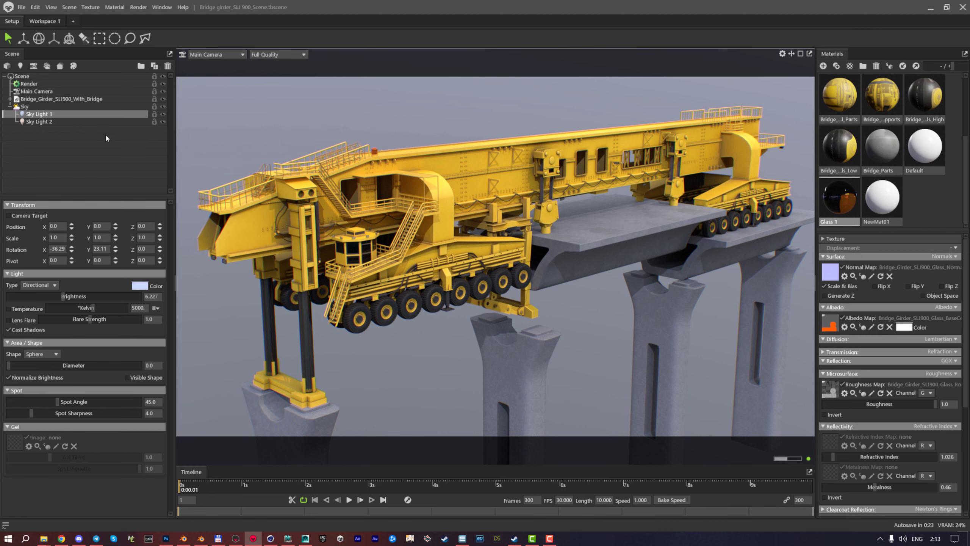
click(24, 106)
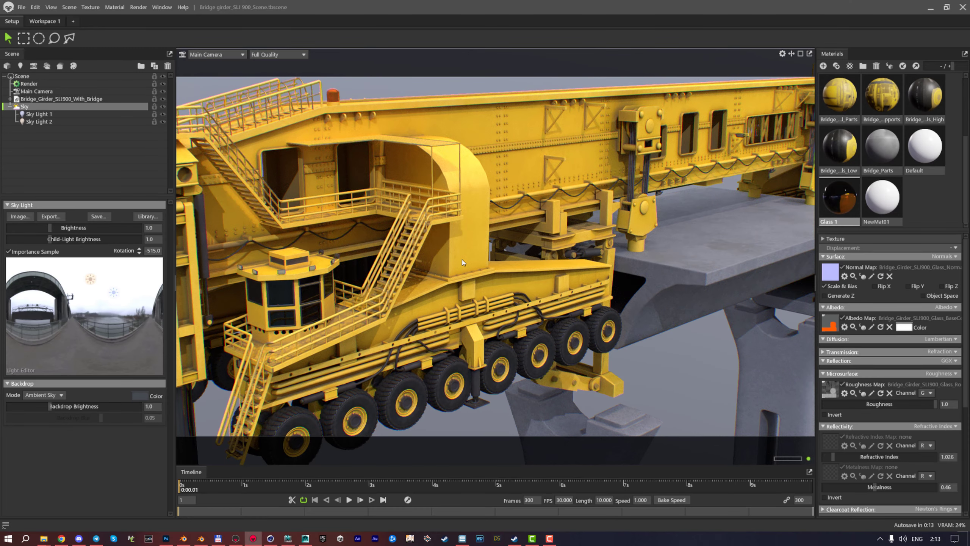
scroll(463, 258, up, 1)
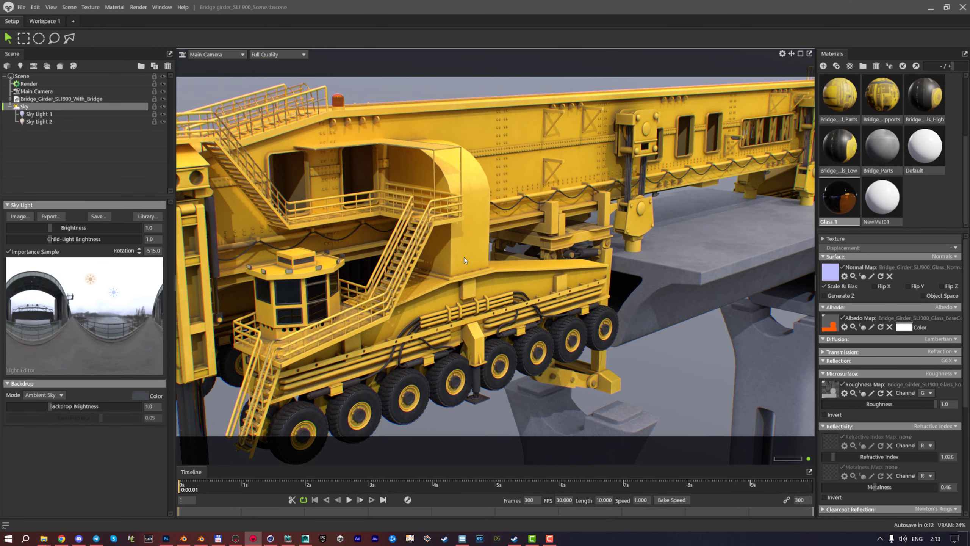
click(132, 114)
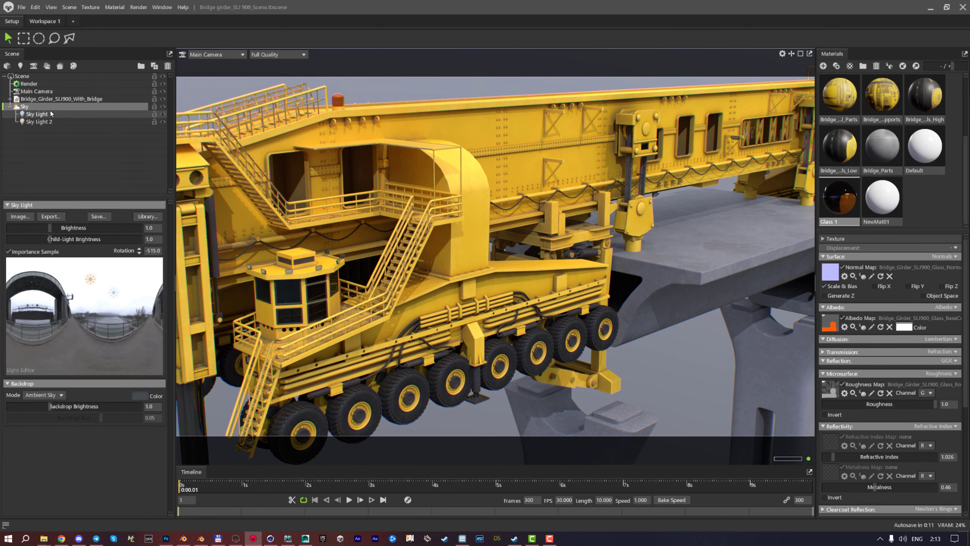
click(163, 115)
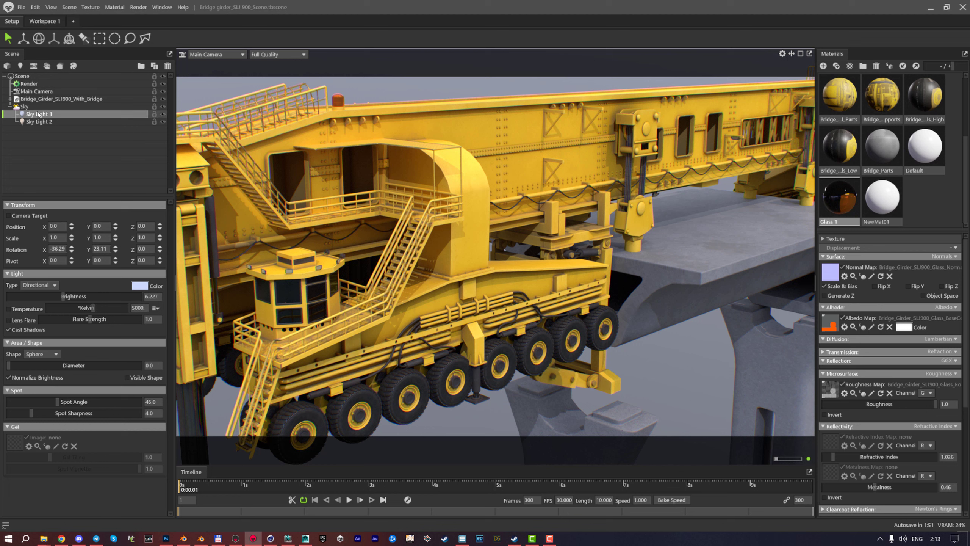
click(26, 108)
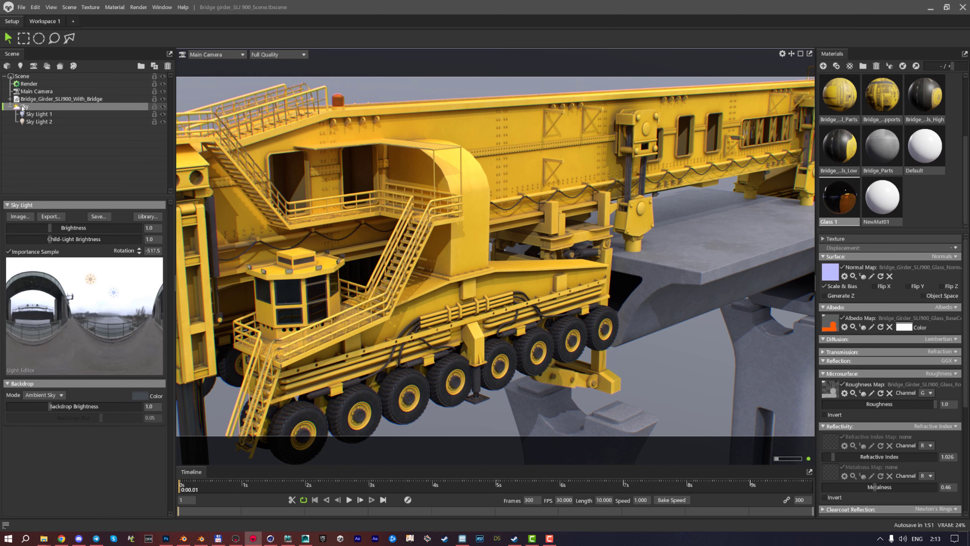
click(42, 115)
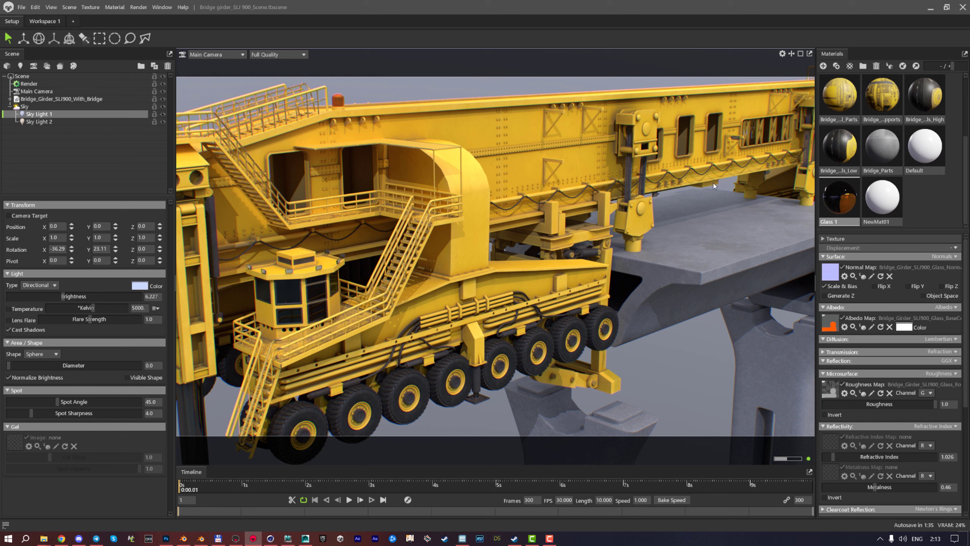
scroll(514, 285, down, 5)
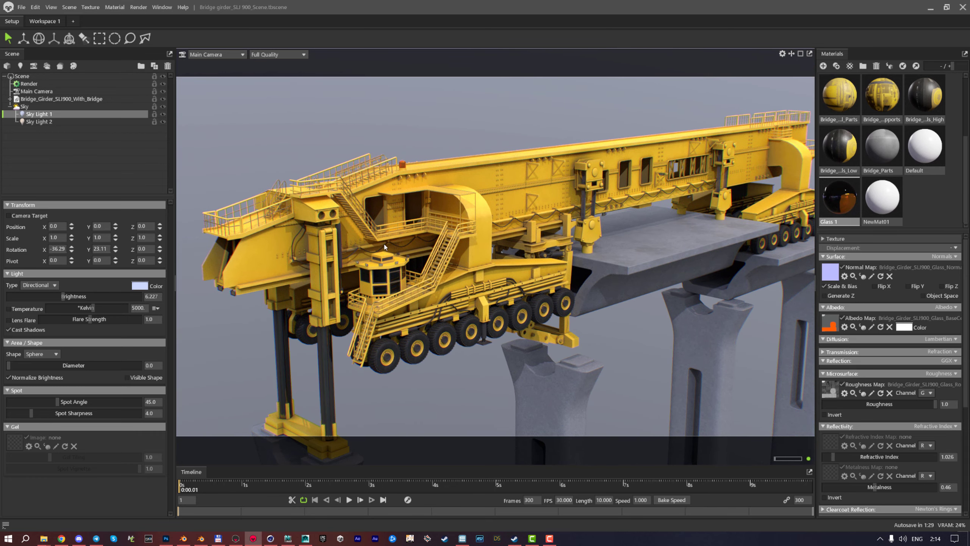
drag(470, 246, 521, 231)
scroll(366, 230, up, 5)
drag(367, 230, 382, 253)
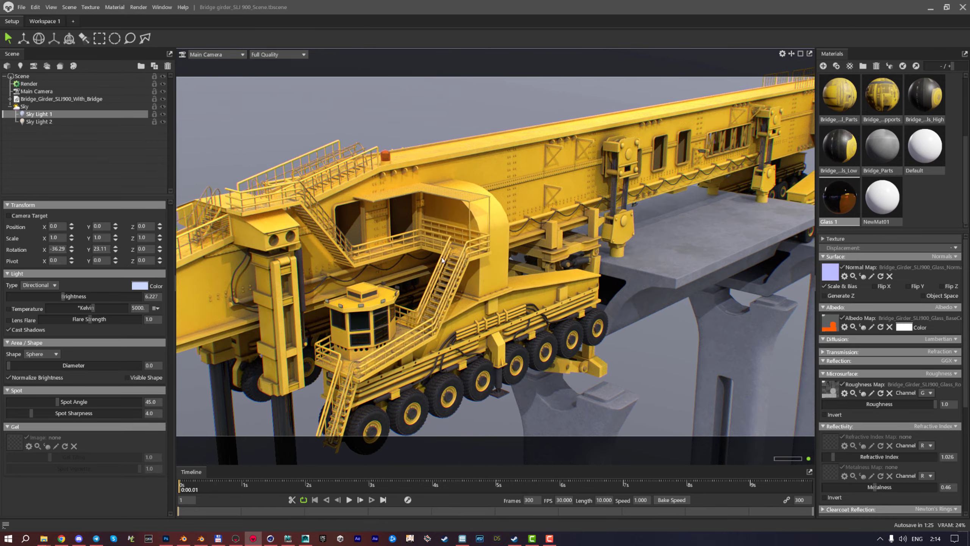
scroll(442, 260, up, 3)
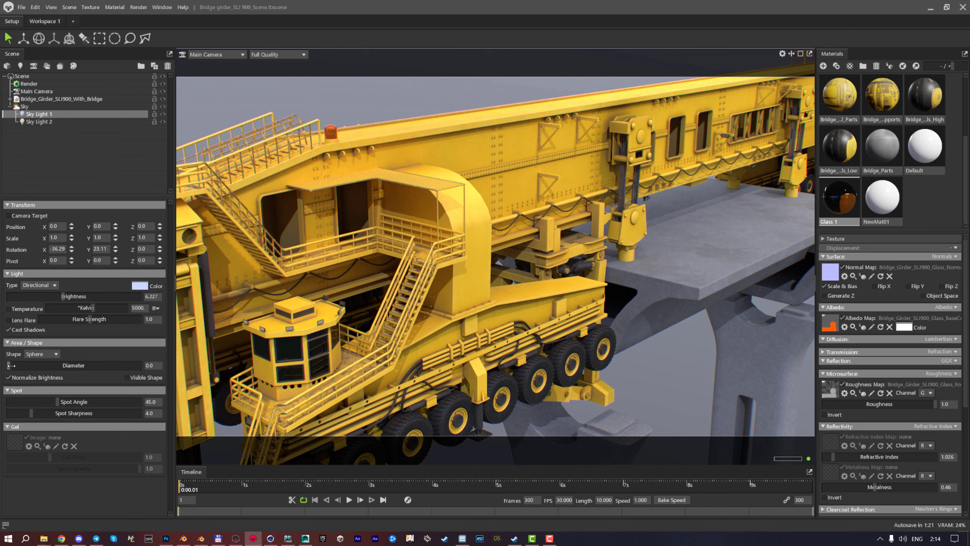
Set Sky Light 1's diameter to 10.33 and its brightness to 6.336
mouse_move(20, 366)
mouse_down()
mouse_move(36, 366)
mouse_move(21, 366)
mouse_up()
scroll(394, 291, up, 5)
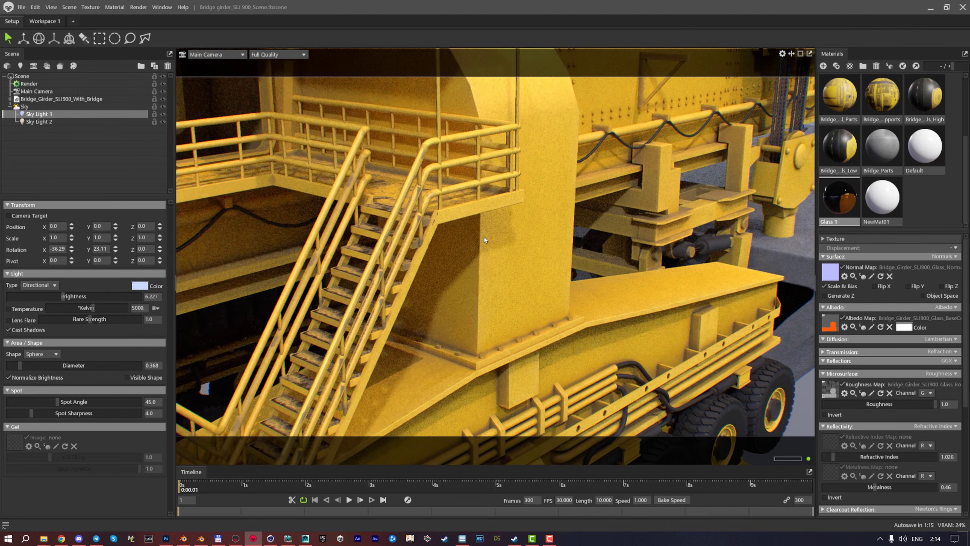
scroll(484, 240, up, 6)
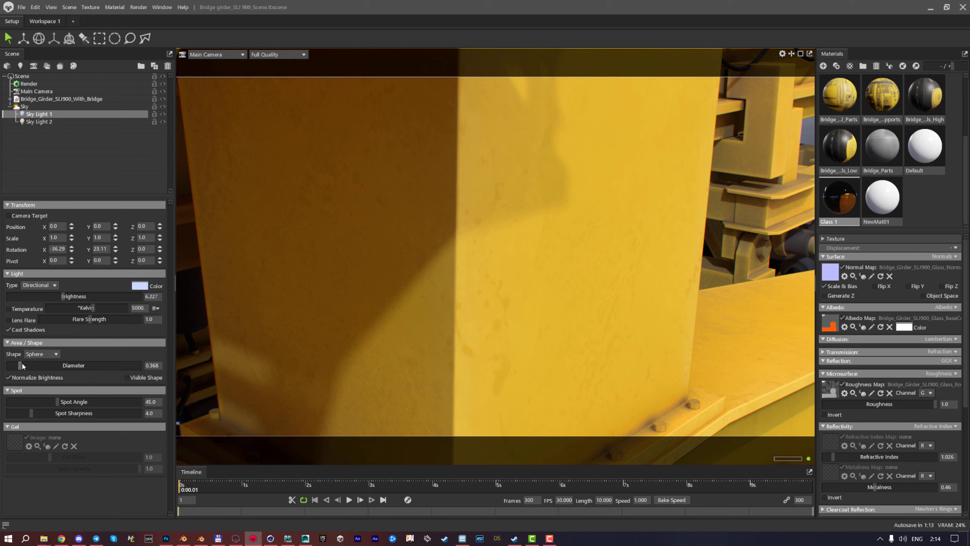
mouse_move(19, 366)
mouse_down()
mouse_move(3, 364)
mouse_move(16, 366)
mouse_up()
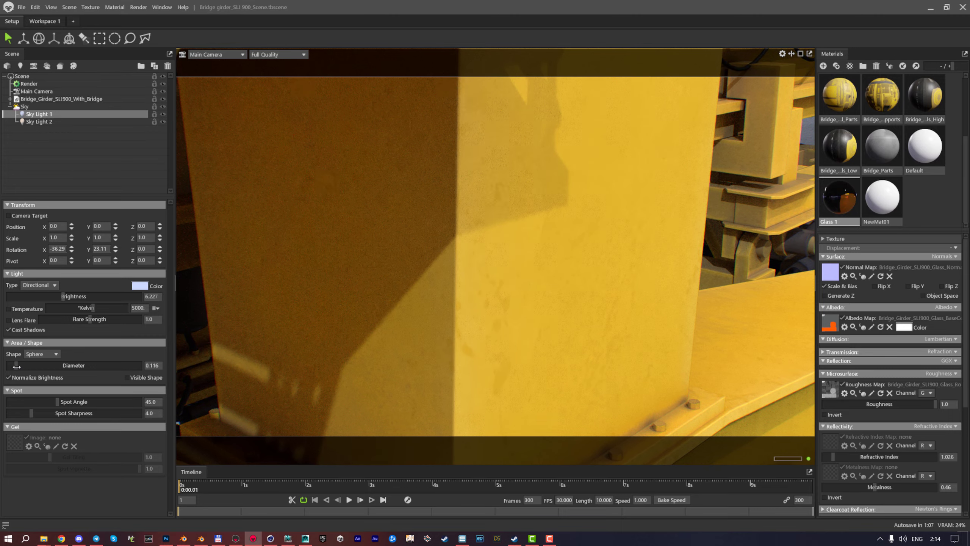
scroll(591, 200, down, 10)
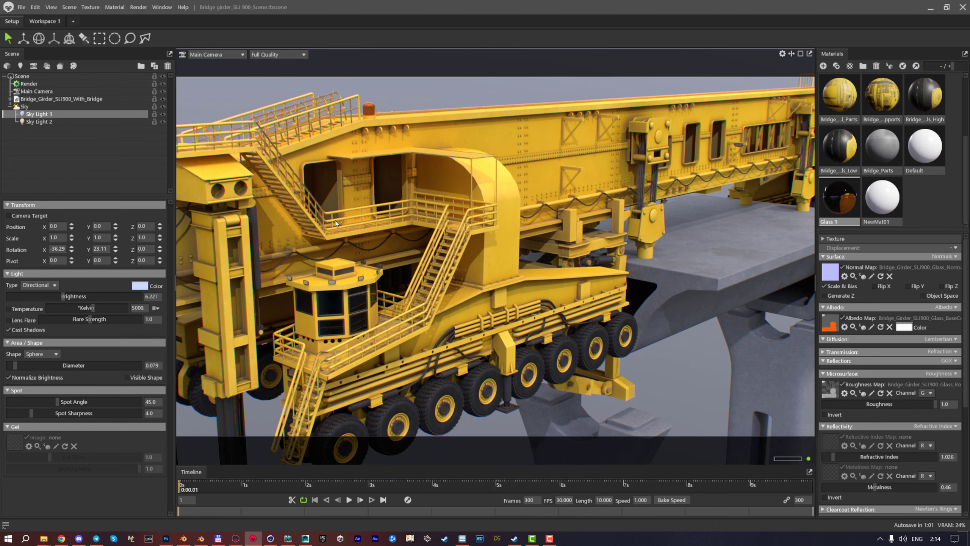
drag(345, 231, 399, 217)
scroll(399, 217, down, 5)
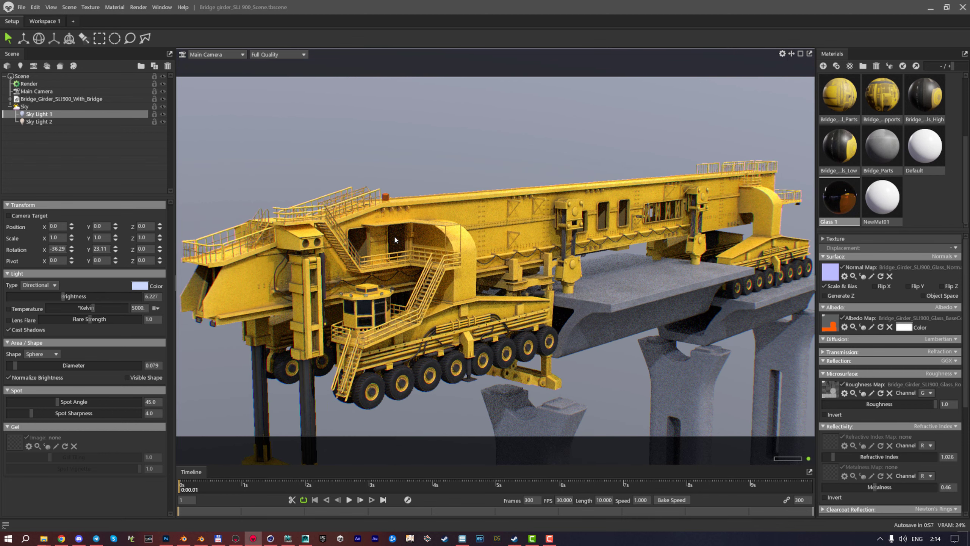
drag(261, 264, 368, 247)
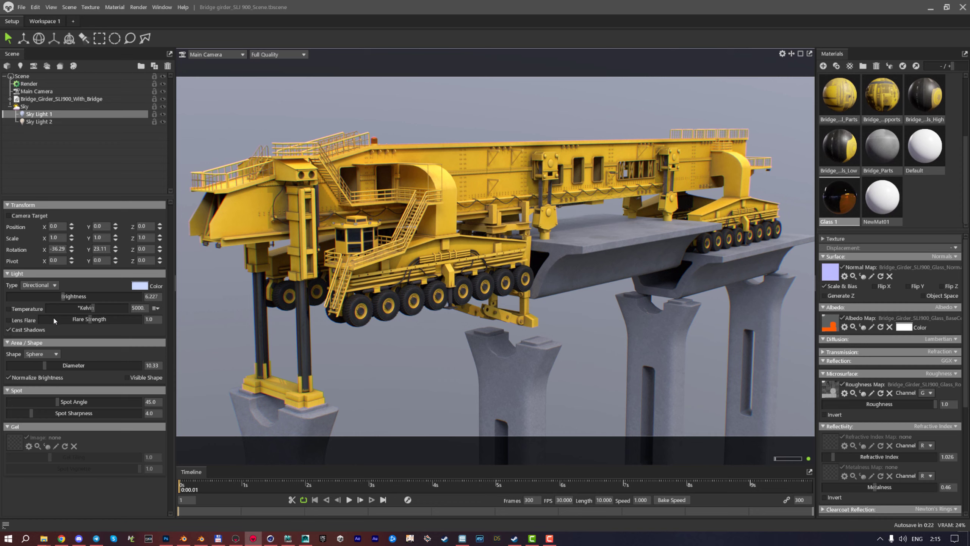
mouse_move(70, 297)
mouse_down()
mouse_move(91, 297)
mouse_move(64, 291)
mouse_up()
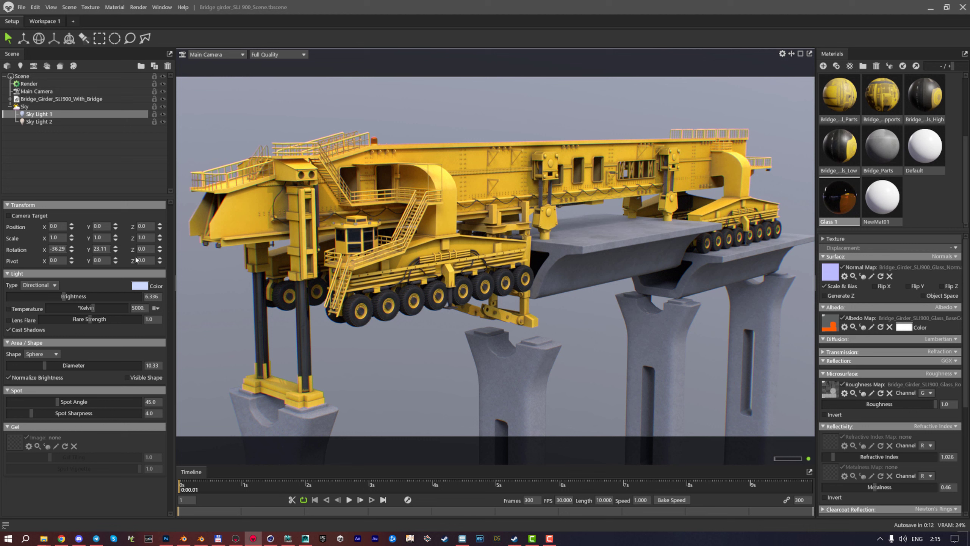
Change Sky Light 1's colour to a more saturated pale blue
click(139, 286)
mouse_move(416, 207)
mouse_down()
mouse_move(420, 194)
mouse_move(407, 194)
mouse_up()
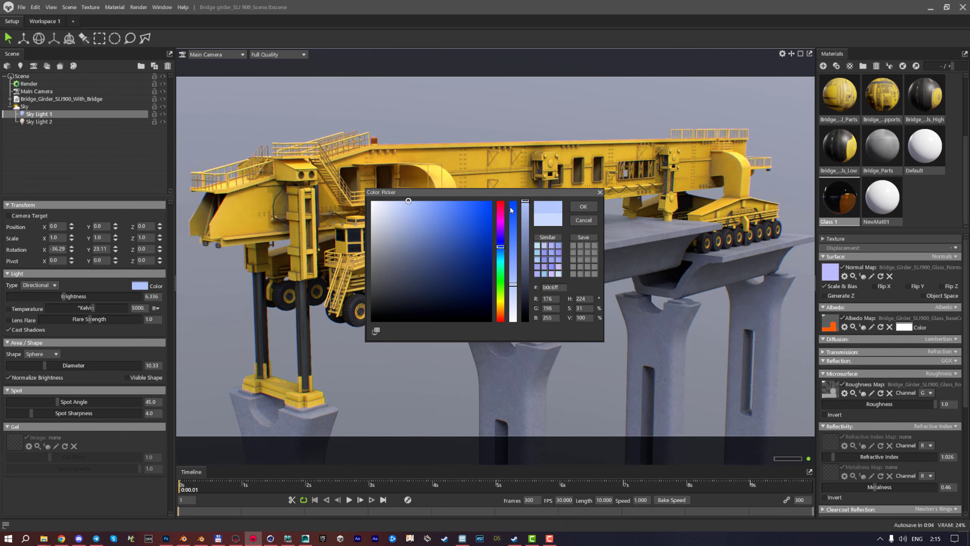
click(576, 208)
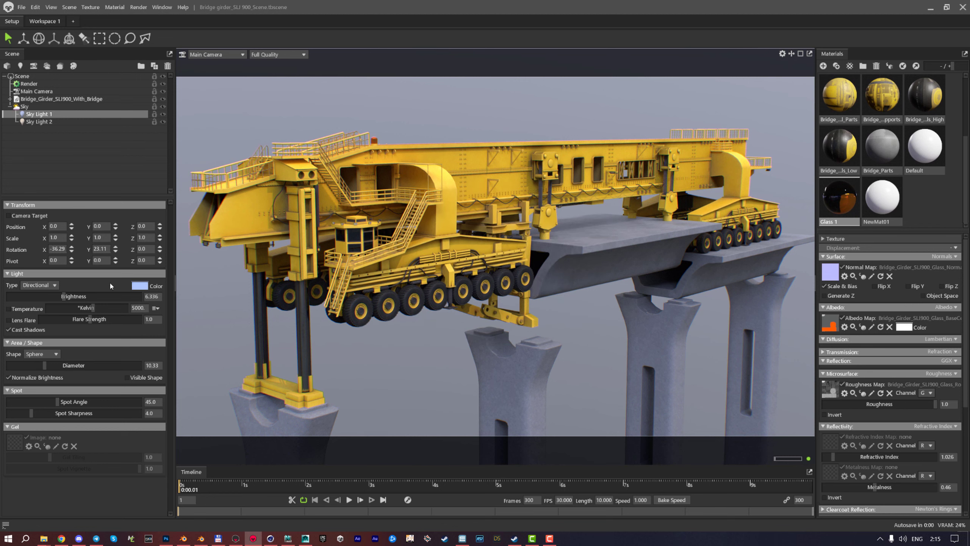
Try warmer and cooler Kelvin temperatures at brightness 6.39, then switch temperature off
click(17, 310)
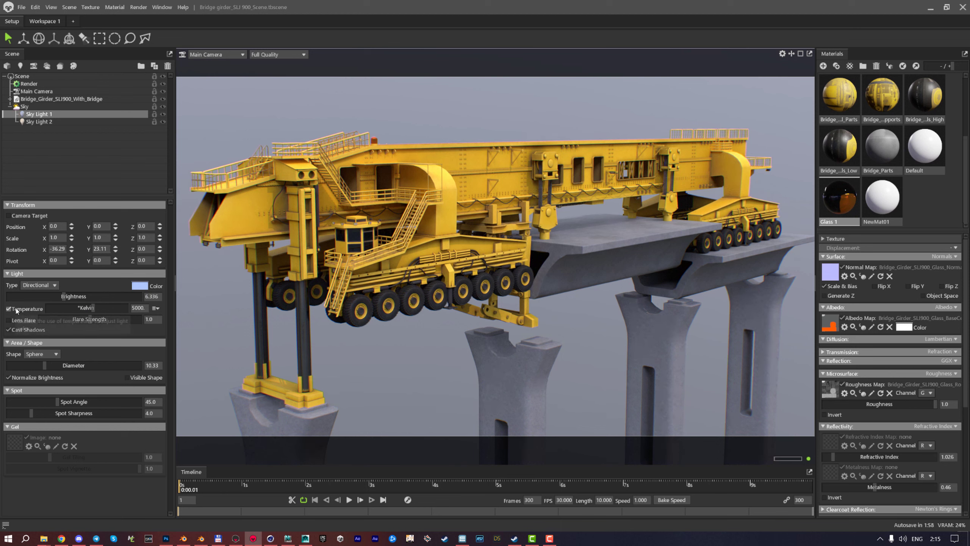
click(70, 306)
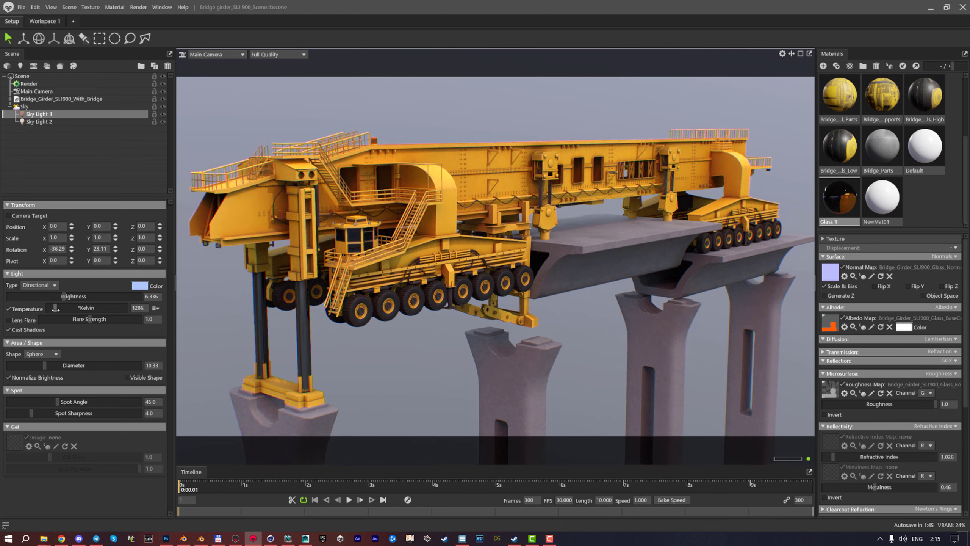
drag(78, 308, 120, 308)
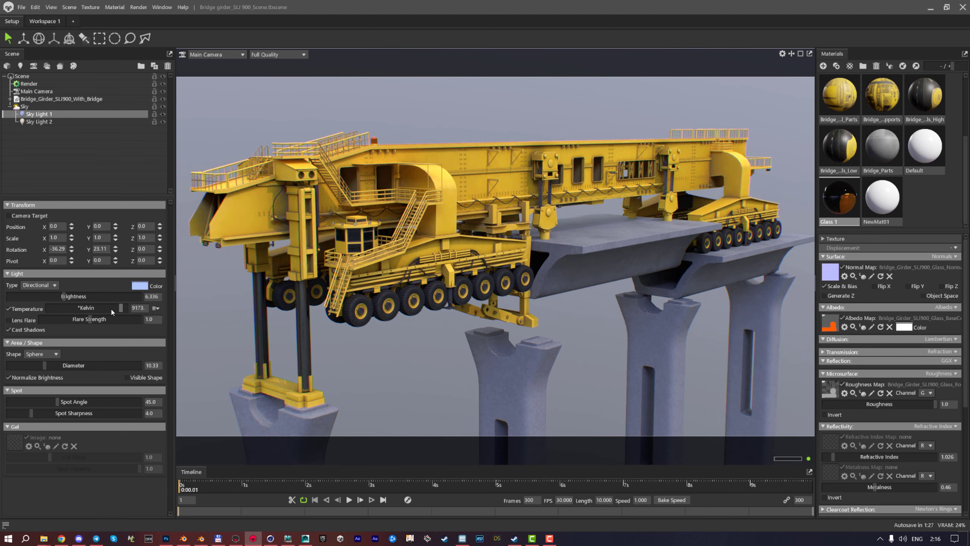
drag(121, 308, 63, 297)
click(14, 310)
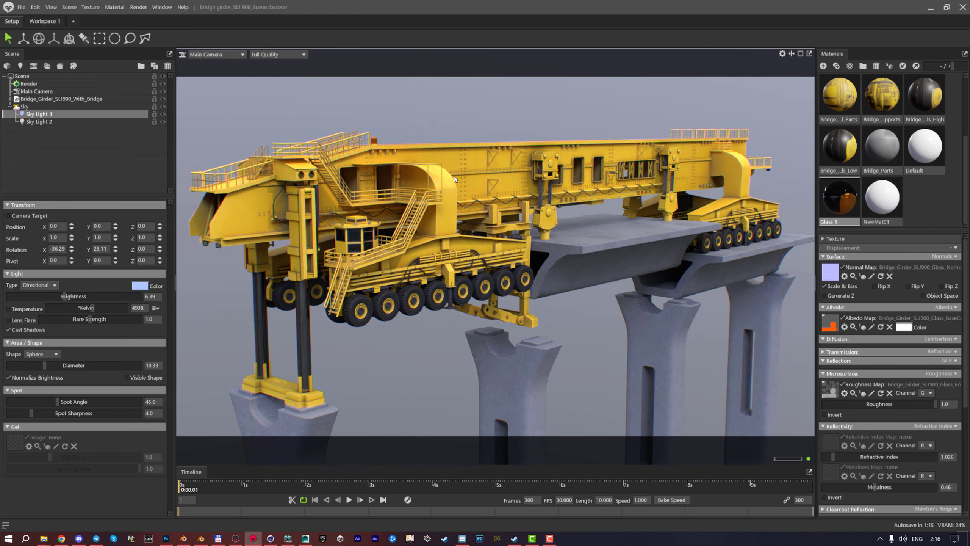
key(super)
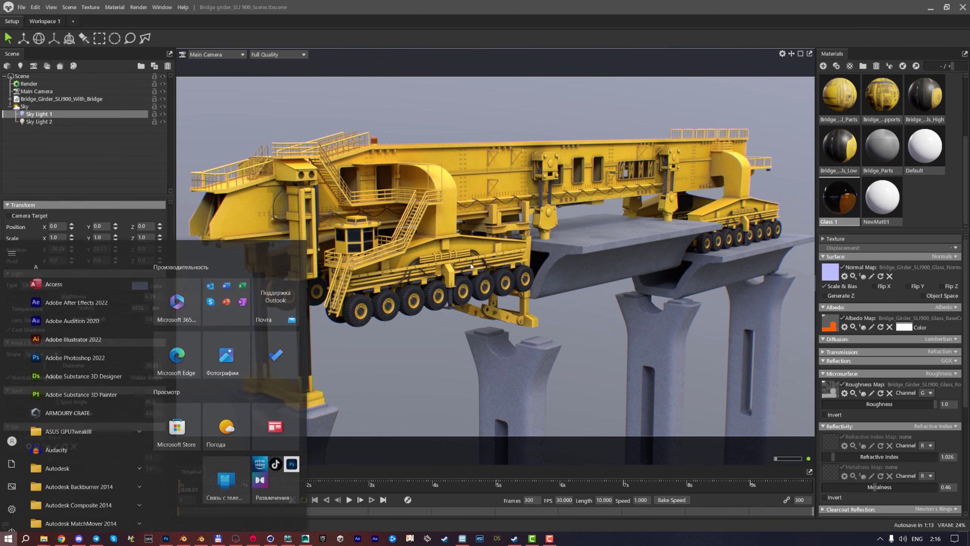
key(super)
drag(412, 267, 429, 252)
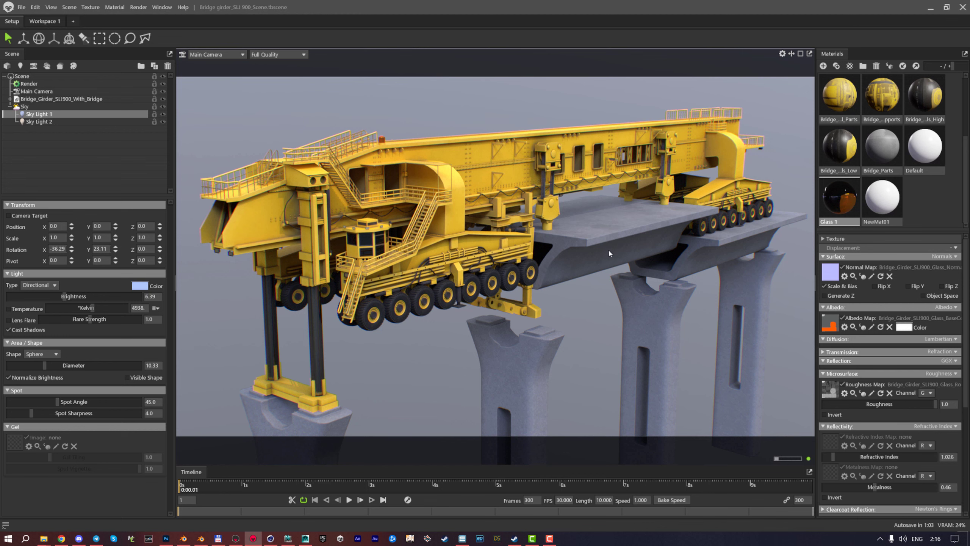
drag(515, 289, 495, 296)
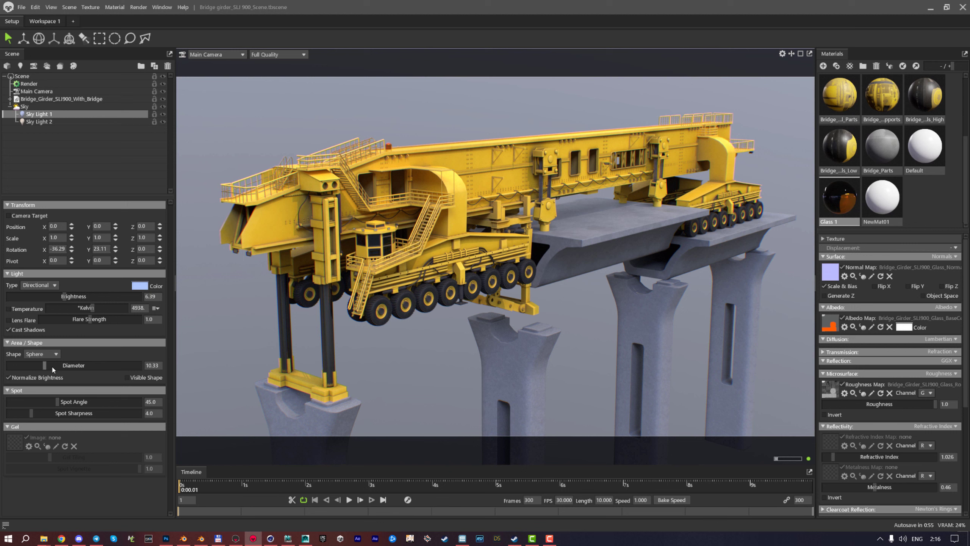
click(19, 321)
click(19, 322)
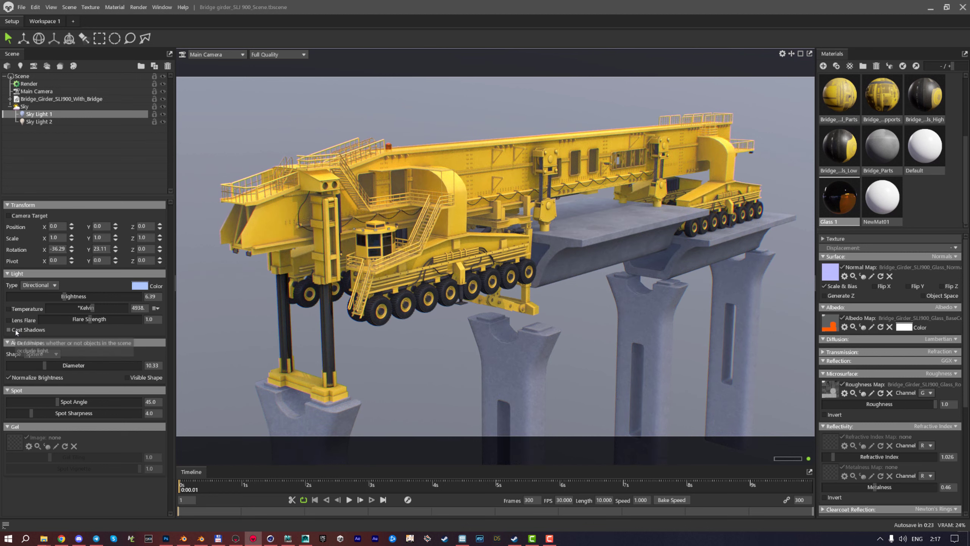
click(15, 331)
click(15, 331)
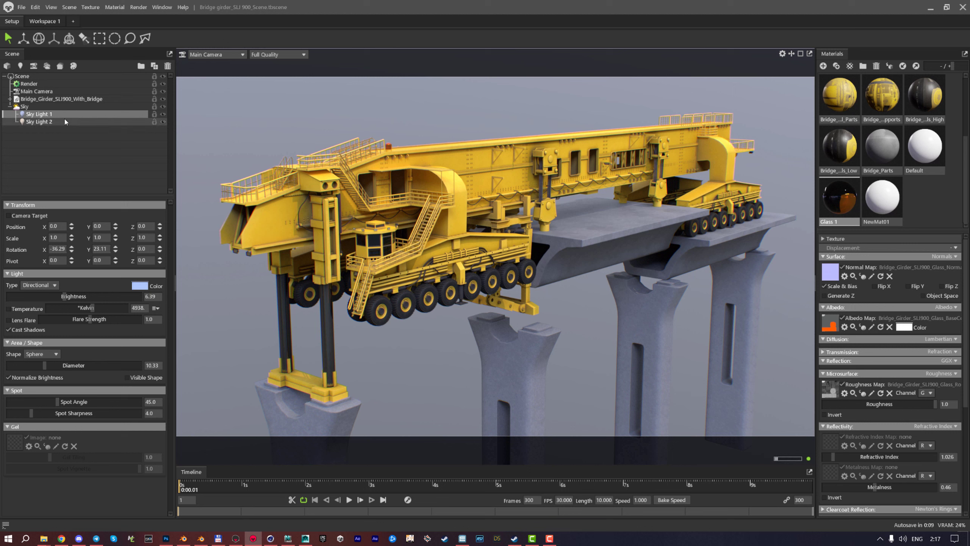
Shrink Sky Light 1's diameter near zero and raise Sky Light 2's brightness to 6.552
drag(39, 364, 15, 363)
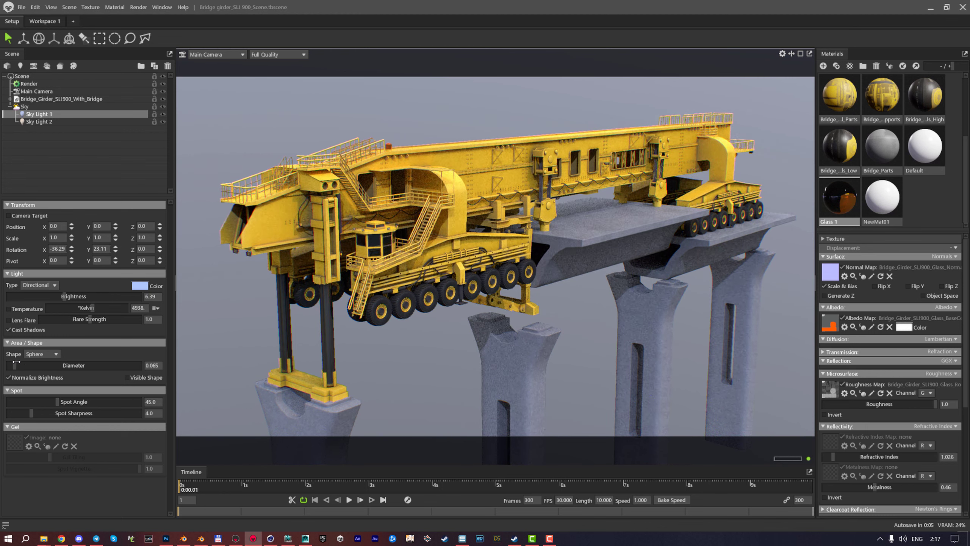
click(71, 129)
click(104, 124)
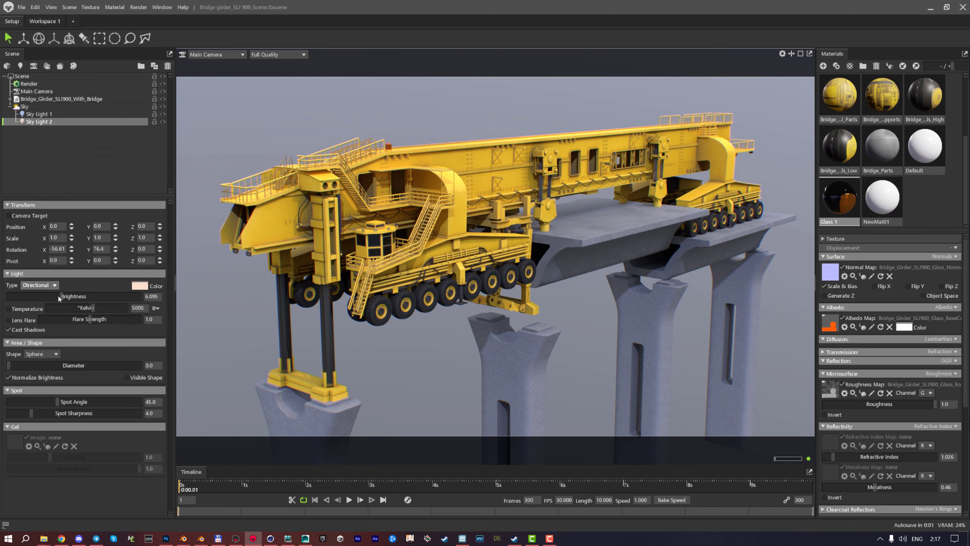
drag(57, 294, 65, 296)
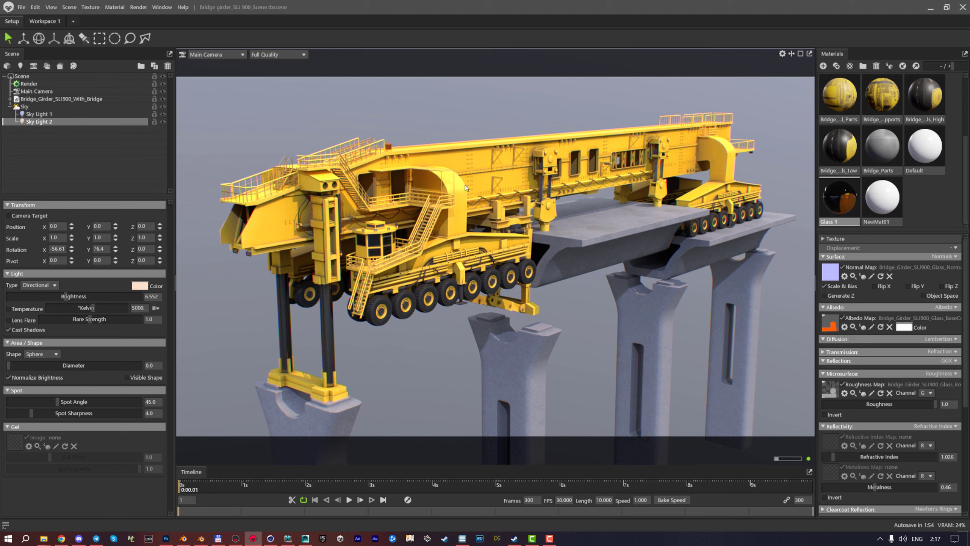
Add Sky Light 3 on the sky image and slightly raise the sky brightness
click(23, 107)
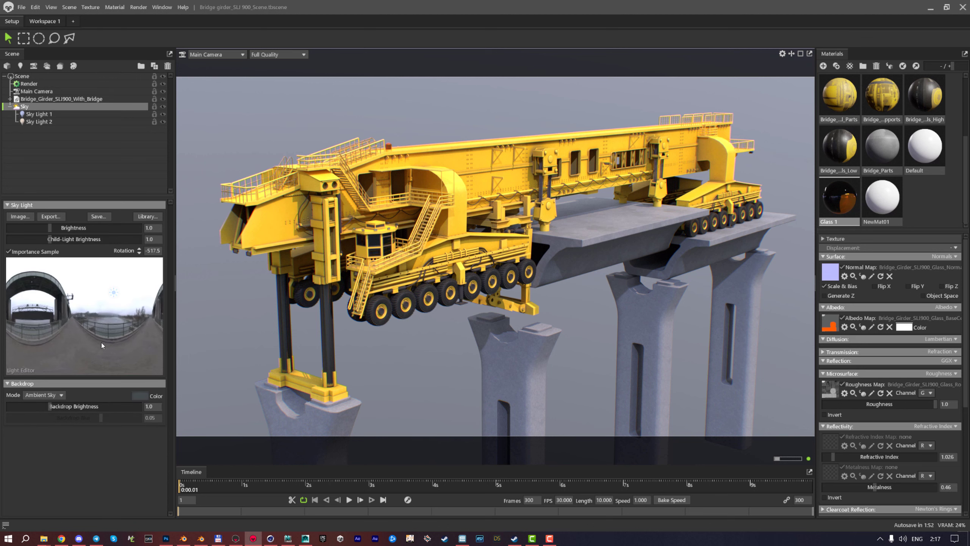
click(77, 353)
drag(49, 228, 50, 228)
Adjust Sky Light 3's brightness and stop it from casting shadows
click(39, 130)
drag(58, 294, 64, 296)
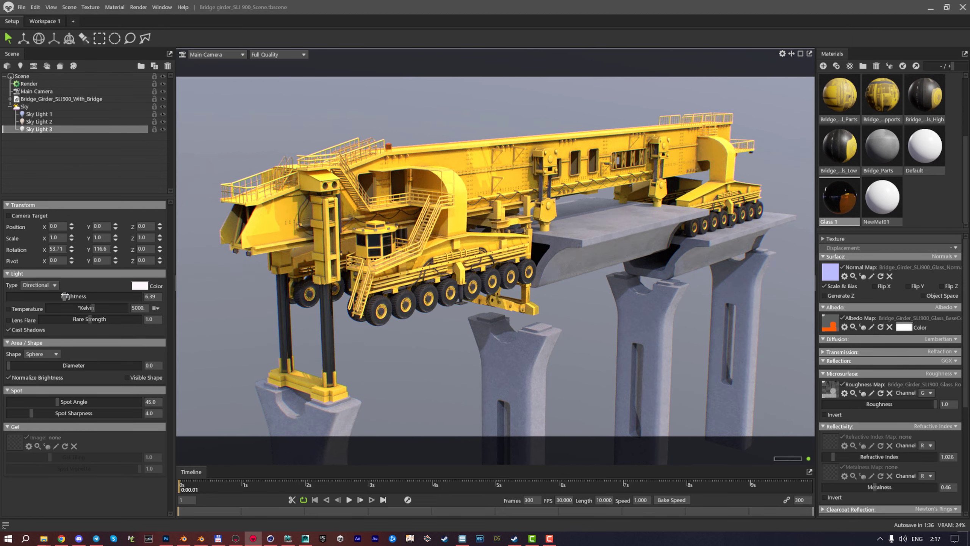
click(8, 329)
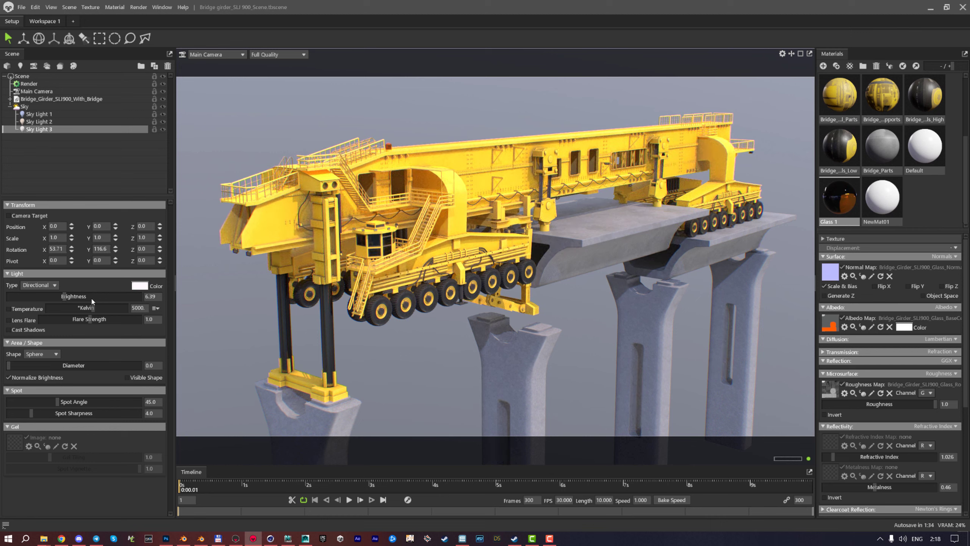
mouse_move(64, 297)
mouse_down()
mouse_move(54, 296)
mouse_move(62, 297)
mouse_up()
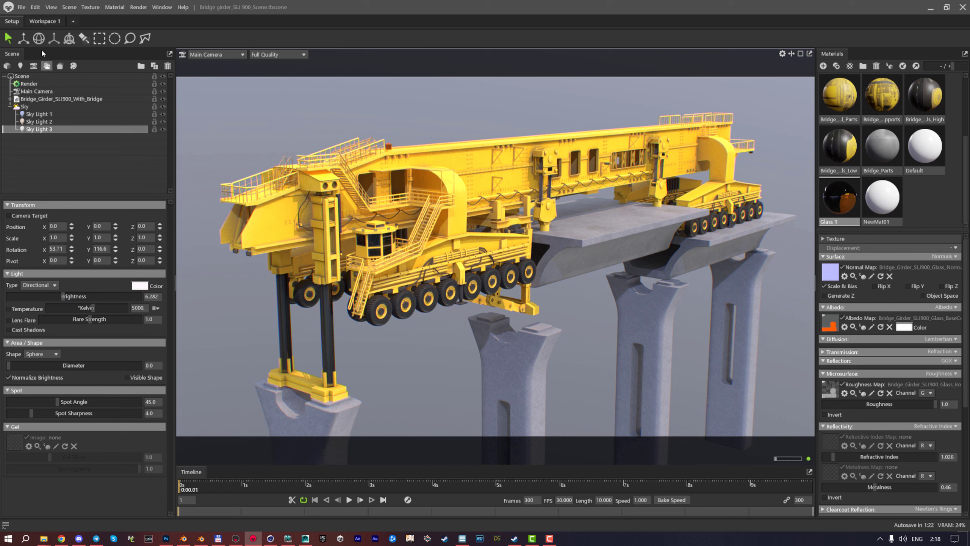
Rotate Sky Light 3 with the gizmo to re-aim its light direction
click(39, 39)
drag(585, 232, 560, 221)
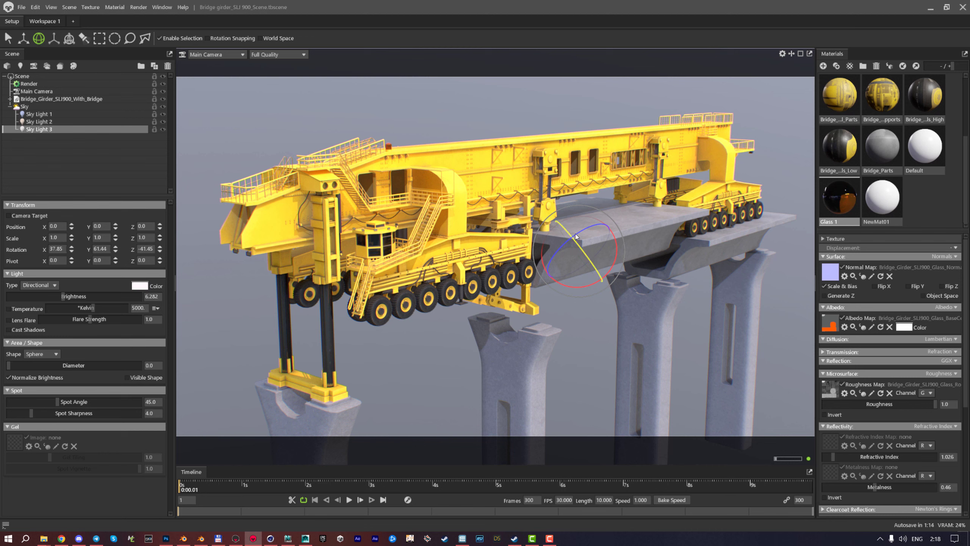
mouse_move(570, 234)
mouse_down()
mouse_move(578, 246)
mouse_move(572, 238)
mouse_up()
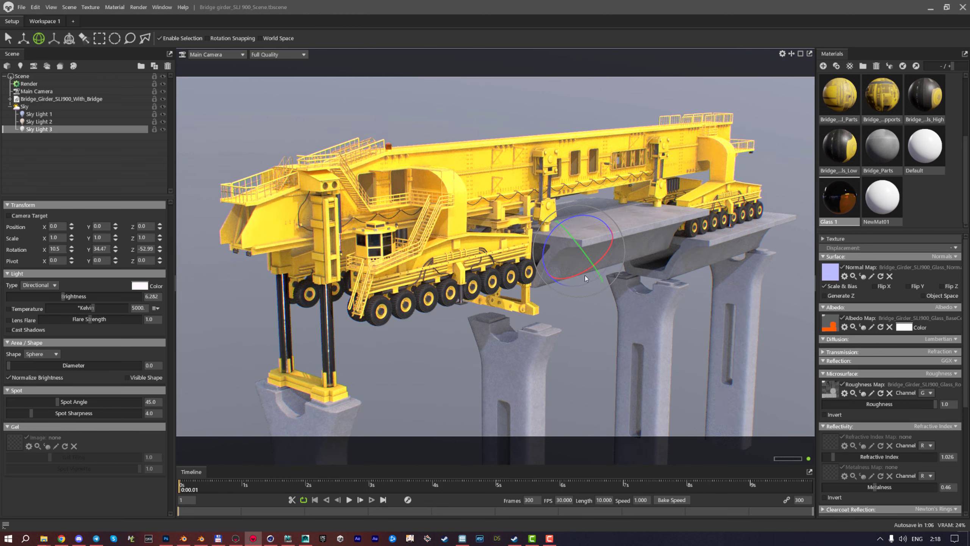
drag(583, 275, 592, 227)
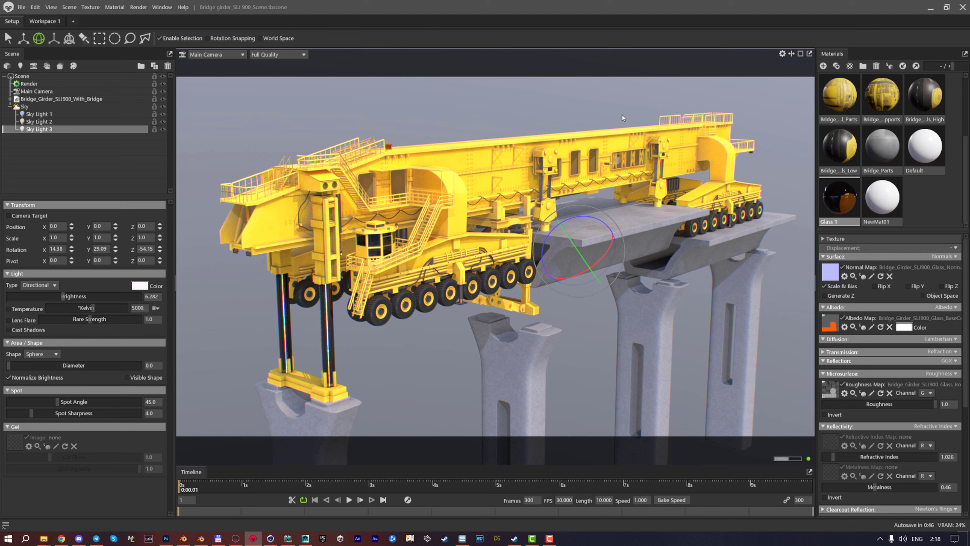
Set Sky Light 3 to brightness 4.814 and diameter 0.041, then select the Main Camera
drag(41, 296, 51, 296)
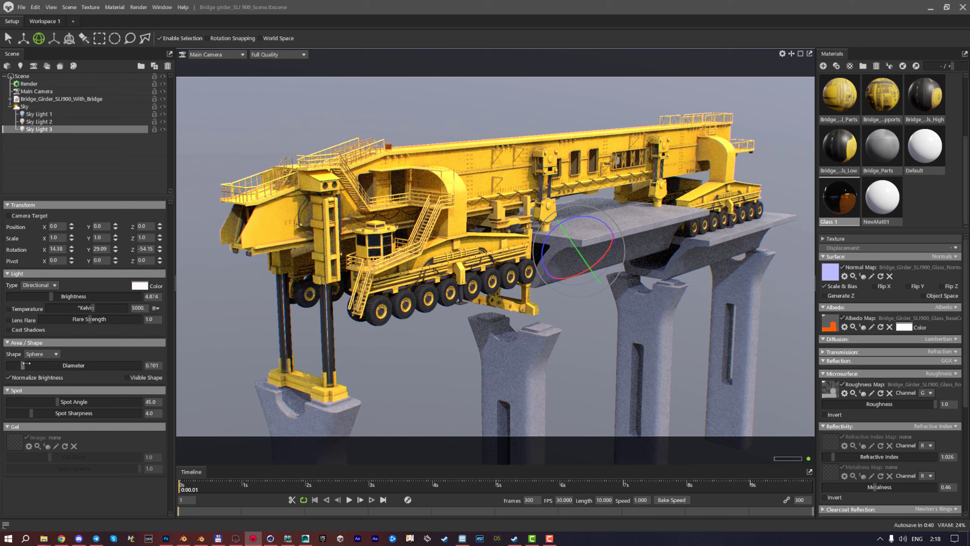
mouse_move(18, 366)
mouse_down()
mouse_move(15, 357)
mouse_move(41, 354)
mouse_move(13, 365)
mouse_up()
drag(52, 296, 51, 296)
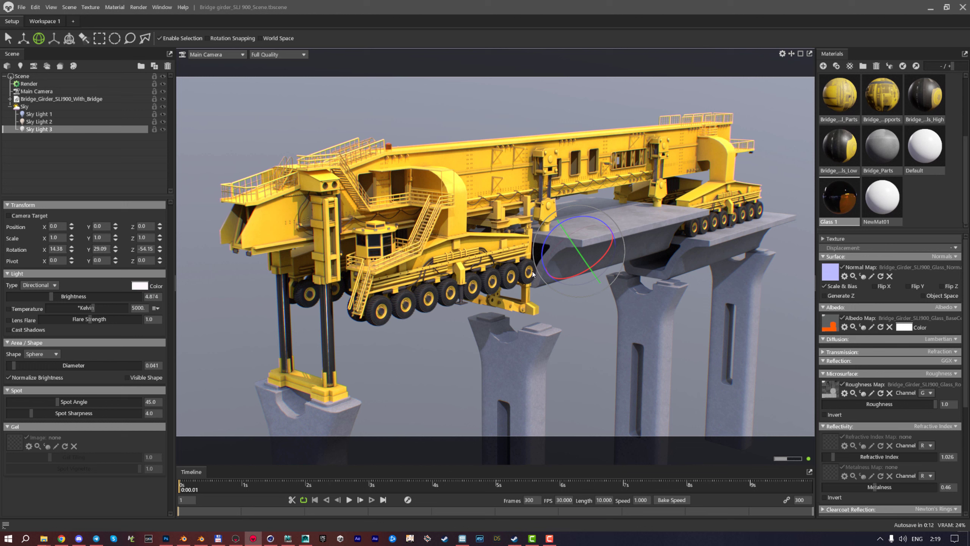
click(34, 92)
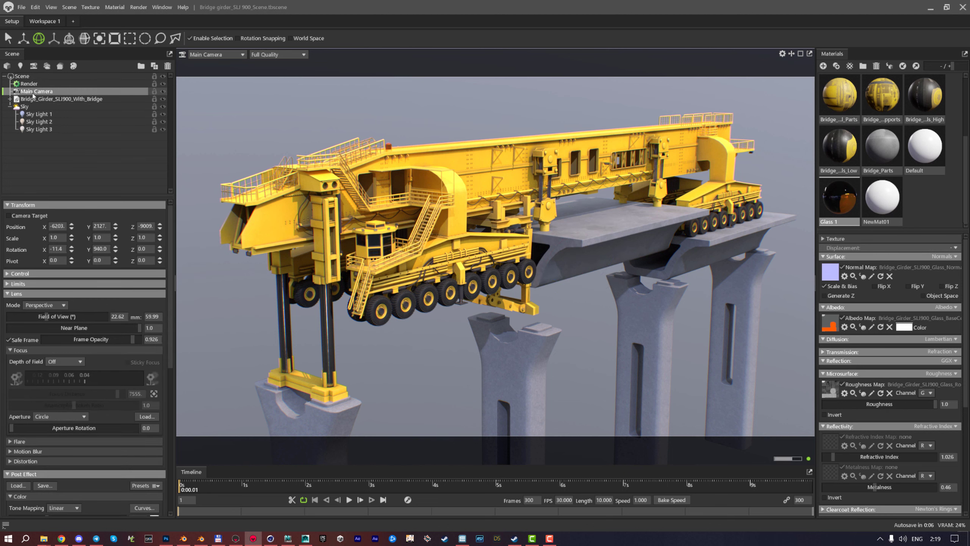
Scroll the Main Camera properties down to the Post Effect section
scroll(15, 267, down, 5)
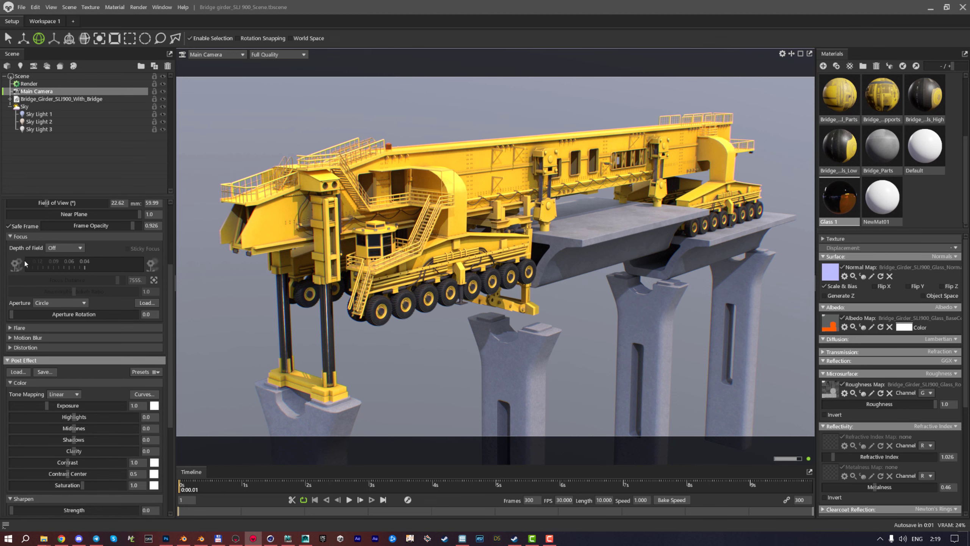
scroll(37, 317, down, 1)
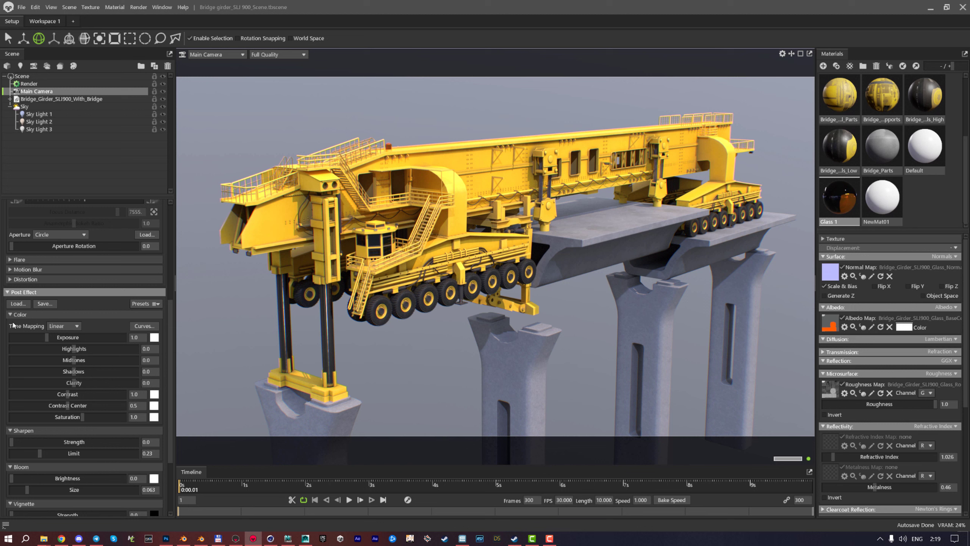
Compare Reinhard and Linear tone mapping on the Main Camera
click(68, 326)
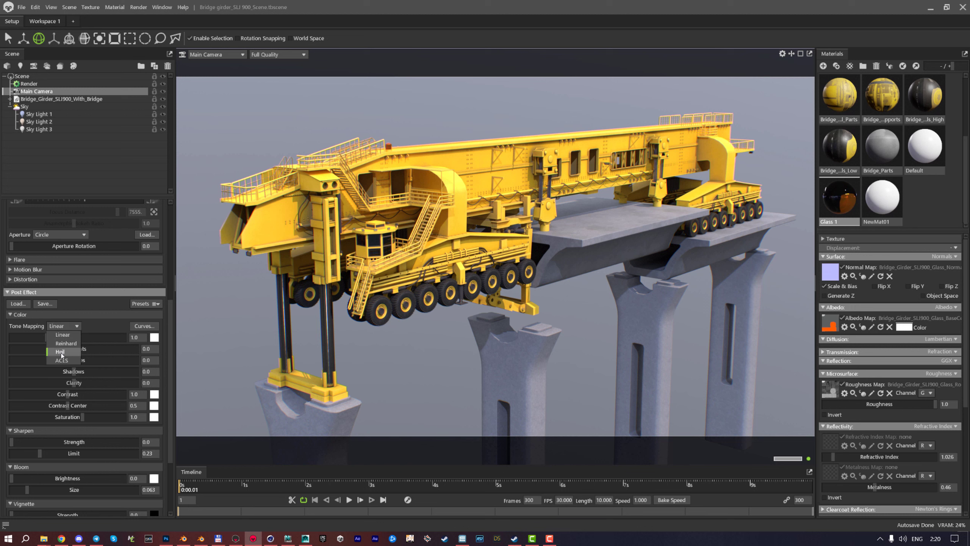
click(63, 335)
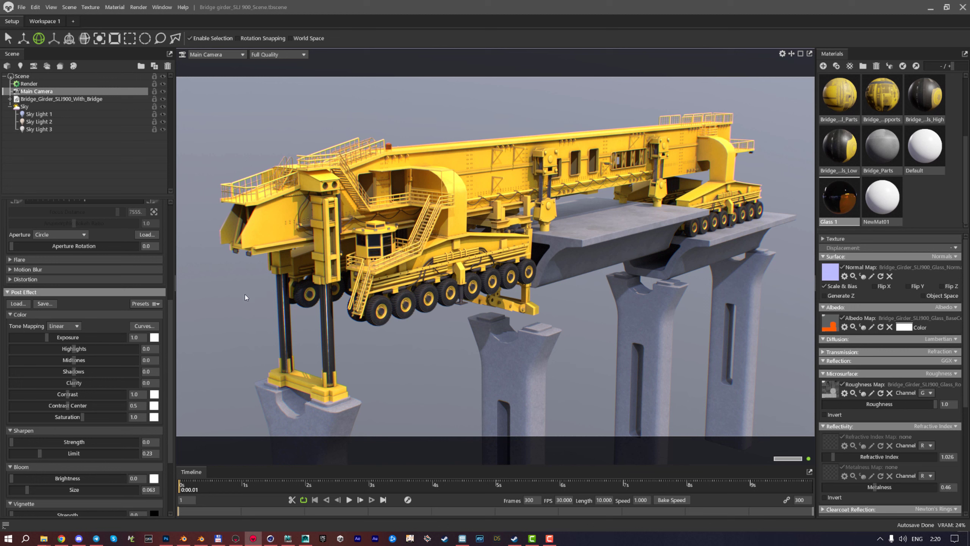
click(76, 325)
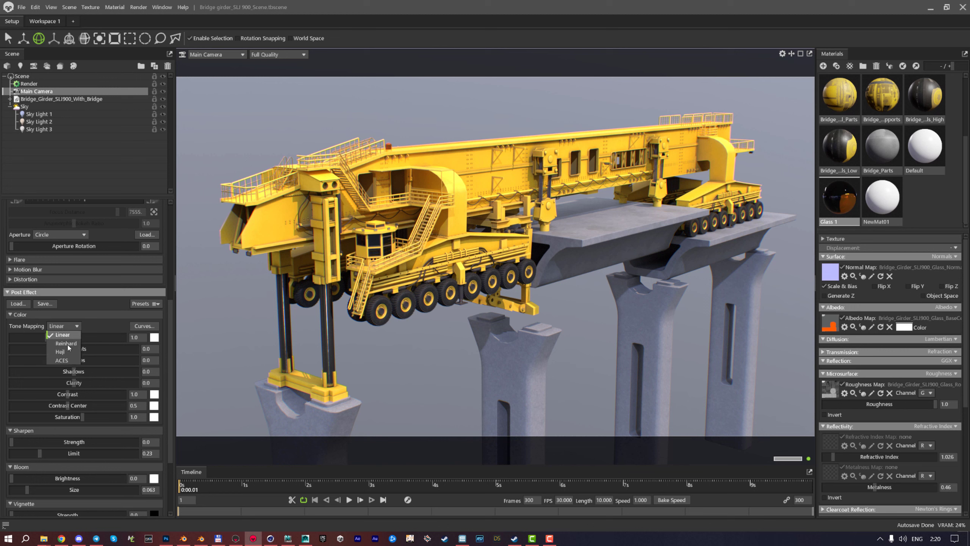
click(63, 344)
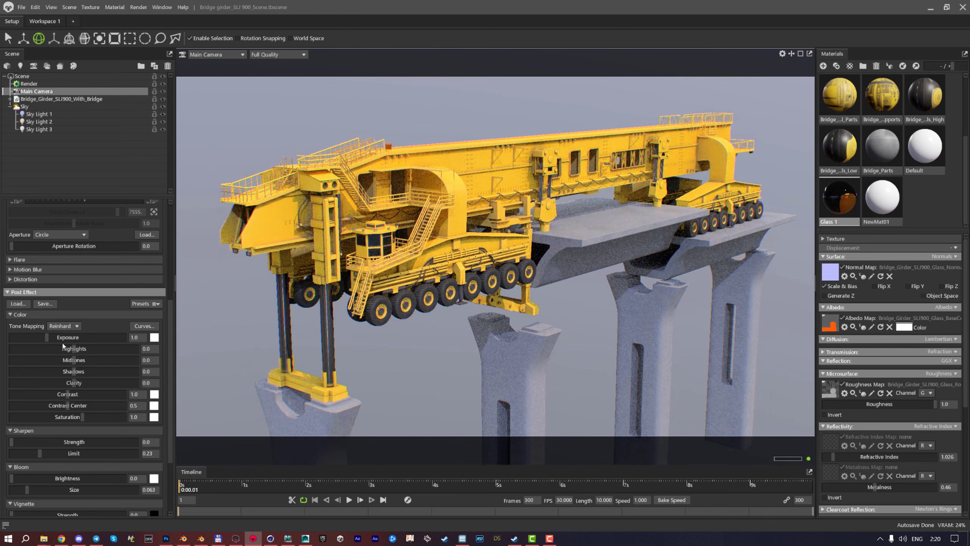
click(77, 325)
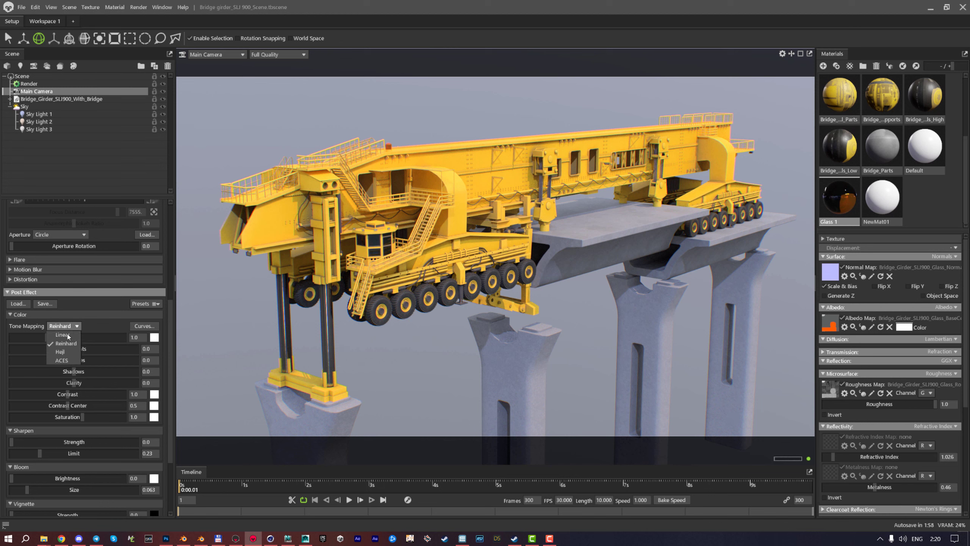
click(67, 336)
click(65, 325)
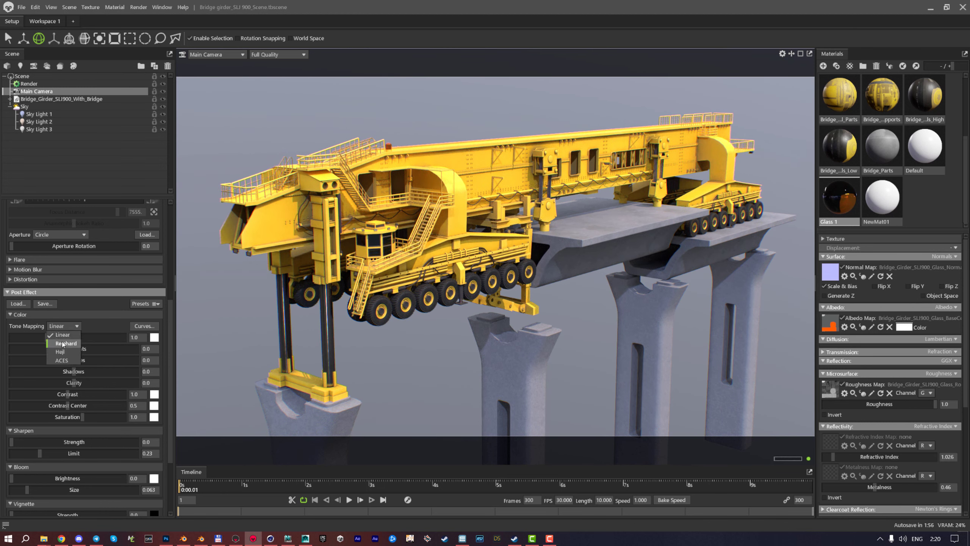
click(63, 344)
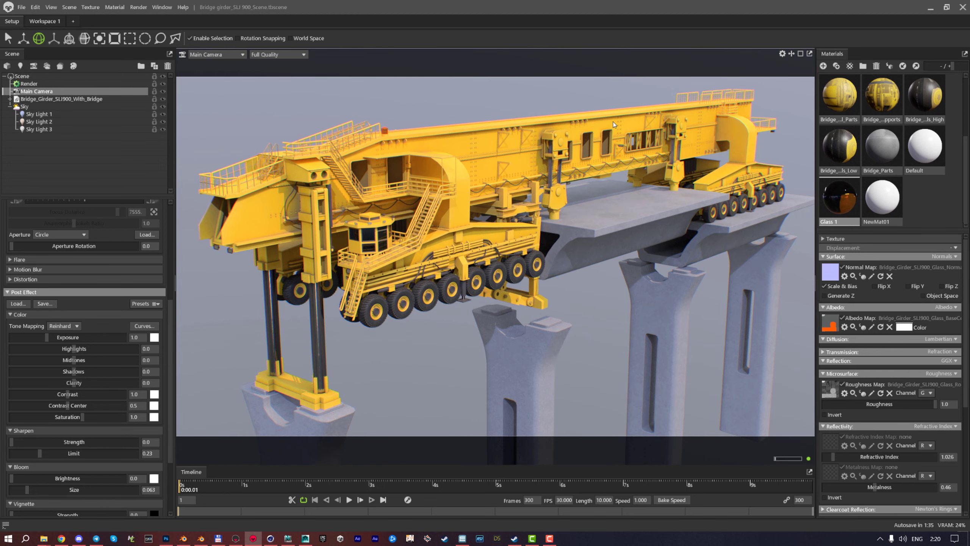
Try Hejl tone mapping, then settle on ACES
click(63, 326)
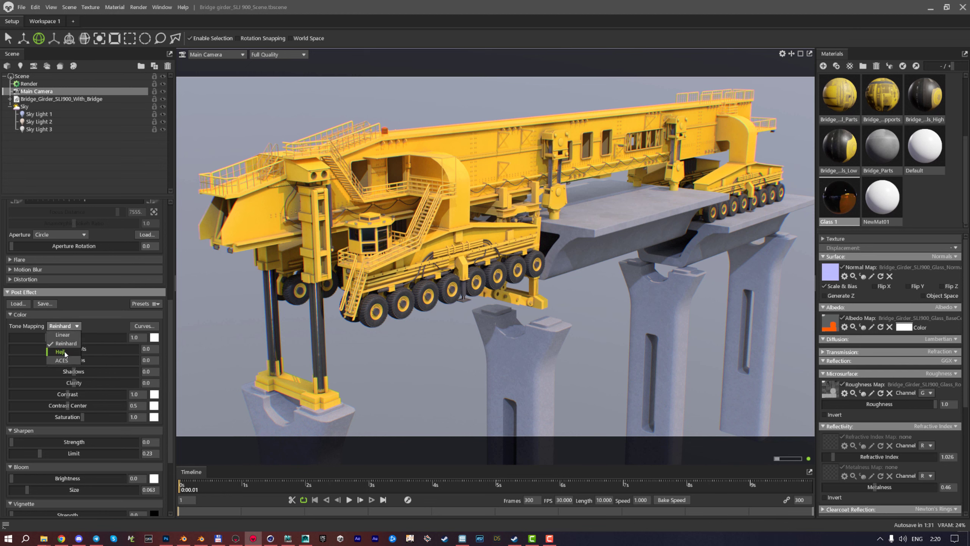
click(61, 352)
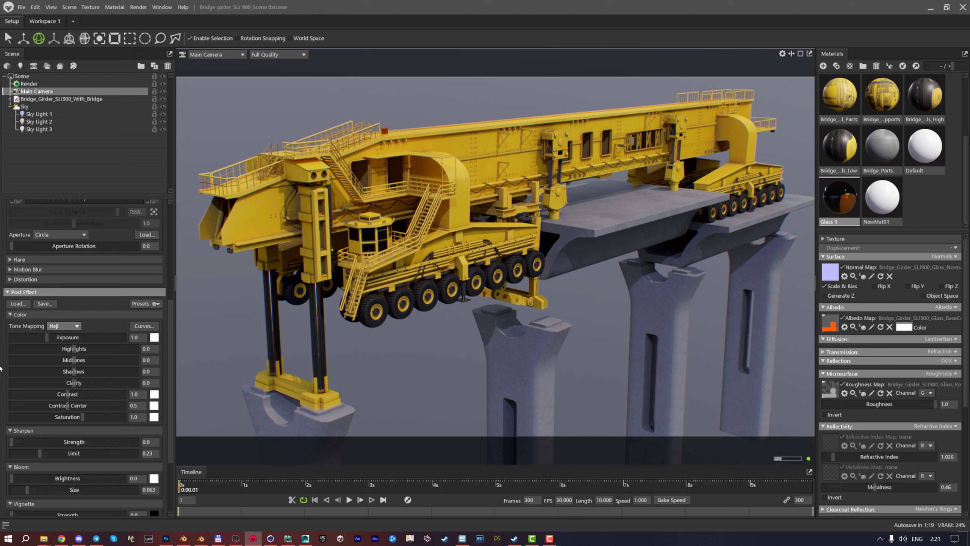
click(61, 326)
click(62, 361)
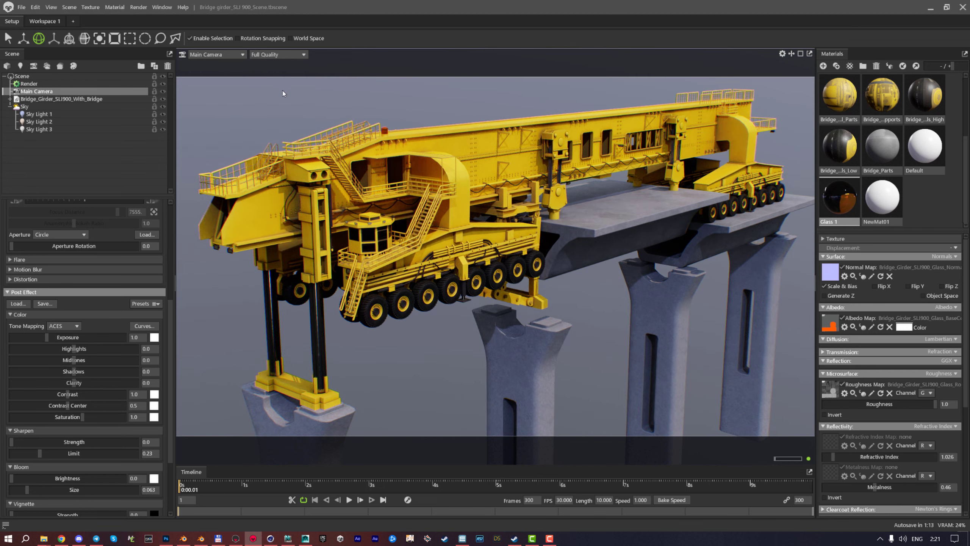
click(64, 326)
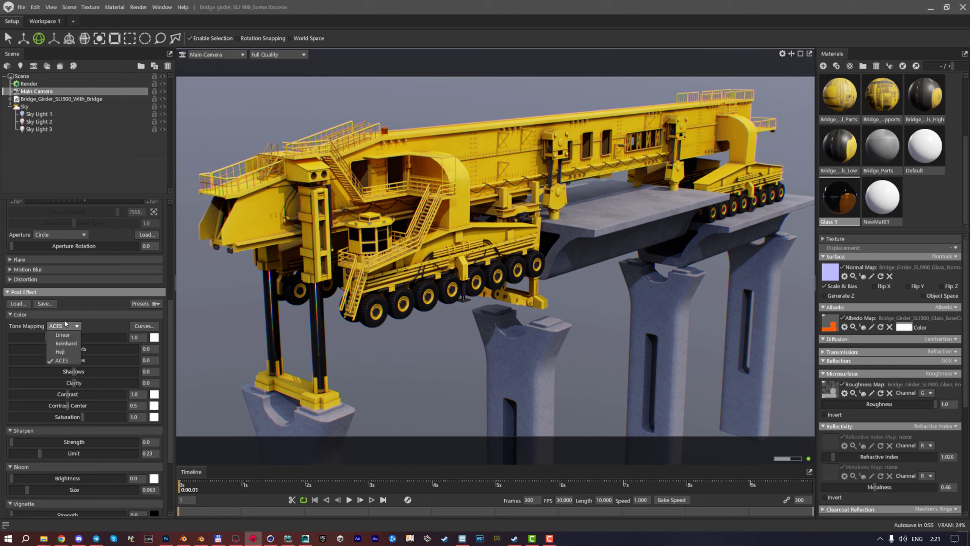
click(60, 363)
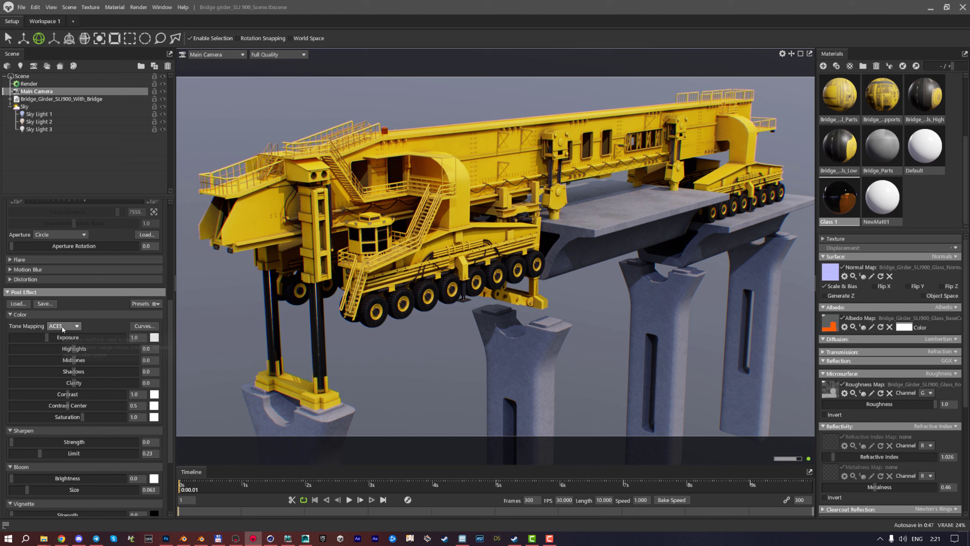
Raise exposure to 1.838 and shadows to 0.426, then set Hejl tone mapping
mouse_move(50, 338)
mouse_down()
mouse_move(103, 349)
mouse_move(76, 349)
mouse_up()
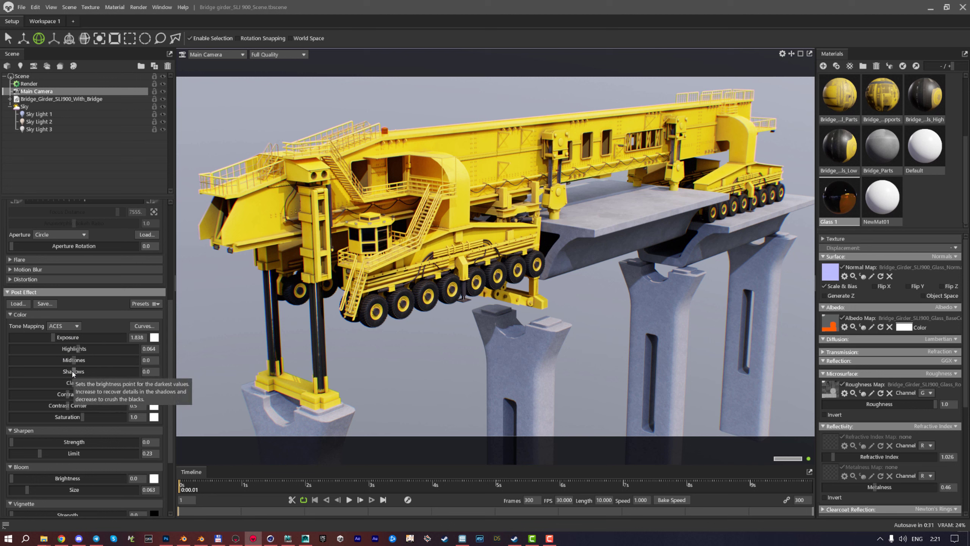
drag(73, 370, 102, 358)
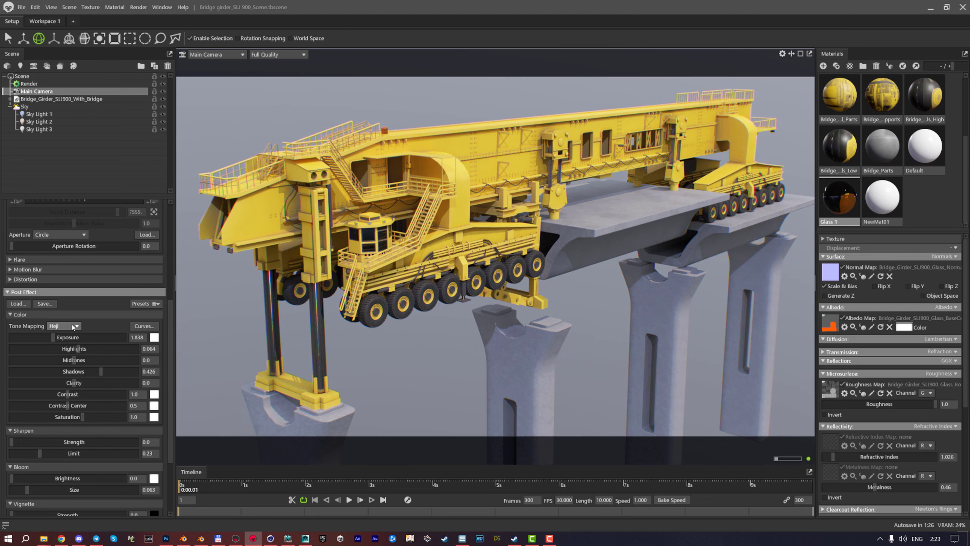
click(68, 327)
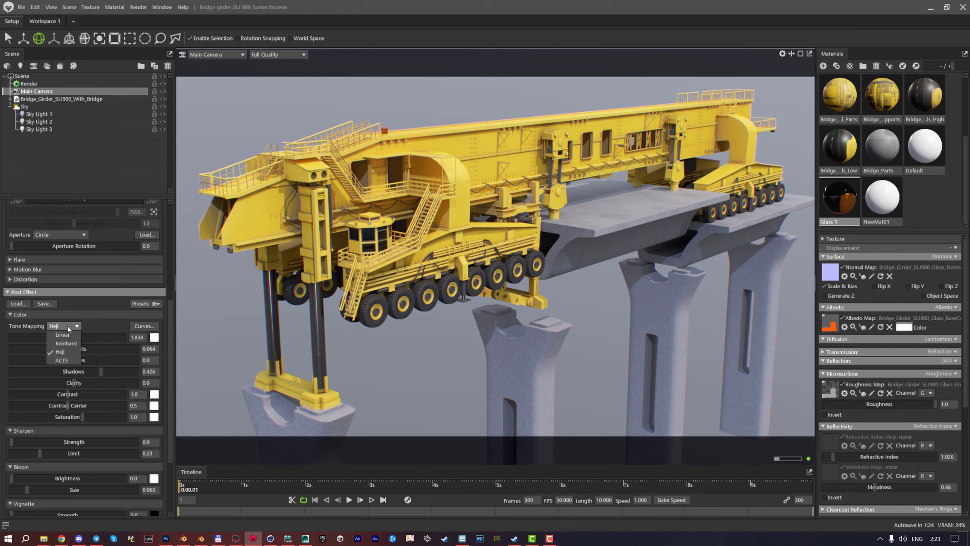
click(63, 360)
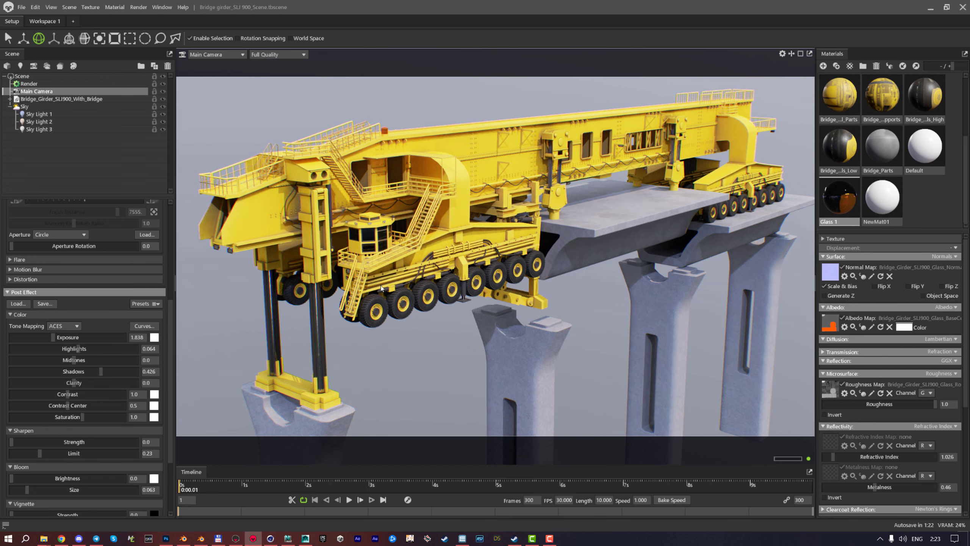
click(63, 325)
click(63, 349)
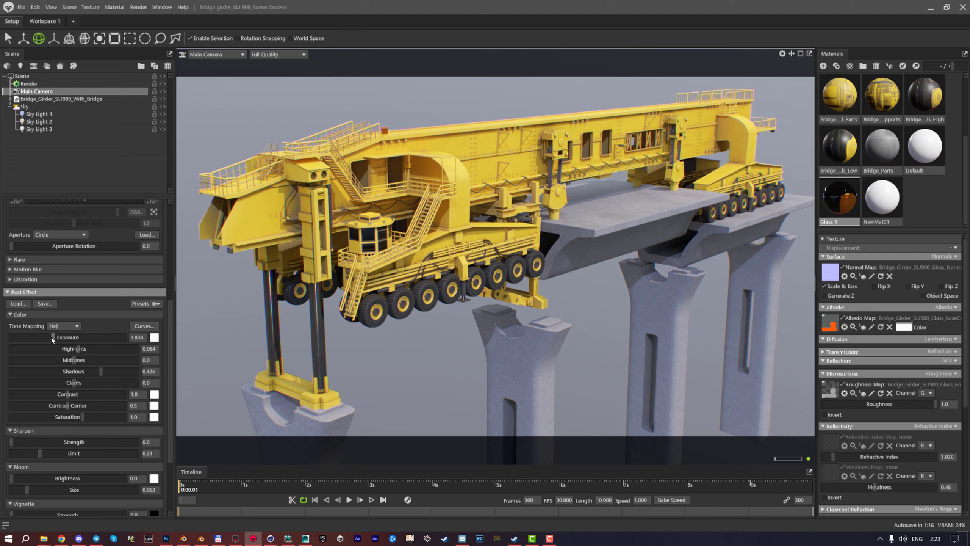
Tweak exposure to 2.293, then set Highlights 0.426, Midtones -0.14 and Shadows -0.147
mouse_move(53, 338)
mouse_down()
mouse_move(68, 337)
mouse_move(34, 335)
mouse_move(50, 336)
mouse_up()
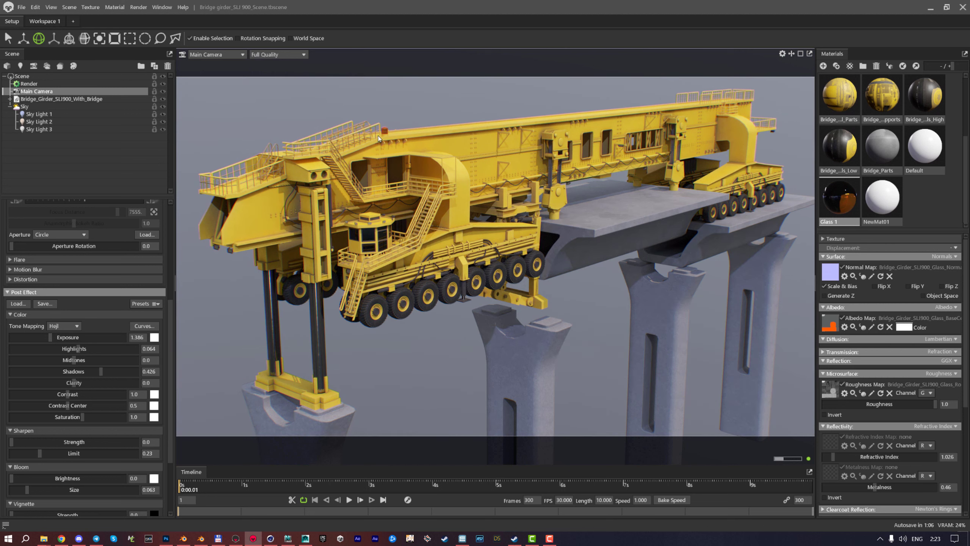
drag(50, 337, 55, 337)
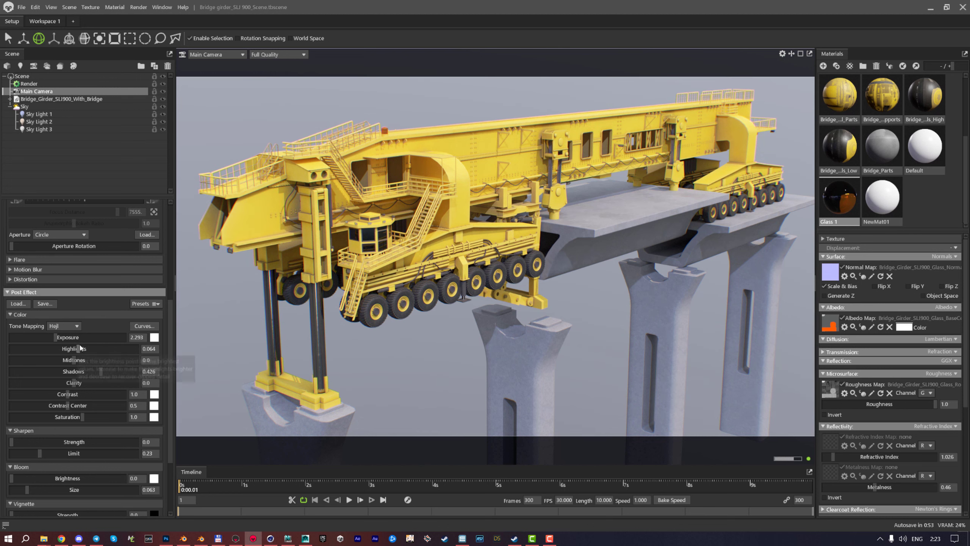
drag(76, 348, 137, 340)
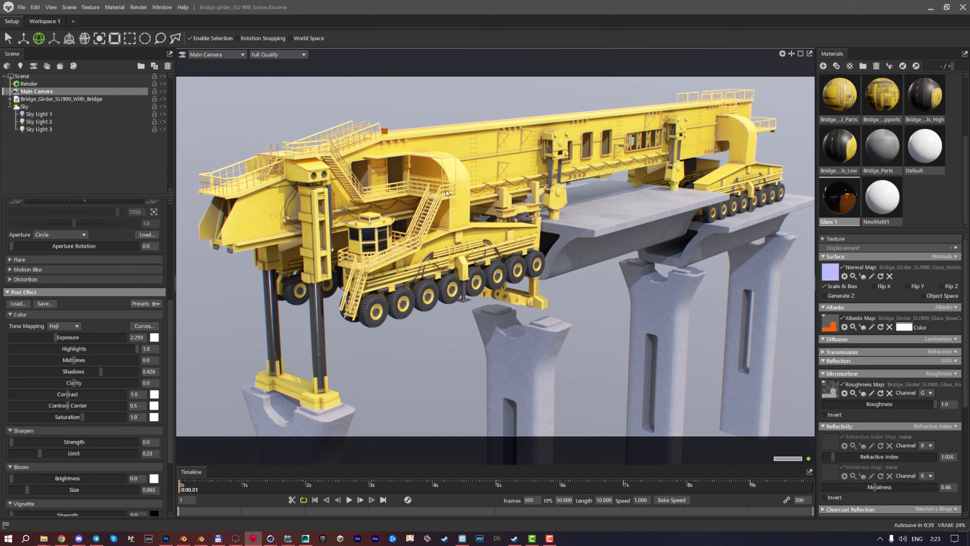
drag(104, 349, 138, 346)
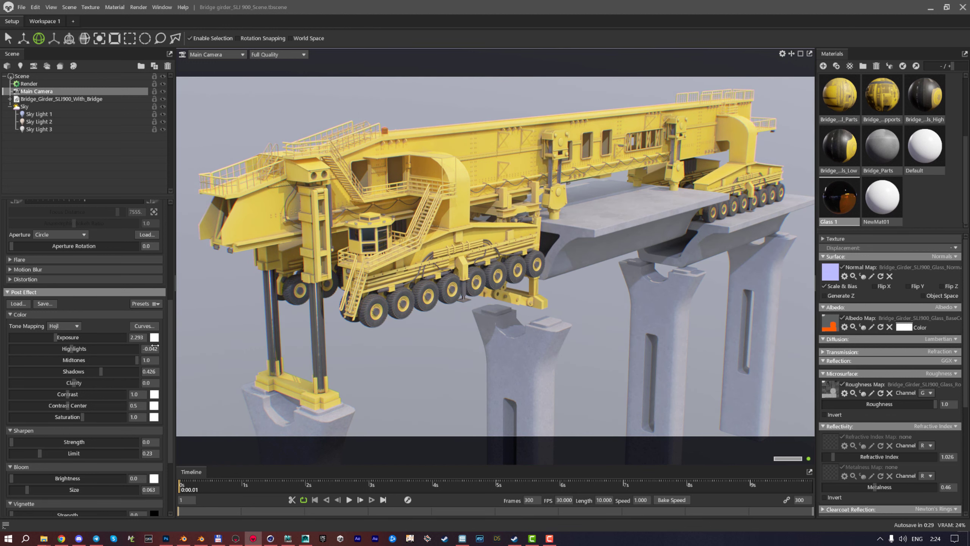
drag(147, 348, 65, 360)
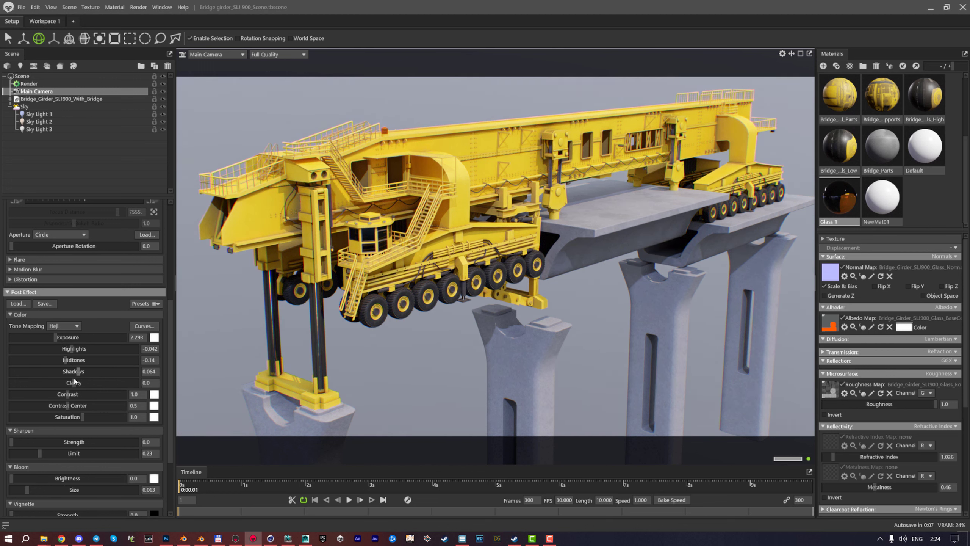
drag(72, 349, 102, 356)
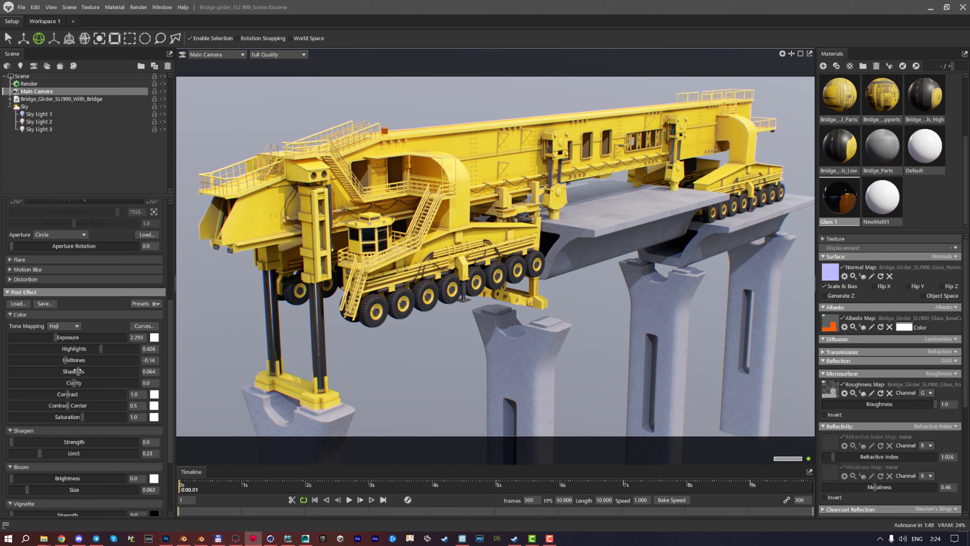
mouse_move(75, 371)
mouse_down()
mouse_move(51, 370)
mouse_move(62, 371)
mouse_up()
Set Midtones to -0.306 and Shadows to 0.298, trying Clarity before leaving it at 1.0
drag(64, 371, 95, 374)
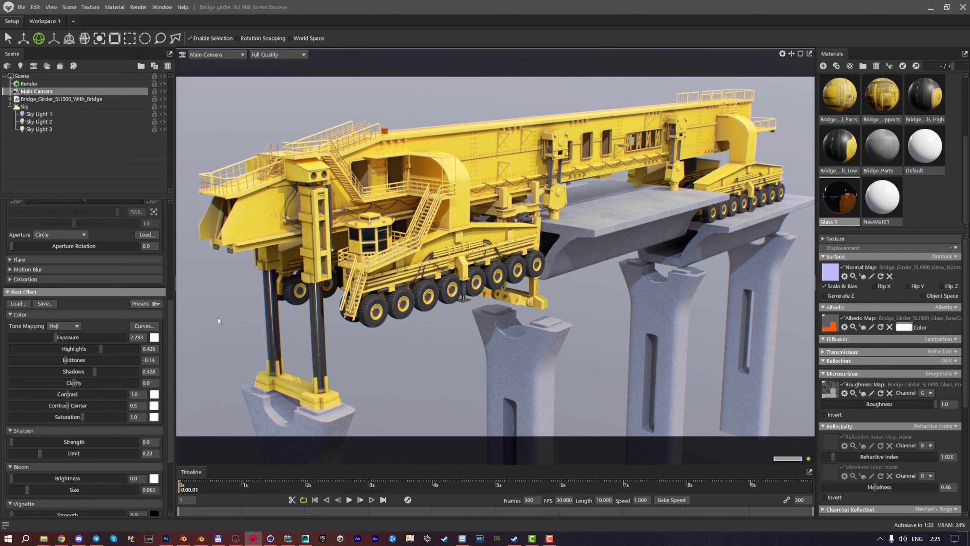
mouse_move(66, 359)
mouse_down()
mouse_move(53, 360)
mouse_move(96, 358)
mouse_move(55, 357)
mouse_up()
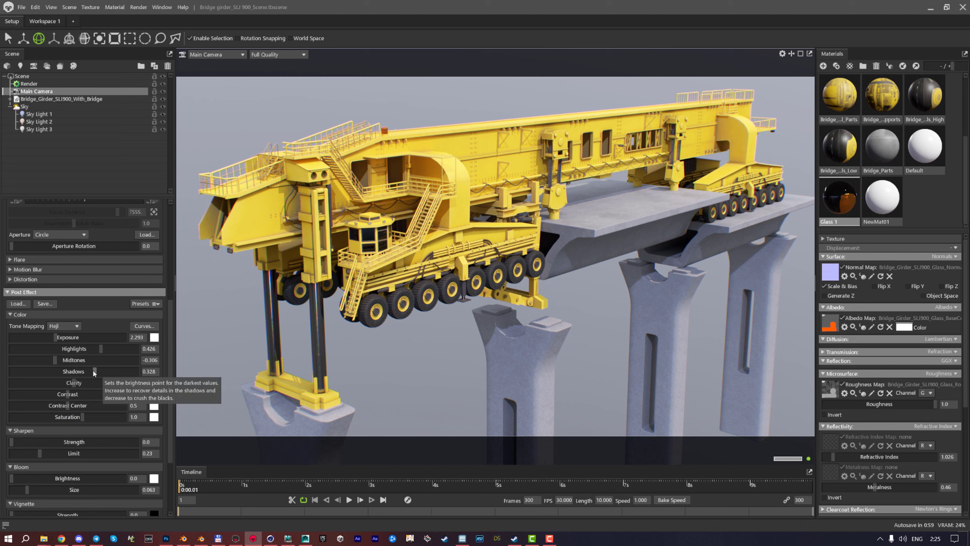
mouse_move(95, 373)
mouse_down()
mouse_move(108, 371)
mouse_move(91, 371)
mouse_move(94, 364)
mouse_up()
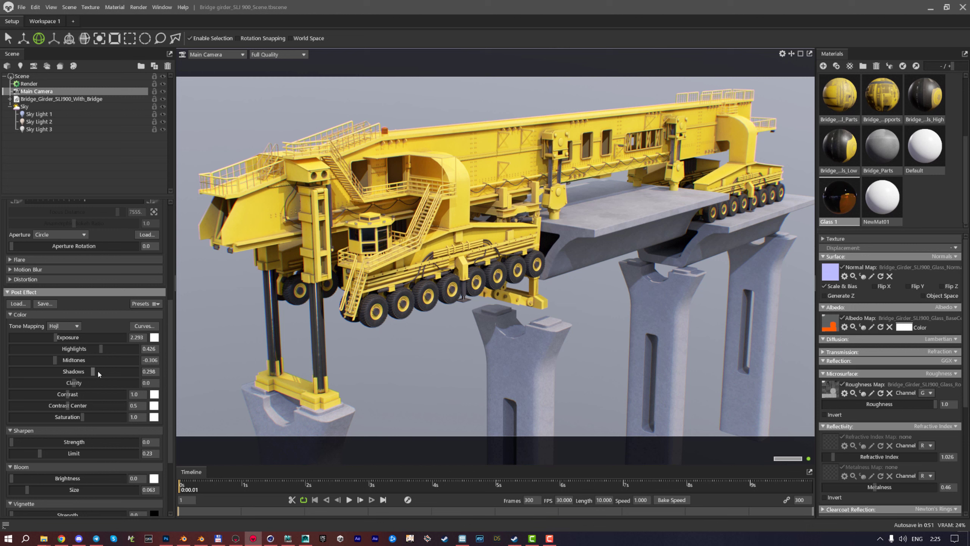
mouse_move(94, 371)
mouse_down()
mouse_move(66, 383)
mouse_move(85, 382)
mouse_move(42, 382)
mouse_move(144, 376)
mouse_move(63, 382)
mouse_move(83, 382)
mouse_up()
drag(83, 382, 169, 372)
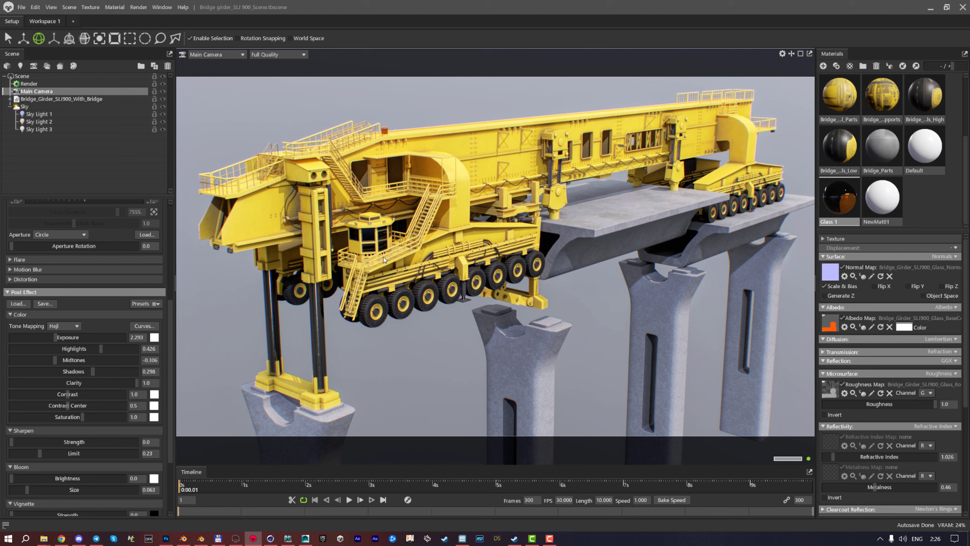
Keep Clarity at 1.0 and set Contrast to 1.026 with Contrast Center 0.134
click(75, 383)
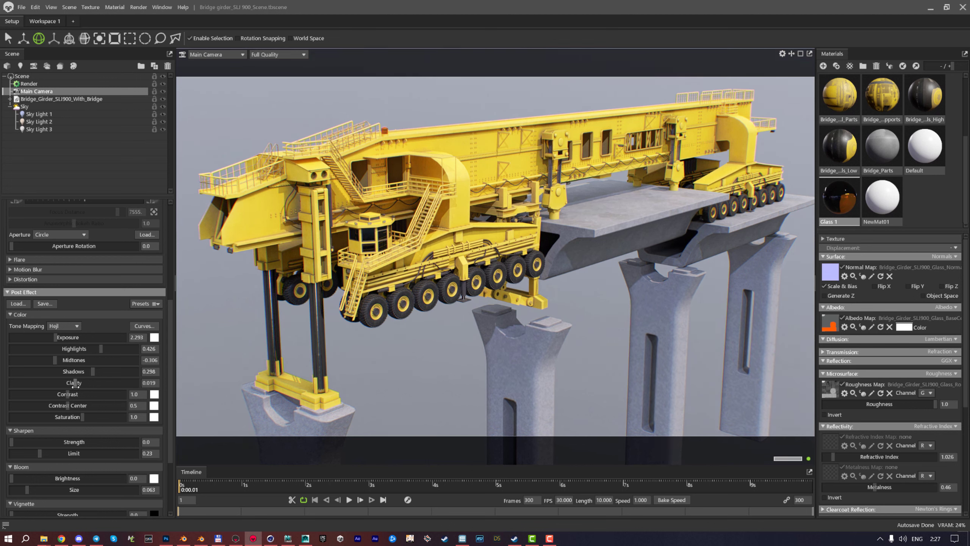
drag(75, 383, 137, 382)
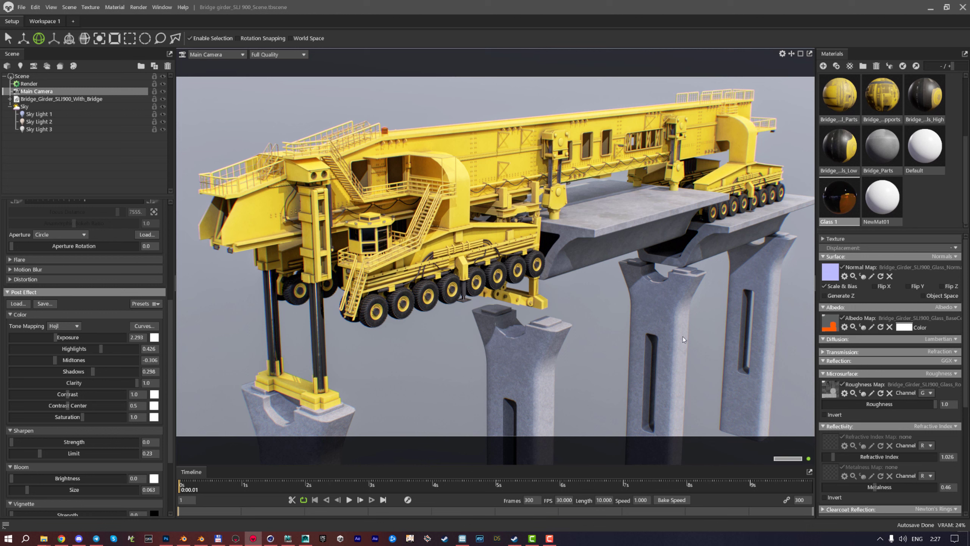
scroll(97, 371, down, 1)
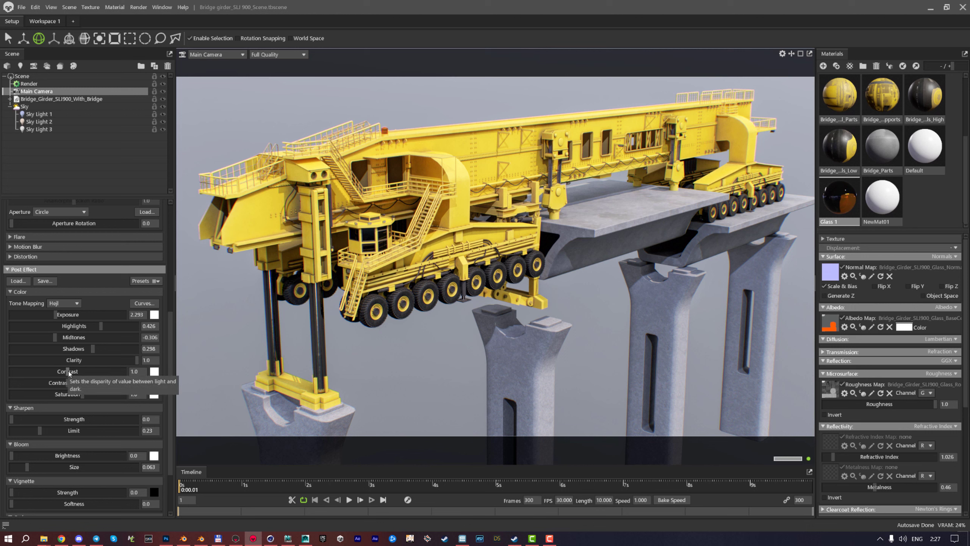
mouse_move(68, 371)
mouse_down()
mouse_move(92, 375)
mouse_move(75, 371)
mouse_move(84, 371)
mouse_up()
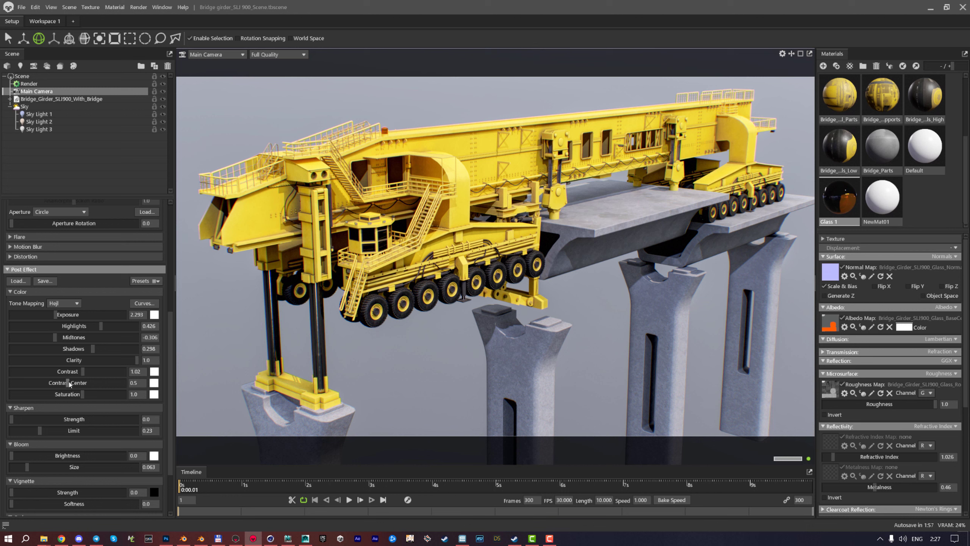
drag(68, 382, 22, 382)
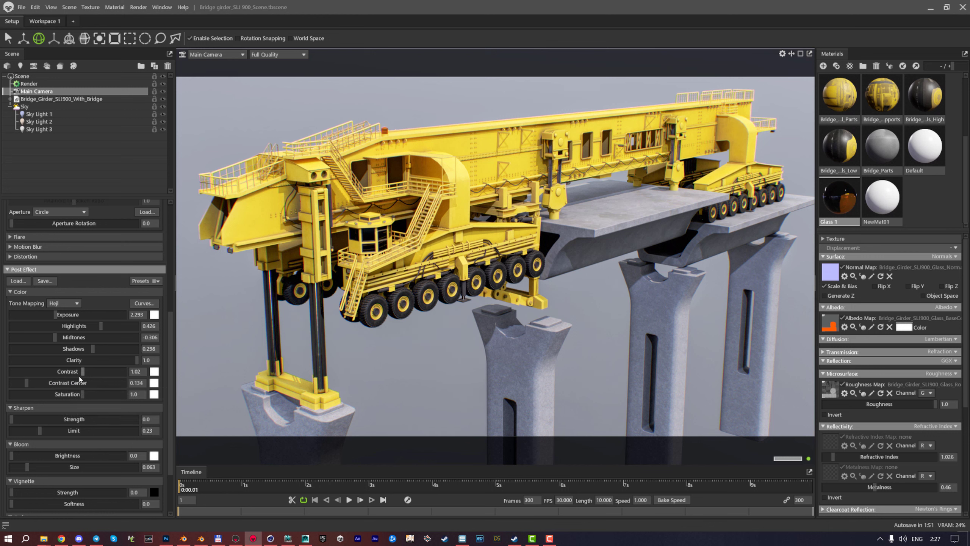
mouse_move(81, 374)
mouse_down()
mouse_move(100, 371)
mouse_move(53, 369)
mouse_move(85, 365)
mouse_up()
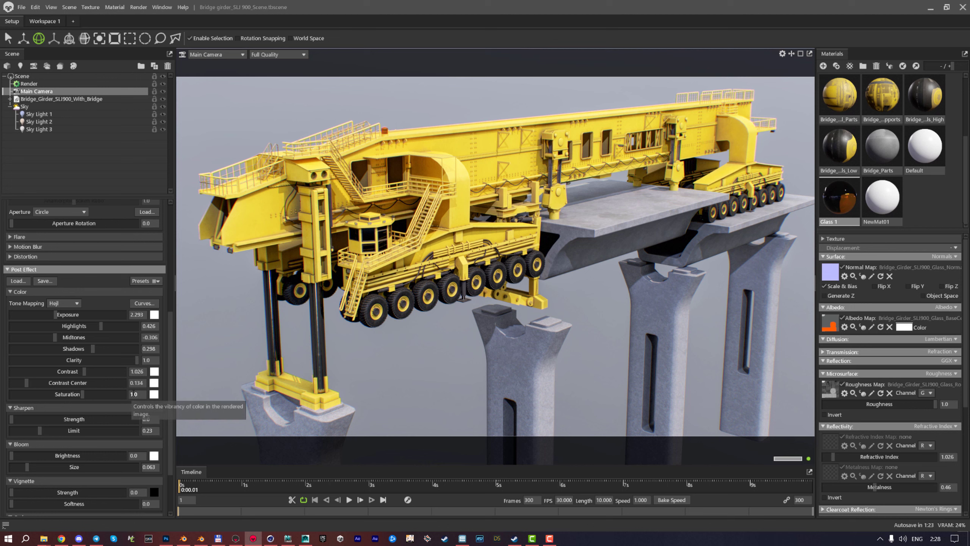
Test several Saturation values, then type 1 to return Saturation to 1.0
drag(92, 394, 86, 398)
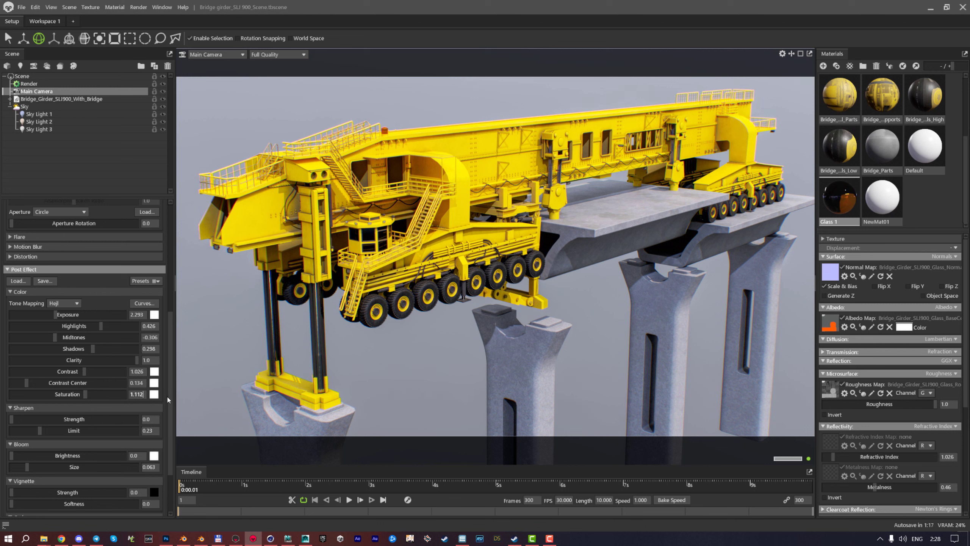
click(145, 395)
text(1)
key(Return)
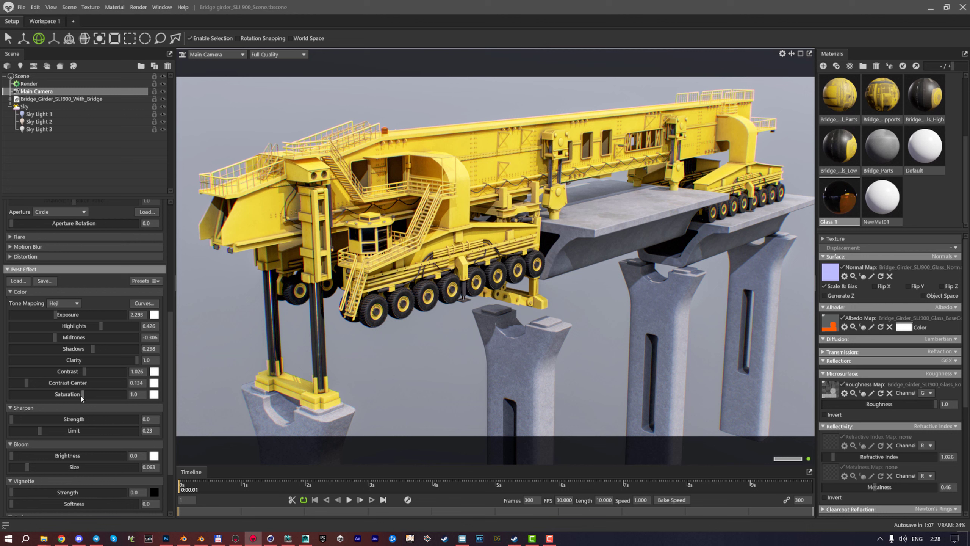
drag(83, 394, 69, 394)
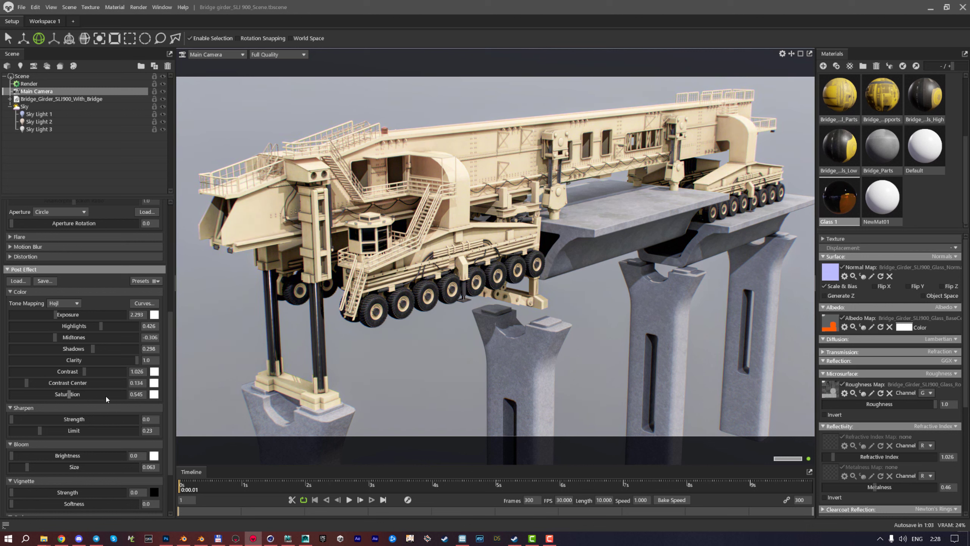
mouse_move(68, 394)
mouse_down()
mouse_move(39, 401)
mouse_move(83, 394)
mouse_up()
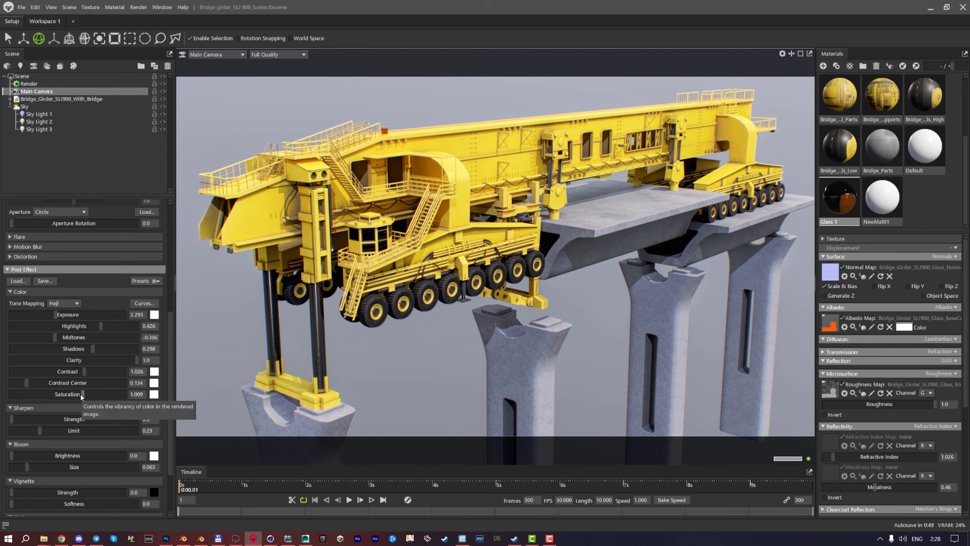
drag(84, 394, 88, 395)
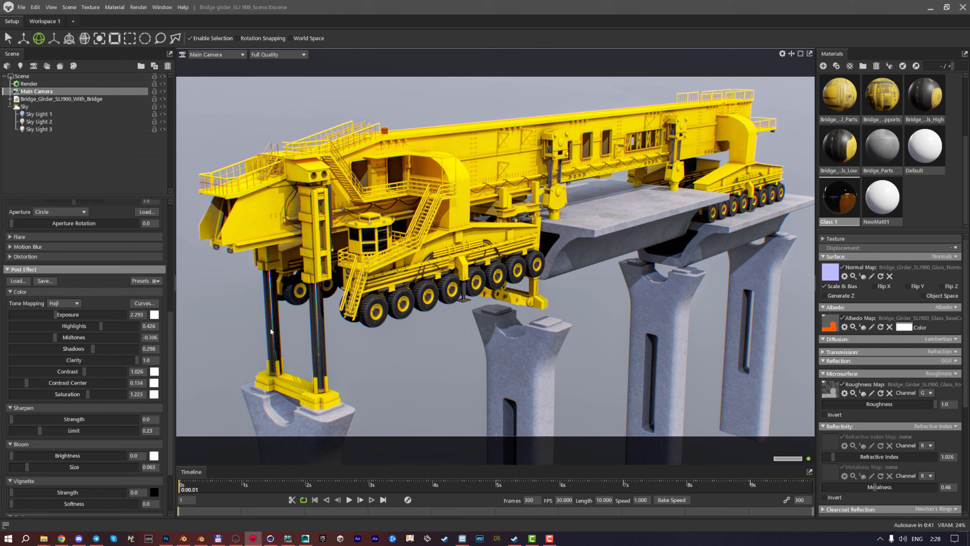
double_click(147, 393)
text(1)
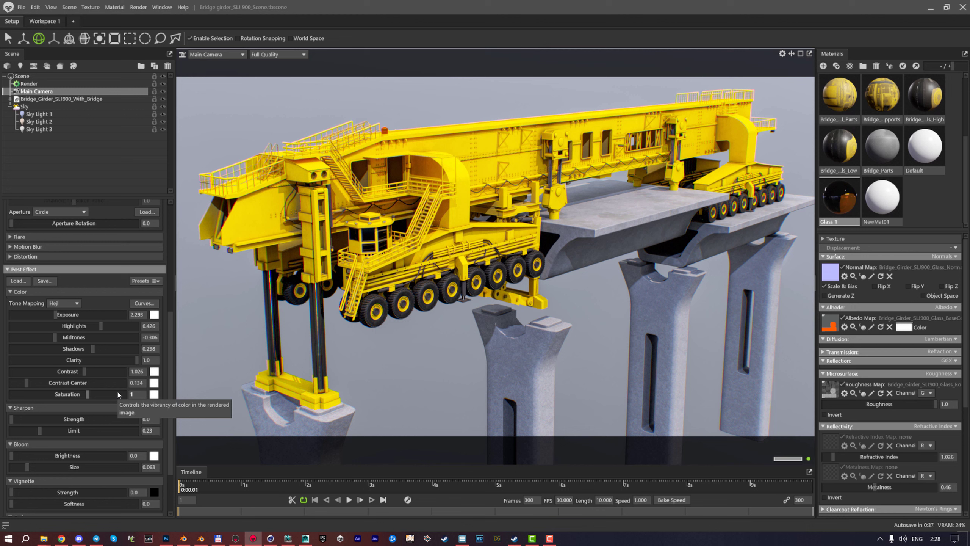
key(Return)
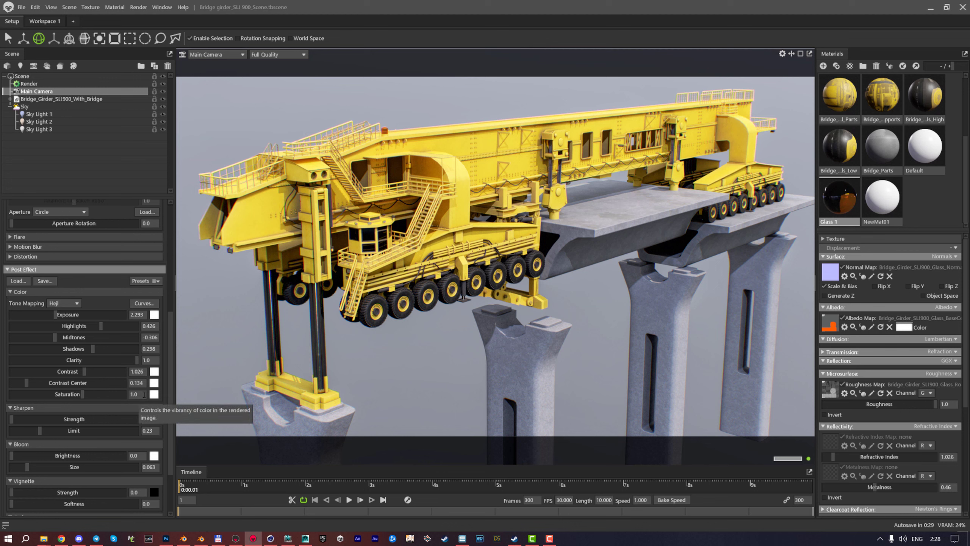
Test Sharpen Strength at 10.0 and 0.0, then settle on a light 0.418
scroll(85, 369, down, 2)
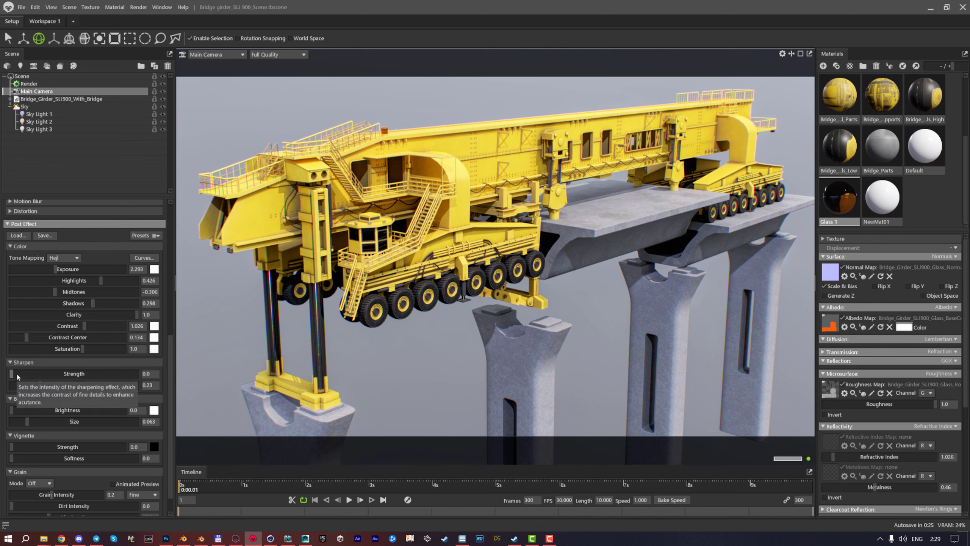
drag(18, 373, 68, 385)
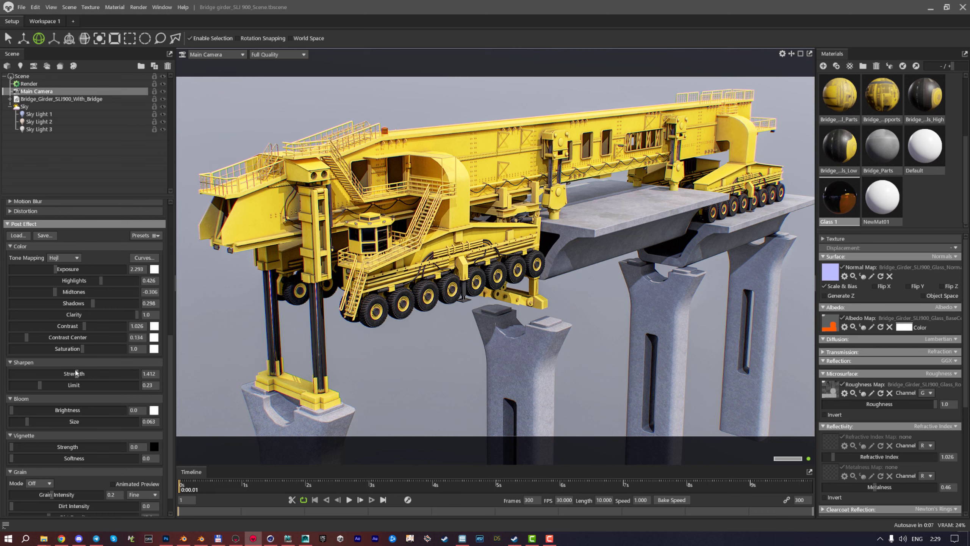
drag(76, 373, 155, 372)
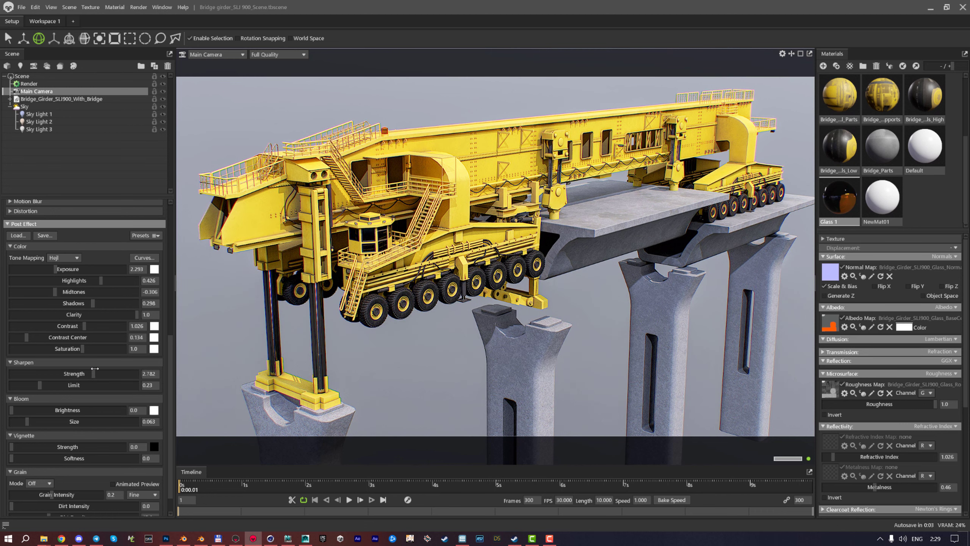
drag(146, 369, 50, 371)
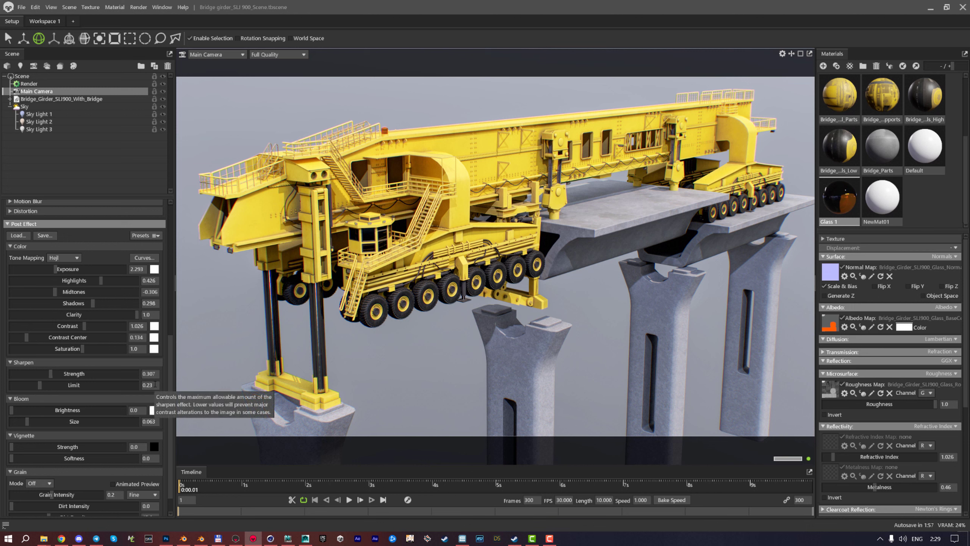
drag(51, 376, 76, 373)
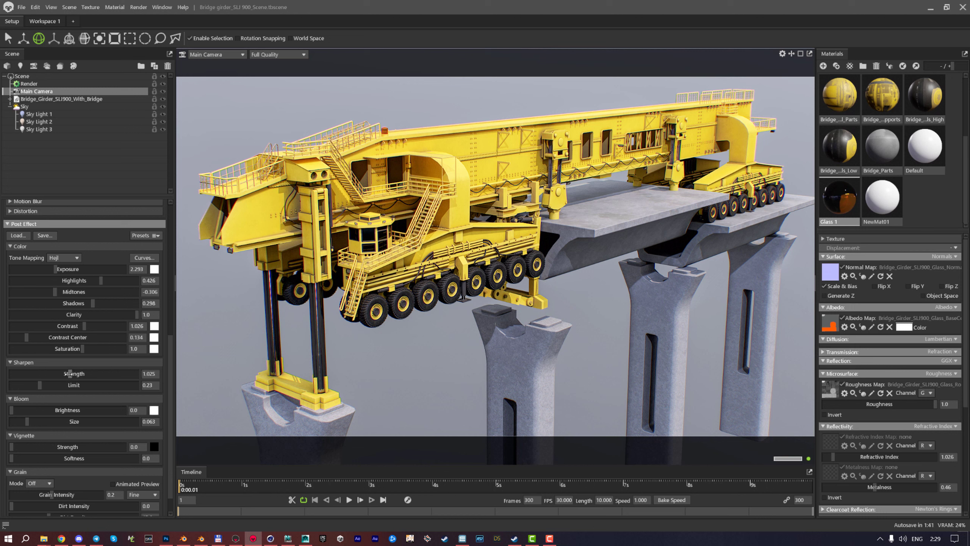
drag(76, 375, 55, 374)
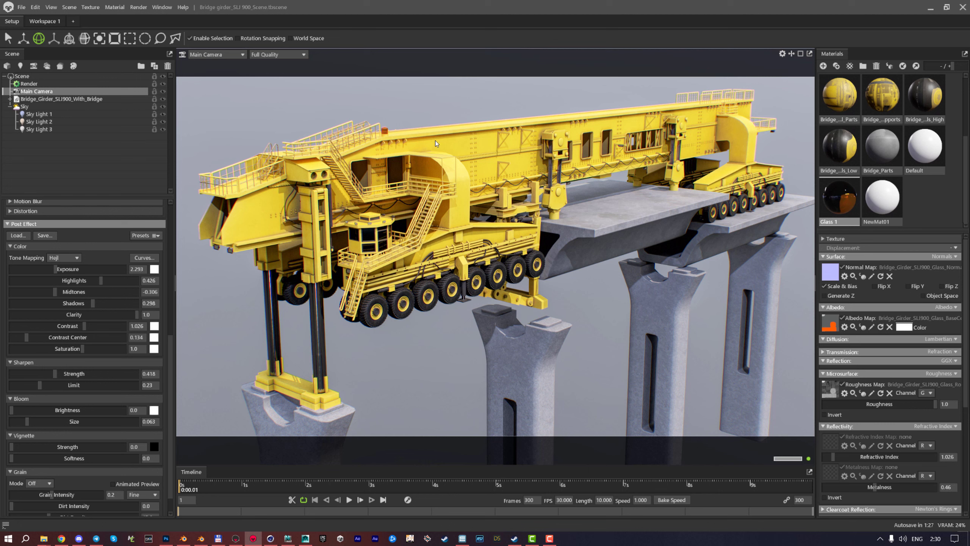
Cut Bloom Brightness to 0.004 and Size to 0.051, and add a 0.521-strength vignette
scroll(60, 348, down, 1)
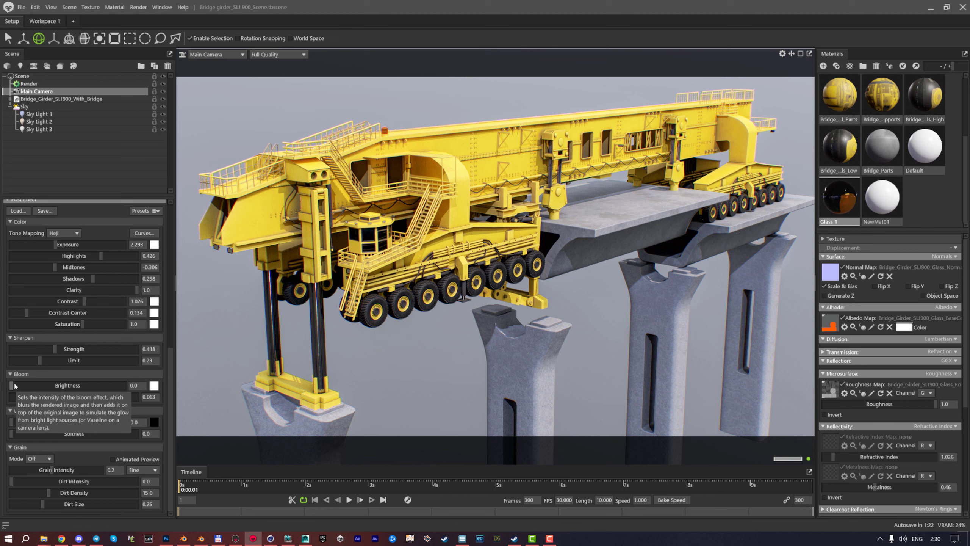
drag(27, 385, 79, 384)
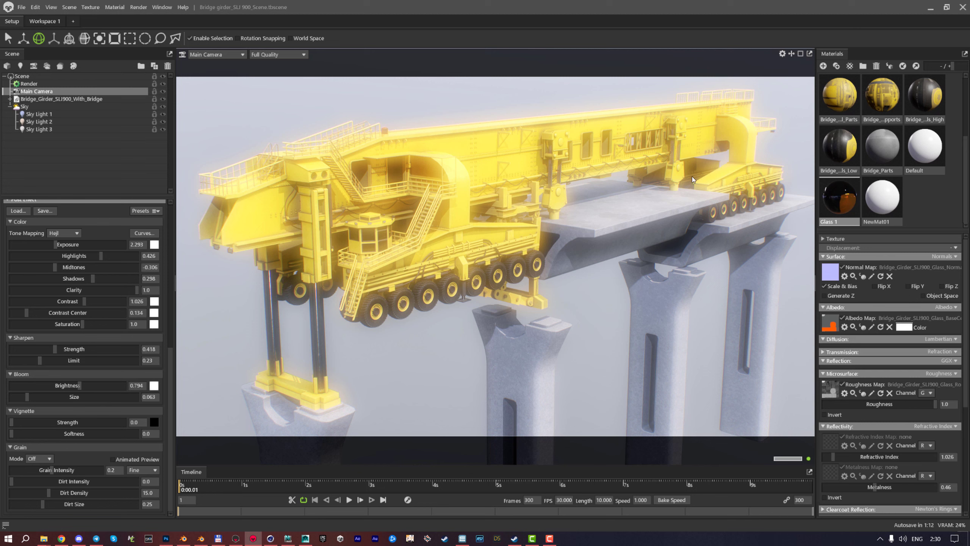
mouse_move(79, 387)
mouse_down()
mouse_move(95, 385)
mouse_move(79, 385)
mouse_up()
drag(28, 398, 37, 398)
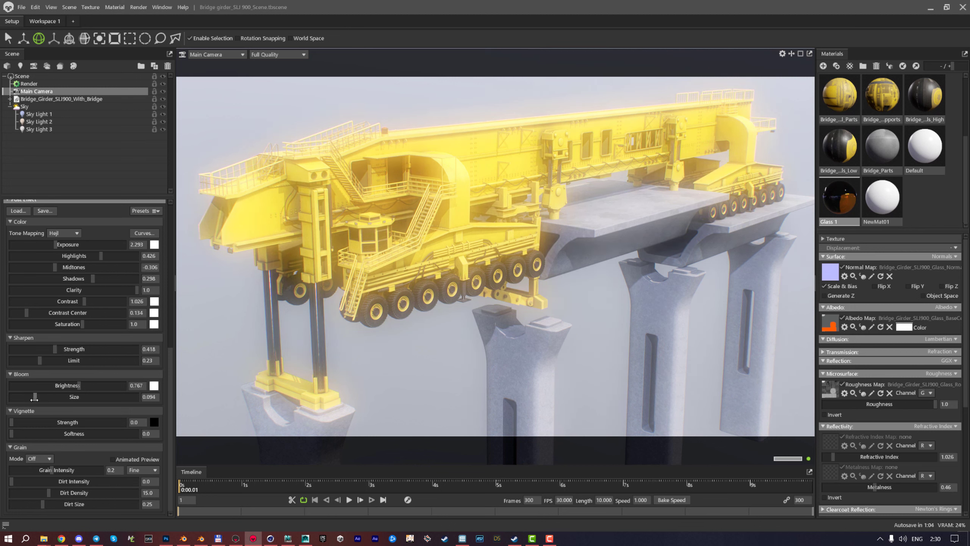
drag(37, 398, 22, 401)
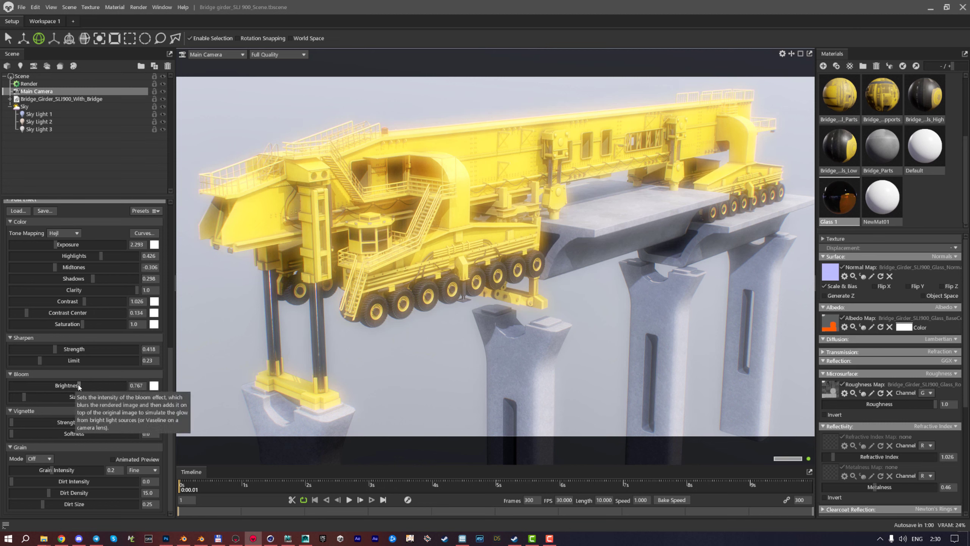
mouse_move(74, 385)
mouse_down()
mouse_move(42, 385)
mouse_move(54, 386)
mouse_up()
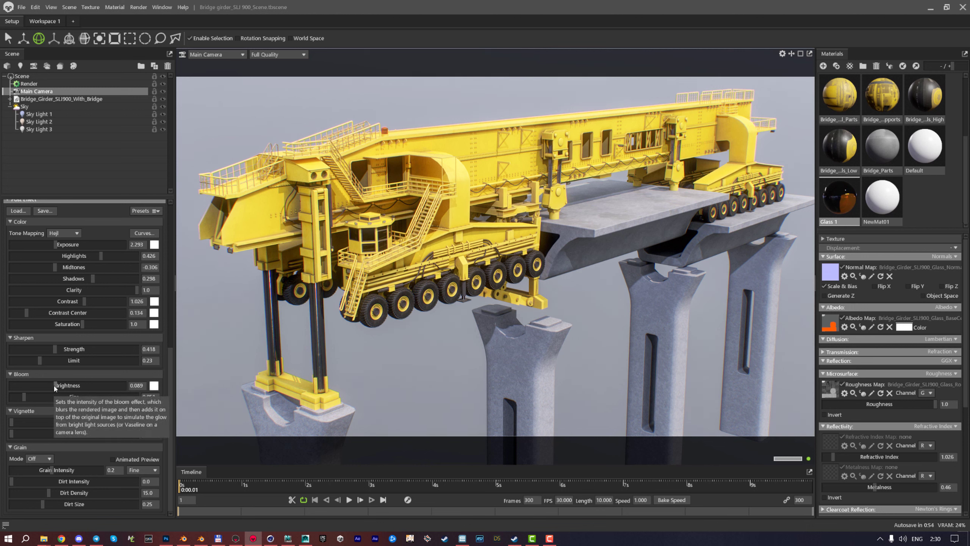
drag(54, 385, 36, 387)
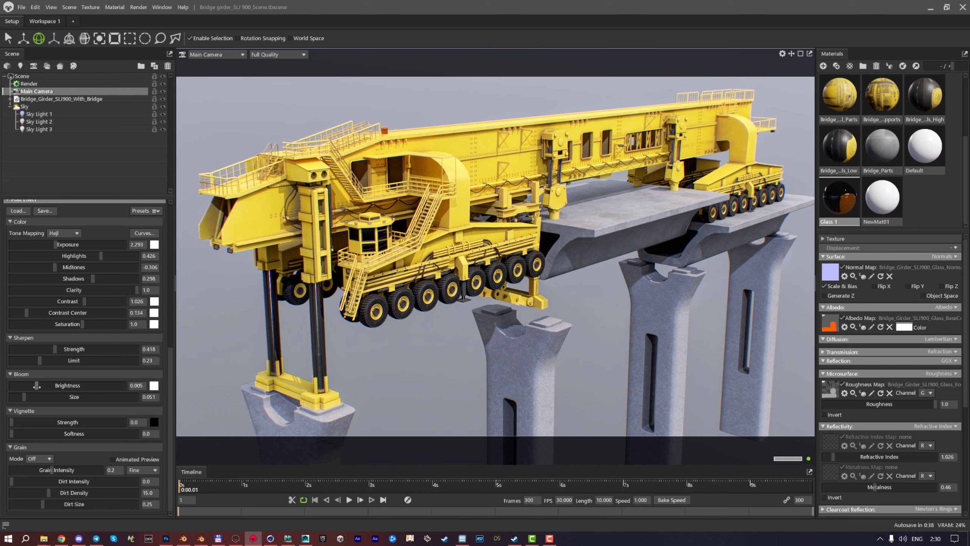
drag(36, 387, 35, 387)
drag(11, 424, 69, 421)
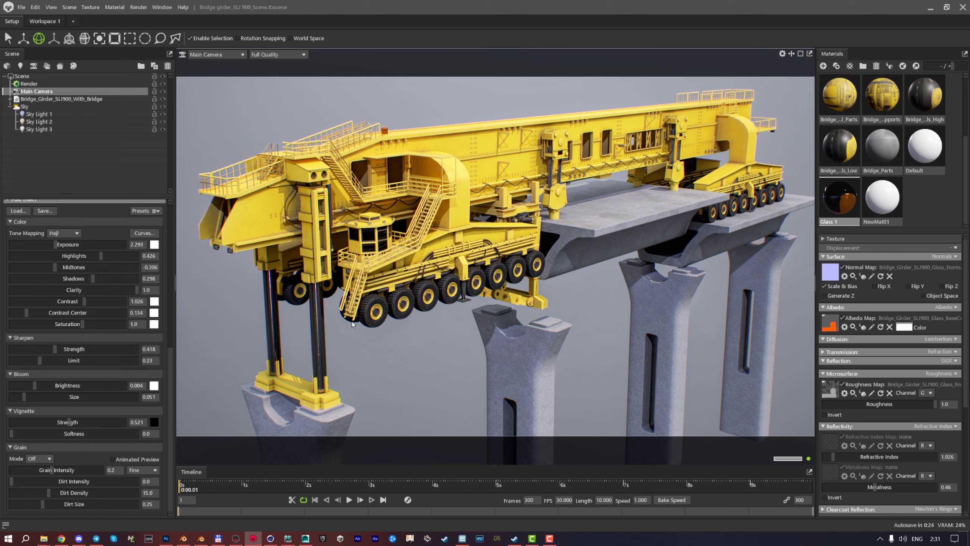
Experiment with vignette settings, ending at Strength 1.173 and Softness 0.282
drag(13, 429, 51, 433)
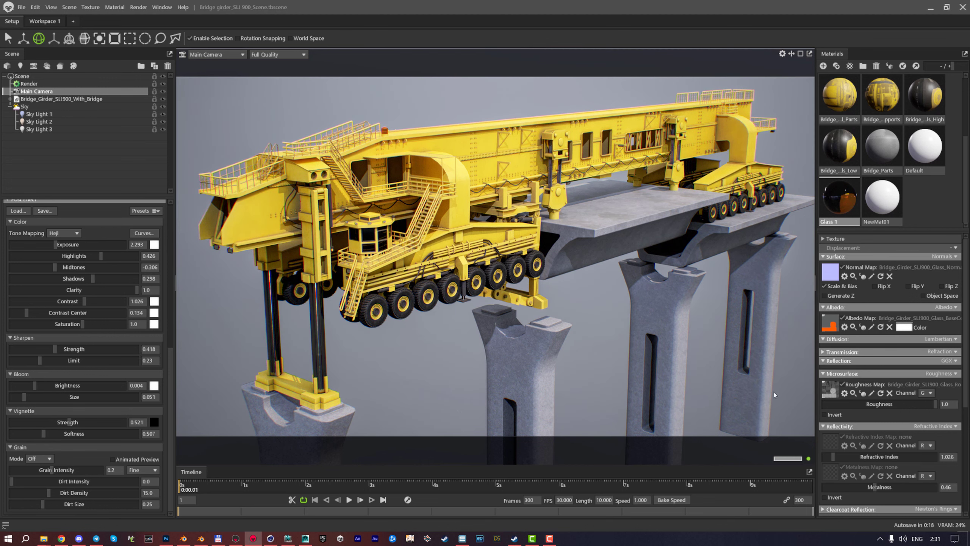
drag(50, 429, 2, 426)
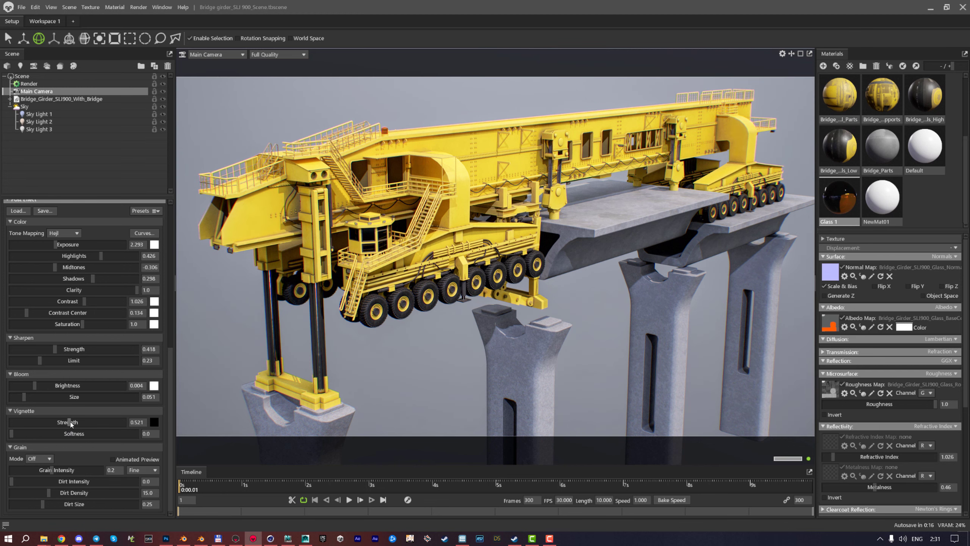
drag(70, 424, 129, 413)
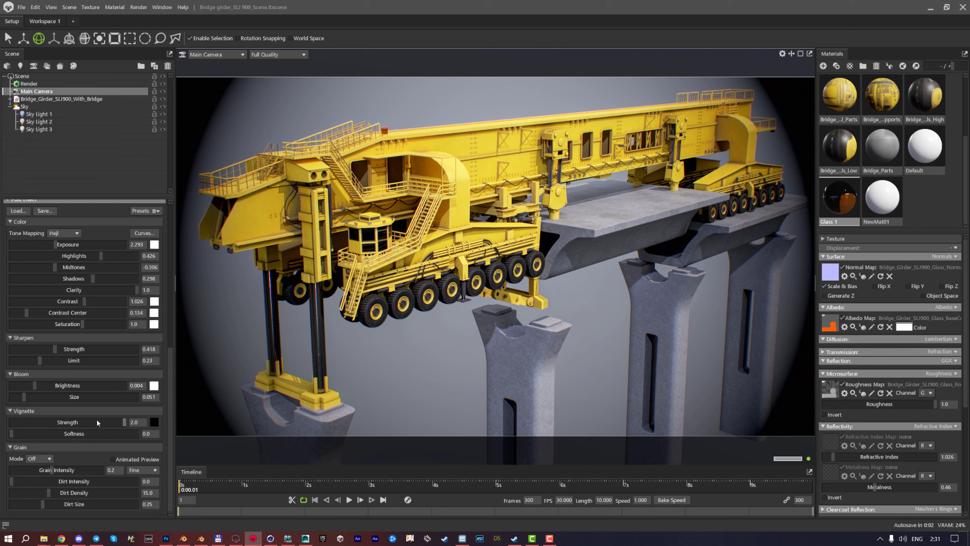
drag(97, 422, 73, 422)
drag(13, 434, 91, 420)
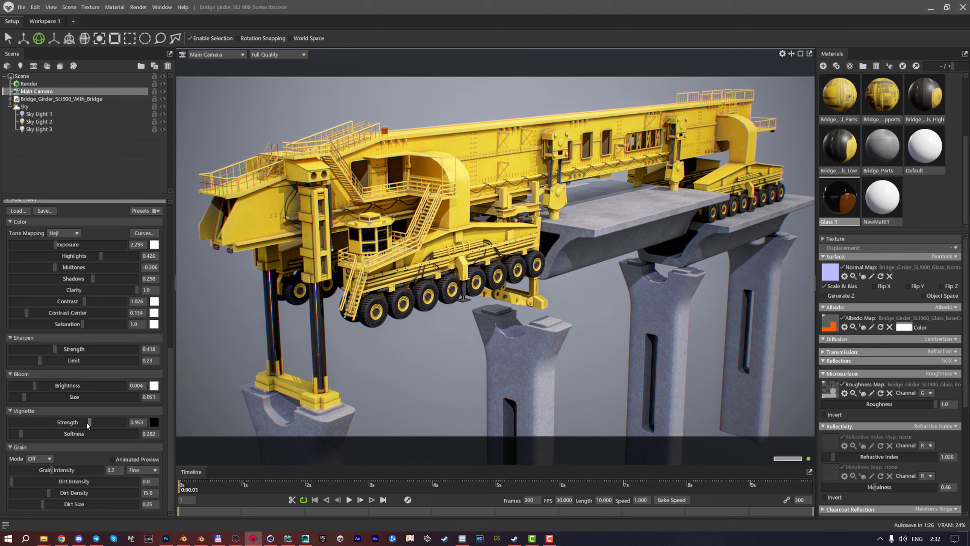
drag(91, 426, 103, 431)
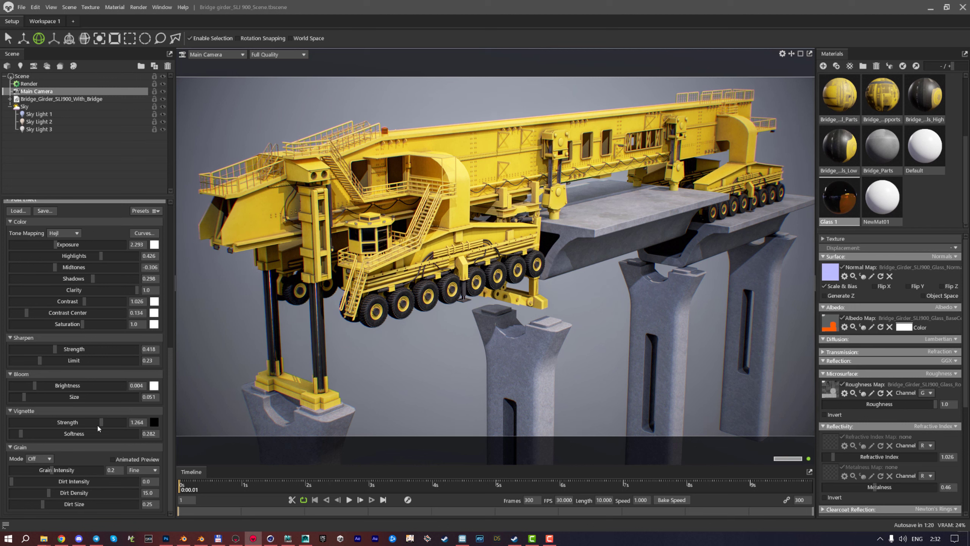
drag(98, 427, 99, 422)
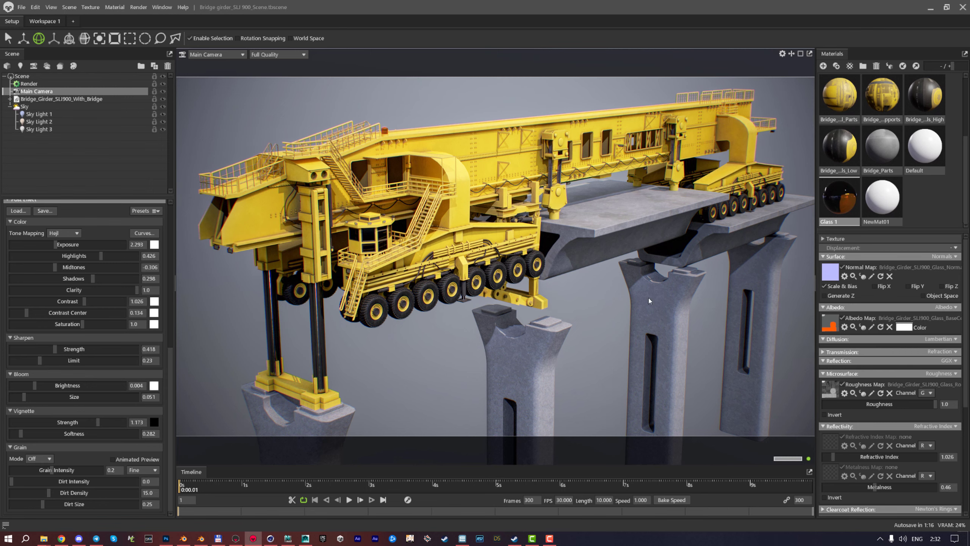
Dolly the Main Camera closer so the girder launcher fills more of the frame
scroll(649, 301, up, 4)
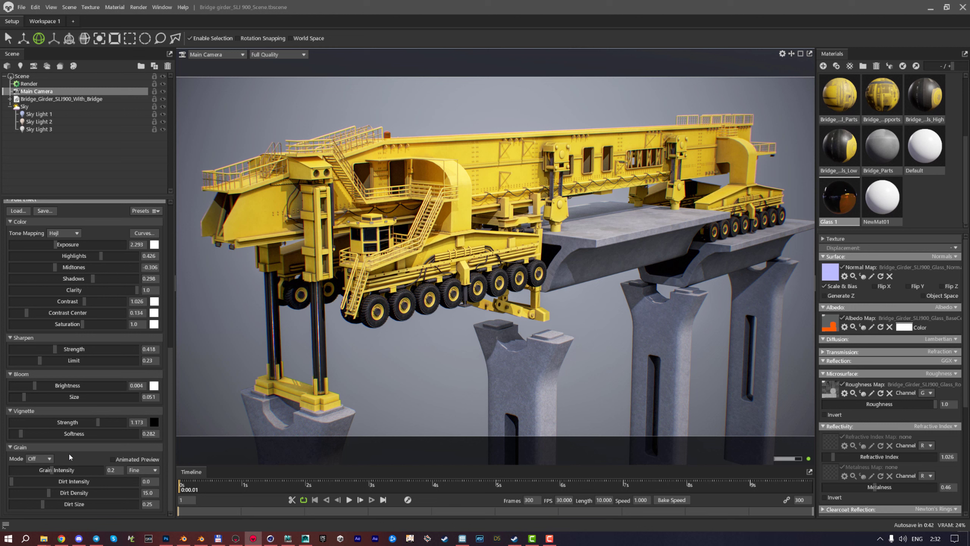
Enable Film grain at Coarse size, previewing full intensity before settling on 0.142
click(42, 460)
click(40, 475)
click(148, 466)
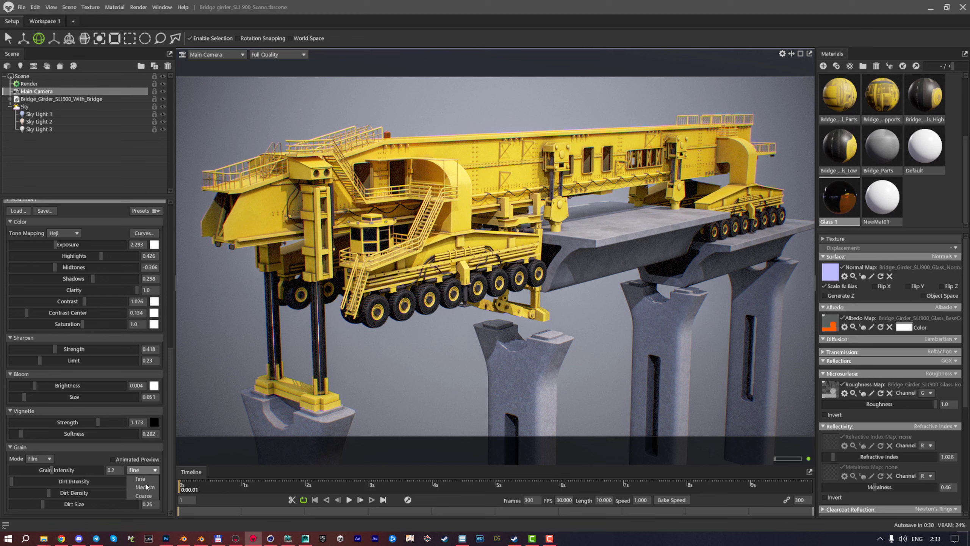
click(145, 495)
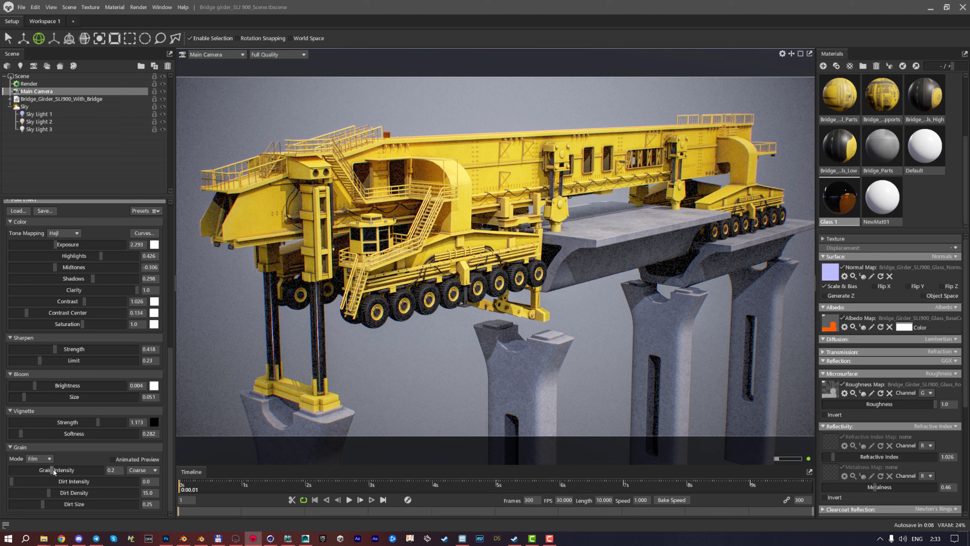
drag(53, 469, 118, 469)
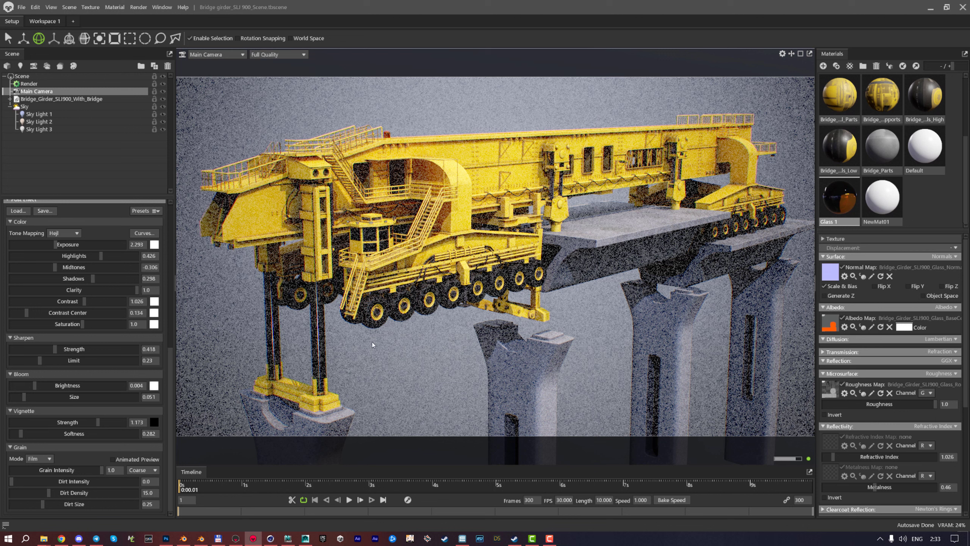
drag(102, 470, 45, 470)
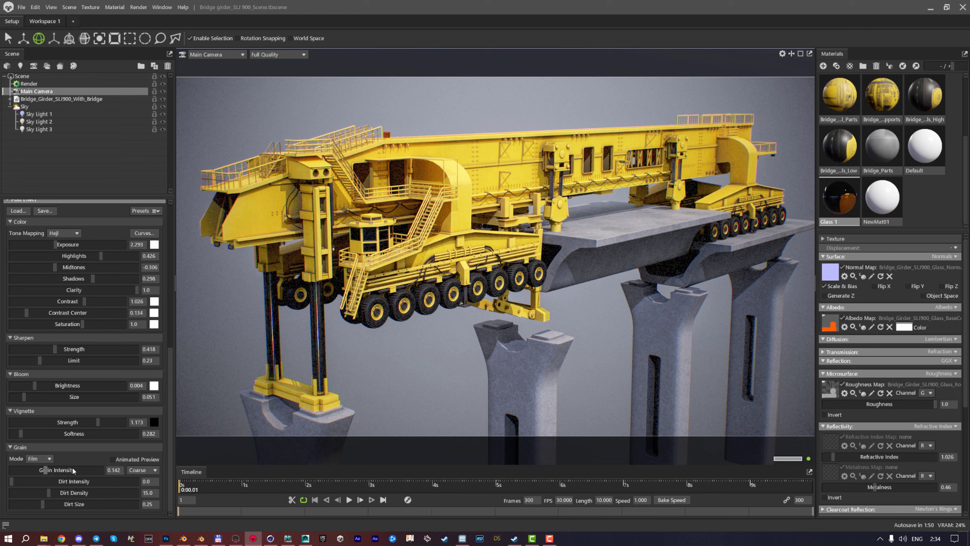
Switch grain size to Fine, enable Animated Preview, and set Grain Intensity 0.908, Dirt Intensity 1.0
click(142, 469)
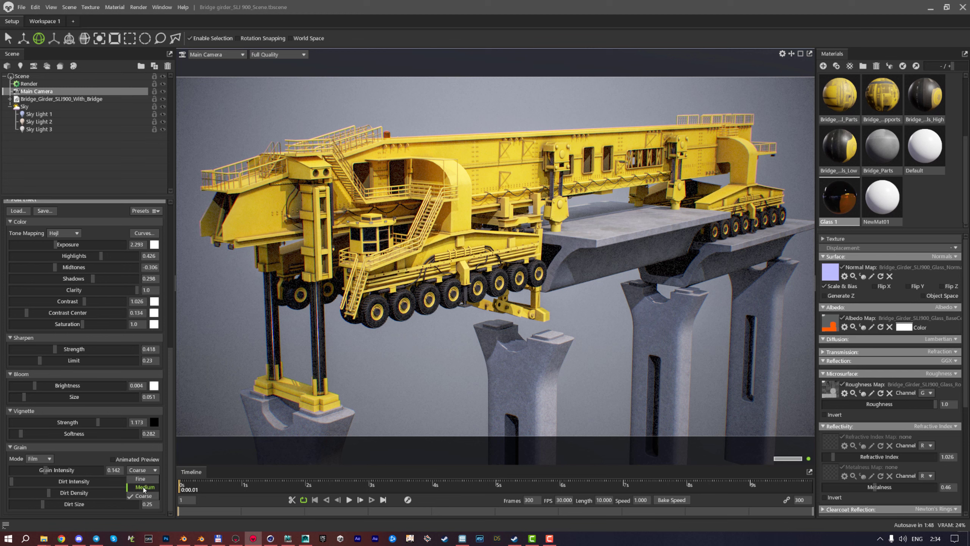
click(136, 484)
click(145, 469)
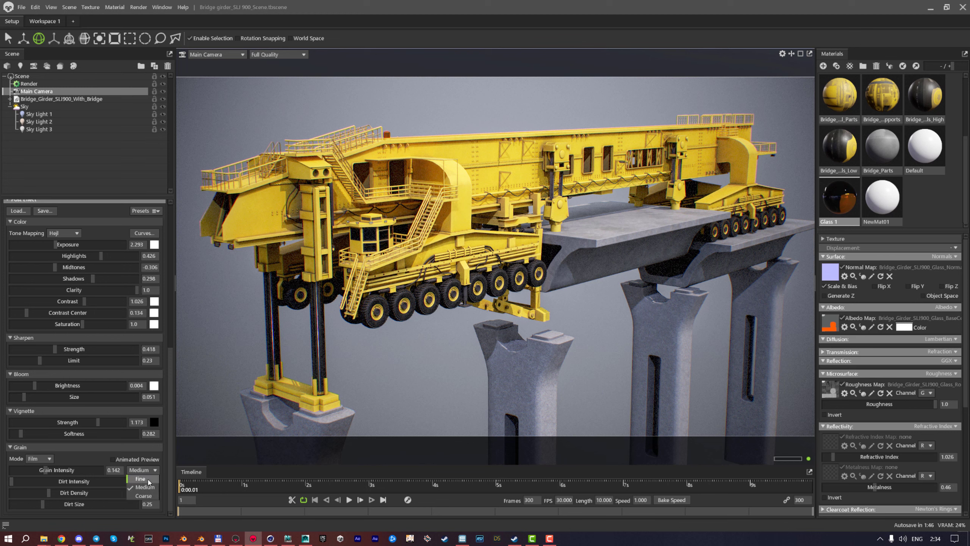
click(148, 483)
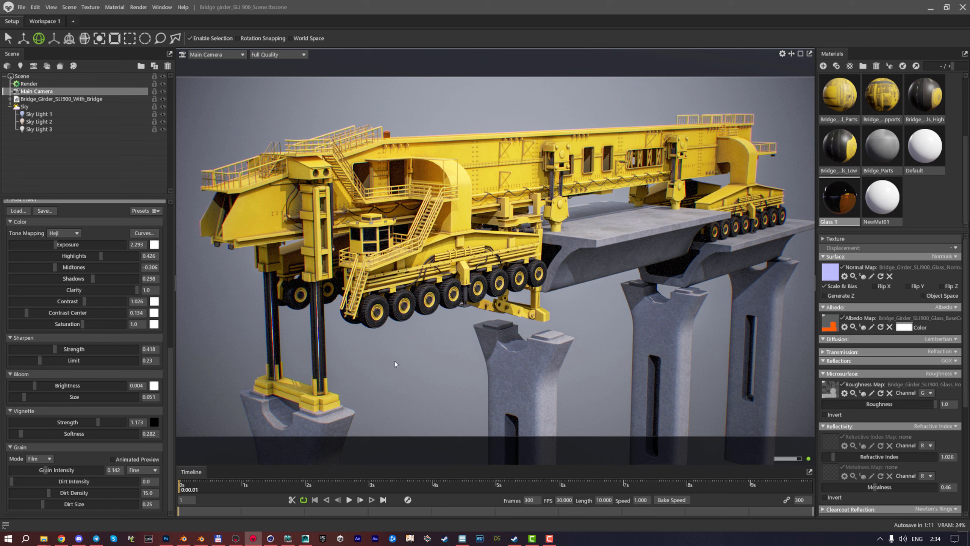
click(114, 460)
drag(94, 469, 114, 469)
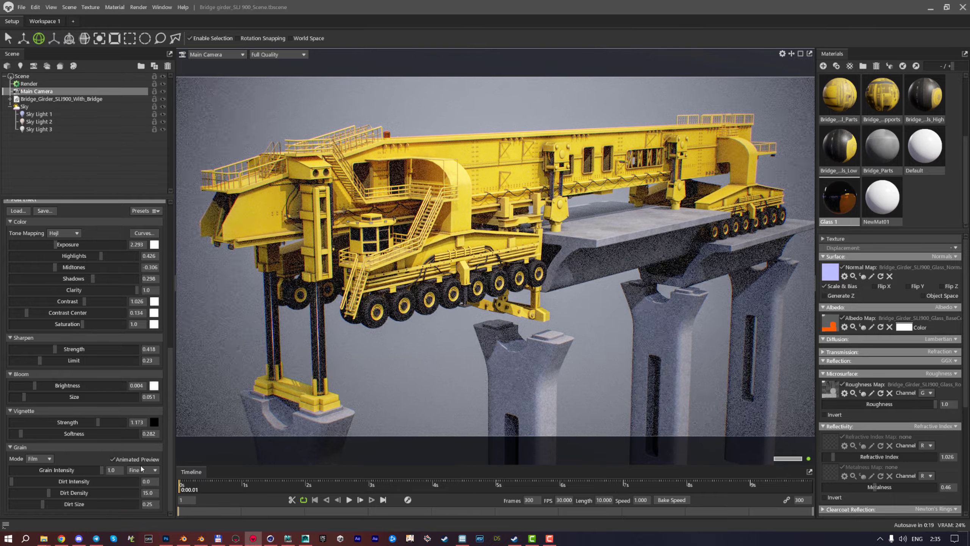
drag(52, 469, 138, 481)
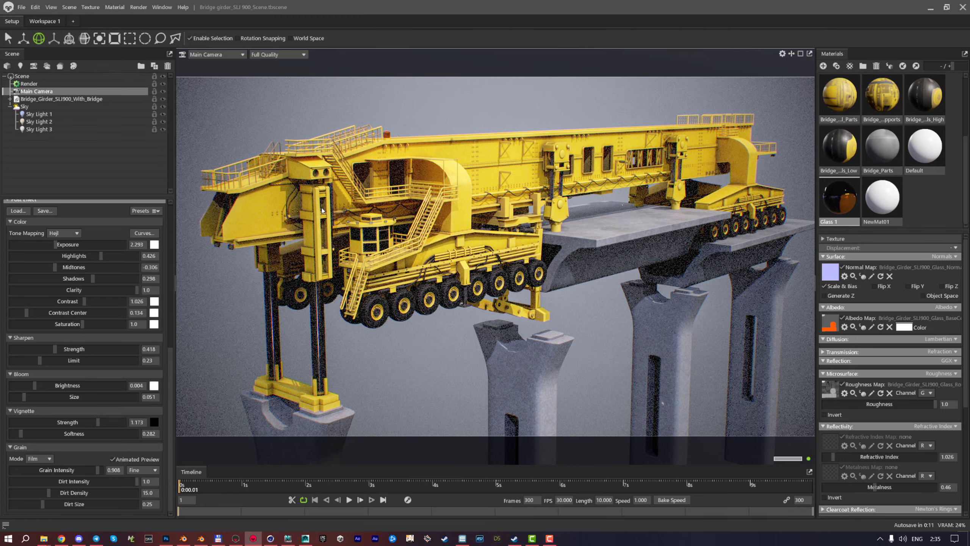
Toggle Animated Preview off and on, then raise Dirt Density from 15.0 to about 42
click(112, 459)
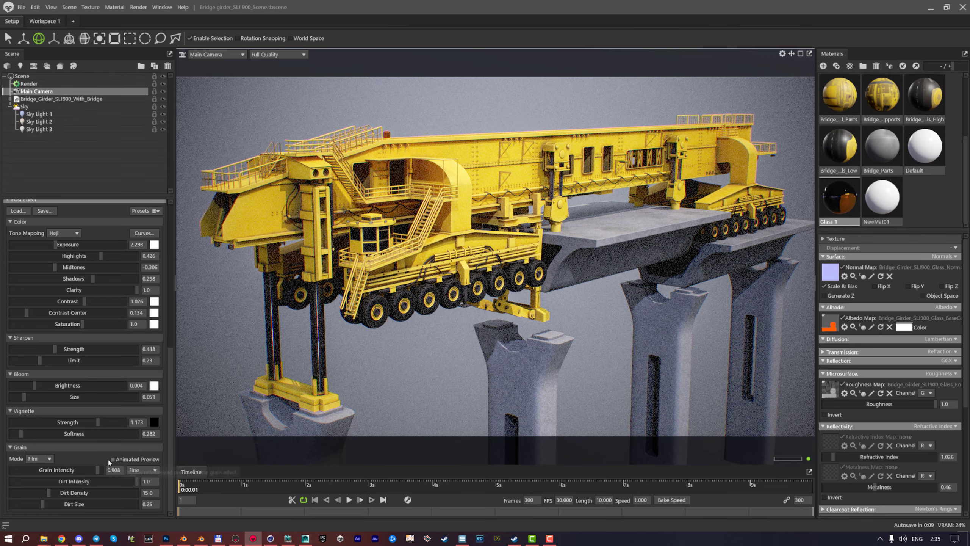
click(113, 460)
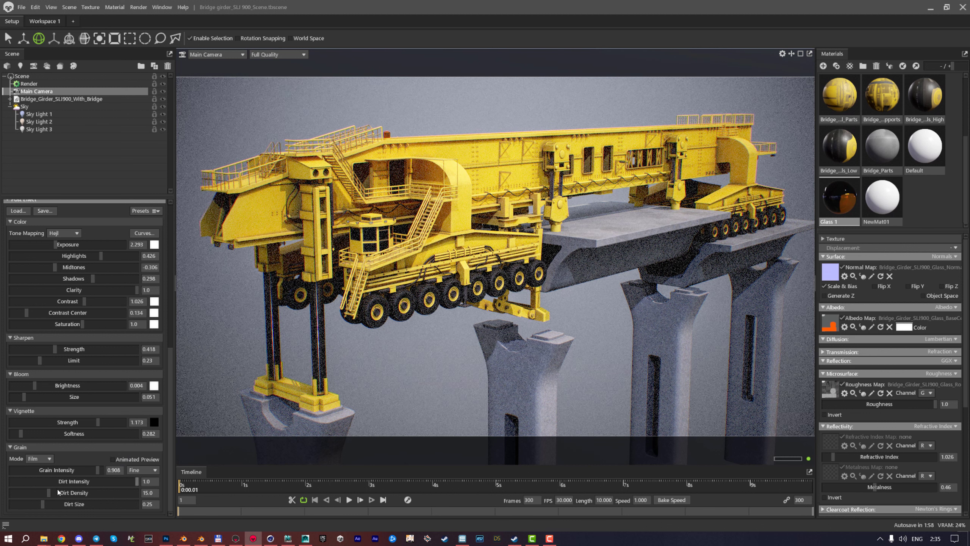
drag(105, 493, 137, 478)
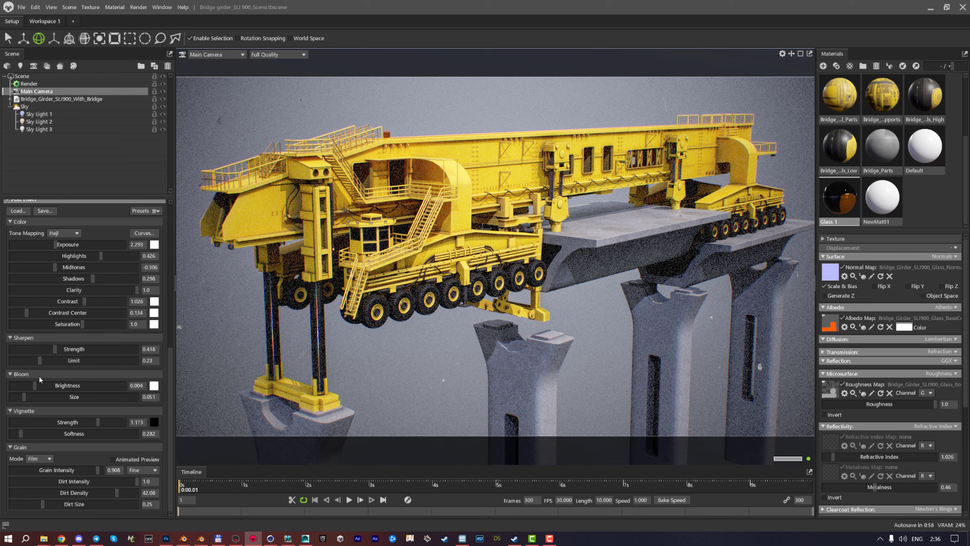
Test the Post Effect grade by desaturating the render to greyscale and raising Contrast
drag(62, 323, 2, 323)
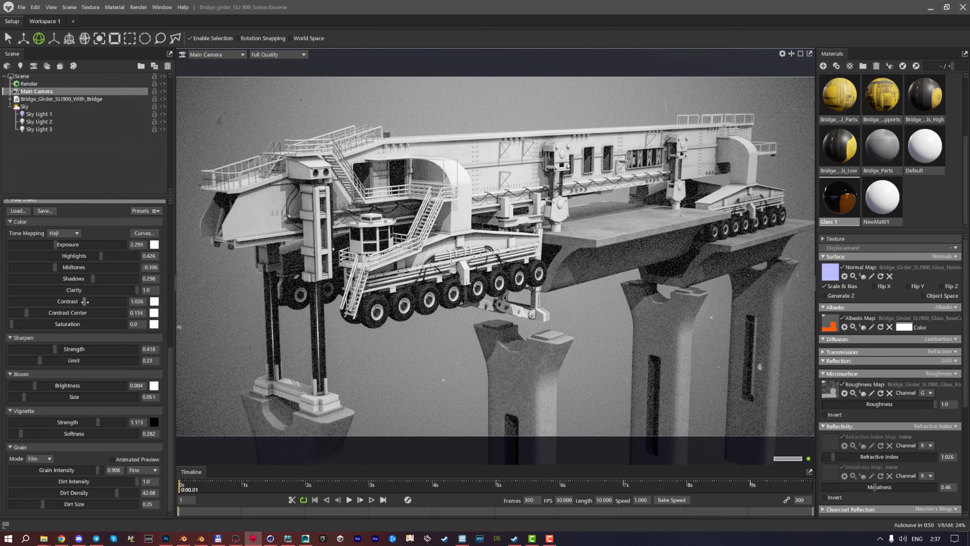
drag(84, 302, 119, 302)
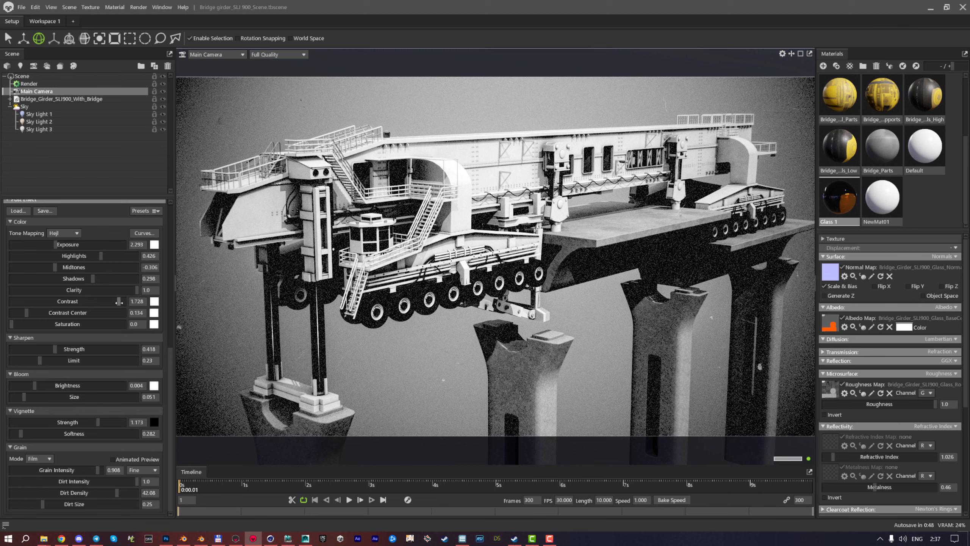
scroll(72, 302, up, 10)
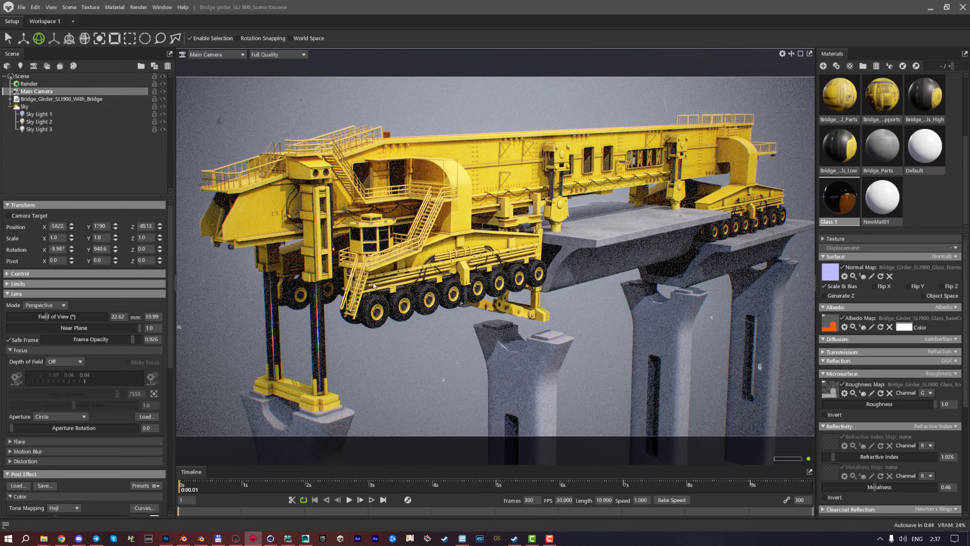
scroll(10, 424, down, 5)
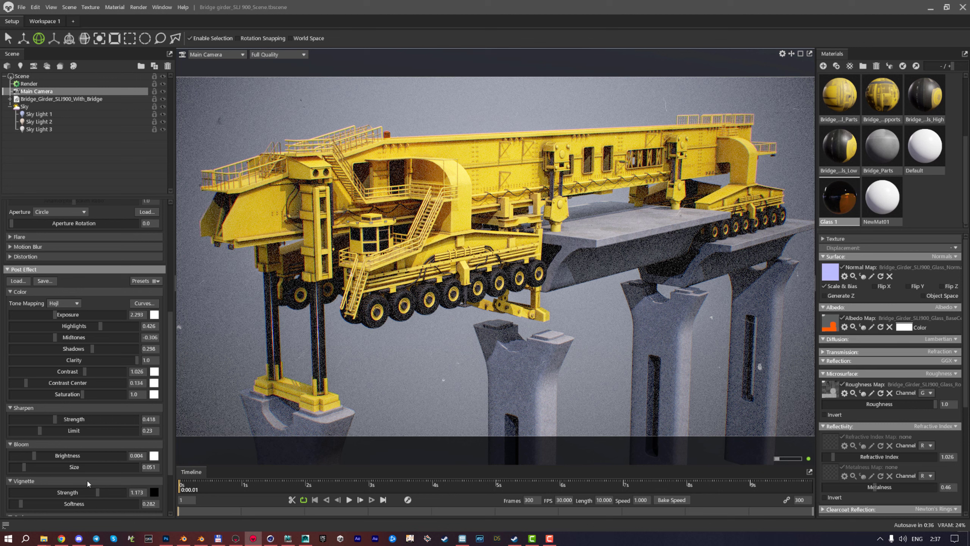
scroll(87, 479, down, 3)
Set Grain Dirt Intensity to 0, keep grain size Fine, lower Grain Intensity to 0.247, Animated Preview off
drag(126, 478, 12, 481)
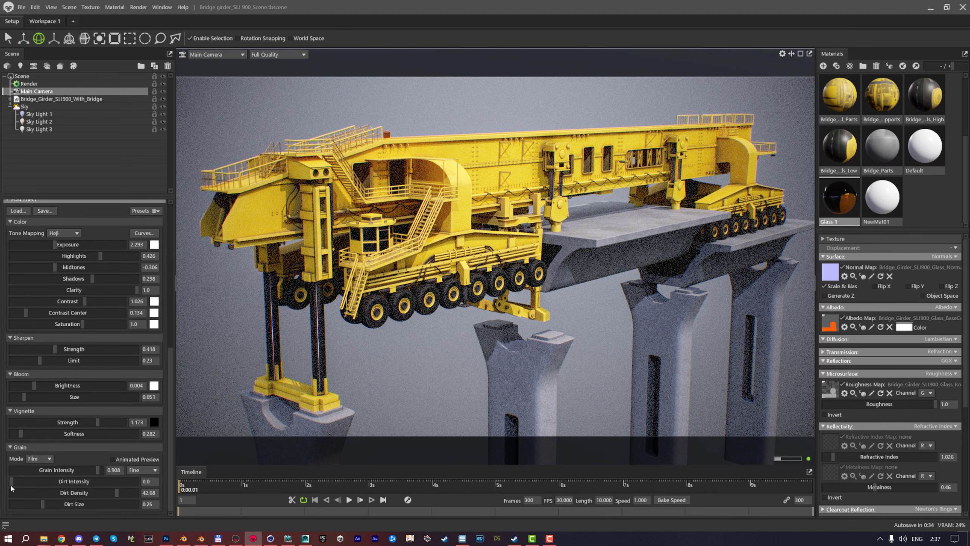
click(136, 473)
click(152, 478)
click(152, 471)
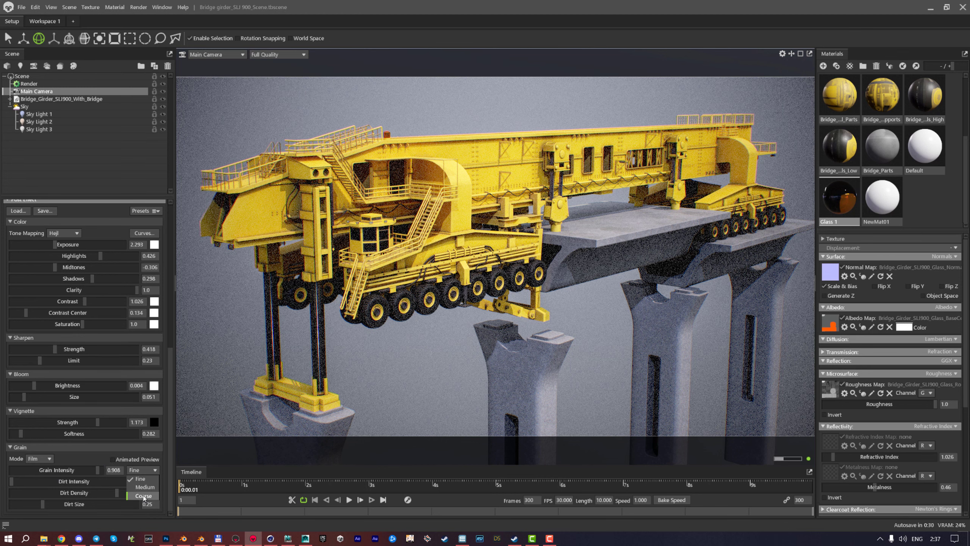
click(97, 470)
drag(38, 469, 68, 471)
click(114, 460)
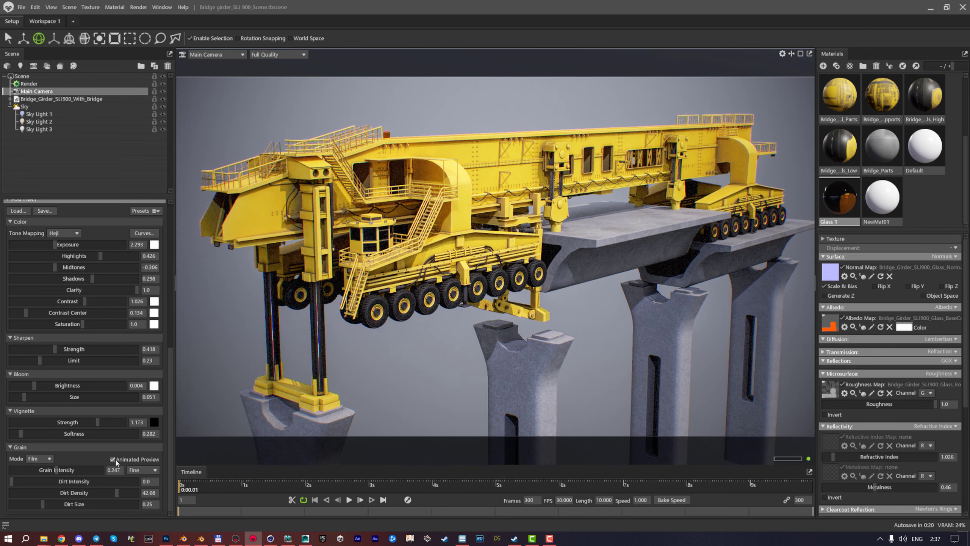
click(114, 460)
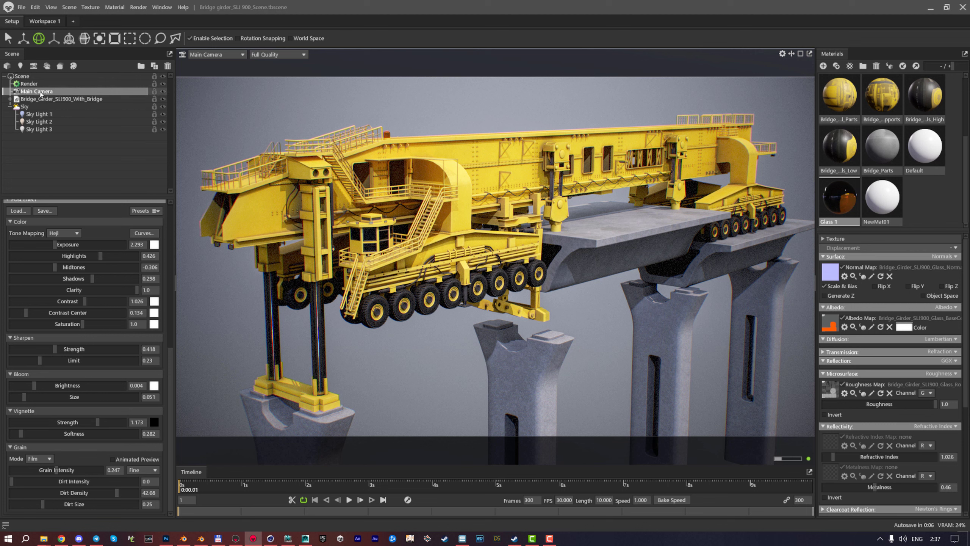
Nudge the camera exposure, then dim the Sky light's Brightness slightly
click(29, 110)
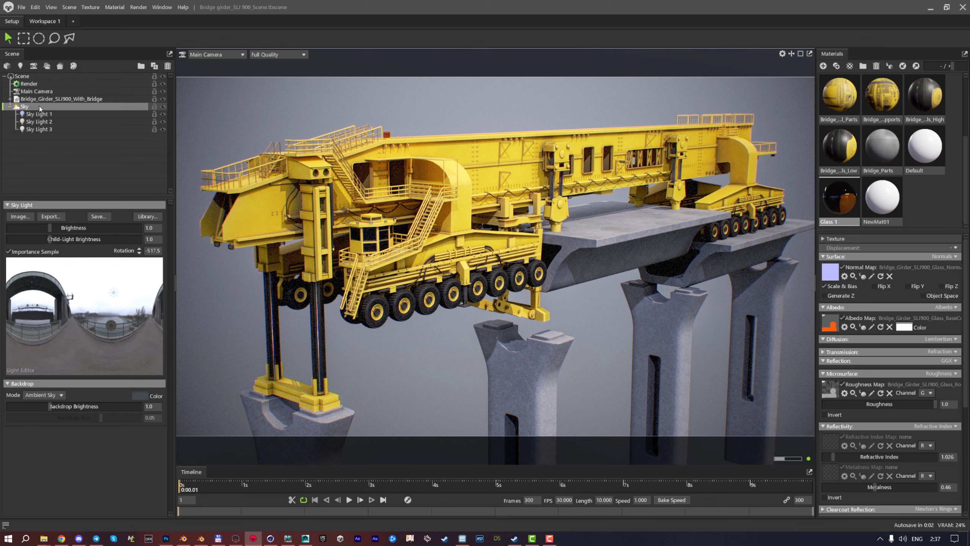
click(39, 92)
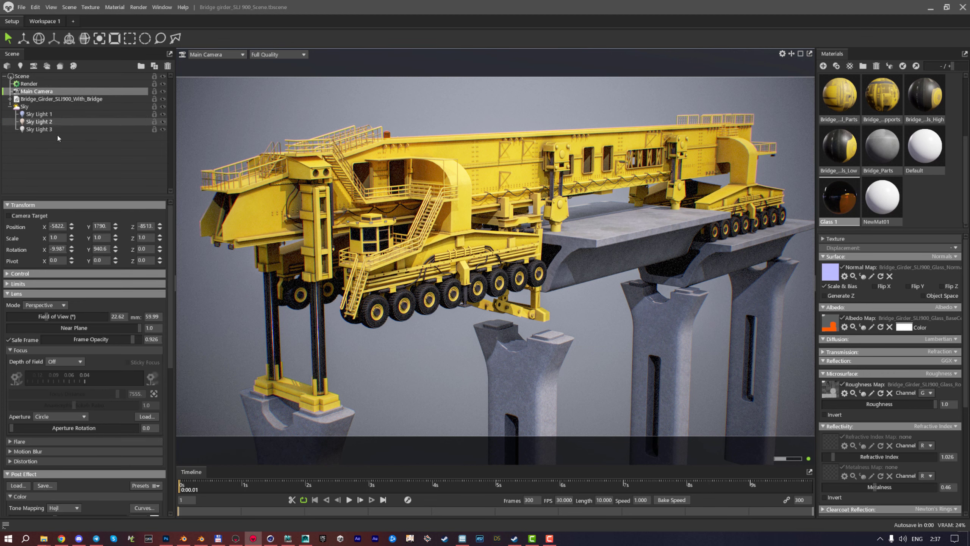
scroll(93, 313, down, 3)
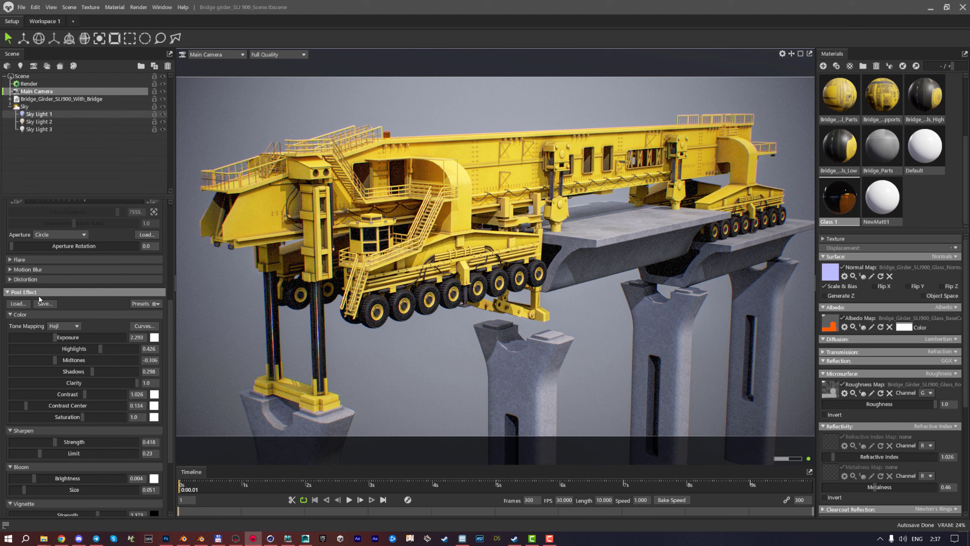
drag(57, 338, 59, 338)
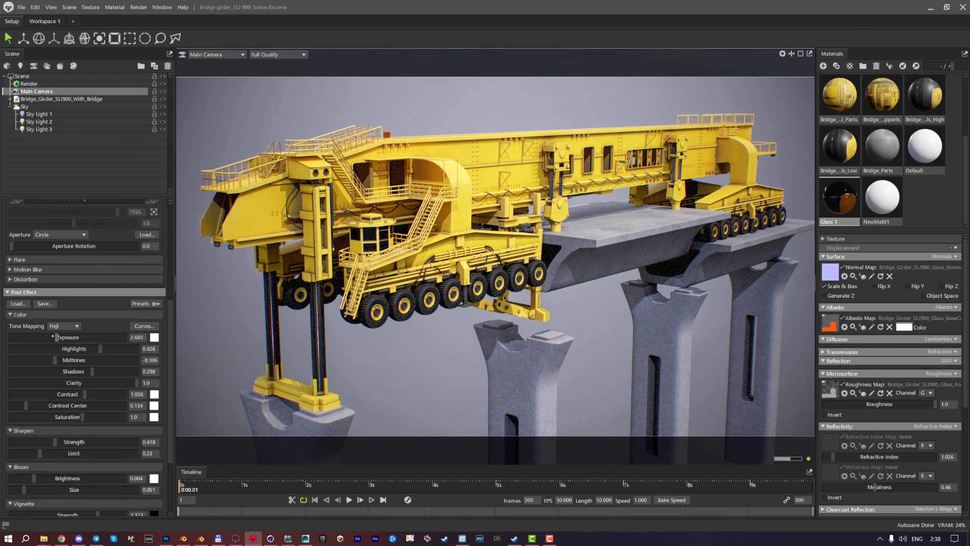
click(24, 106)
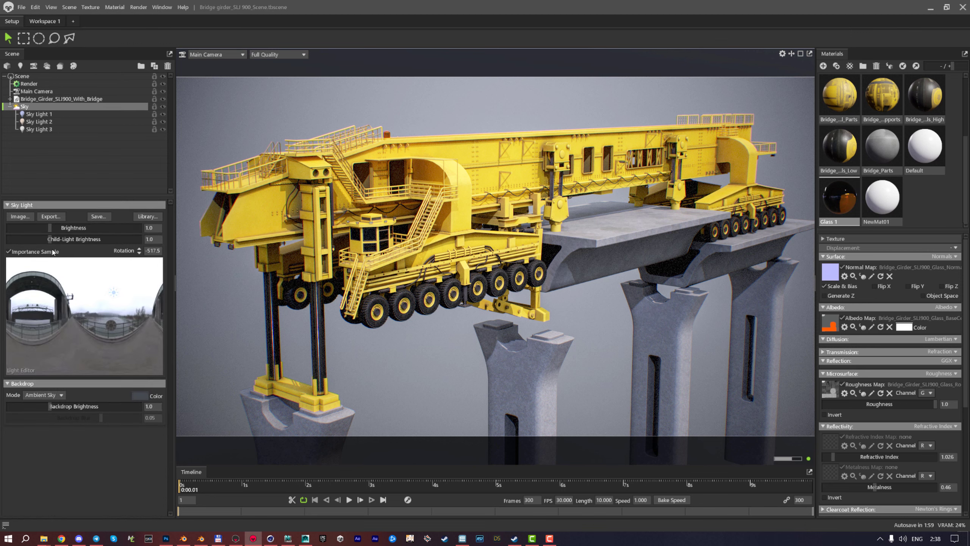
mouse_move(51, 228)
mouse_down()
mouse_move(39, 228)
mouse_move(48, 229)
mouse_up()
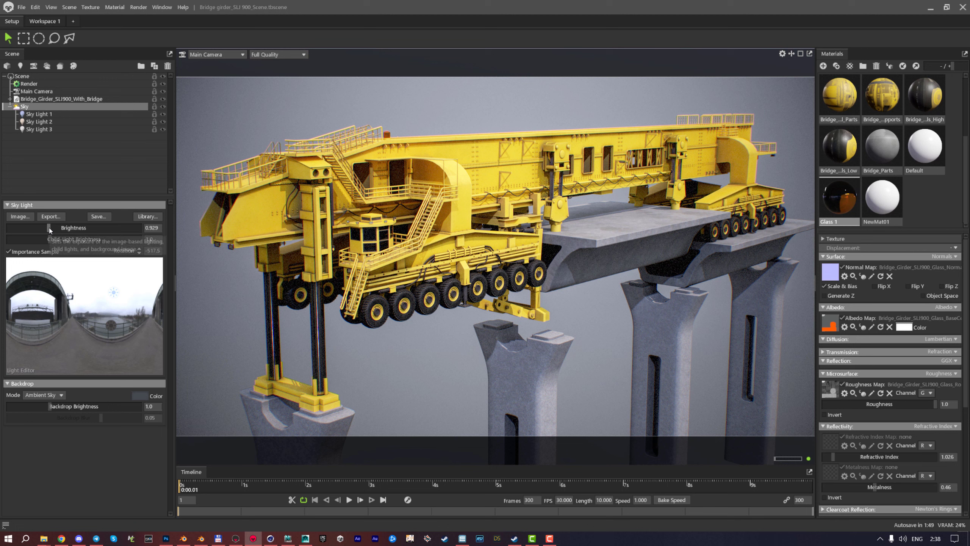
Lower the main camera's exposure to 3.389 and reduce the Highlights slider
click(28, 92)
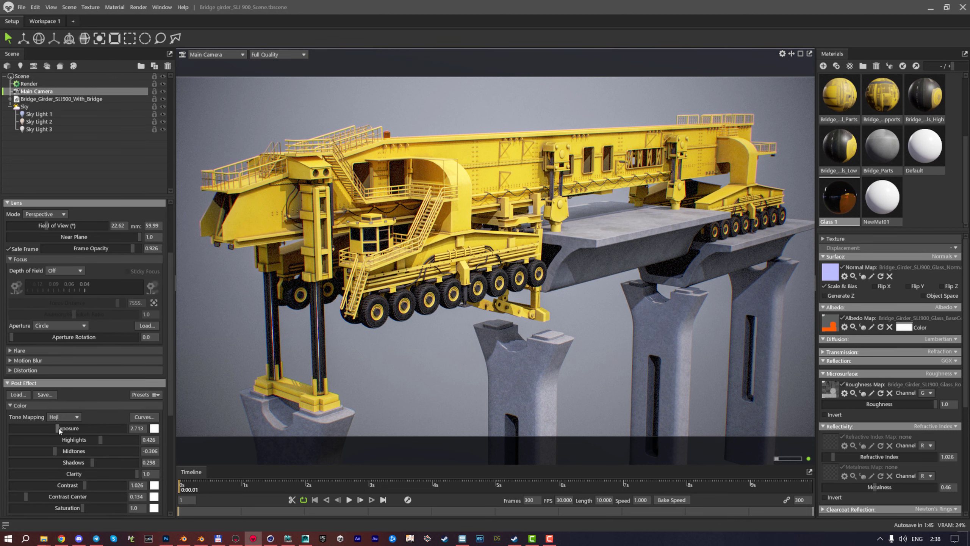
drag(59, 428, 58, 428)
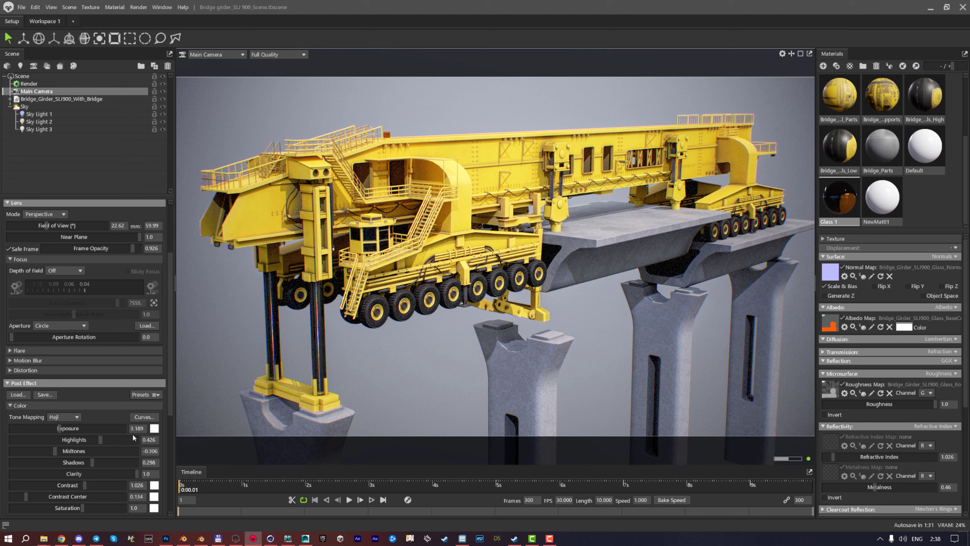
drag(102, 439, 59, 428)
scroll(111, 358, down, 5)
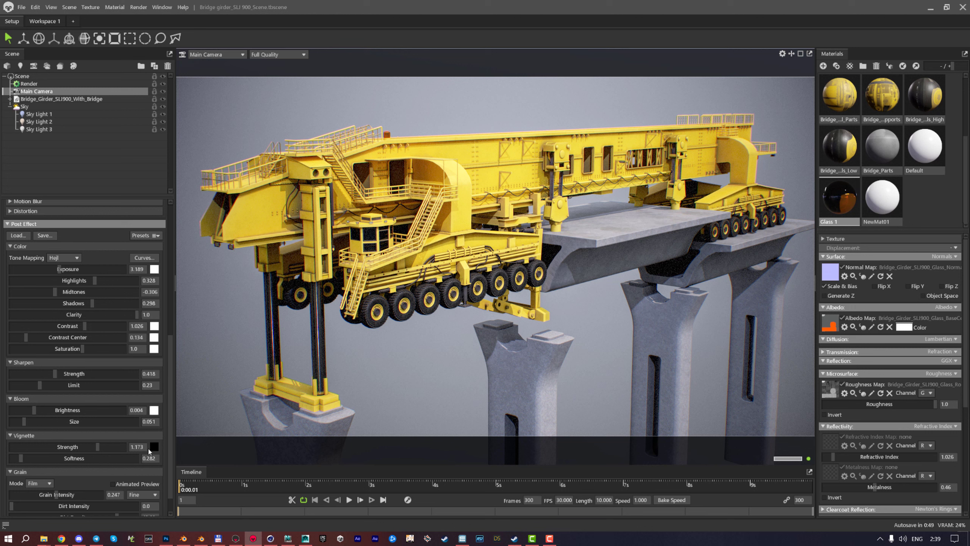
In Blender, give Ladders a Subdivision Surface modifier (view 1, render 2), then return to Toolbag
click(184, 495)
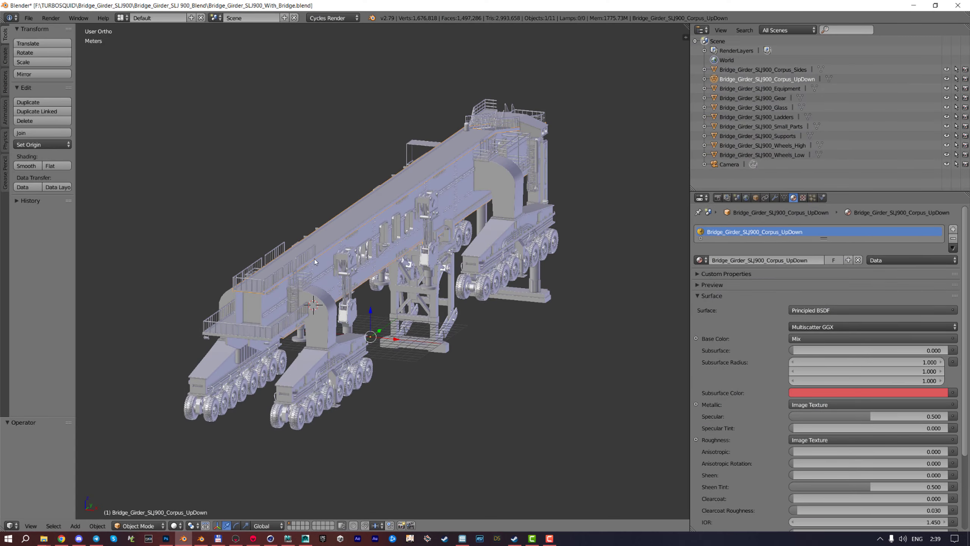
click(756, 117)
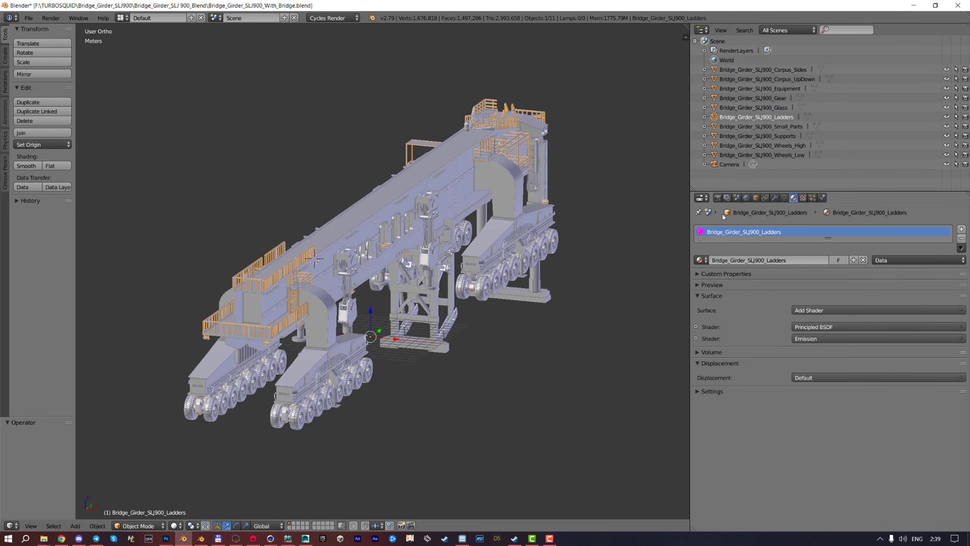
click(774, 198)
click(736, 229)
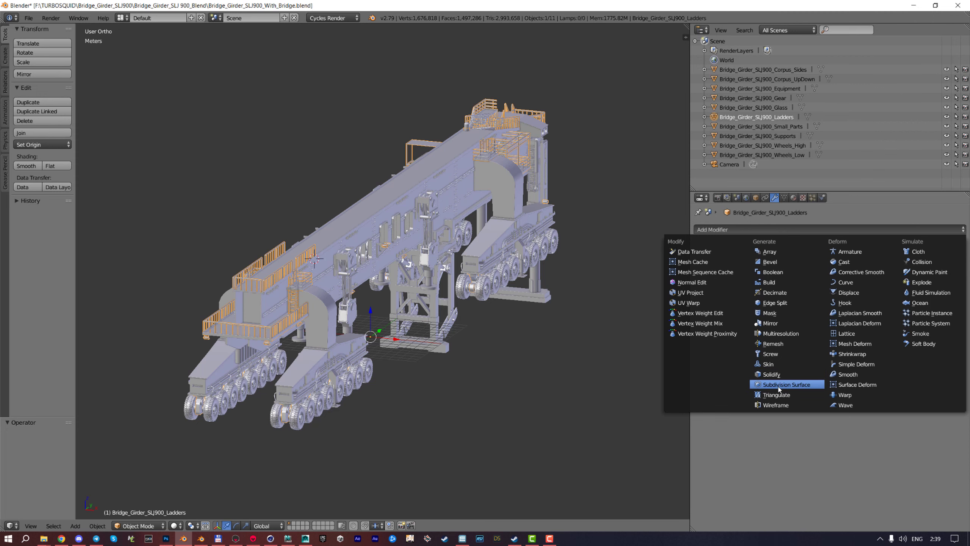
key(Return)
middle_drag(416, 269, 484, 318)
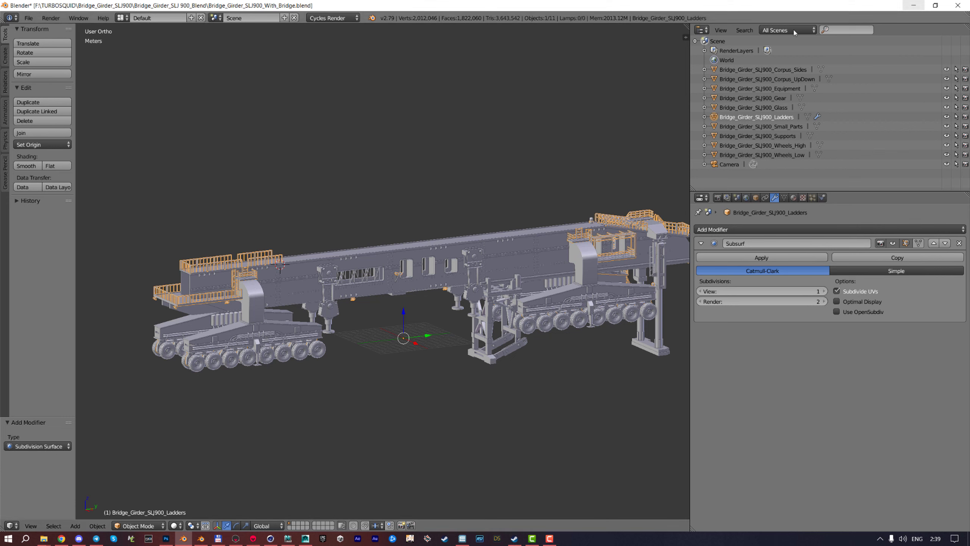
mouse_move(252, 539)
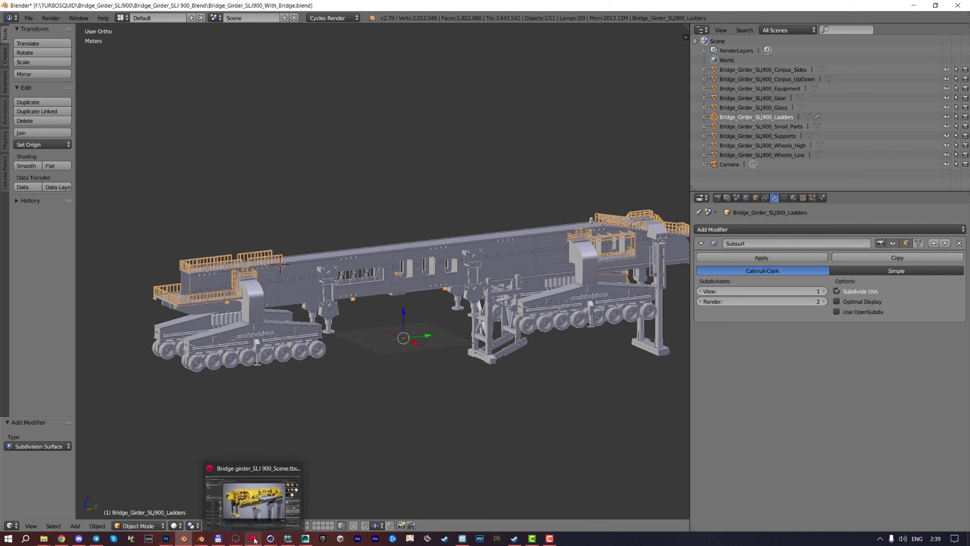
click(255, 497)
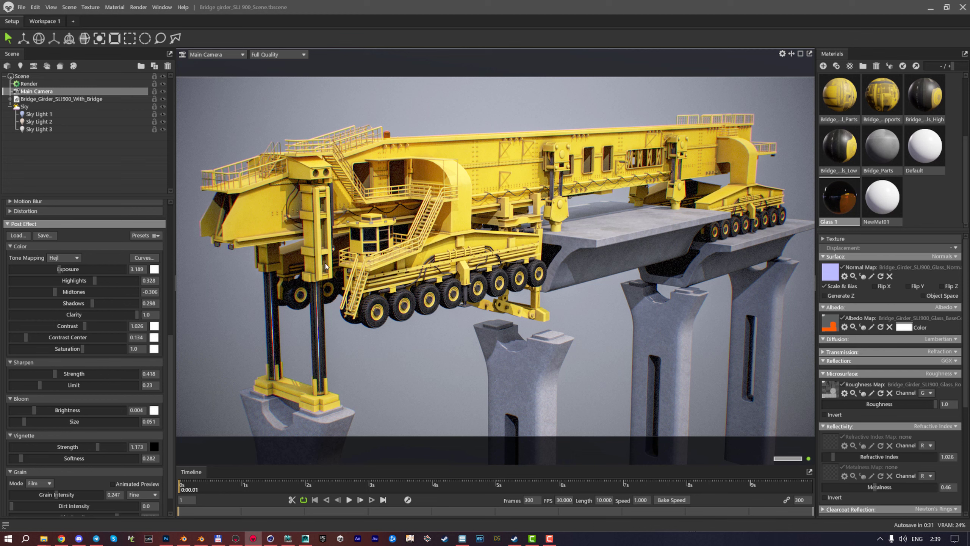
Enable Subdivide on Bridge_Parts_Road_2 and set Bridge_Parts to subdivision level 3
click(633, 249)
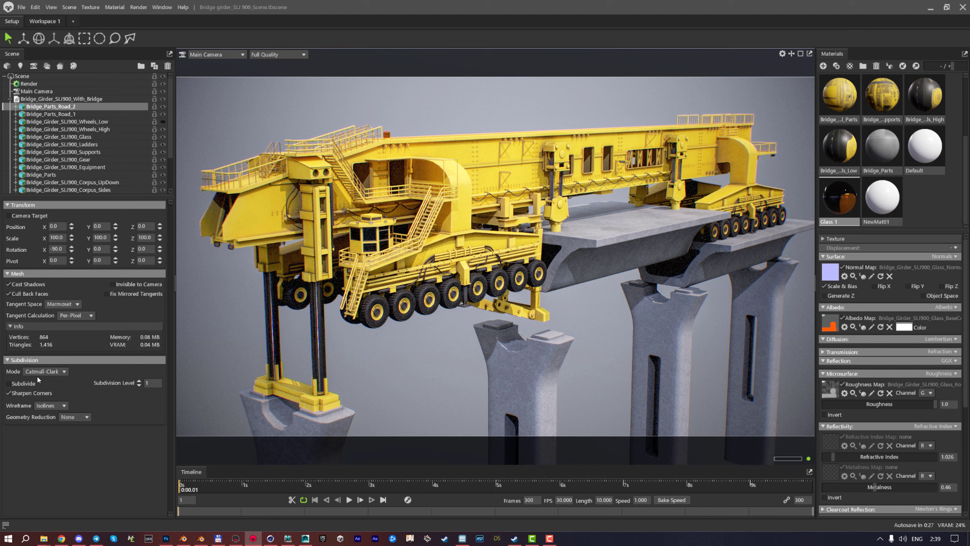
click(10, 384)
click(522, 368)
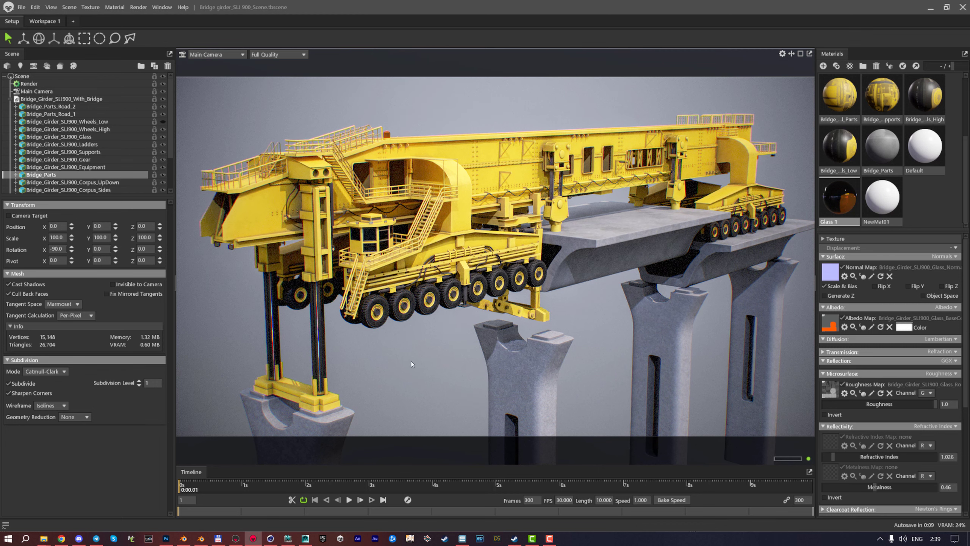
click(138, 380)
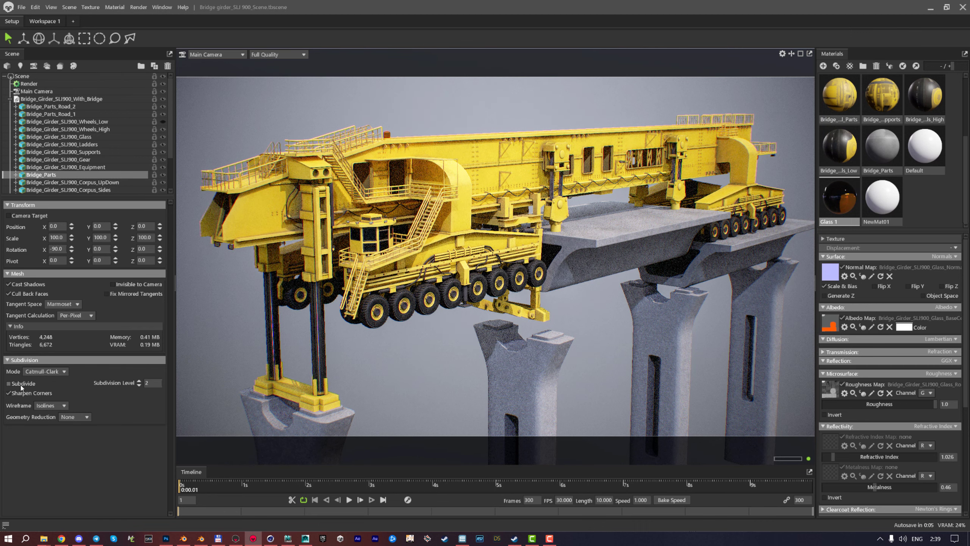
click(8, 384)
click(8, 383)
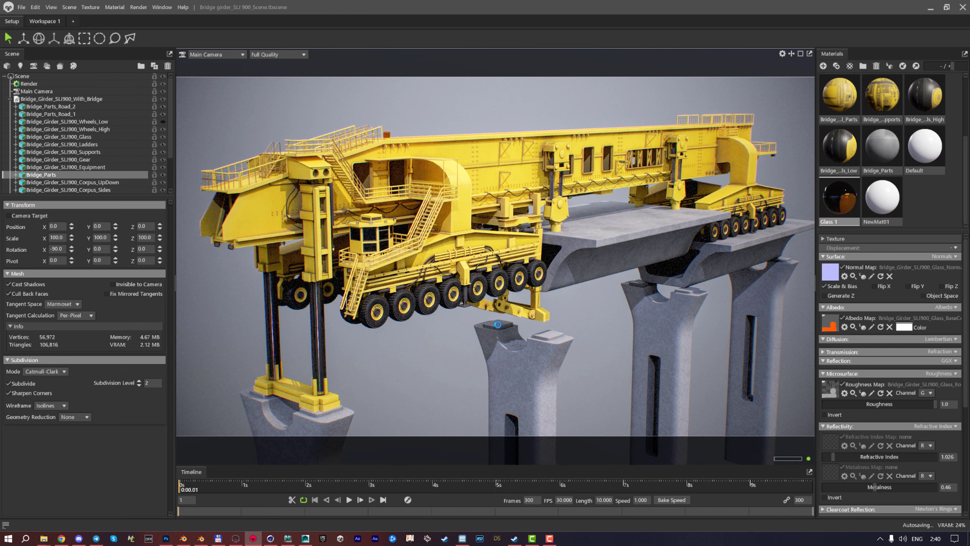
click(139, 380)
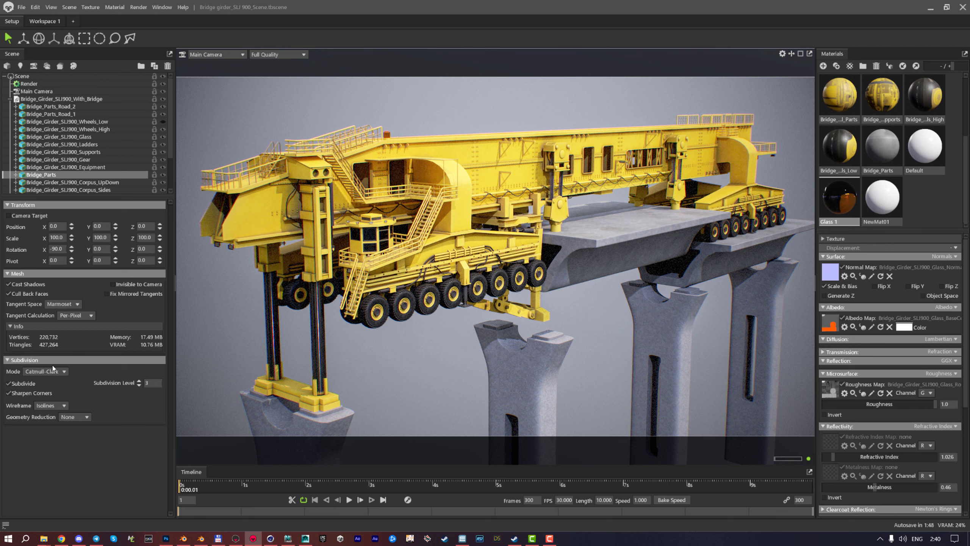
click(395, 307)
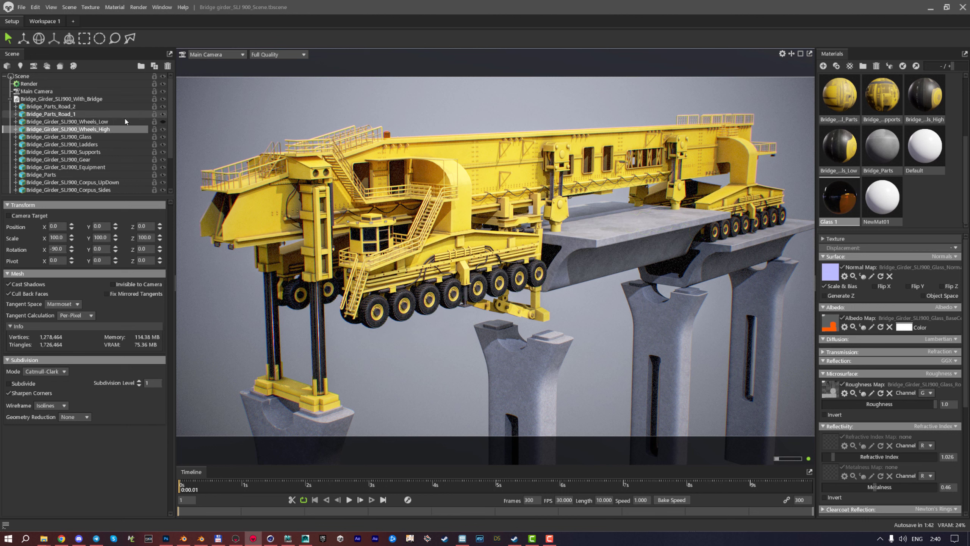
Zoom in on the wheel bogies, hide Wheels_High, show Wheels_Low and select its material
click(163, 122)
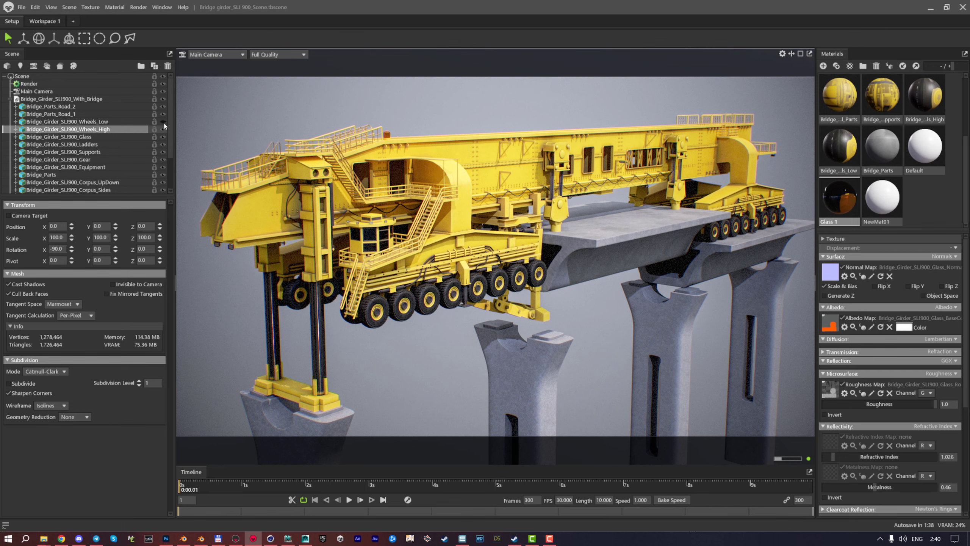
double_click(350, 322)
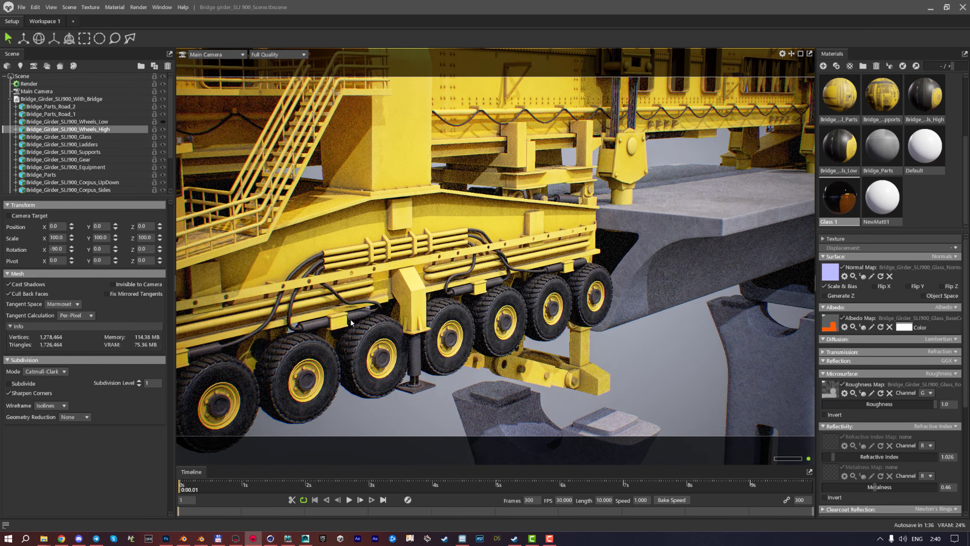
double_click(467, 192)
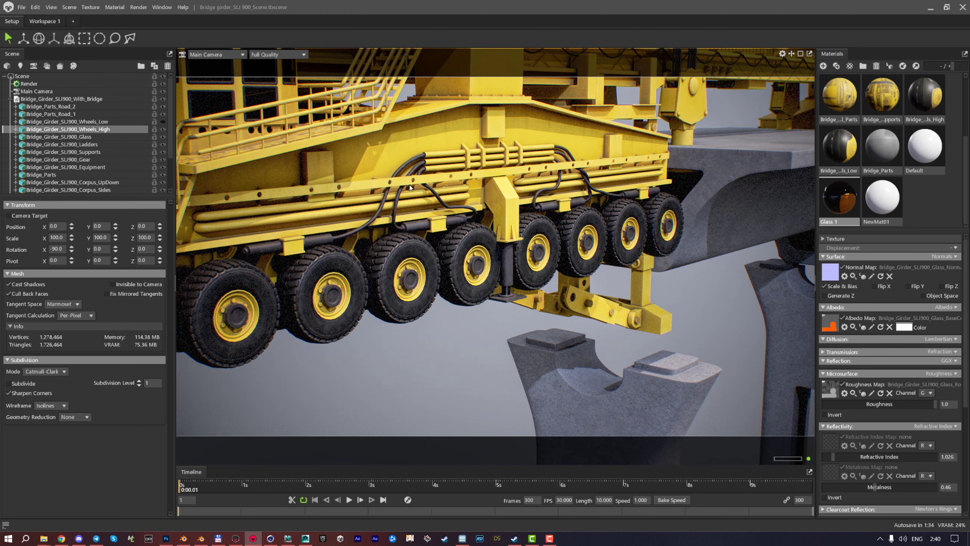
click(163, 130)
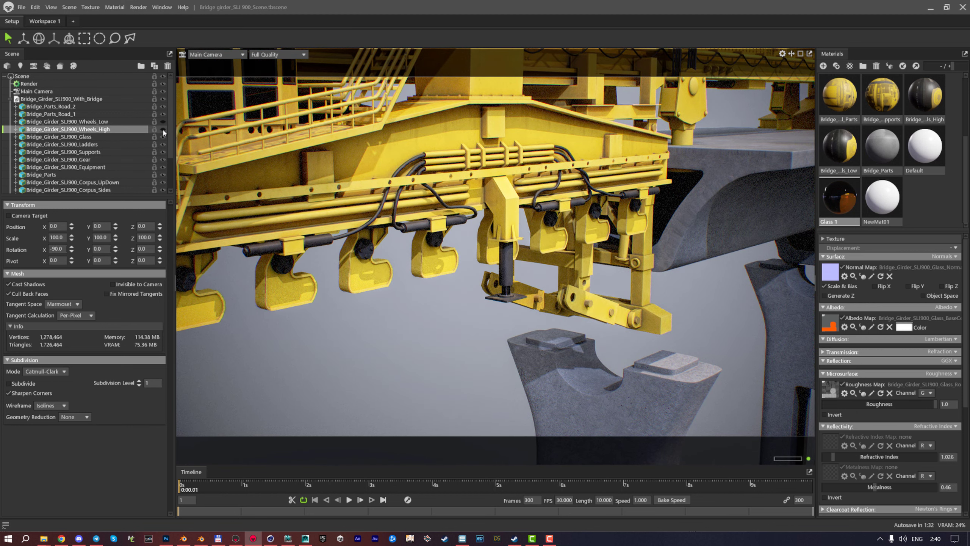
click(163, 130)
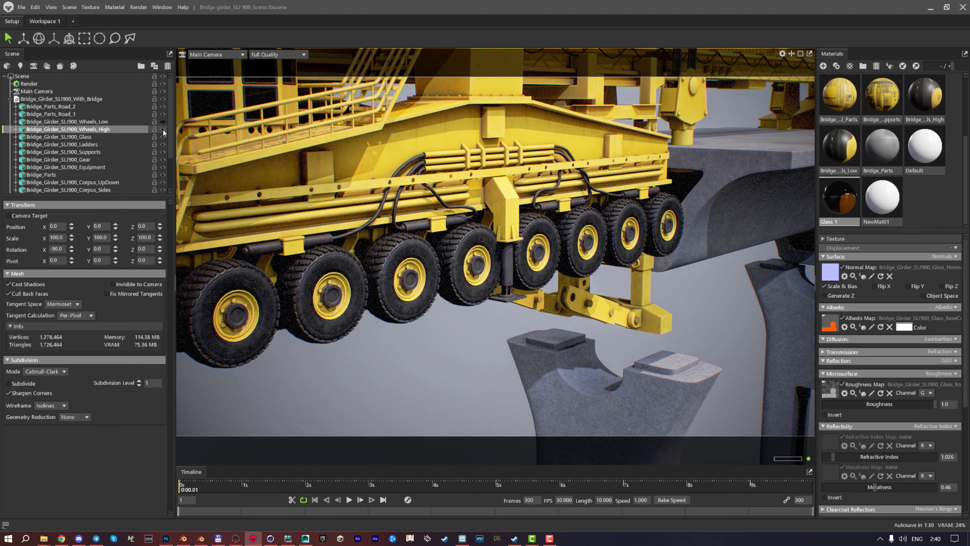
click(162, 130)
click(164, 121)
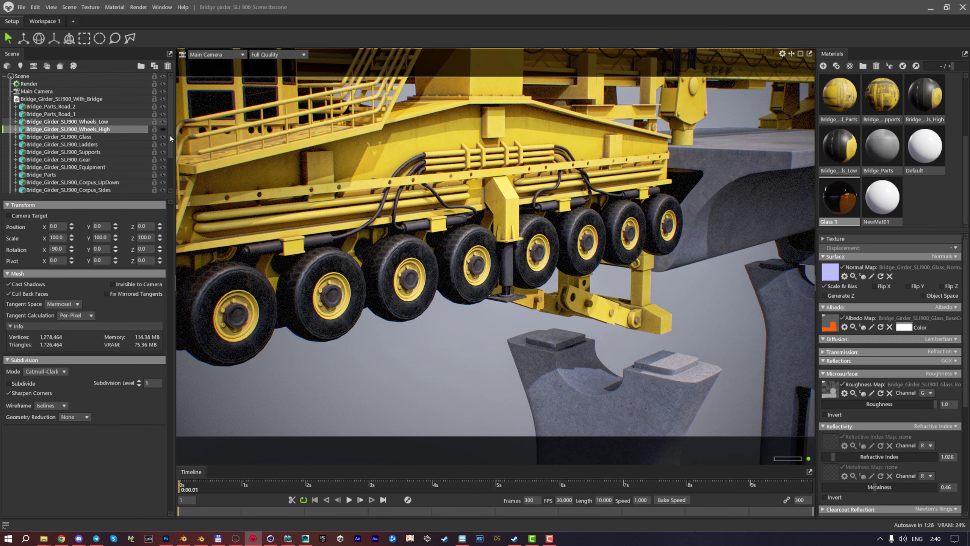
drag(214, 161, 420, 267)
click(402, 277)
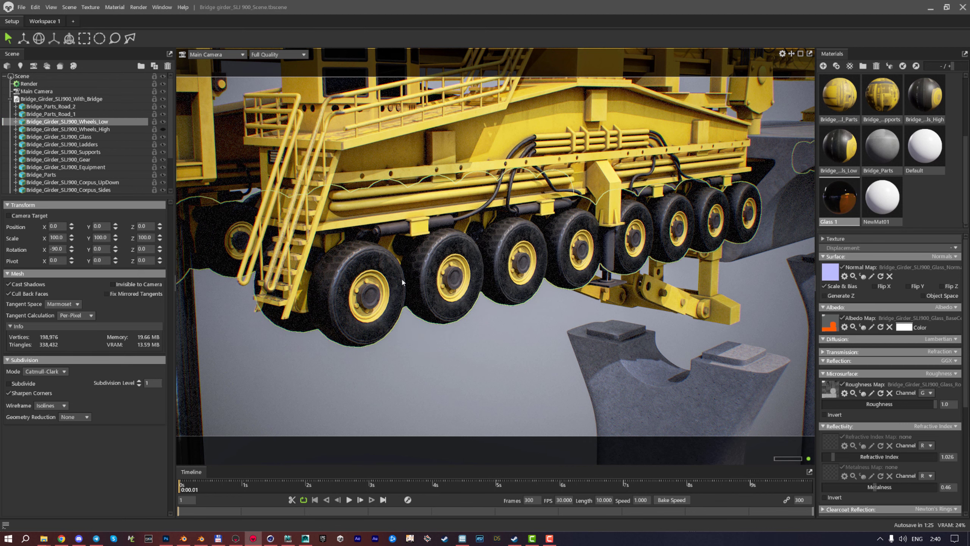
click(871, 162)
Load Wheels_Low_Normal.png from the Bridge_Girder_SLJ900 textures as the wheels' normal map
click(829, 322)
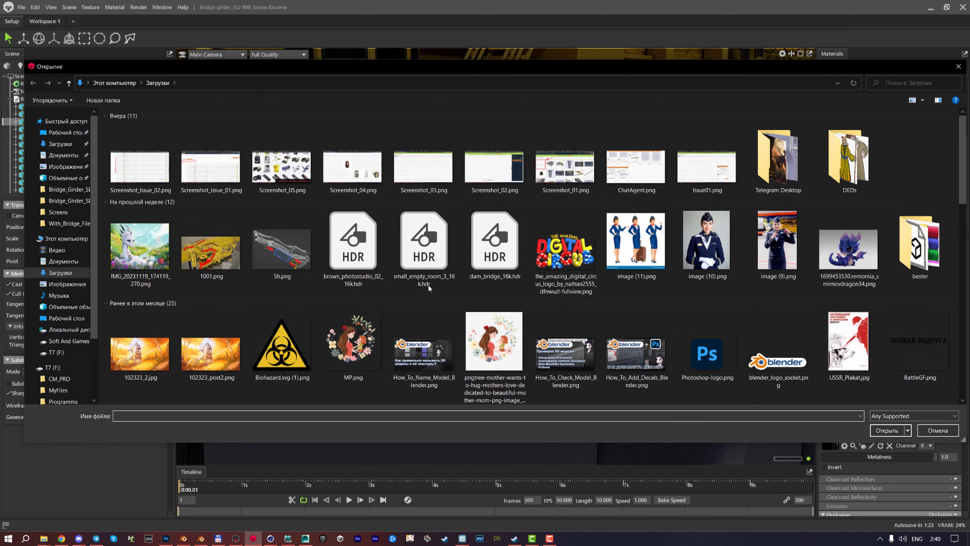
click(56, 352)
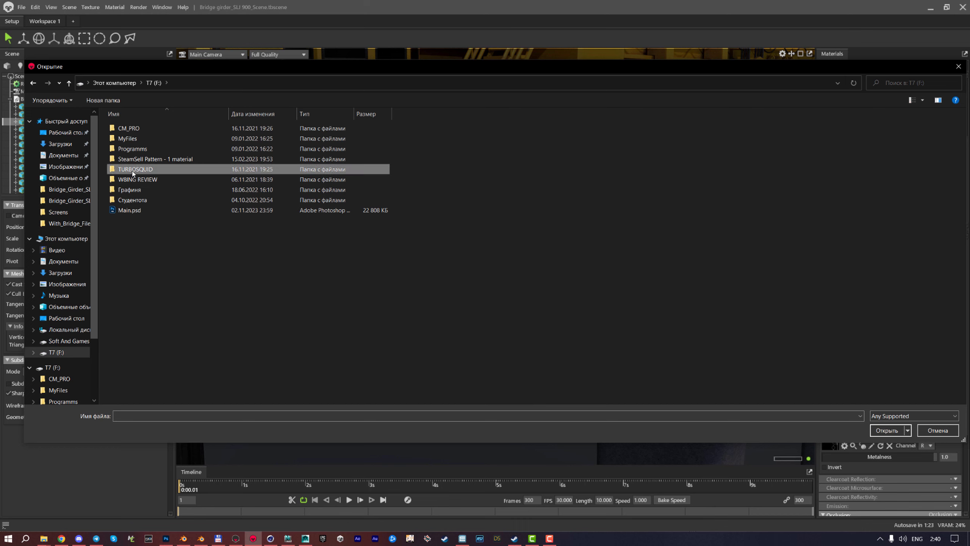
double_click(132, 170)
scroll(145, 253, down, 3)
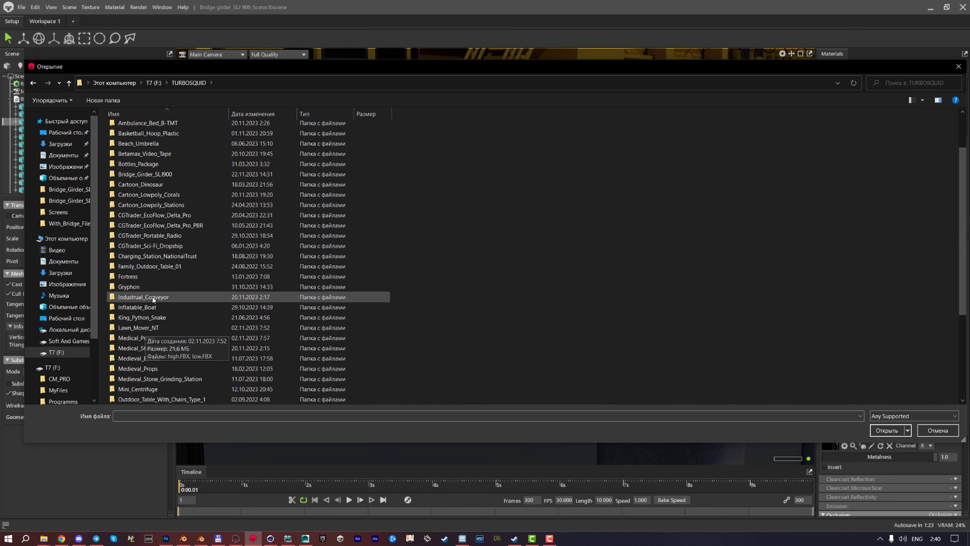
scroll(152, 300, up, 2)
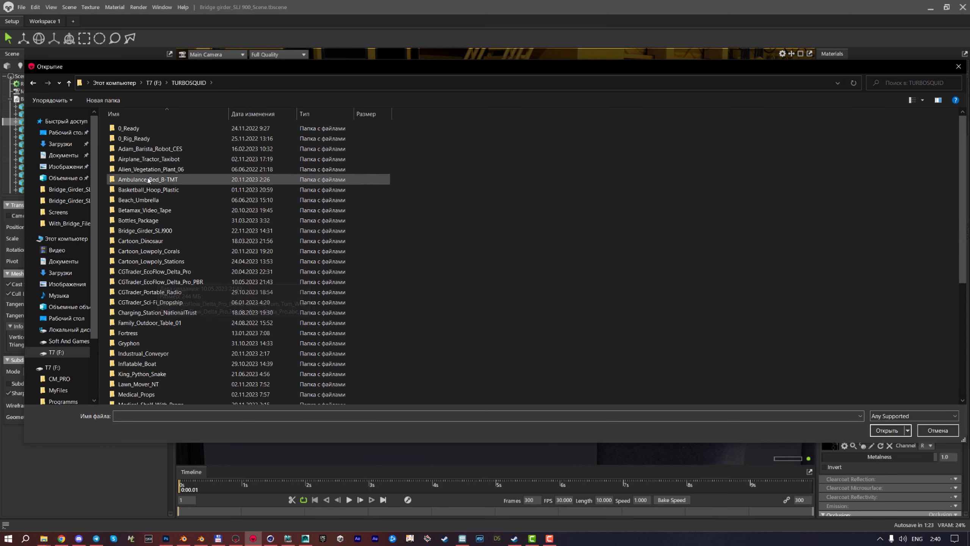
double_click(148, 232)
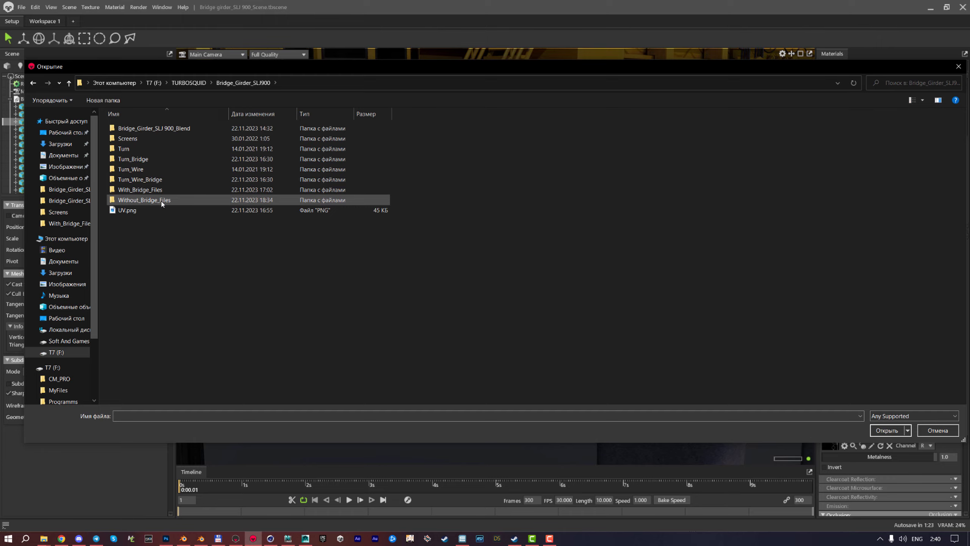
double_click(153, 129)
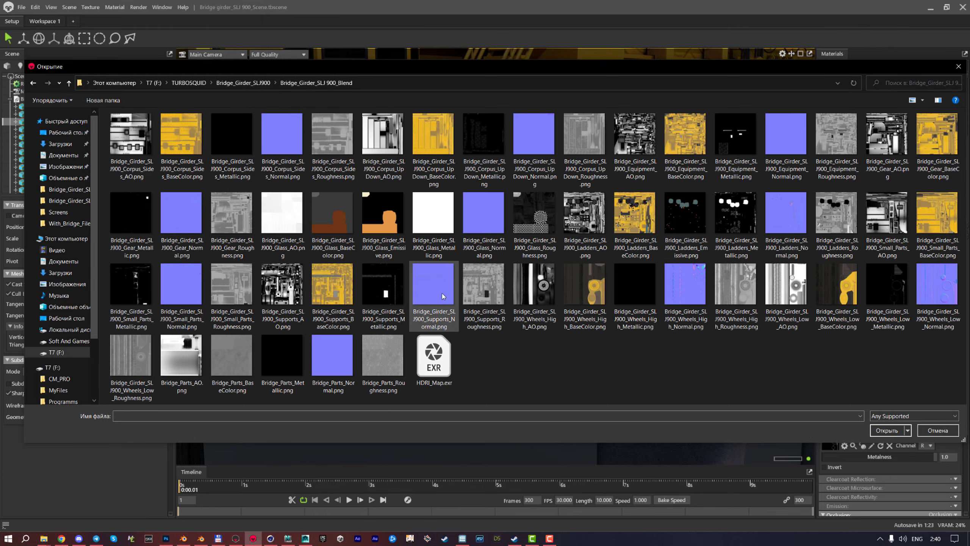
click(332, 356)
double_click(938, 283)
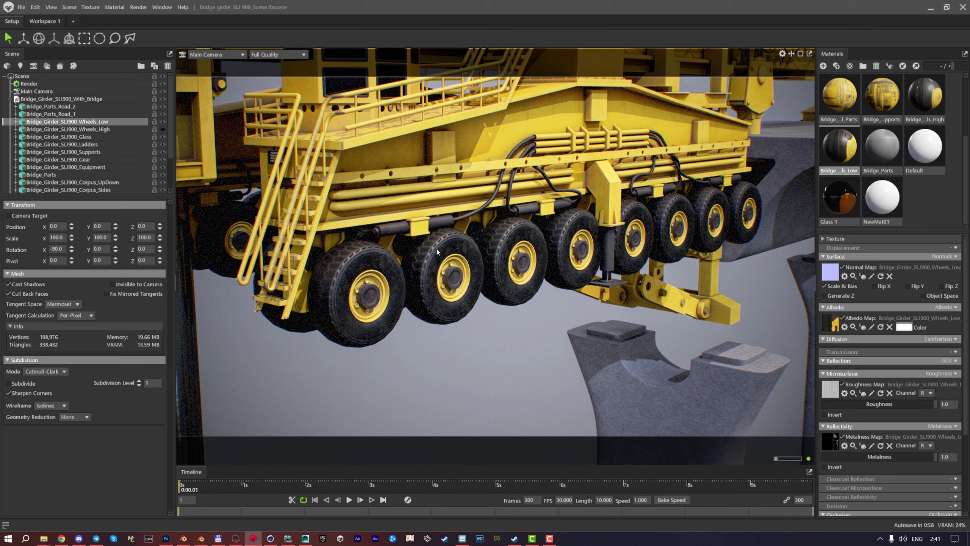
Hide Wheels_Low, show Wheels_High again, and view the piers from above
click(164, 122)
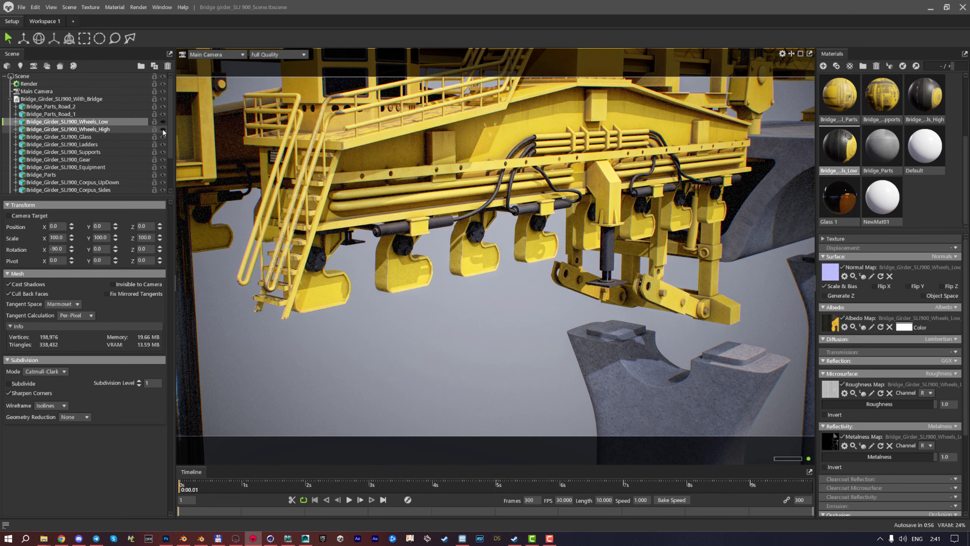
click(163, 129)
scroll(446, 366, down, 10)
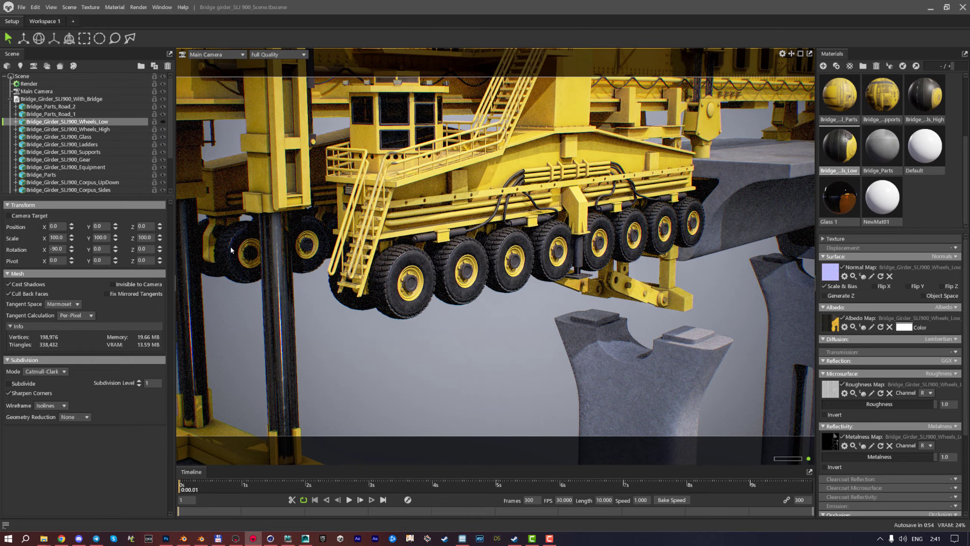
scroll(494, 225, up, 5)
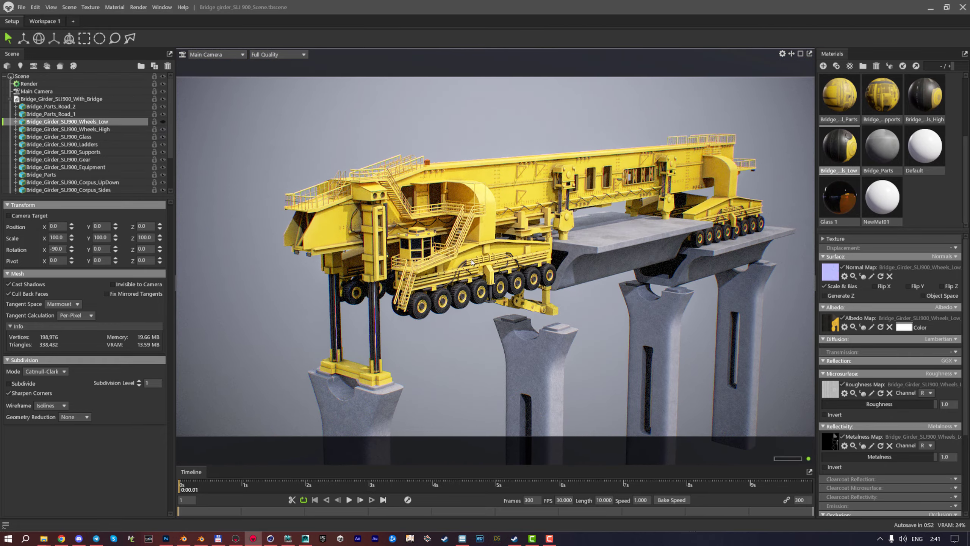
drag(484, 257, 309, 211)
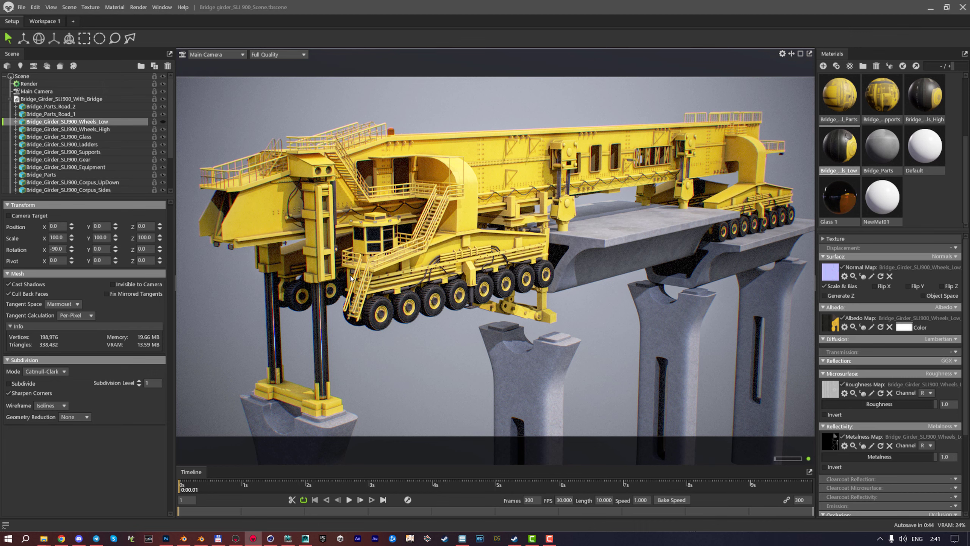
Enable Subdivide on Wheels_High, comparing on and off in a wheel close-up (4,270,272 vertices)
drag(350, 275, 514, 288)
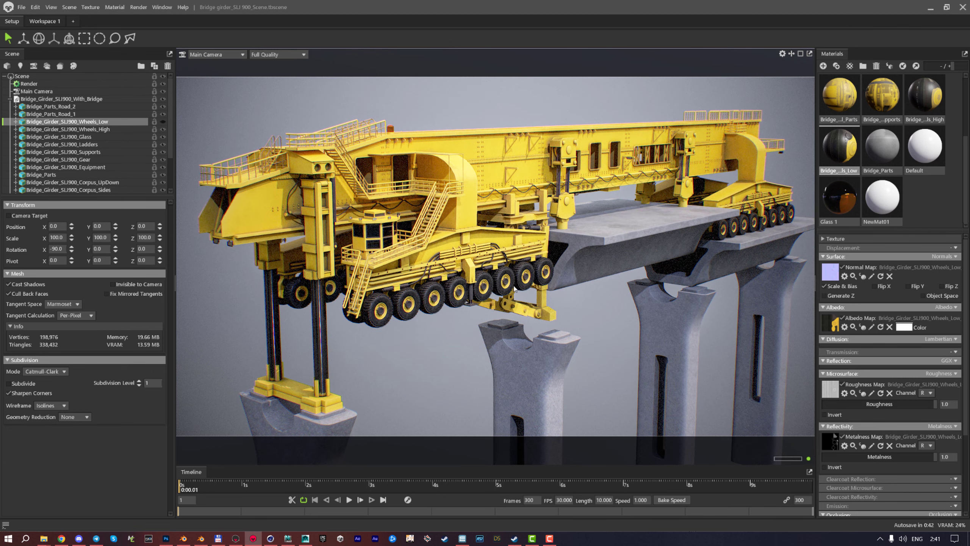
click(387, 298)
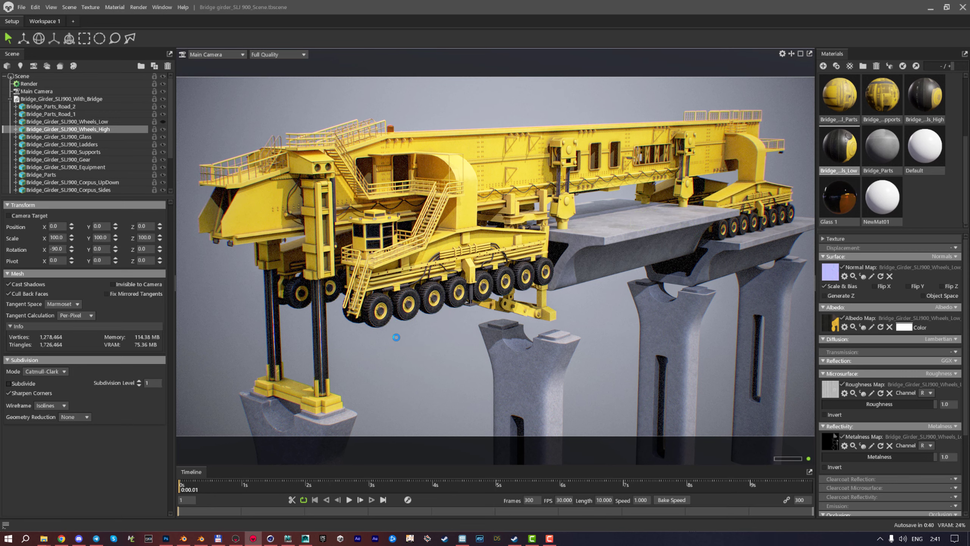
scroll(389, 357, up, 5)
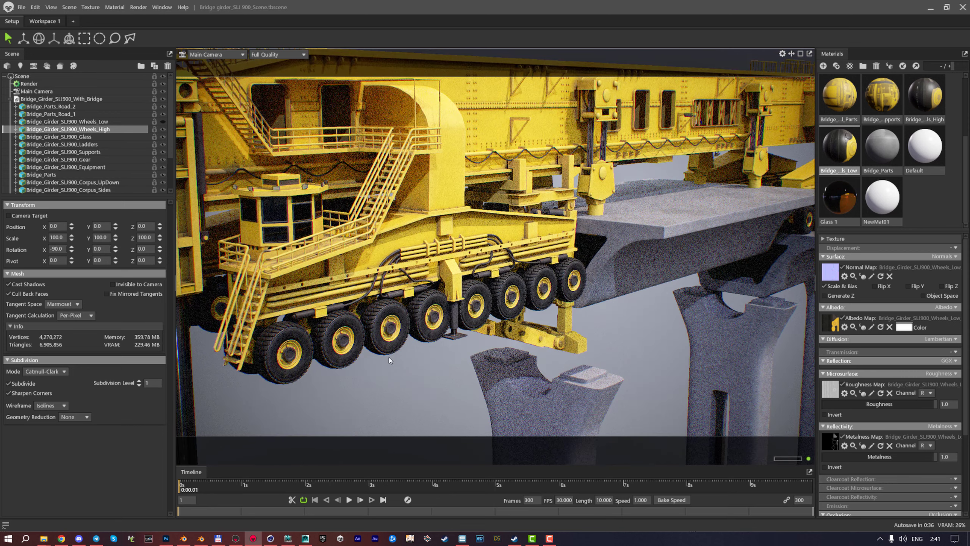
double_click(395, 355)
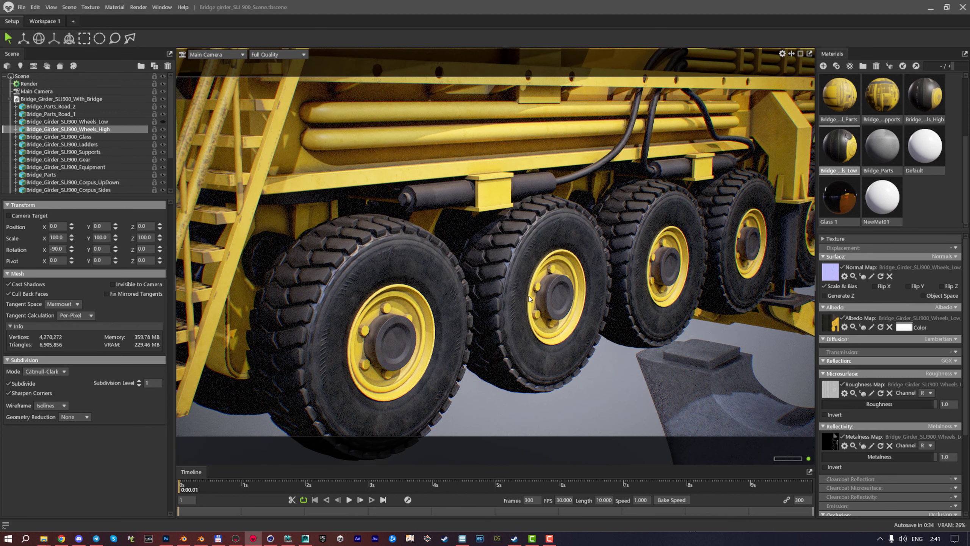
click(9, 384)
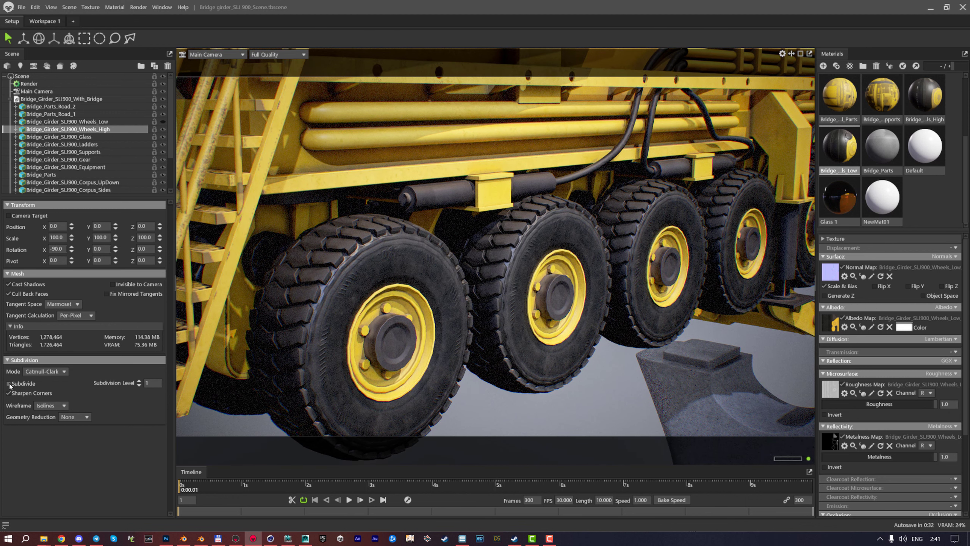
click(9, 383)
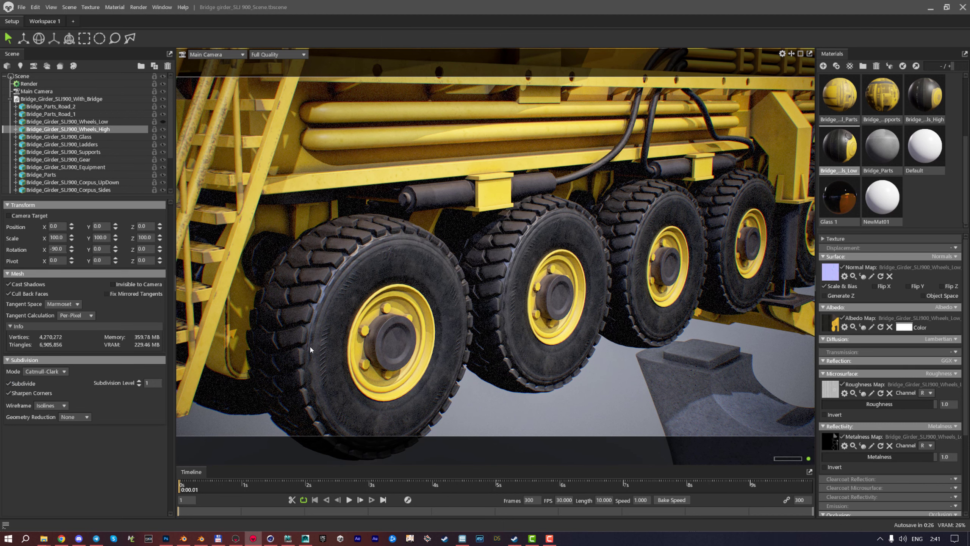
scroll(343, 275, down, 5)
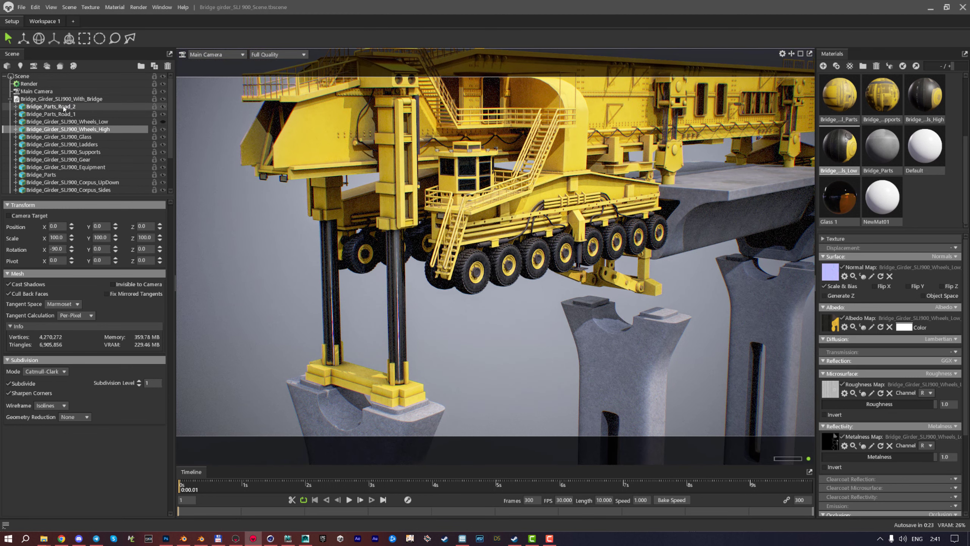
Set subdivision level 2 on the crane meshes and check each object's vertex counts
click(51, 106)
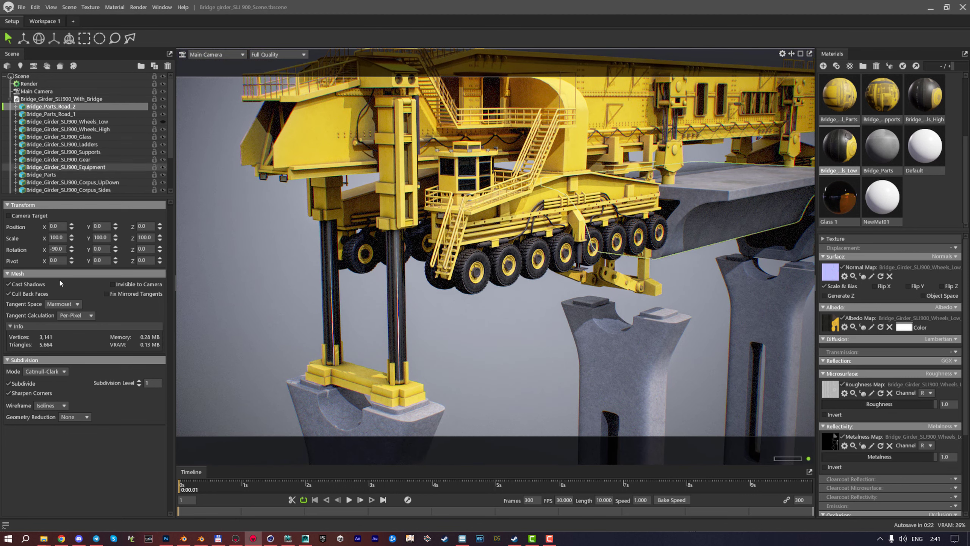
click(96, 115)
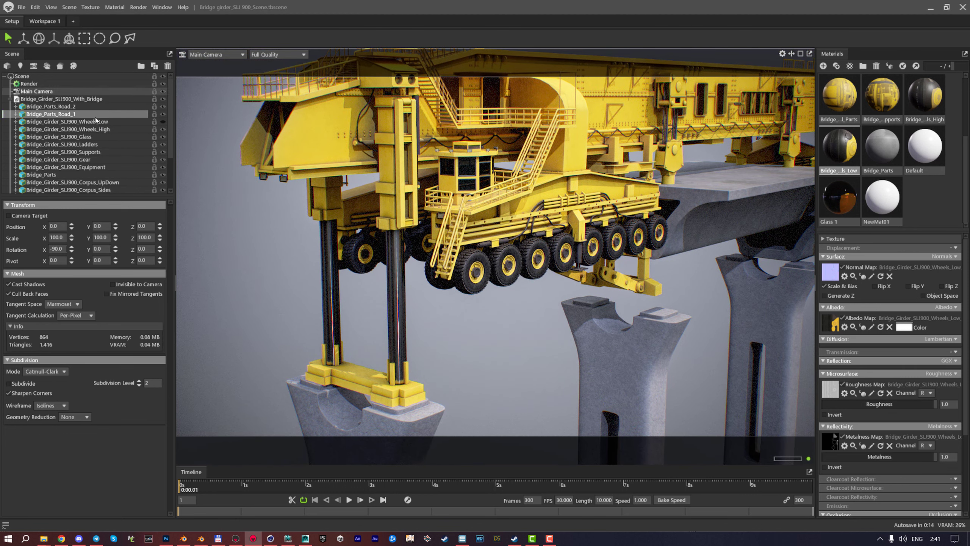
click(96, 129)
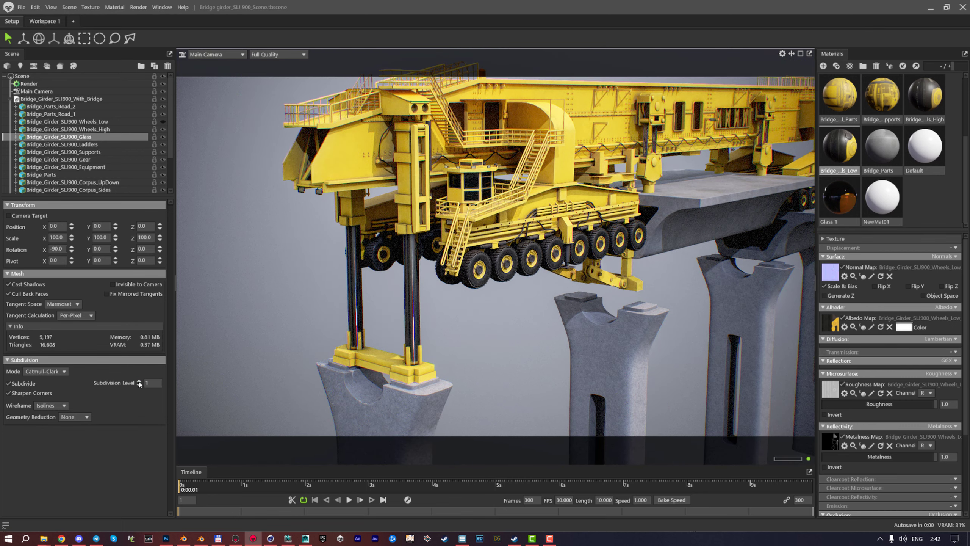
click(96, 144)
key(Down)
key(Down)
key(Down)
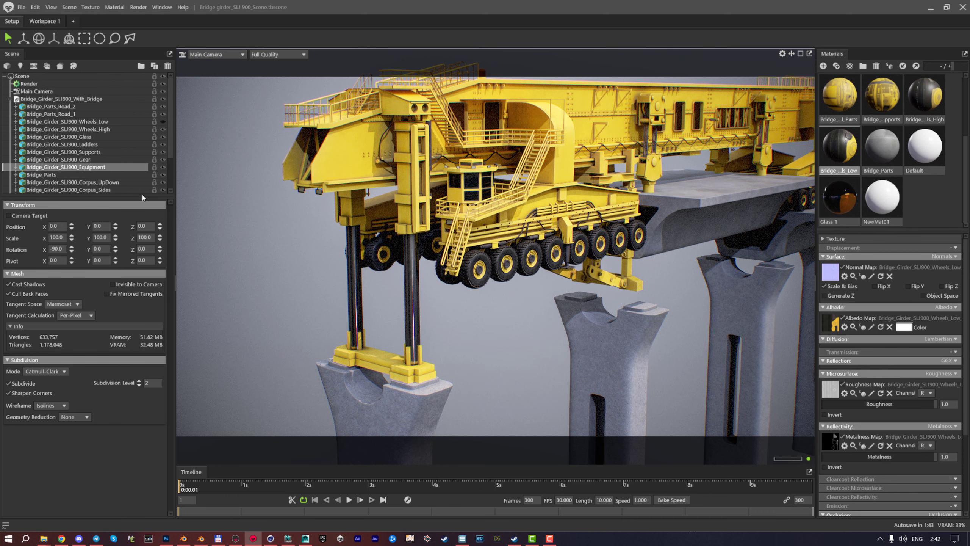
key(Down)
key(Down)
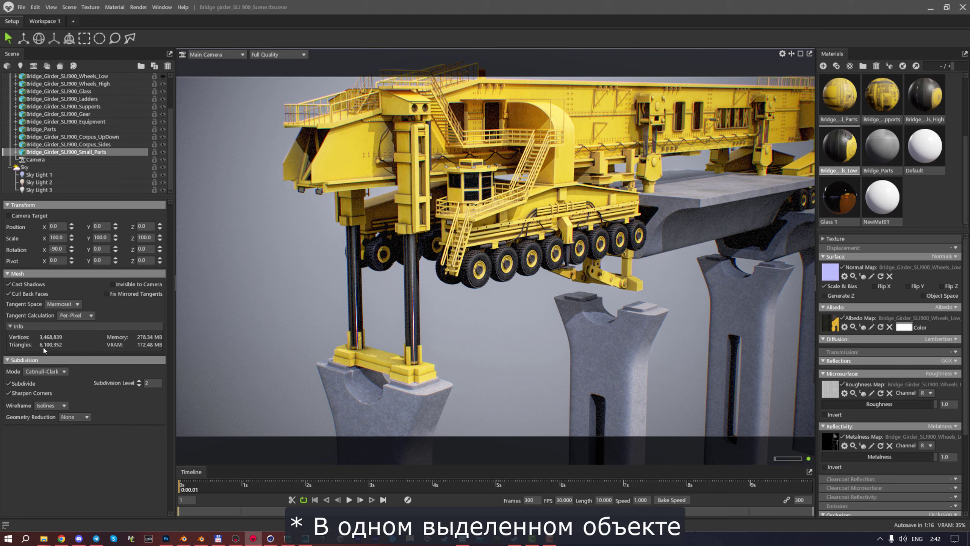
scroll(522, 308, down, 5)
drag(522, 308, 435, 277)
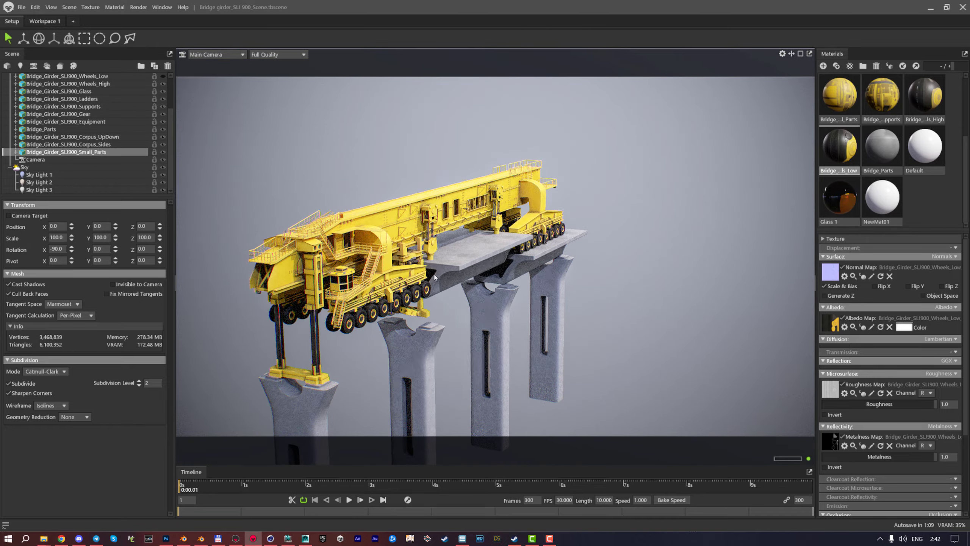
scroll(451, 268, up, 3)
scroll(485, 245, down, 6)
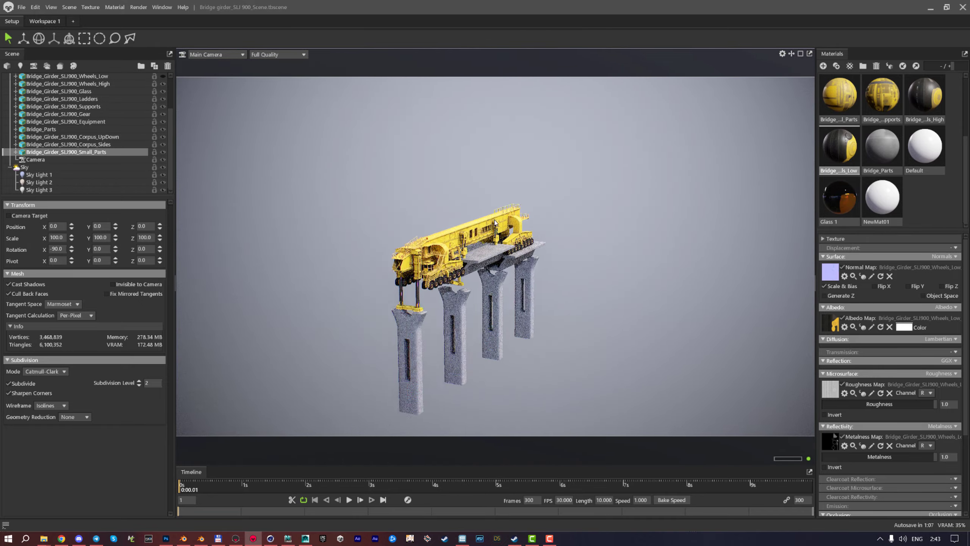
scroll(504, 232, up, 7)
scroll(592, 218, down, 1)
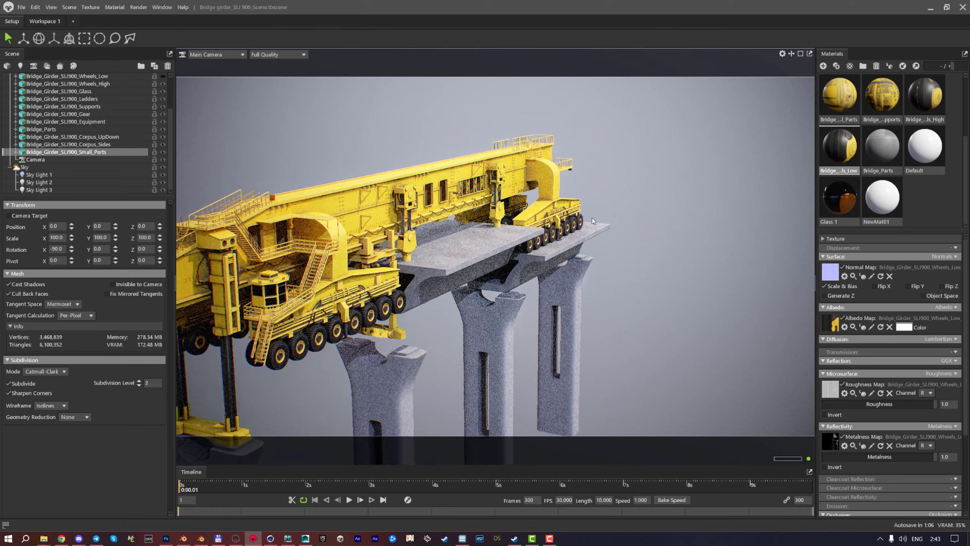
drag(592, 218, 568, 215)
scroll(548, 229, up, 3)
scroll(563, 228, down, 2)
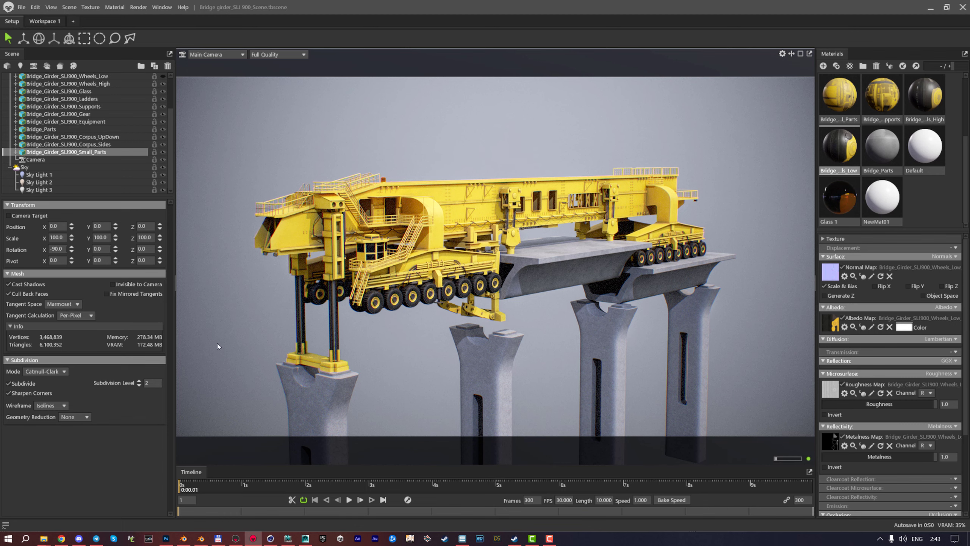
scroll(524, 278, up, 3)
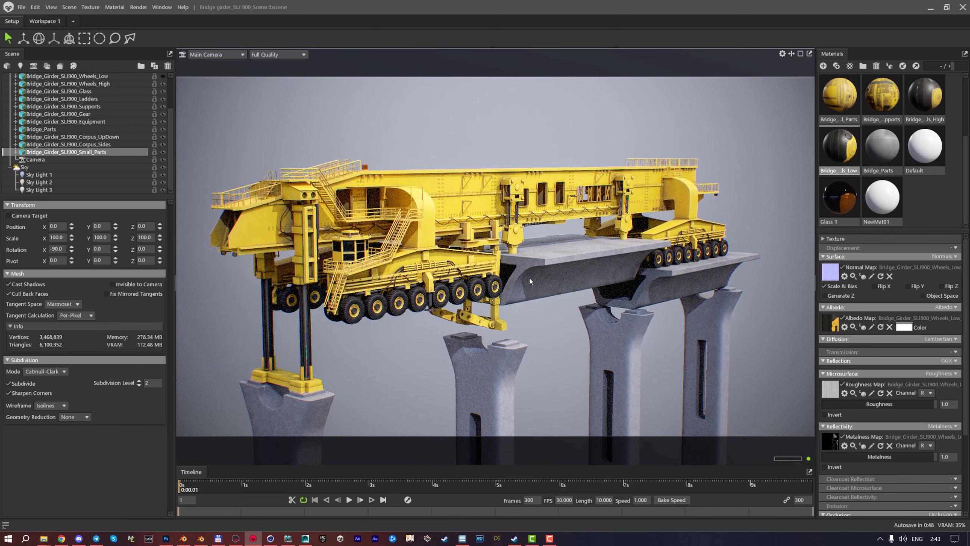
scroll(554, 283, up, 4)
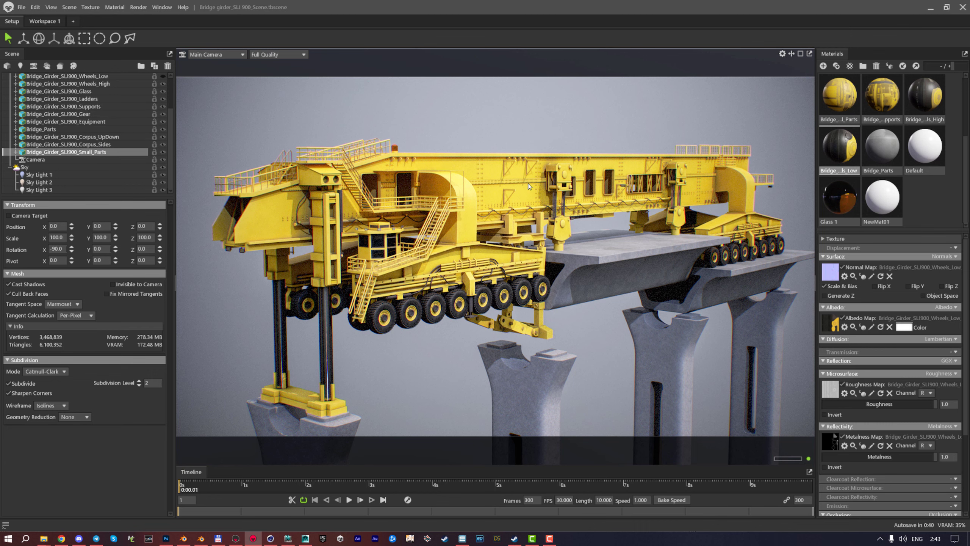
drag(529, 186, 422, 246)
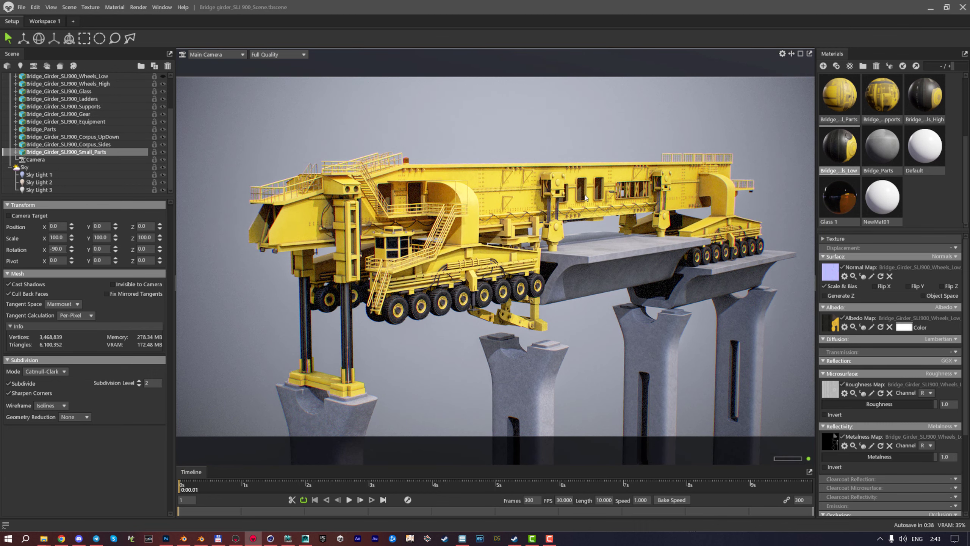
scroll(588, 197, up, 2)
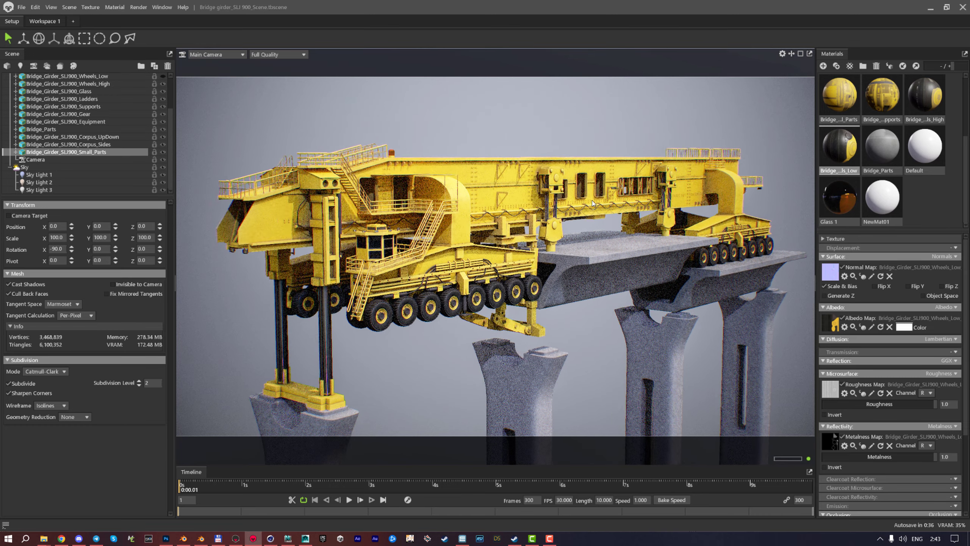
scroll(588, 199, up, 2)
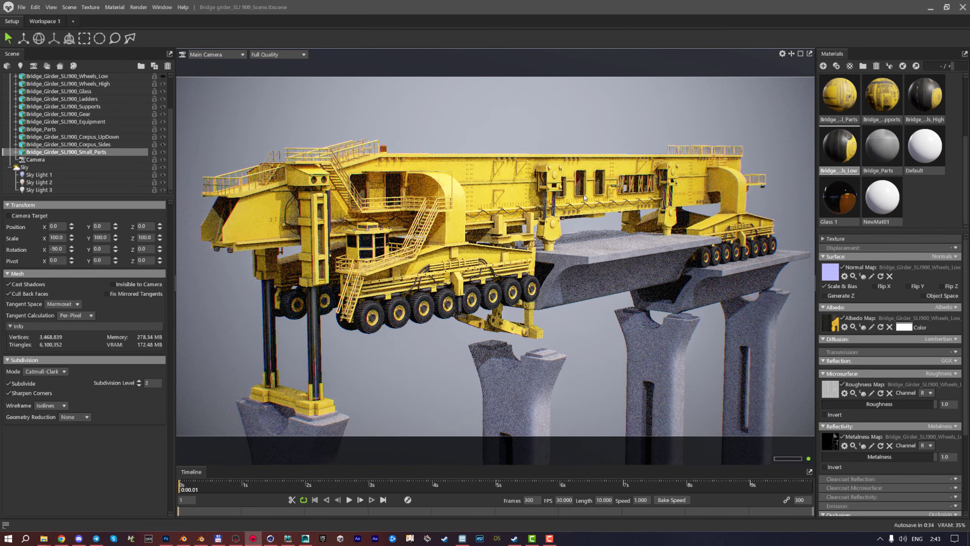
scroll(584, 194, up, 1)
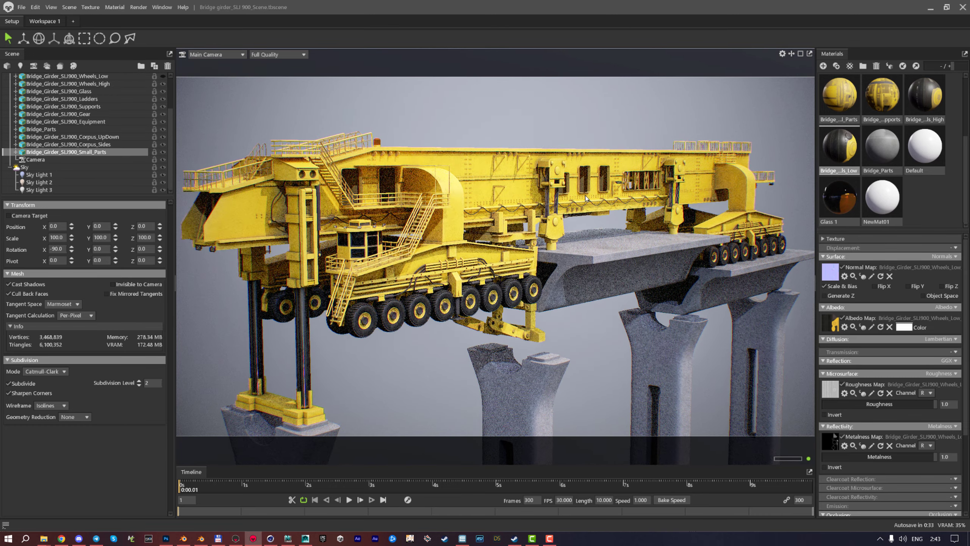
Switch the Sky's Backdrop Mode to Color and open the backdrop colour picker at 44464f
click(45, 168)
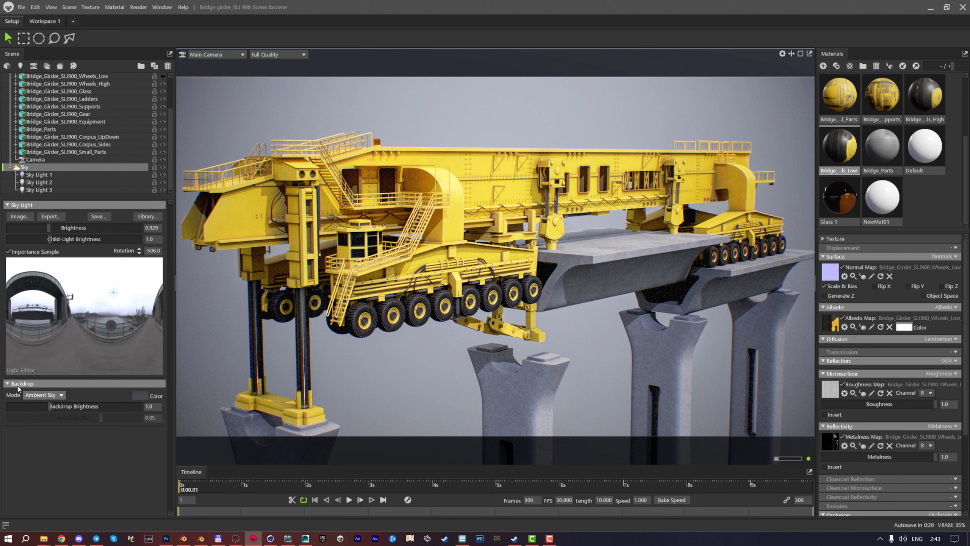
mouse_move(12, 397)
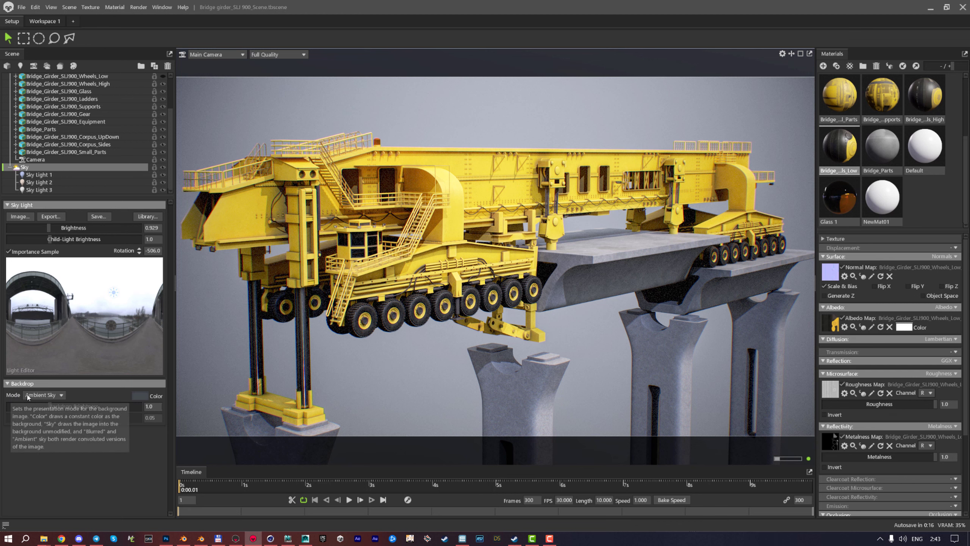
click(44, 396)
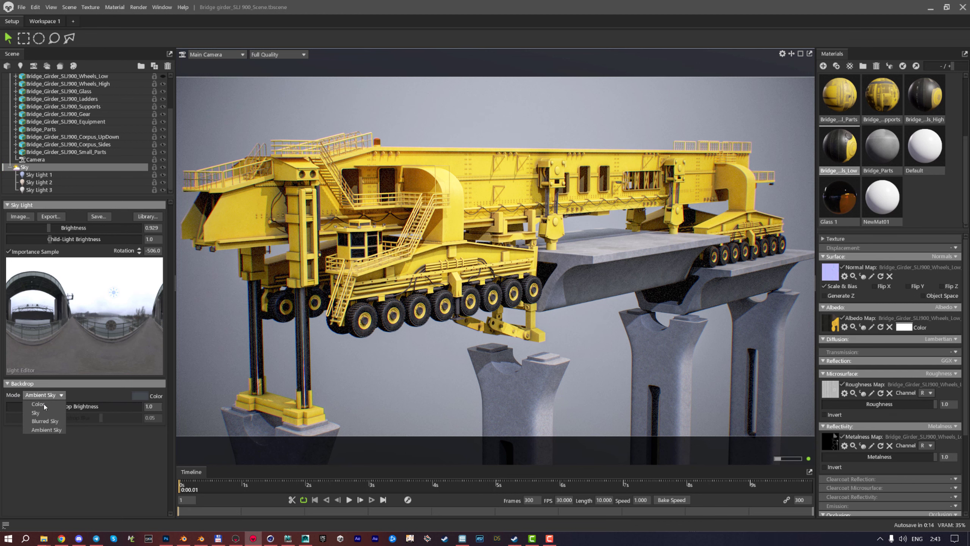
click(44, 403)
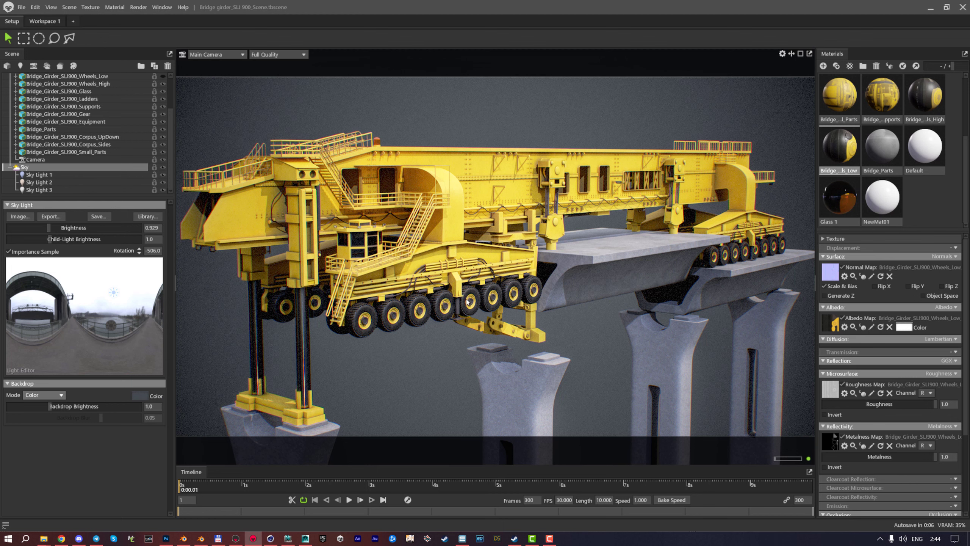
scroll(294, 289, down, 1)
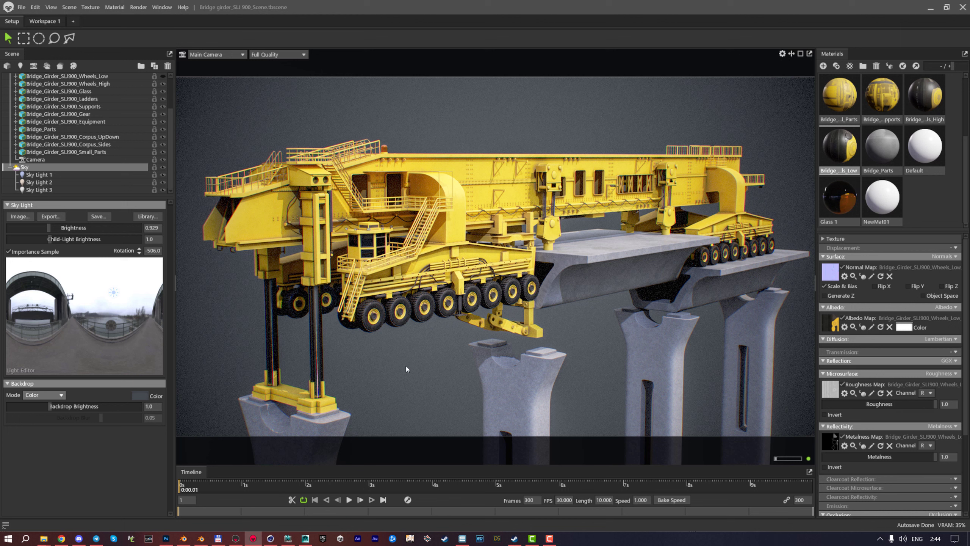
click(137, 396)
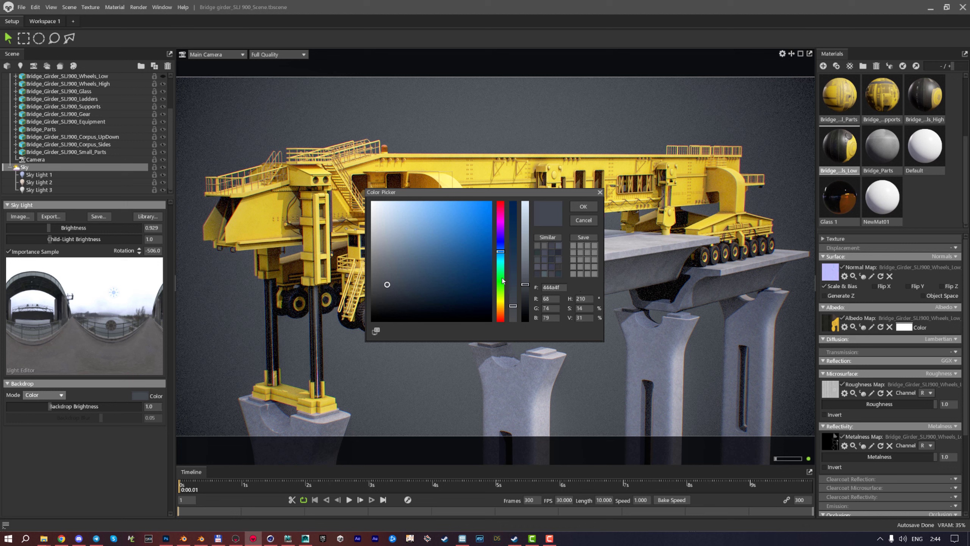
Accept the colour, set Backdrop Mode back to Sky, and orbit around the crane
click(583, 207)
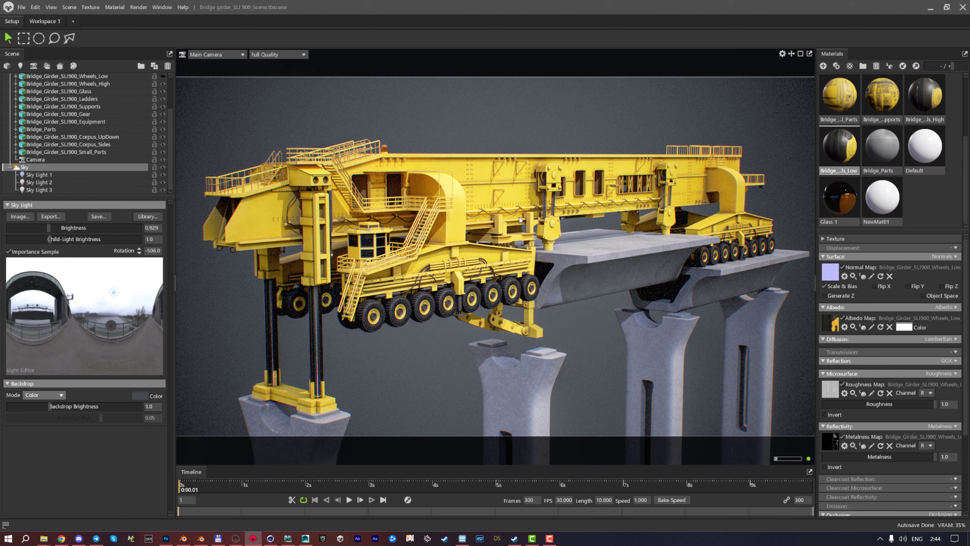
click(43, 393)
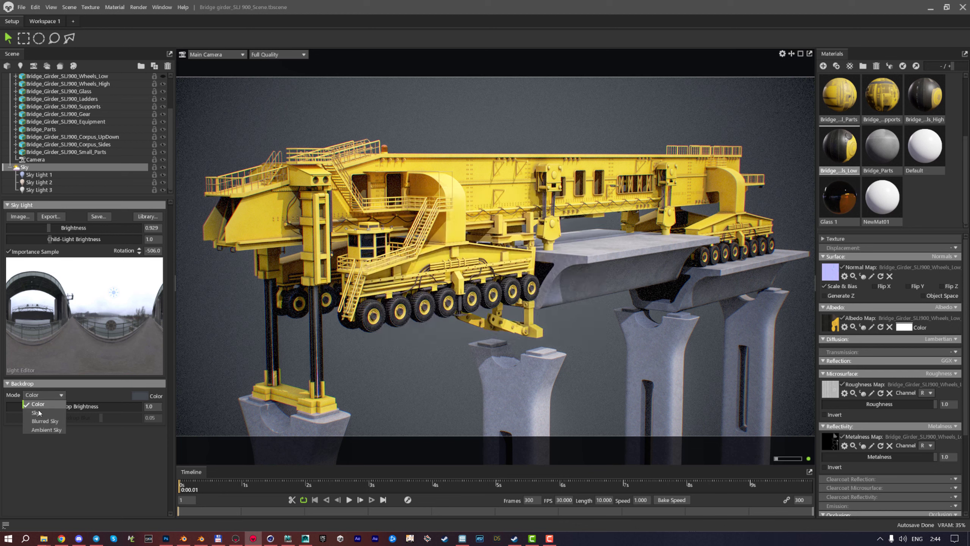
click(37, 412)
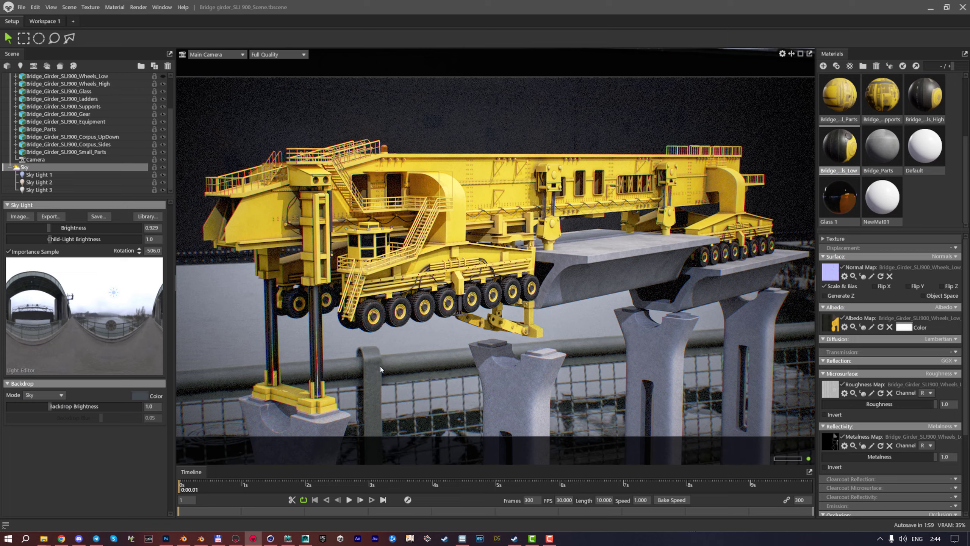
scroll(380, 369, down, 5)
scroll(534, 291, up, 2)
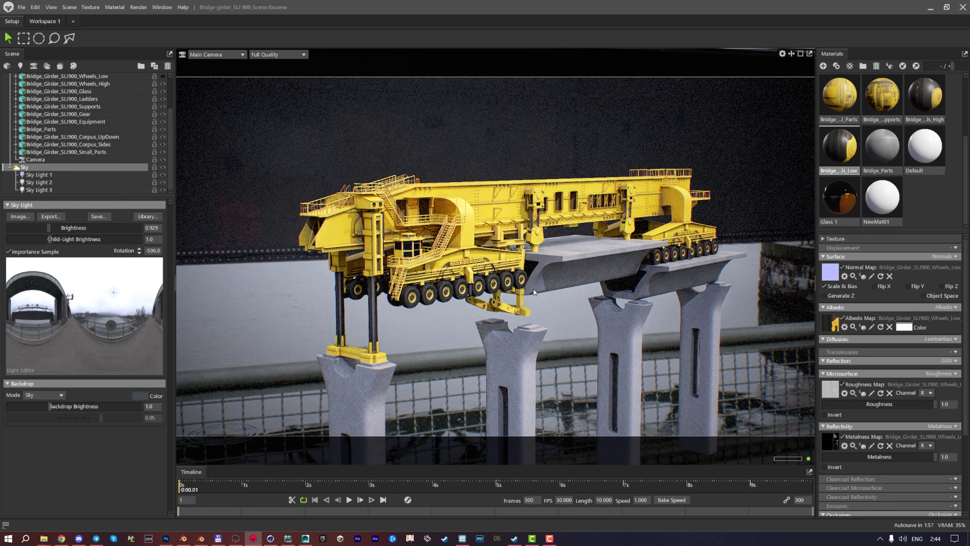
drag(532, 308, 392, 284)
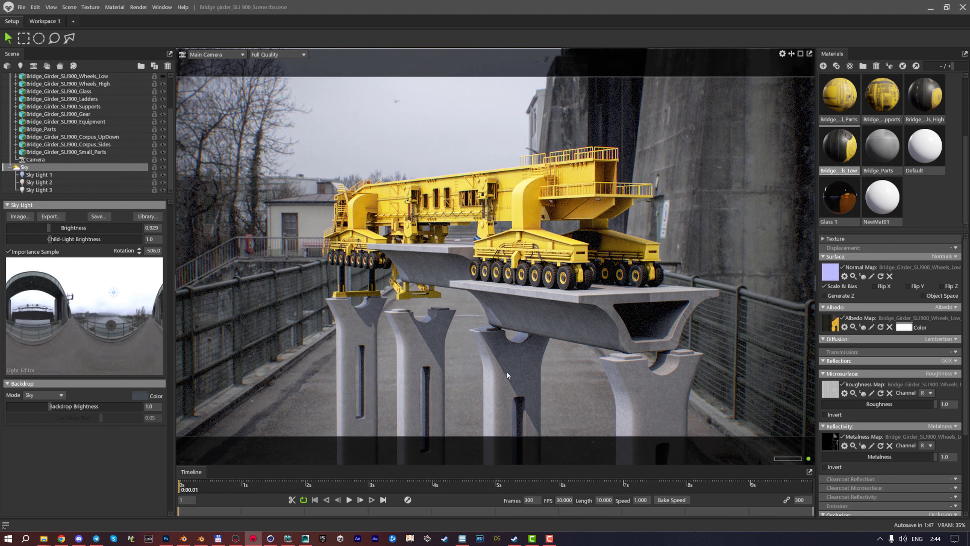
drag(473, 185, 462, 206)
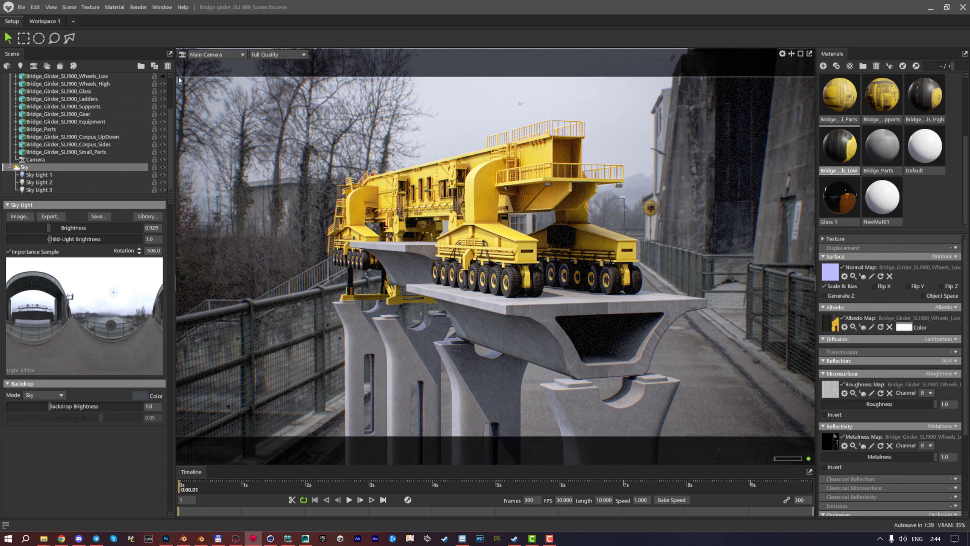
drag(284, 186, 475, 202)
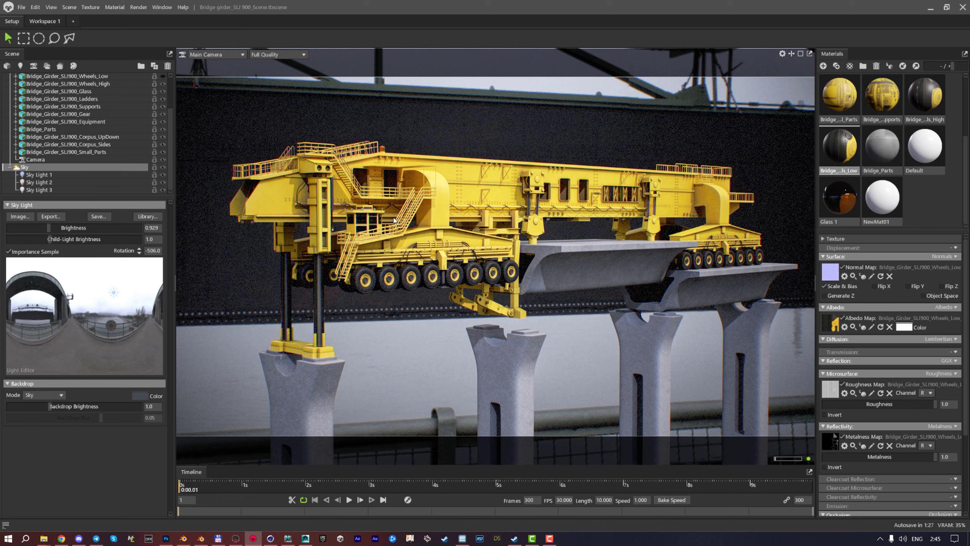
Try a Blurred Sky backdrop with a backdrop blur of 0.072
click(40, 395)
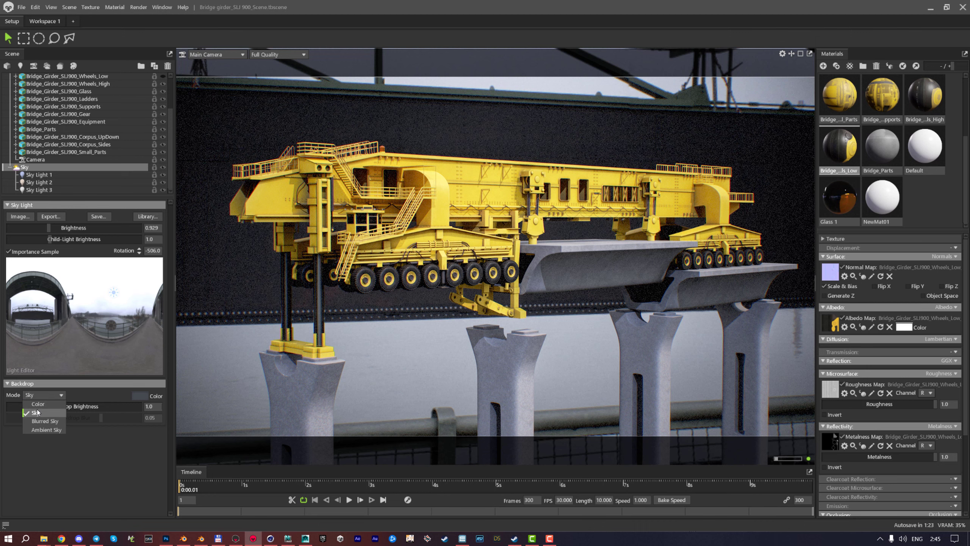
click(44, 421)
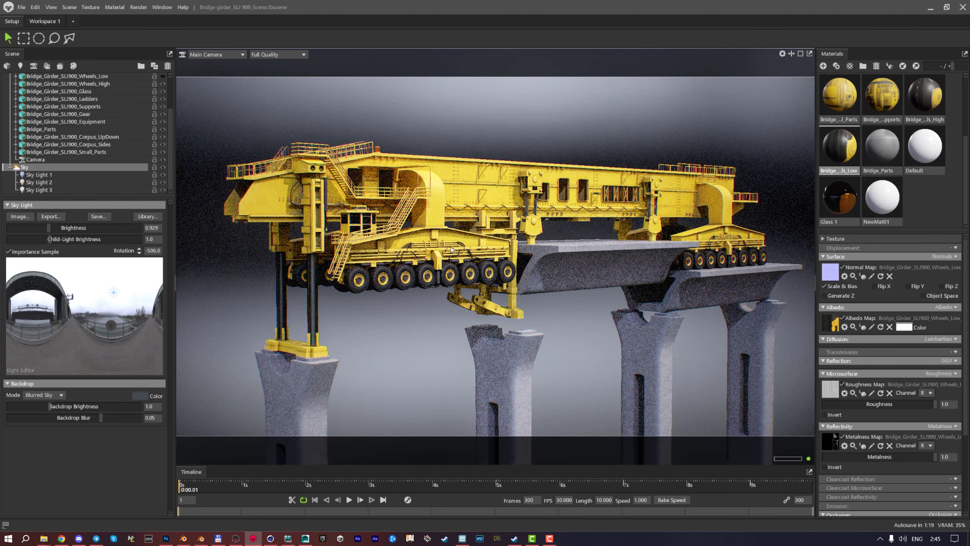
drag(303, 298, 630, 247)
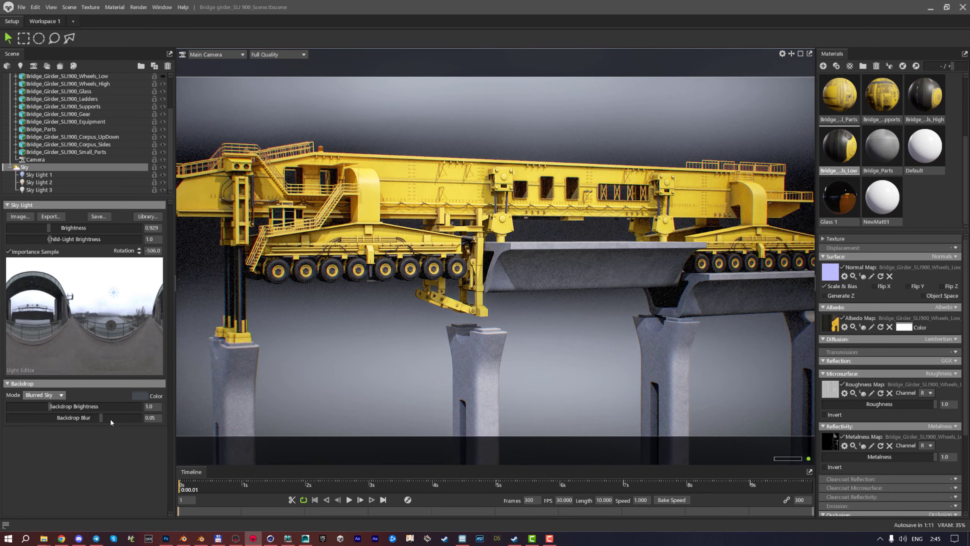
drag(100, 417, 122, 417)
Inspect the blurred backdrop from several angles, then switch the backdrop mode to Ambient Sky
drag(267, 275, 503, 183)
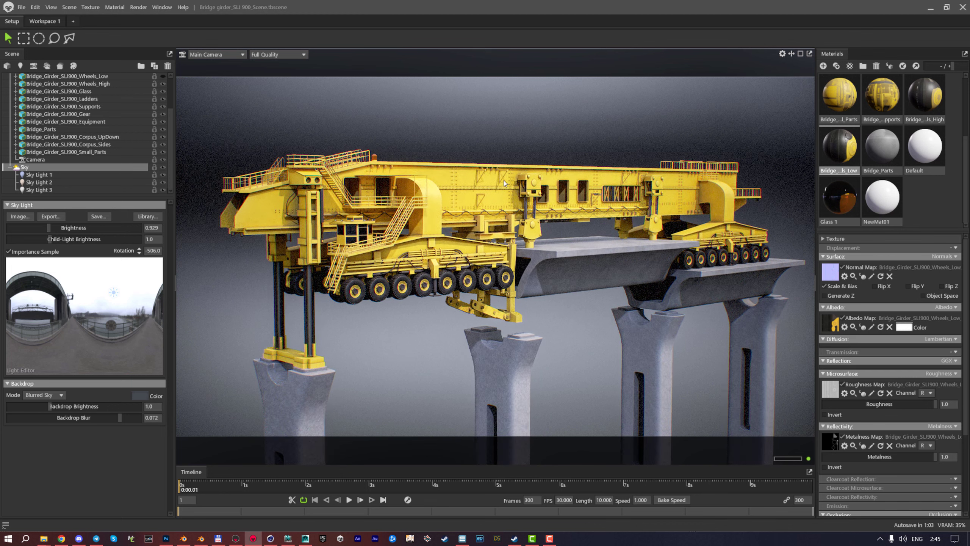
scroll(392, 292, down, 5)
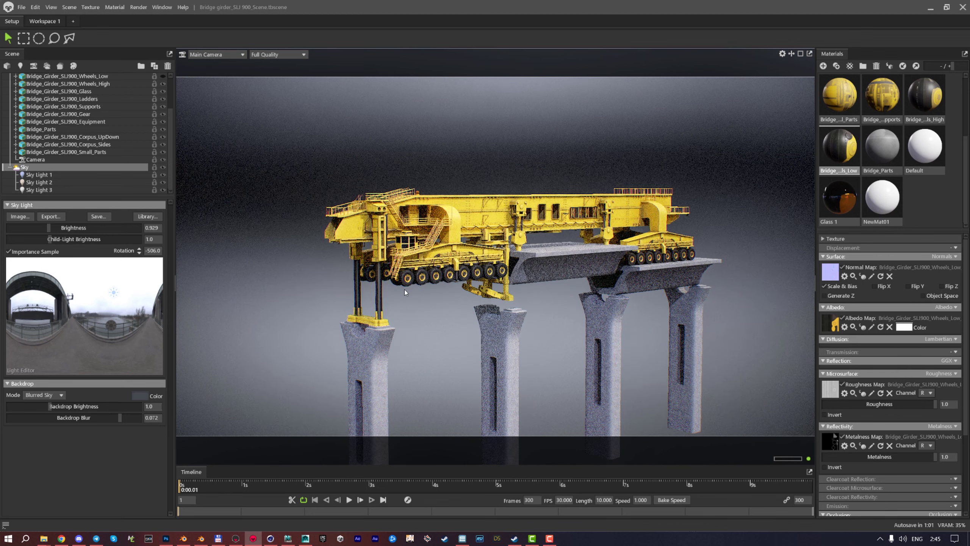
drag(455, 281, 441, 302)
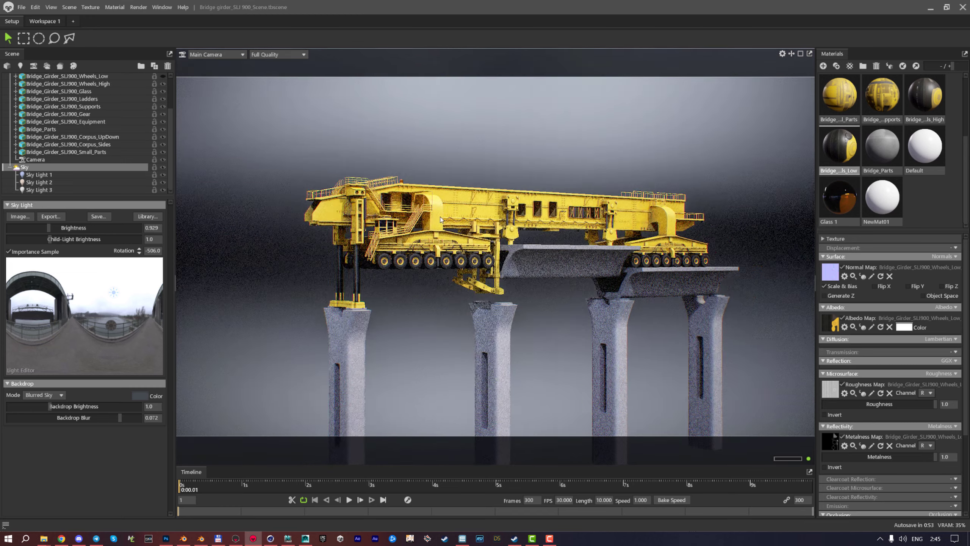
drag(450, 233, 475, 214)
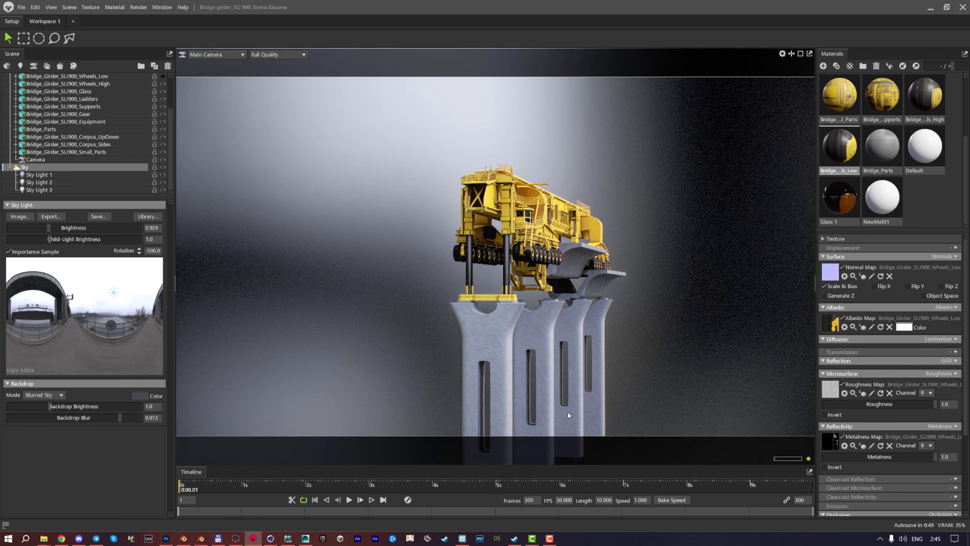
drag(568, 412, 517, 287)
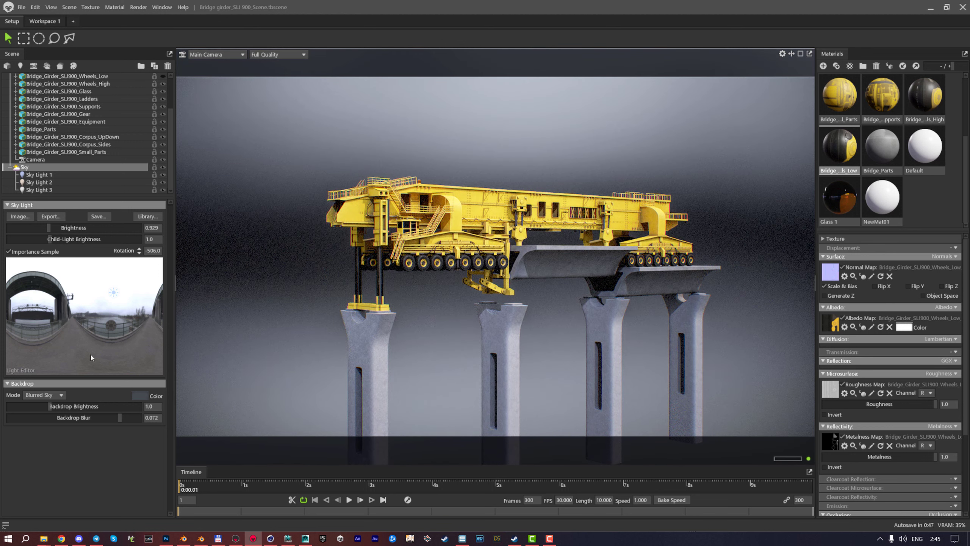
click(44, 395)
click(47, 431)
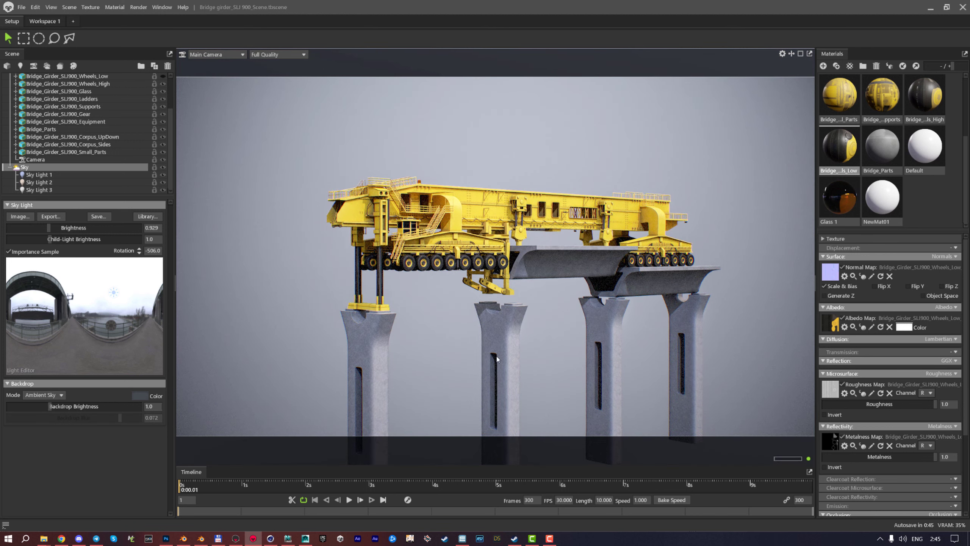
Dim the ambient-sky backdrop brightness to 0.053, leaving a near-black background behind the crane
right_drag(389, 249, 402, 294)
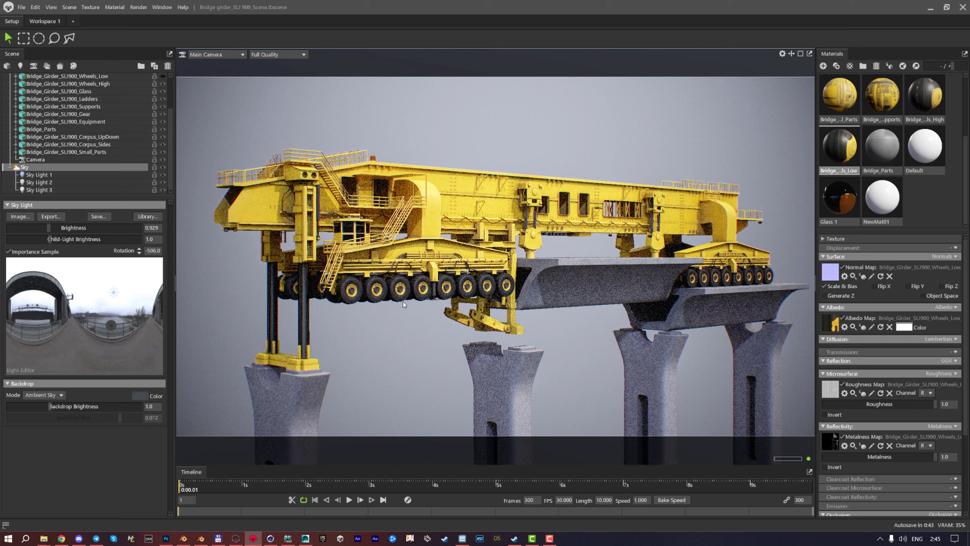
drag(402, 294, 183, 275)
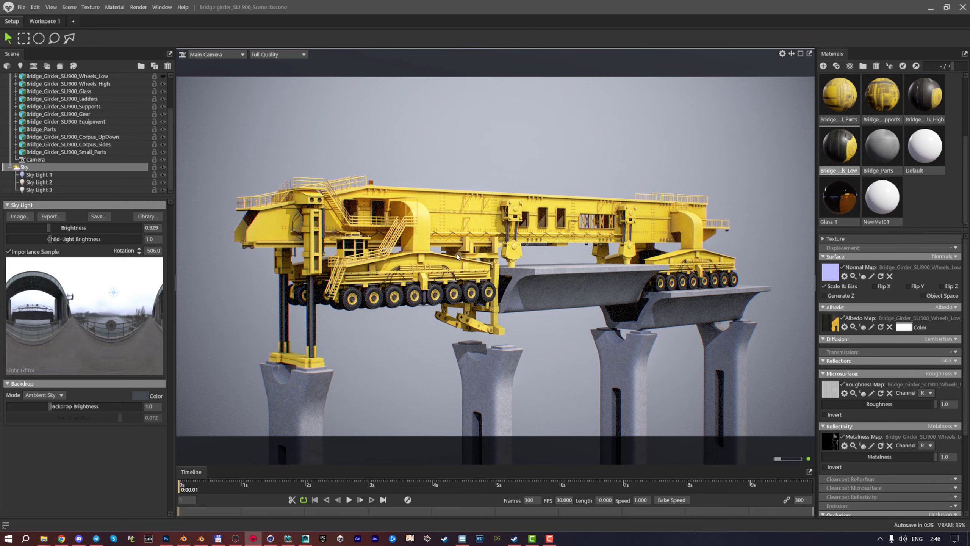
drag(476, 253, 506, 258)
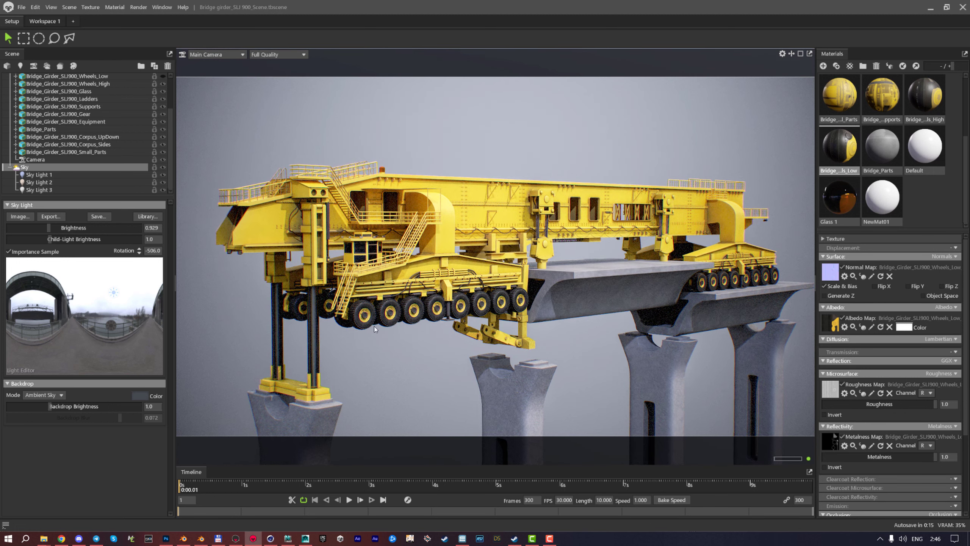
drag(50, 406, 30, 406)
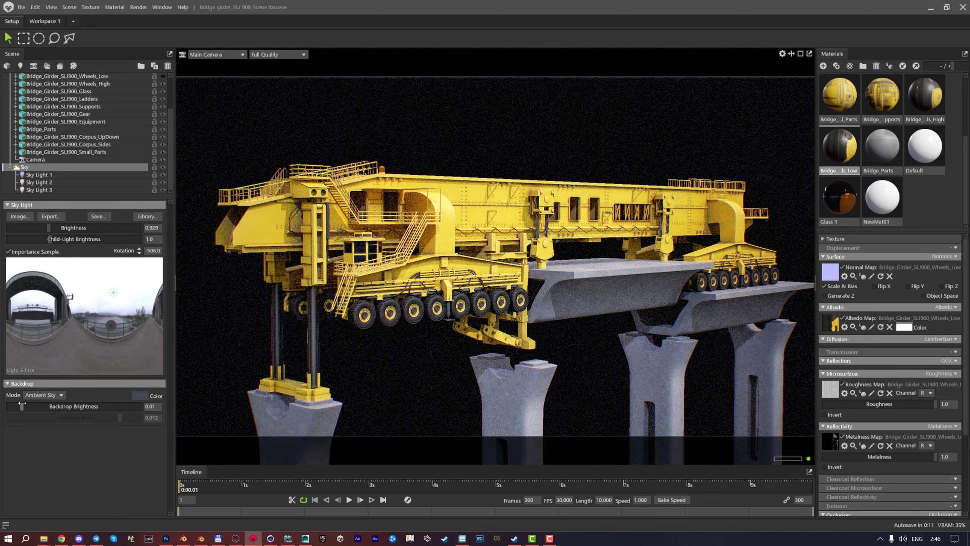
drag(29, 403, 29, 406)
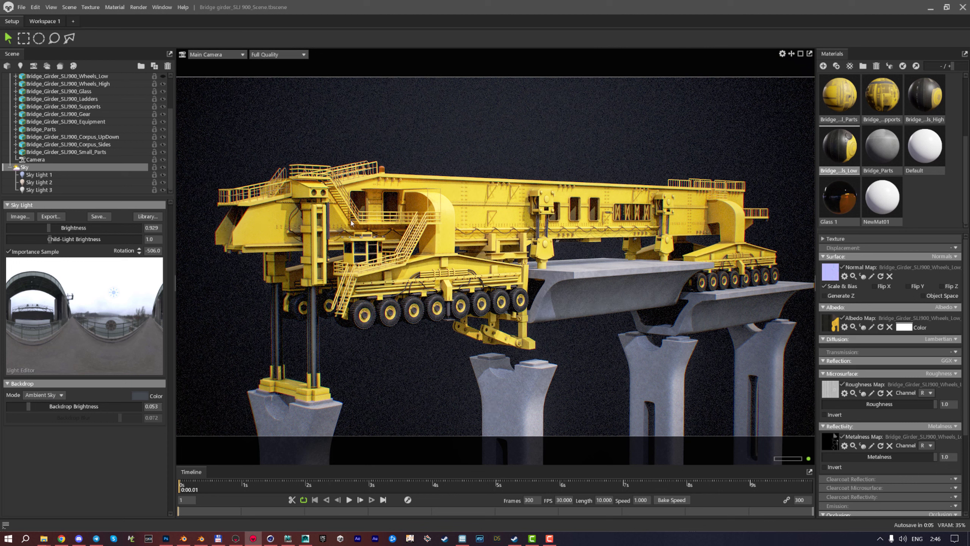
scroll(45, 150, up, 2)
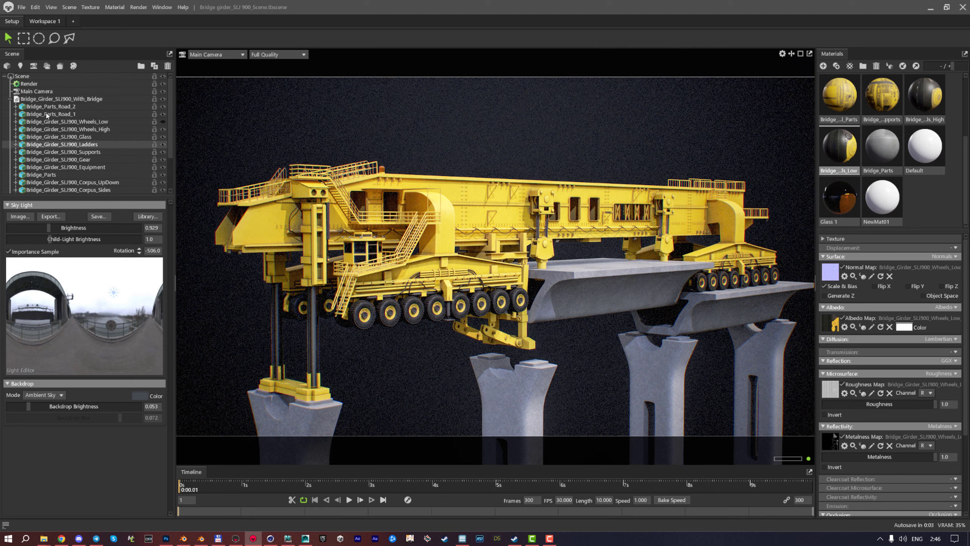
click(27, 92)
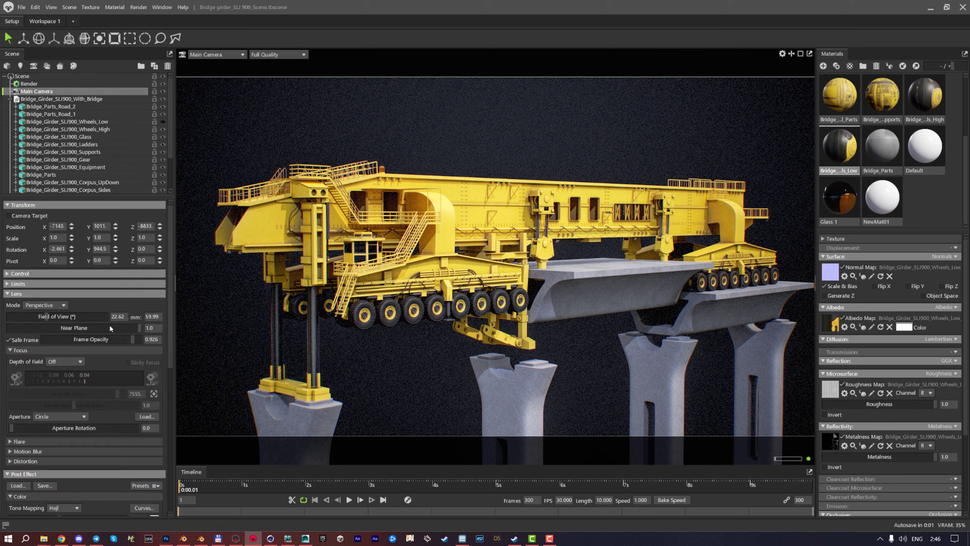
Lower the main camera's film grain intensity to 0.053
scroll(59, 402, down, 6)
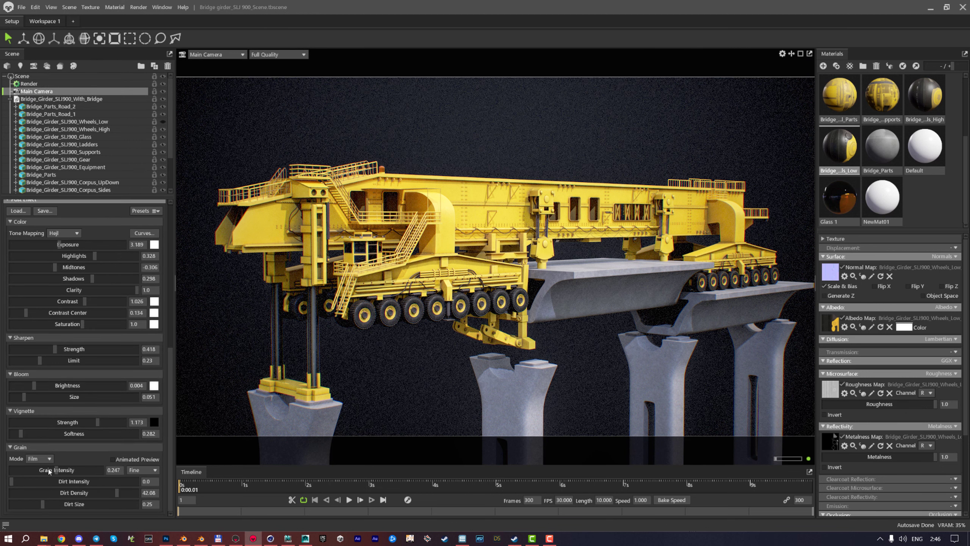
drag(53, 472, 27, 470)
drag(29, 469, 32, 469)
mouse_move(446, 239)
mouse_down()
mouse_move(428, 240)
mouse_move(454, 239)
mouse_up()
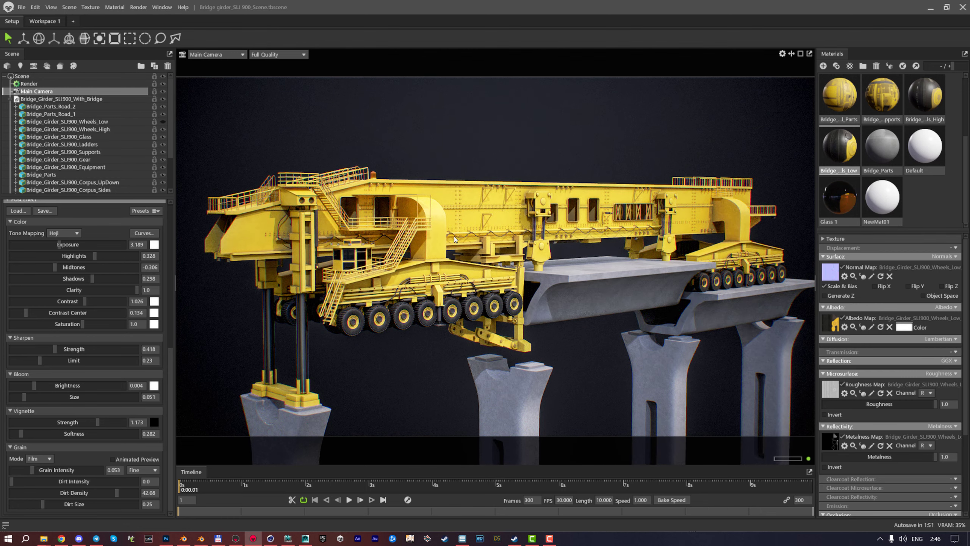
Save the bridge-girder scene
click(21, 7)
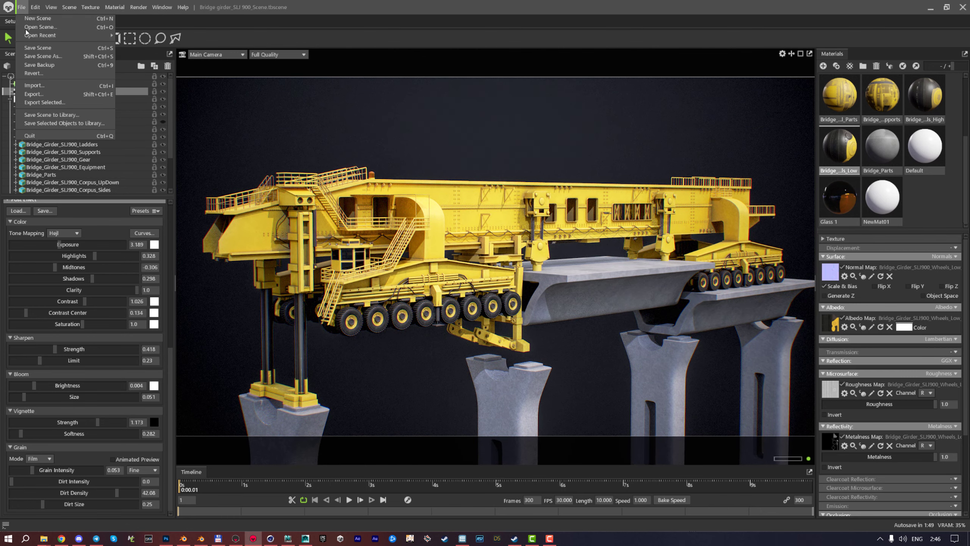
click(34, 49)
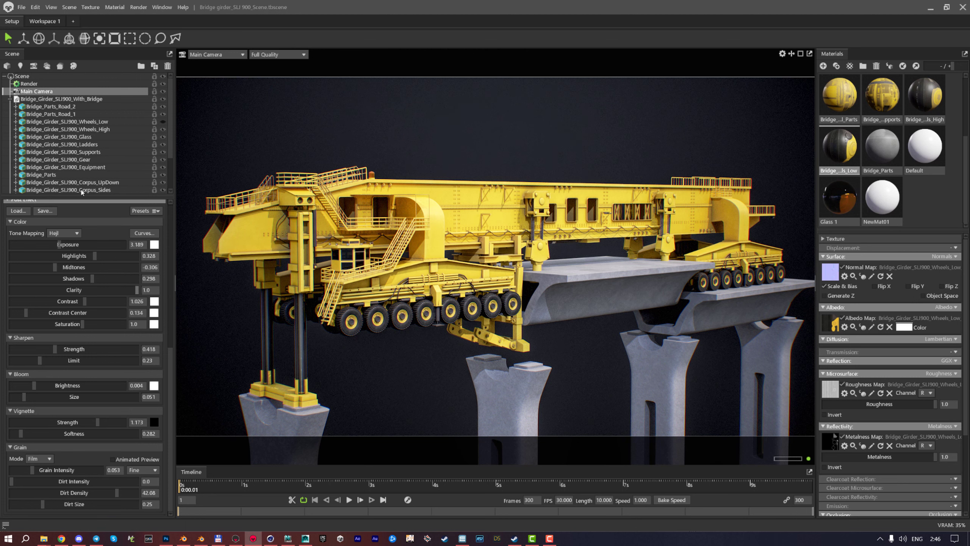
scroll(52, 153, down, 2)
Test several Sky backdrop brightness values, settling on 0.342 for a dim grey background
click(42, 167)
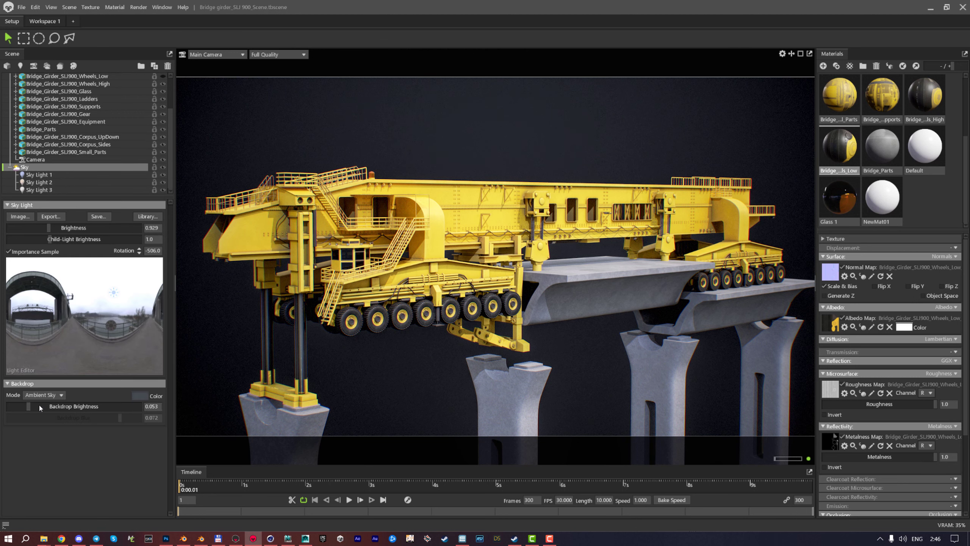
drag(98, 407, 61, 406)
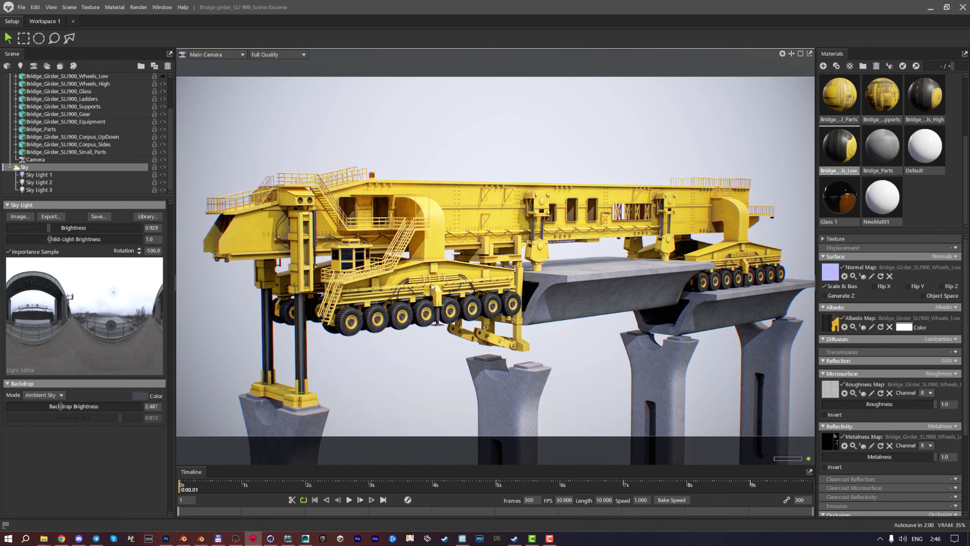
drag(434, 288, 453, 258)
scroll(413, 286, up, 3)
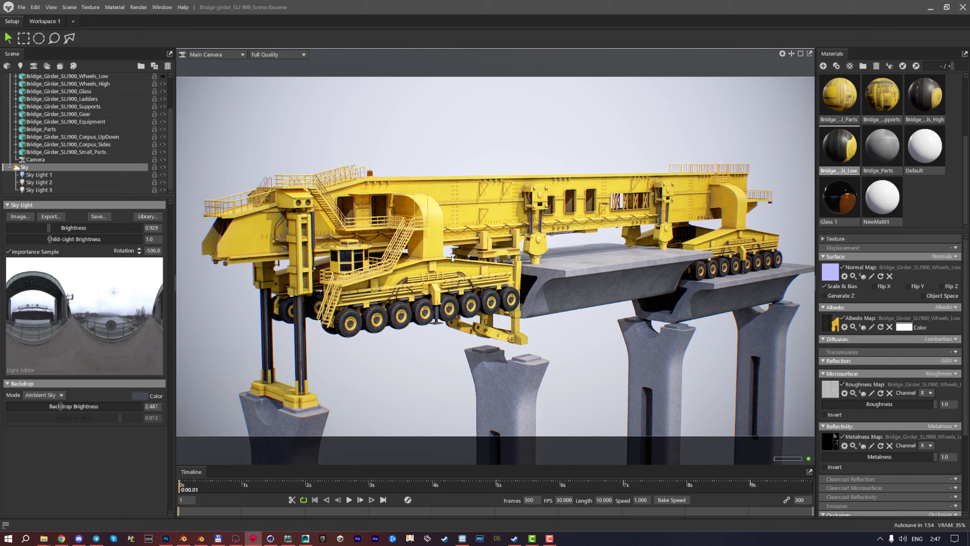
scroll(448, 256, up, 2)
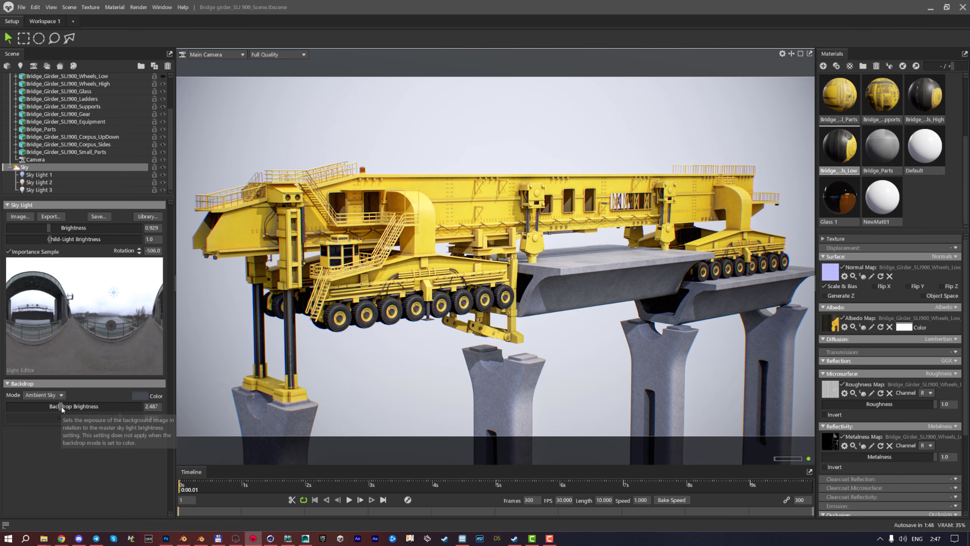
drag(61, 406, 9, 406)
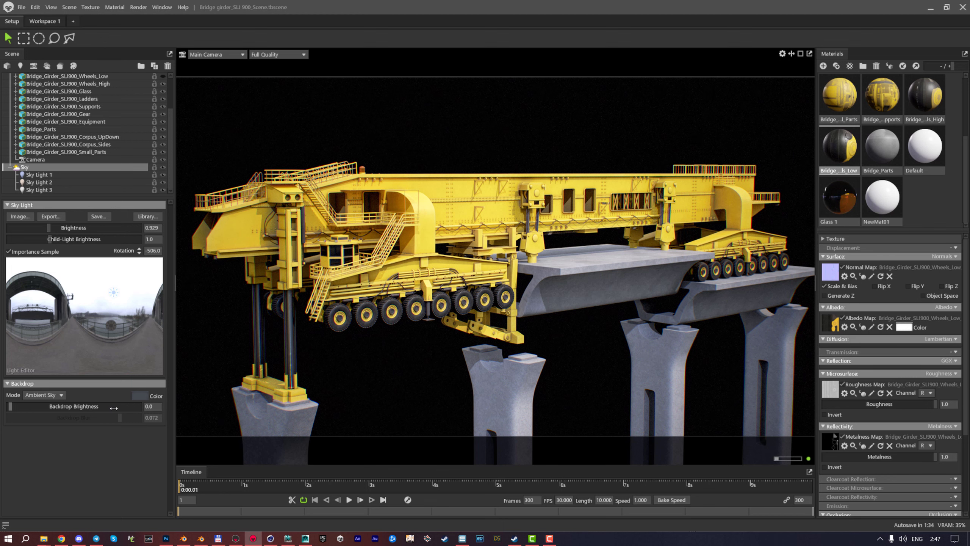
drag(113, 408, 228, 252)
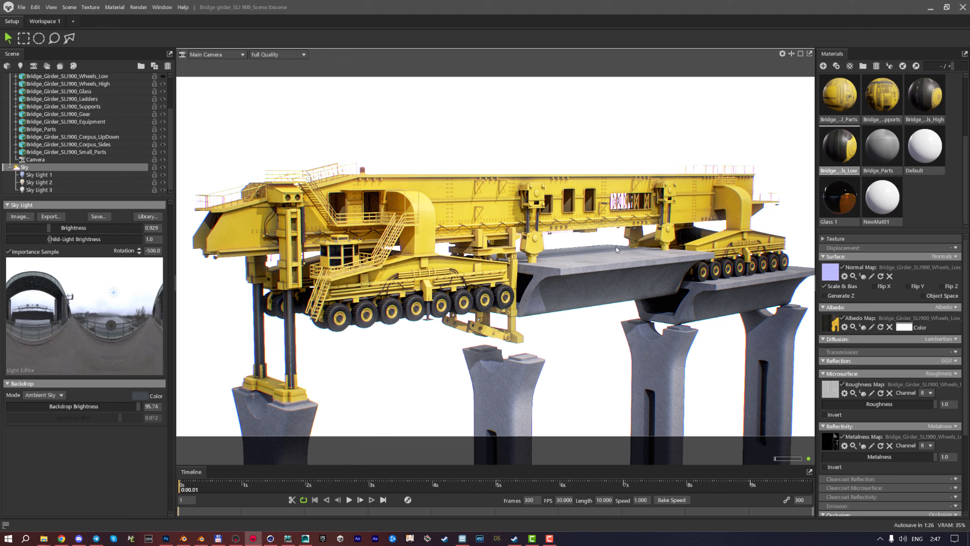
drag(135, 406, 40, 407)
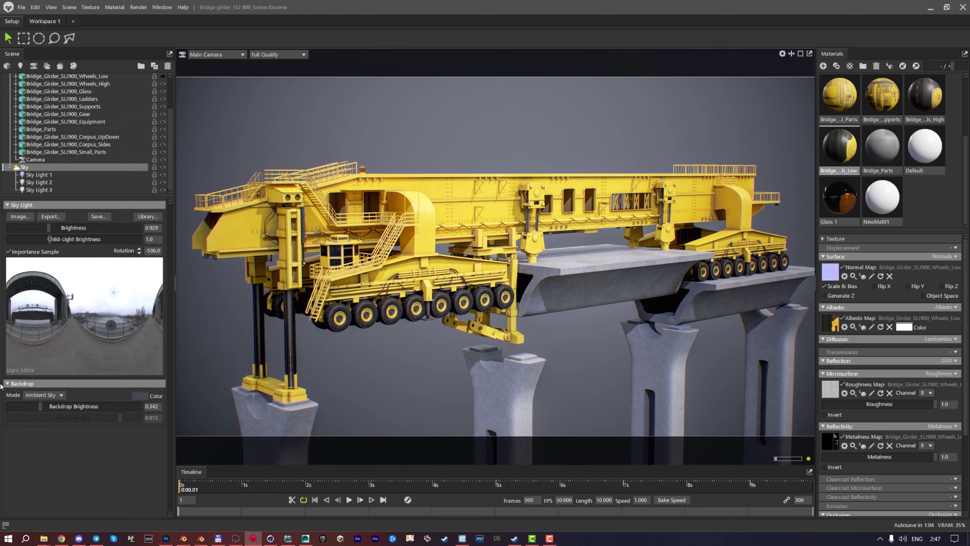
Raise the backdrop brightness from 0 to 0.509 and add a fourth sky light
click(6, 406)
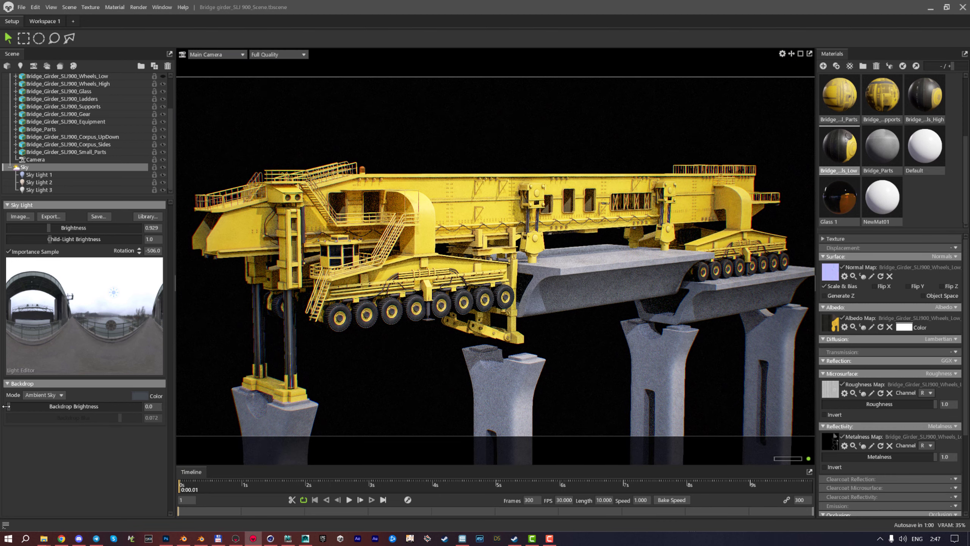
drag(6, 407, 6, 403)
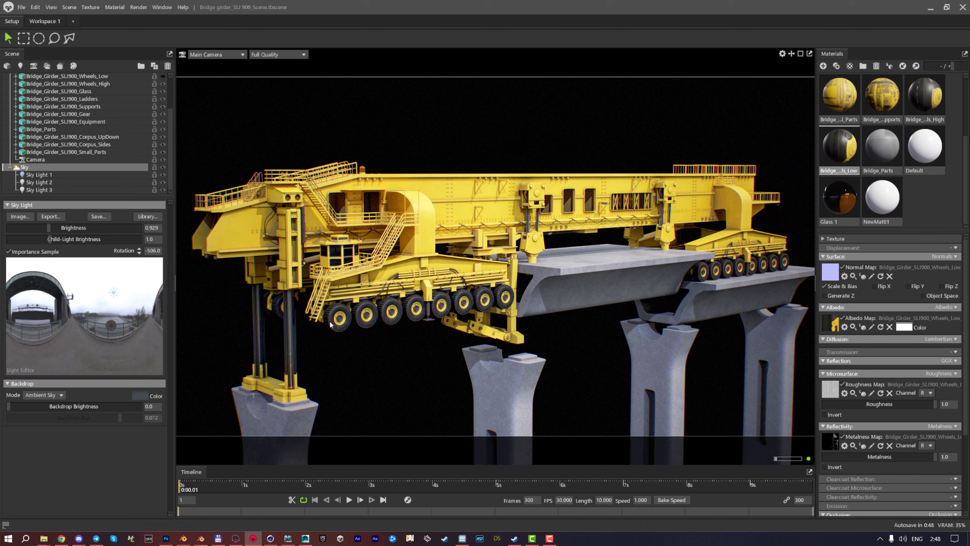
drag(32, 406, 43, 406)
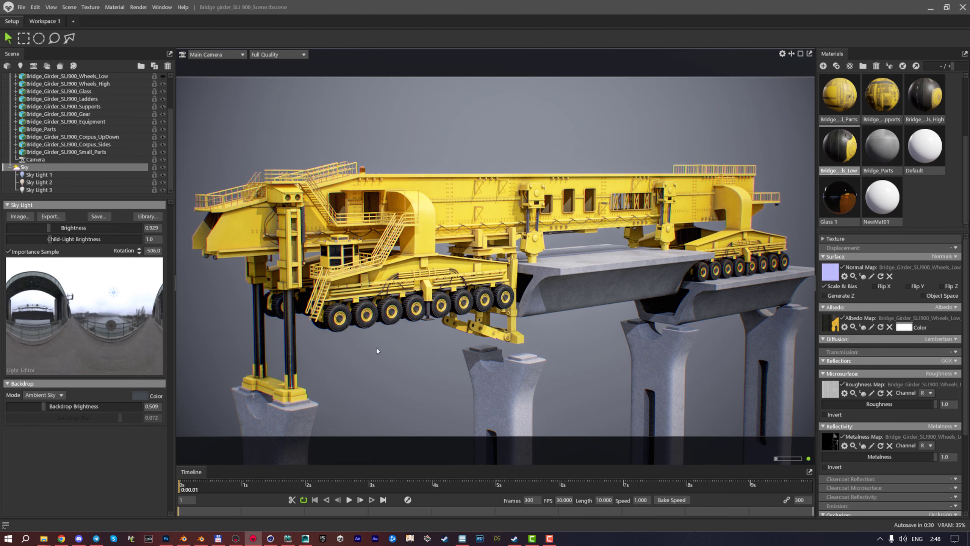
drag(438, 200, 446, 226)
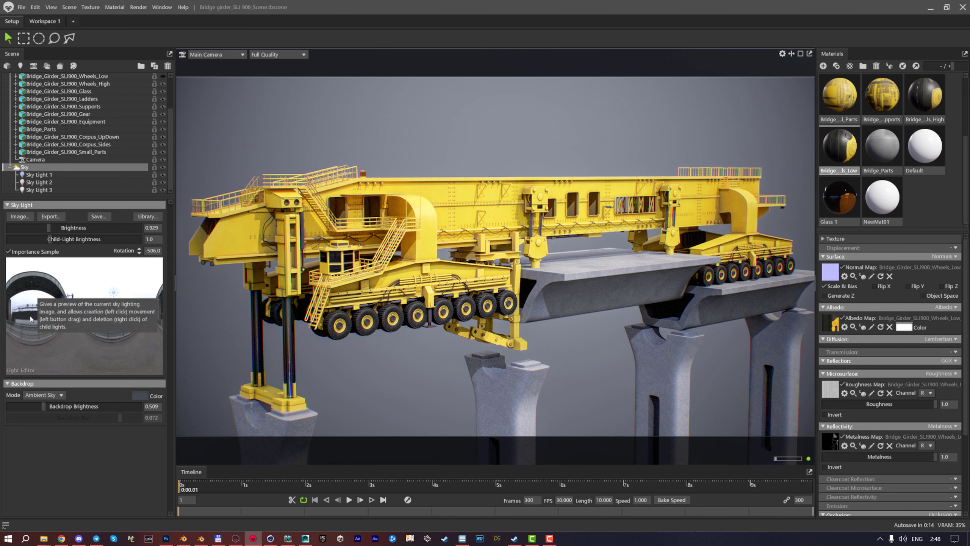
click(39, 297)
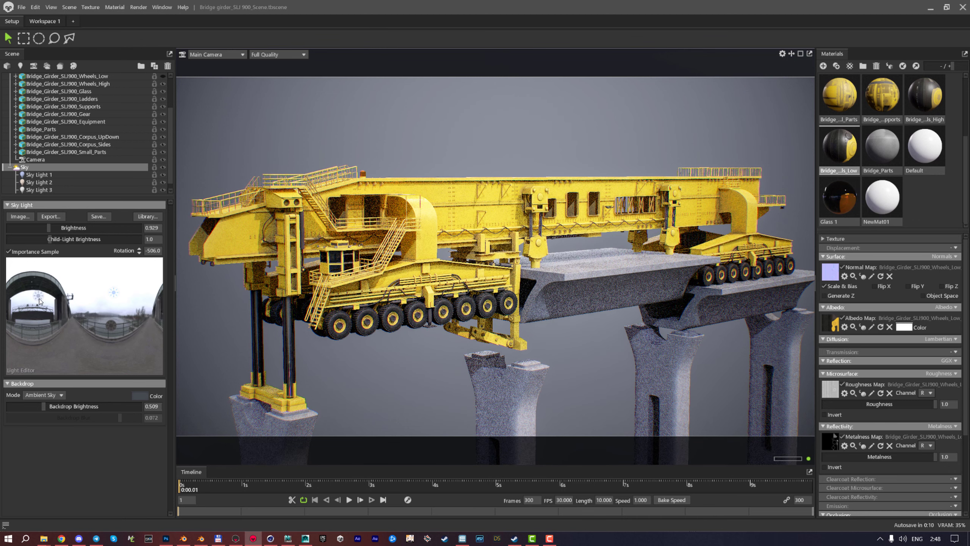
mouse_move(40, 301)
mouse_down()
mouse_move(37, 309)
mouse_move(51, 299)
mouse_move(36, 302)
mouse_move(39, 312)
mouse_move(35, 294)
mouse_move(43, 293)
mouse_move(32, 299)
mouse_up()
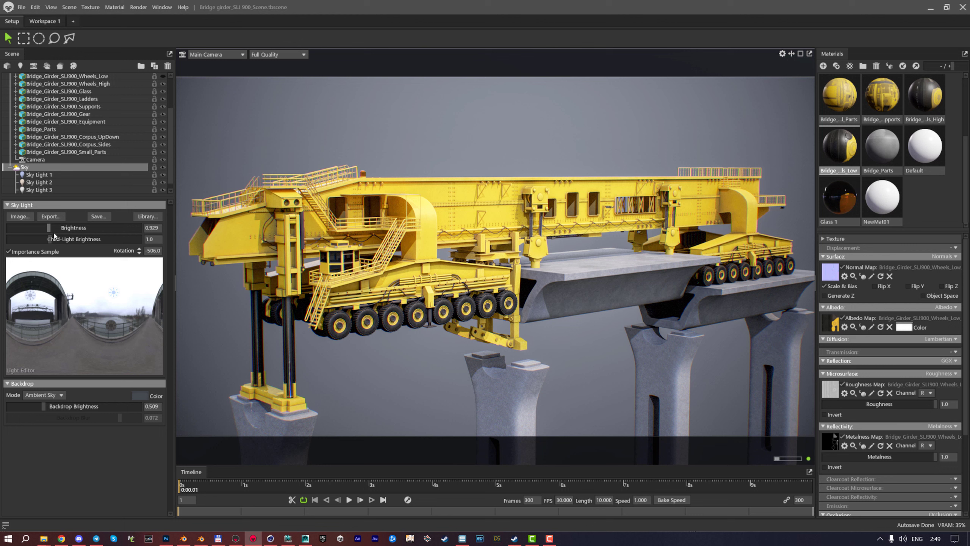
Raise Sky Light 3's brightness to 4.657 and lock Sky Lights 3, 2 and 1
click(38, 189)
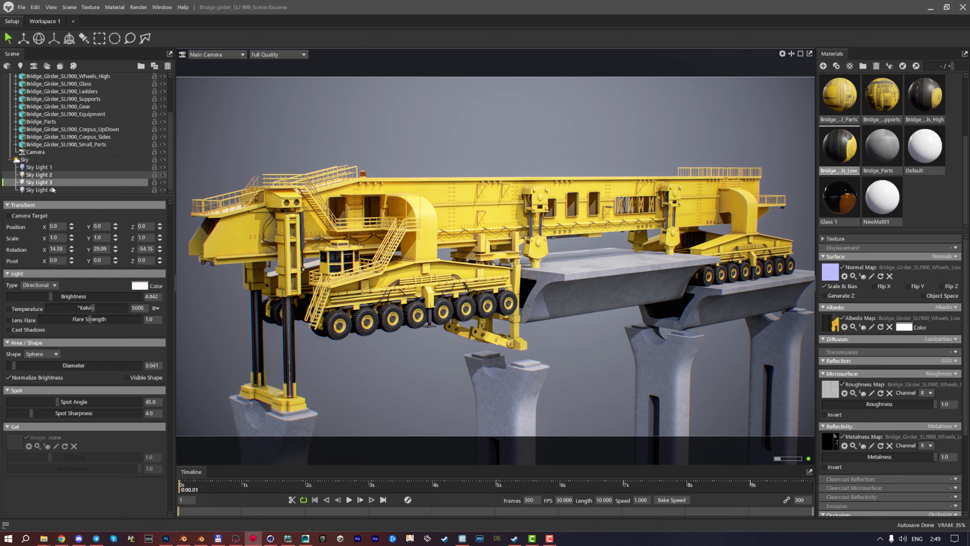
mouse_move(49, 297)
mouse_down()
mouse_move(60, 296)
mouse_move(49, 296)
mouse_up()
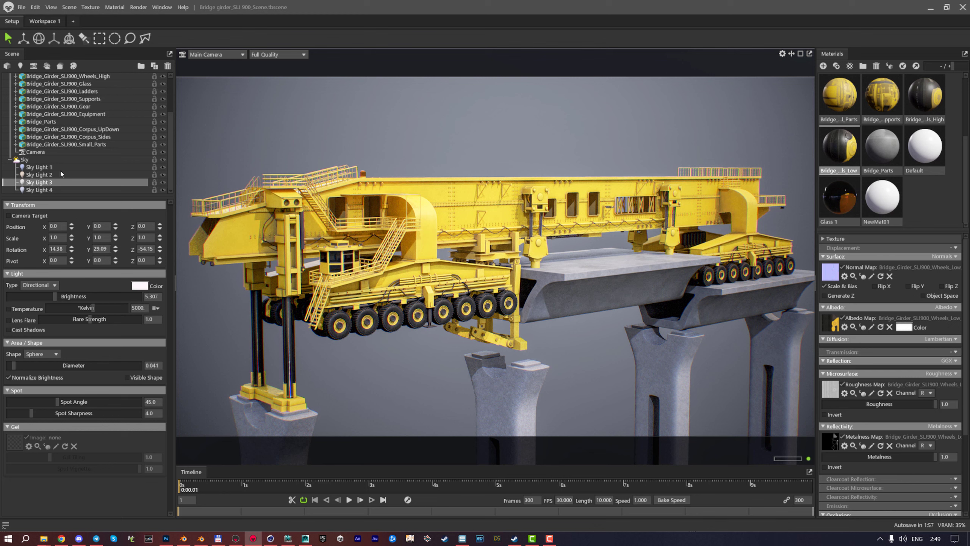
click(154, 182)
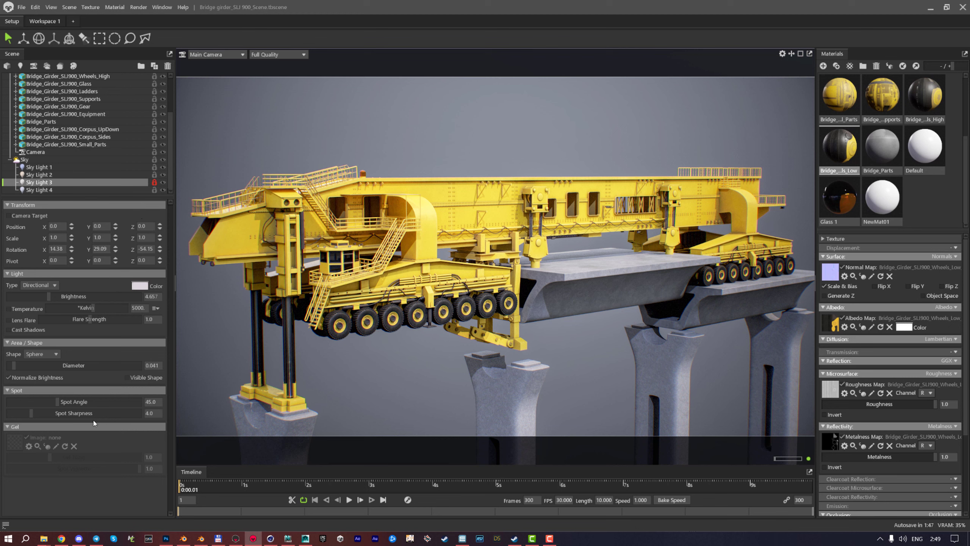
click(154, 175)
click(153, 167)
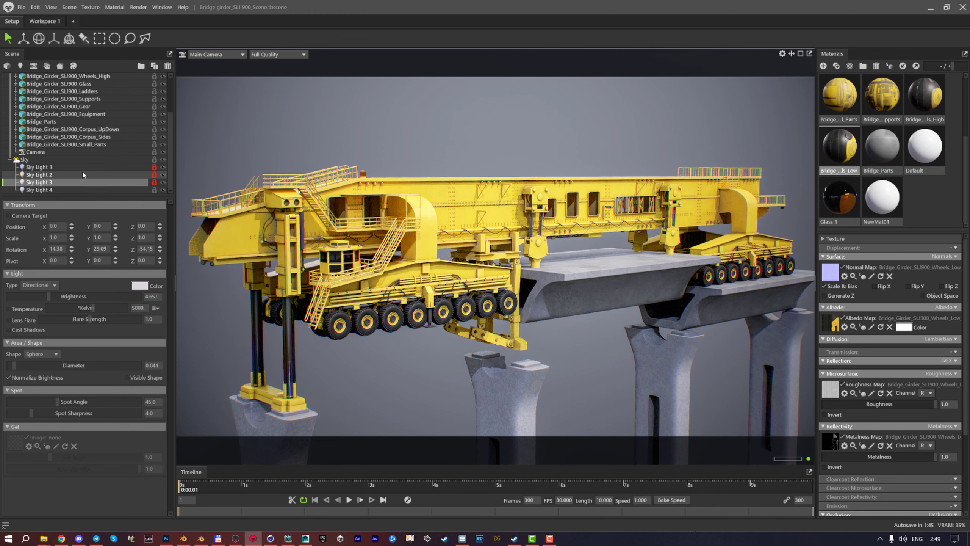
Try a brighter Sky Light 4, then undo to keep its original brightness
click(44, 190)
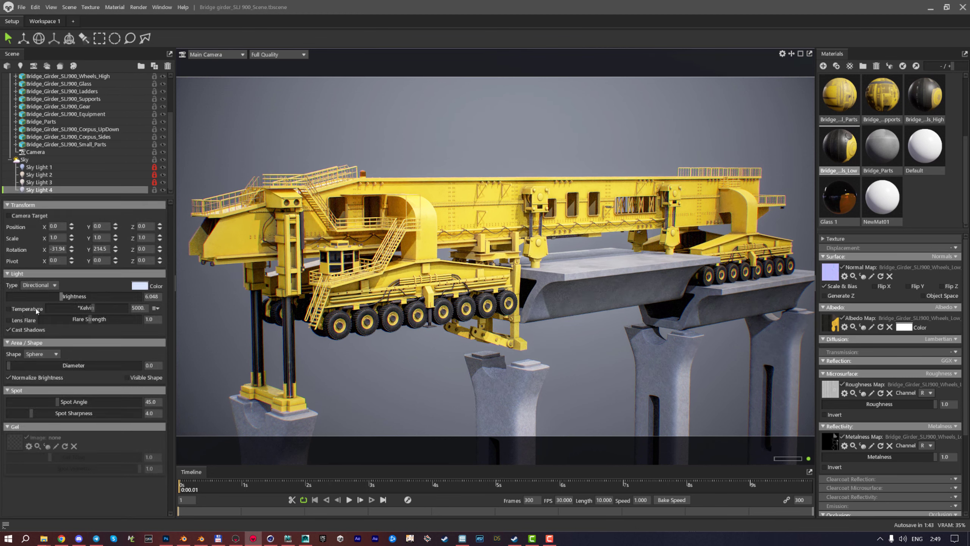
mouse_move(61, 295)
mouse_down()
mouse_move(75, 293)
mouse_move(59, 288)
mouse_up()
key(ctrl+z)
click(24, 160)
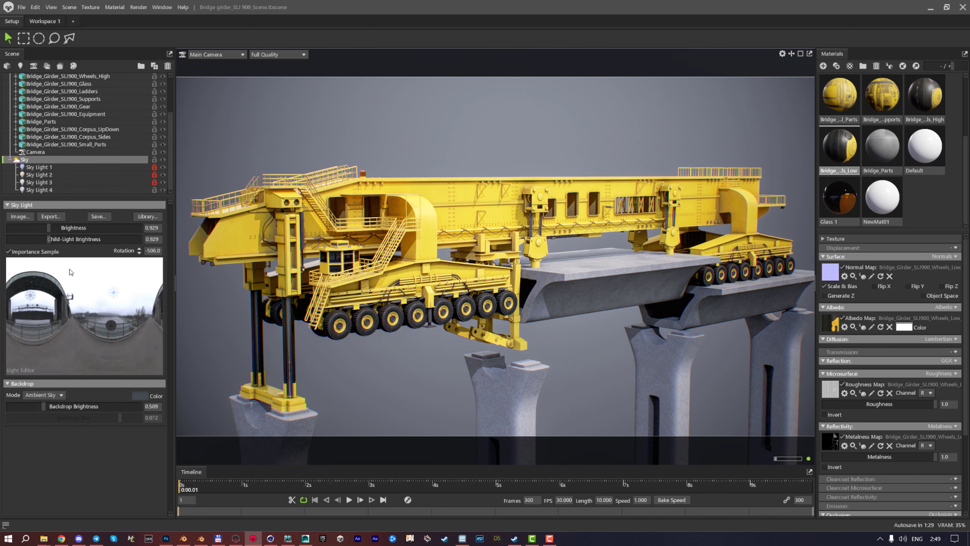
Add a fifth sky light and raise its brightness to 7.798
click(56, 268)
drag(56, 269, 52, 272)
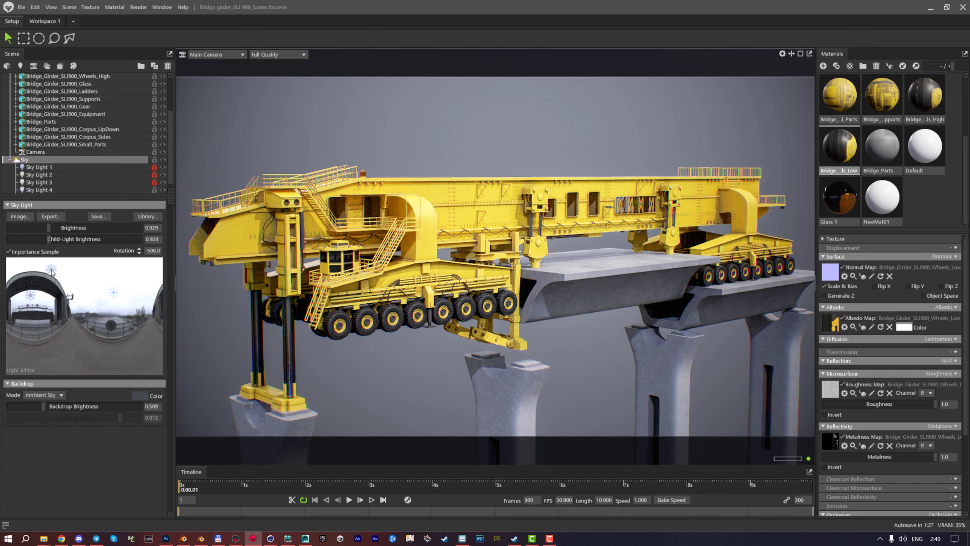
scroll(53, 175, down, 1)
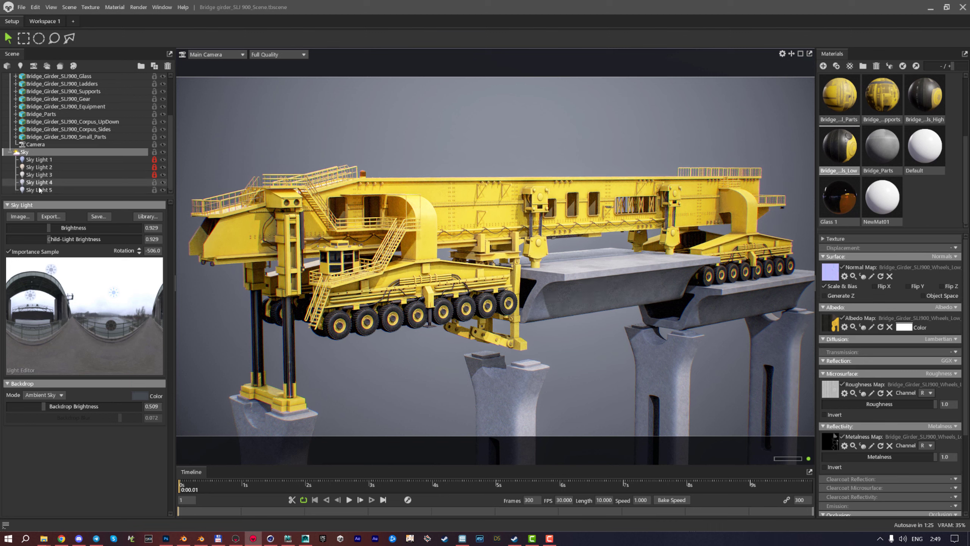
click(54, 189)
drag(67, 297, 77, 291)
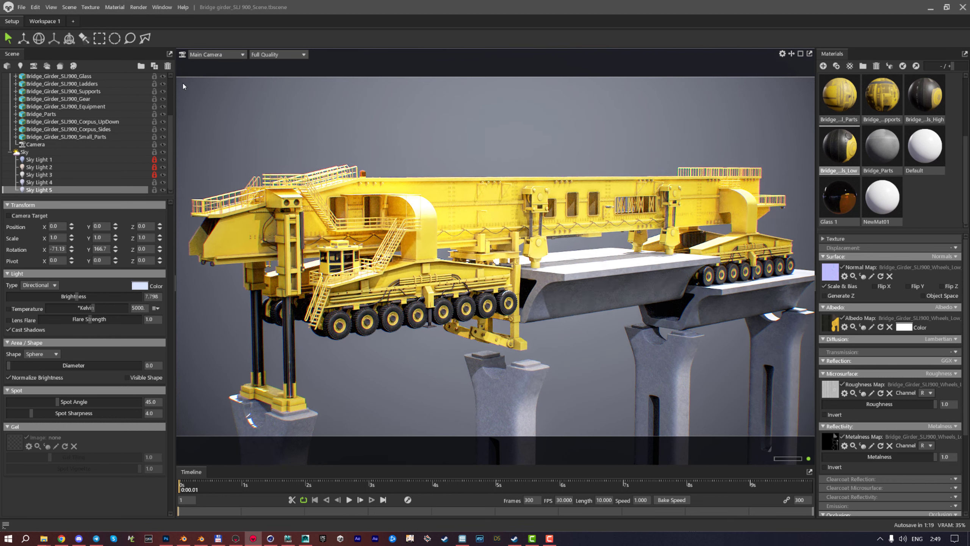
Rotate Sky Light 5 with the rotation gizmo to change its direction on the crane
key(r)
click(39, 38)
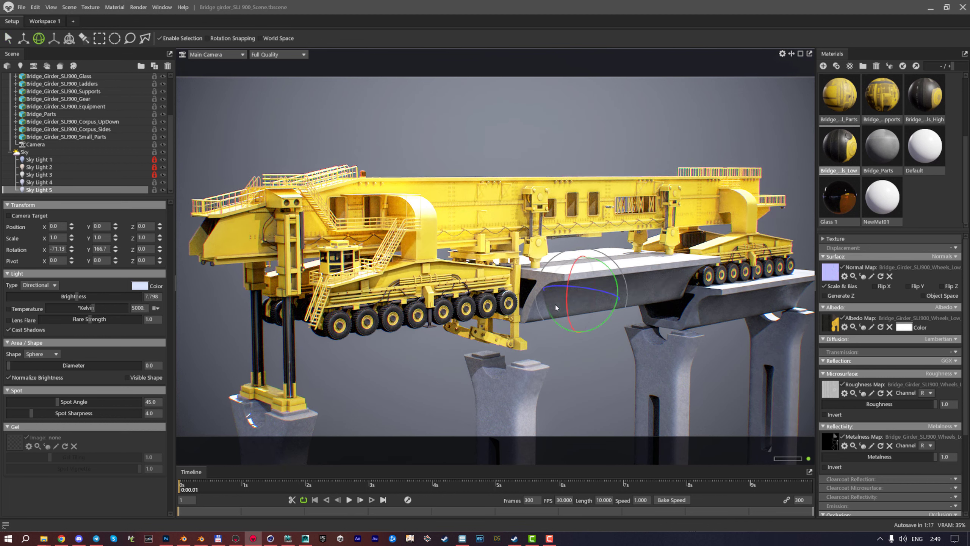
drag(581, 256, 549, 273)
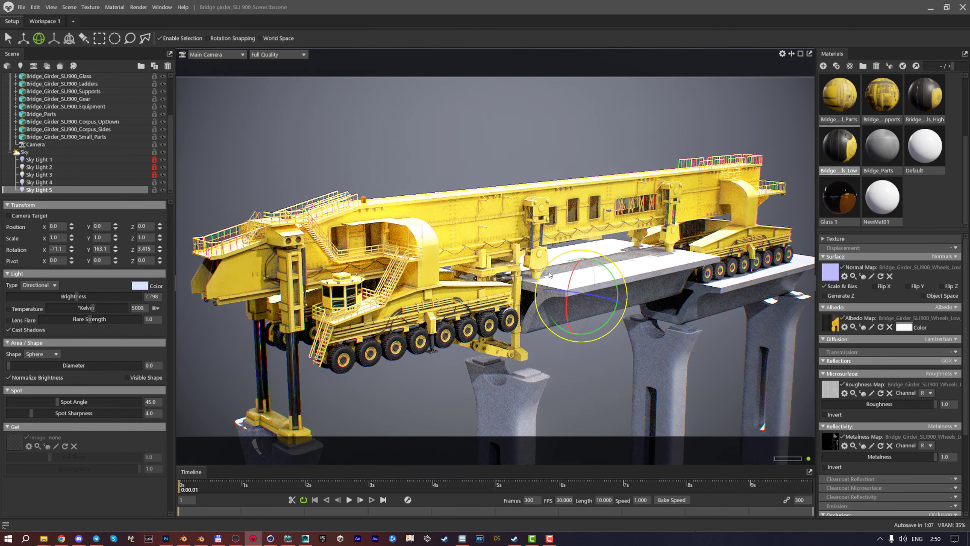
drag(594, 293, 582, 258)
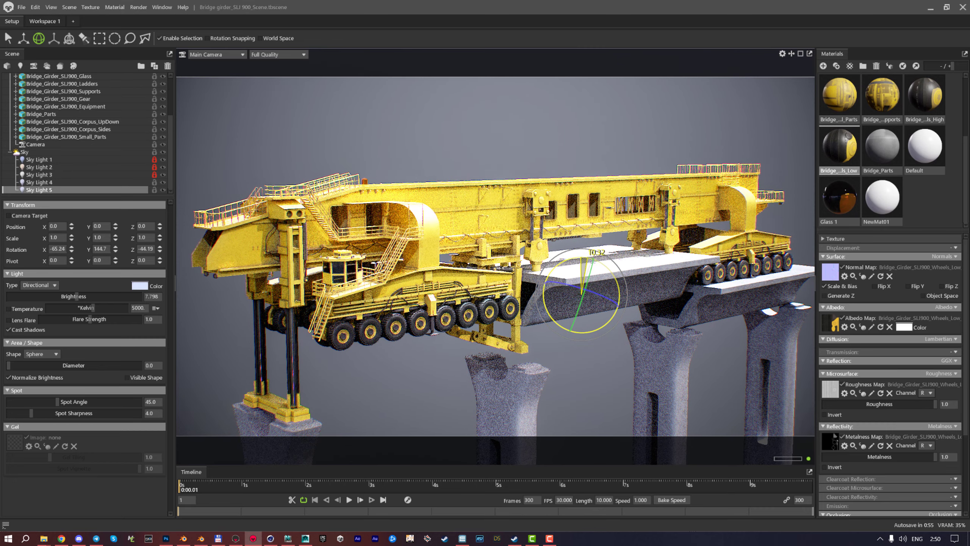
drag(583, 258, 571, 260)
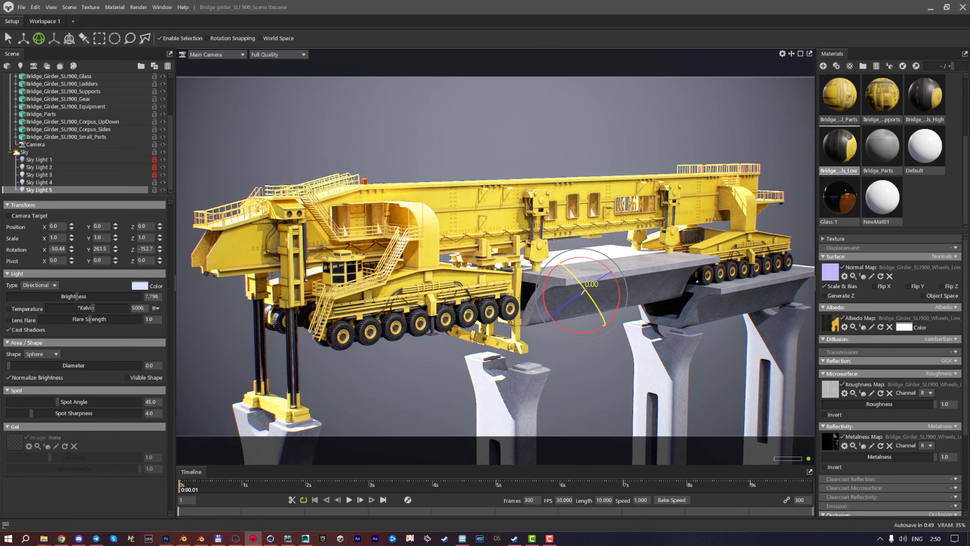
drag(584, 292, 584, 291)
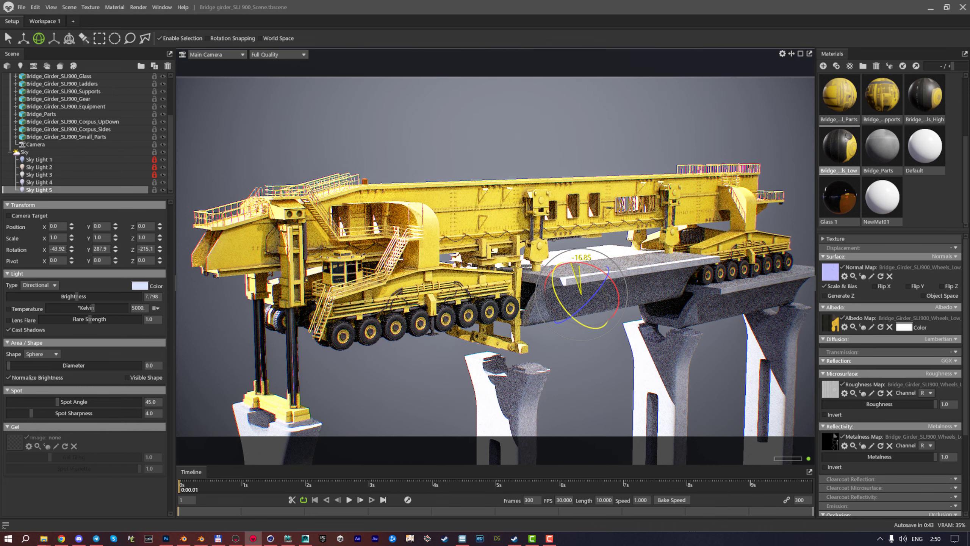
drag(581, 292, 582, 293)
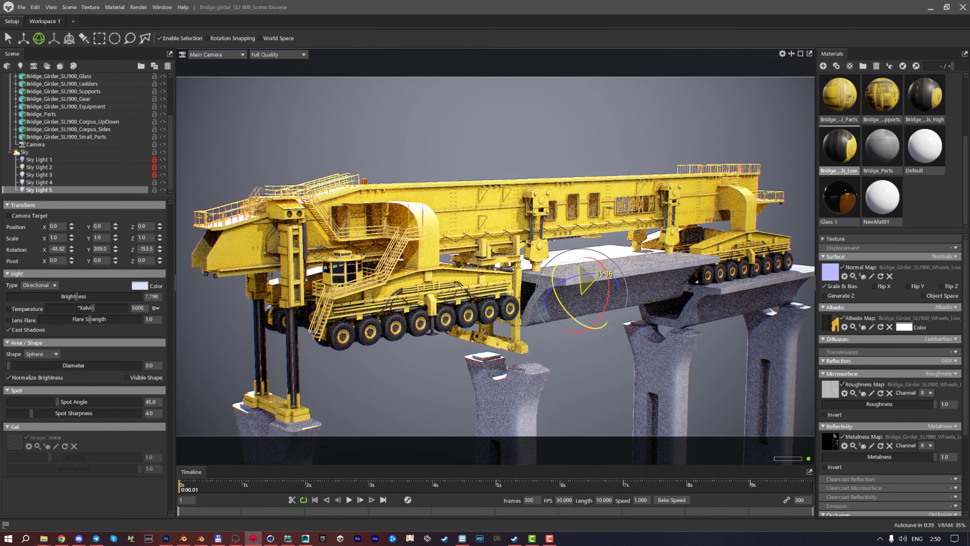
Swing Sky Light 5 round so the deck and piers are brightly lit
click(128, 377)
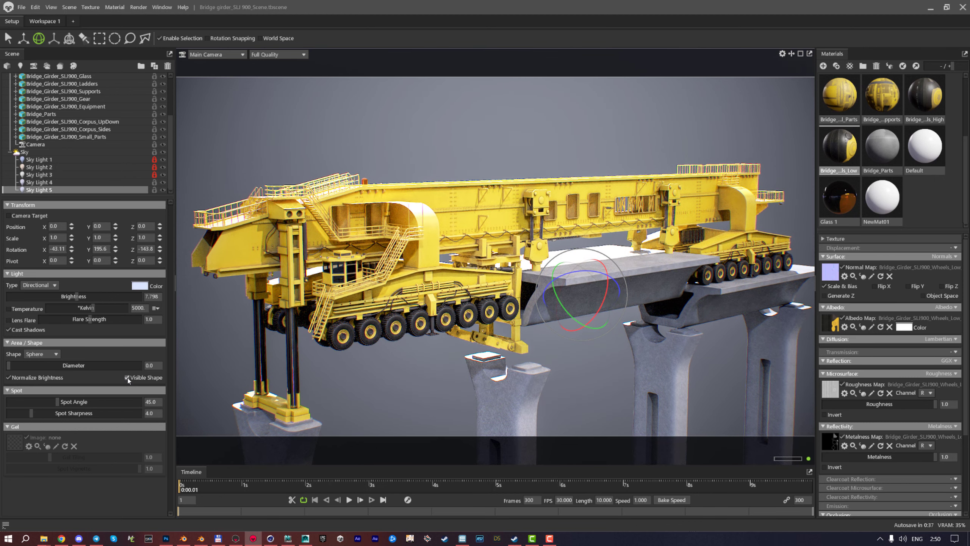
click(127, 377)
drag(582, 293, 581, 294)
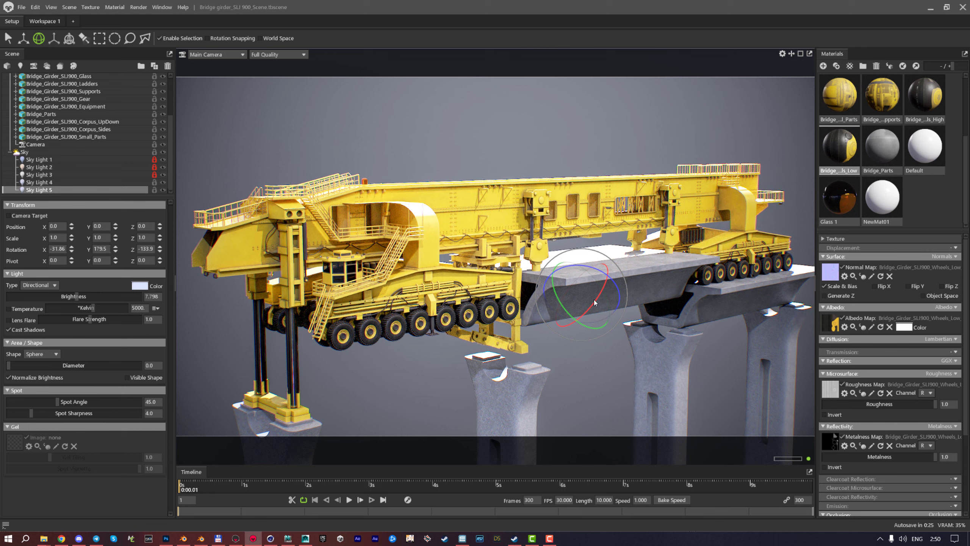
drag(582, 294, 582, 293)
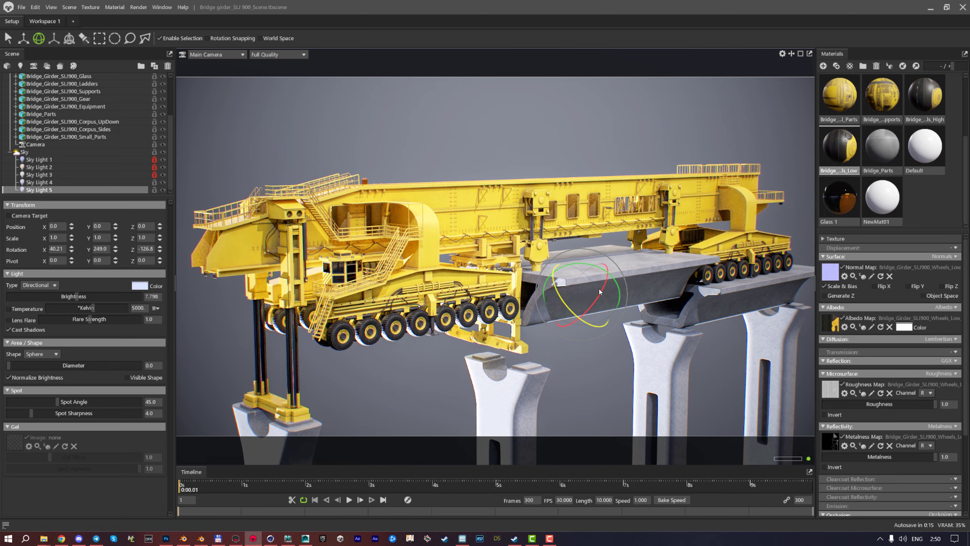
drag(603, 291, 589, 300)
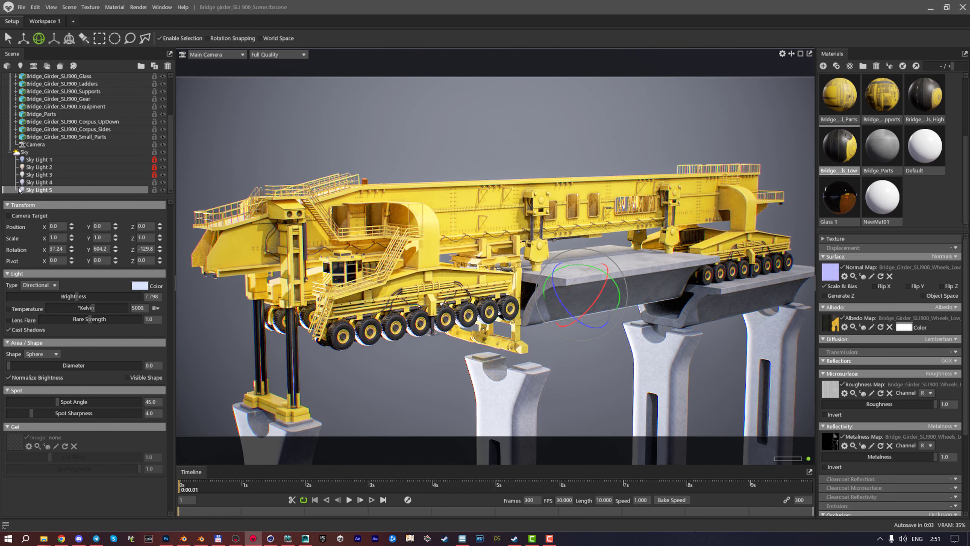
click(24, 152)
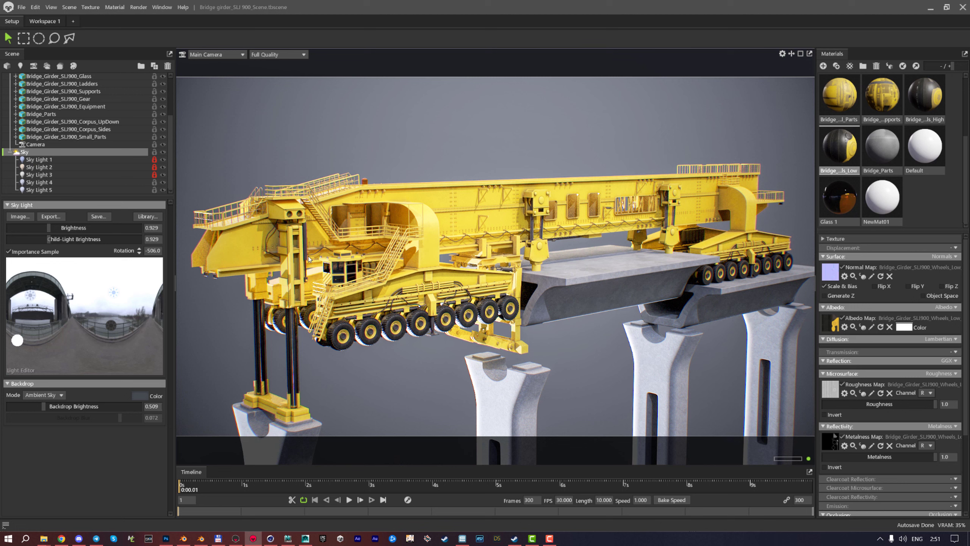
Re-aim Sky Light 5 to rotation about 9.1, 546.7, -275.3, lighting the deck top
click(36, 189)
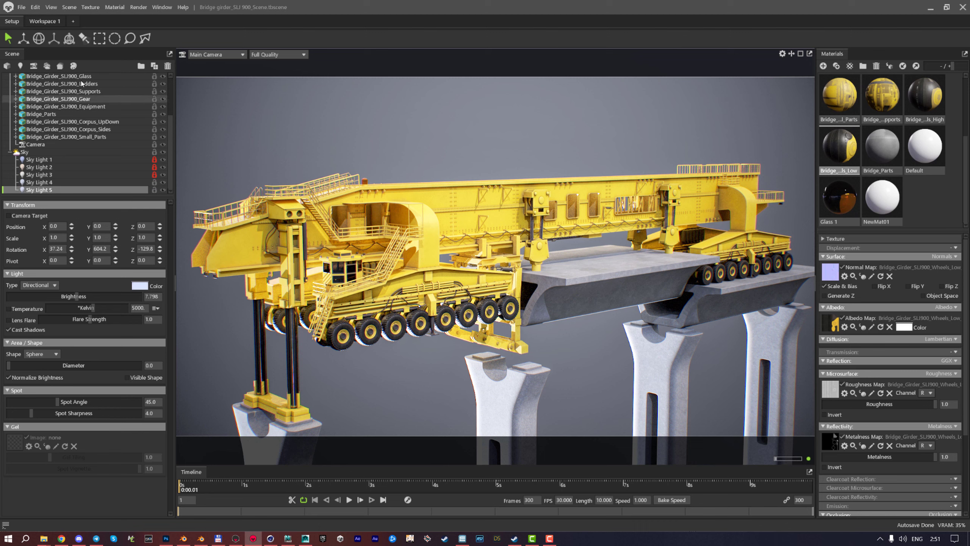
click(39, 38)
drag(592, 307, 597, 261)
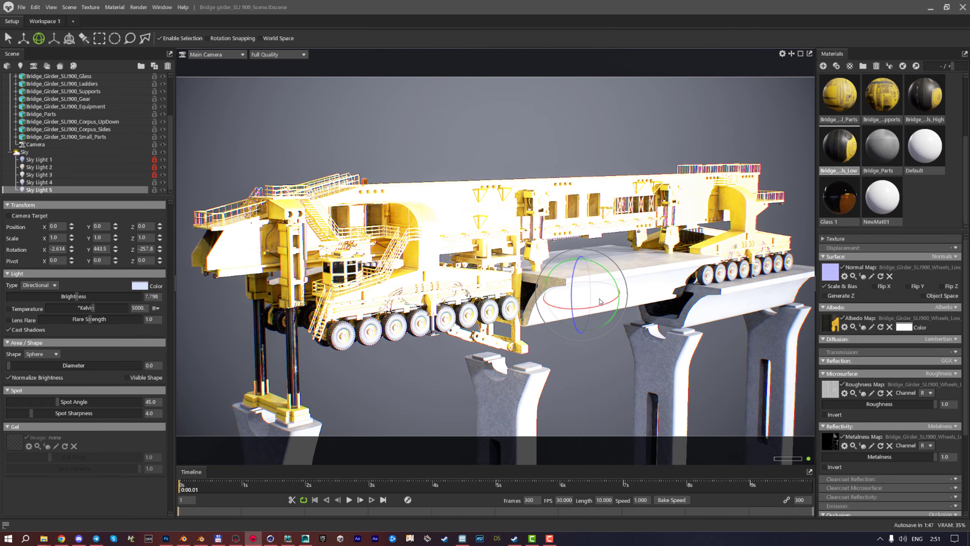
drag(616, 298, 560, 299)
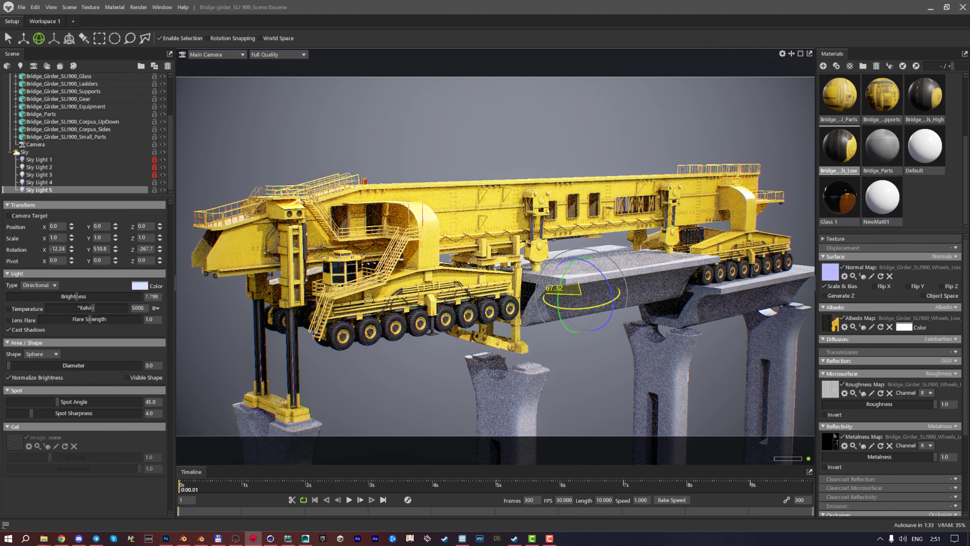
drag(560, 299, 580, 258)
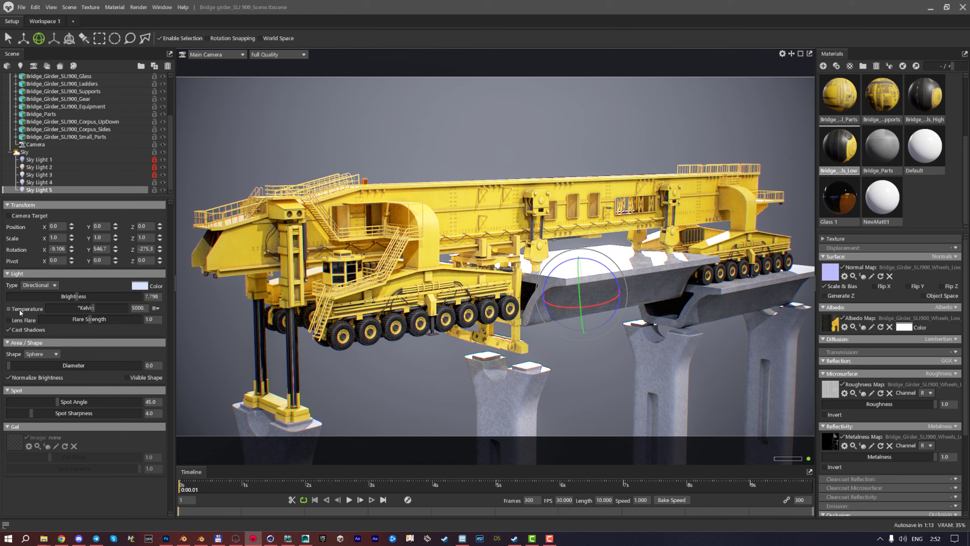
Warm Sky Light 5 to 2939 K and set the backdrop brightness to 0
click(19, 310)
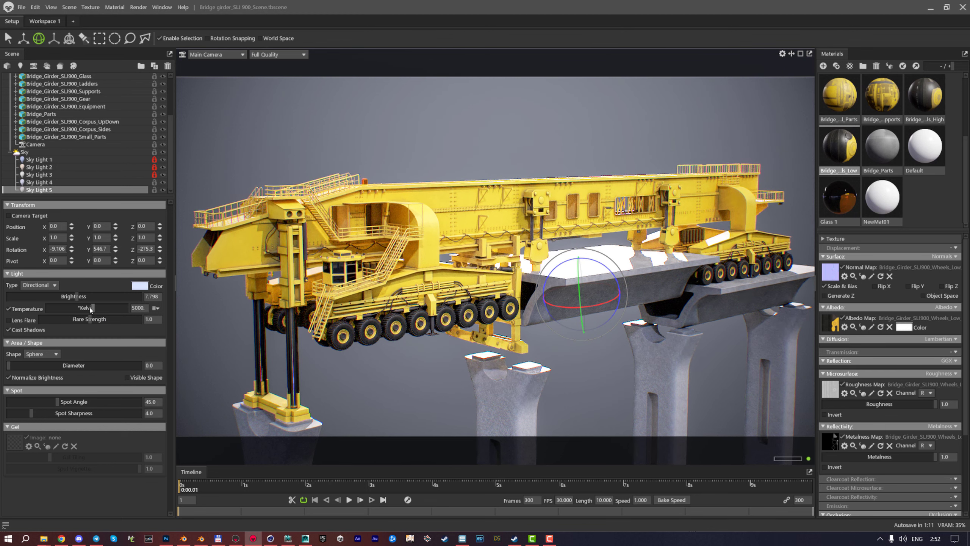
drag(91, 309, 76, 309)
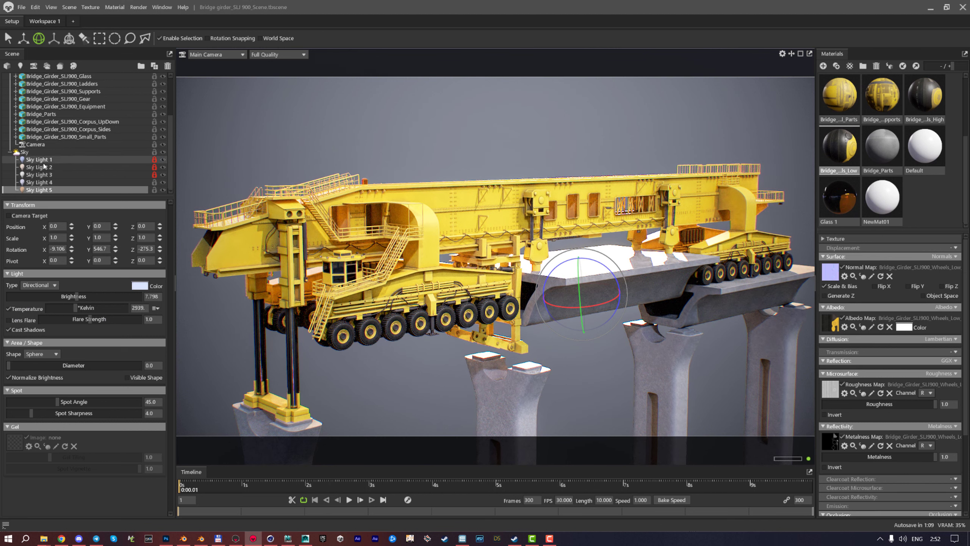
click(25, 152)
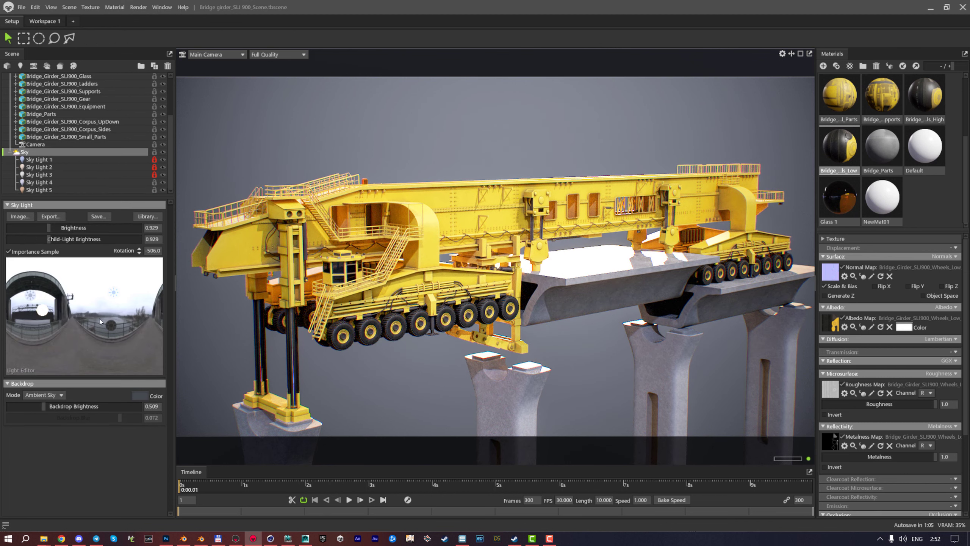
drag(50, 405, 2, 409)
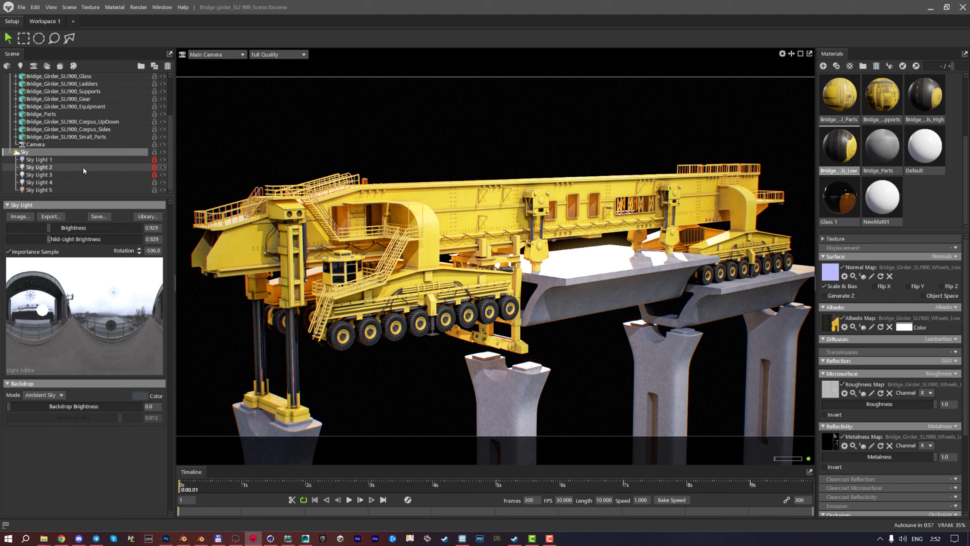
Tilt Sky Light 5 to a new angle, toggling it off and on to compare
click(163, 190)
click(163, 190)
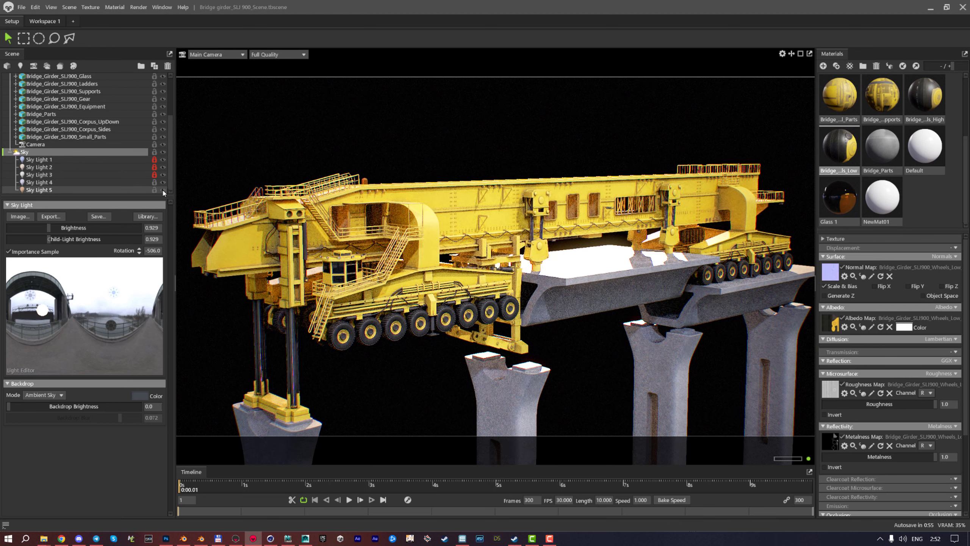
click(91, 190)
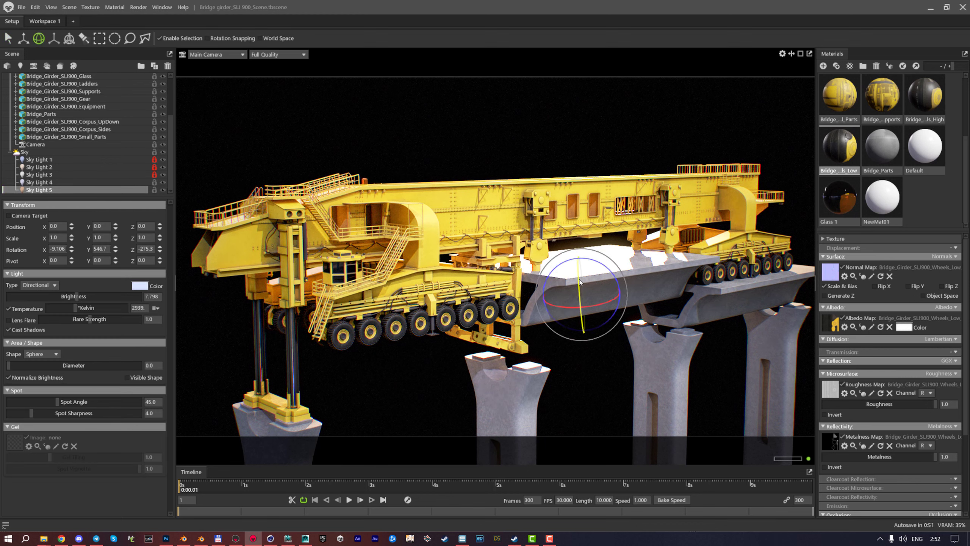
mouse_move(581, 268)
mouse_down()
mouse_move(594, 271)
mouse_move(589, 254)
mouse_up()
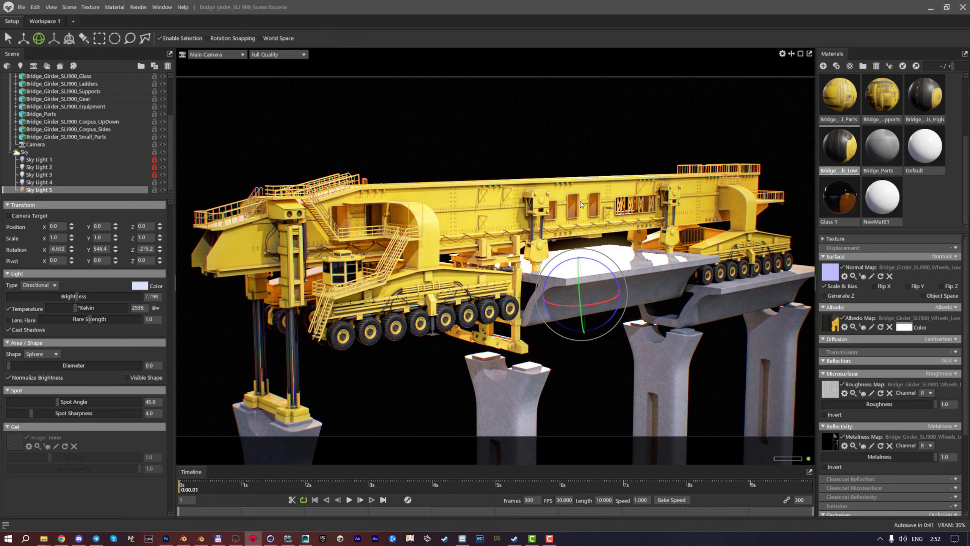
drag(584, 203, 715, 173)
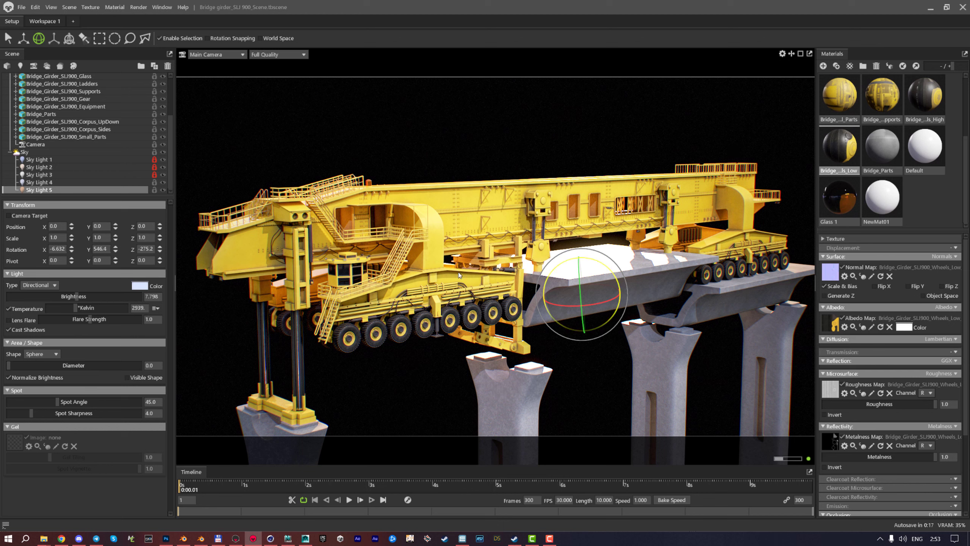
click(162, 190)
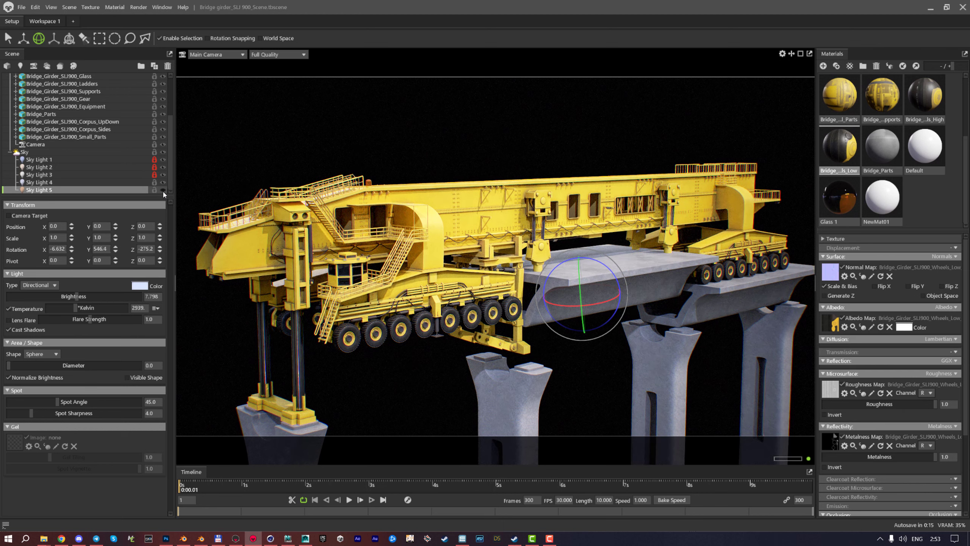
click(161, 190)
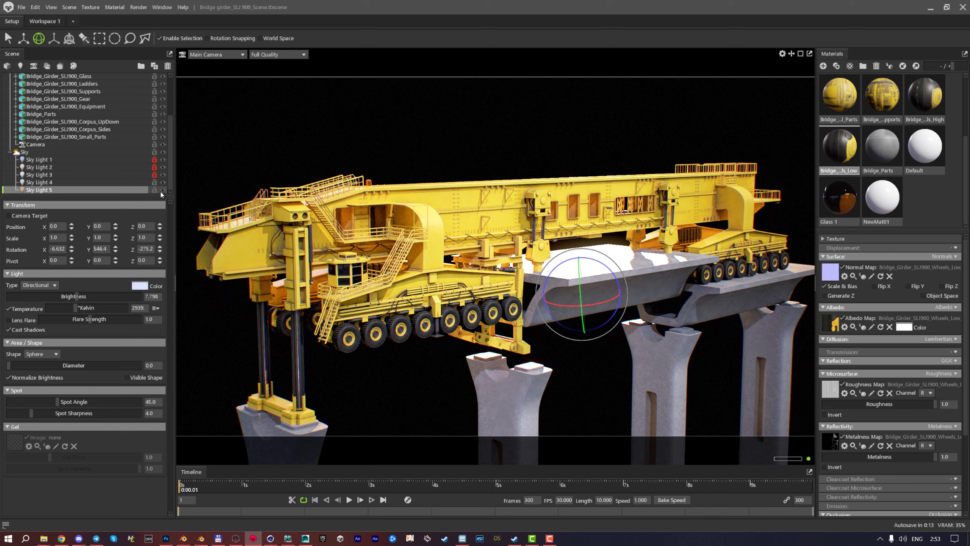
click(162, 190)
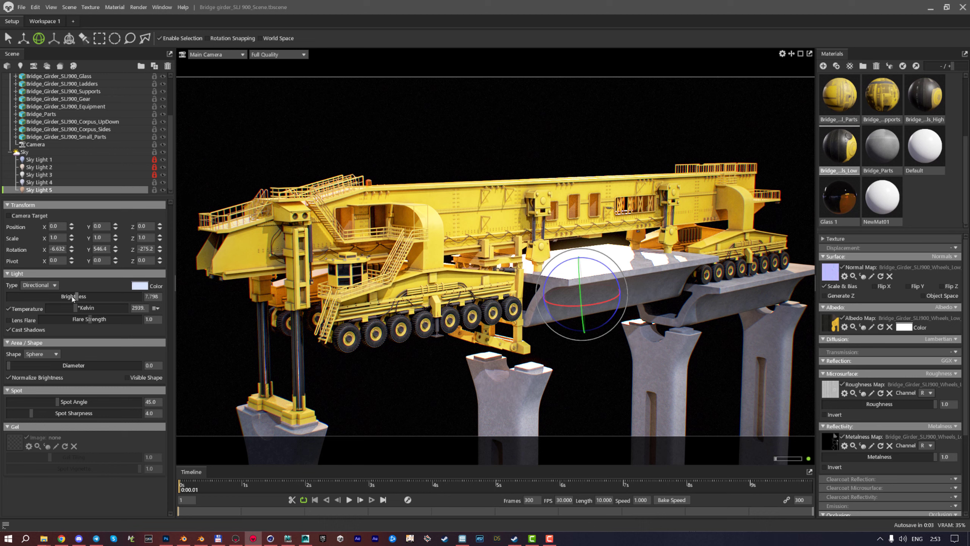
Set Sky Light 5's brightness to 6.823
mouse_move(76, 296)
mouse_down()
mouse_move(48, 286)
mouse_move(71, 285)
mouse_up()
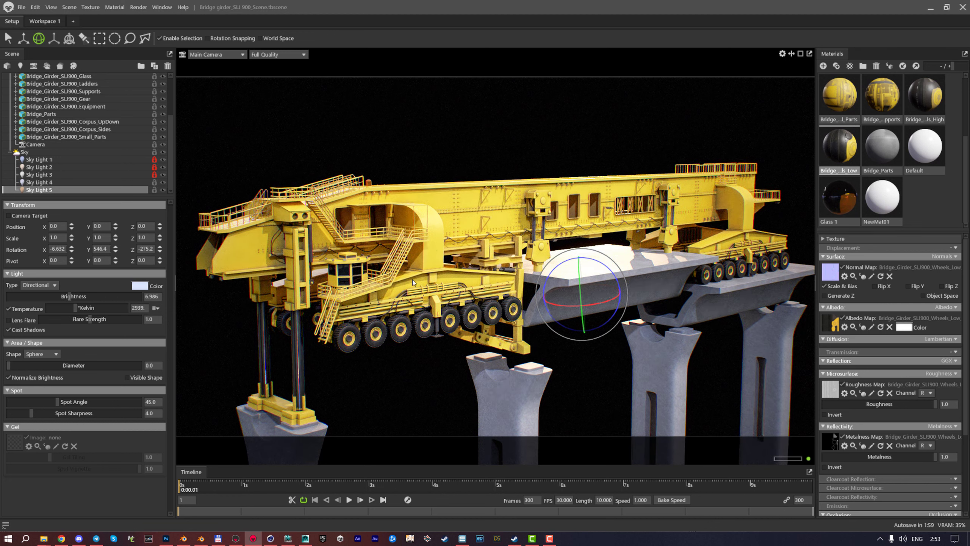
drag(70, 298, 72, 298)
drag(71, 298, 67, 296)
With Sky selected, toggle Sky Light 5 off and on to compare, then rotate the sky to -514
click(62, 152)
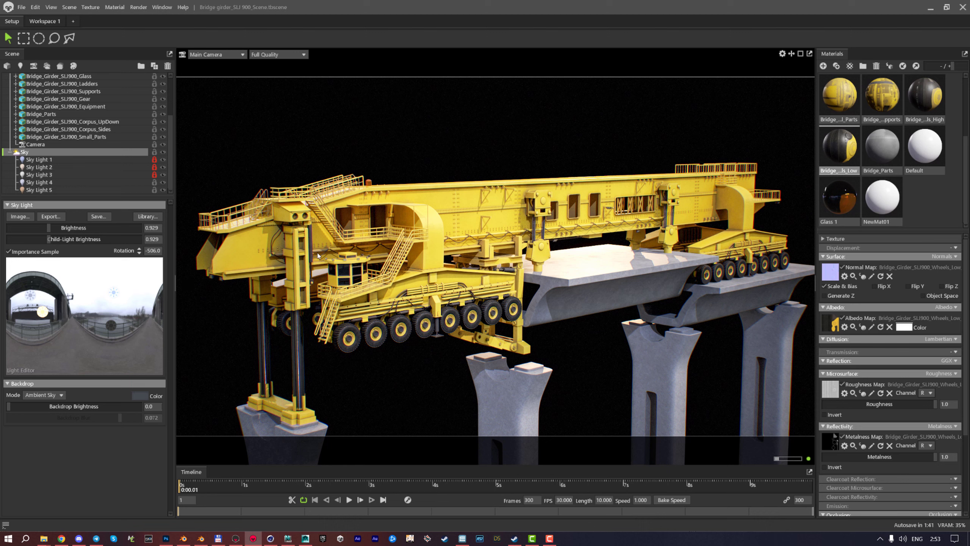
click(163, 190)
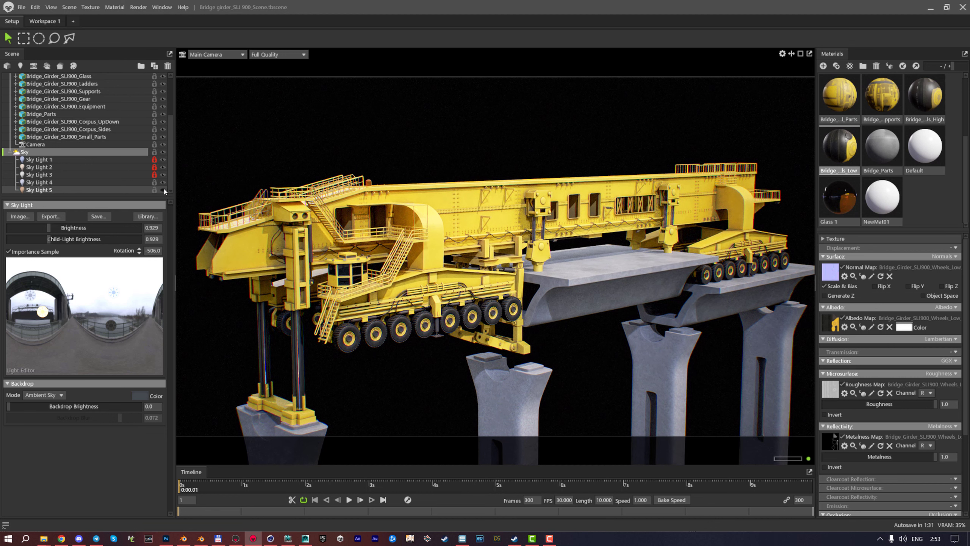
click(163, 191)
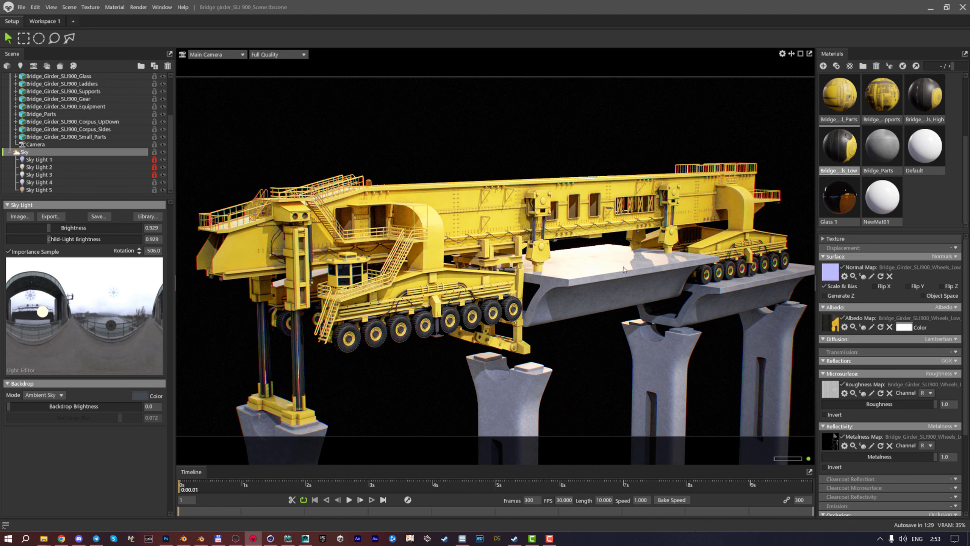
click(163, 190)
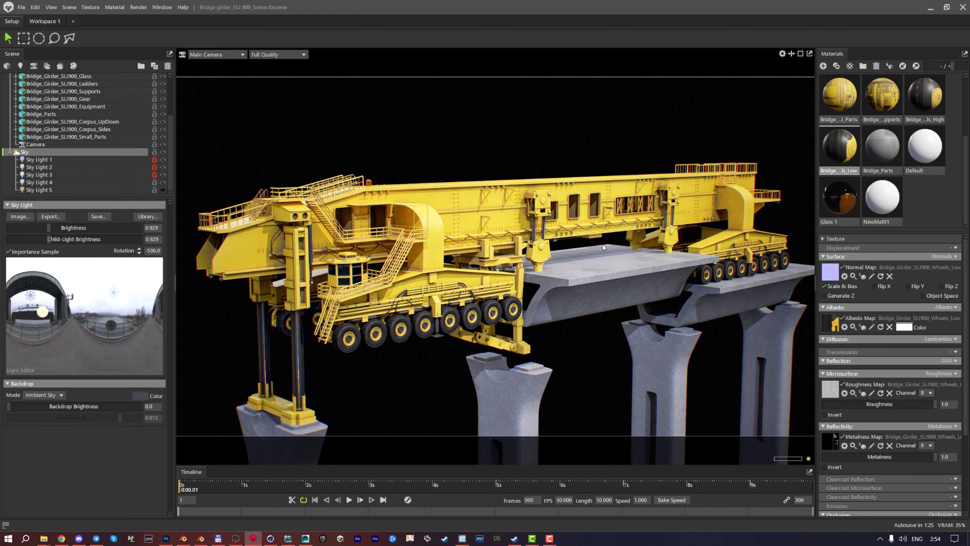
click(163, 190)
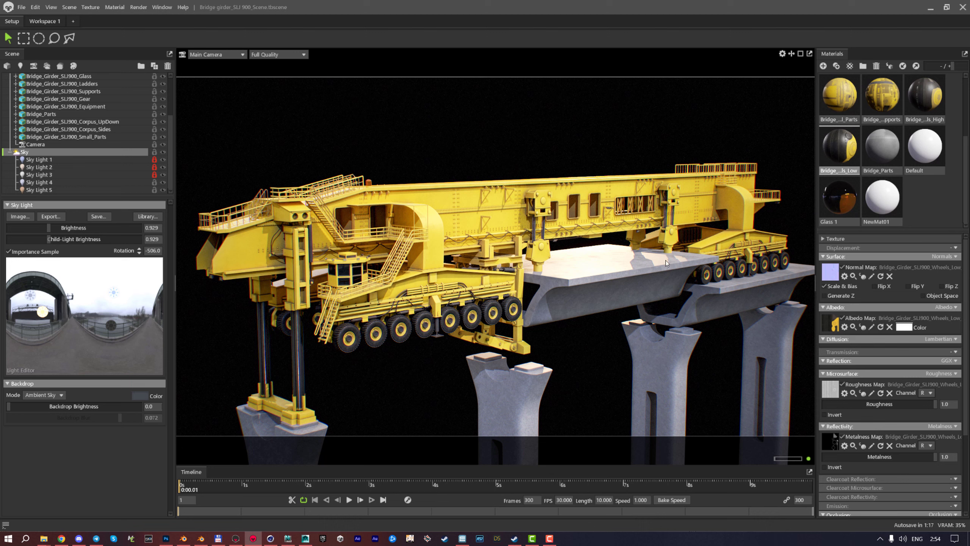
mouse_move(636, 286)
shift+right_down()
mouse_move(617, 280)
mouse_move(628, 287)
shift+right_up()
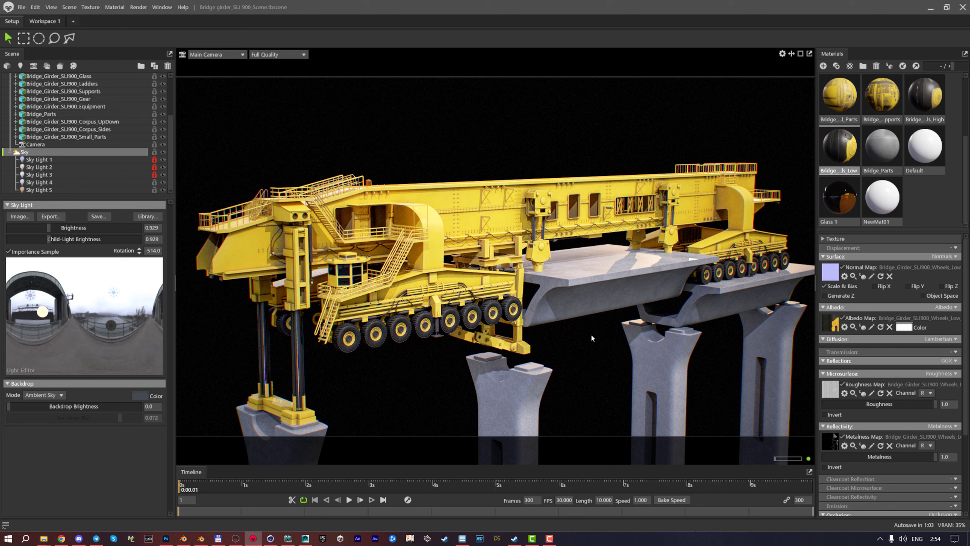
Zoom and pan the render, then select a crane mesh to show its Transform, Mesh and Subdivision properties
scroll(554, 345, up, 5)
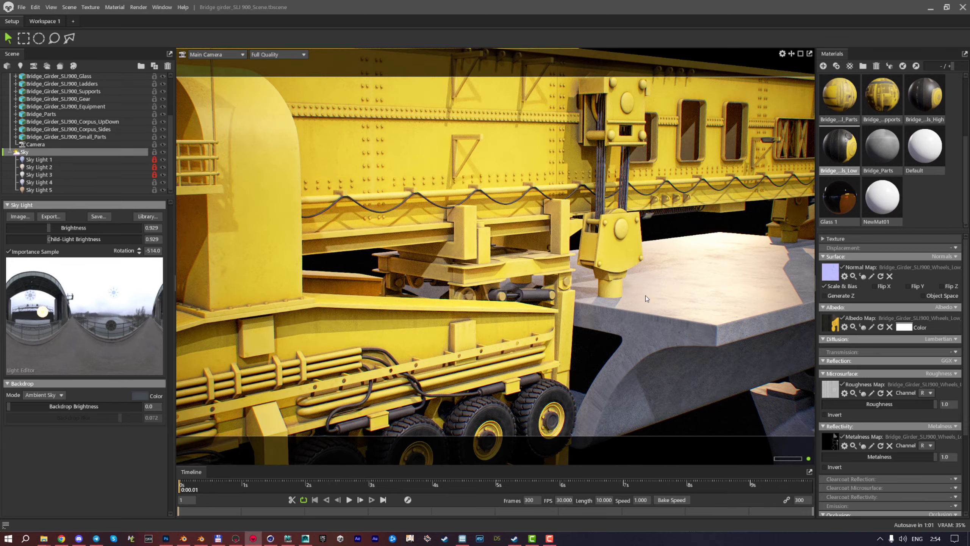
scroll(646, 297, up, 6)
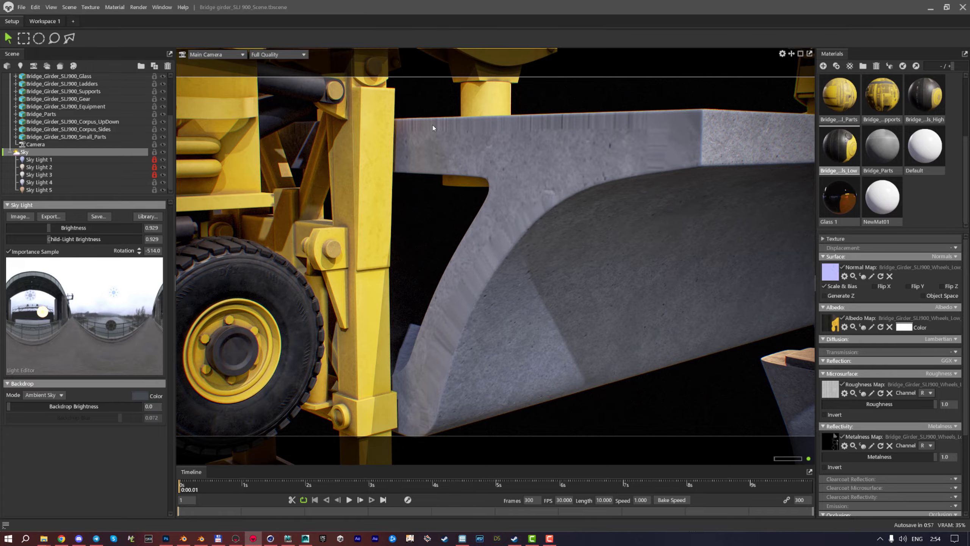
scroll(589, 232, down, 10)
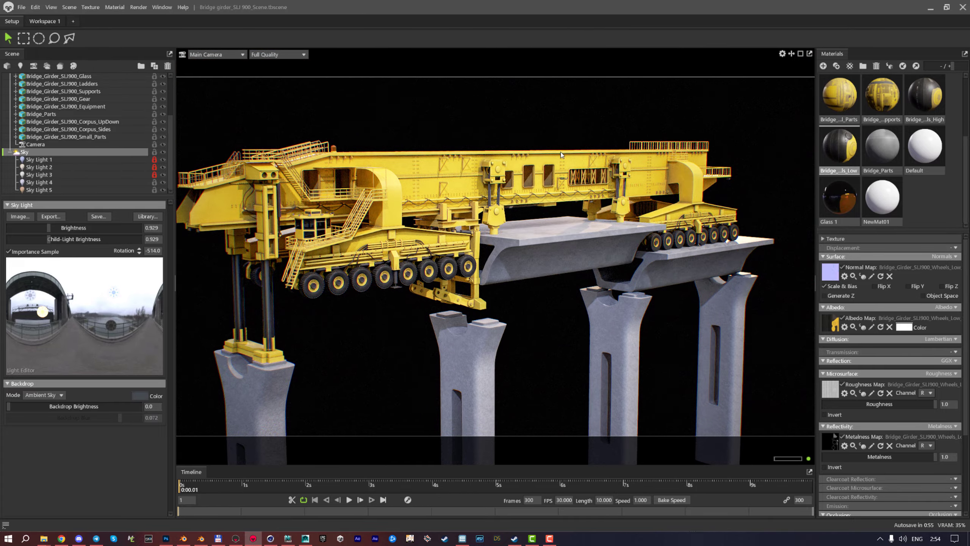
middle_drag(561, 154, 585, 173)
scroll(591, 184, up, 2)
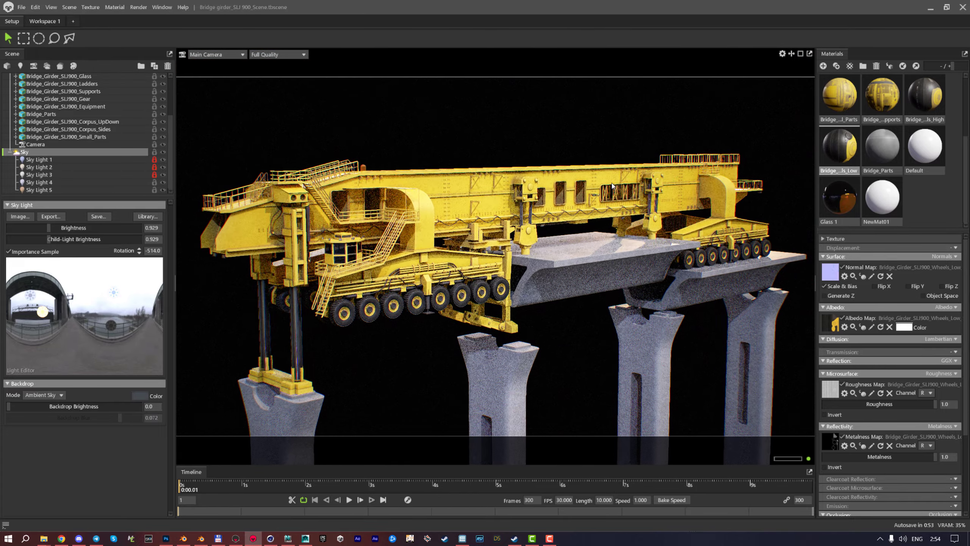
scroll(664, 278, up, 1)
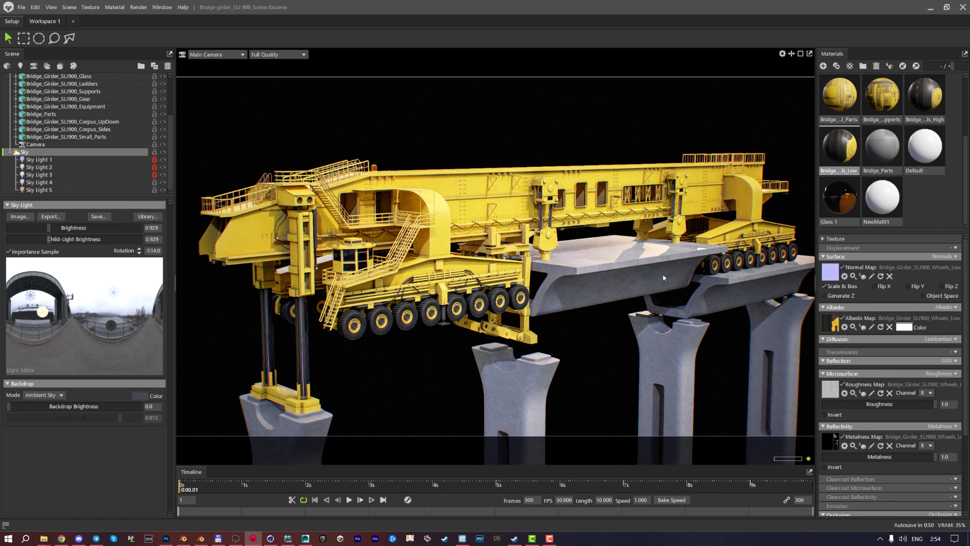
click(649, 284)
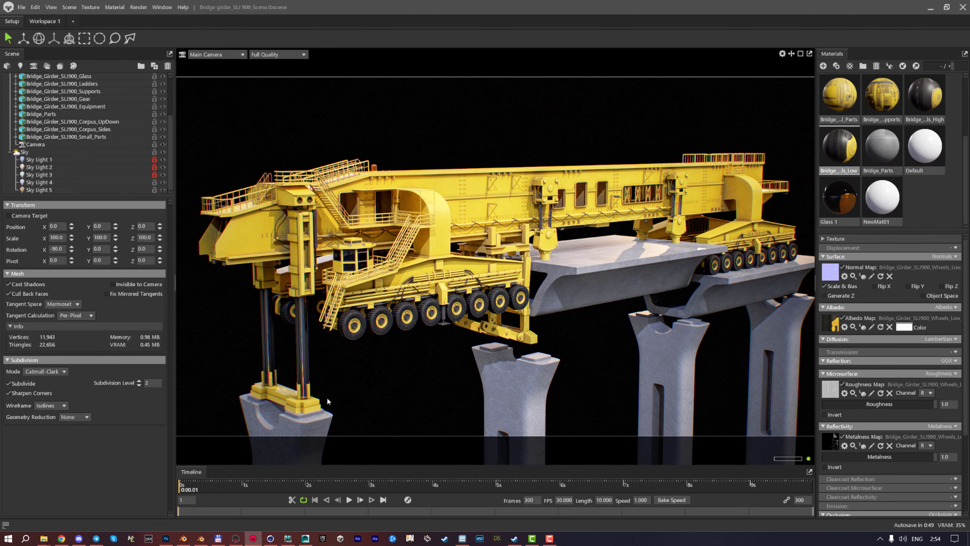
Switch to Blender and view the girder from the front, then from an angle
mouse_move(184, 540)
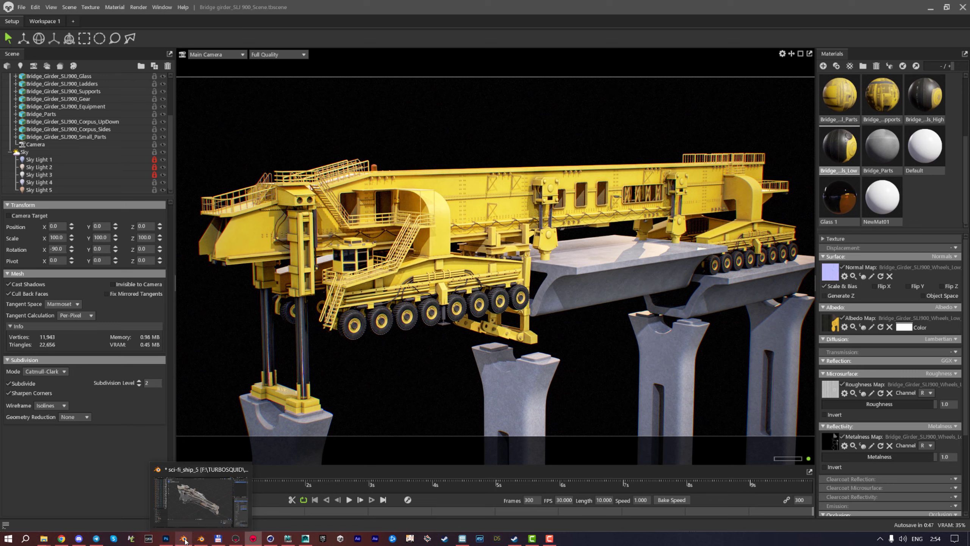
click(184, 539)
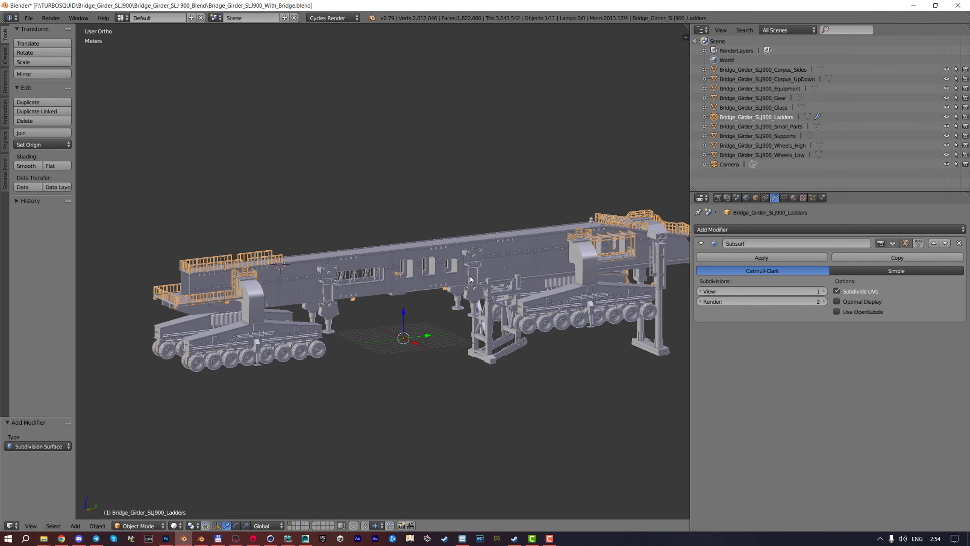
key(KP_1)
middle_drag(473, 282, 383, 259)
scroll(383, 259, up, 2)
scroll(383, 259, down, 4)
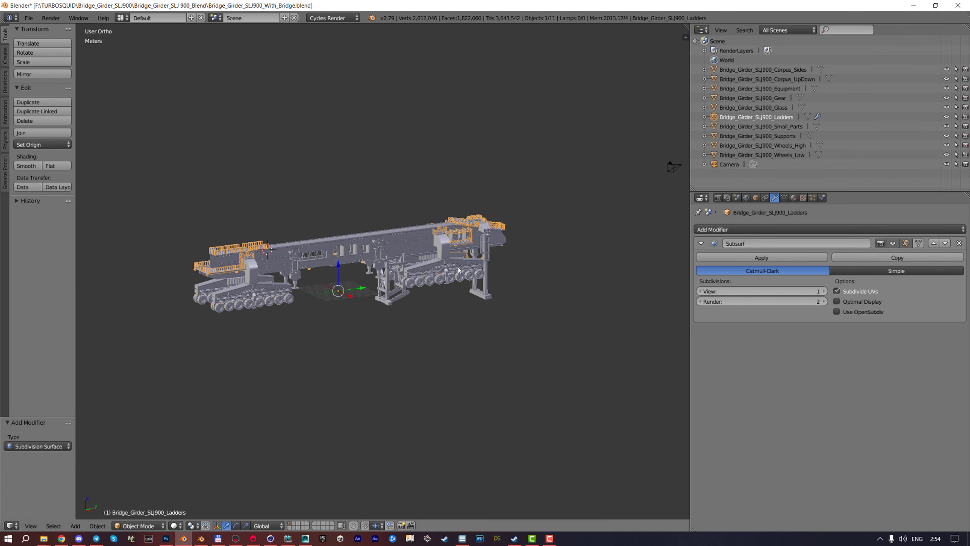
Open Bridge_Girder_SLJ900_With_Bridge.blend from the Bridge_Girder_SLJ 900_Blend folder
click(43, 538)
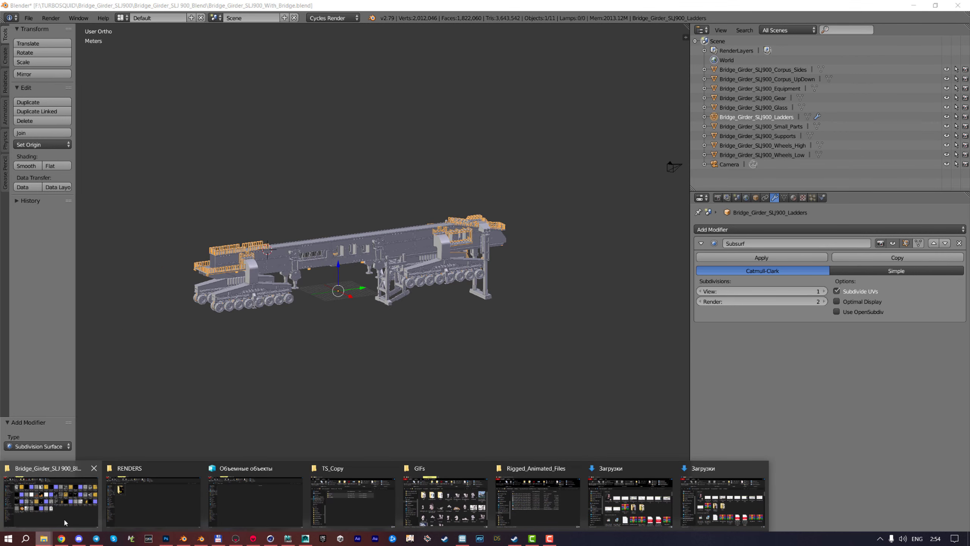
click(54, 493)
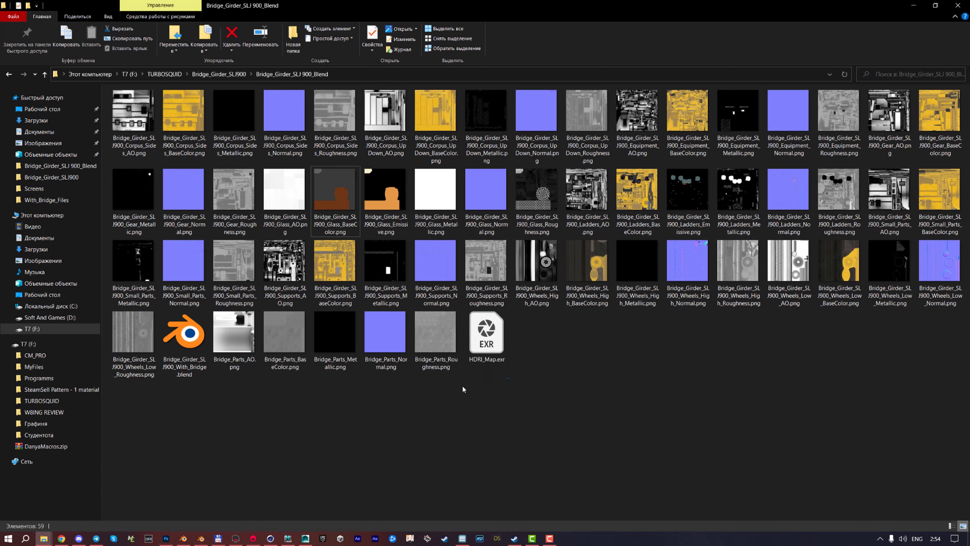
double_click(188, 343)
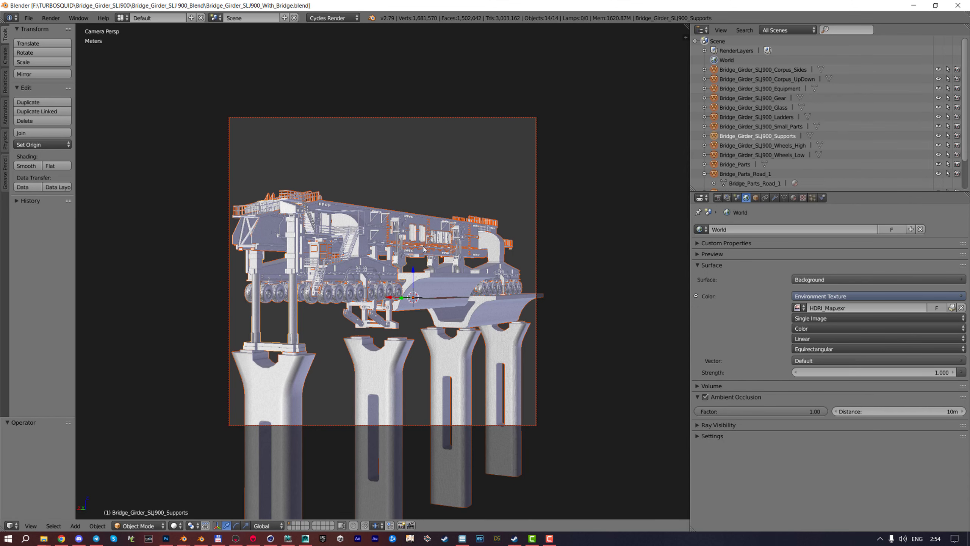
From a right-side view, select Bridge_Parts_Road_2 and orbit to an angled view of it
key(KP_3)
scroll(420, 229, down, 4)
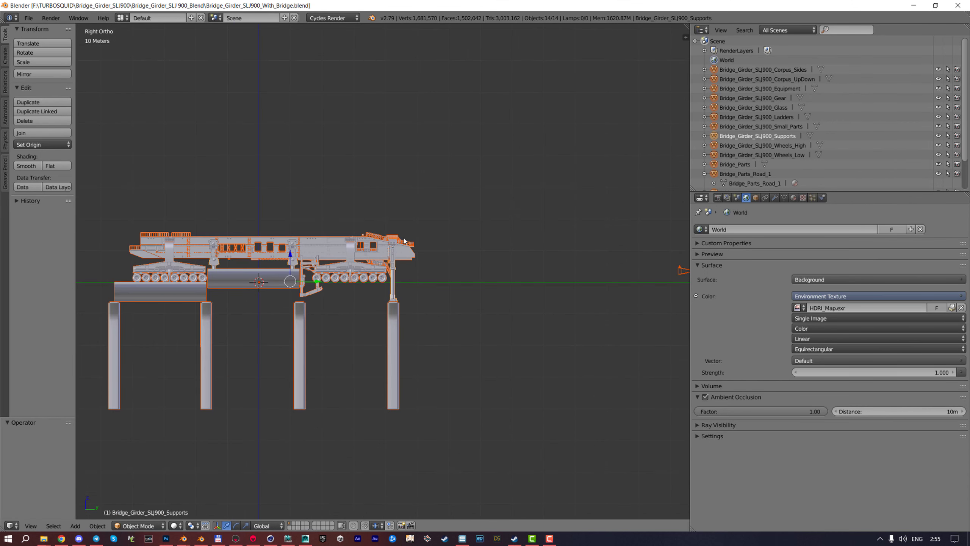
scroll(420, 225, up, 6)
shift+middle_drag(445, 273, 416, 236)
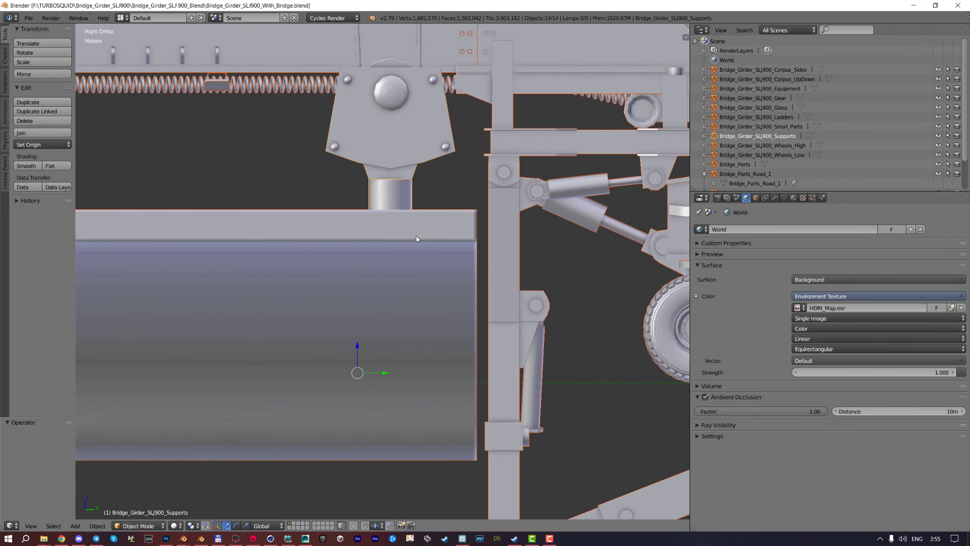
scroll(256, 276, down, 3)
right_click(256, 276)
scroll(274, 247, up, 3)
middle_drag(274, 247, 436, 250)
scroll(436, 250, up, 3)
In Edit Mode, select the road's end face and switch the viewport to Rendered shading
key(Tab)
right_click(471, 241)
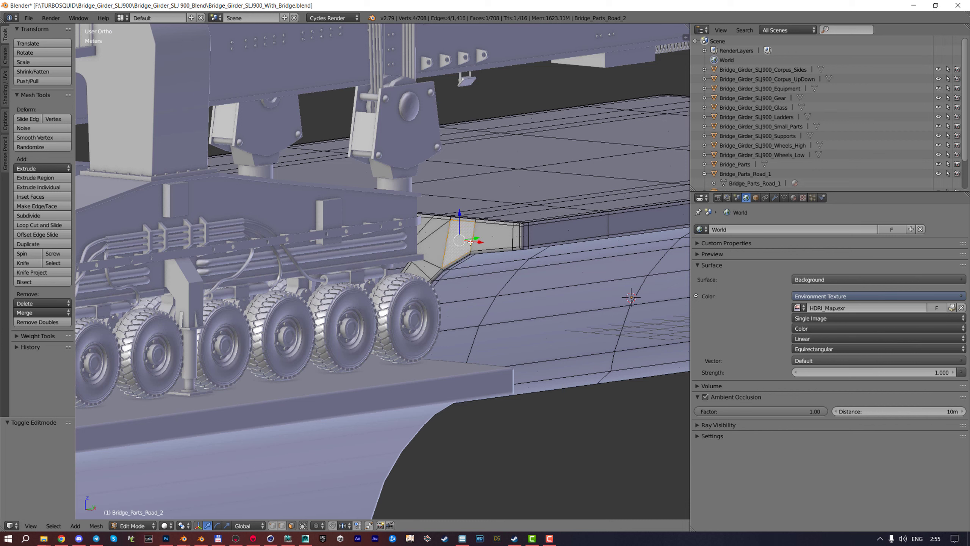
key(l)
right_click(486, 232)
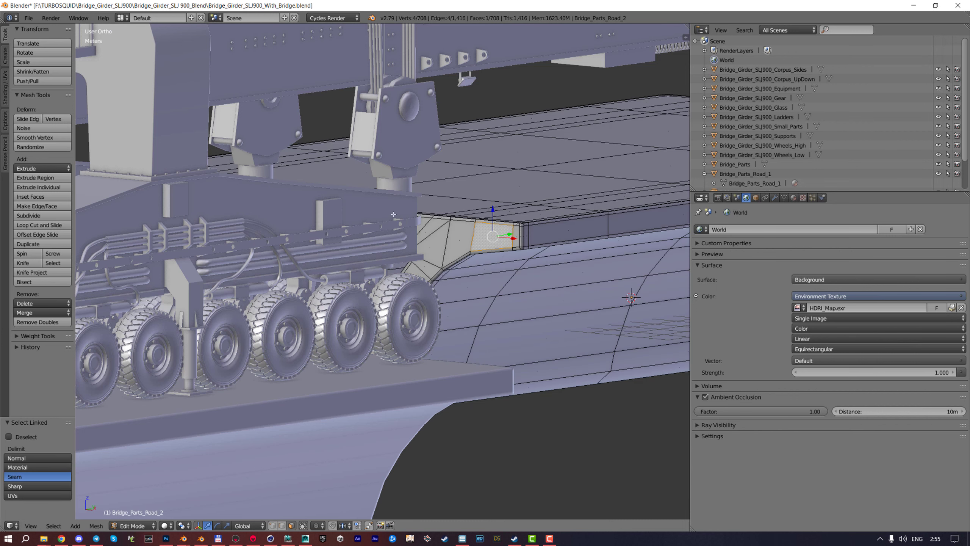
click(164, 526)
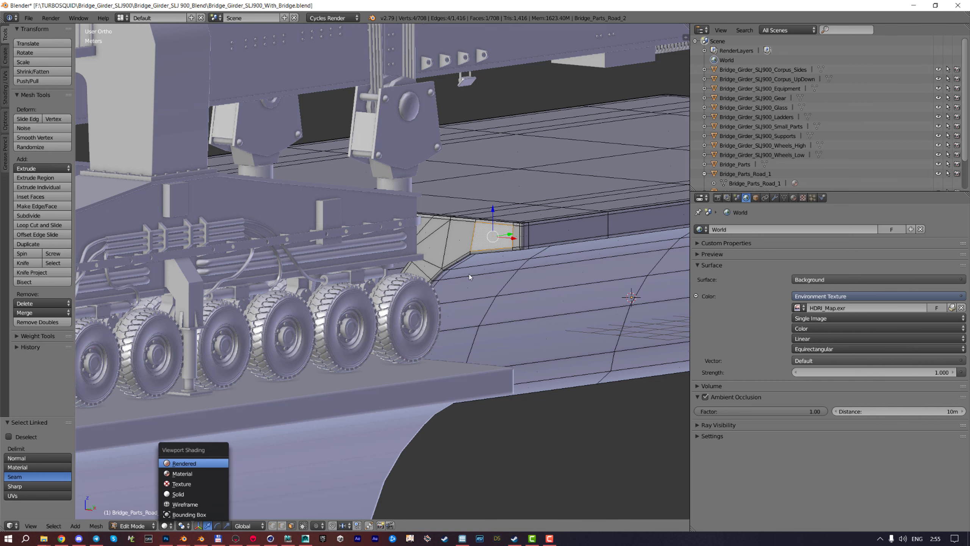
key(Return)
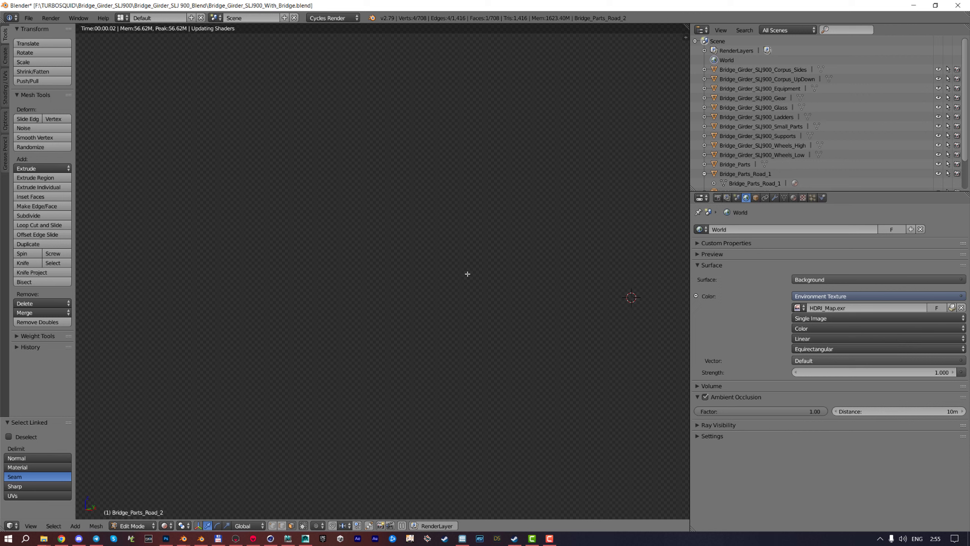
Change the viewport shading from Rendered to Material
click(169, 527)
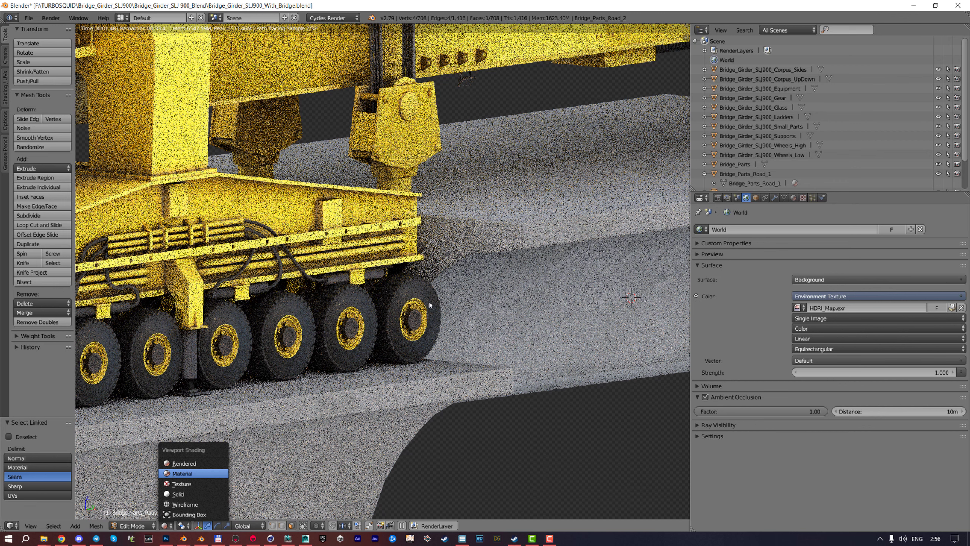
key(Return)
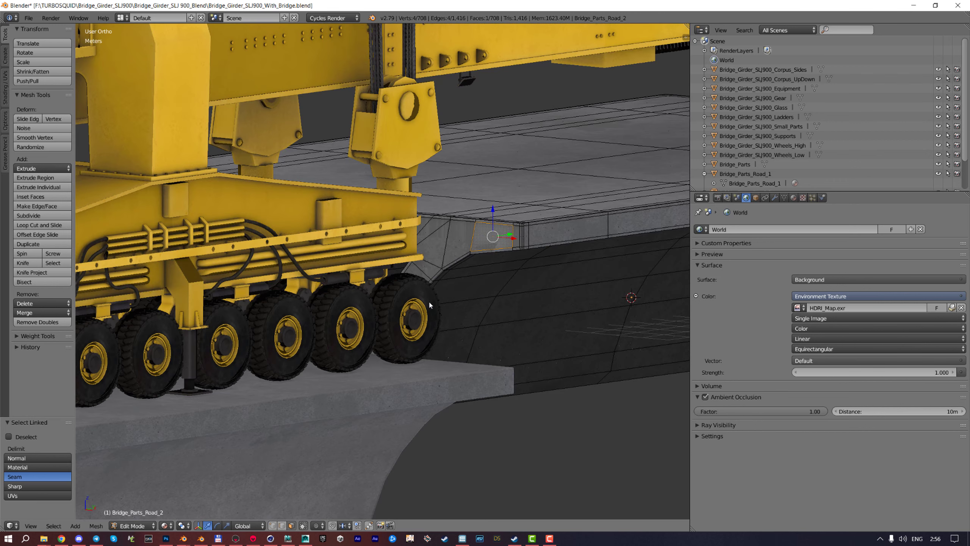
In Right Ortho wireframe, box-select the vertical column of end vertices
scroll(496, 195, up, 1)
shift+middle_drag(497, 194, 402, 233)
key(KP_3)
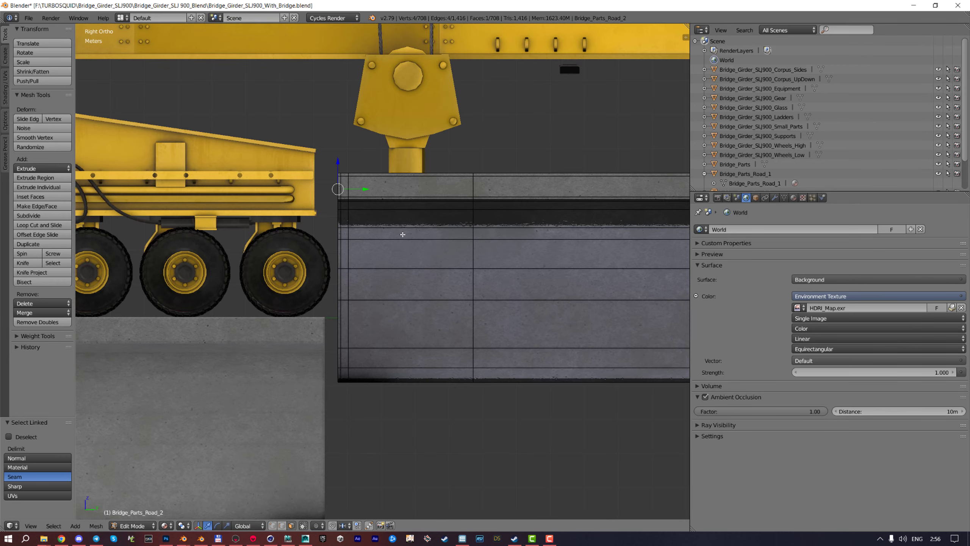
scroll(382, 216, up, 3)
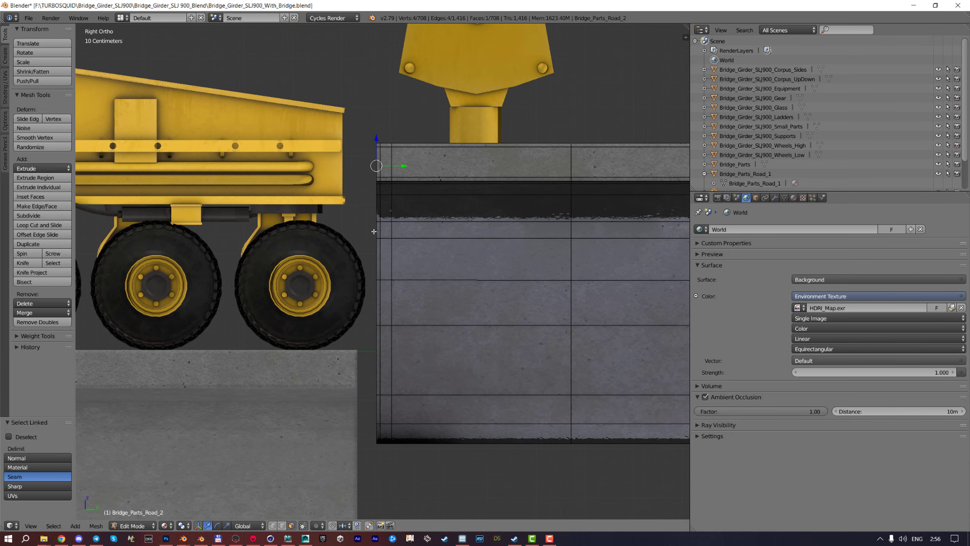
key(z)
key(b)
drag(326, 116, 380, 469)
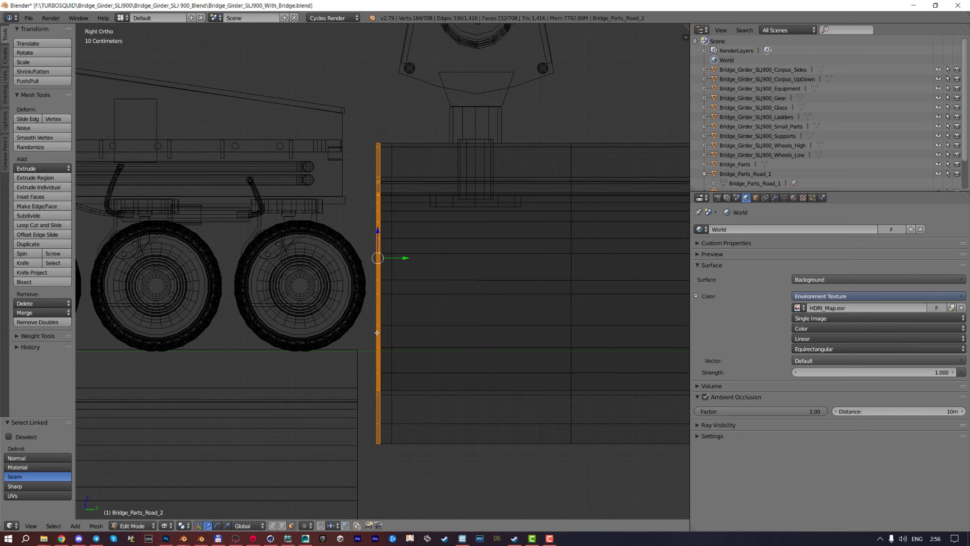
scroll(389, 335, down, 5)
key(z)
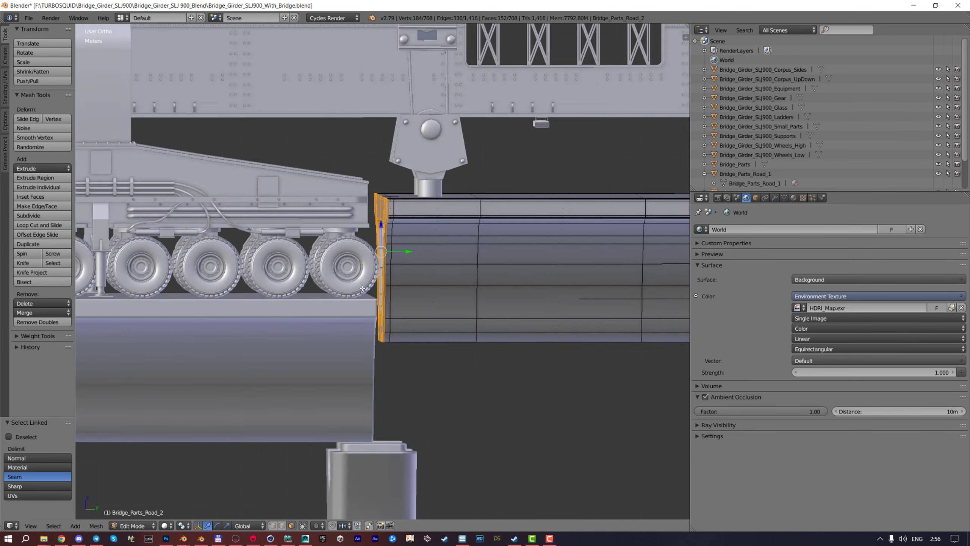
Narrow the box selection to just the road's sloped end-section vertices
middle_drag(390, 335, 444, 312)
scroll(444, 312, up, 6)
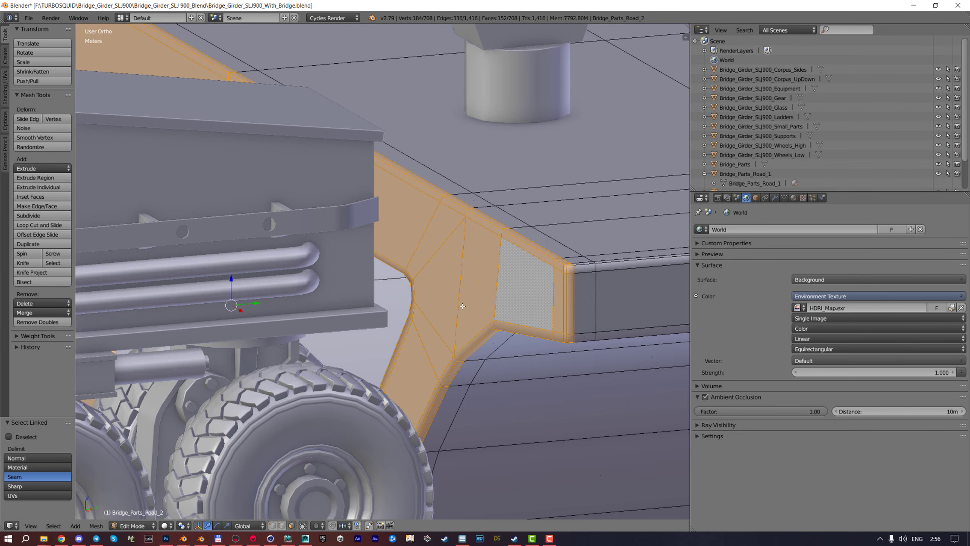
key(KP_3)
scroll(433, 290, down, 4)
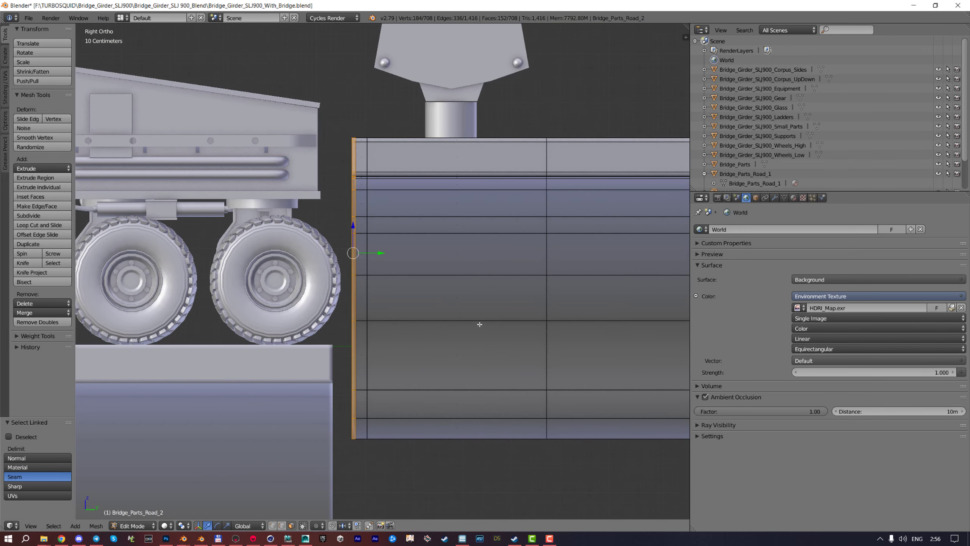
key(z)
key(b)
drag(404, 116, 355, 530)
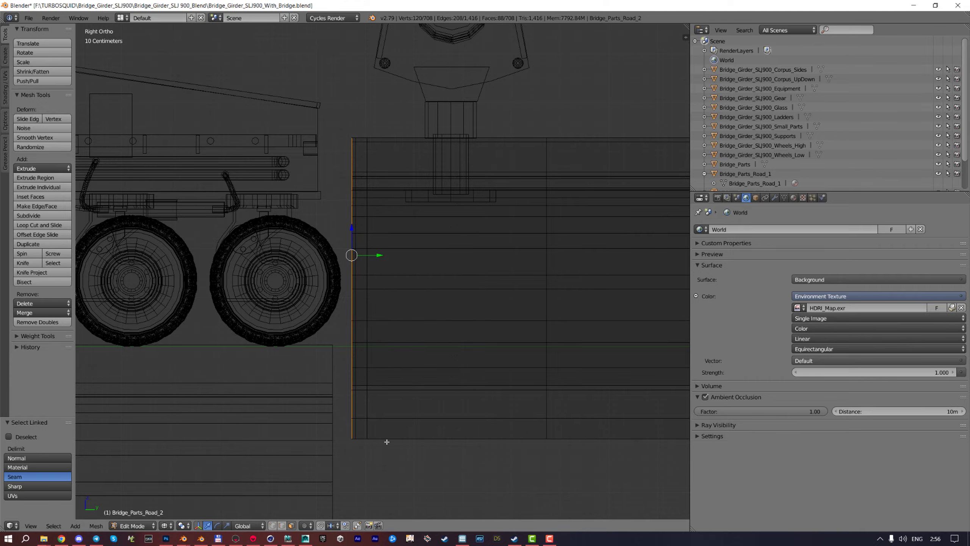
mouse_move(367, 243)
shift+middle_down()
mouse_move(362, 276)
mouse_move(305, 278)
shift+middle_up()
key(z)
Inspect the selected road end, then split the 3D view into two side-by-side views
scroll(293, 279, up, 3)
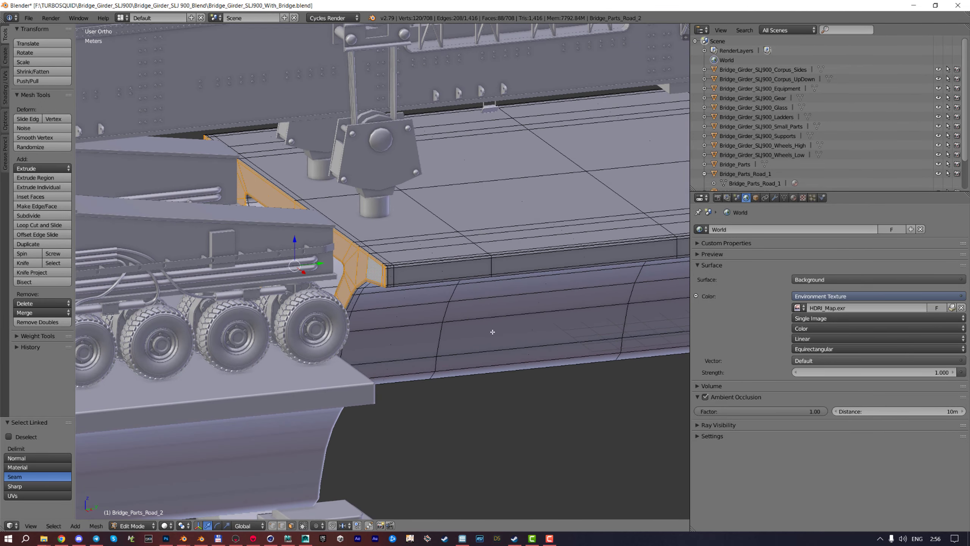
middle_drag(325, 243, 337, 267)
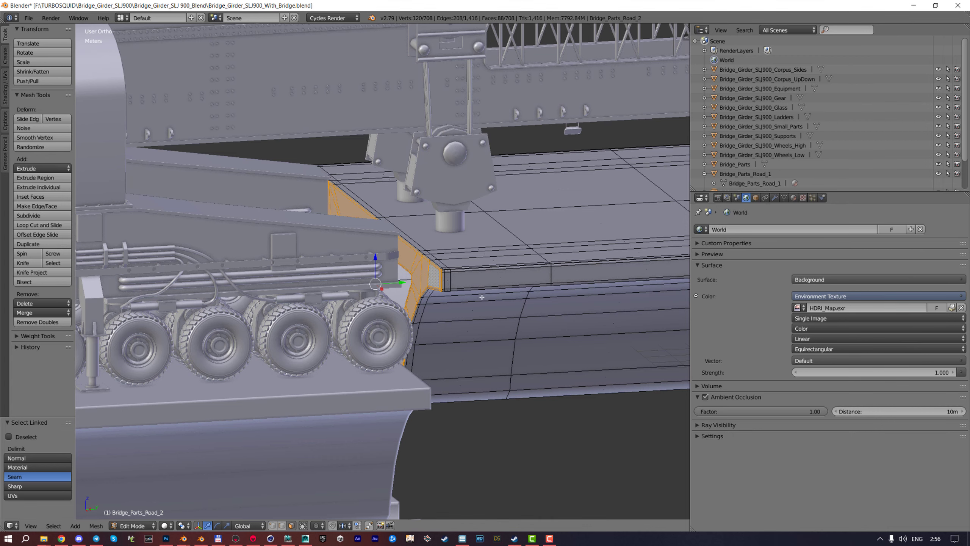
mouse_move(482, 297)
middle_down()
mouse_move(469, 282)
mouse_move(484, 295)
middle_up()
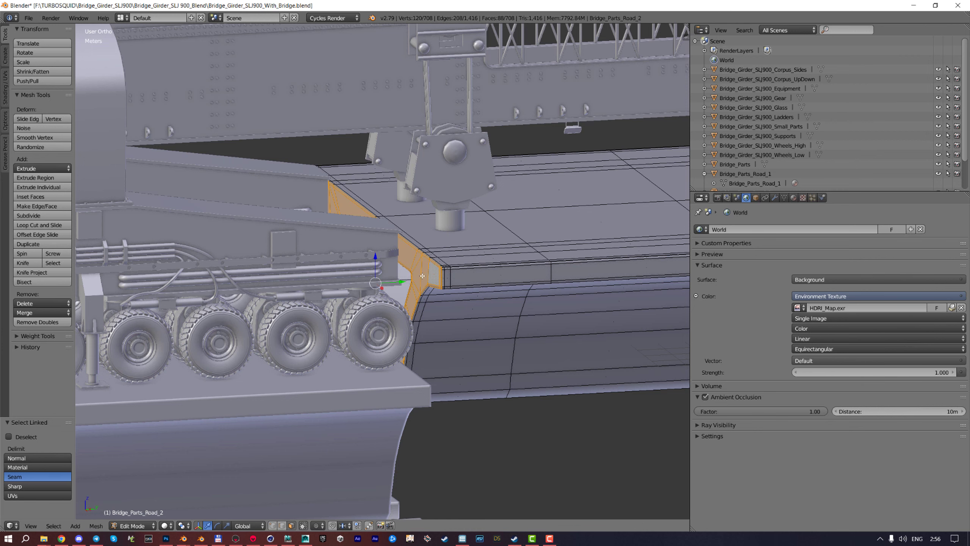
scroll(416, 227, up, 6)
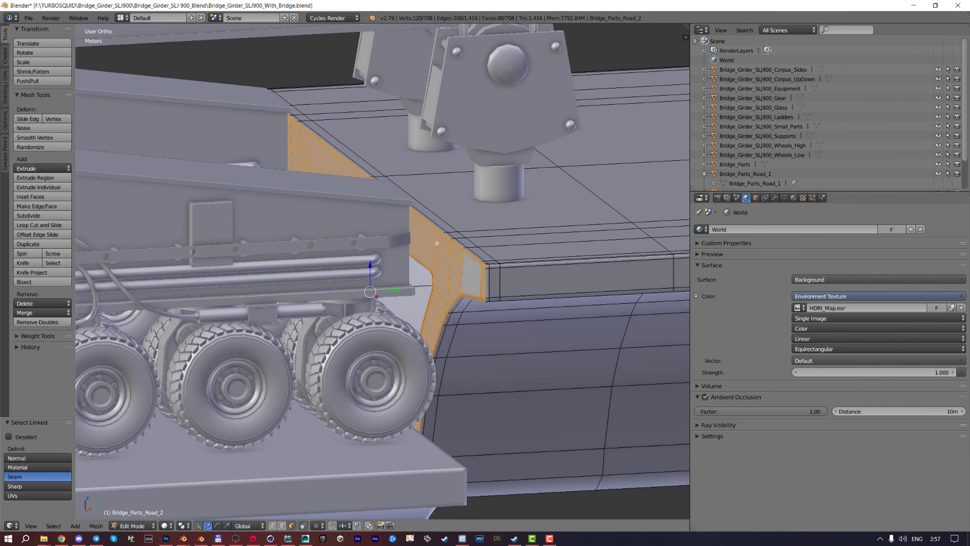
scroll(452, 298, down, 1)
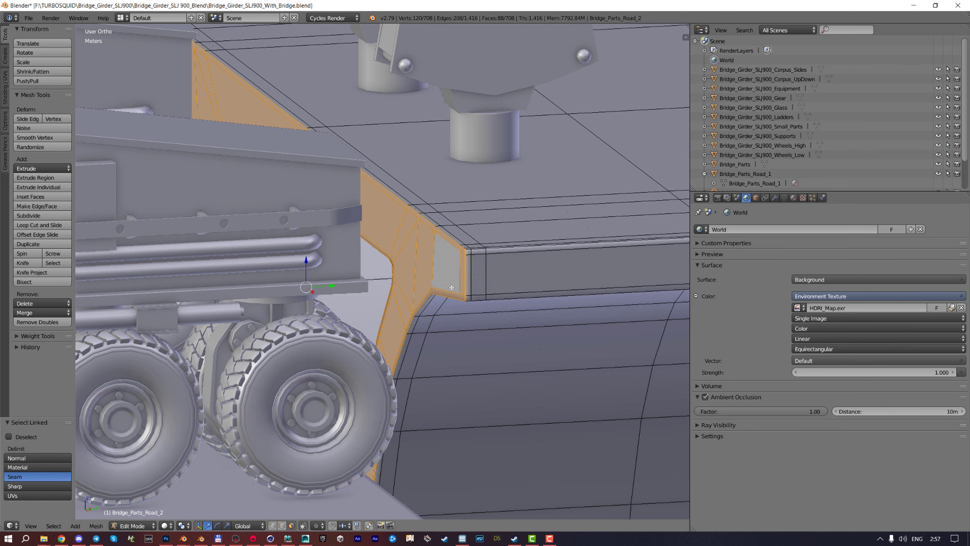
drag(689, 43, 385, 44)
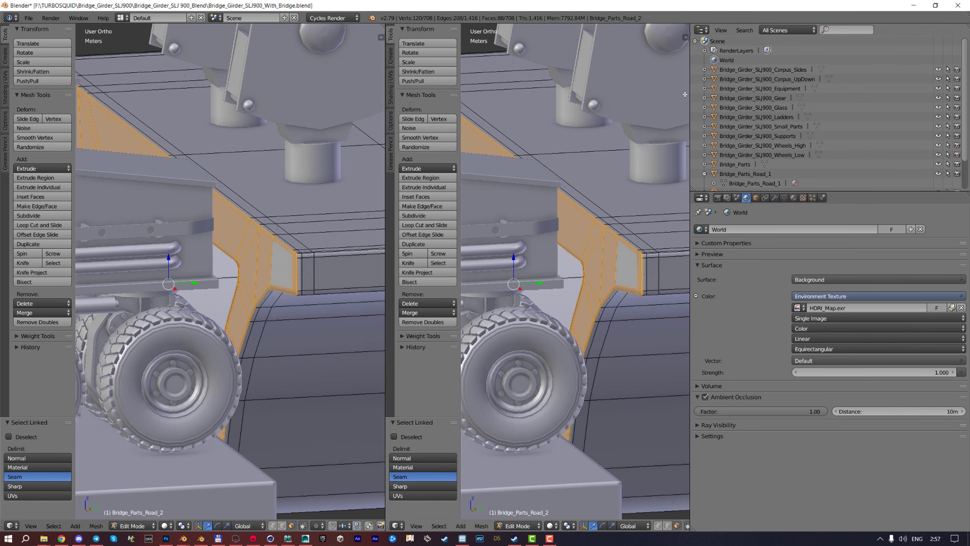
Widen the right view and make it a UV/Image Editor showing Bridge_Parts_Road_2's UV layout
drag(692, 100, 814, 100)
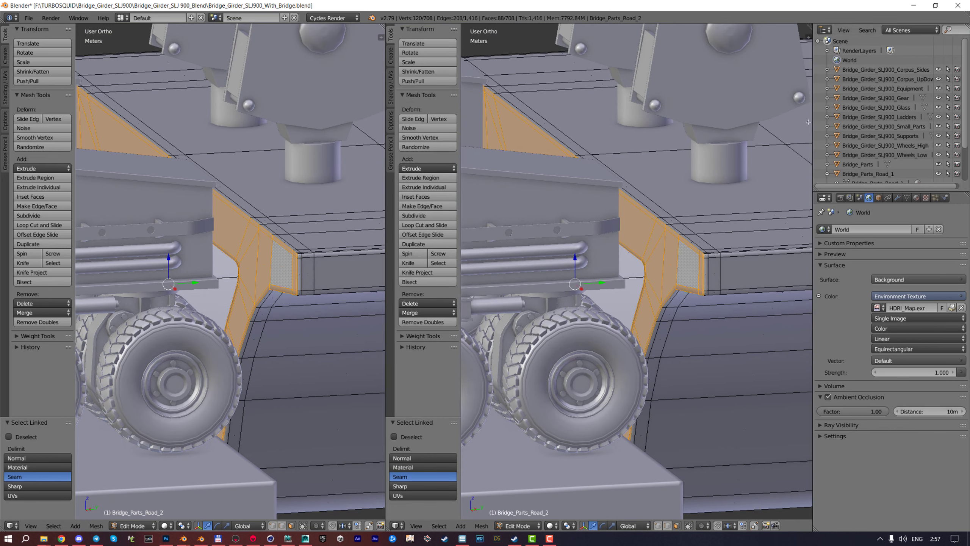
click(400, 526)
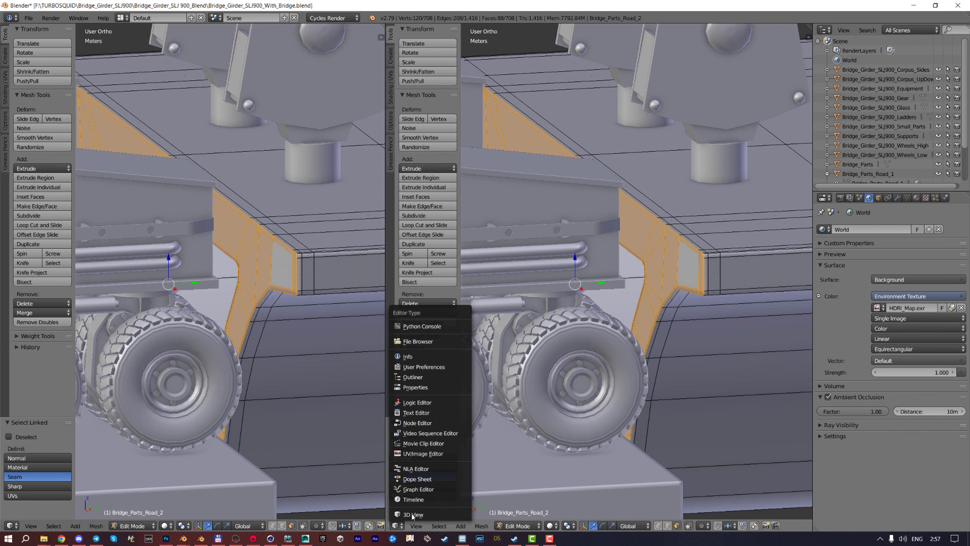
click(414, 450)
scroll(657, 214, up, 4)
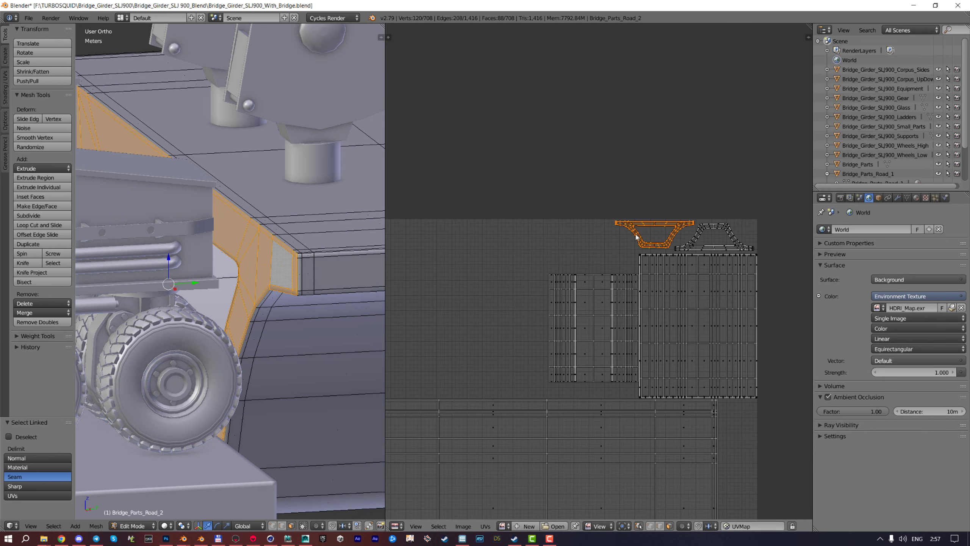
click(503, 526)
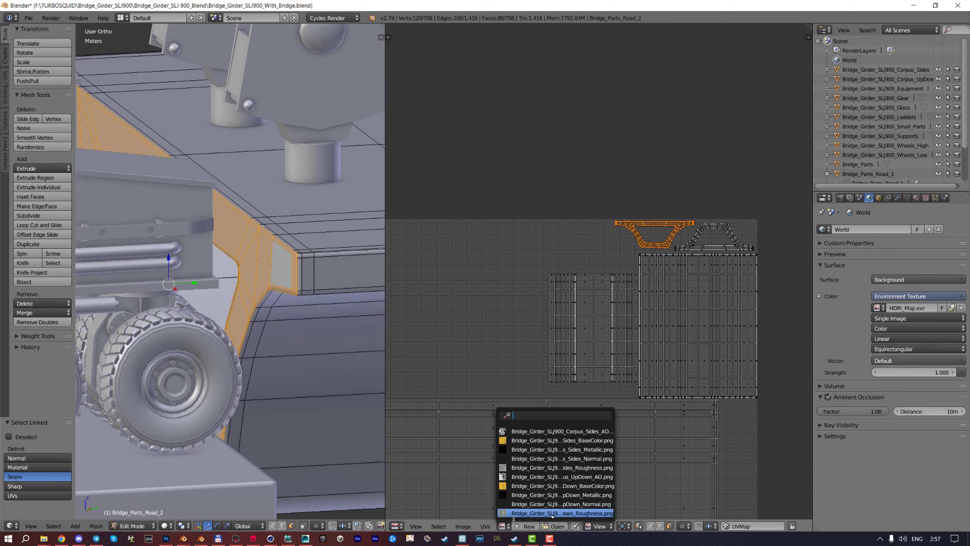
Display Bridge_Parts_BaseColor.png behind the UVs and re-enter Edit Mode on the road part
scroll(514, 519, down, 10)
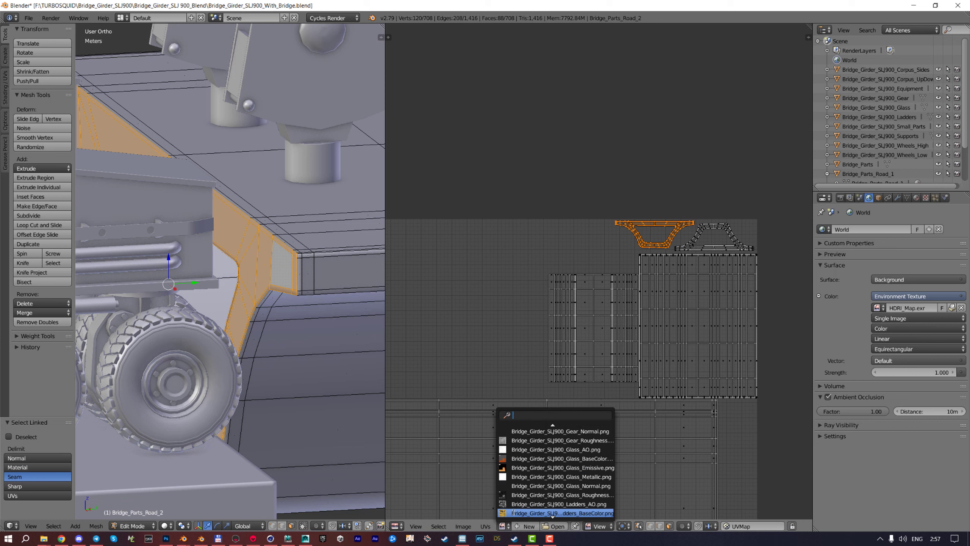
scroll(534, 429, down, 20)
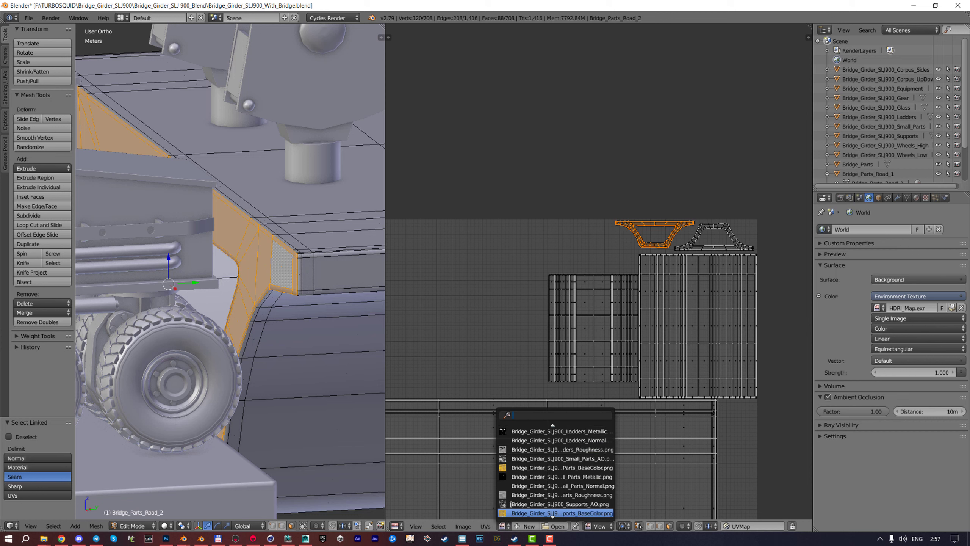
scroll(516, 474, down, 8)
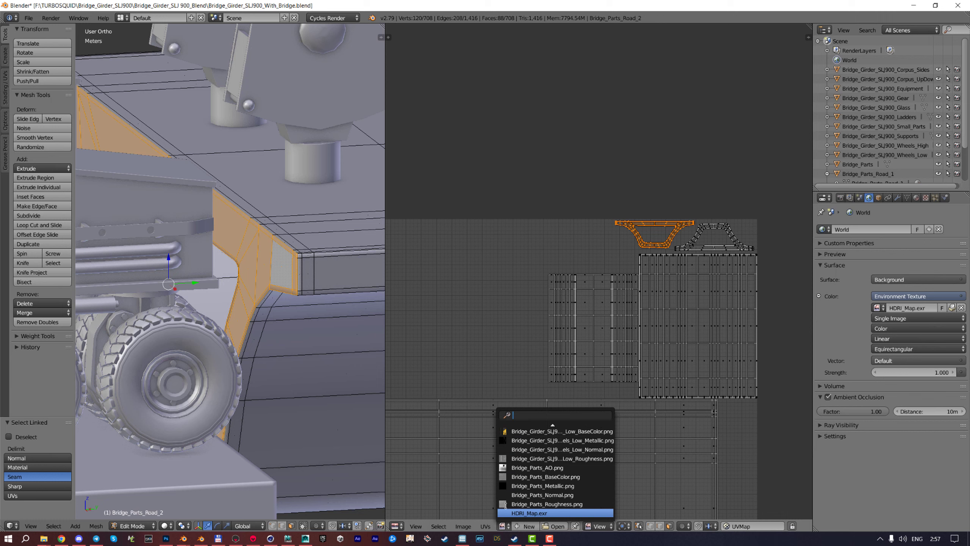
click(515, 474)
scroll(617, 287, down, 6)
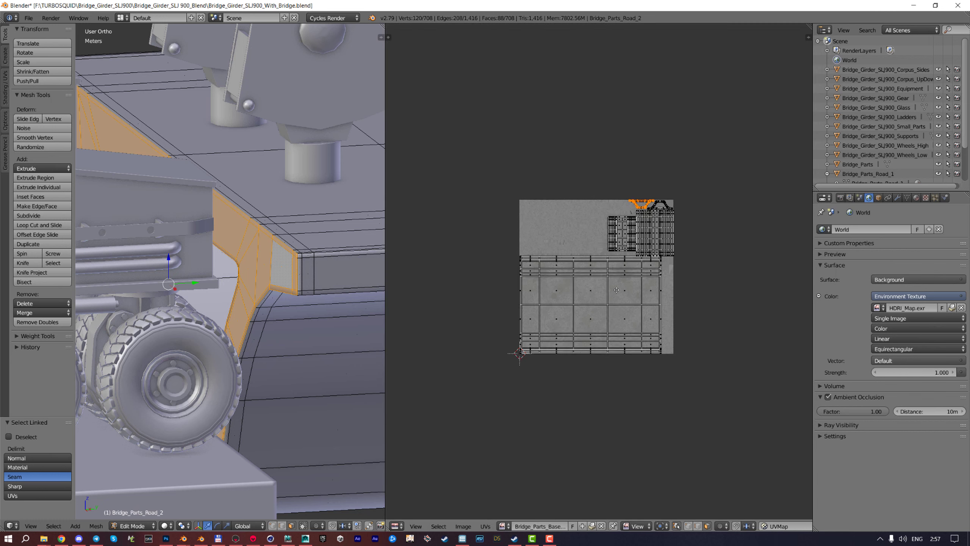
scroll(583, 286, up, 3)
scroll(583, 287, up, 9)
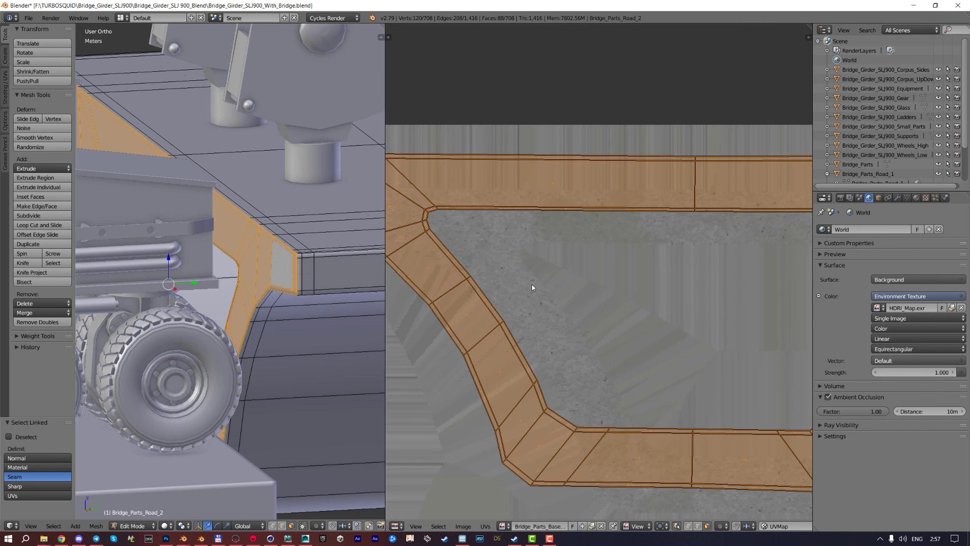
key(Tab)
scroll(494, 302, down, 3)
key(Tab)
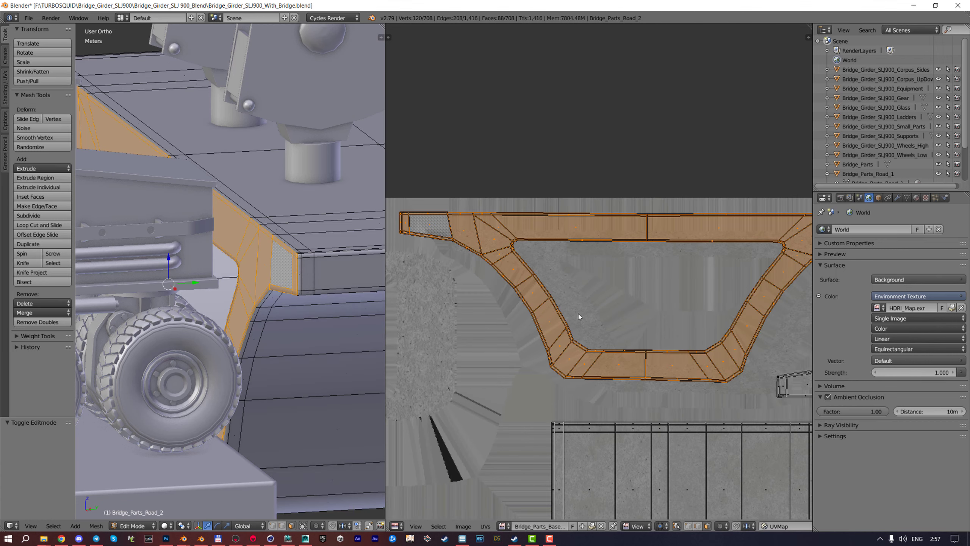
Move the orange girder-profile UV island to a new spot, then adjust its position
middle_drag(527, 306, 474, 298)
middle_drag(669, 262, 502, 278)
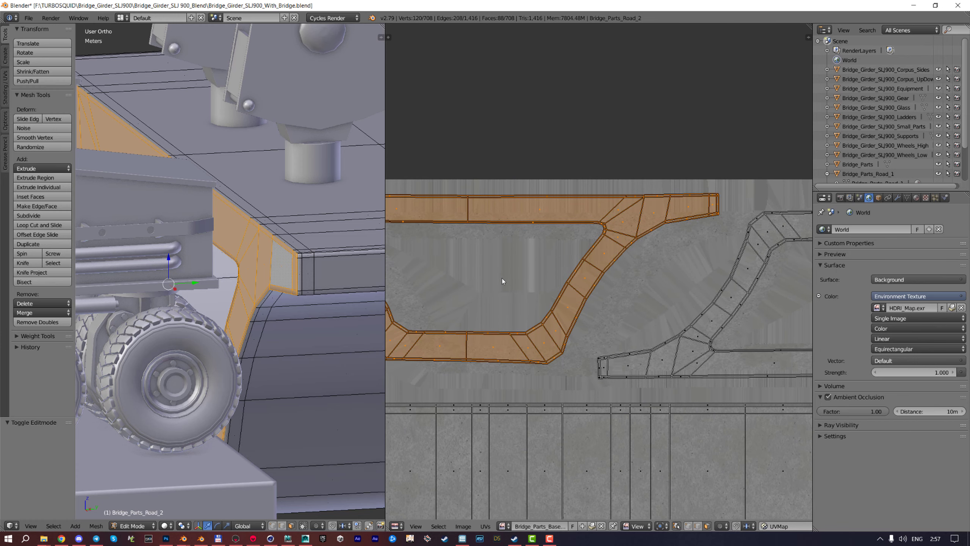
key(g)
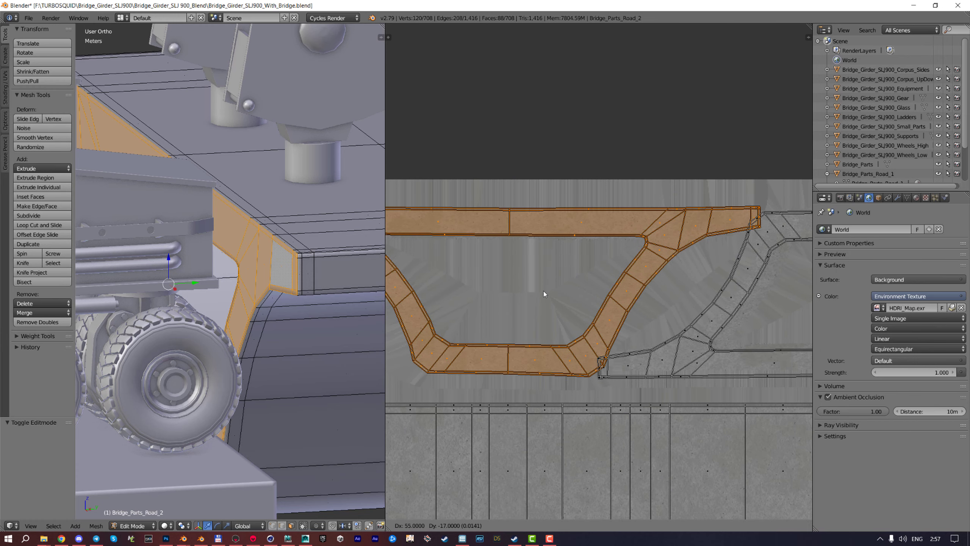
click(548, 296)
scroll(538, 333, up, 2)
scroll(579, 321, down, 3)
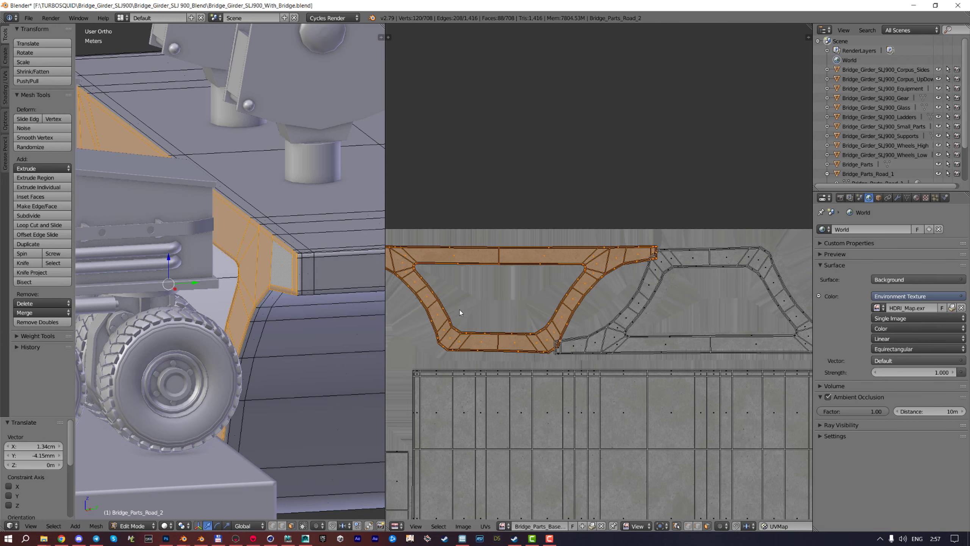
scroll(635, 311, up, 5)
key(g)
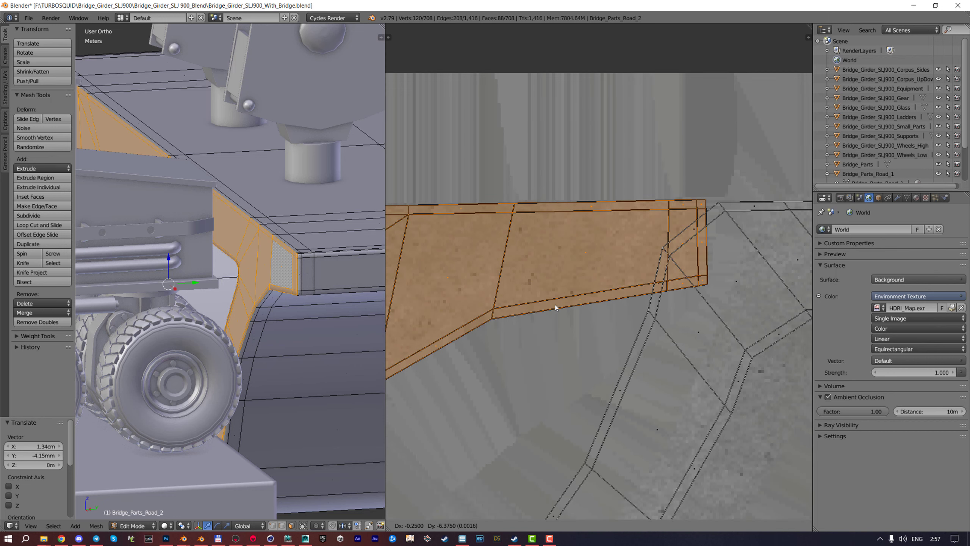
click(546, 305)
Pan and zoom the UV view to check the island against the texture
scroll(546, 305, down, 3)
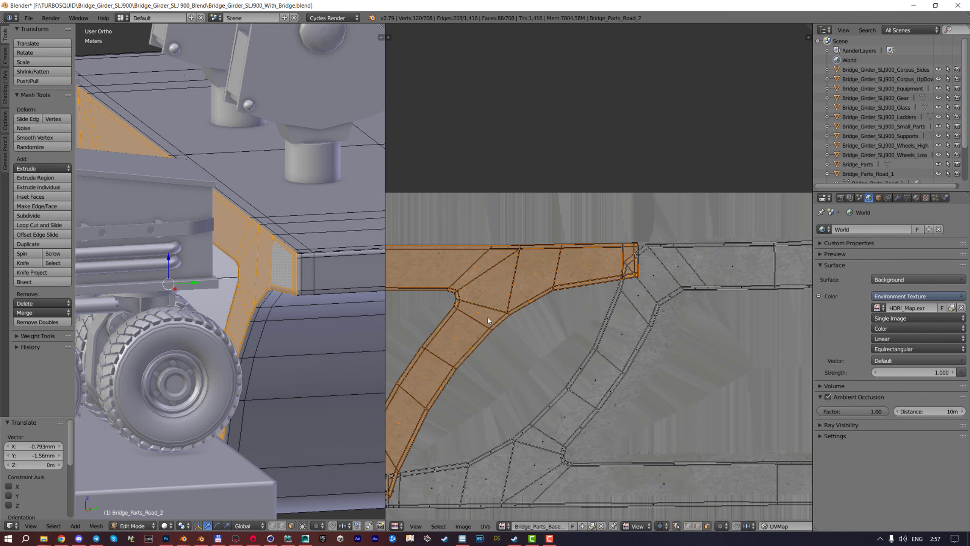
scroll(647, 289, up, 1)
scroll(601, 264, down, 3)
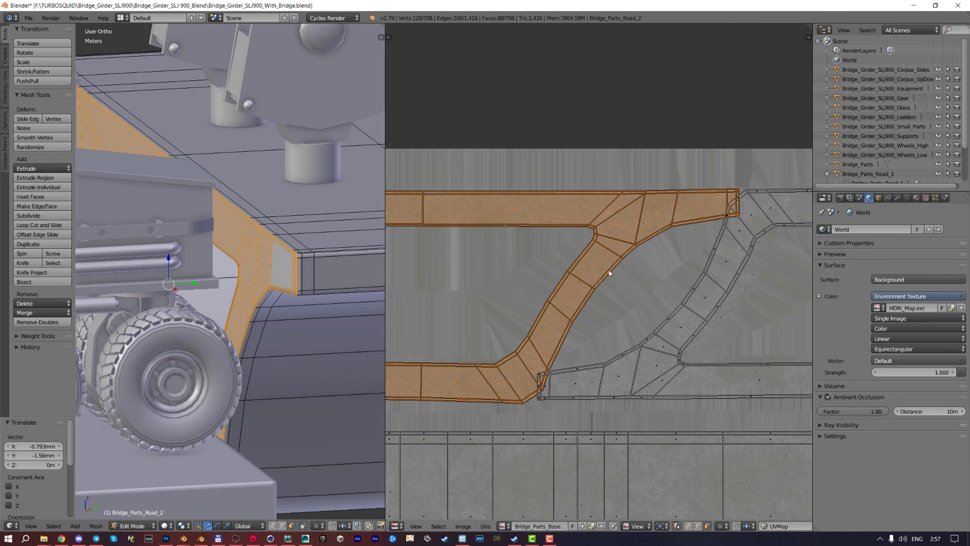
scroll(635, 351, down, 3)
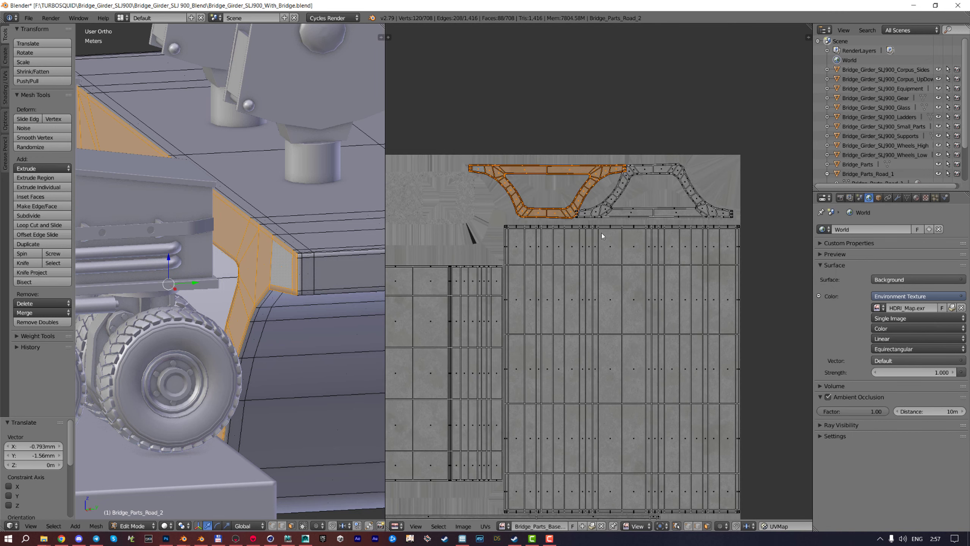
scroll(602, 232, up, 2)
scroll(593, 270, down, 3)
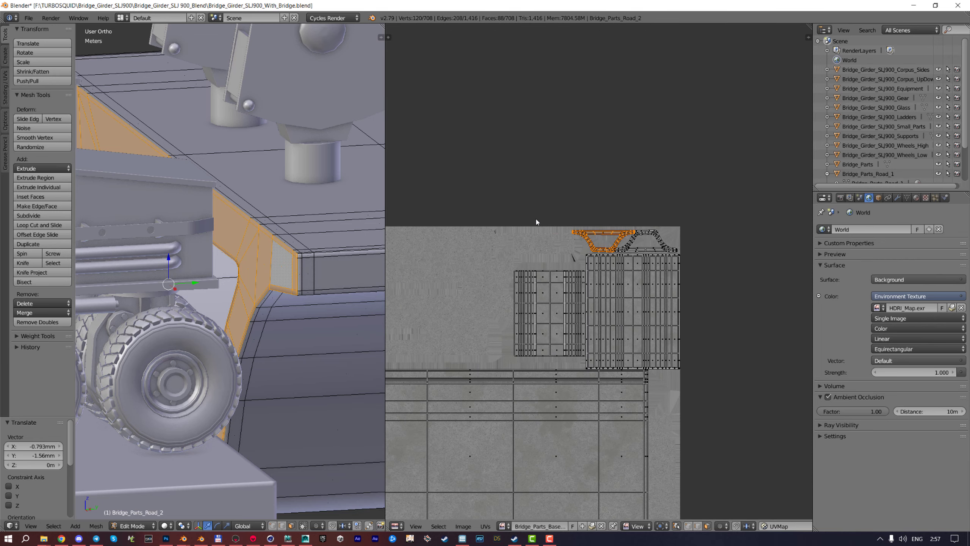
scroll(546, 252, up, 1)
middle_drag(547, 249, 548, 113)
scroll(520, 226, up, 3)
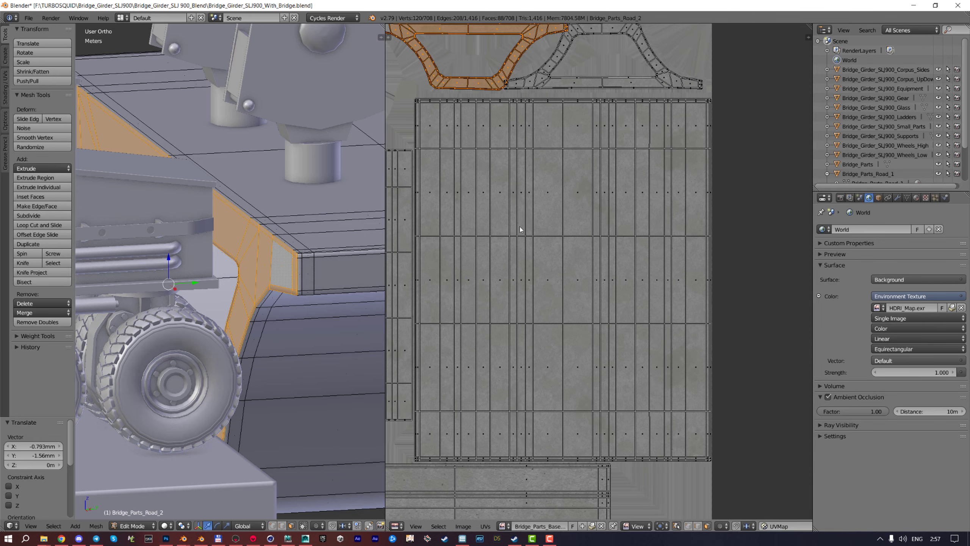
middle_drag(520, 226, 522, 296)
scroll(535, 311, up, 1)
scroll(532, 294, down, 6)
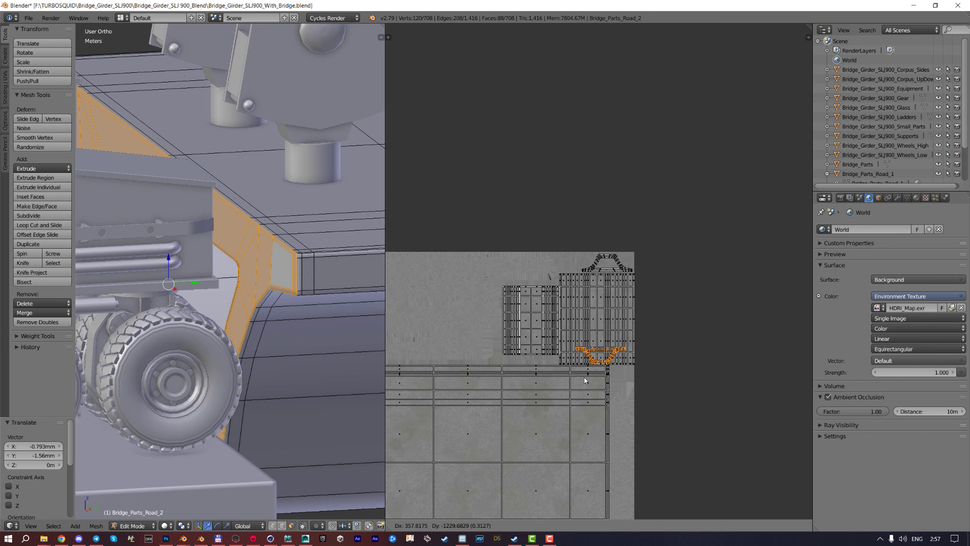
Move the orange island into the middle of the concrete panel area
key(g)
middle_drag(526, 440, 562, 304)
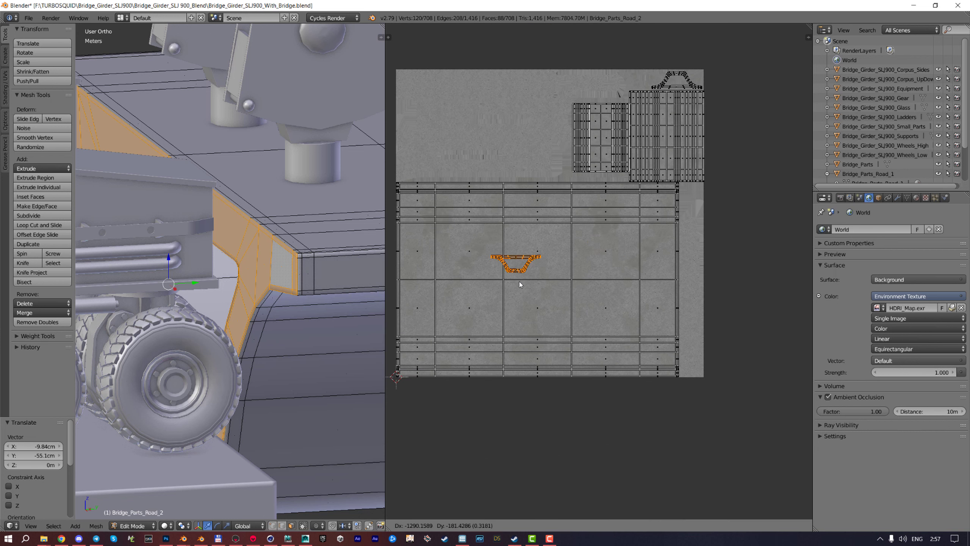
click(536, 280)
scroll(554, 260, up, 5)
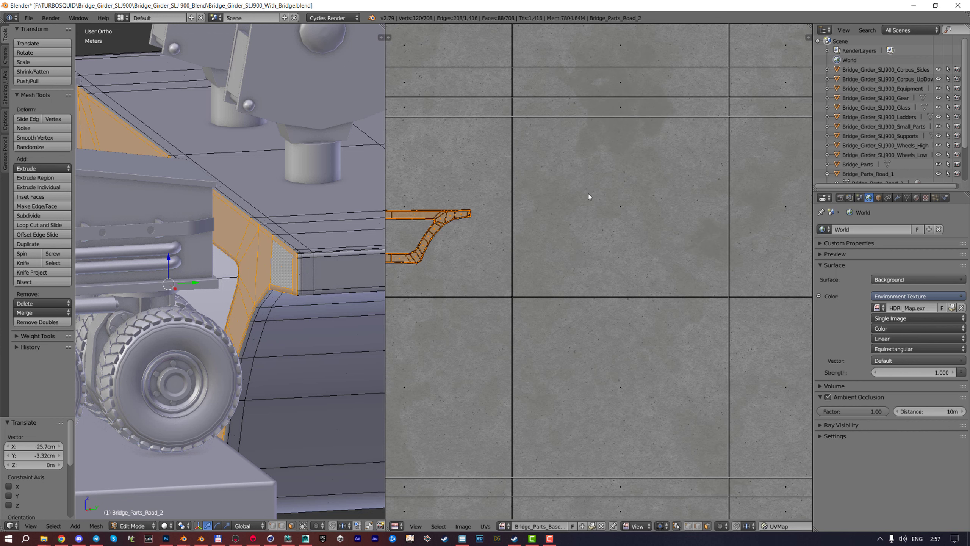
middle_drag(588, 193, 576, 320)
scroll(580, 410, down, 4)
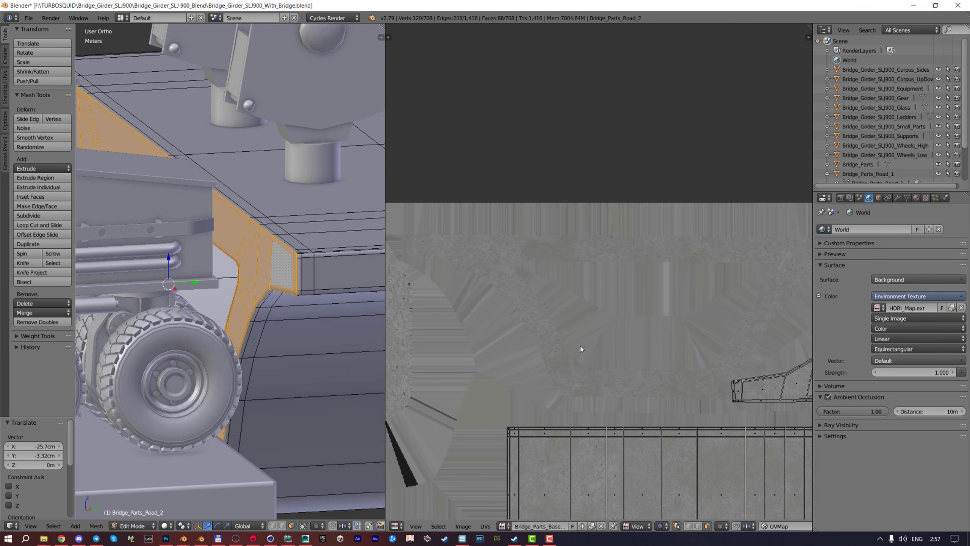
ctrl+middle_drag(553, 390, 575, 362)
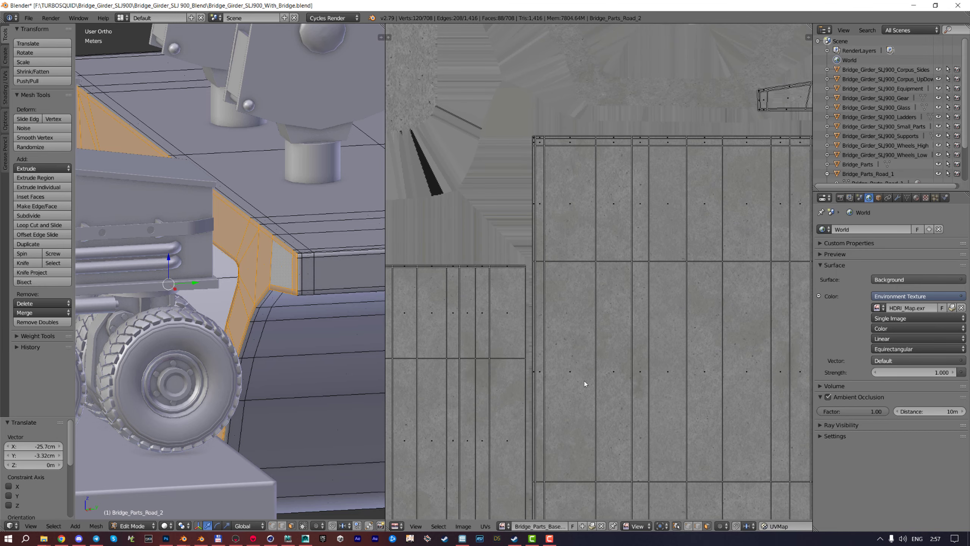
scroll(580, 383, down, 4)
scroll(541, 389, down, 2)
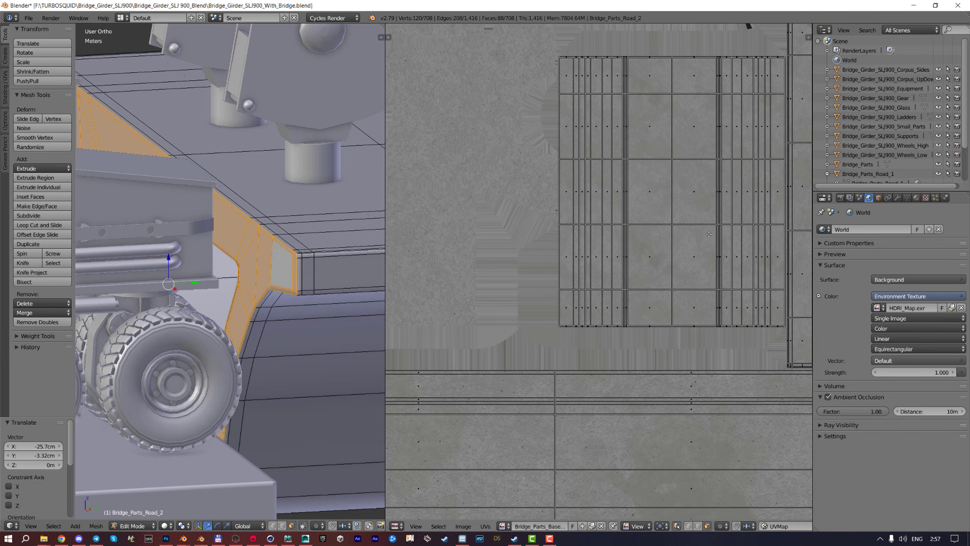
middle_drag(541, 390, 671, 147)
scroll(593, 294, up, 1)
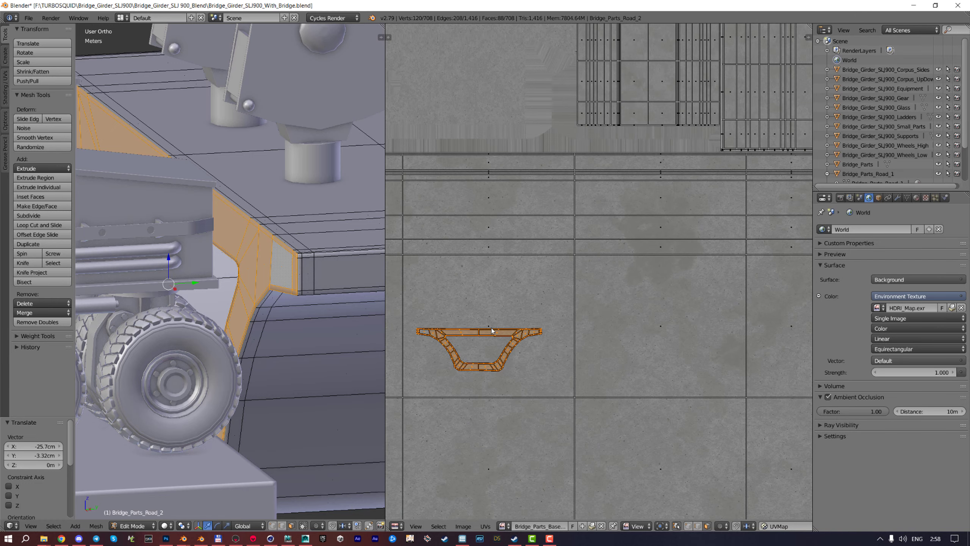
scroll(520, 320, down, 5)
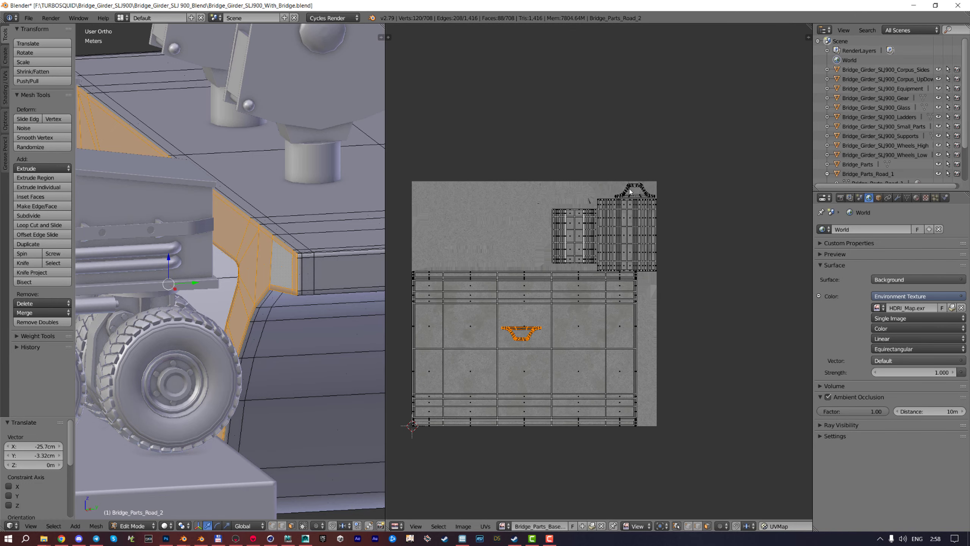
Select the other girder-profile island and place it beside the first
right_click(629, 188)
key(l)
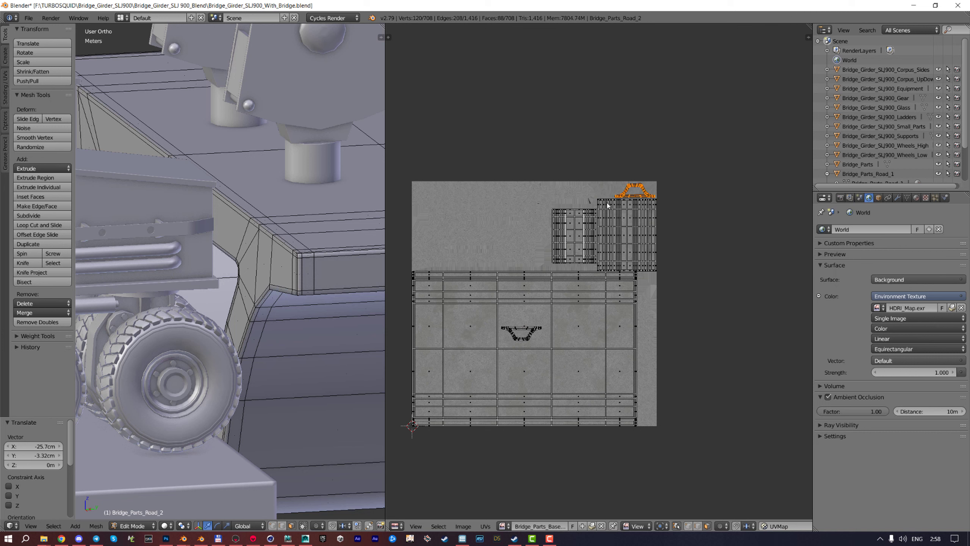
key(g)
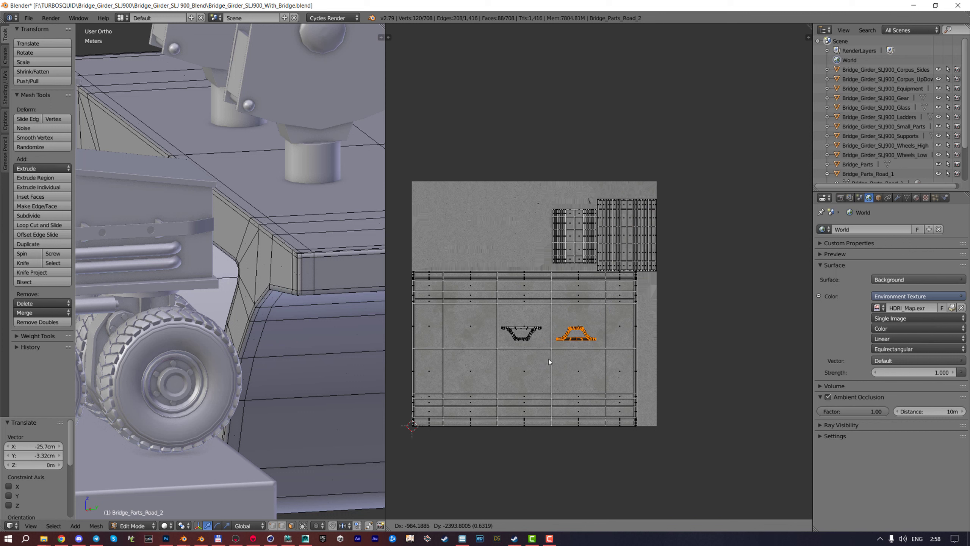
click(554, 353)
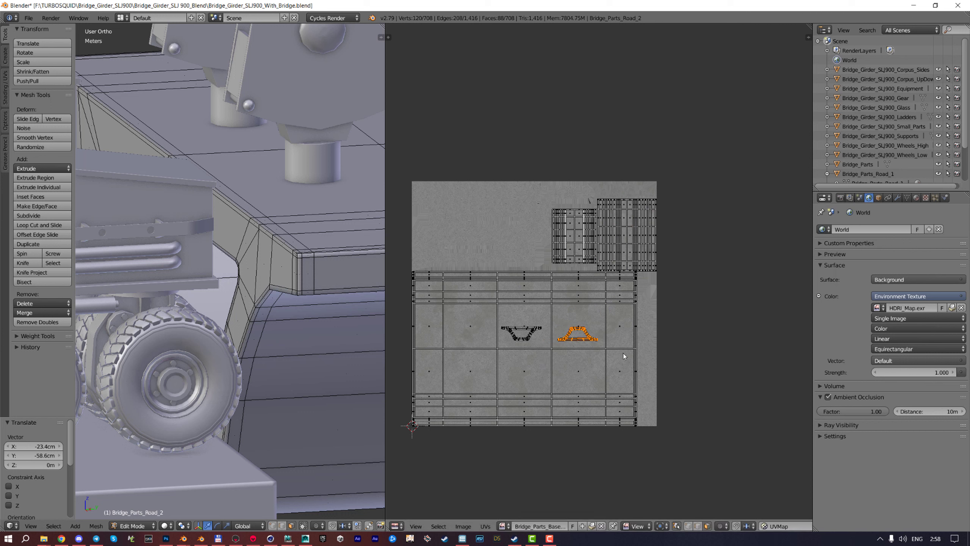
Switch to editing Bridge_Parts_Road_1 with its whole mesh selected
scroll(239, 230, down, 8)
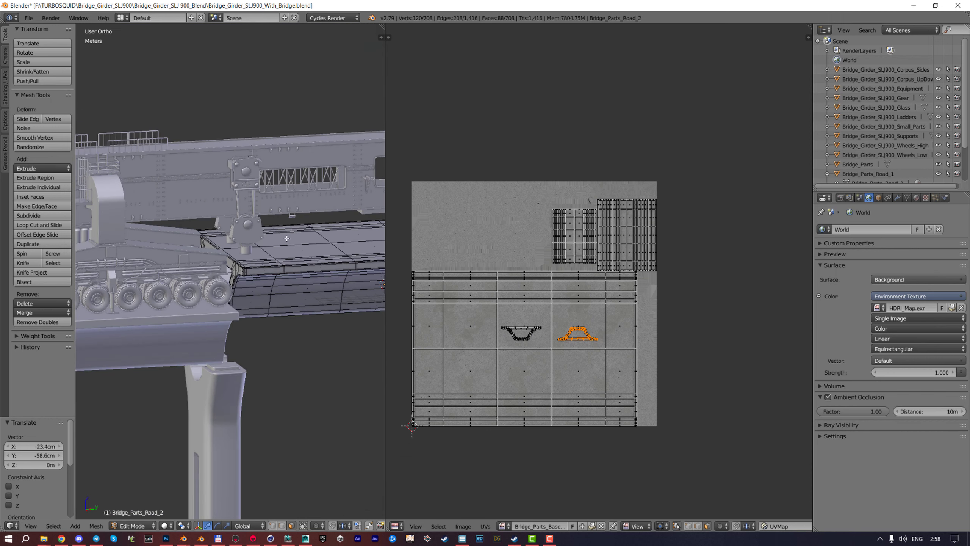
shift+middle_drag(208, 246, 179, 249)
scroll(180, 249, up, 3)
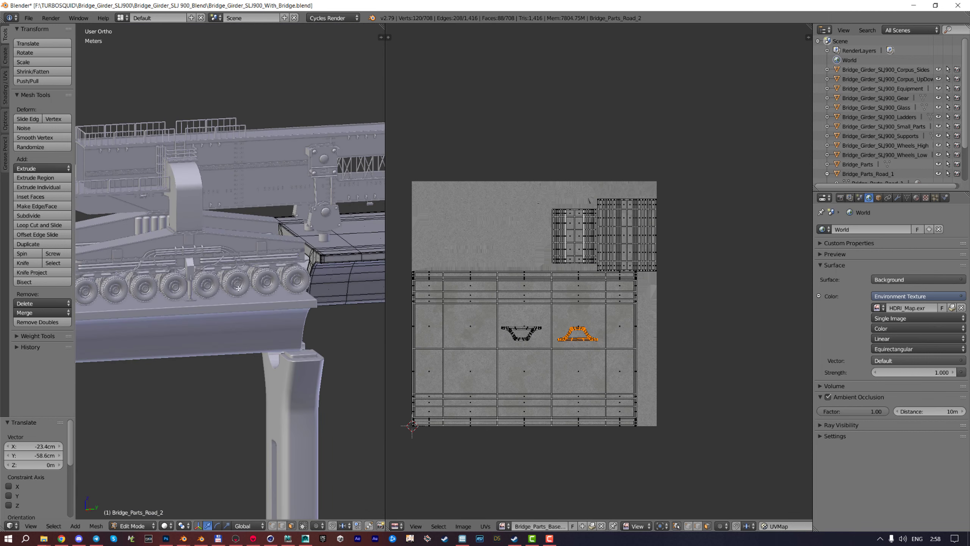
key(Tab)
right_click(223, 321)
key(Tab)
scroll(226, 272, up, 3)
scroll(226, 272, up, 2)
key(a)
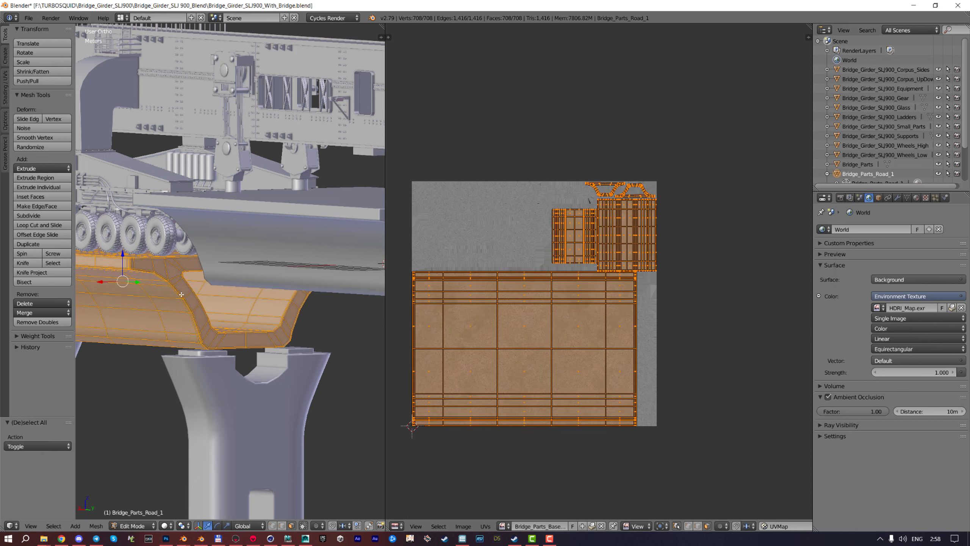
scroll(543, 239, up, 4)
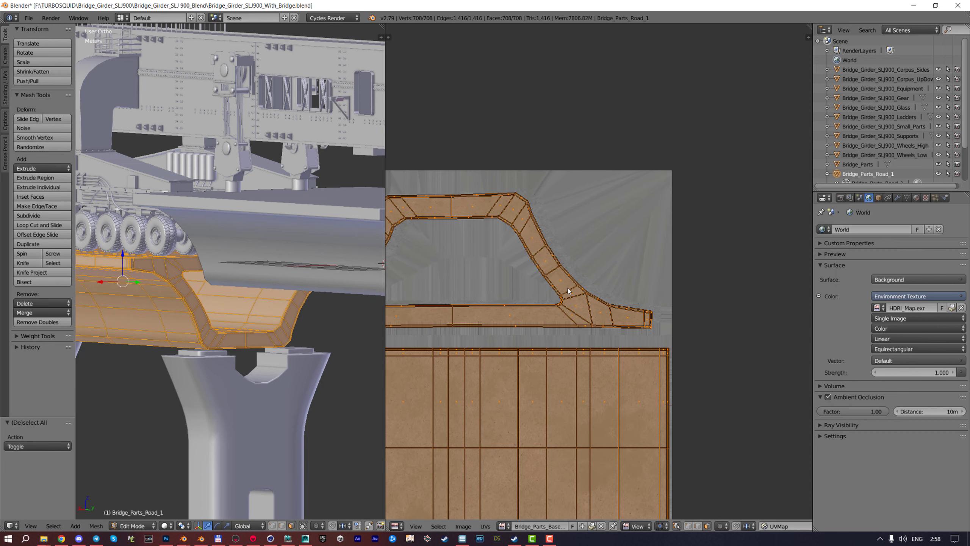
Select the linked girder-profile UV island and move it to a new position
right_click(567, 288)
scroll(567, 288, down, 4)
key(l)
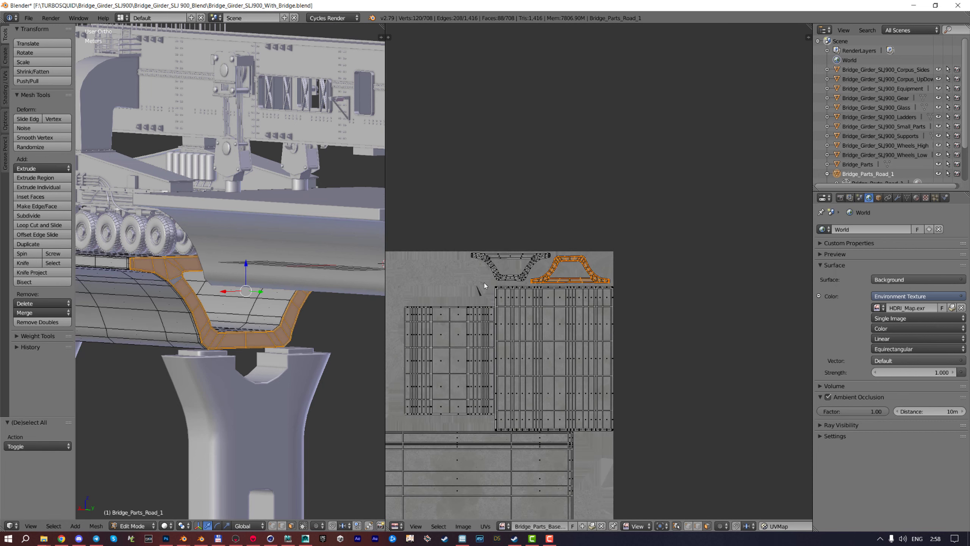
scroll(566, 288, down, 3)
key(g)
click(573, 390)
Move another island lower on the concrete texture, beneath the first
right_click(626, 167)
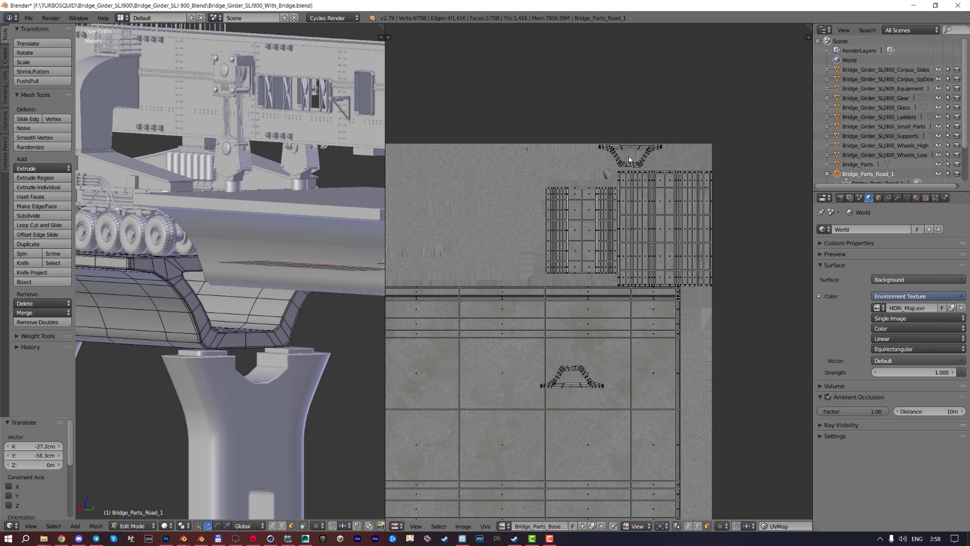
key(l)
key(g)
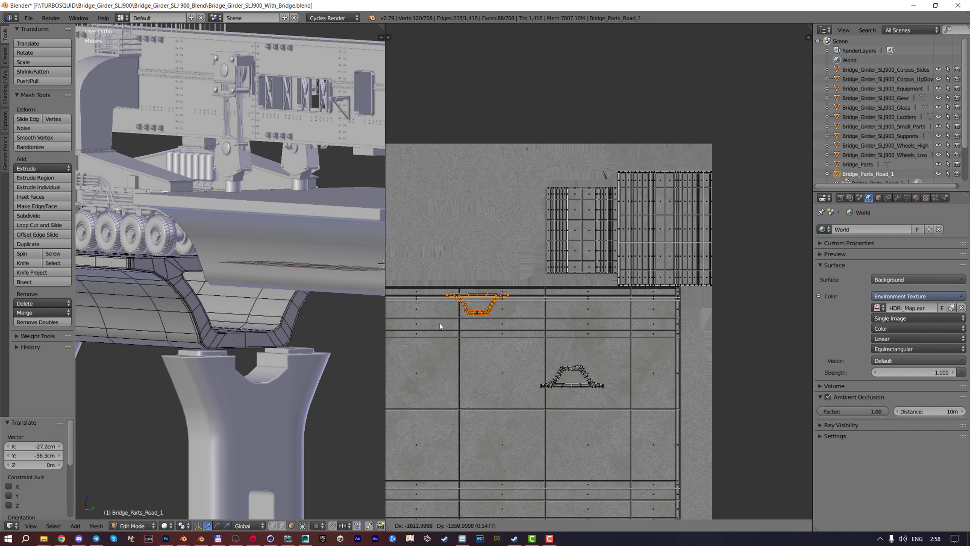
click(490, 454)
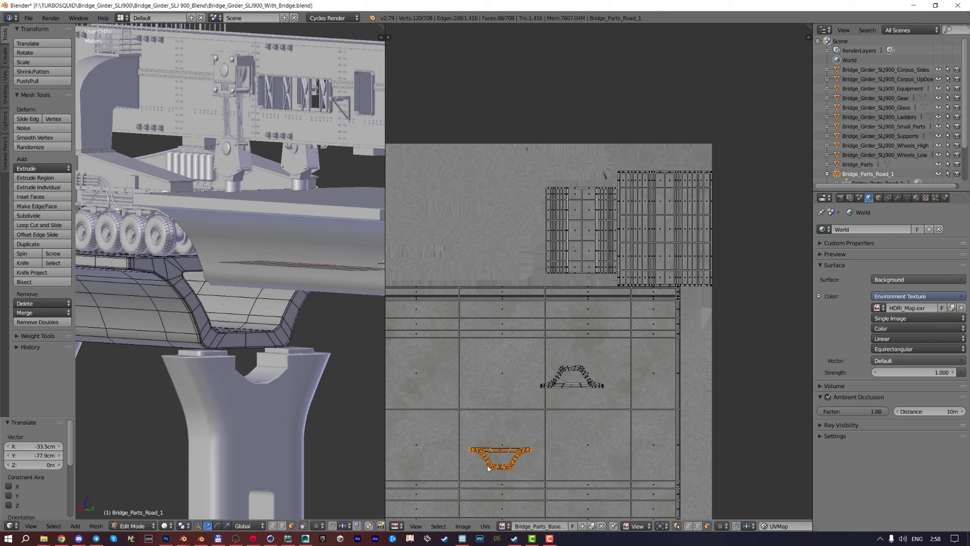
middle_drag(510, 430, 582, 366)
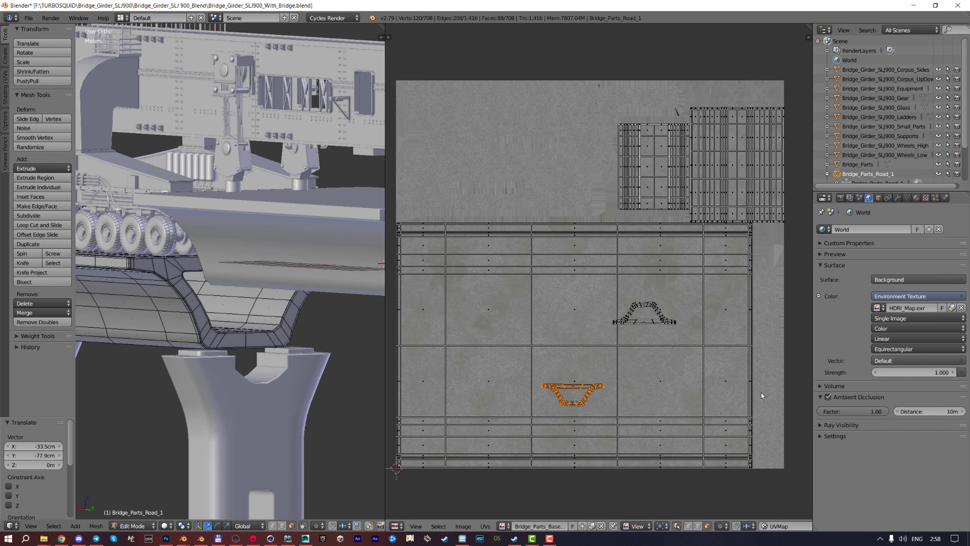
Display the Bridge_Parts_AO bake image behind the UV layout
click(503, 526)
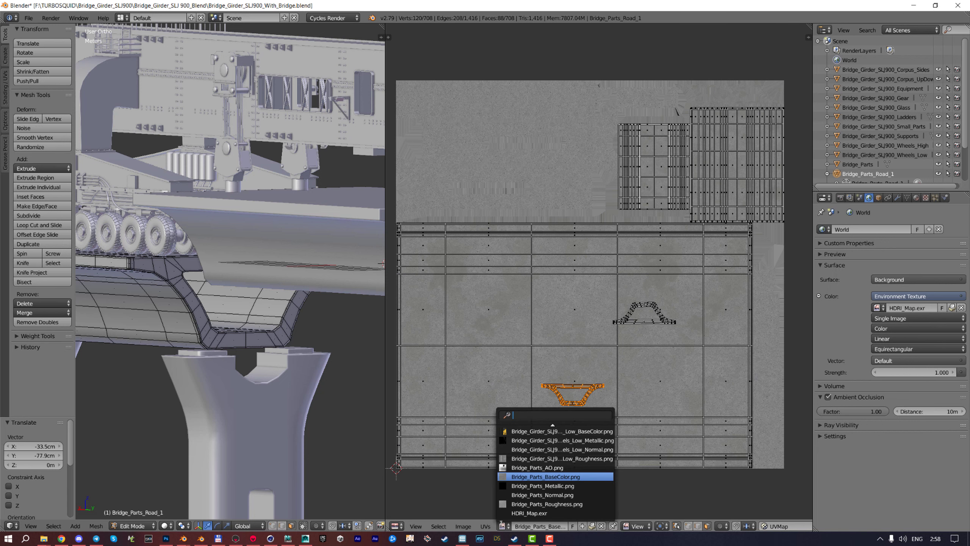
click(513, 467)
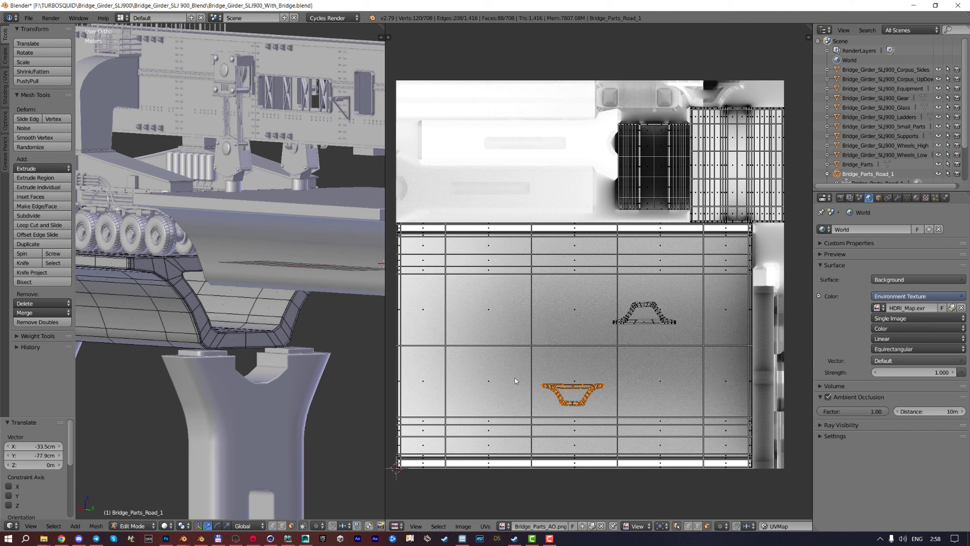
scroll(306, 287, down, 1)
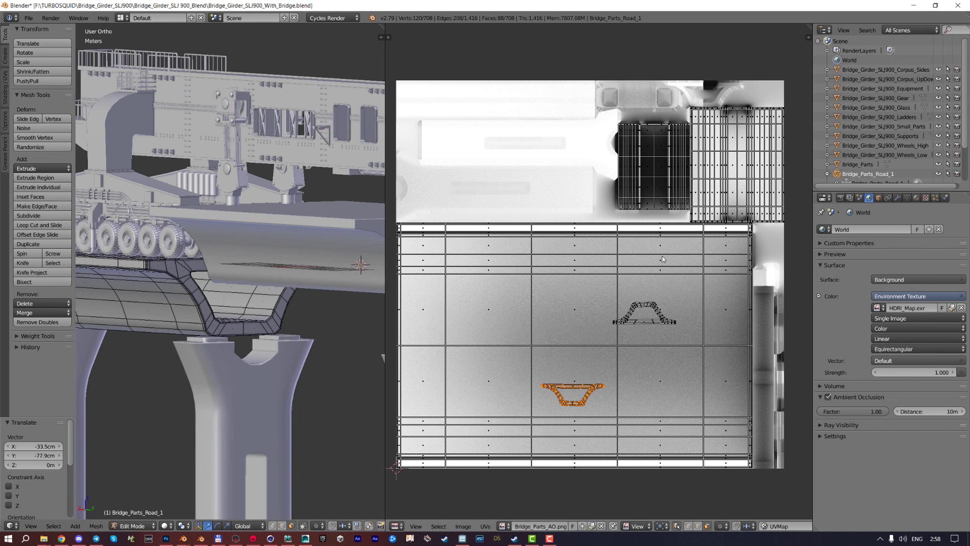
Rotate the selected Road_1 island 90° and move it further left
key(r)
key(9)
key(0)
key(Return)
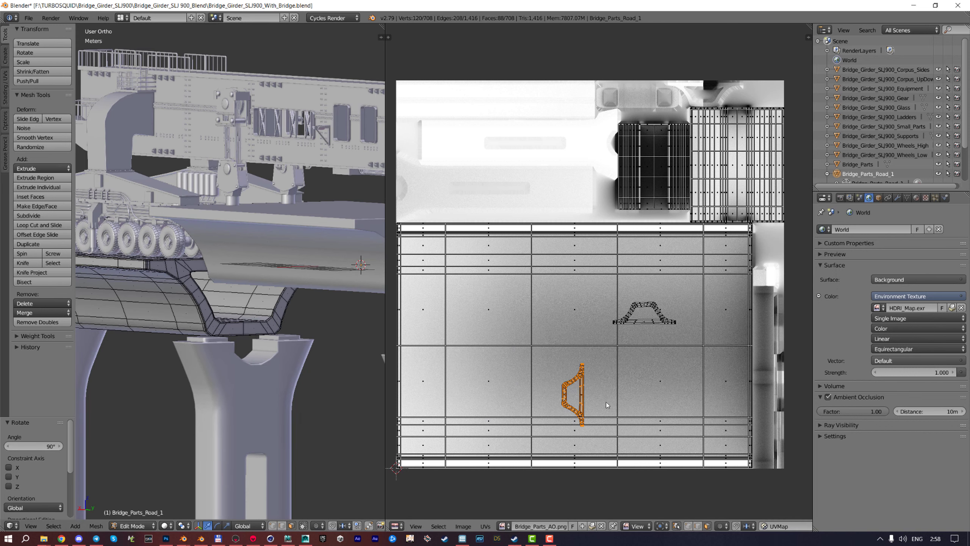
key(g)
click(525, 422)
Move the middle trapezoid island left, turn it upright by -90°, and fine-tune its position
right_click(654, 325)
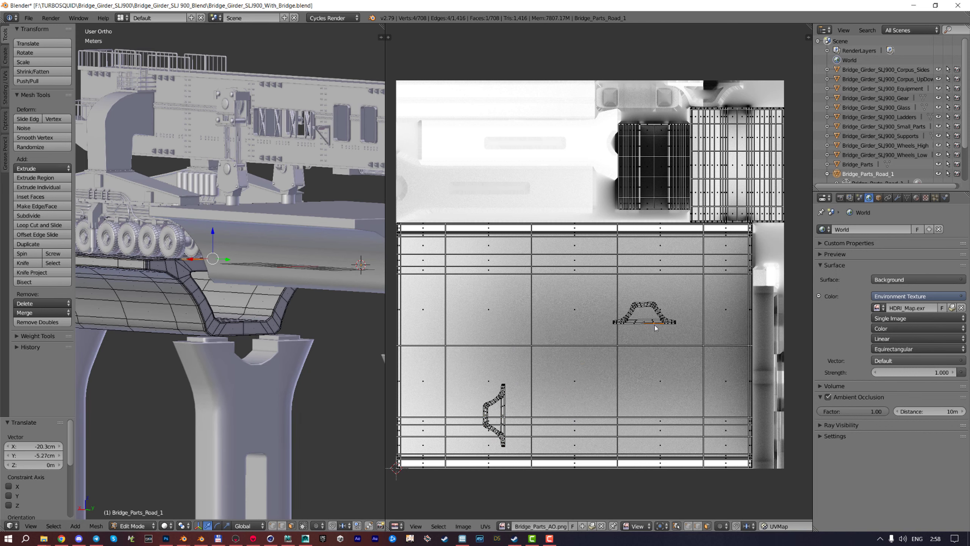
key(g)
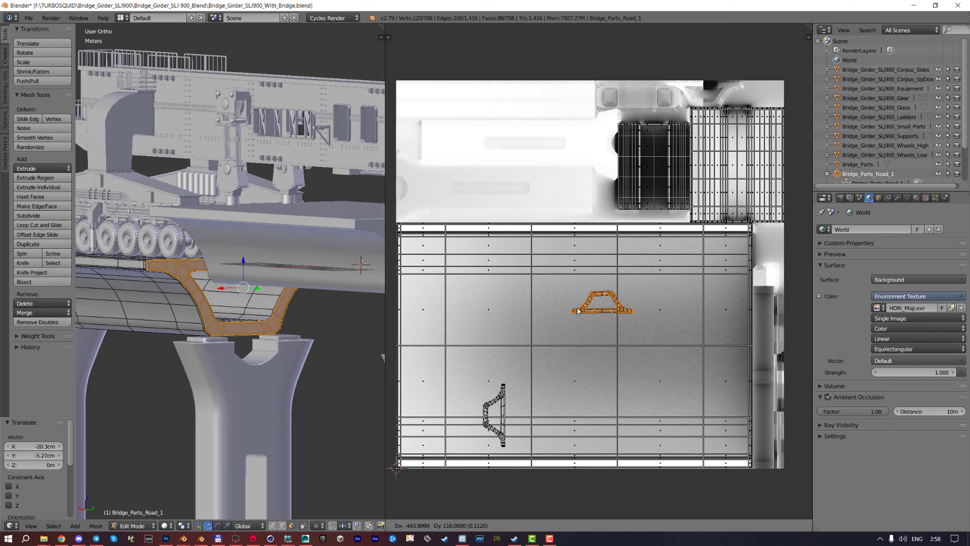
click(508, 303)
key(r)
key(9)
key(0)
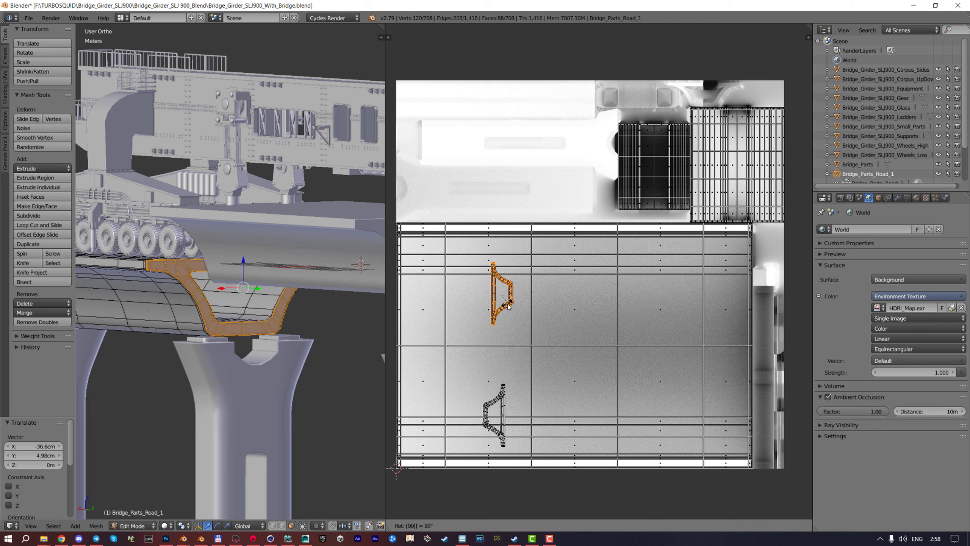
key(minus)
key(Return)
key(g)
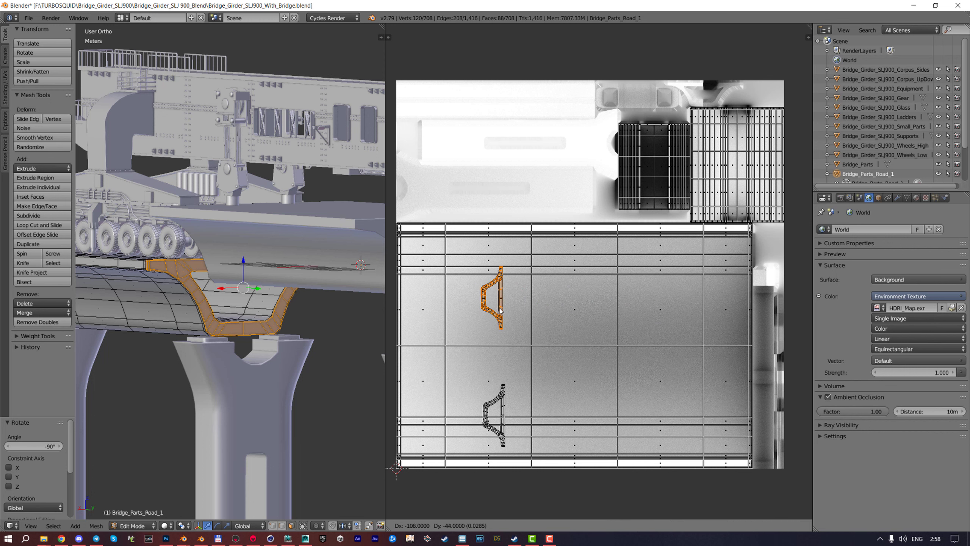
click(502, 311)
key(g)
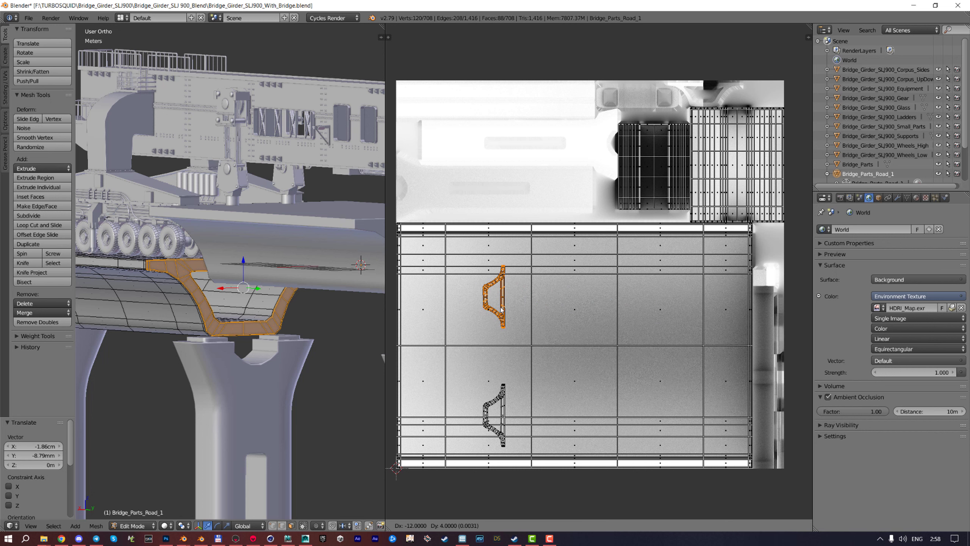
click(500, 310)
key(Tab)
On Bridge_Parts_Road_2, rotate both cross-section islands 90° and move them to the left
right_click(265, 280)
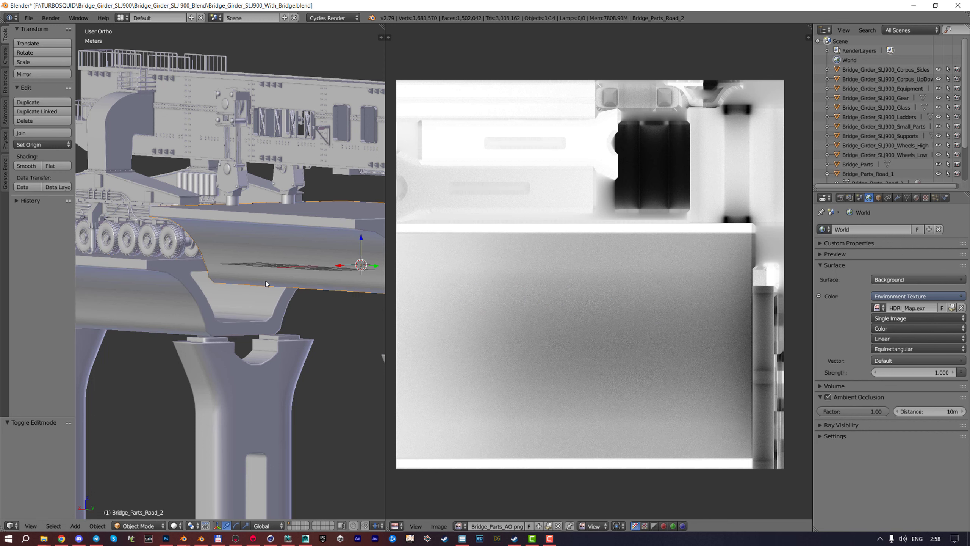
key(Tab)
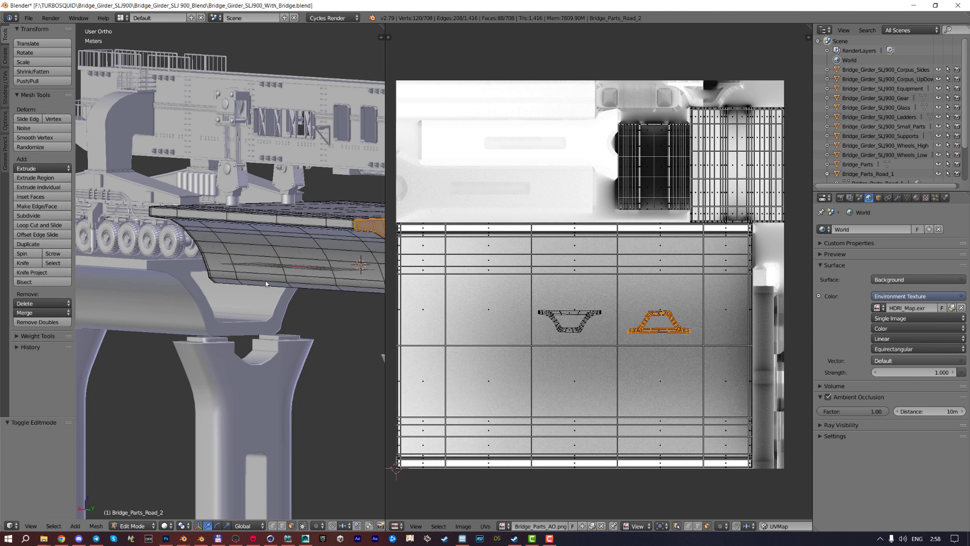
right_click(580, 327)
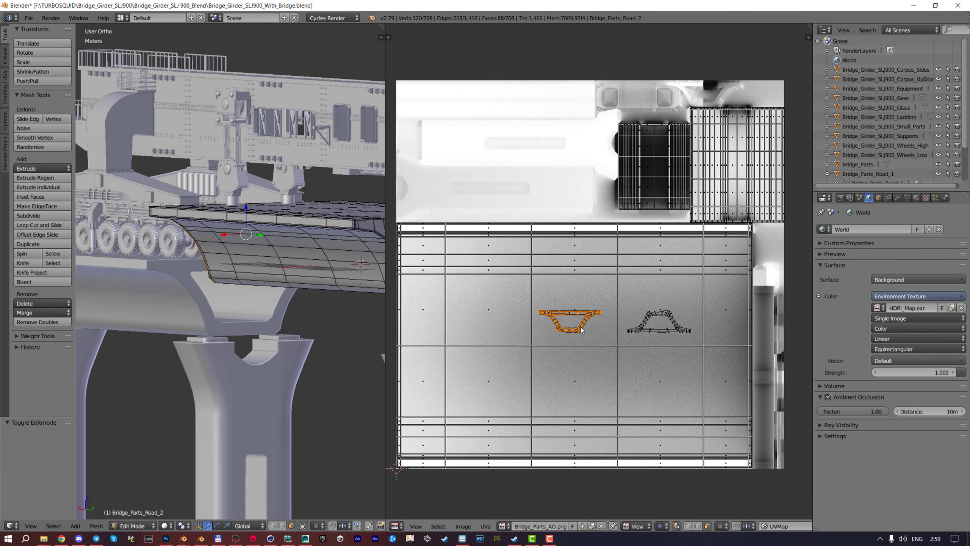
shift+right_click(647, 334)
text(r)
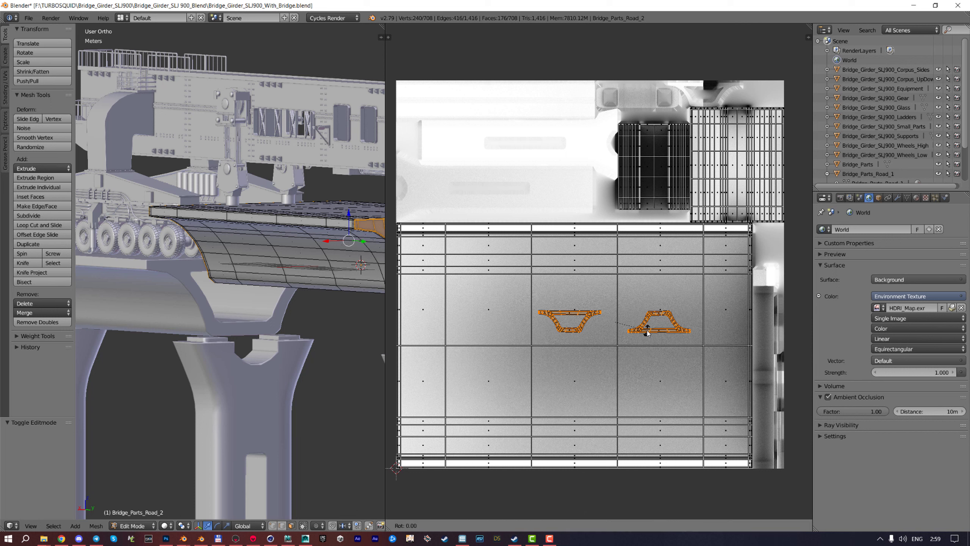
text(8)
key(BackSpace)
text(8)
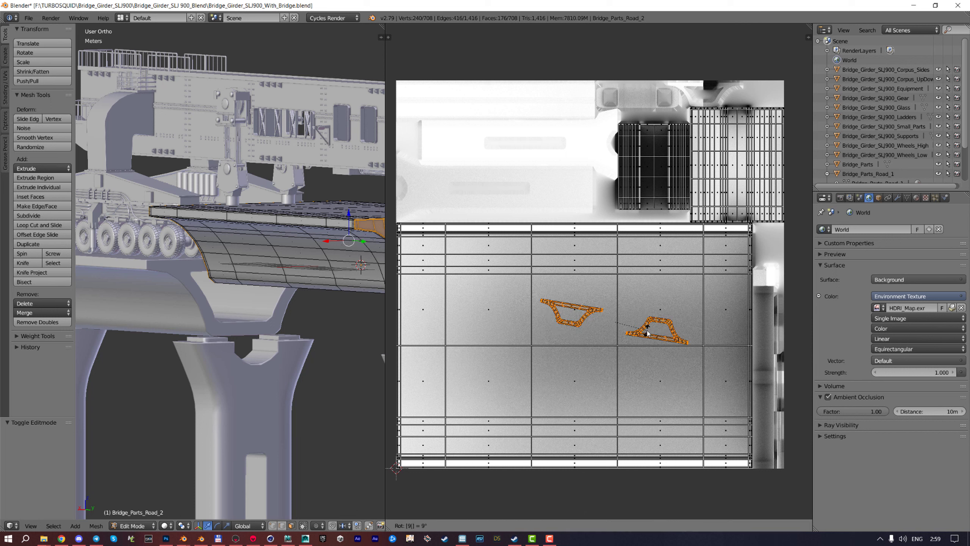
key(BackSpace)
text(90)
key(Return)
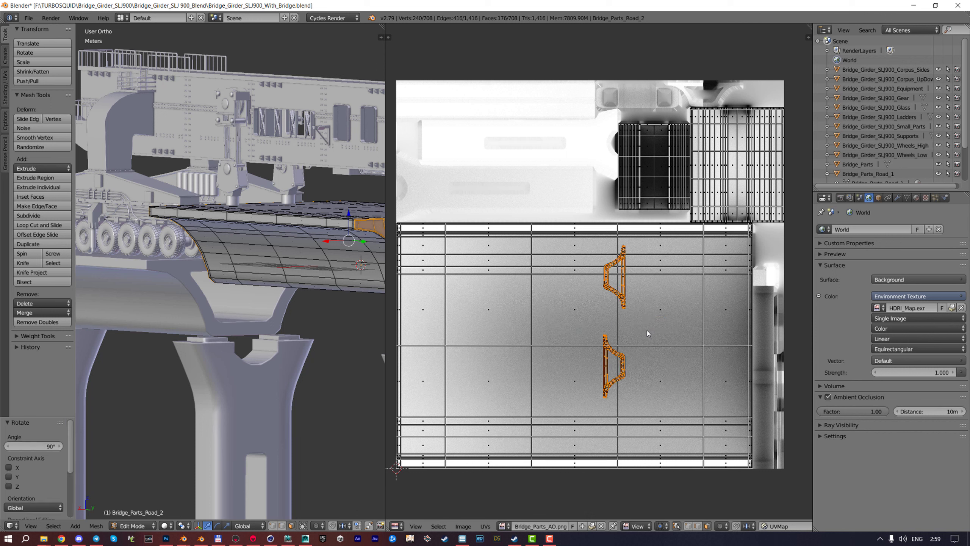
key(g)
click(517, 367)
key(Tab)
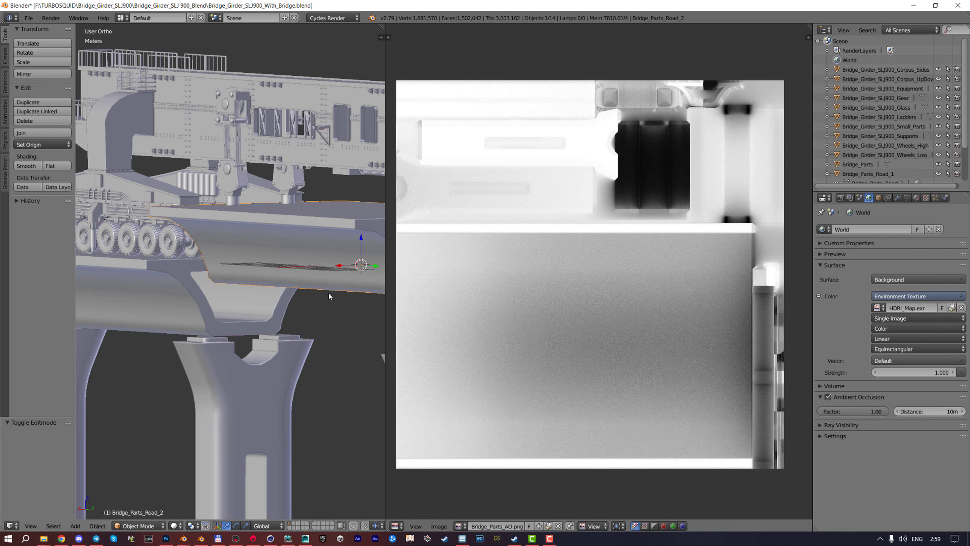
scroll(329, 291, down, 3)
shift+middle_drag(328, 291, 263, 297)
Select all faces of the concrete pillars and inspect their UV islands over the AO texture
right_click(250, 300)
key(Tab)
key(a)
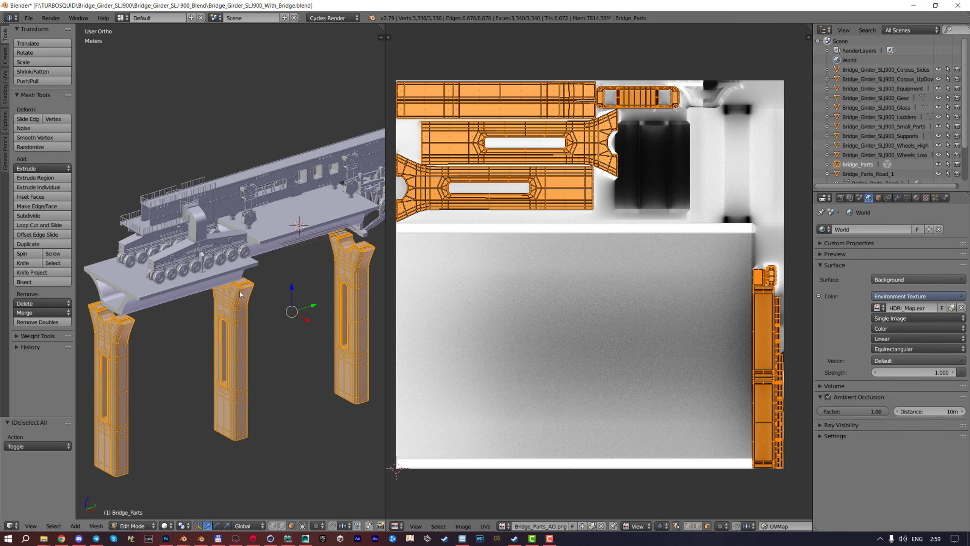
scroll(637, 180, up, 3)
scroll(638, 181, down, 2)
middle_drag(578, 275, 534, 298)
scroll(517, 307, up, 4)
scroll(517, 307, down, 4)
scroll(618, 306, up, 3)
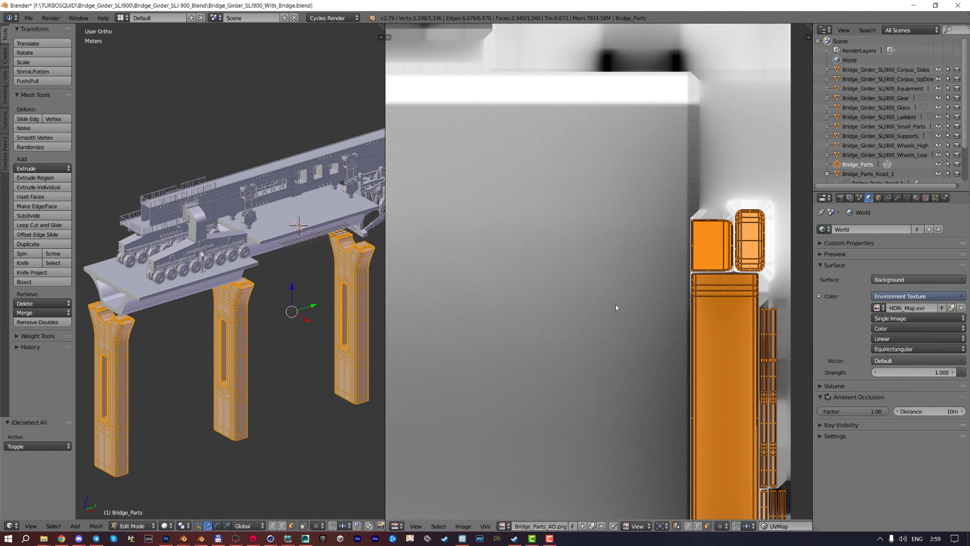
middle_drag(617, 305, 563, 304)
Compare pillar UVs in and out of Edit Mode, then select everything and view through the camera
key(Tab)
key(Tab)
scroll(564, 164, down, 1)
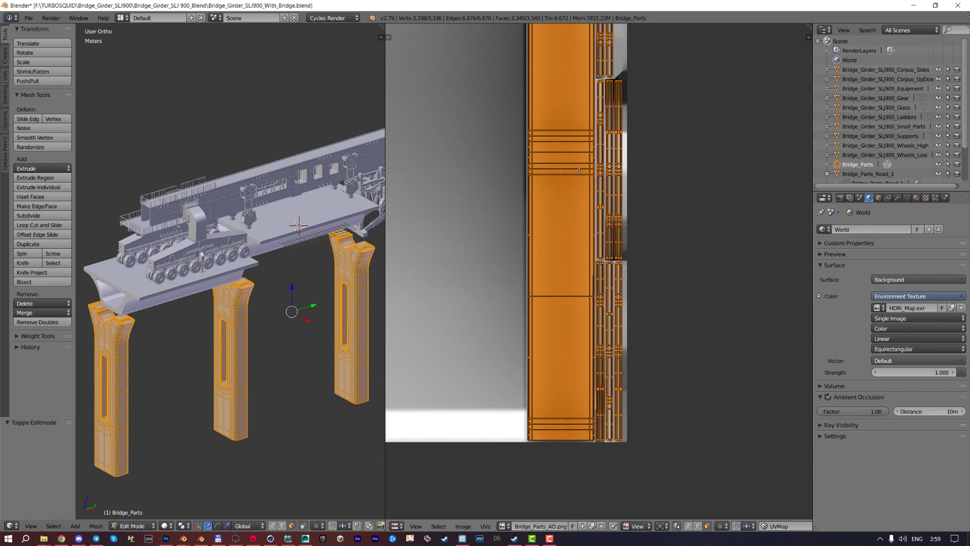
key(Tab)
scroll(635, 330, up, 2)
key(Tab)
scroll(635, 331, down, 1)
middle_drag(635, 331, 649, 275)
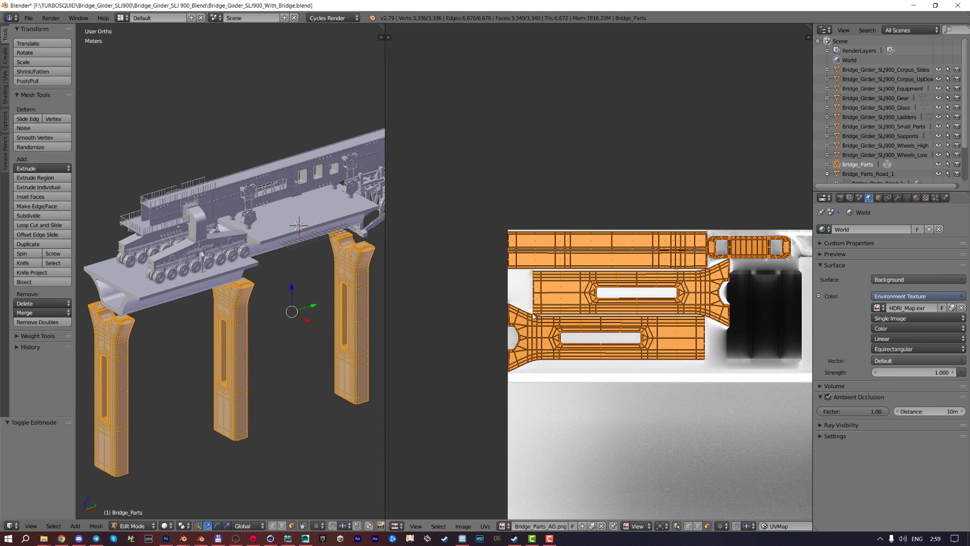
scroll(649, 268, up, 3)
scroll(654, 258, down, 2)
key(Tab)
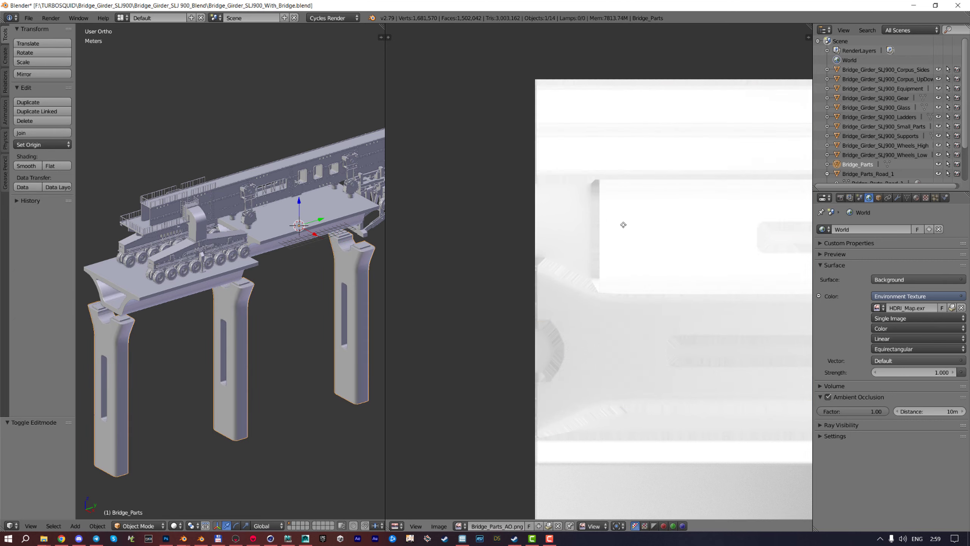
key(Tab)
scroll(671, 292, down, 1)
key(Tab)
middle_drag(671, 292, 555, 281)
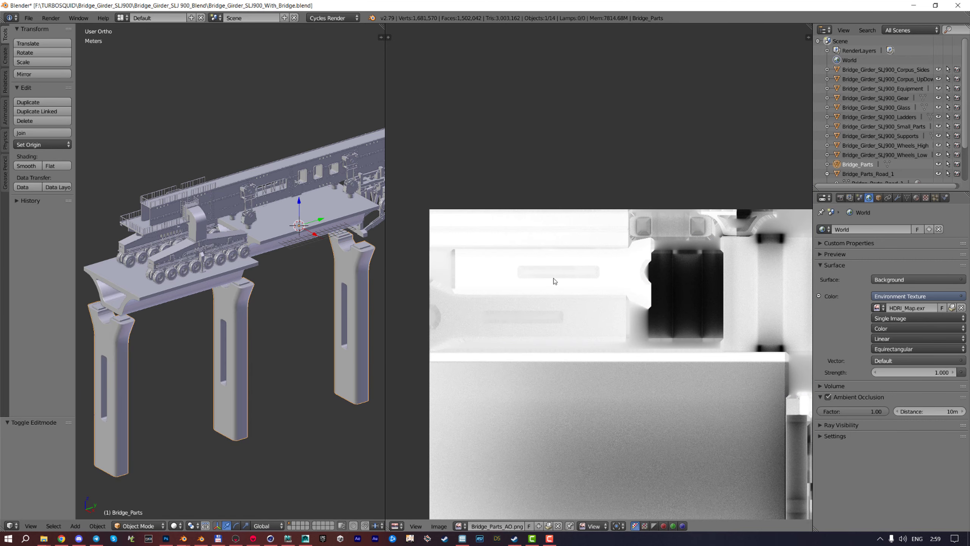
key(Tab)
key(Tab)
key(a)
key(a)
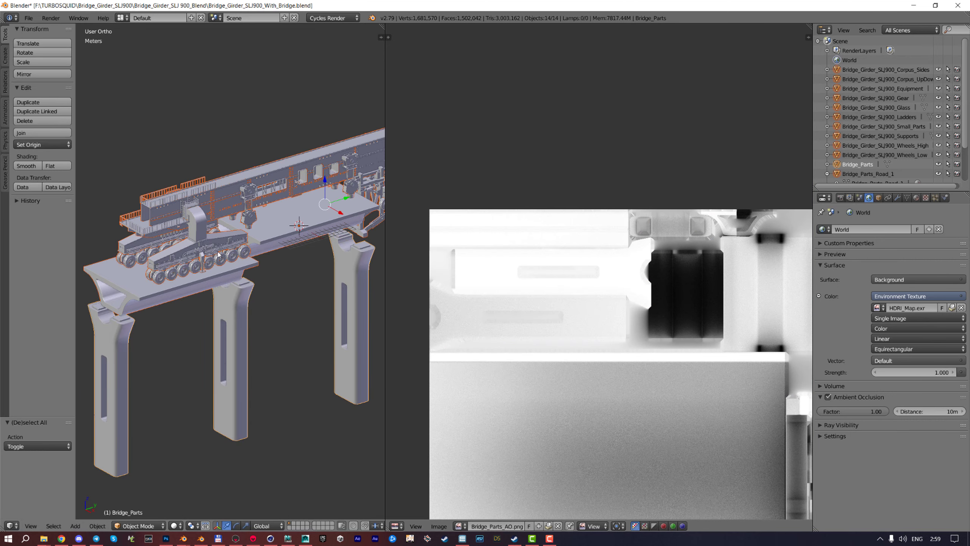
key(KP_0)
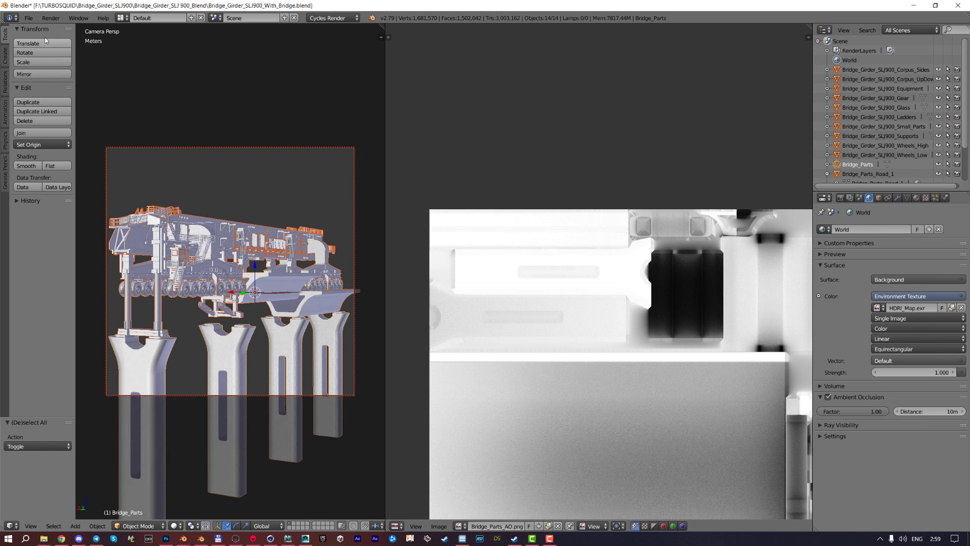
Overwrite Bridge_Girder_SLJ900_With_Bridge.fbx in With_Bridge_Files with an FBX export, then return to Marmoset Toolbag
click(28, 17)
mouse_move(44, 207)
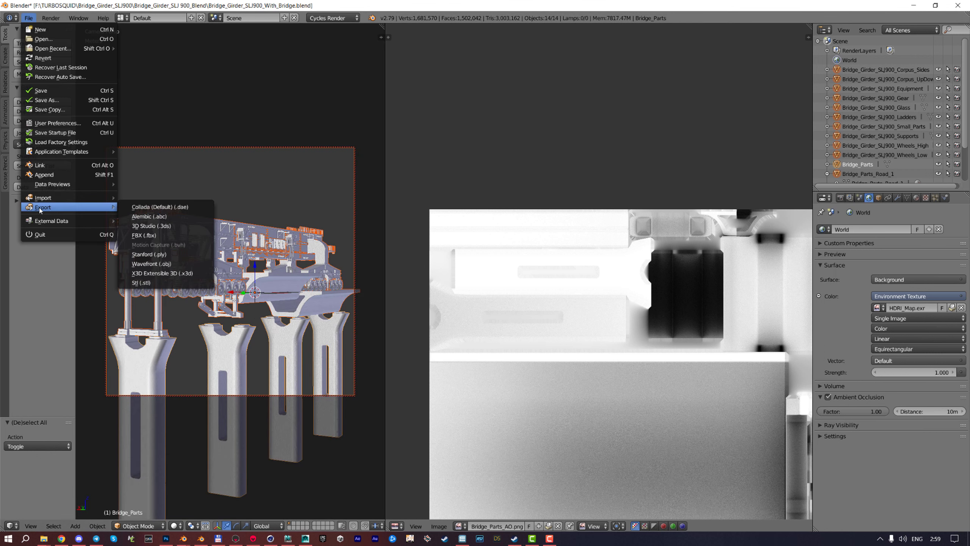
click(202, 235)
click(149, 65)
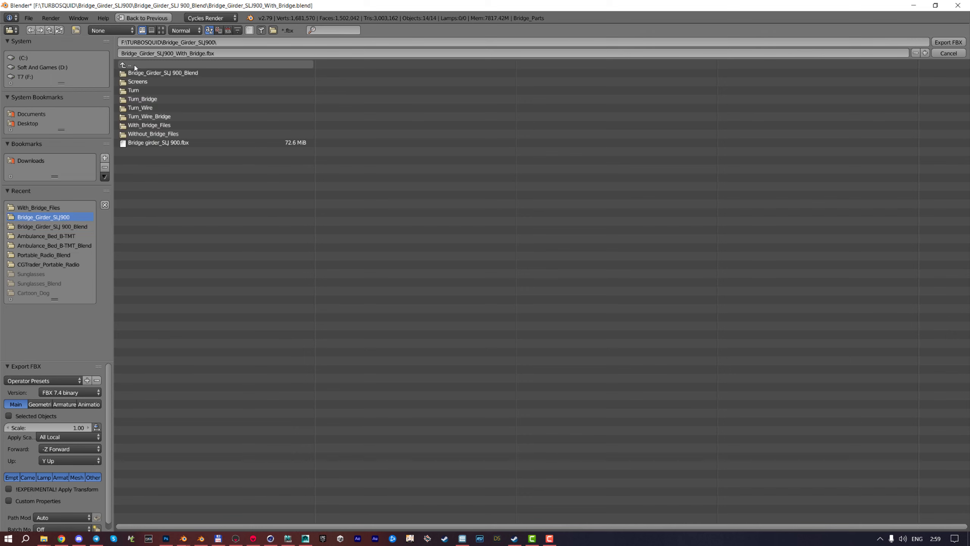
click(140, 71)
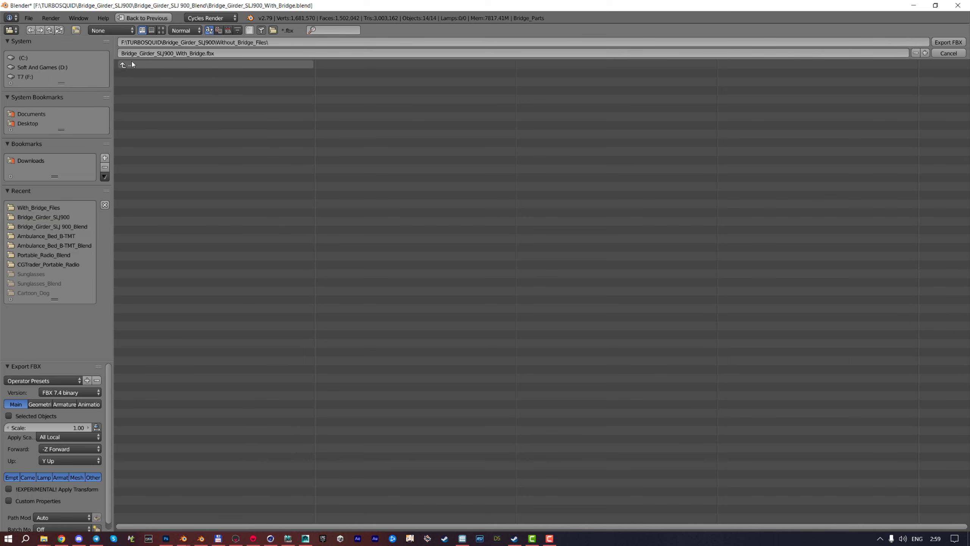
click(132, 62)
click(151, 125)
click(156, 74)
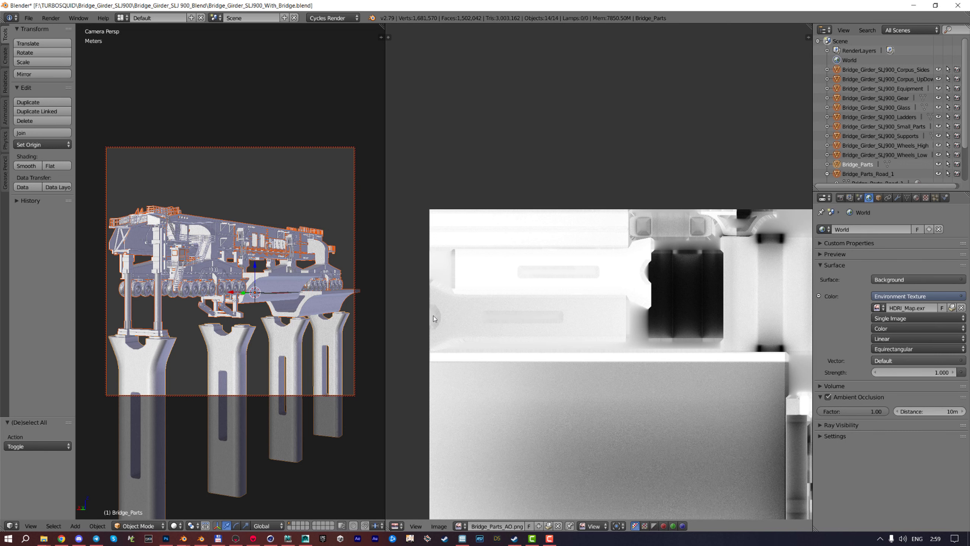
click(255, 539)
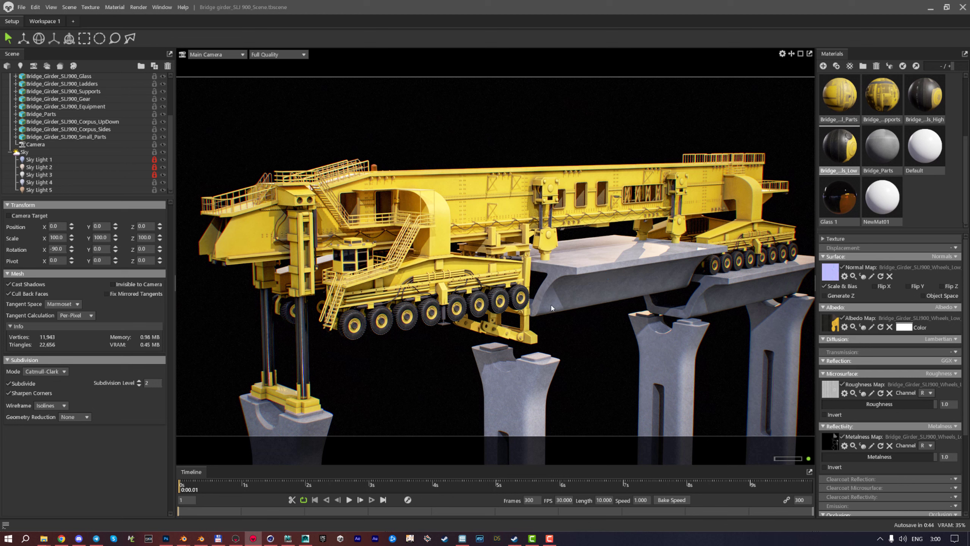
Clear the selection, look around the yellow crane on its piers, and collapse the Bridge_Girder_SLJ900_With_Bridge group
key(Escape)
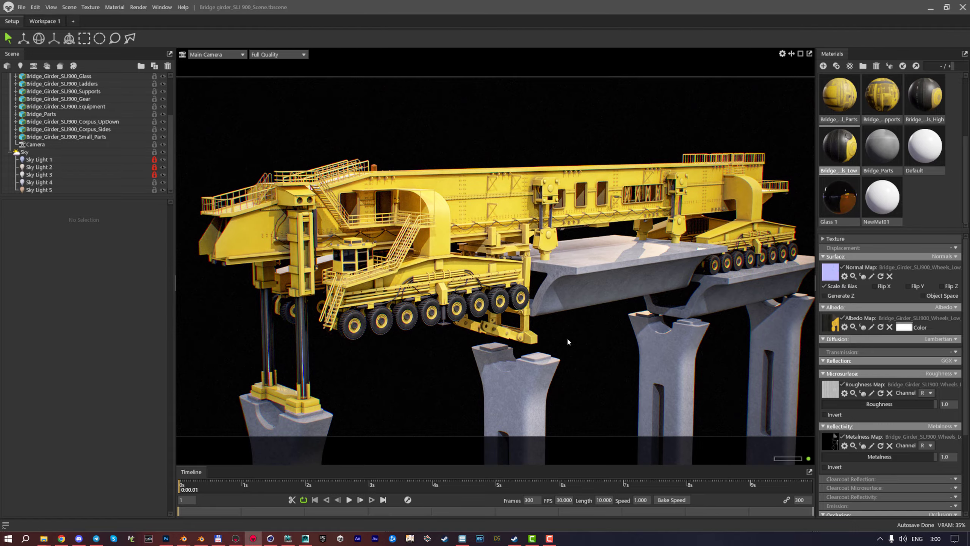
scroll(599, 339, up, 10)
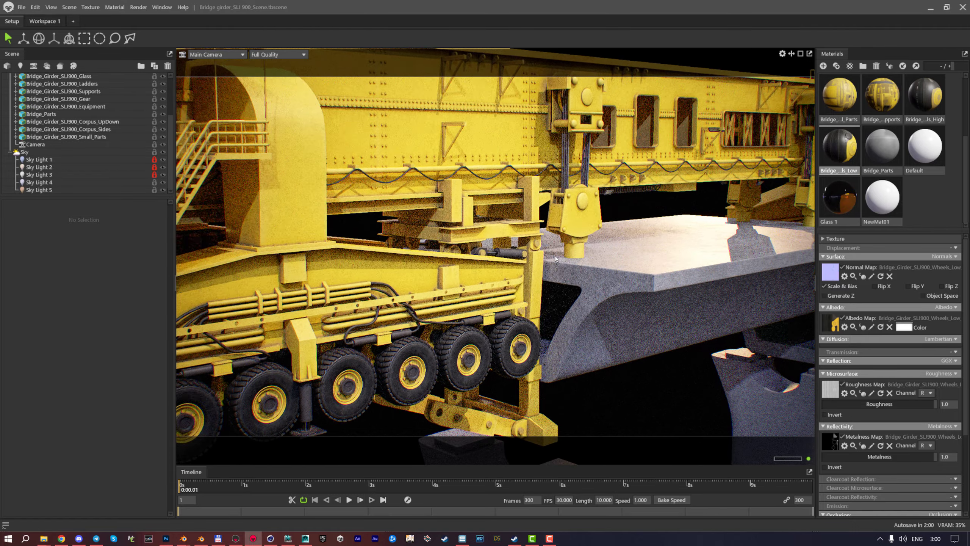
scroll(500, 245, up, 10)
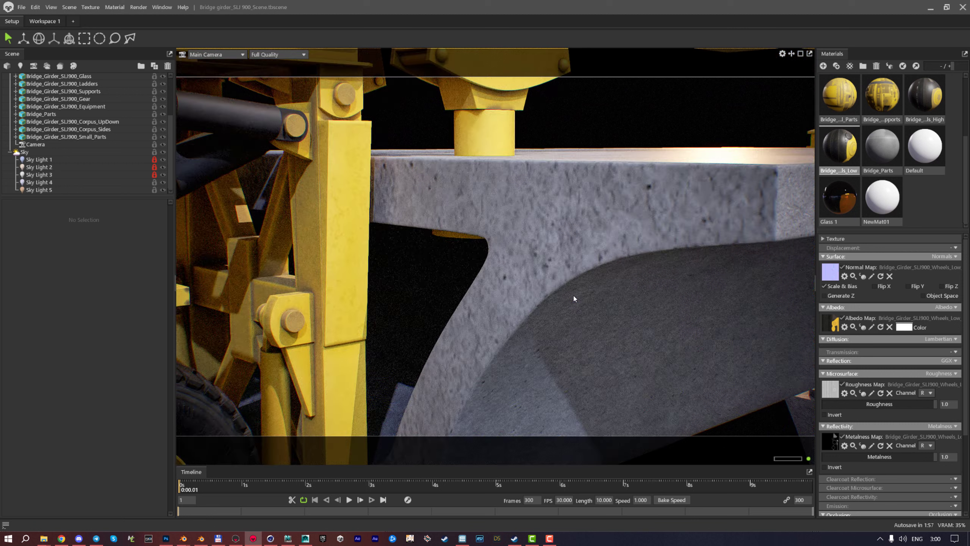
drag(574, 299, 531, 265)
scroll(576, 234, down, 5)
scroll(531, 265, up, 10)
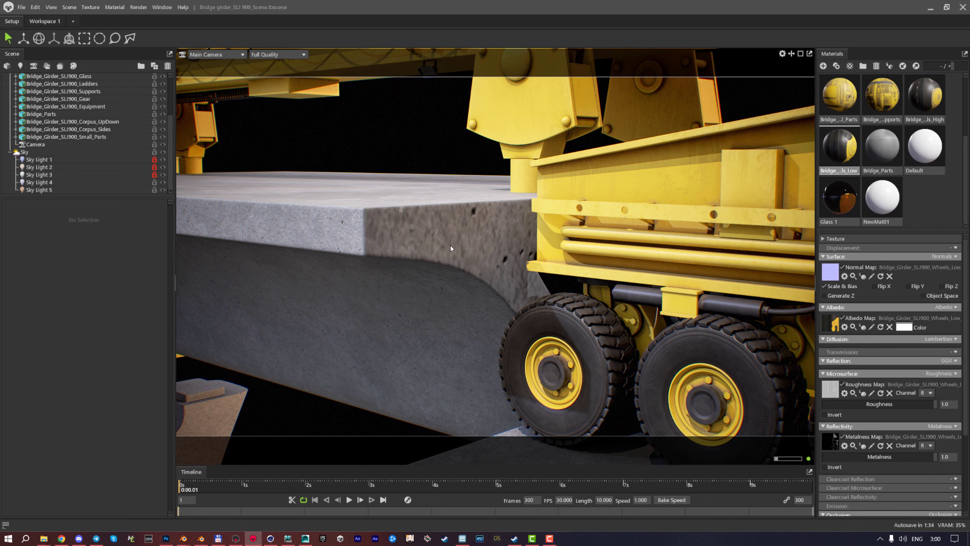
drag(502, 255, 392, 264)
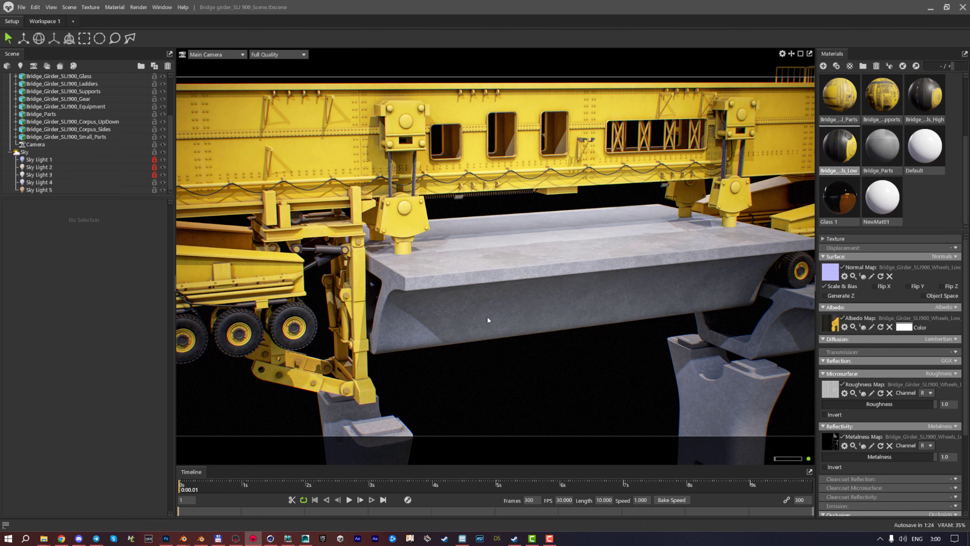
drag(481, 301, 464, 269)
scroll(464, 270, up, 8)
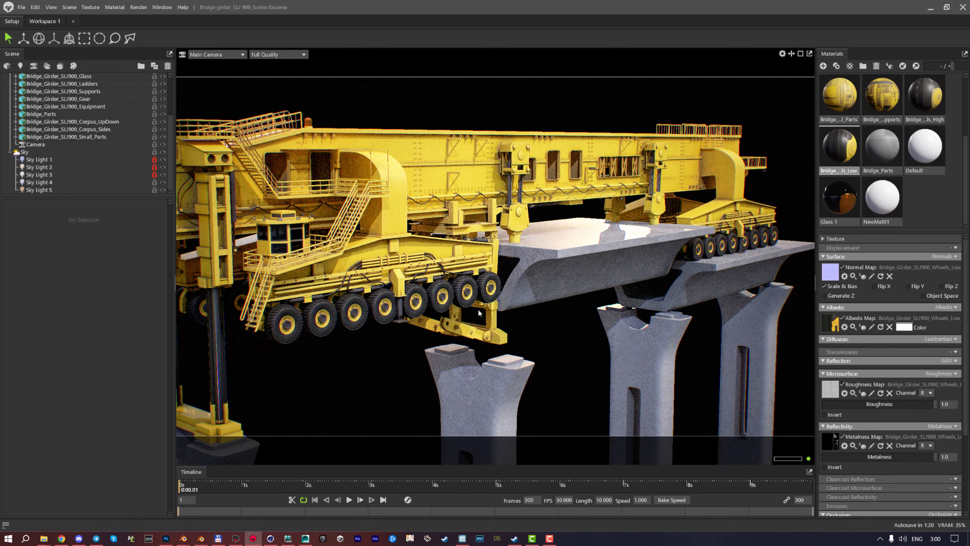
drag(530, 328, 533, 342)
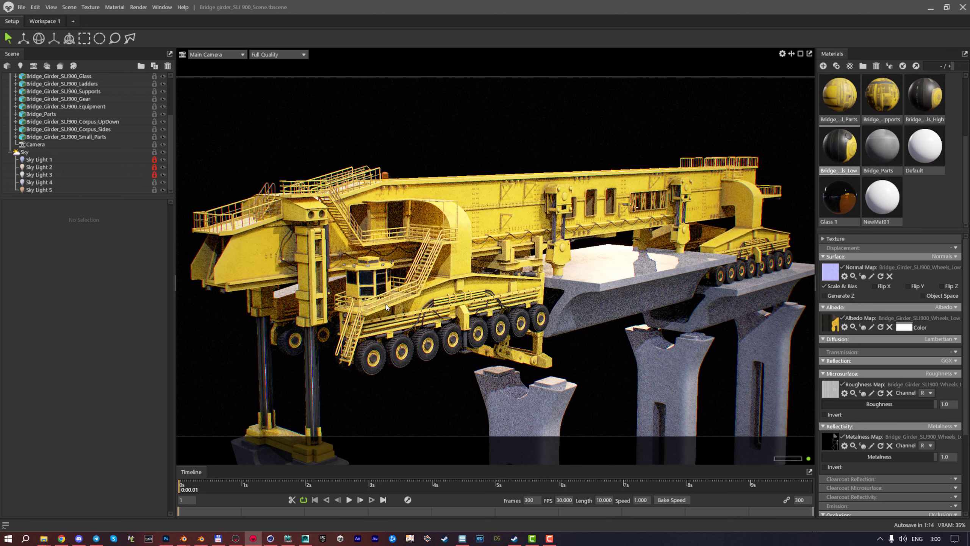
drag(366, 294, 364, 291)
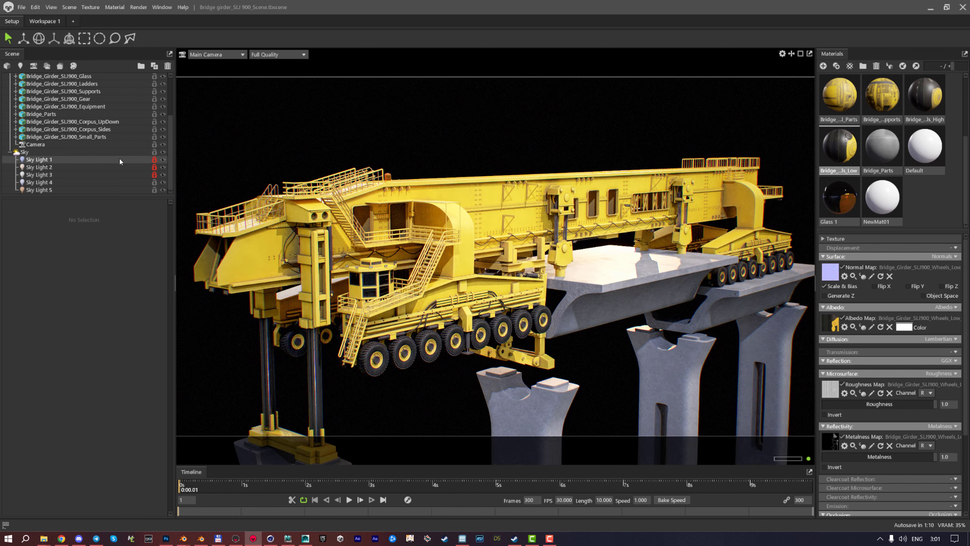
scroll(120, 162, up, 3)
click(9, 99)
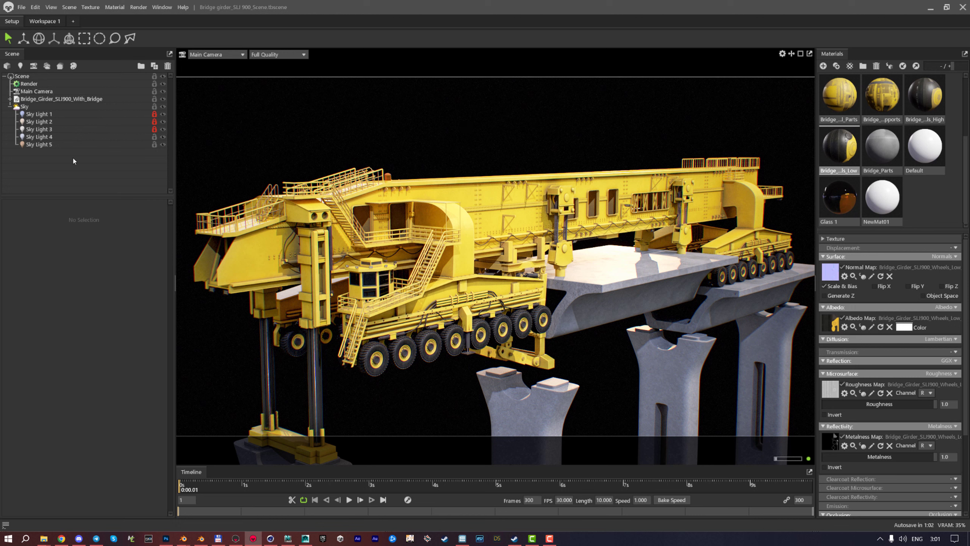
Add Turntable 1, parent Bridge_Girder_SLJ900_With_Bridge under it, and scrub to 0:01.16 to preview
right_click(54, 171)
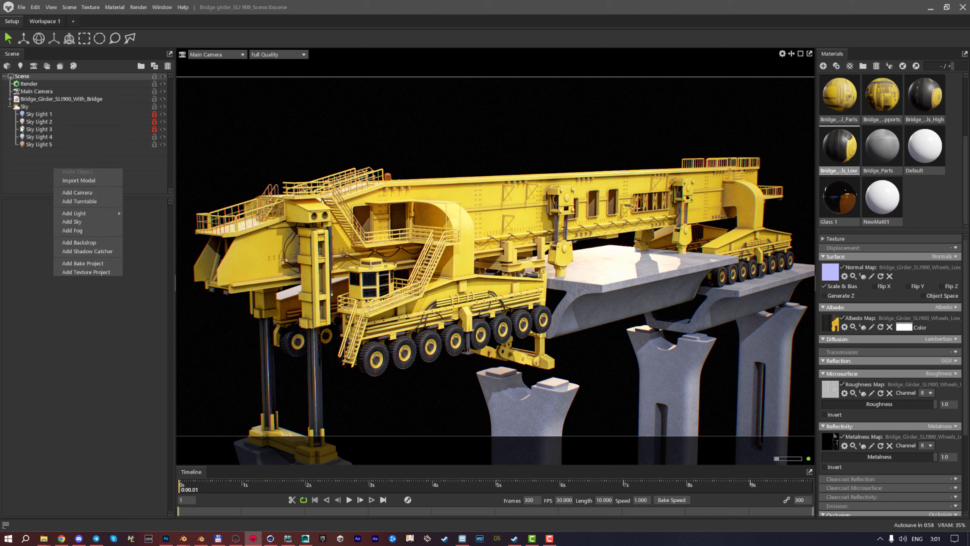
right_click(29, 165)
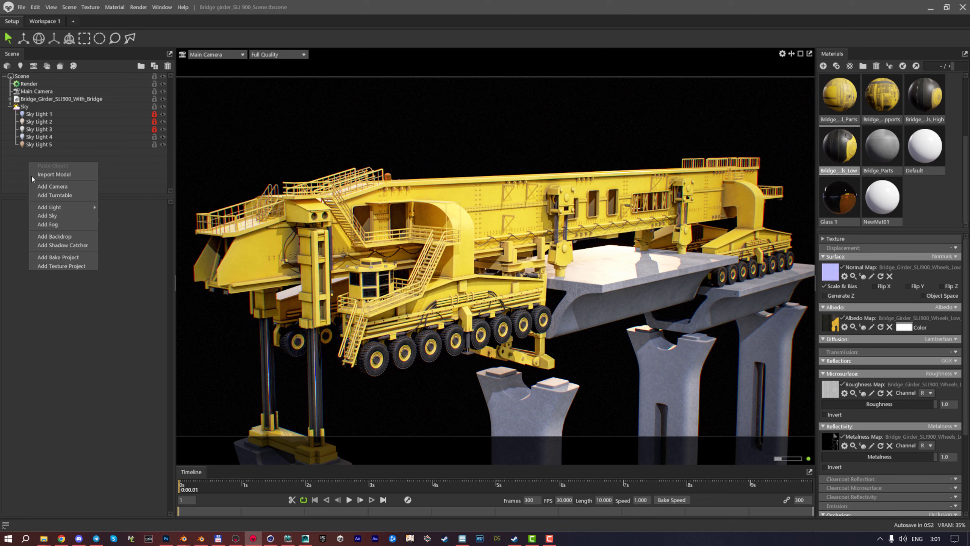
click(62, 195)
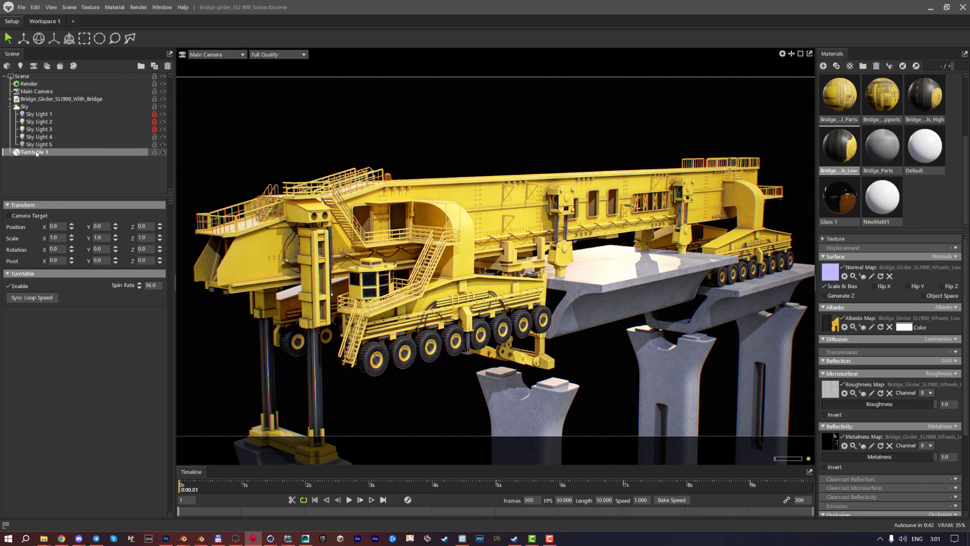
click(37, 99)
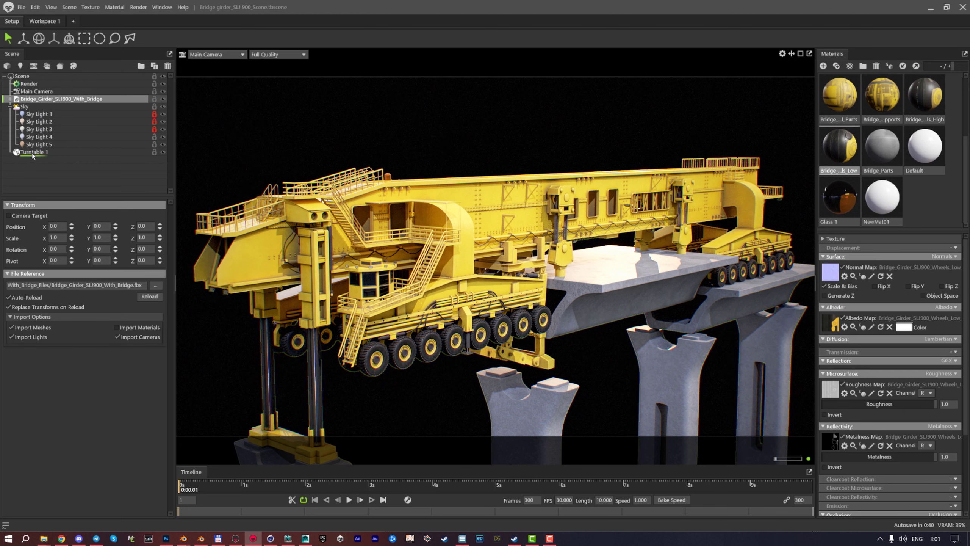
drag(32, 155, 34, 152)
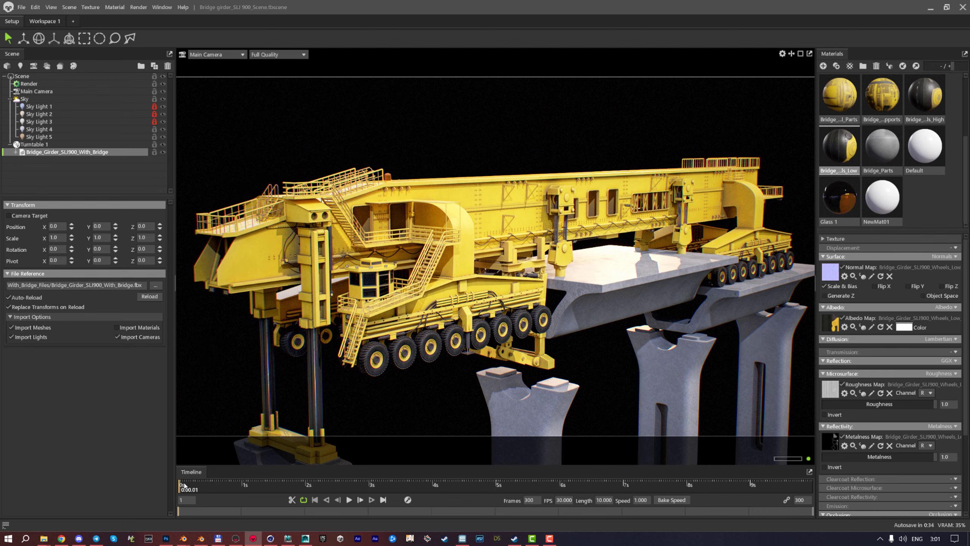
drag(181, 490, 289, 503)
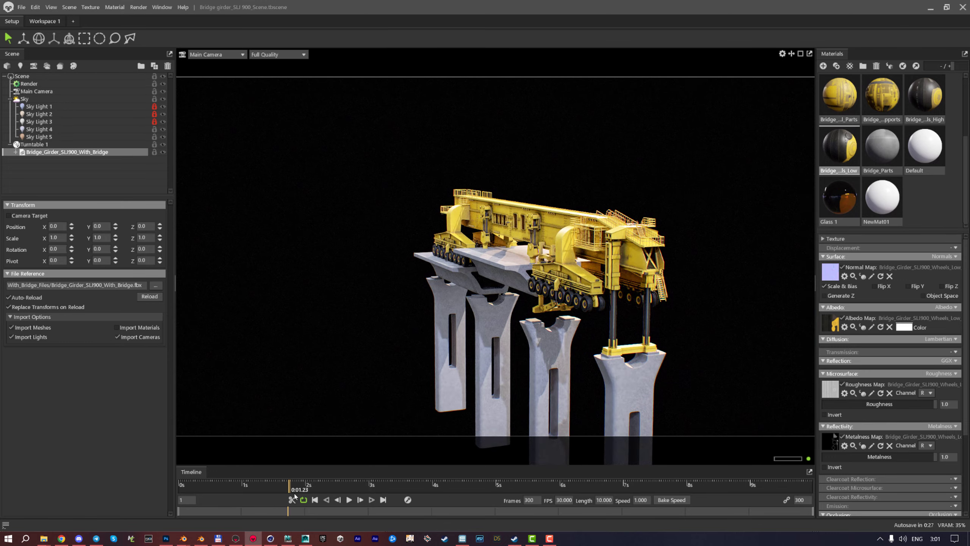
click(431, 491)
drag(448, 495, 840, 495)
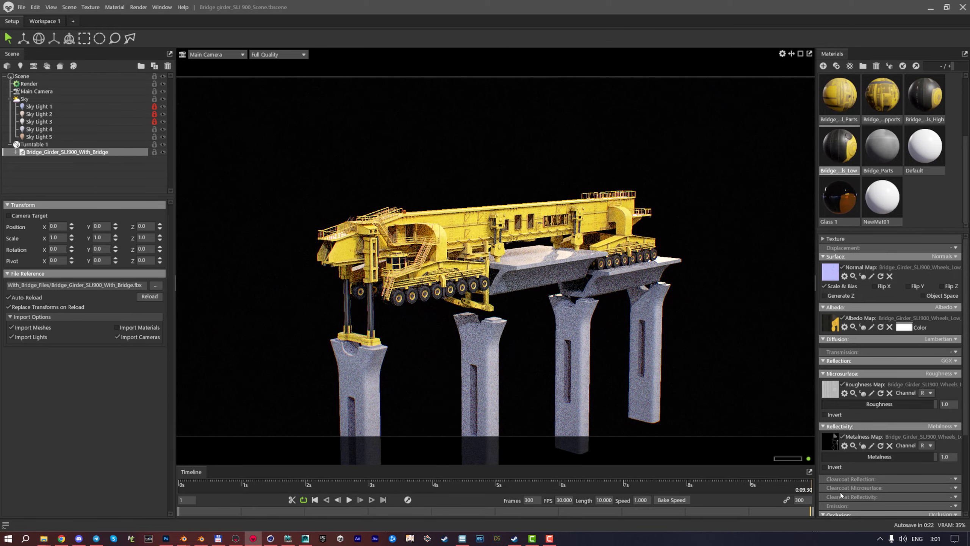
drag(759, 484, 76, 443)
drag(324, 353, 428, 368)
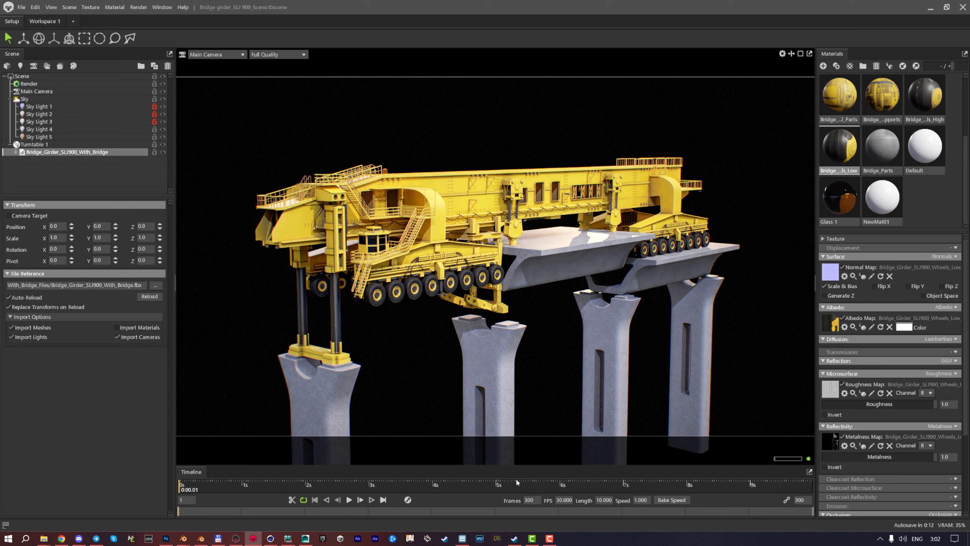
drag(557, 501, 573, 500)
click(597, 500)
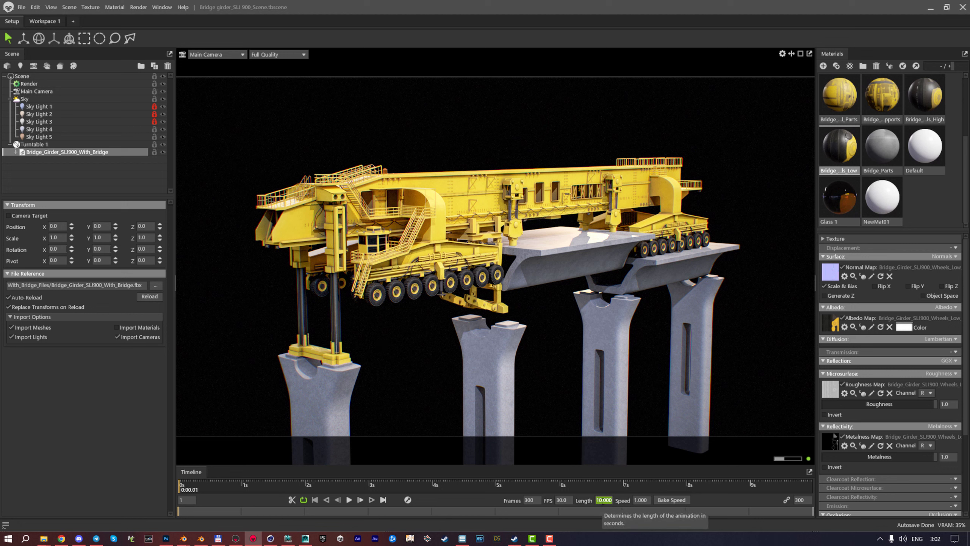
click(563, 502)
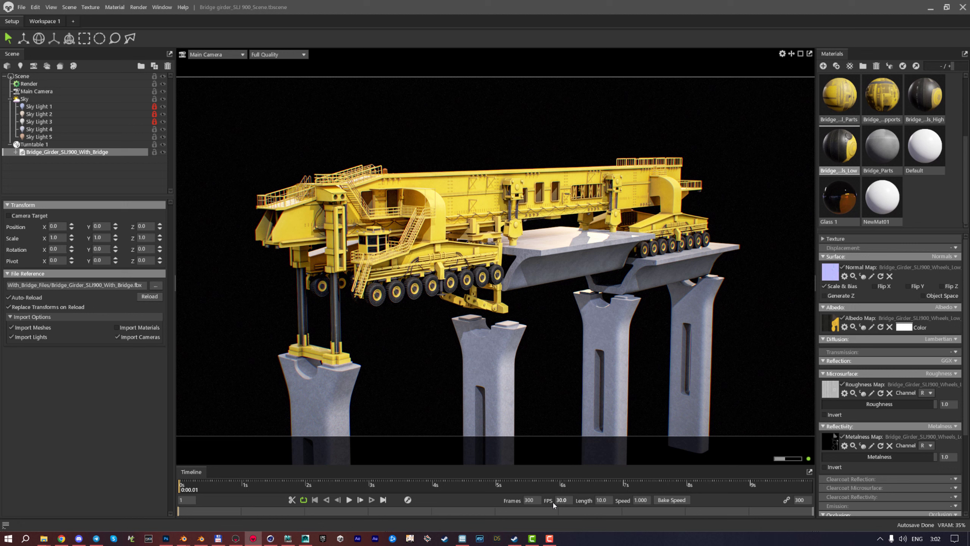
double_click(568, 500)
double_click(535, 499)
click(349, 500)
click(498, 484)
drag(537, 479, 91, 491)
drag(481, 342, 456, 341)
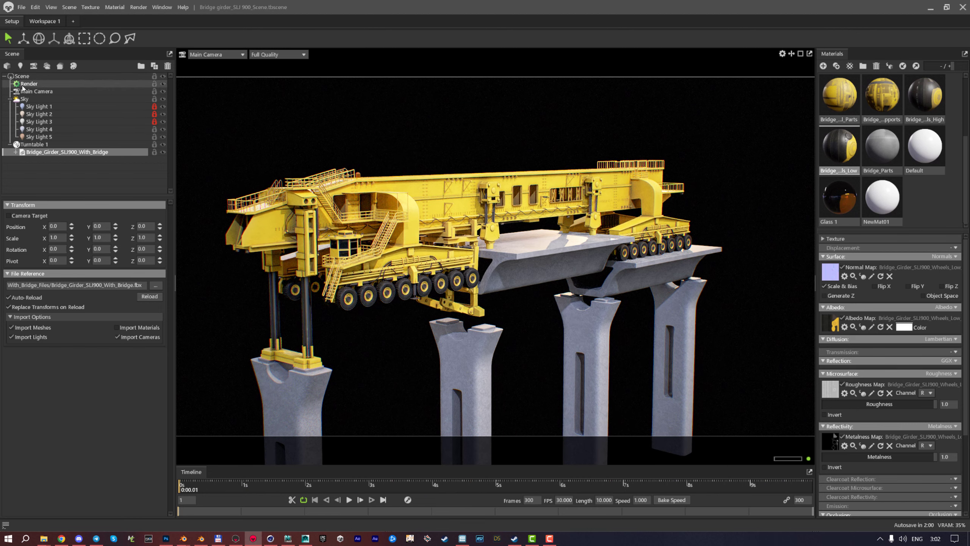
Check the Render settings' 1920 x 1080 video resolution and MPEG4 output format
click(22, 87)
scroll(1, 299, down, 5)
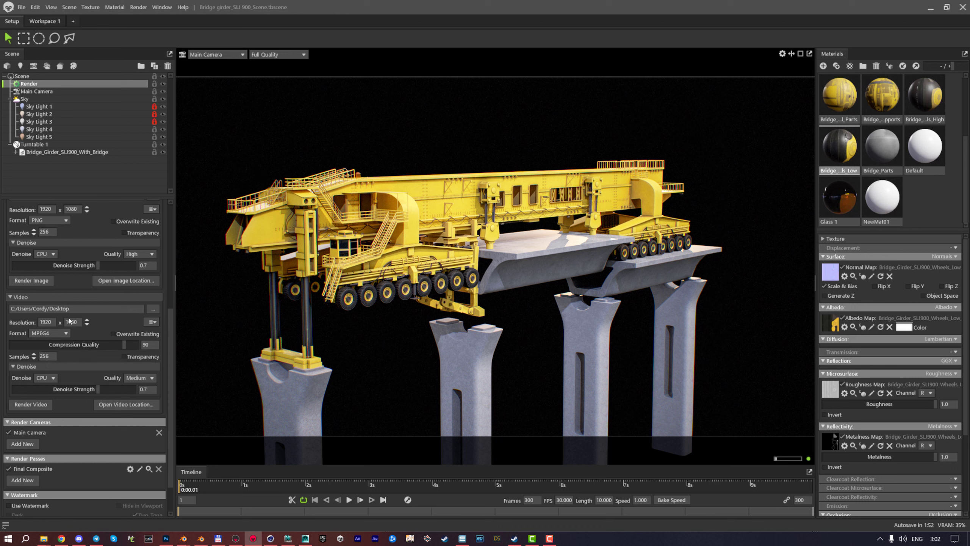
click(152, 321)
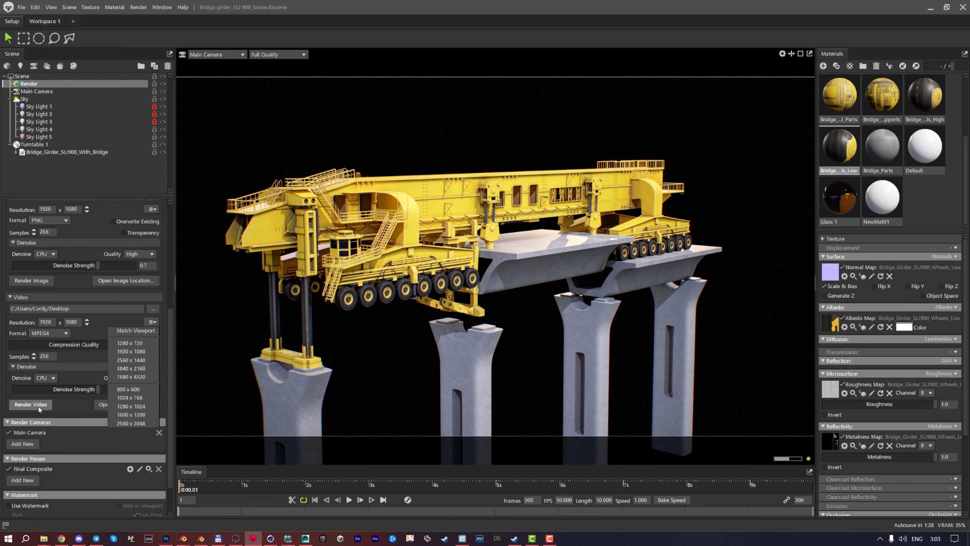
click(49, 333)
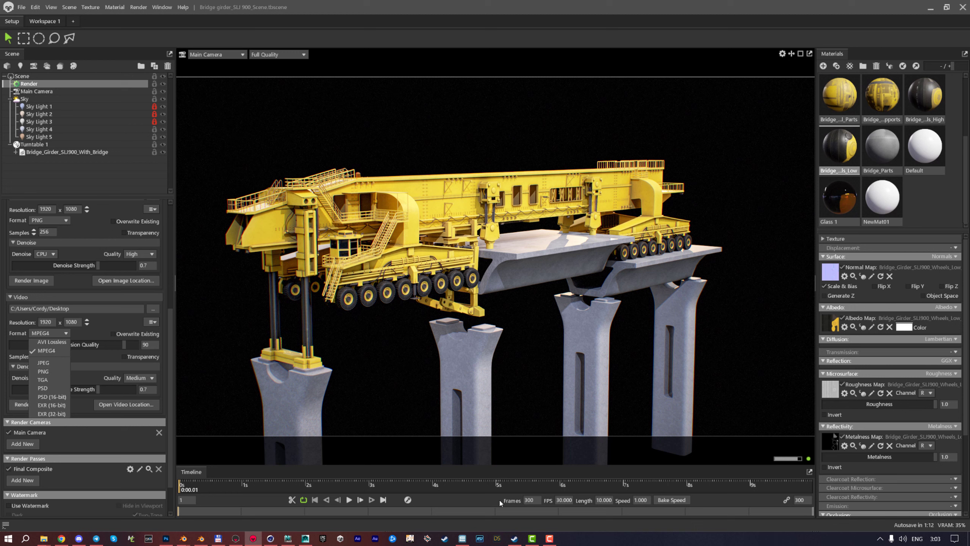
Set the timeline to 3 FPS, accept keyframe realignment, and preview the spin to about 3 seconds
click(564, 499)
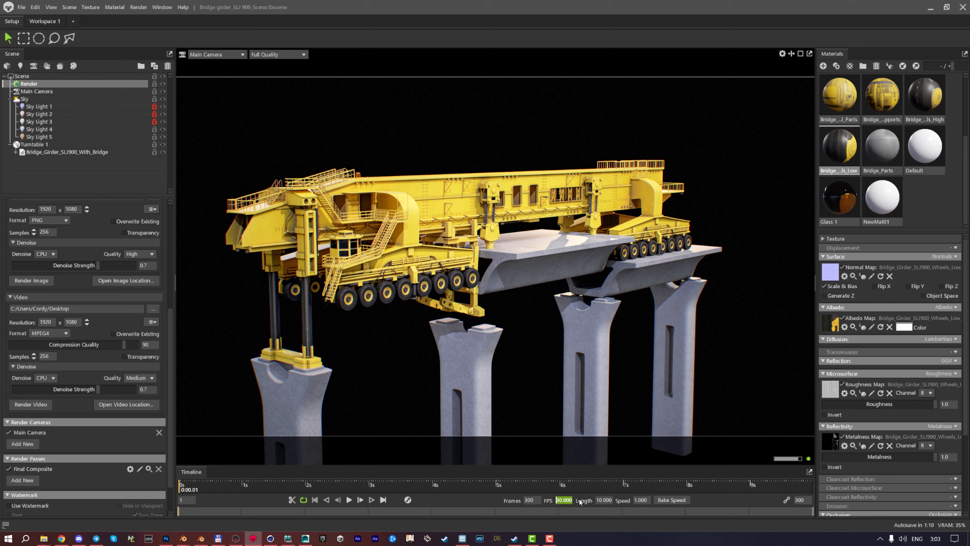
text(3)
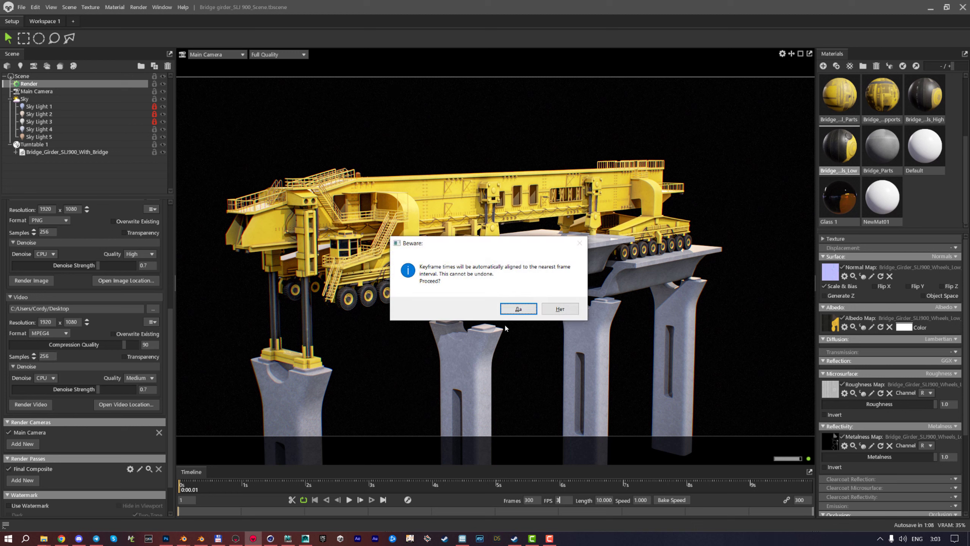
click(513, 309)
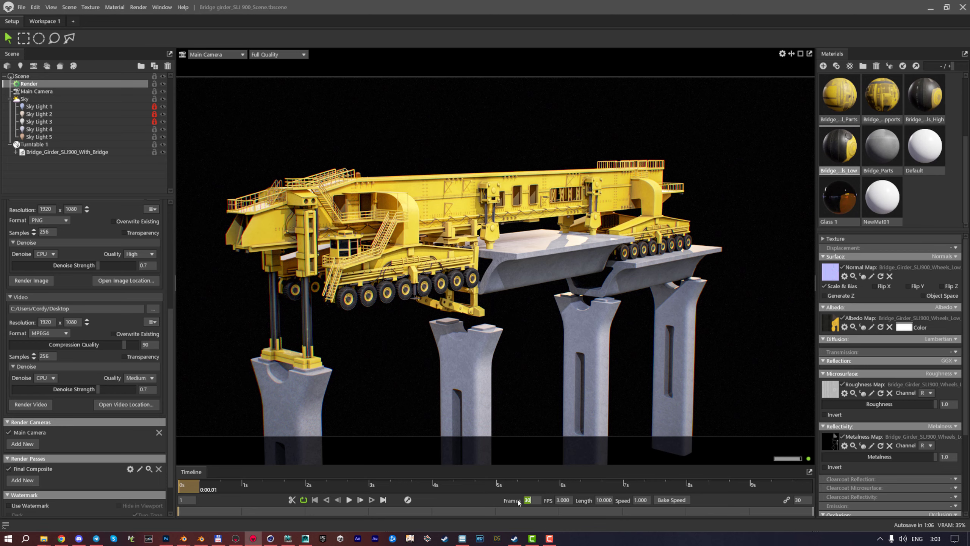
click(225, 487)
drag(225, 486, 108, 480)
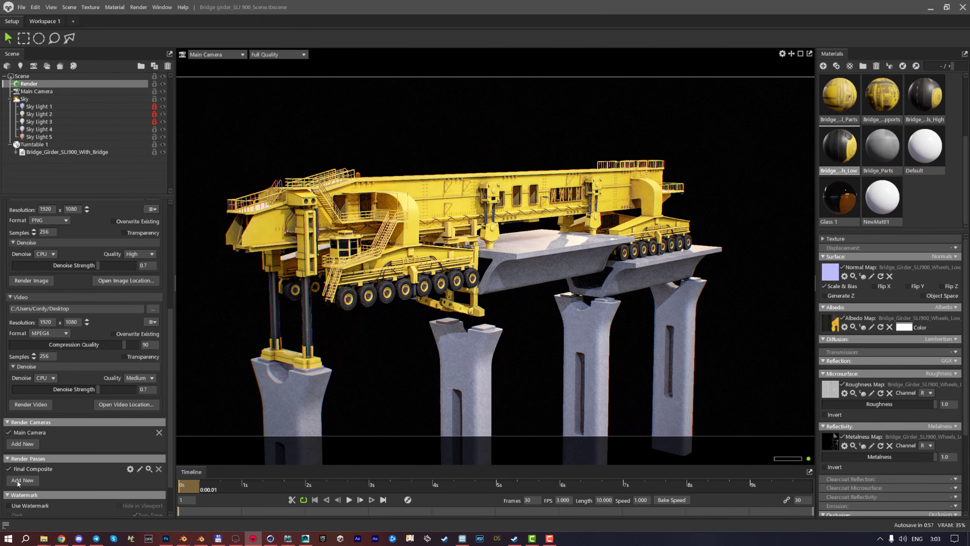
click(46, 333)
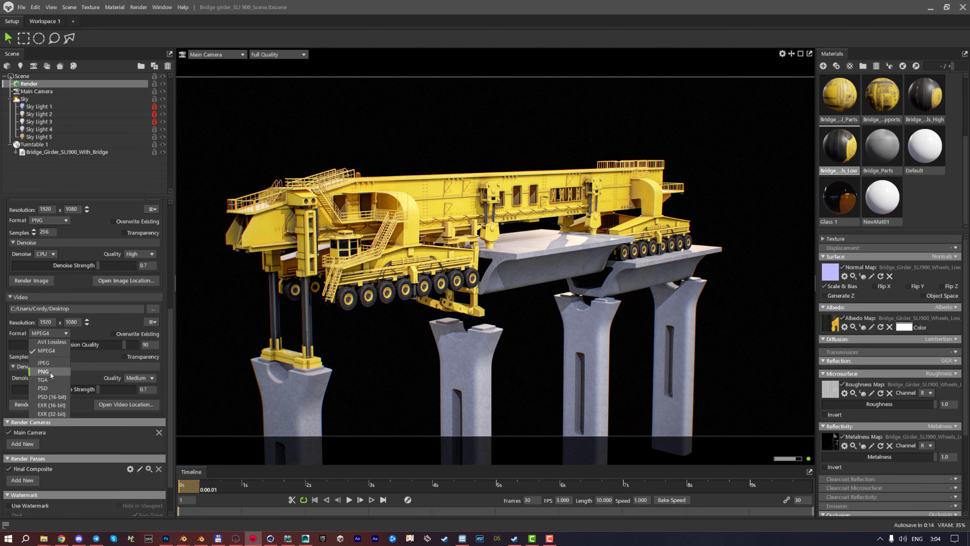
Check the colour mode settings of the Photoshop texture document
key(alt+Tab)
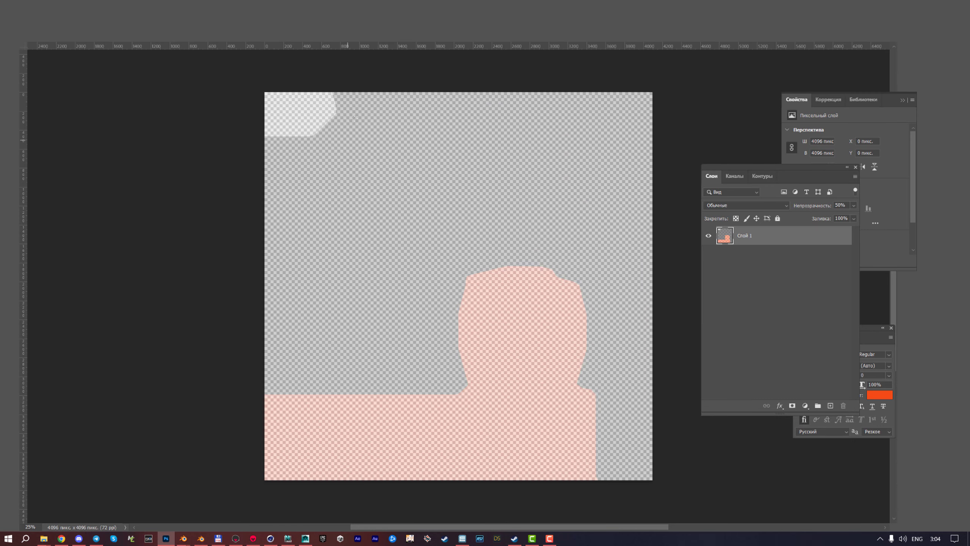
click(102, 6)
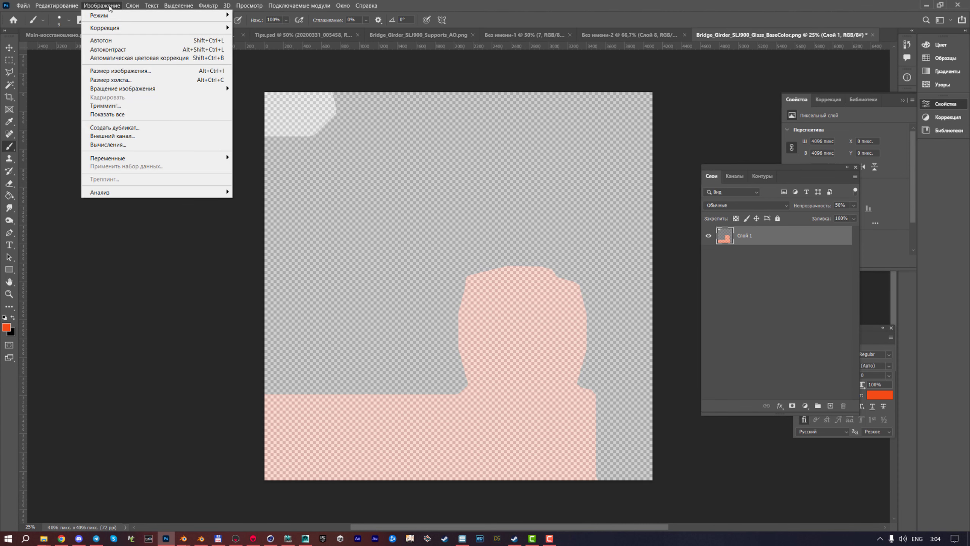
mouse_move(107, 16)
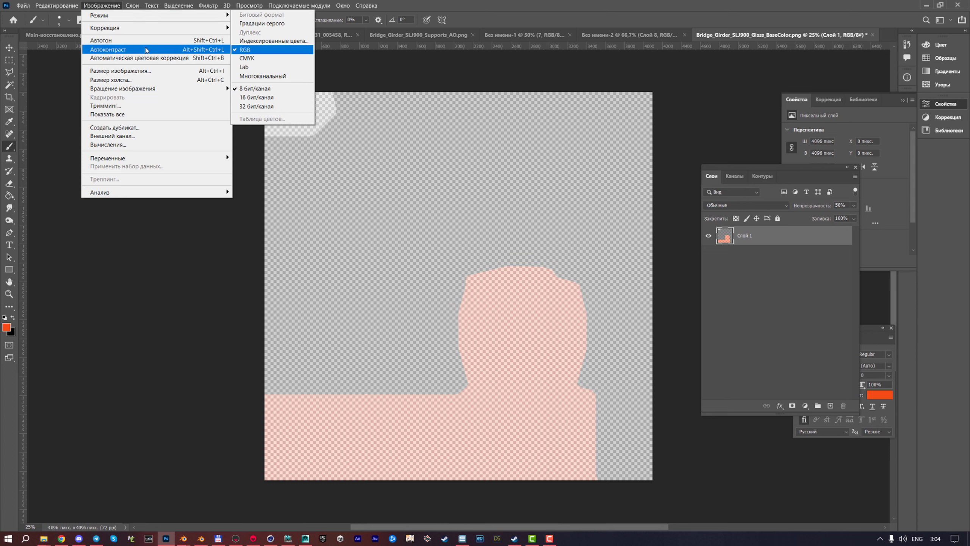
key(Escape)
click(102, 5)
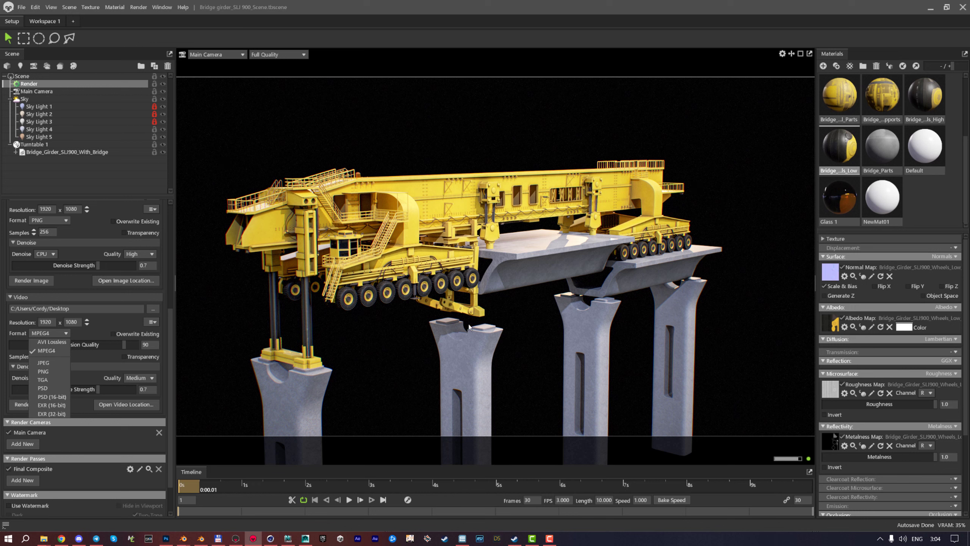
Keep MPEG4 and save the video output as Untitled.mp4 in the 3D Objects folder
click(110, 320)
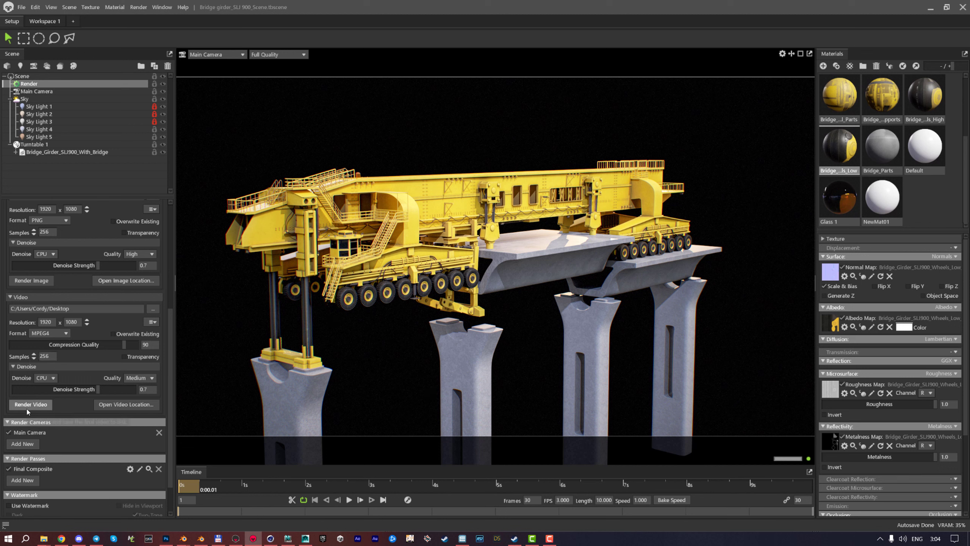
mouse_move(12, 308)
mouse_down()
mouse_move(94, 305)
mouse_move(0, 311)
mouse_up()
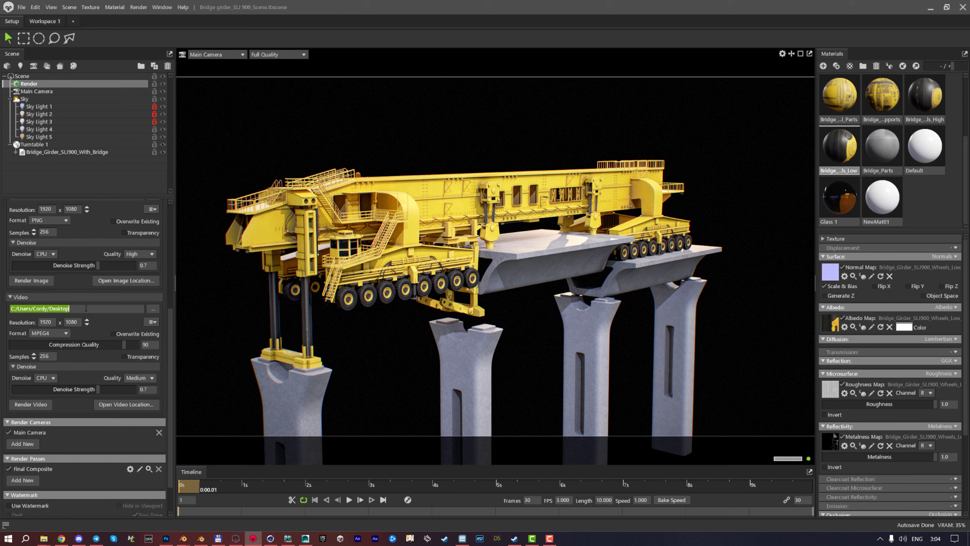
click(86, 308)
click(153, 309)
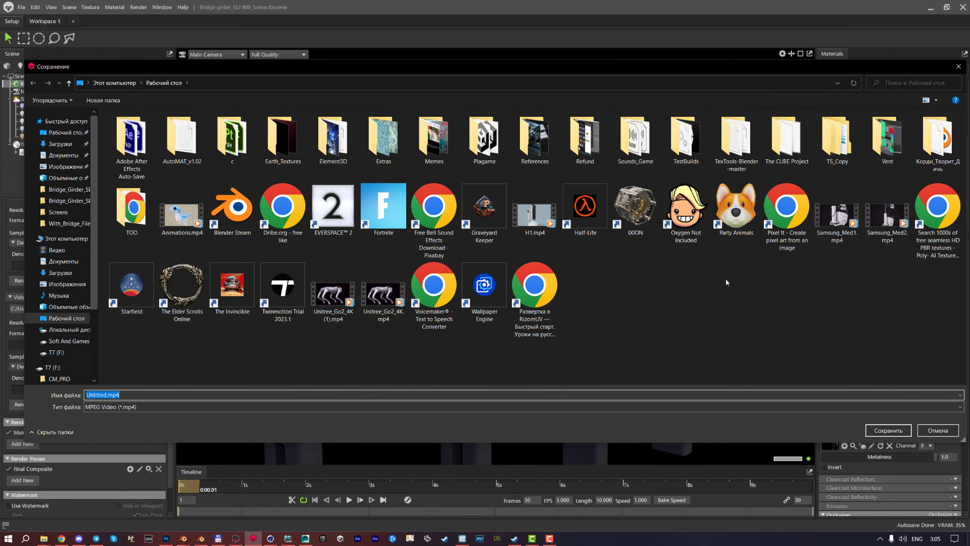
click(65, 178)
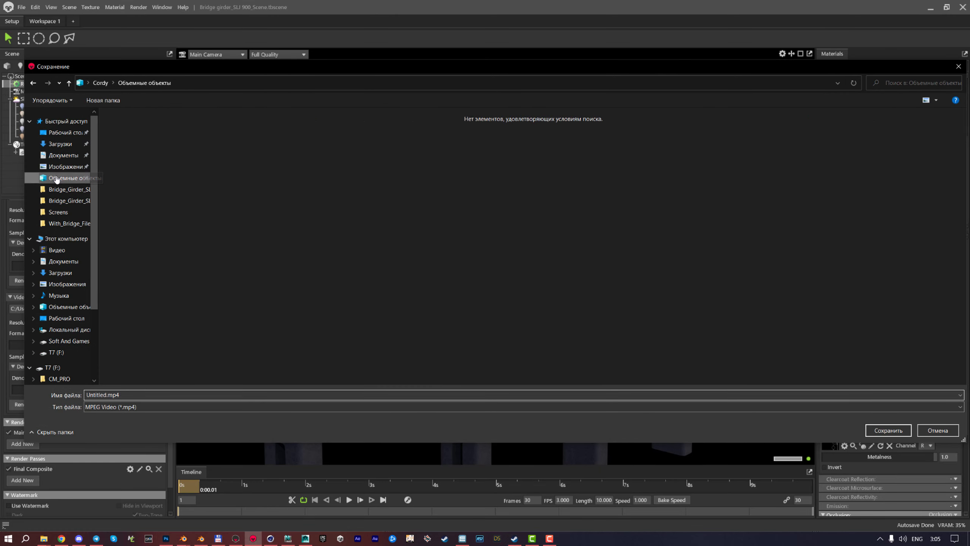
click(888, 430)
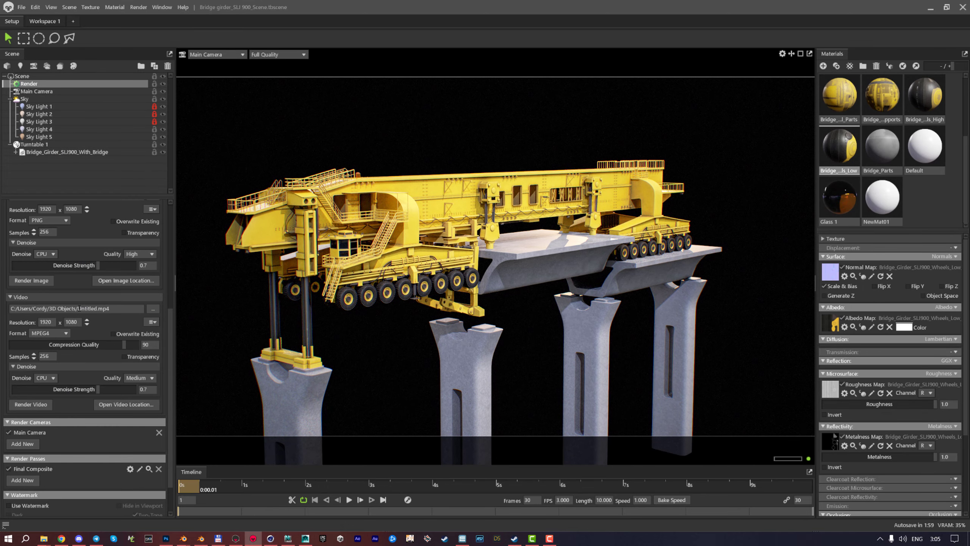
drag(80, 308, 116, 310)
scroll(46, 366, up, 5)
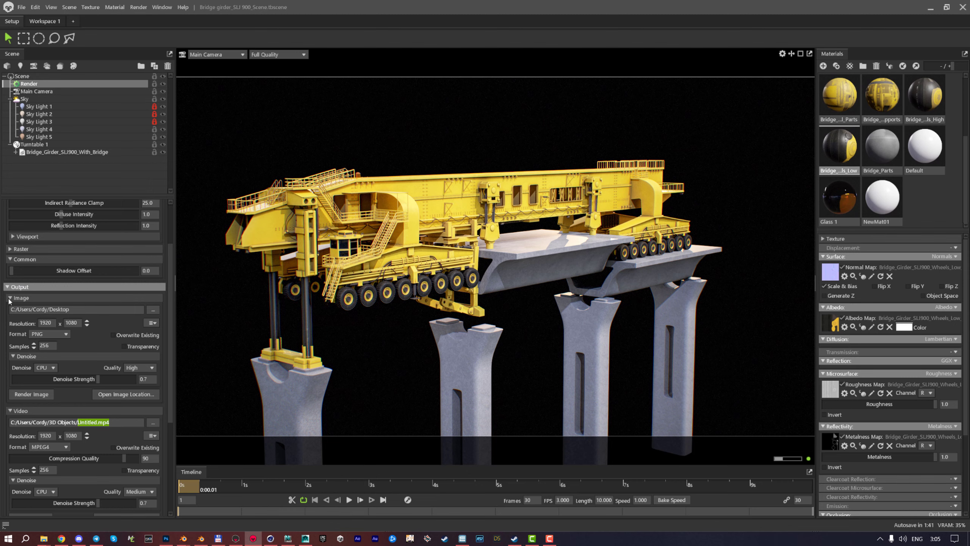
Point the still-image output to the D: drive's RENDERS folder with file name RR.png
click(151, 309)
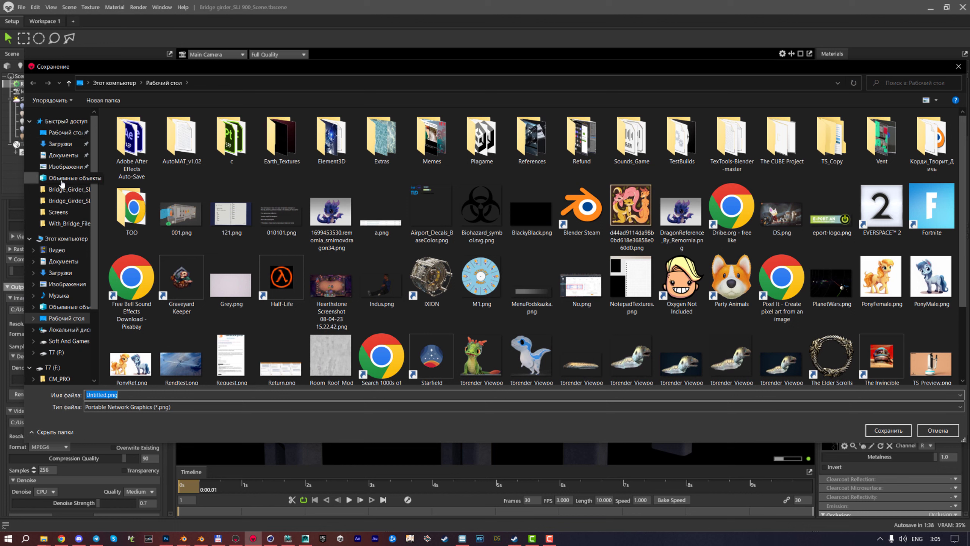
click(65, 343)
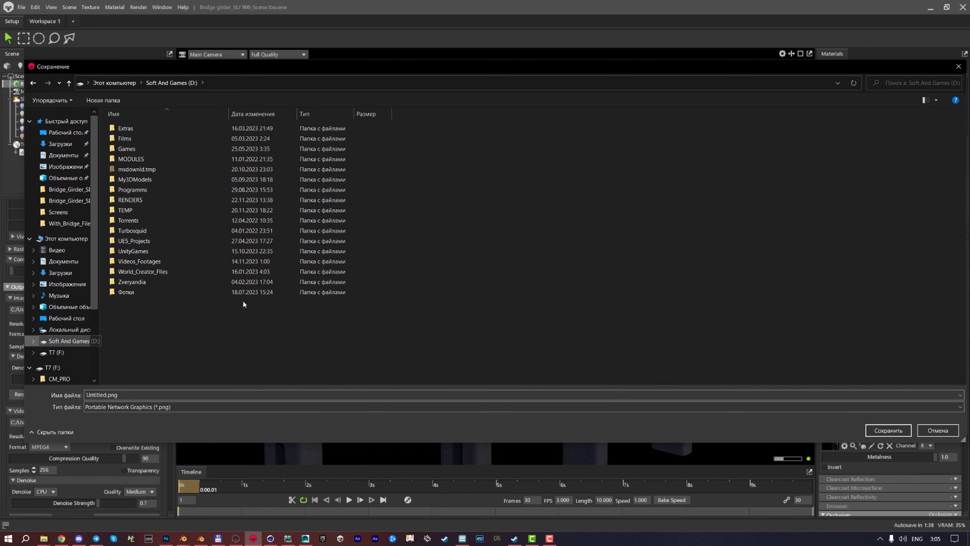
double_click(144, 202)
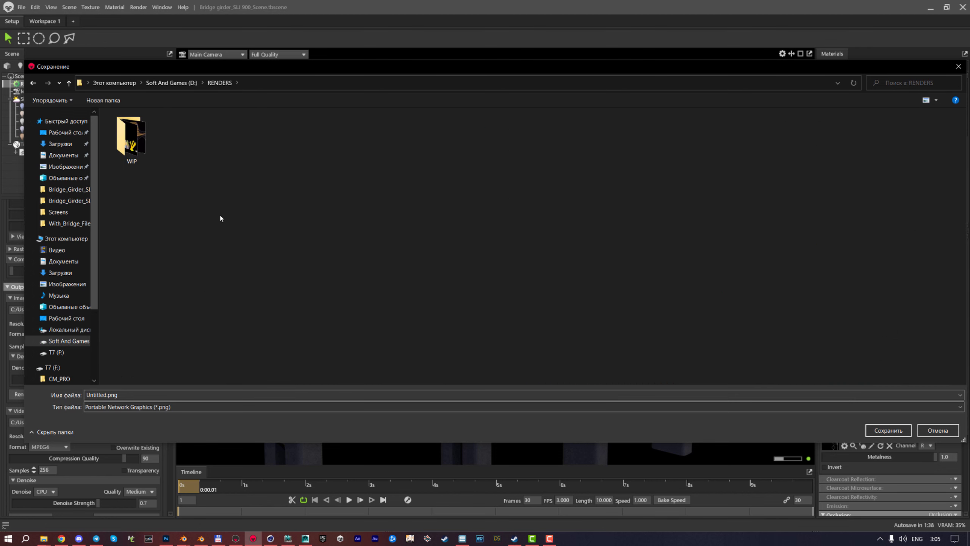
double_click(157, 394)
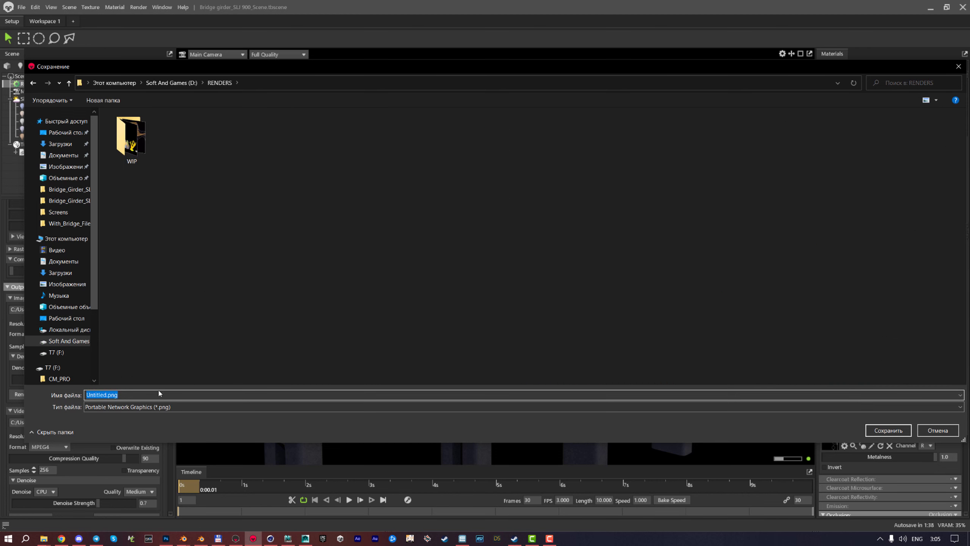
key(alt+shift)
key(alt+shift)
text(RR)
click(888, 430)
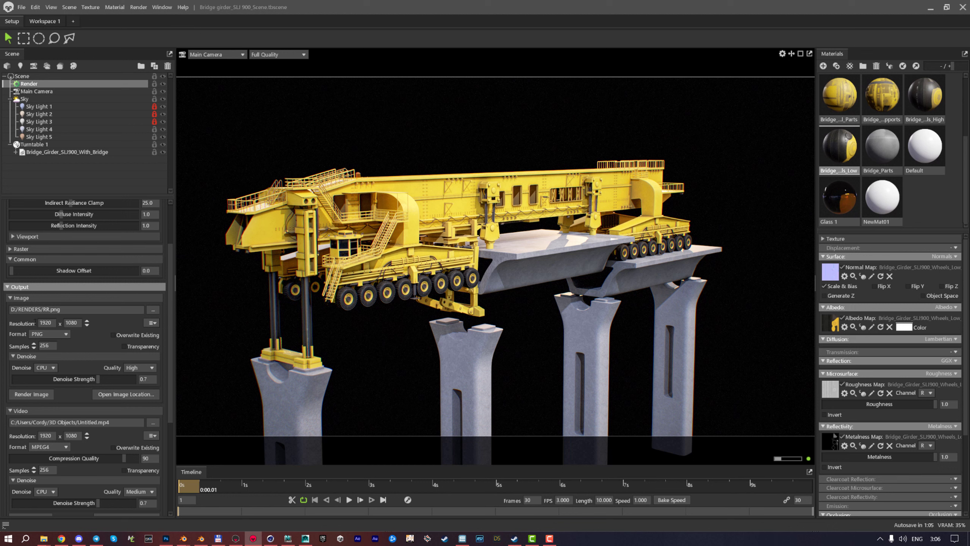
Switch the image resolution preset to 2560 x 1440, leaving the format on PNG
click(153, 322)
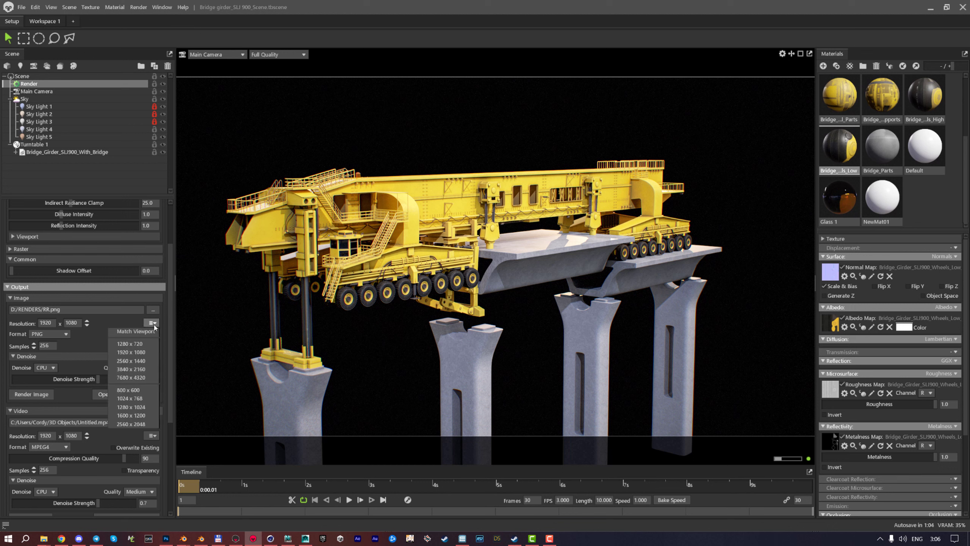
click(130, 361)
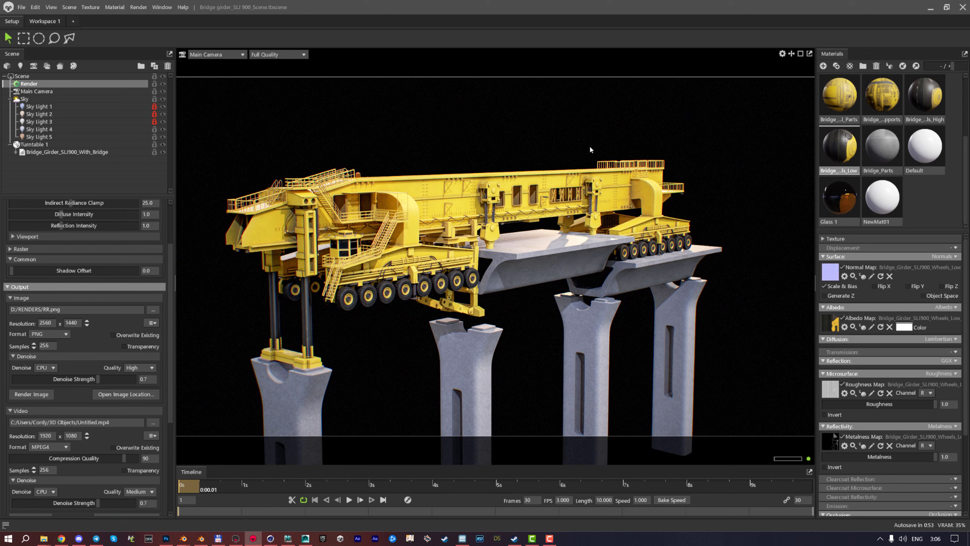
click(153, 323)
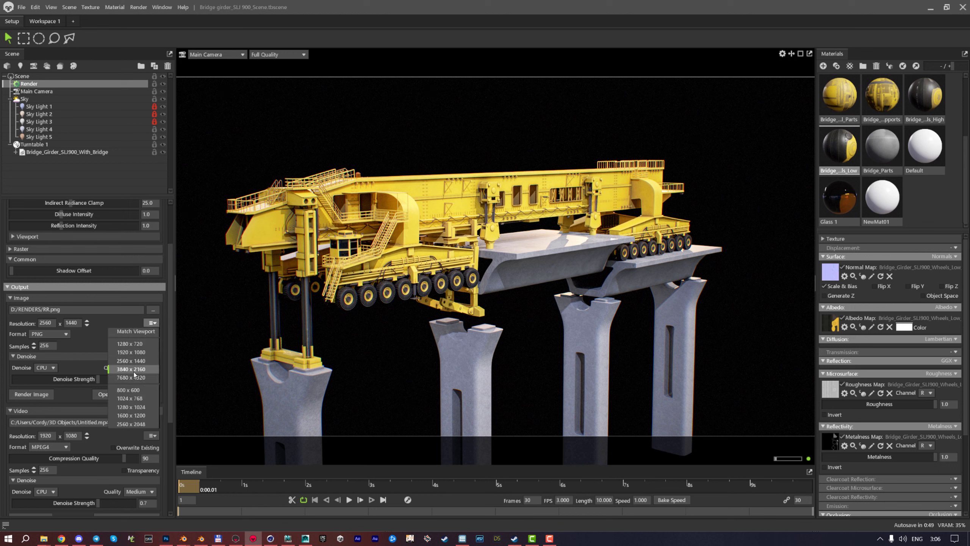
click(60, 334)
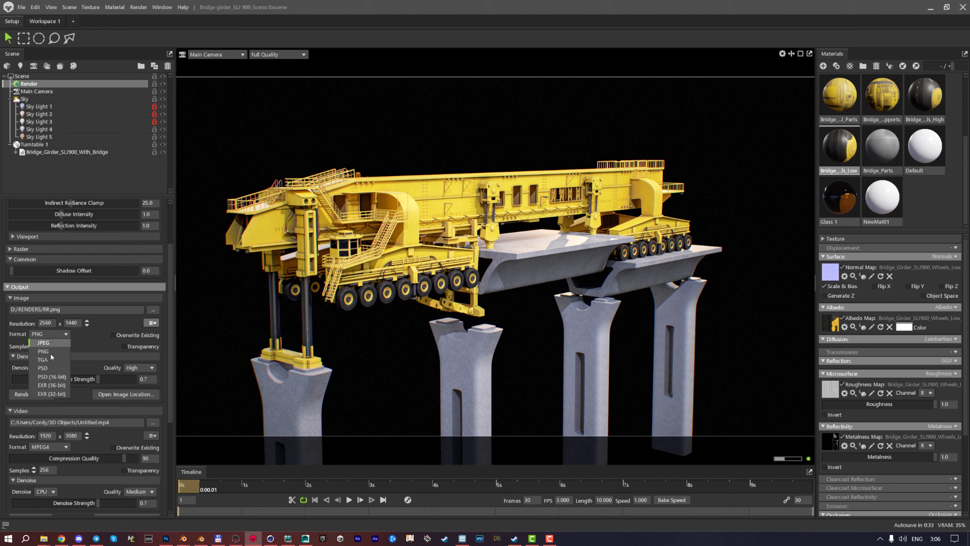
click(94, 341)
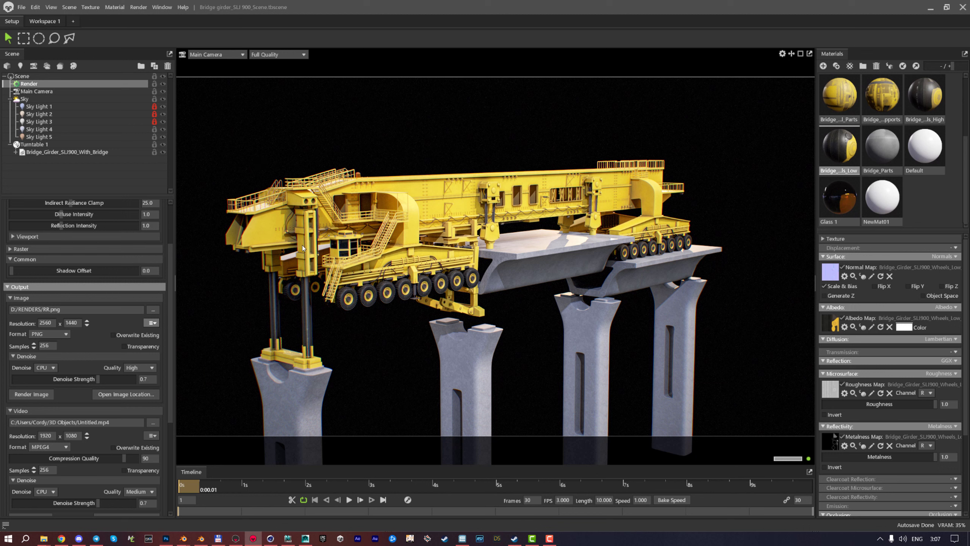
Orbit the camera to frame the machine from the side, leaving transparent background off
click(140, 347)
scroll(470, 319, up, 3)
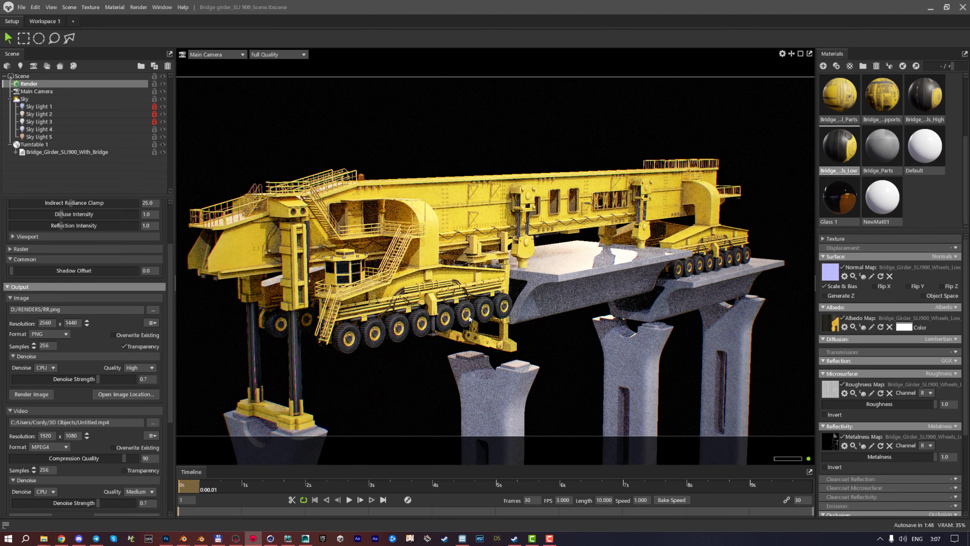
alt+drag(470, 319, 492, 300)
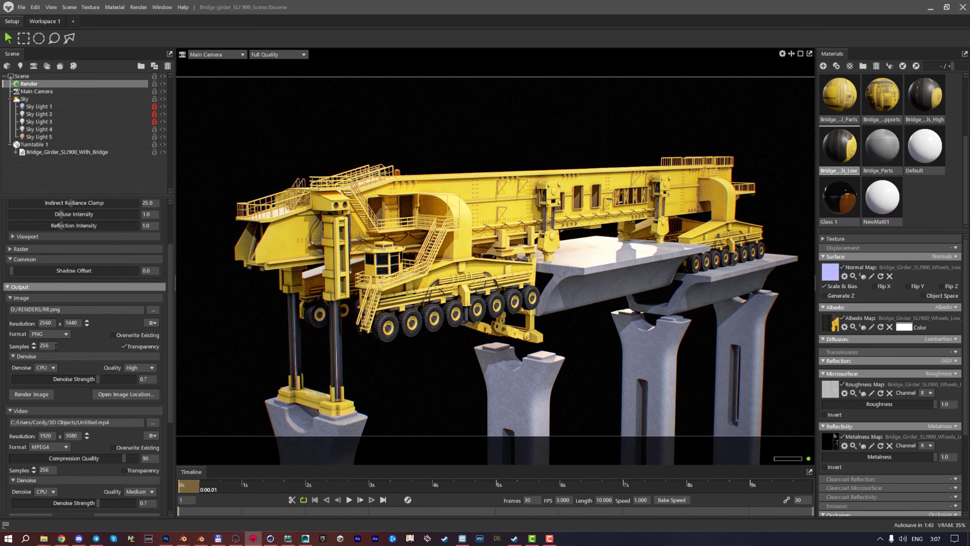
click(125, 347)
Set image samples back to 256 and render the 2560 x 1440 still
double_click(46, 346)
text(128)
click(33, 344)
click(34, 344)
click(33, 345)
click(34, 345)
click(34, 348)
click(34, 348)
click(34, 349)
click(32, 394)
Bring up the D:\RENDERS folder window and open the rendered RR.png
mouse_move(43, 538)
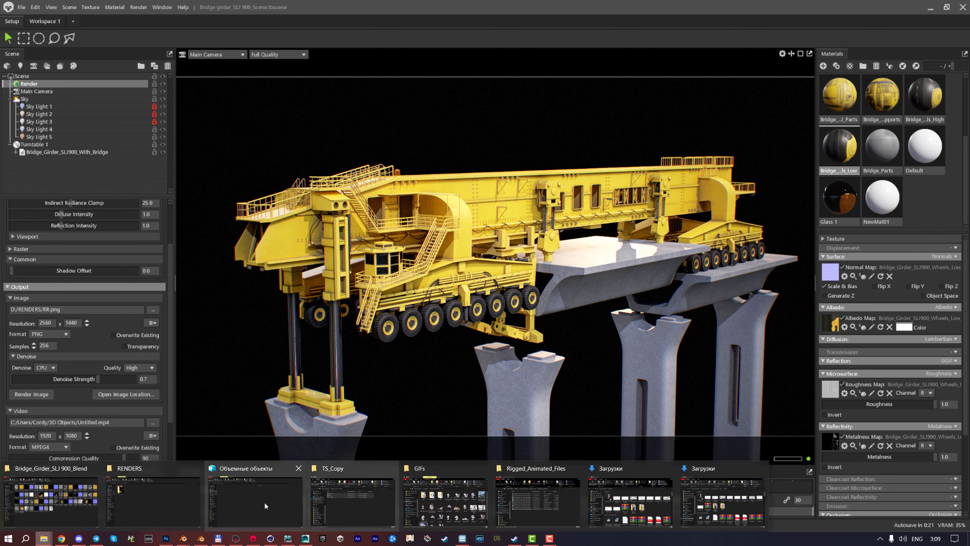
mouse_move(61, 502)
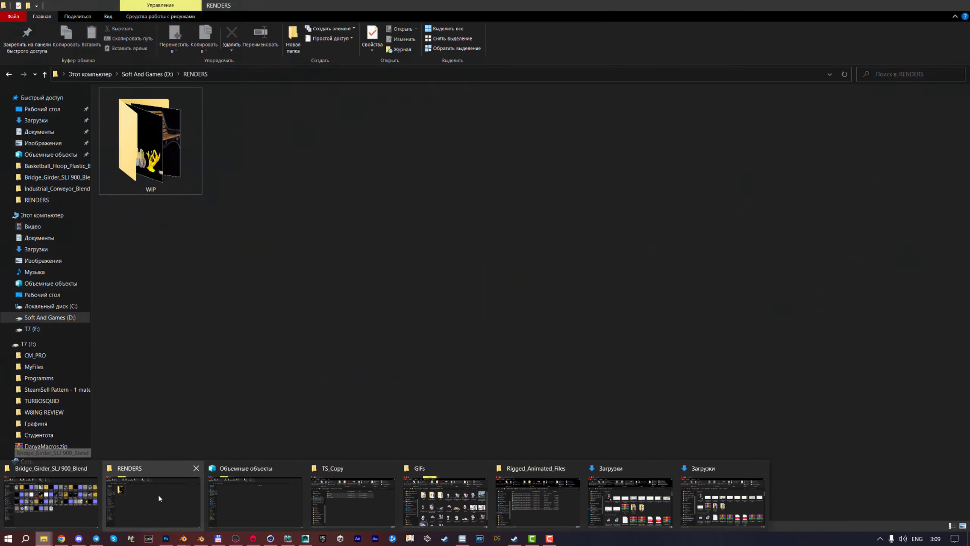
click(157, 493)
click(255, 168)
double_click(255, 169)
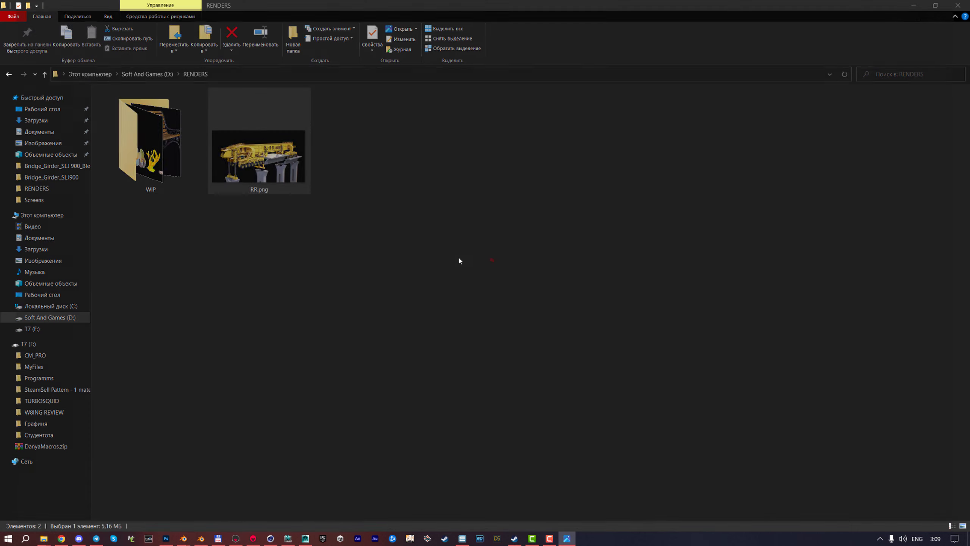
Zoom into the cab of RR.png, pan to centre it, zoom back out, then close Photos
scroll(408, 414, up, 5)
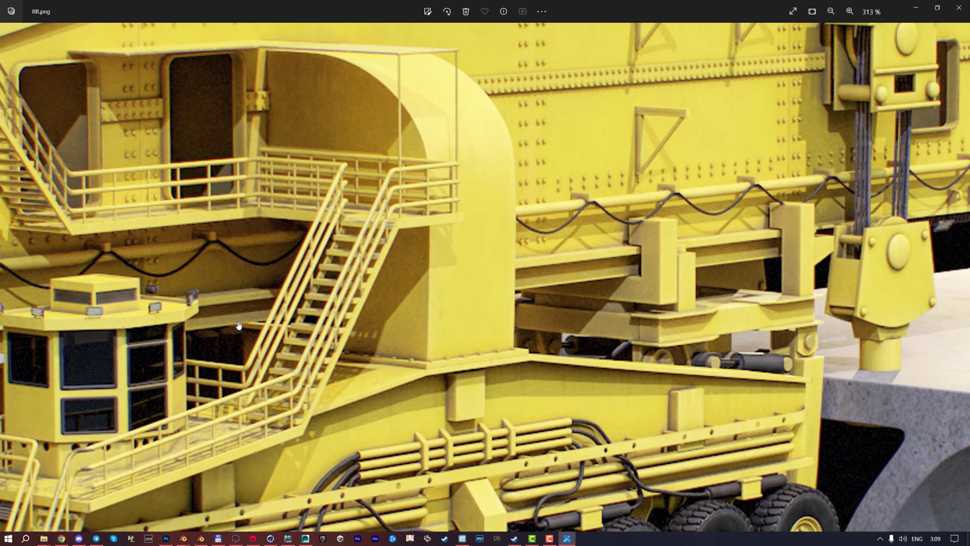
drag(203, 342, 504, 274)
scroll(504, 275, down, 3)
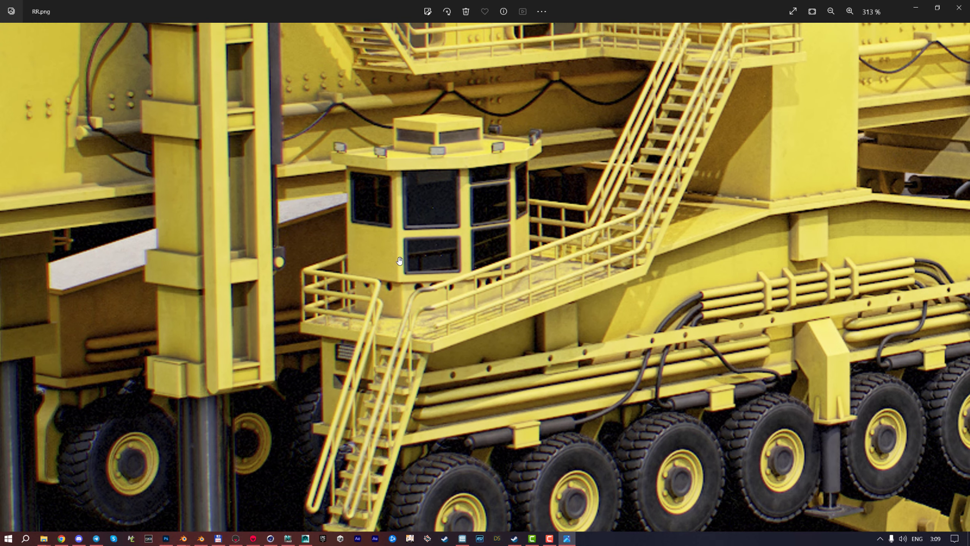
scroll(458, 207, up, 5)
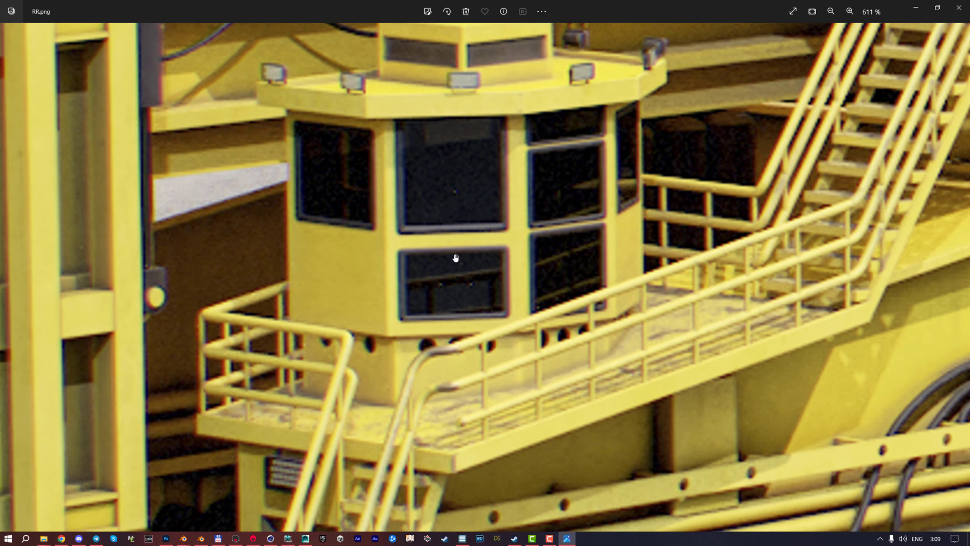
scroll(444, 310, down, 6)
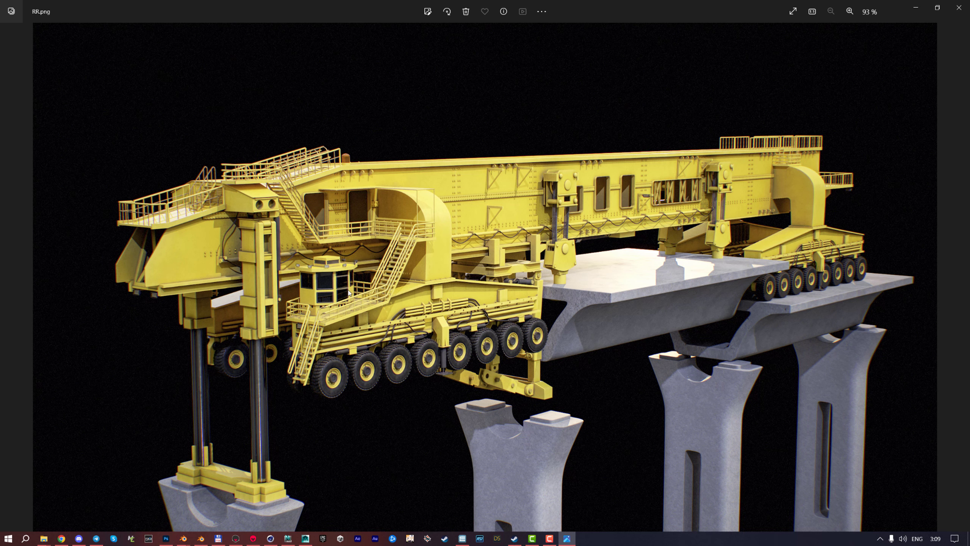
click(959, 8)
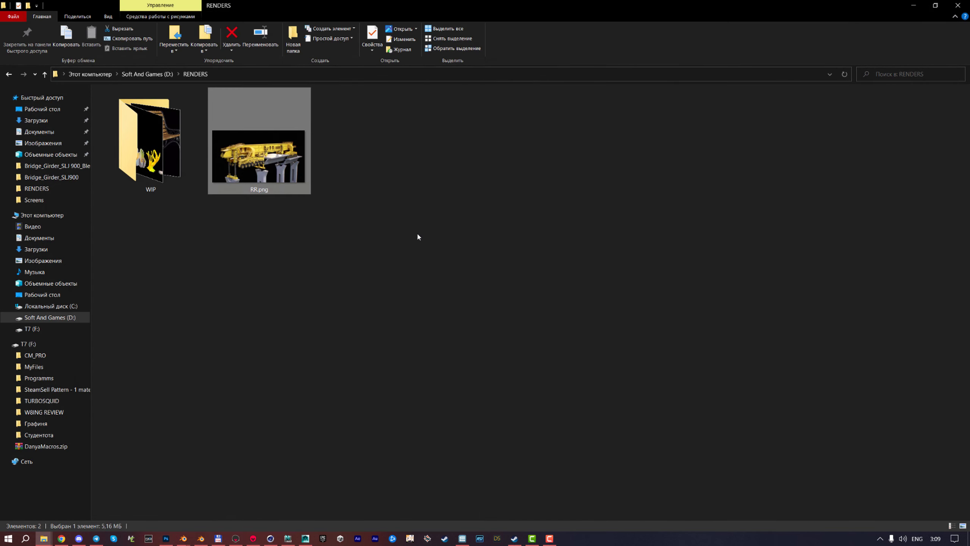
Bring the Marmoset Toolbag bridge-girder scene back to the front
click(913, 6)
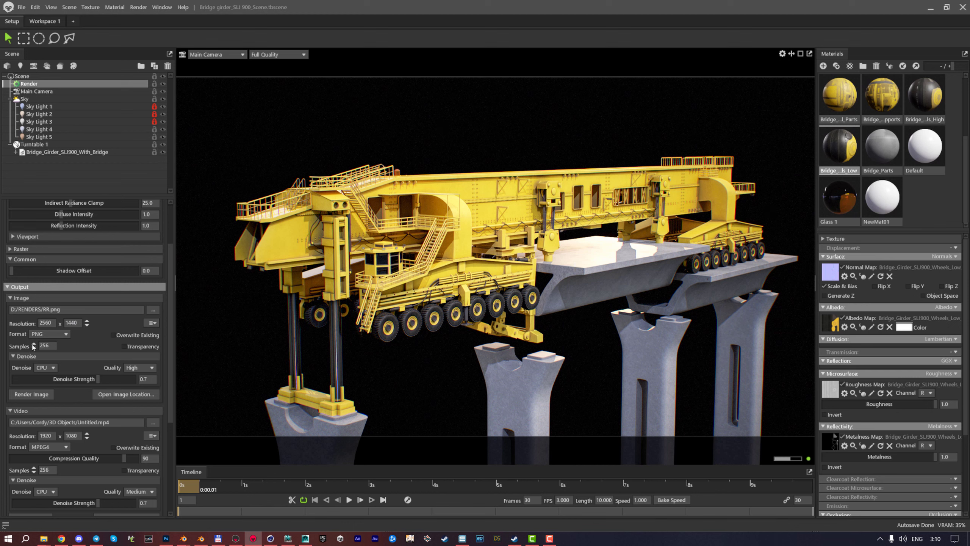
Raise image samples from 256 to 2048 and start the final still render
drag(33, 347, 33, 336)
click(34, 344)
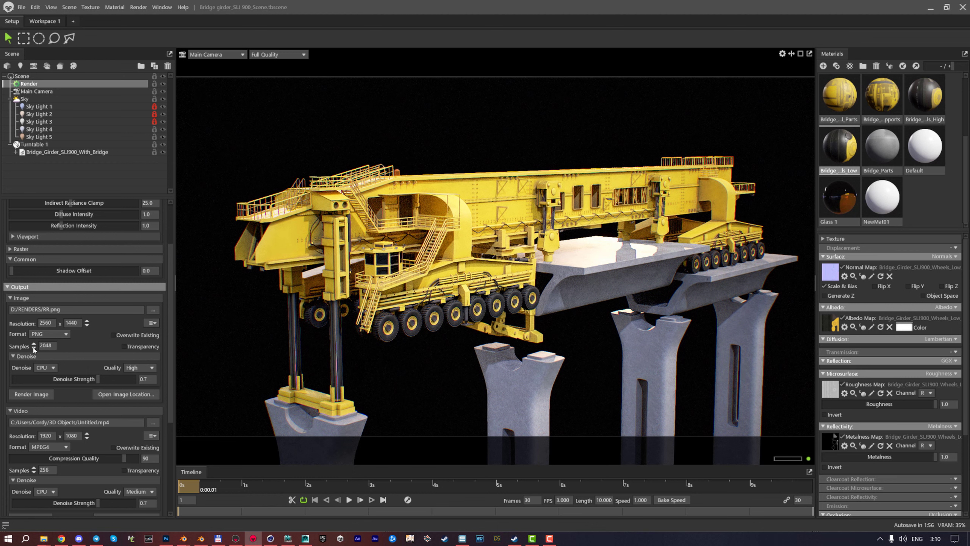
click(34, 394)
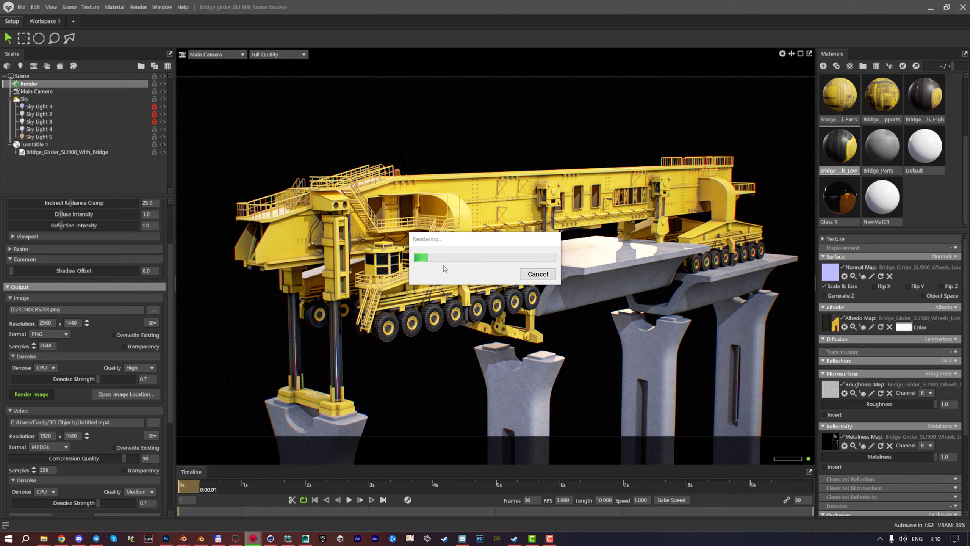
Let the 2048-sample render finish with its progress window moved aside, then bring up RENDERS
drag(458, 241, 483, 261)
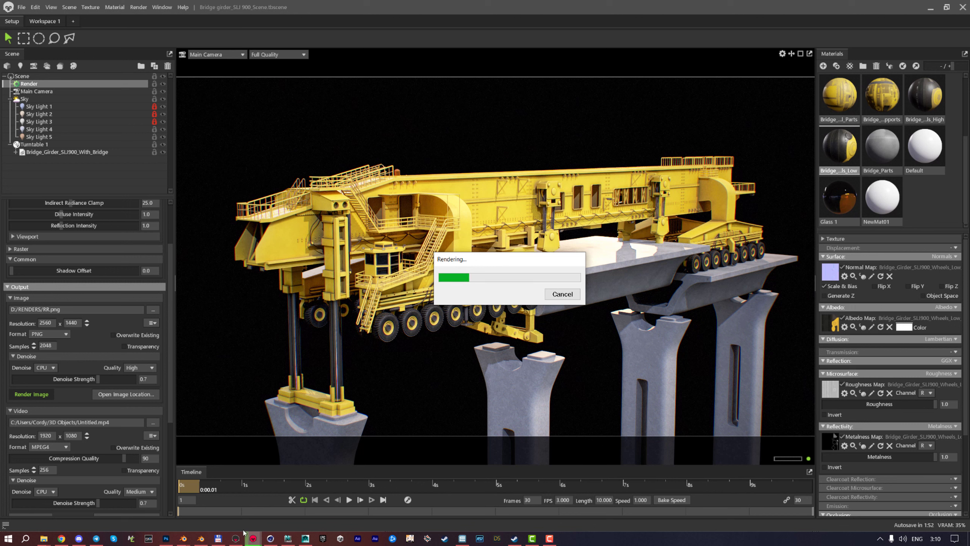
mouse_move(201, 541)
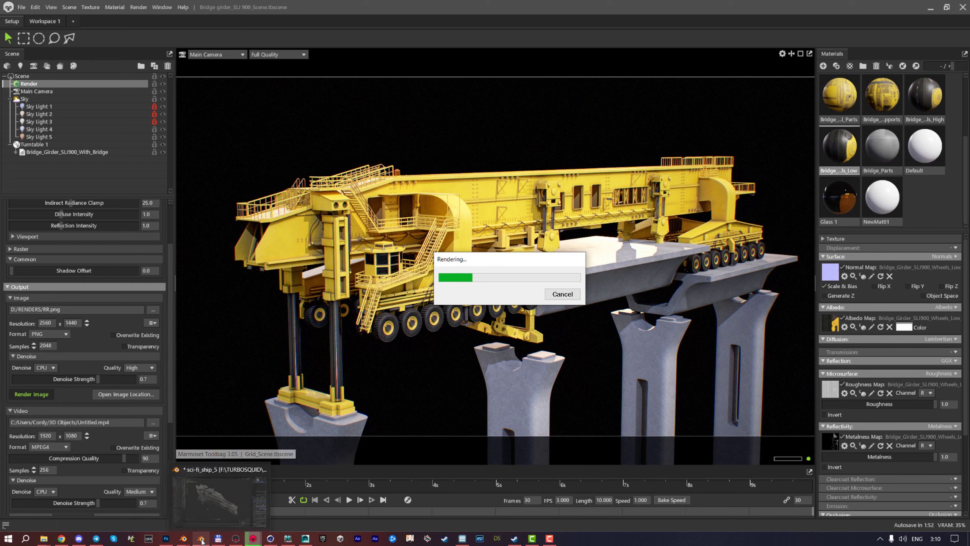
mouse_move(166, 540)
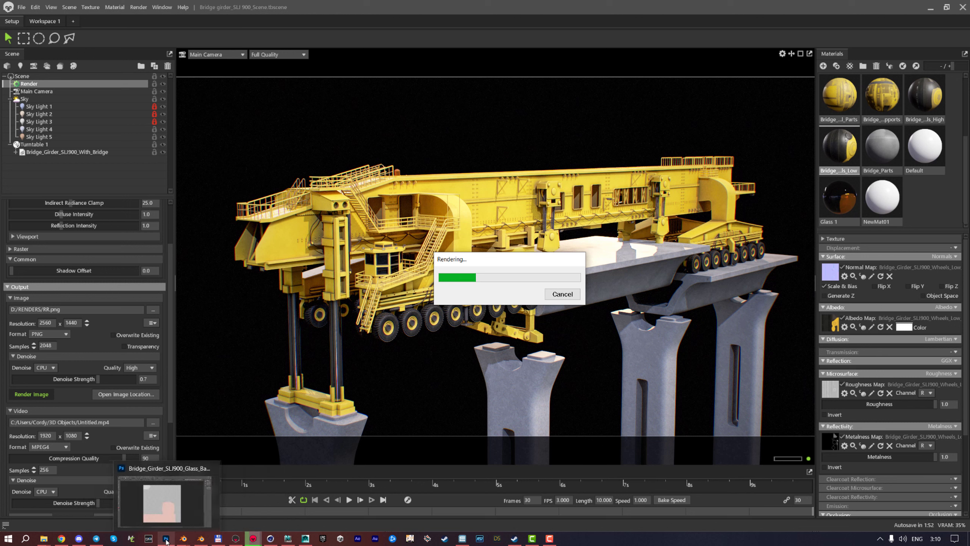
mouse_move(61, 539)
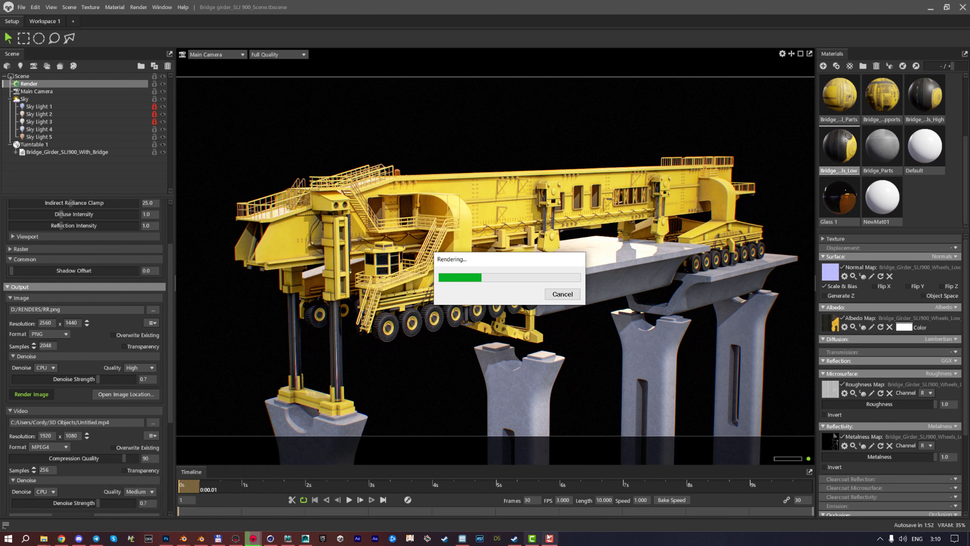
click(461, 539)
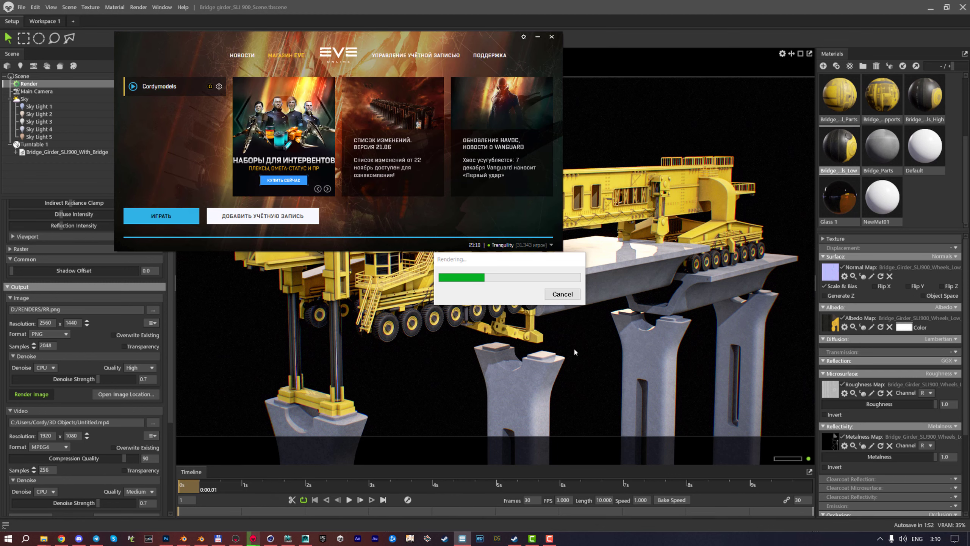
click(482, 262)
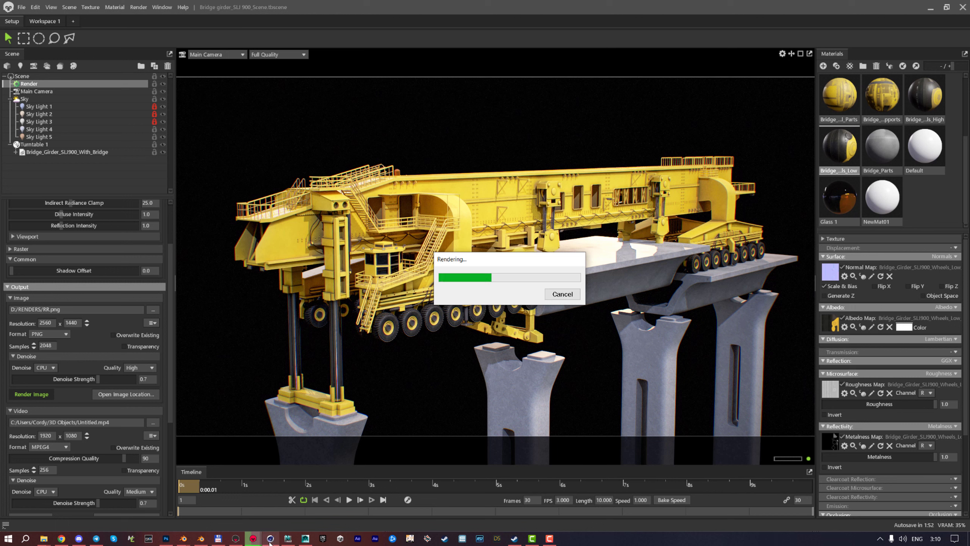
mouse_move(289, 541)
drag(497, 262, 491, 262)
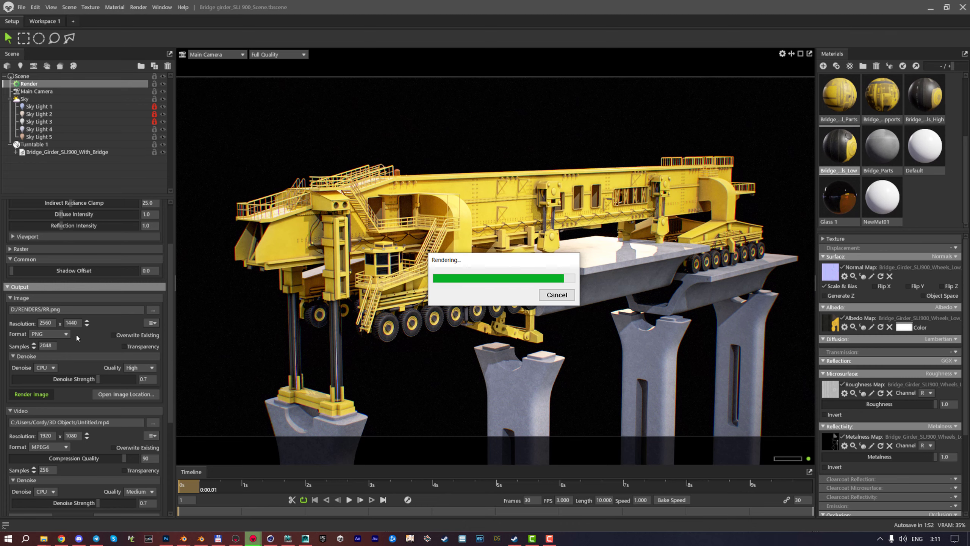
click(44, 538)
click(184, 479)
Open RR.png and flip back and forth with RR_001.png to compare them
double_click(303, 183)
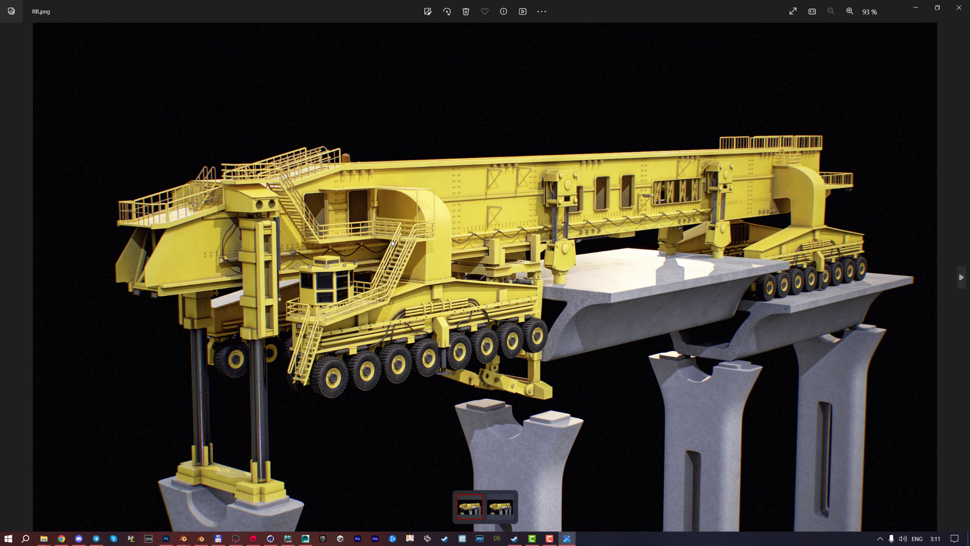
key(Right)
key(Left)
key(Right)
key(Left)
key(Right)
key(Left)
key(Right)
key(Left)
key(Right)
key(Left)
key(Right)
key(Left)
Zoom into the cabin on both renders, then close Photos
scroll(348, 196, up, 10)
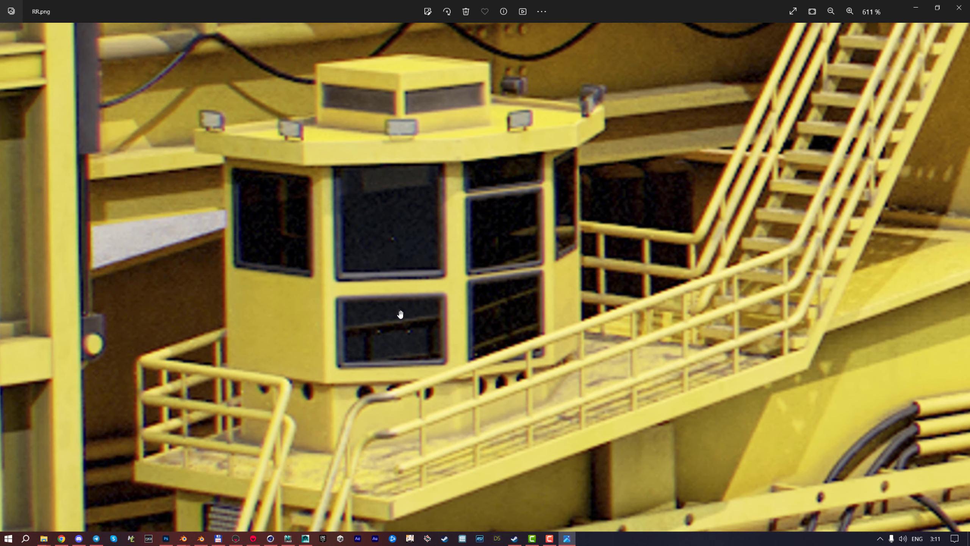
scroll(352, 337, down, 10)
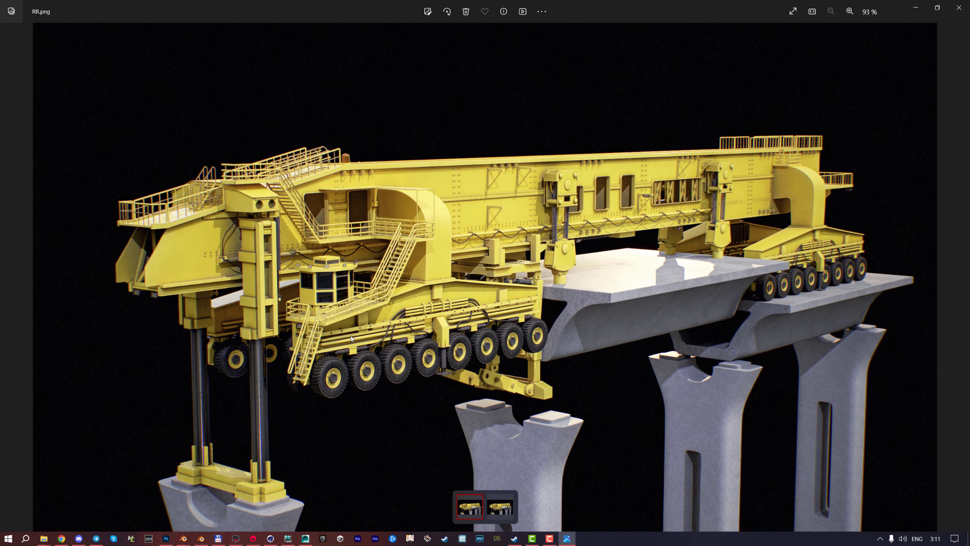
key(Right)
scroll(305, 299, up, 12)
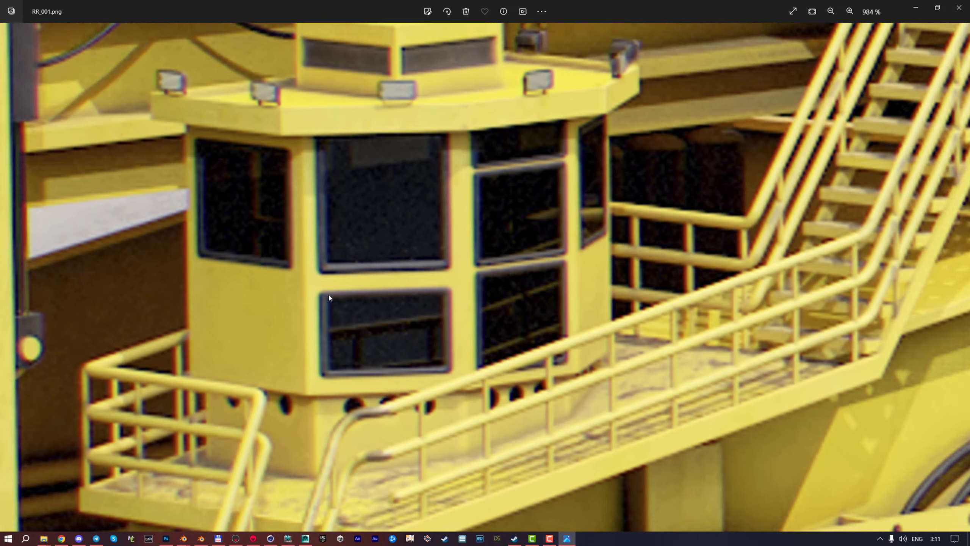
scroll(431, 225, down, 2)
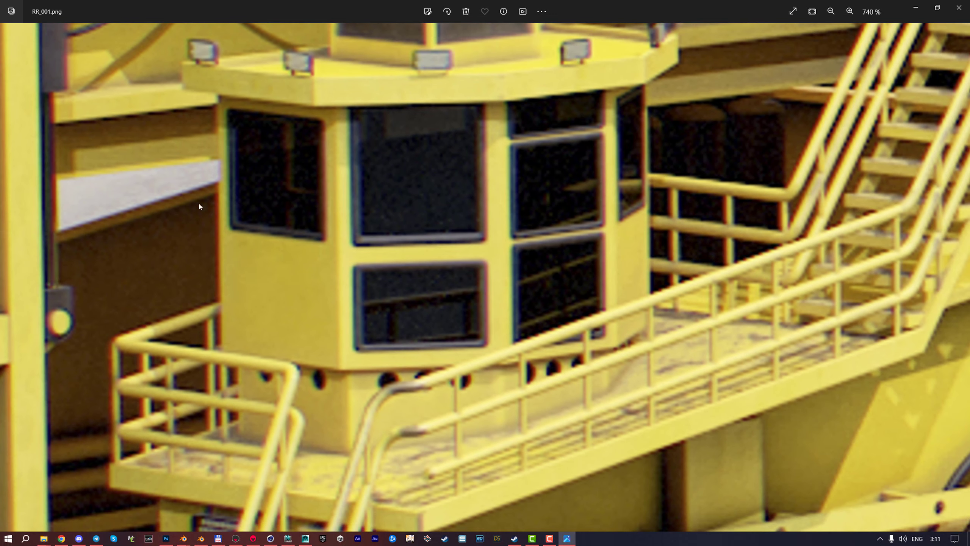
scroll(496, 329, down, 6)
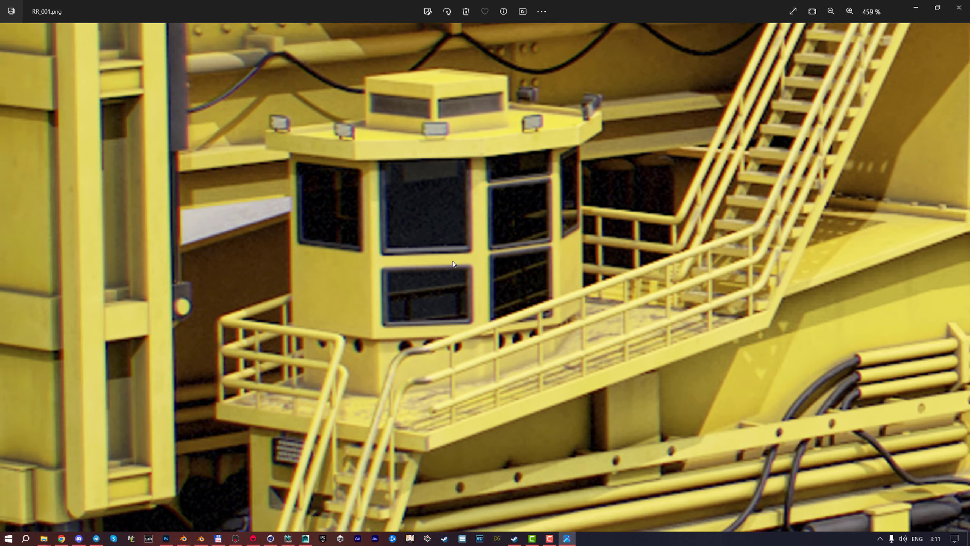
scroll(500, 331, down, 4)
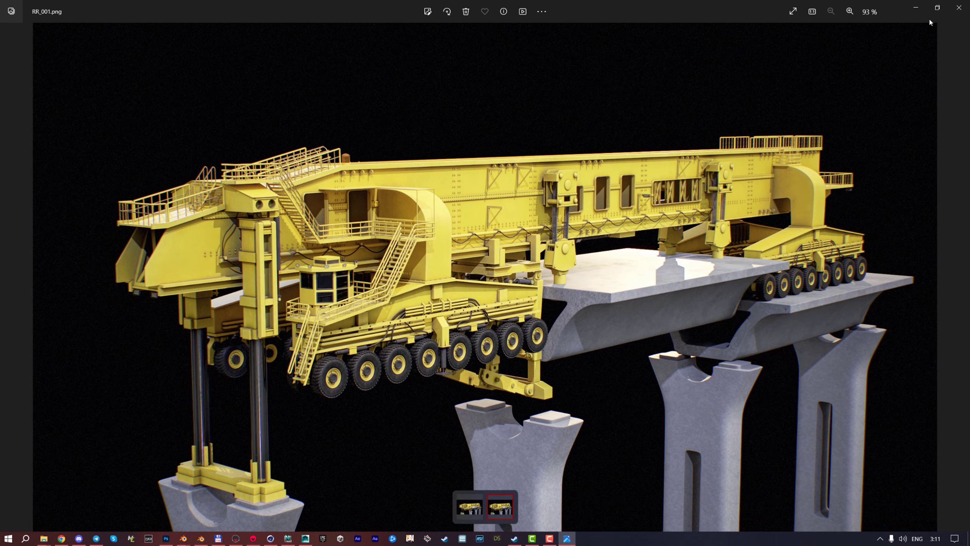
click(959, 7)
Select RR.png in the RENDERS folder, then minimize File Explorer to reveal Toolbag
click(252, 144)
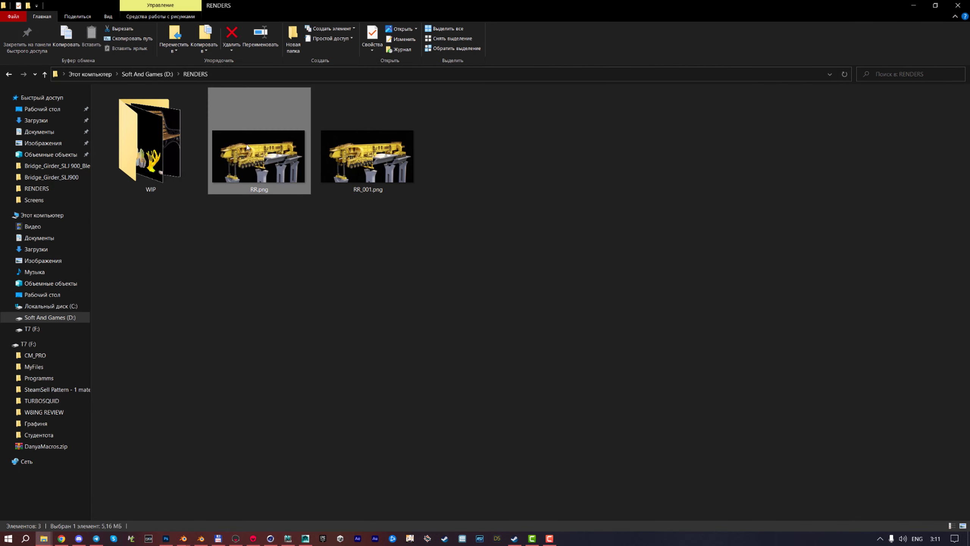
click(422, 237)
click(914, 5)
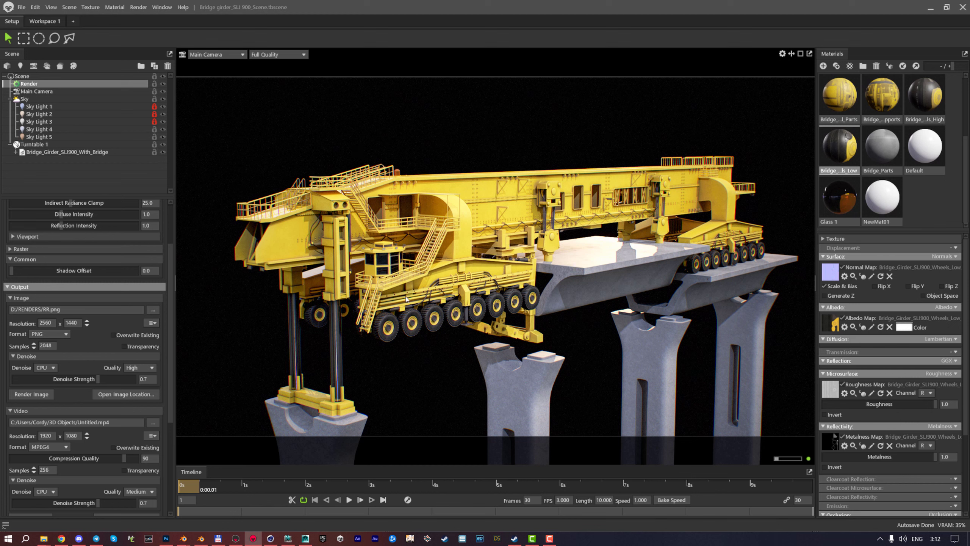
Set the image render samples to 32, passing through 512 and 1024
click(34, 348)
click(34, 348)
scroll(48, 419, down, 3)
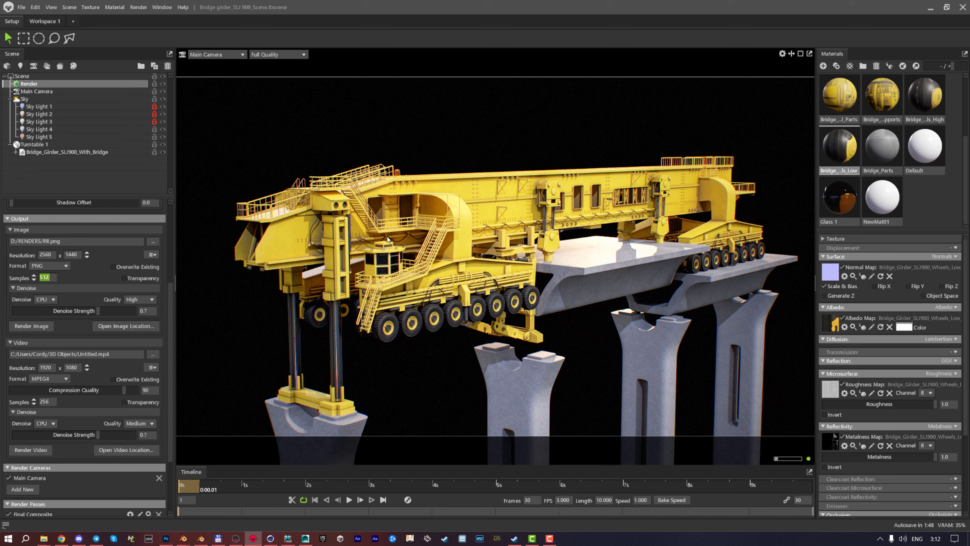
text(1024)
key(Return)
click(34, 280)
Keep Denoise Quality at High and bring Photoshop to the front
click(142, 301)
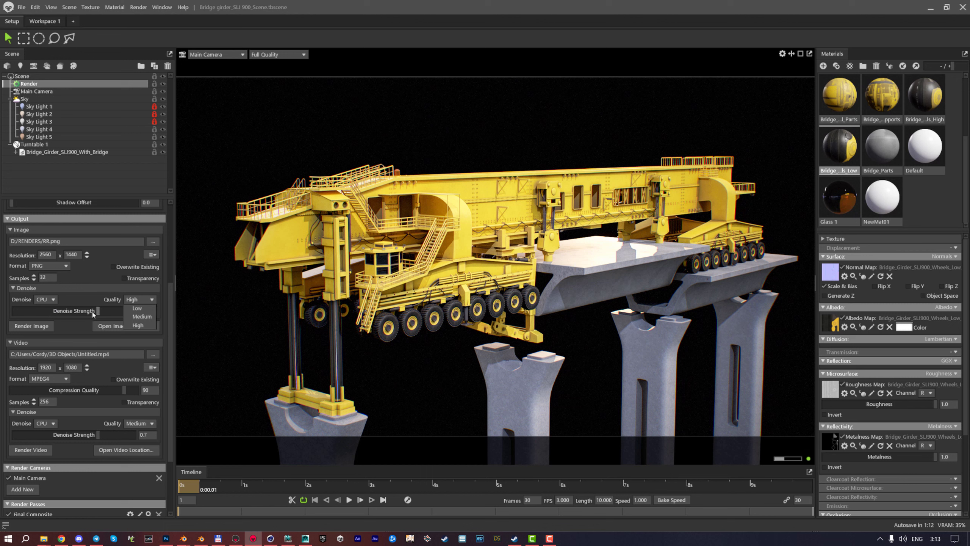
click(138, 325)
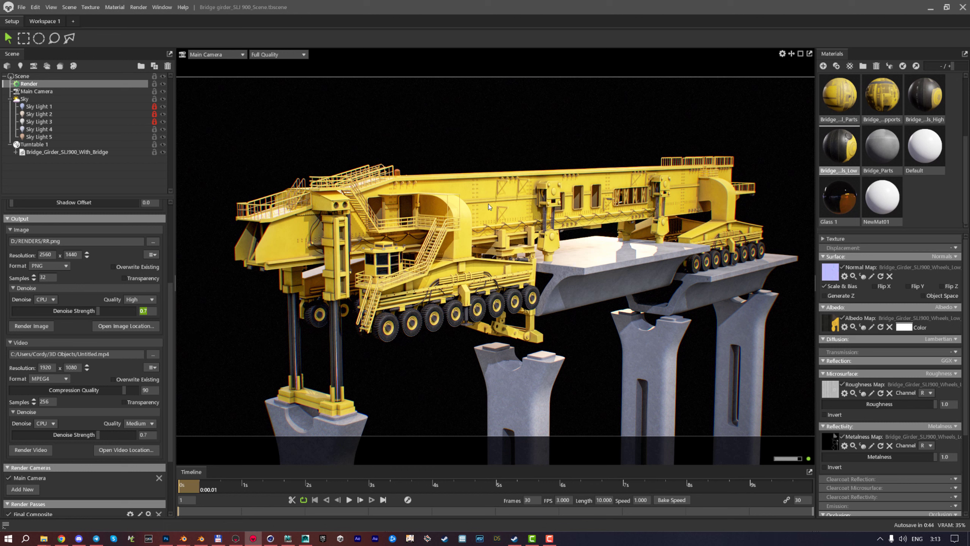
click(167, 536)
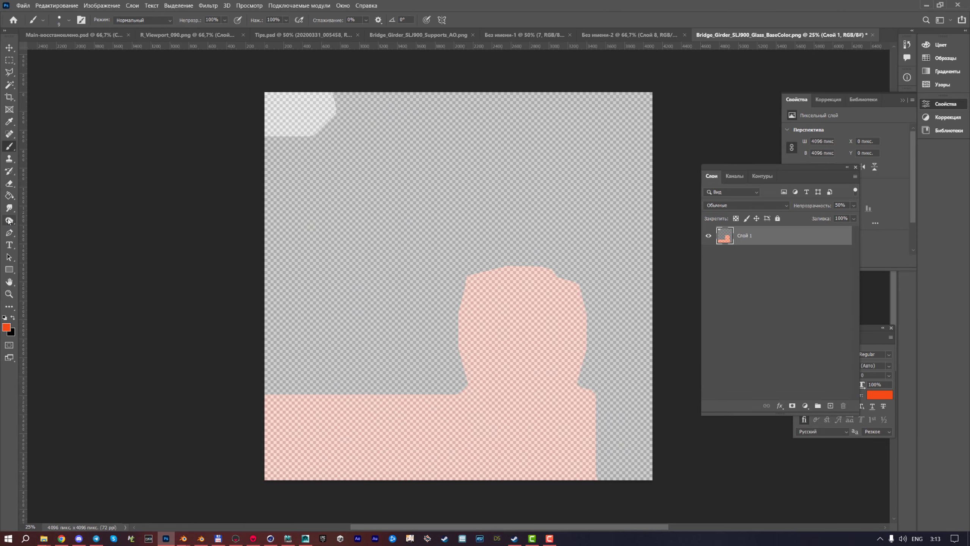
Select the Smudge tool in Photoshop, then return to Marmoset Toolbag
click(10, 207)
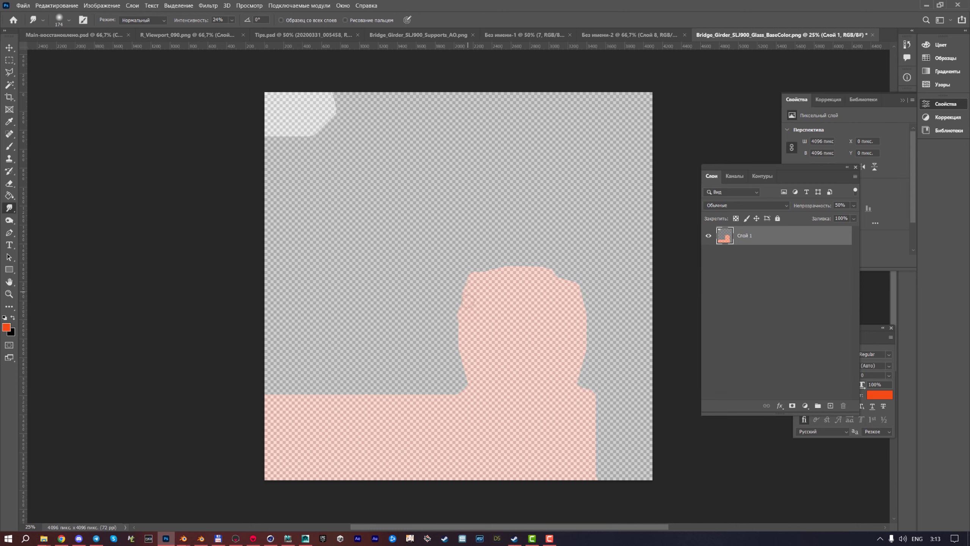
scroll(460, 260, up, 1)
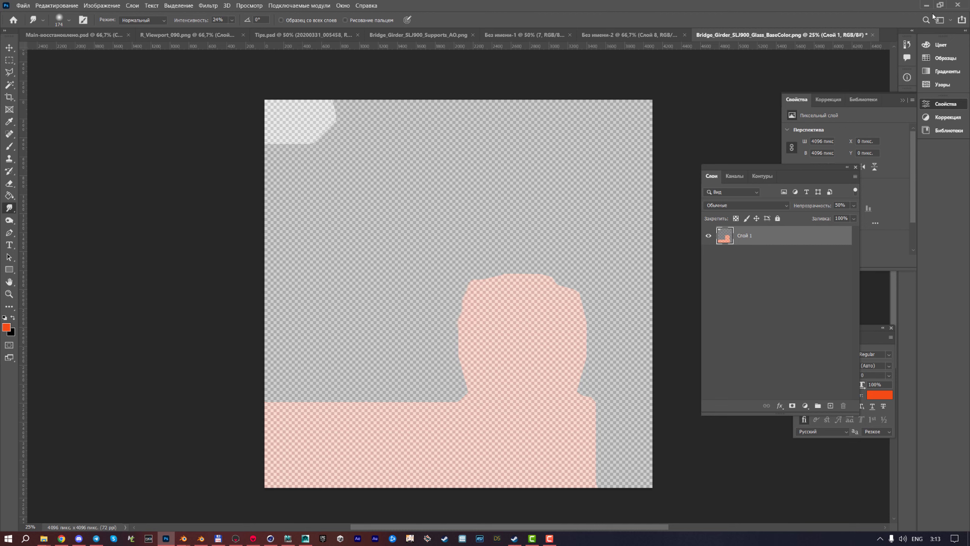
click(253, 538)
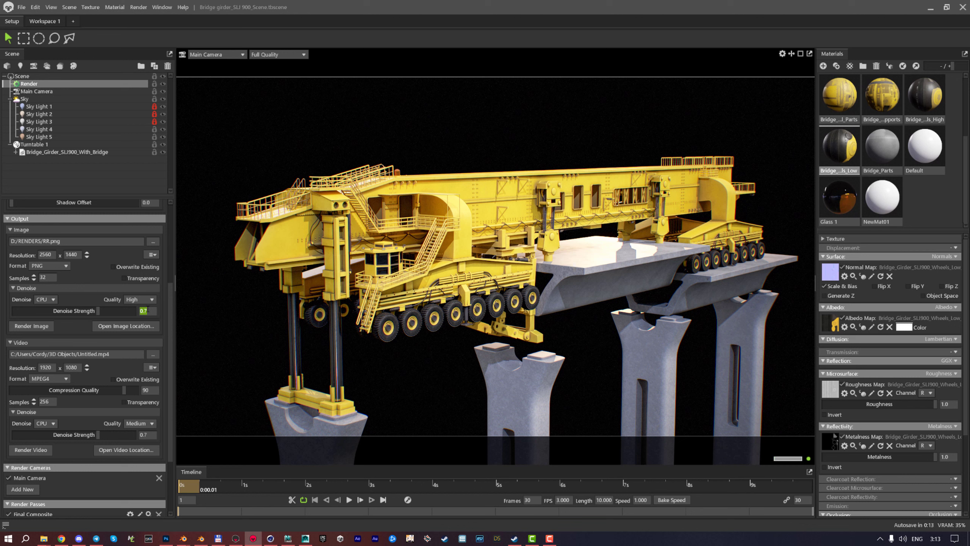
Keep Denoise Quality at High and add a fog object to the scene
click(140, 299)
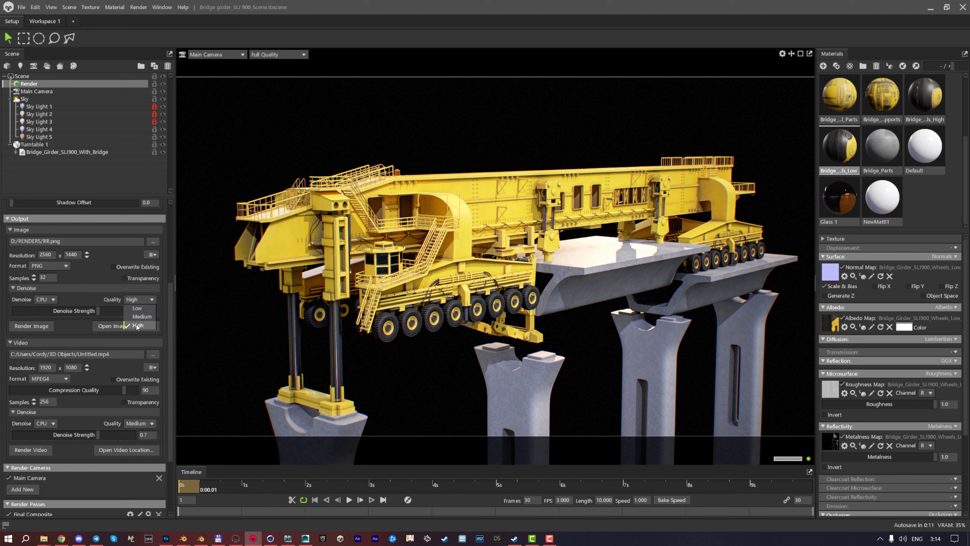
click(140, 326)
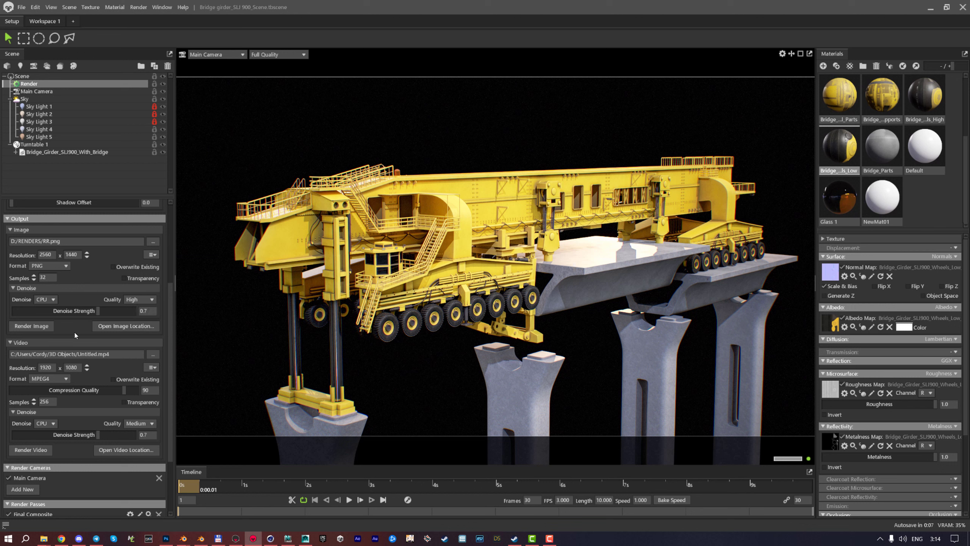
scroll(76, 335, down, 3)
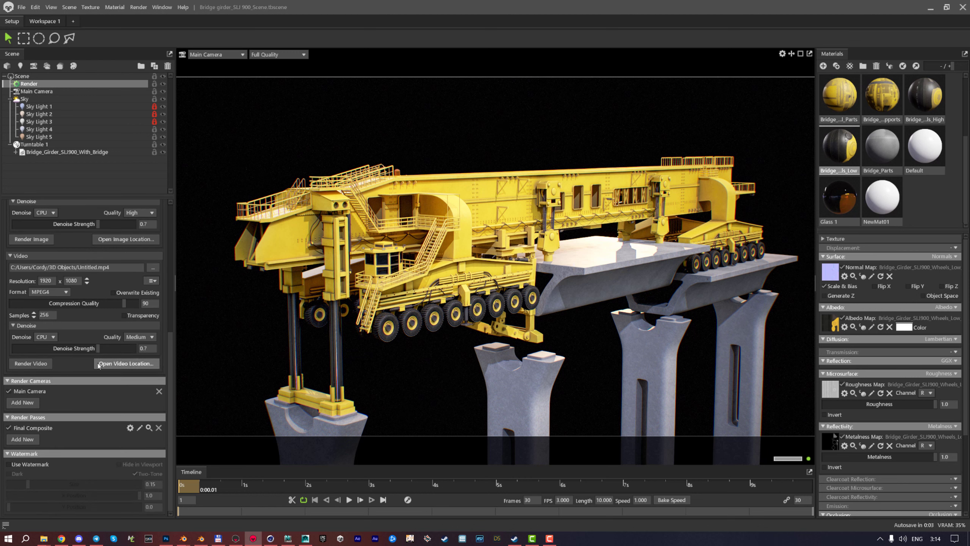
right_click(77, 174)
click(52, 174)
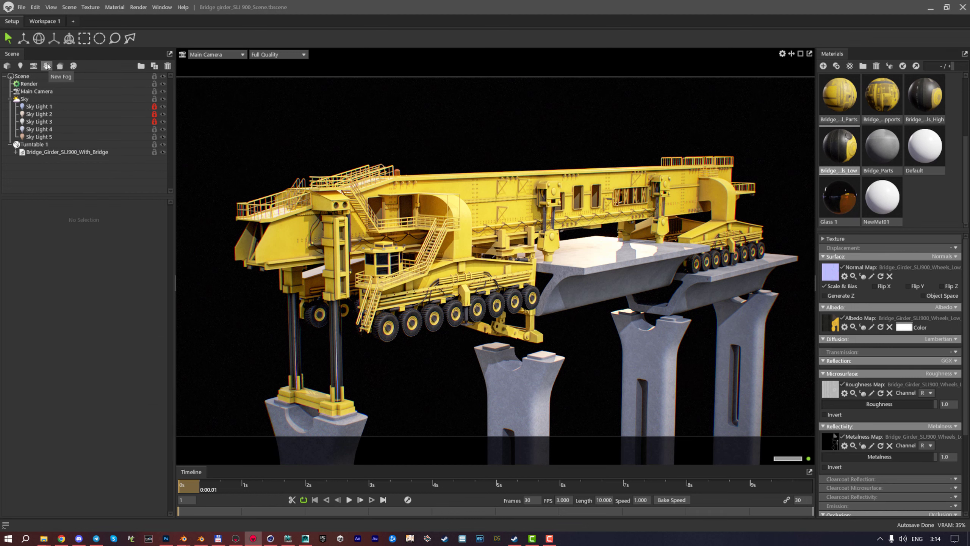
click(48, 66)
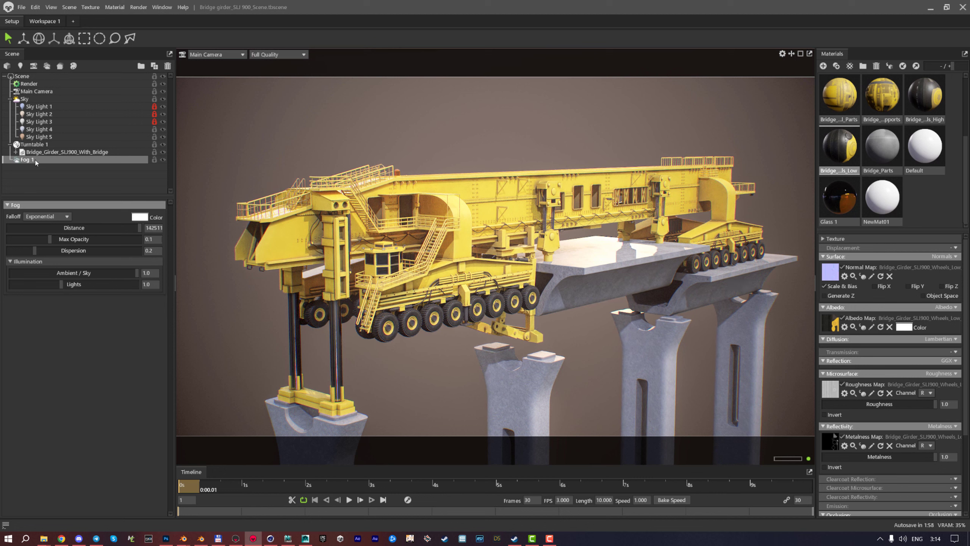
Give Fog 1 Exponential falloff, Max Opacity 0.285 and Dispersion 0.303, then hide it
click(49, 216)
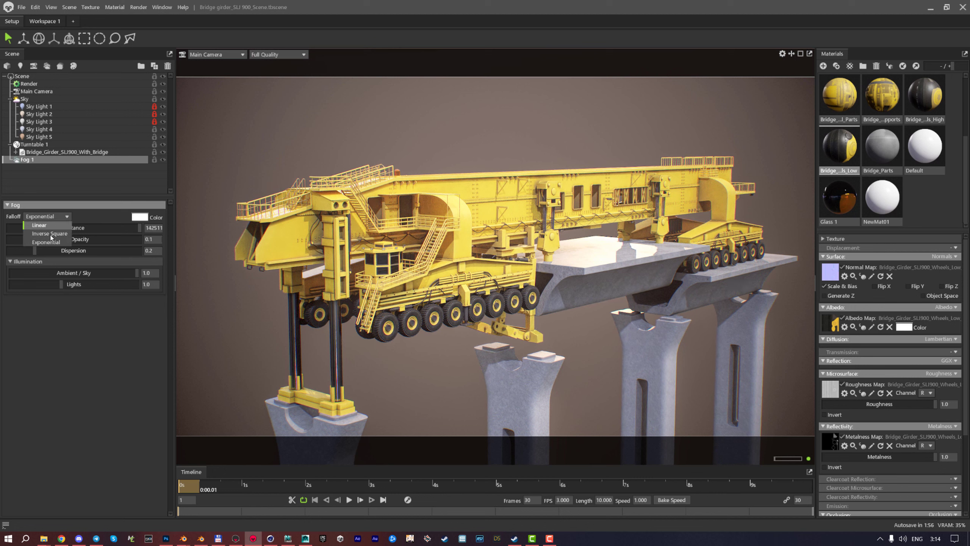
click(49, 233)
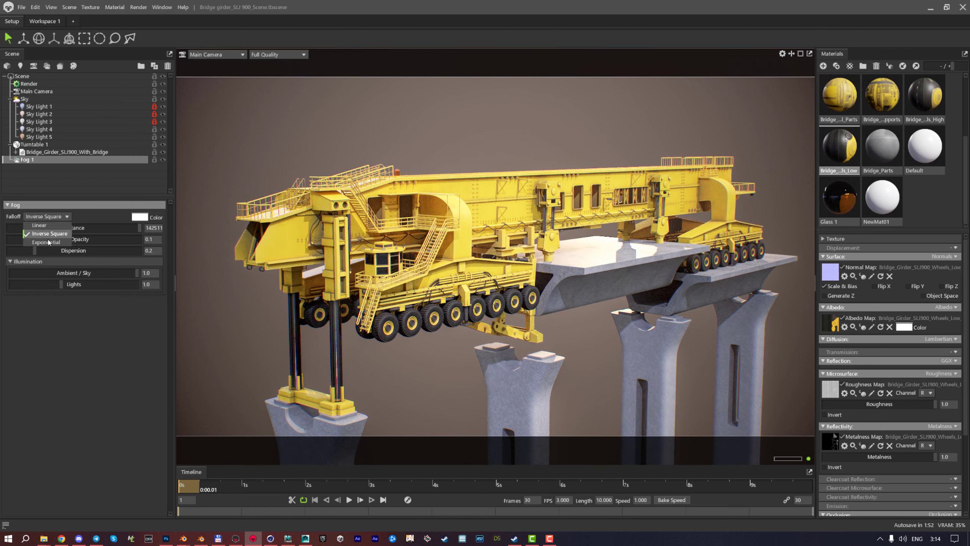
click(48, 242)
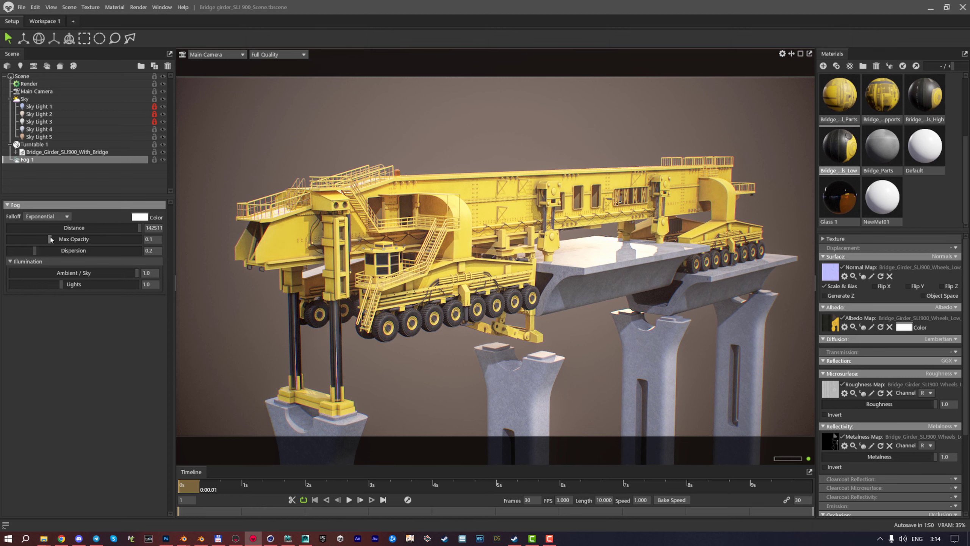
drag(51, 239, 104, 255)
drag(23, 255, 48, 252)
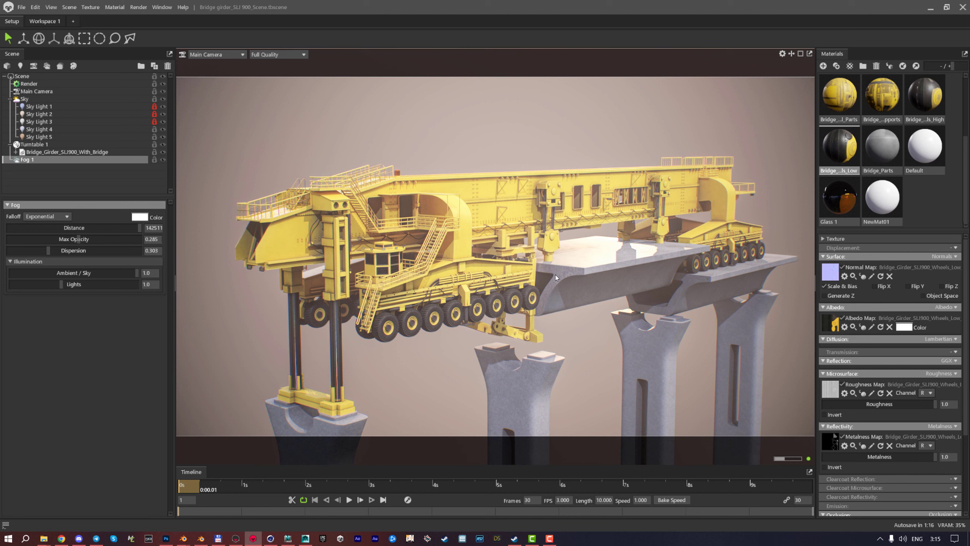
click(163, 160)
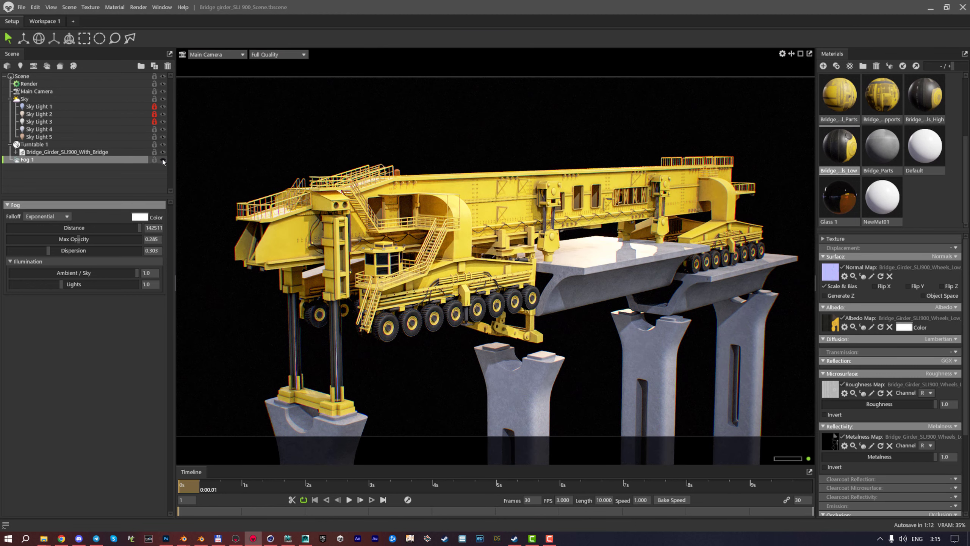
Show Fog 1, set Dispersion 0.35 and Lights 0.426, then hide it again
click(163, 160)
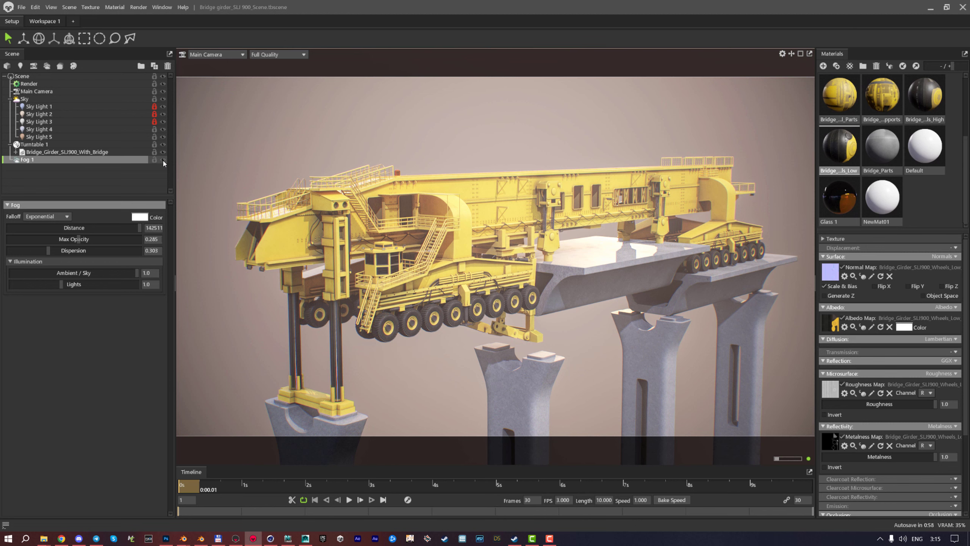
click(54, 252)
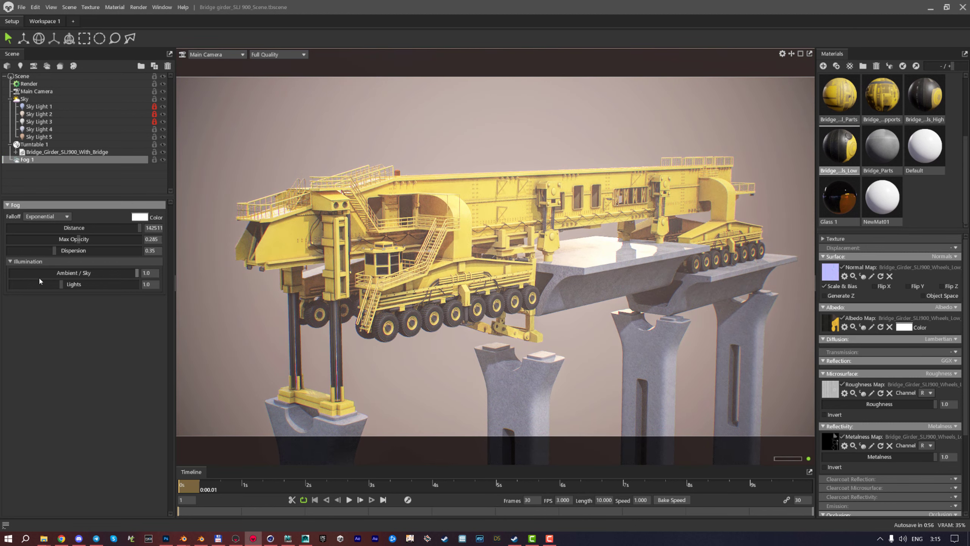
drag(65, 283, 666, 125)
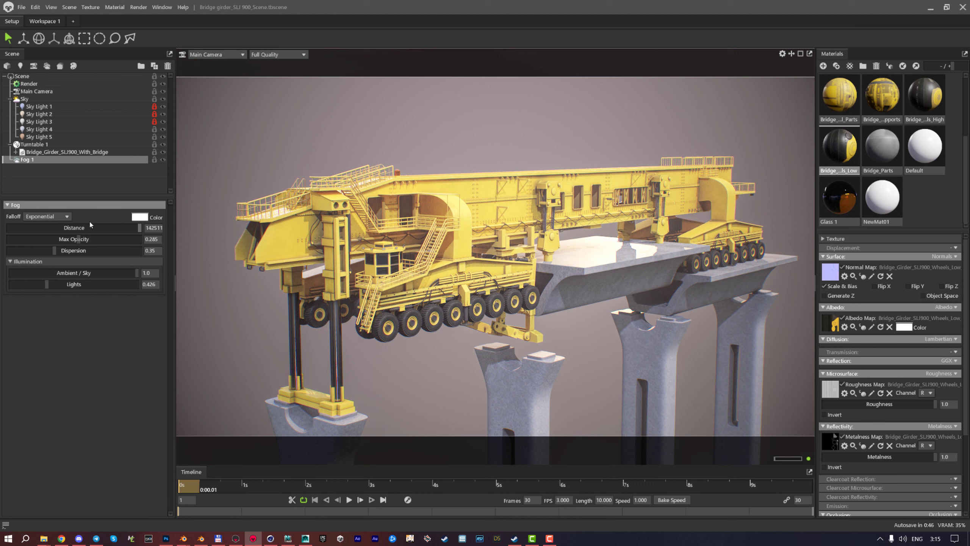
click(163, 160)
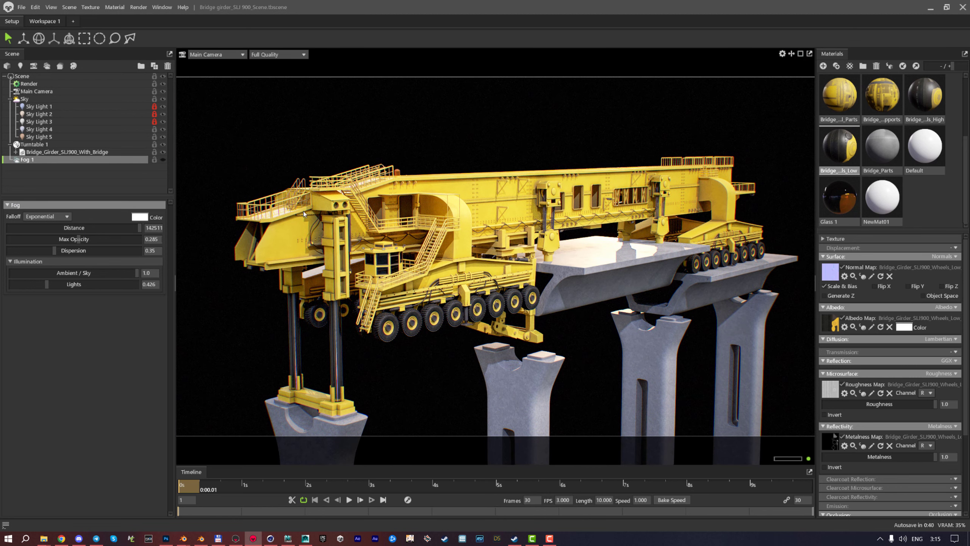
click(163, 160)
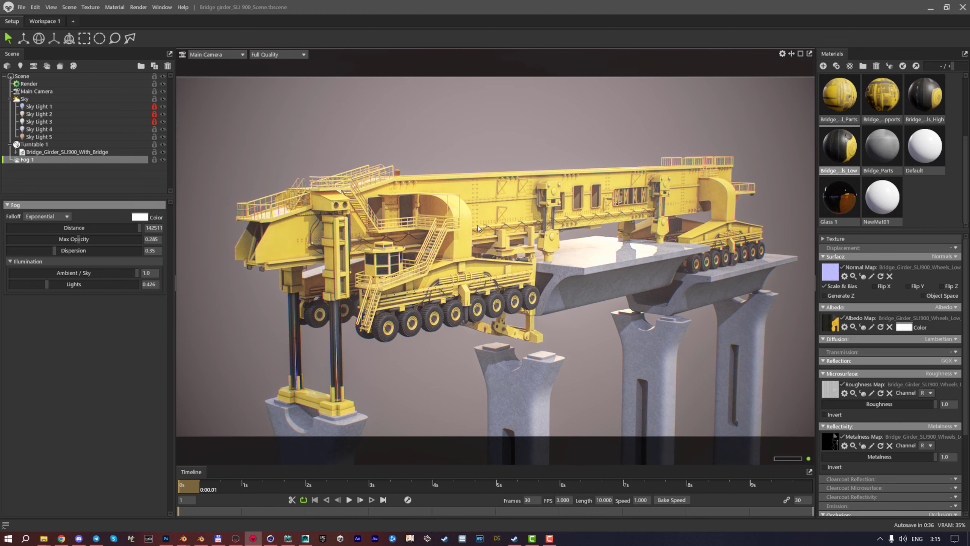
click(163, 160)
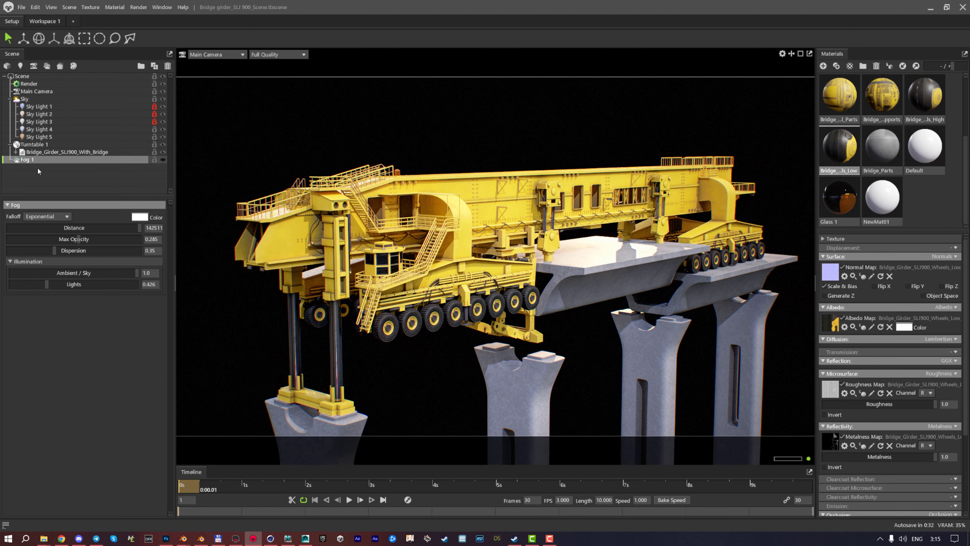
Add Backdrop 1 using the RR_001.png image and orbit the view around the machine
right_click(59, 169)
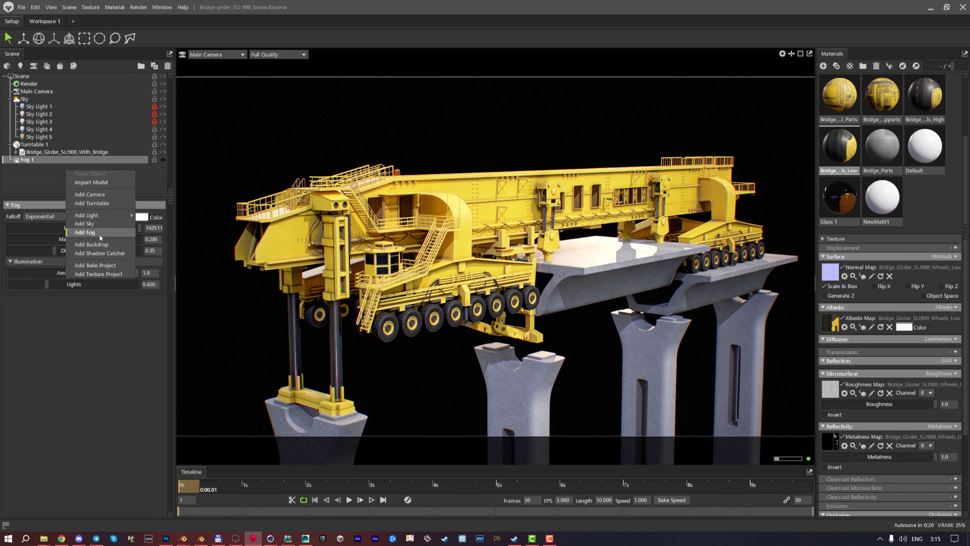
click(104, 245)
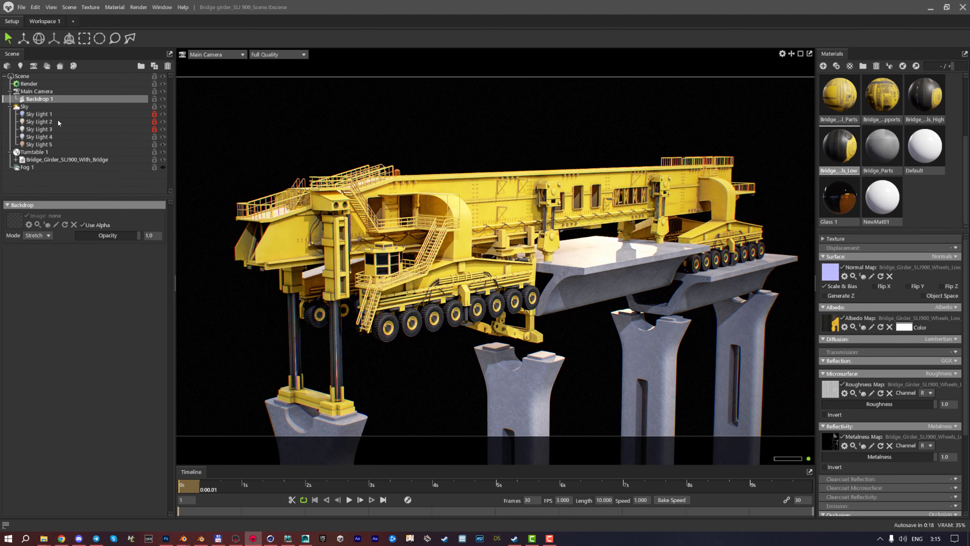
click(15, 220)
double_click(246, 165)
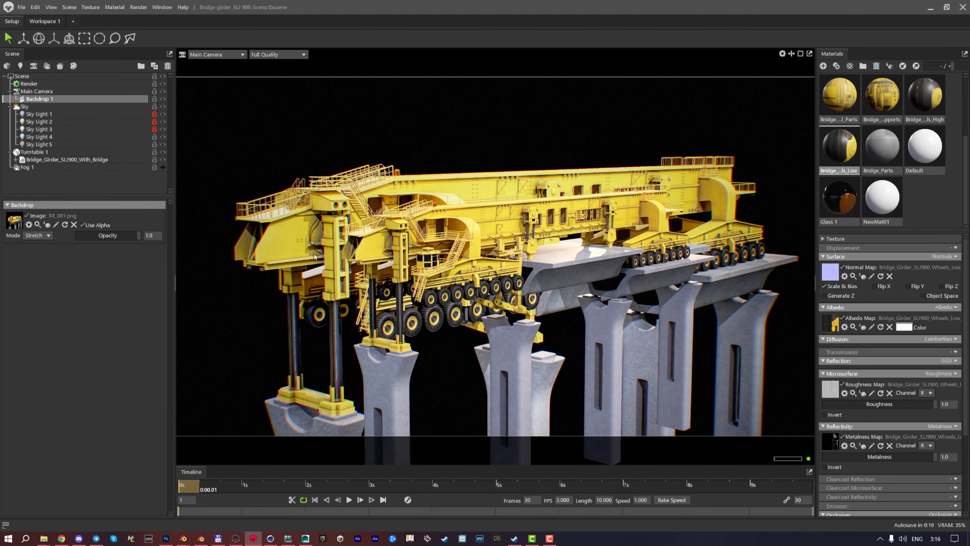
drag(355, 240, 249, 240)
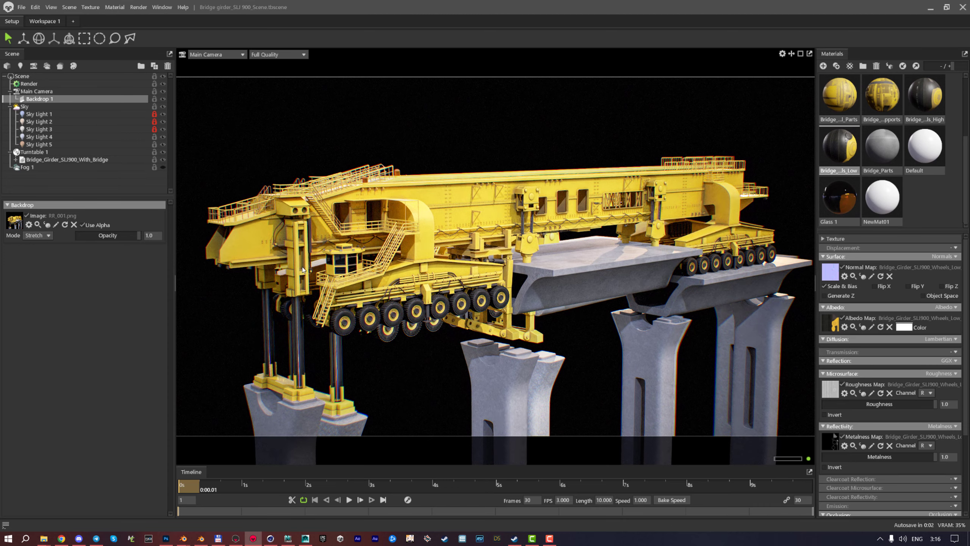
drag(301, 270, 292, 270)
Load 2217435.jpg from Assets_Images > Space_Images as the backdrop image
click(18, 227)
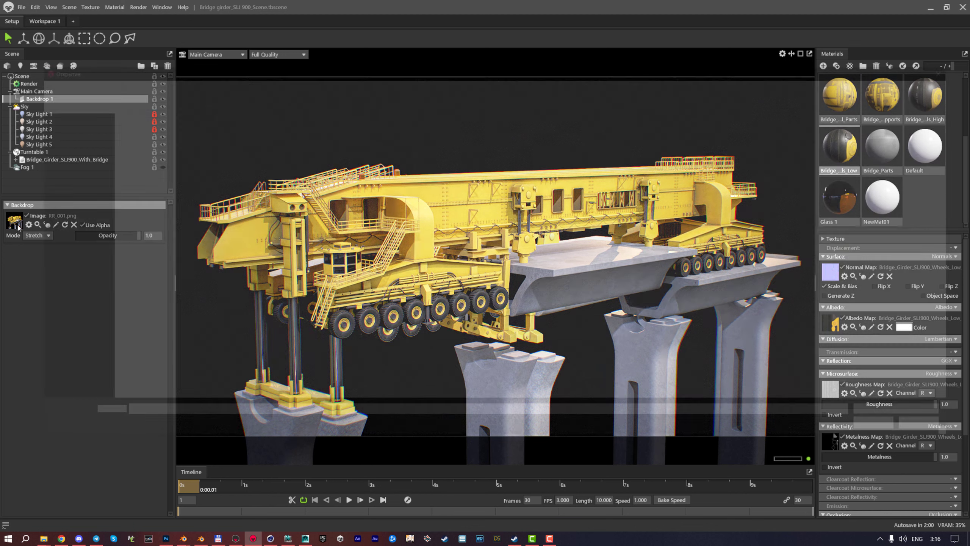
click(64, 166)
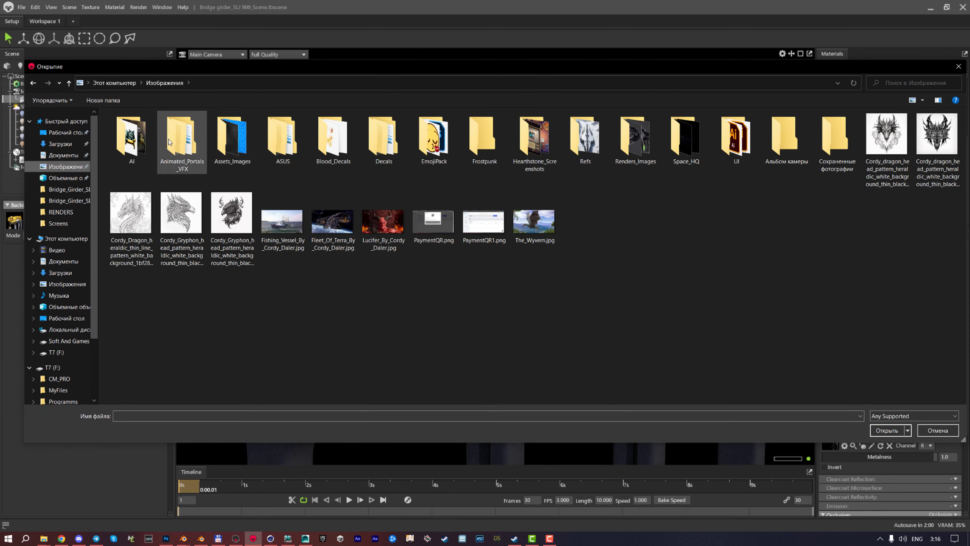
double_click(250, 149)
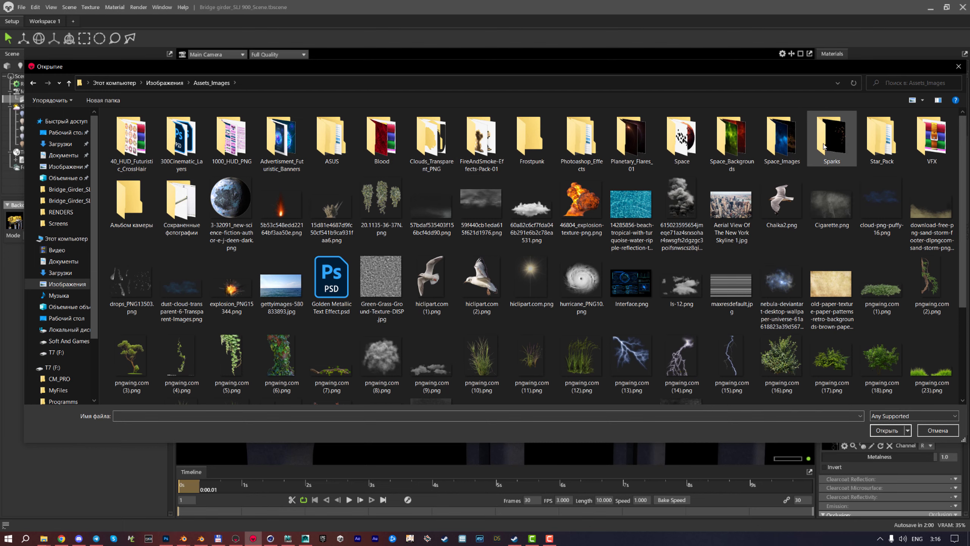
double_click(781, 143)
double_click(282, 143)
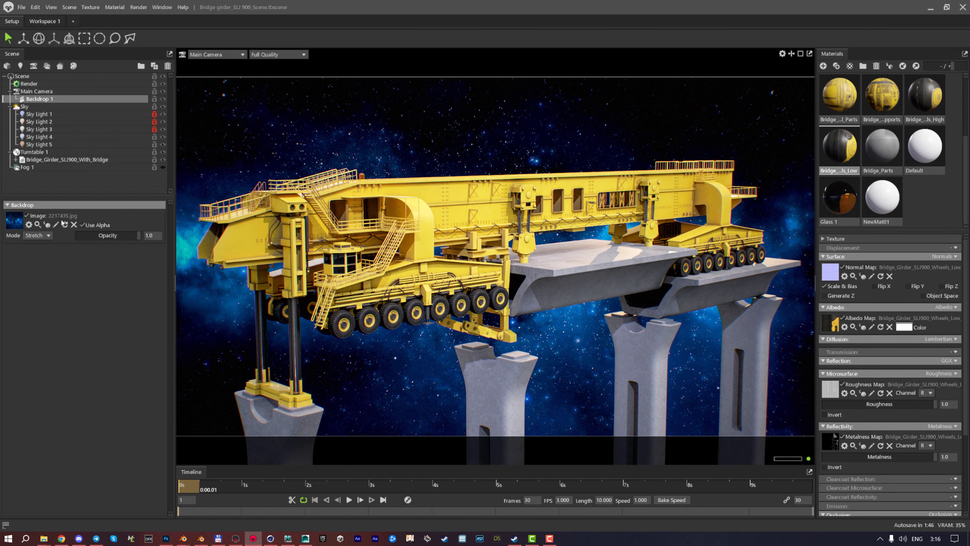
Replace the backdrop image with 2k_stars_milky_way.jpg
click(63, 224)
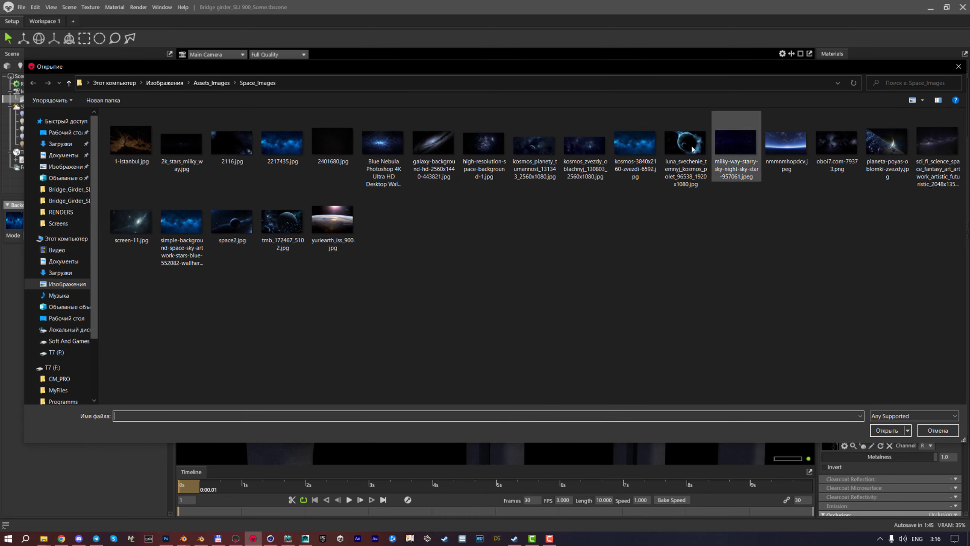
click(182, 147)
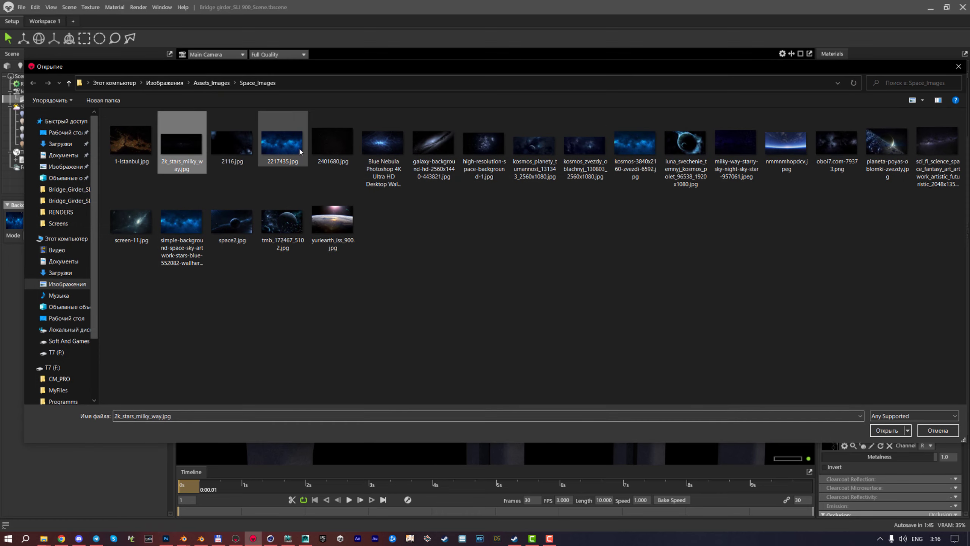
double_click(188, 144)
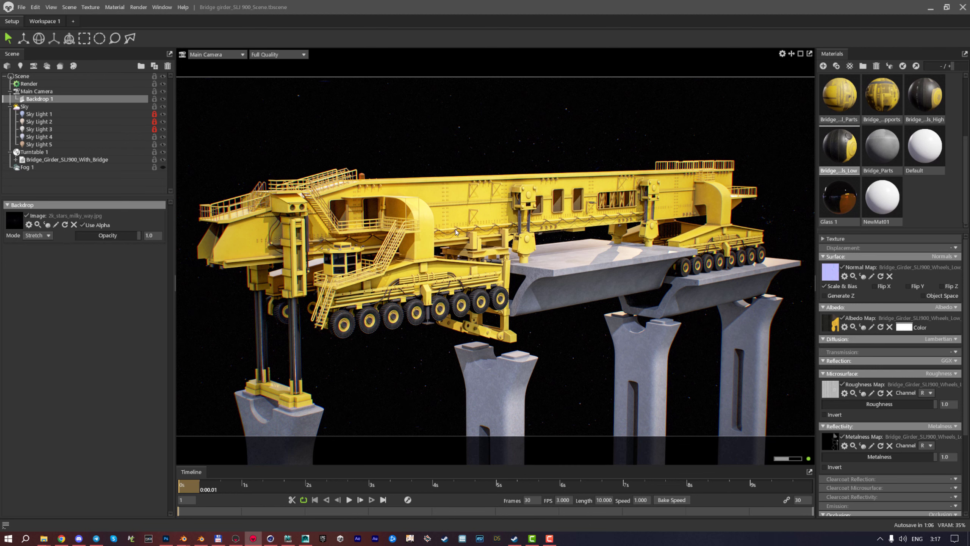
Dim the starry backdrop to 0.356 opacity, then hide Backdrop 1
scroll(459, 231, down, 3)
scroll(465, 235, down, 1)
scroll(465, 234, down, 1)
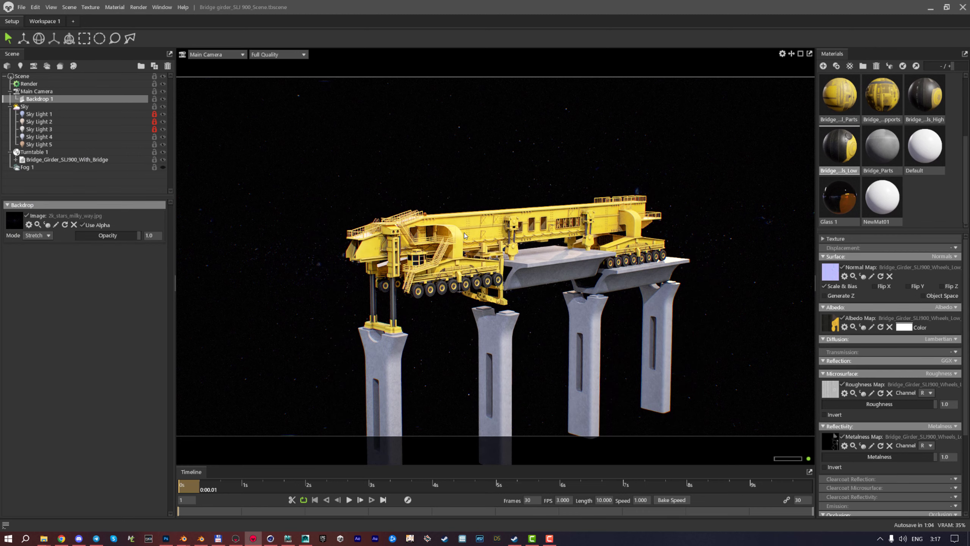
scroll(464, 232, up, 4)
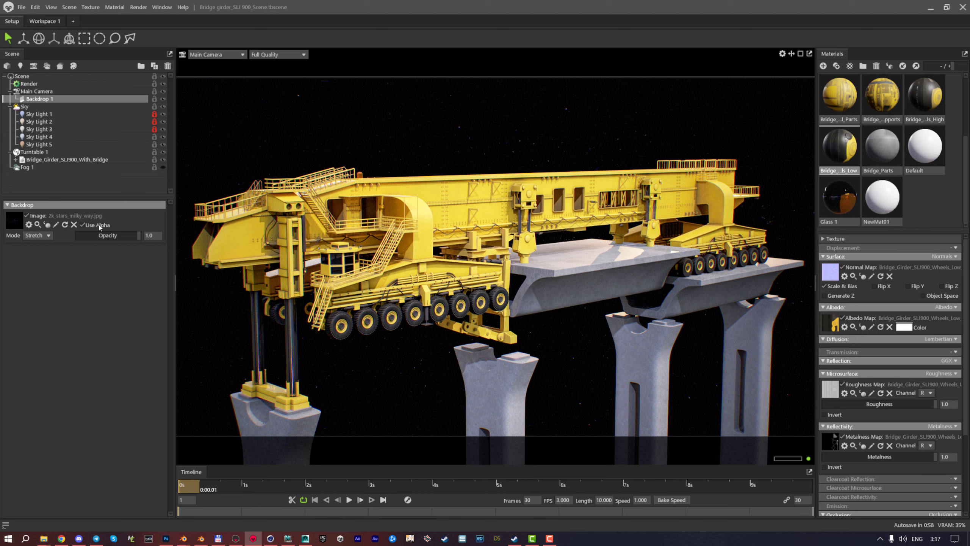
mouse_move(139, 237)
mouse_down()
mouse_move(76, 236)
mouse_move(140, 235)
mouse_up()
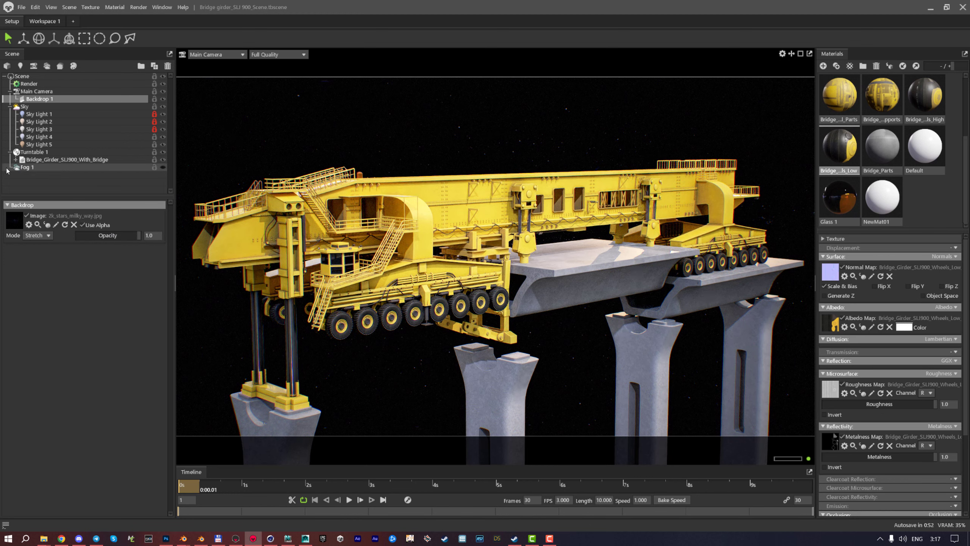
click(21, 100)
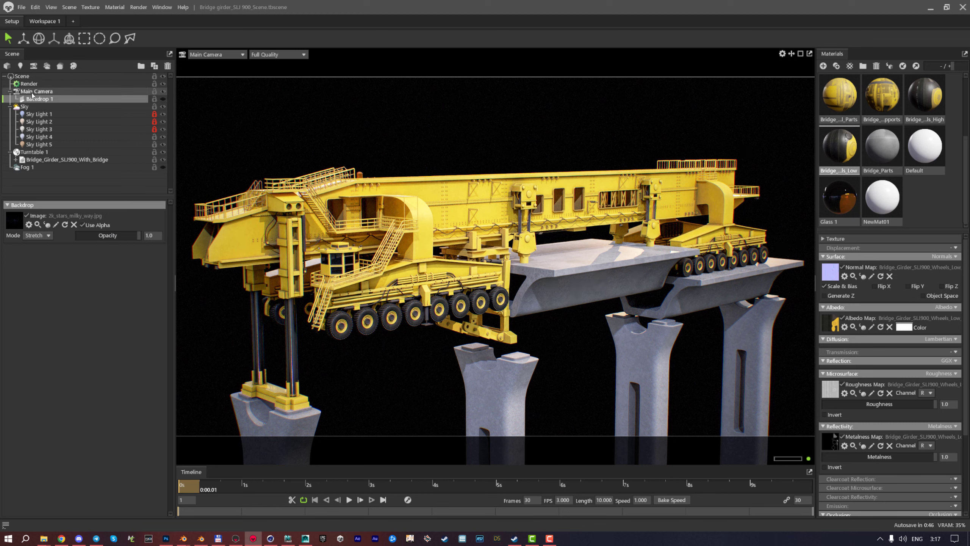
Delete Backdrop 1 and raise the Sky backdrop brightness to a dark grey
key(Delete)
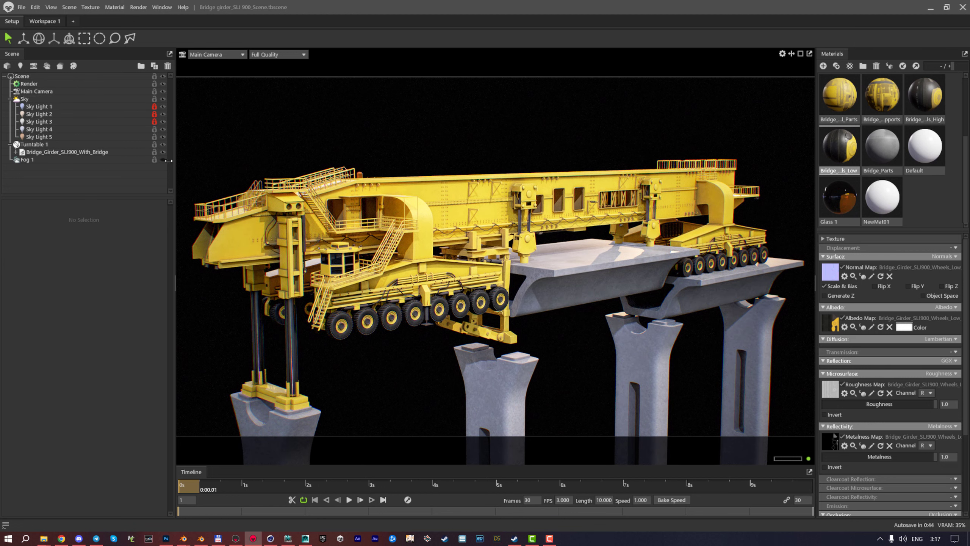
click(42, 99)
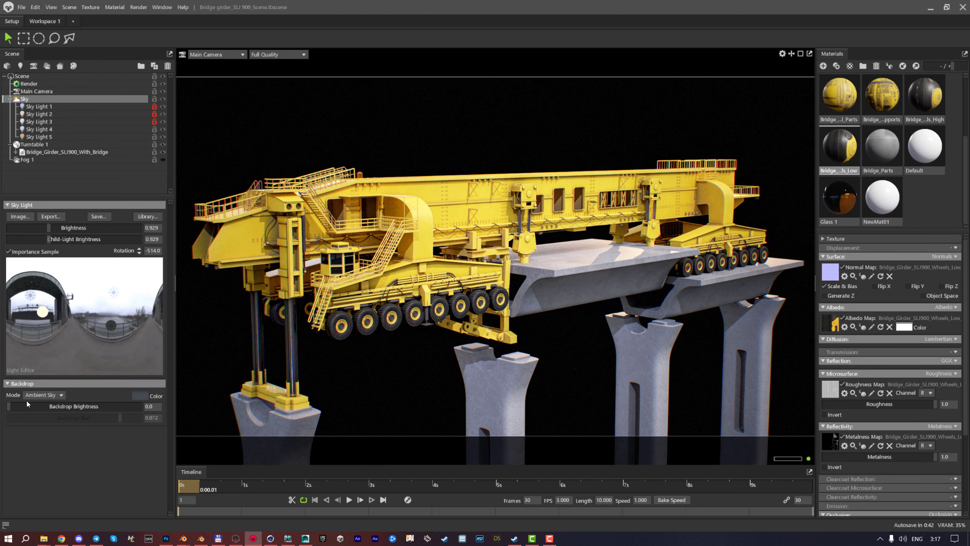
drag(27, 405, 37, 405)
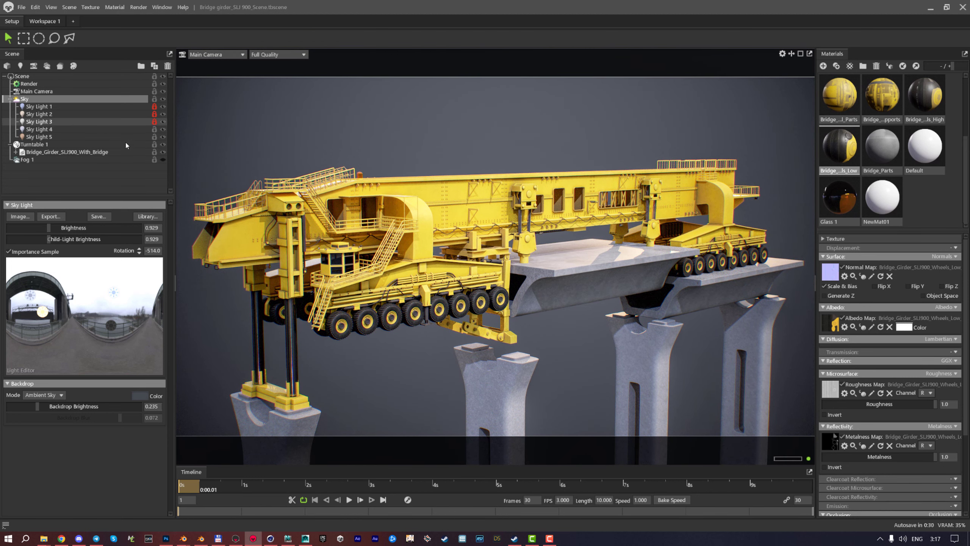
Toggle visibility of Sky Lights 5, 4, 3 and 1, then select Sky Light 1
click(163, 137)
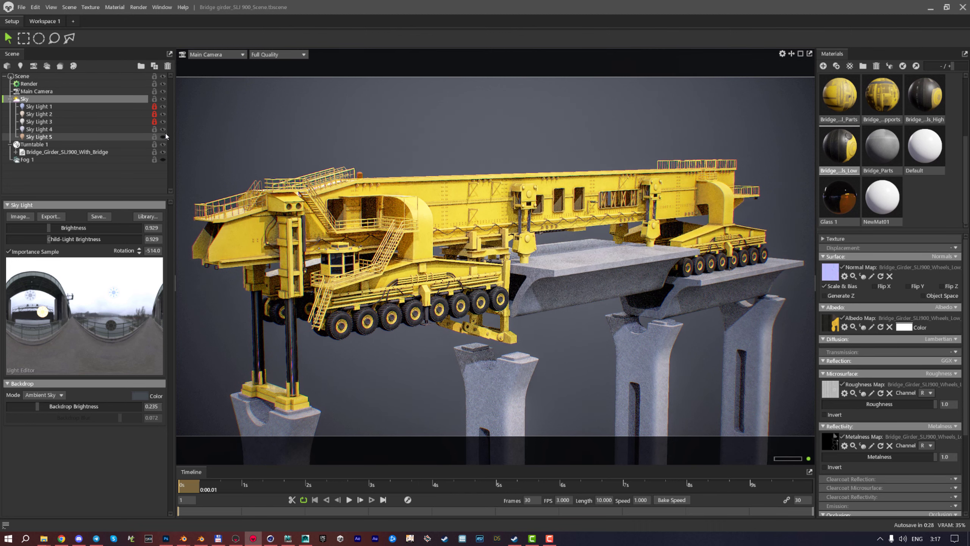
click(163, 129)
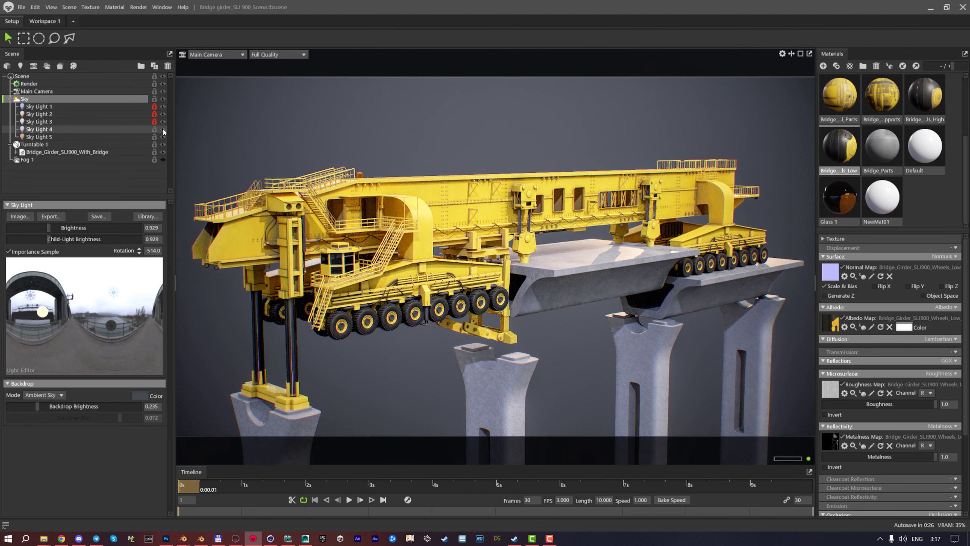
click(164, 121)
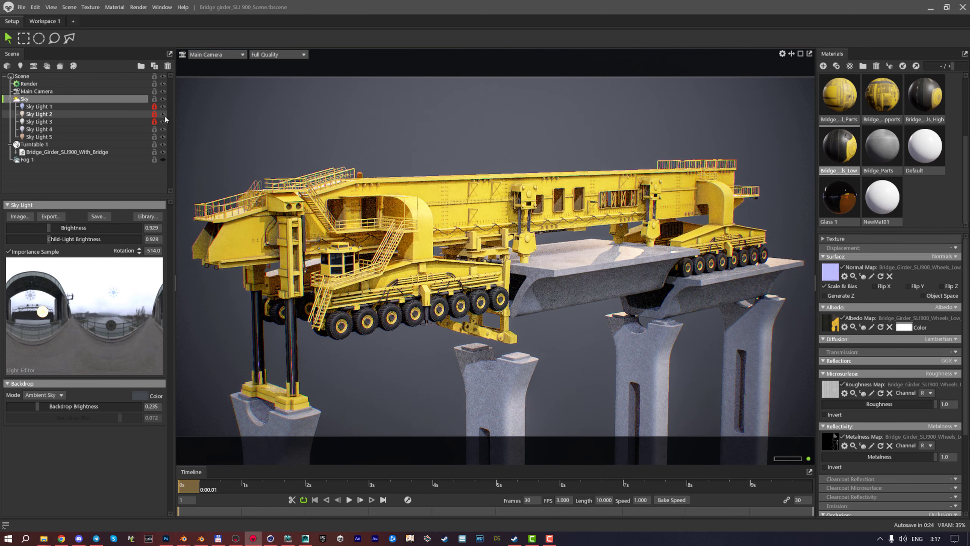
click(163, 107)
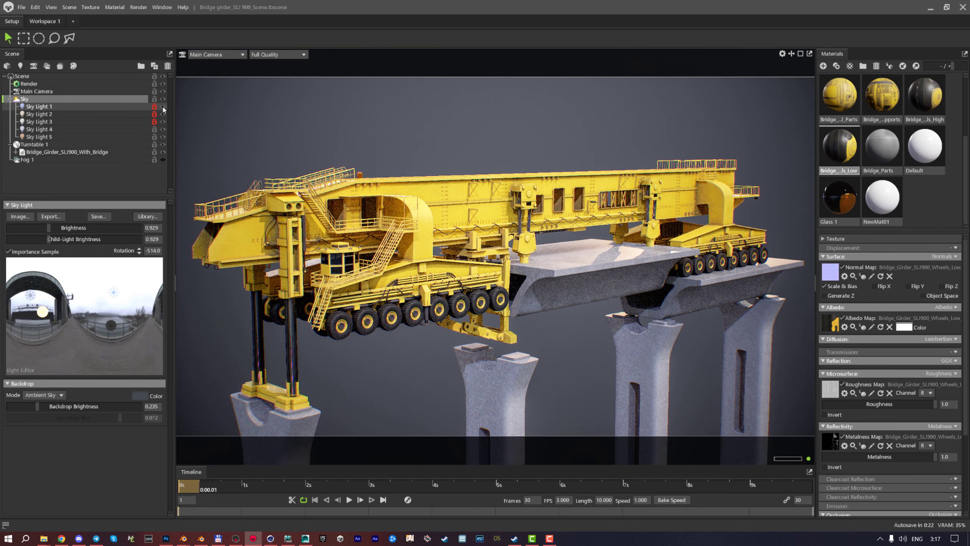
click(129, 110)
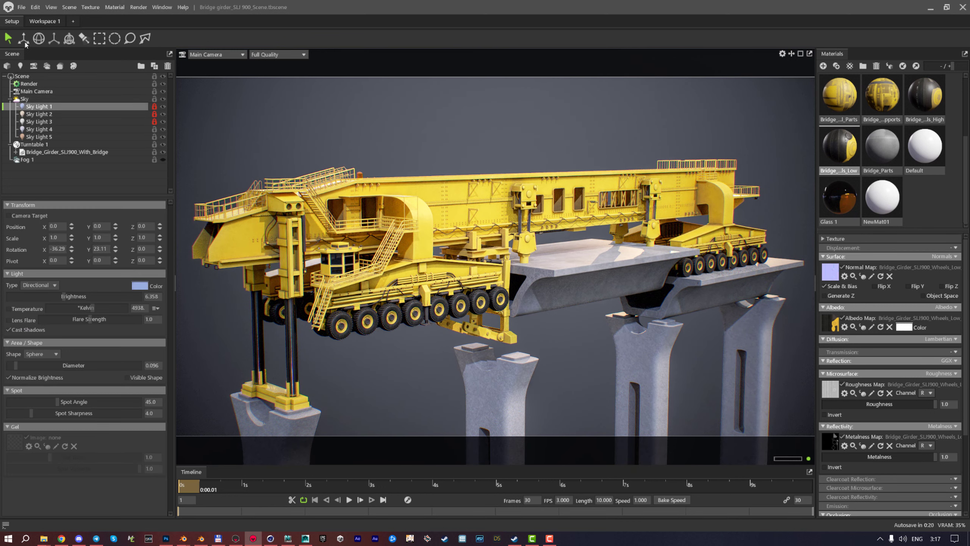
Rotate Sky Light 1 to redirect its shadows and raise its Diameter to 2.442
click(40, 39)
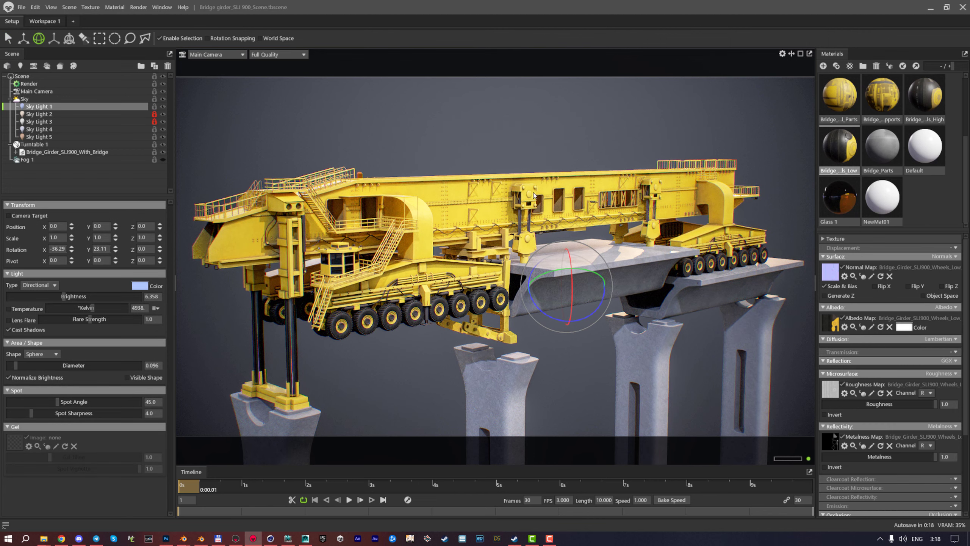
mouse_move(560, 270)
mouse_down()
mouse_move(585, 267)
mouse_move(569, 245)
mouse_move(588, 274)
mouse_move(558, 294)
mouse_move(574, 280)
mouse_move(560, 276)
mouse_up()
mouse_move(35, 365)
mouse_down()
mouse_move(46, 362)
mouse_move(25, 359)
mouse_up()
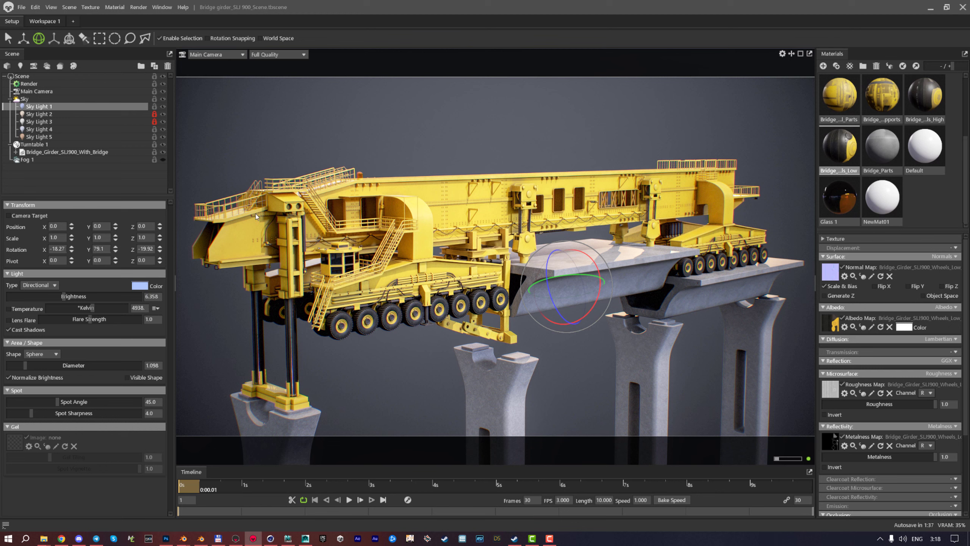
drag(25, 365, 77, 368)
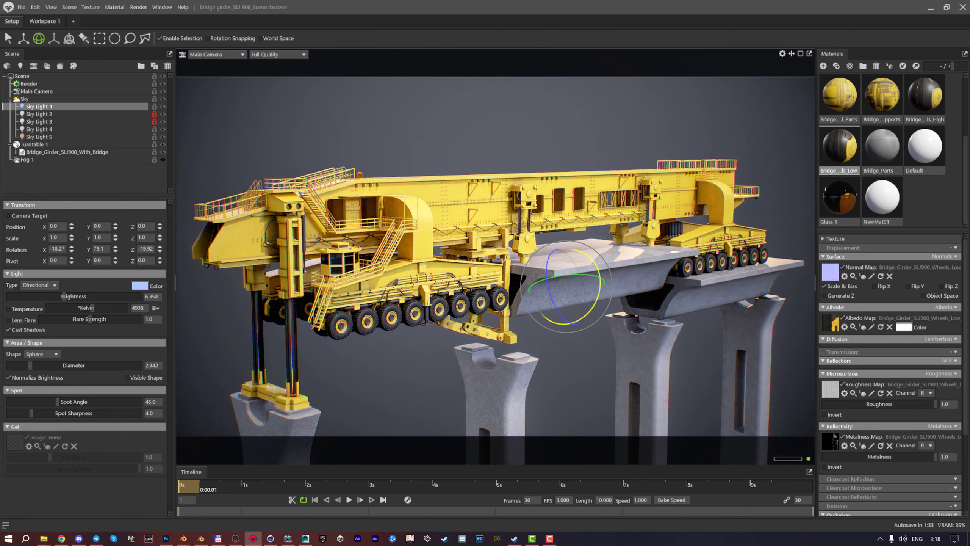
drag(596, 290, 564, 250)
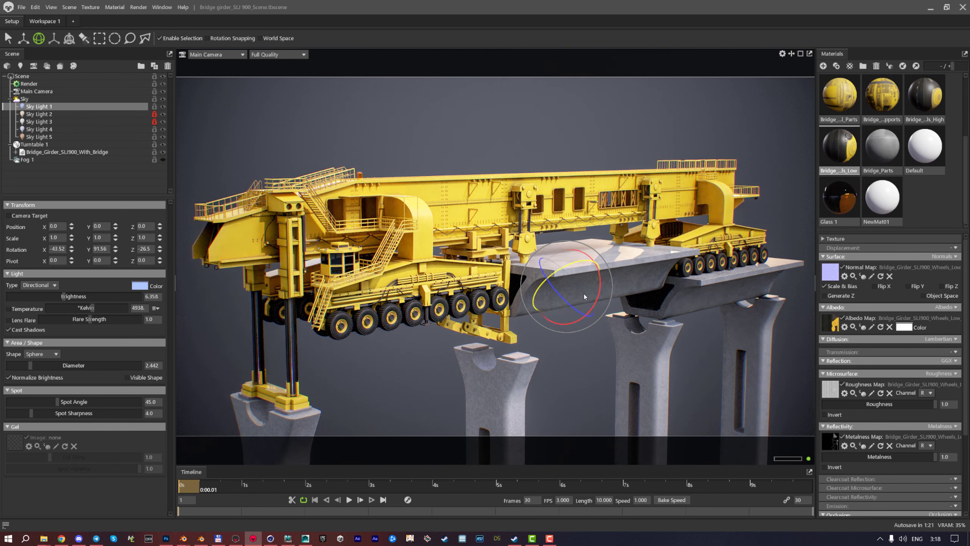
drag(537, 296, 563, 270)
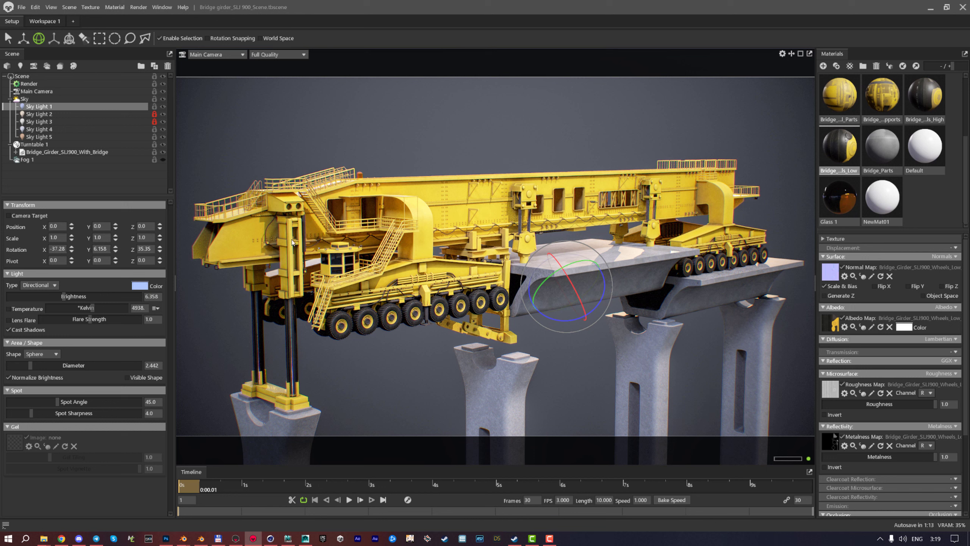
key(Escape)
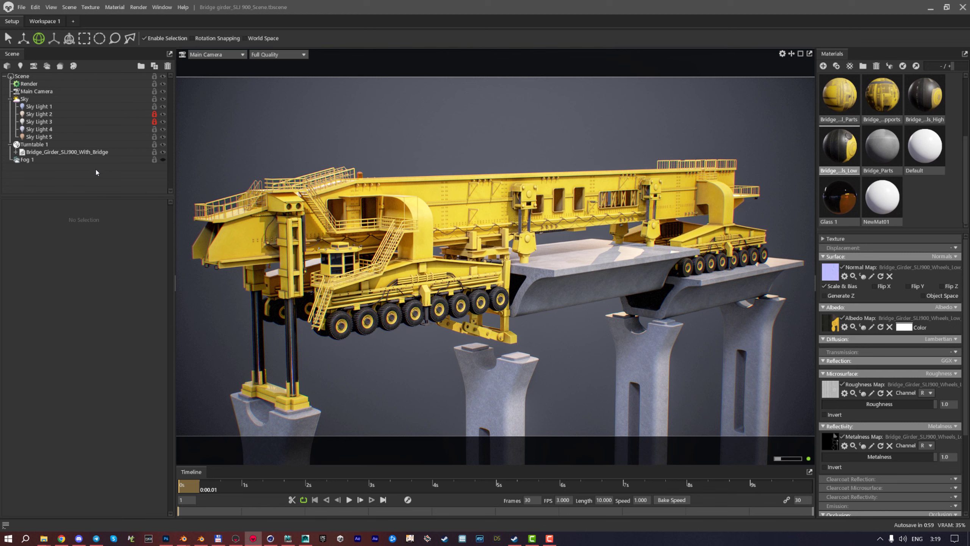
Add a Shadow Catcher to the scene beneath the piers
right_click(68, 181)
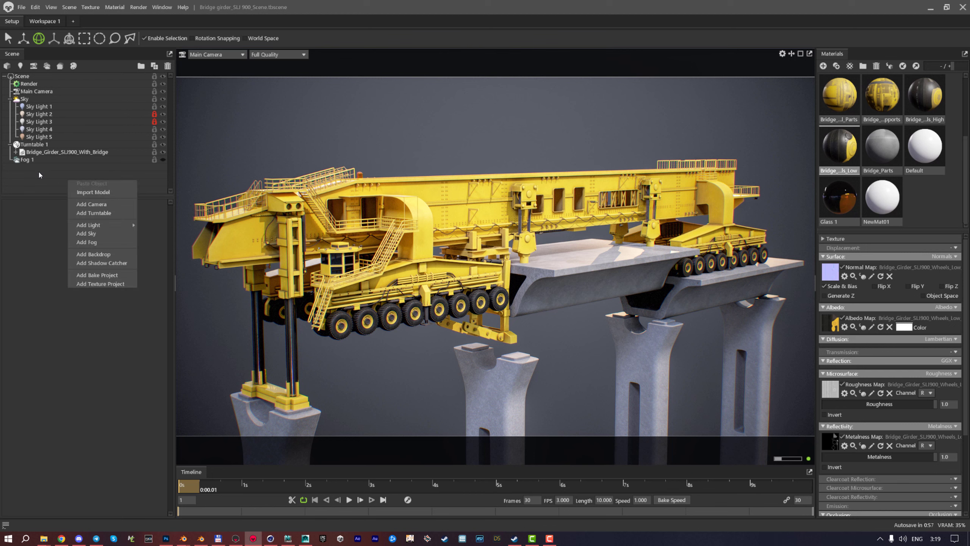
click(111, 263)
scroll(371, 272, down, 5)
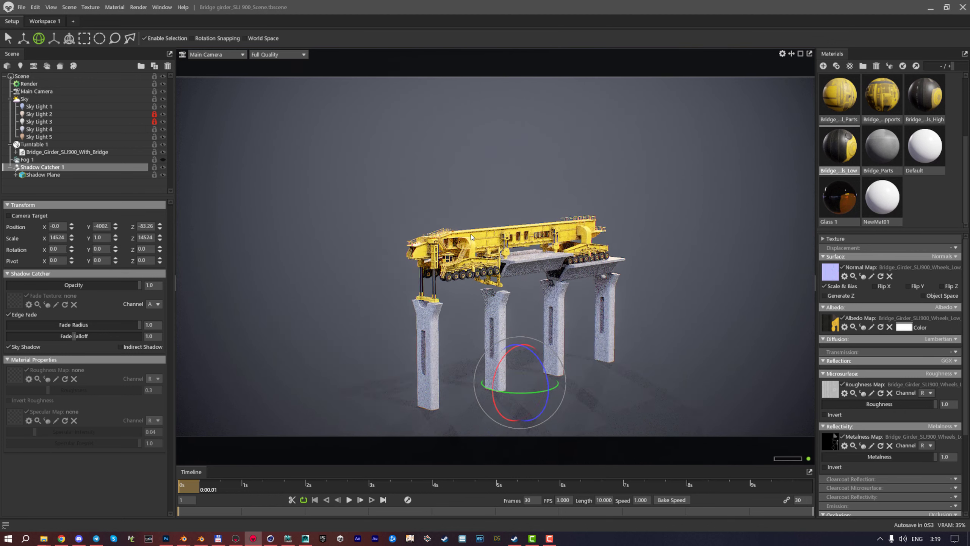
scroll(507, 267, up, 5)
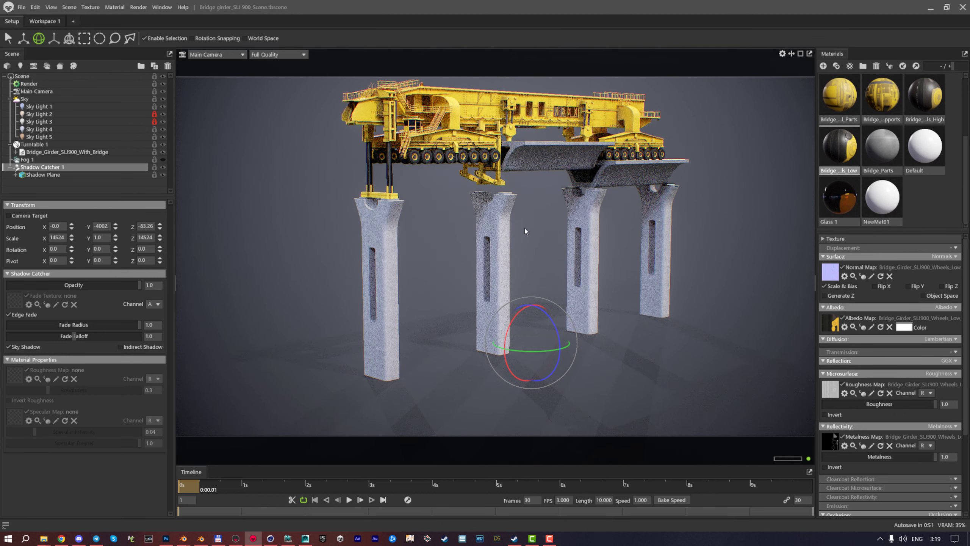
drag(532, 262, 532, 219)
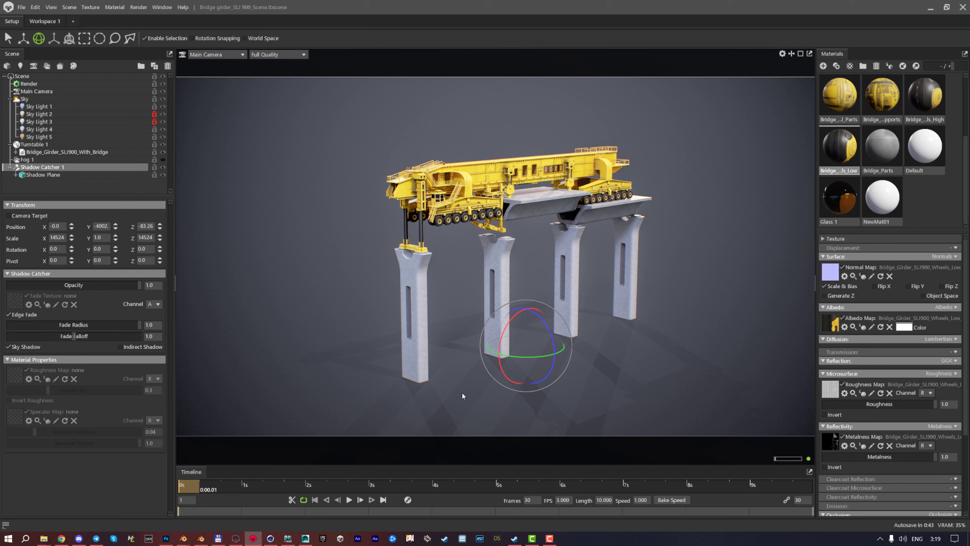
scroll(472, 395, down, 3)
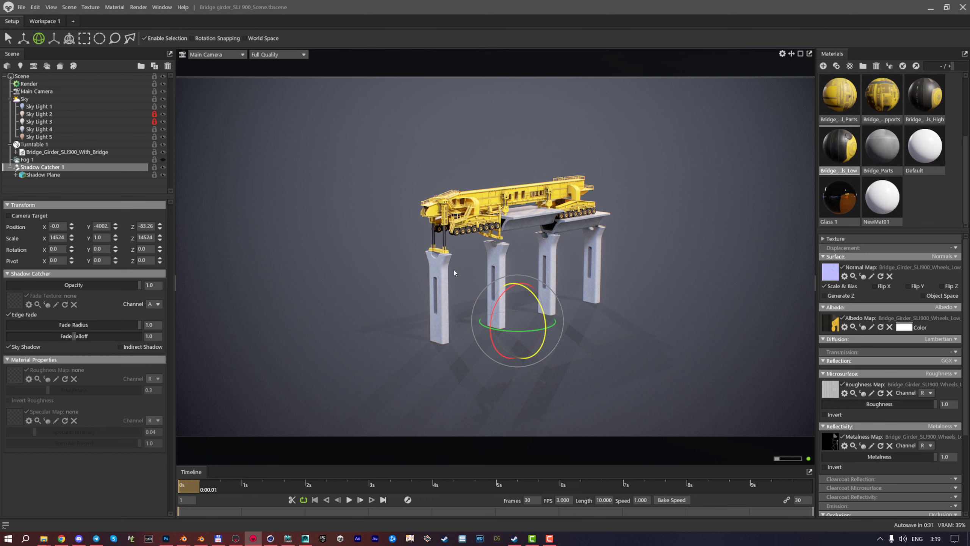
Enable Indirect Shadow on the shadow catcher, with roughness 0.0 and specular intensity 1.0
drag(130, 285, 54, 283)
key(ctrl+z)
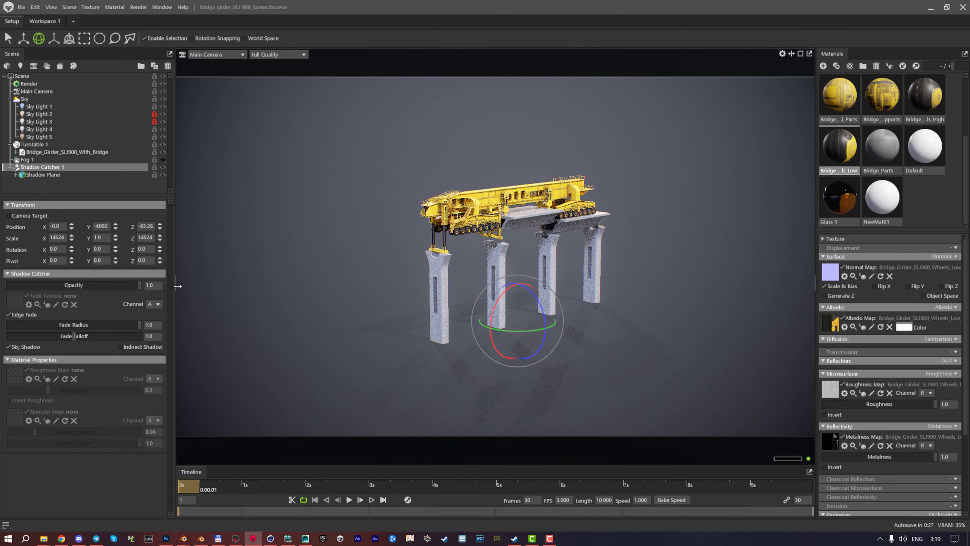
click(119, 347)
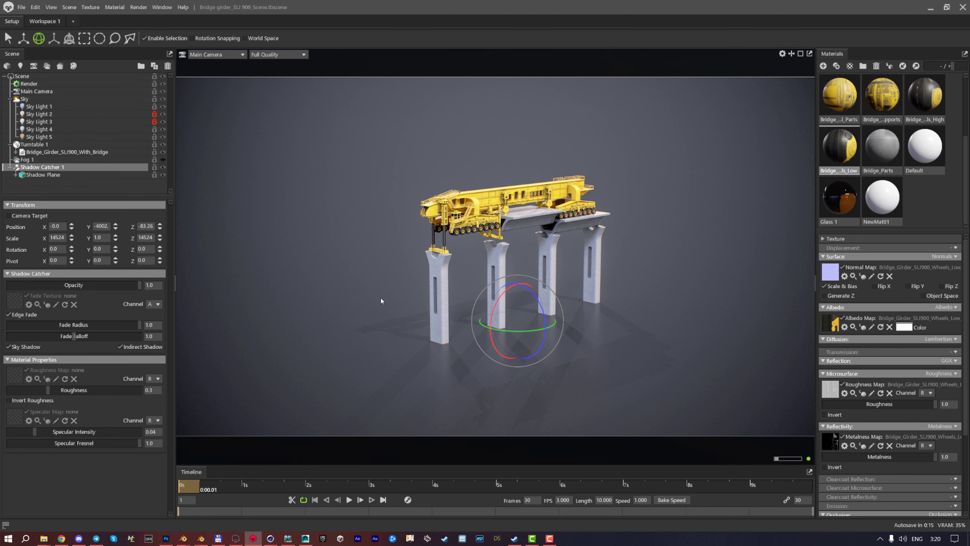
scroll(435, 363, up, 3)
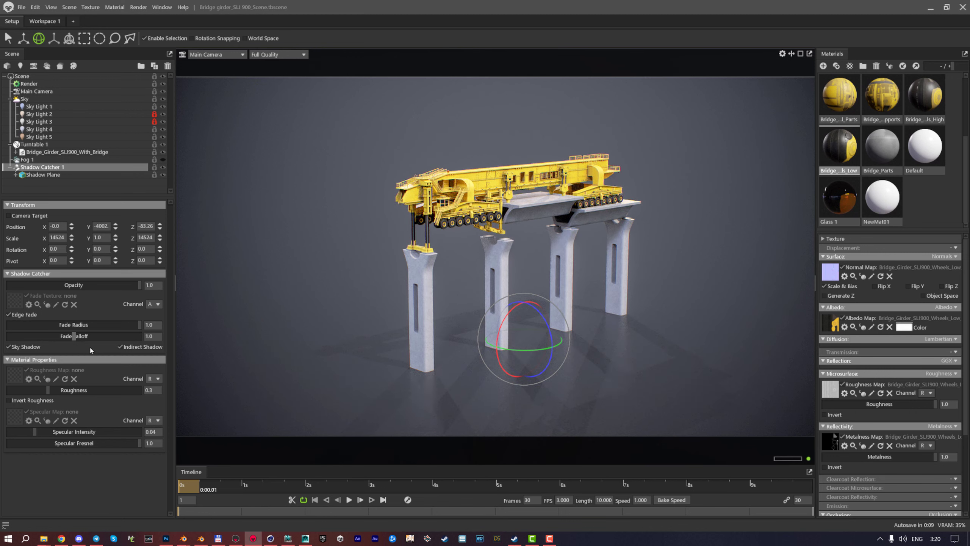
drag(50, 389, 7, 397)
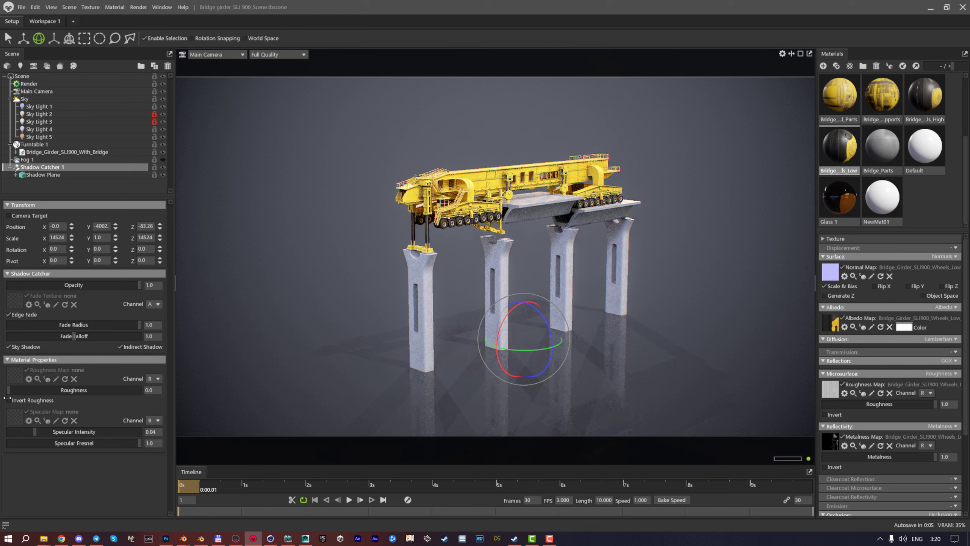
drag(57, 431, 145, 432)
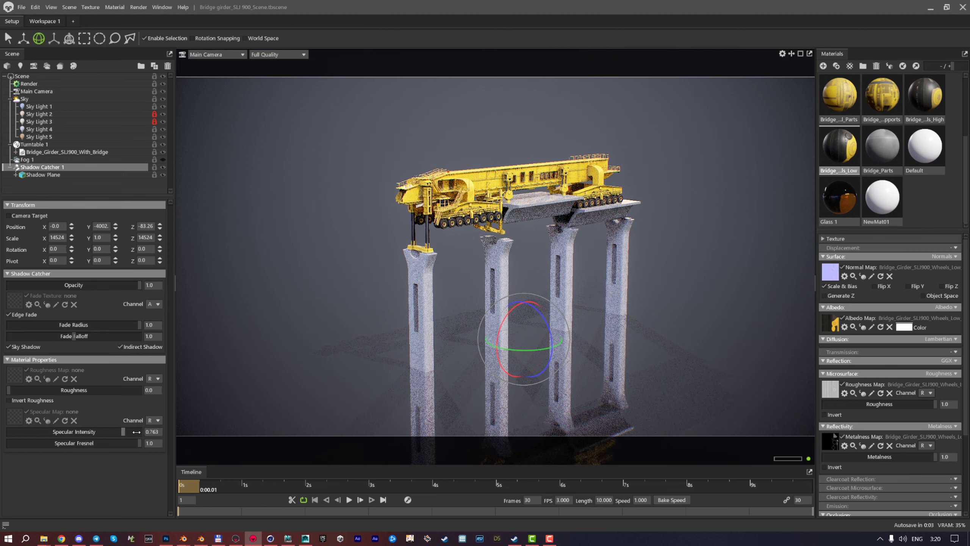
drag(482, 244, 435, 287)
scroll(435, 285, up, 2)
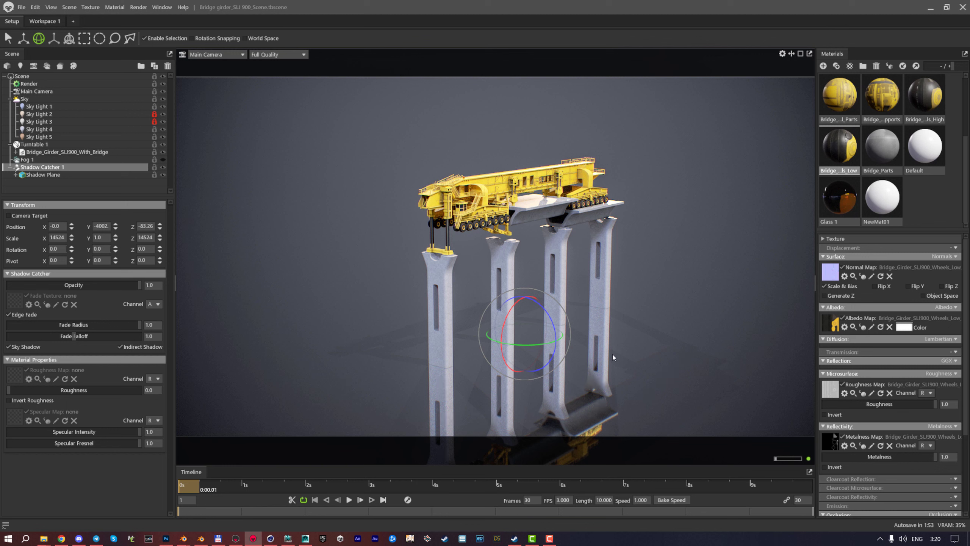
Orbit around the girder to inspect the piers' ground reflections
drag(534, 281, 558, 297)
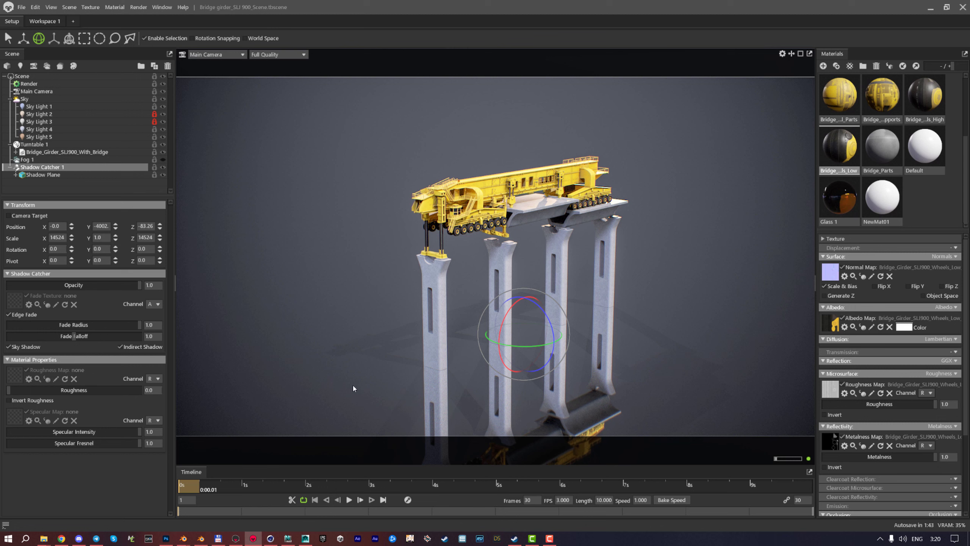
drag(583, 322, 595, 254)
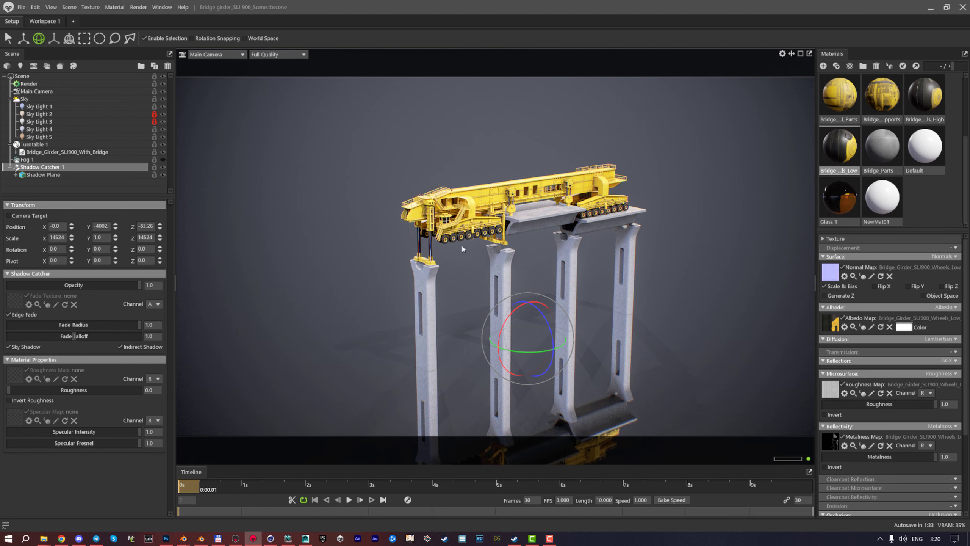
drag(524, 371, 465, 320)
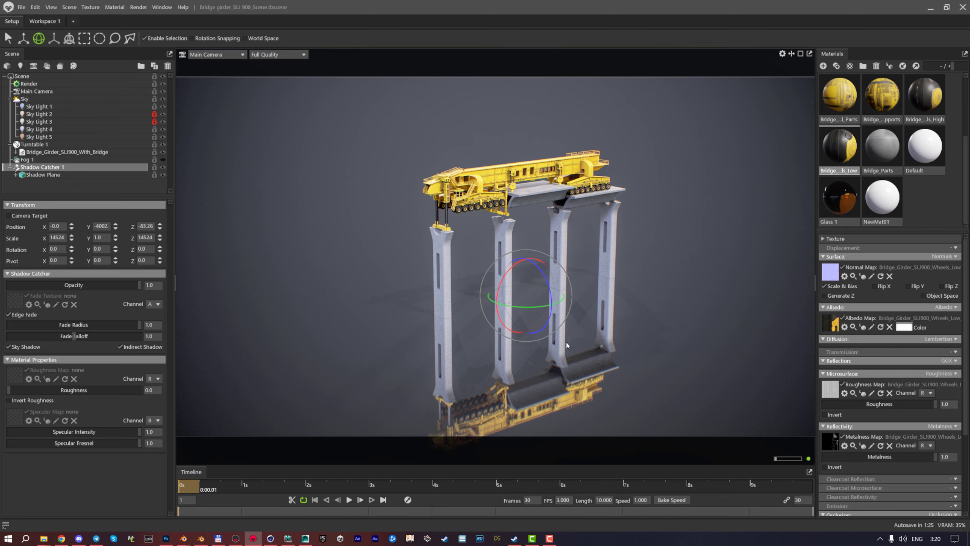
drag(542, 327, 407, 413)
scroll(558, 376, up, 5)
scroll(563, 332, up, 5)
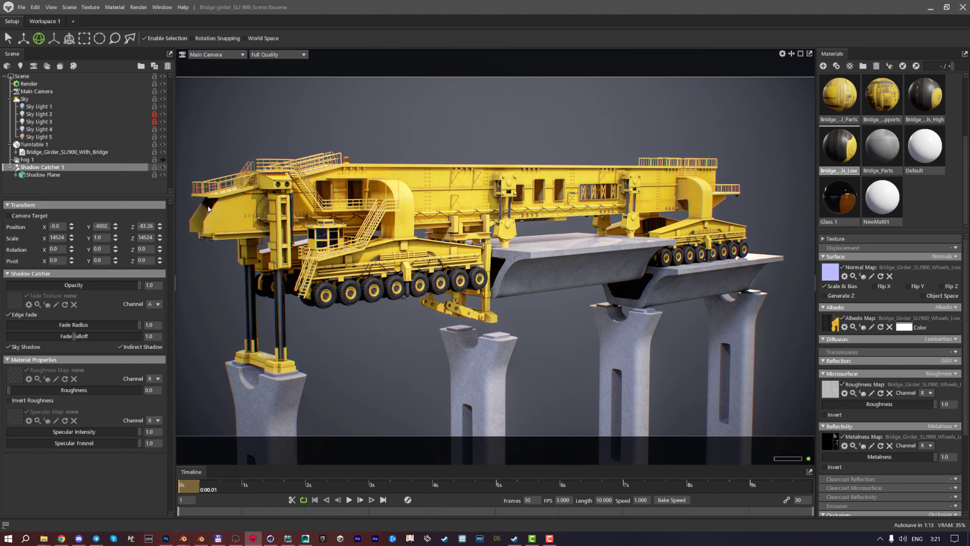
Reframe on the girder with F and hide Shadow Catcher 1
key(f)
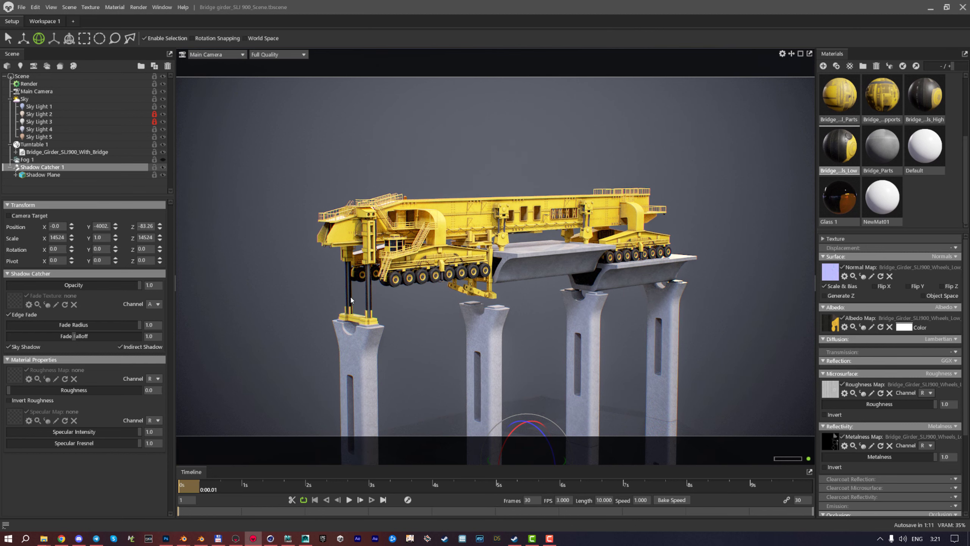
drag(521, 401, 537, 295)
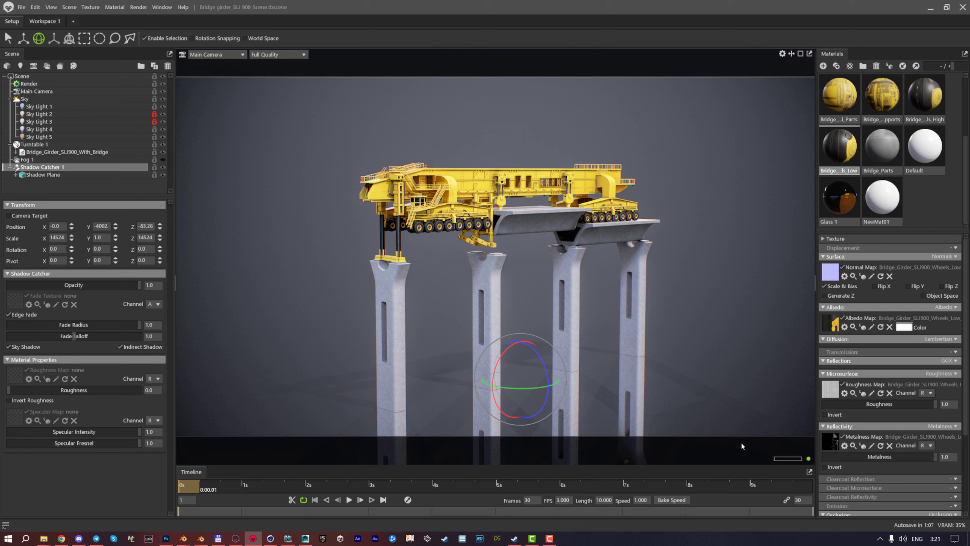
click(163, 168)
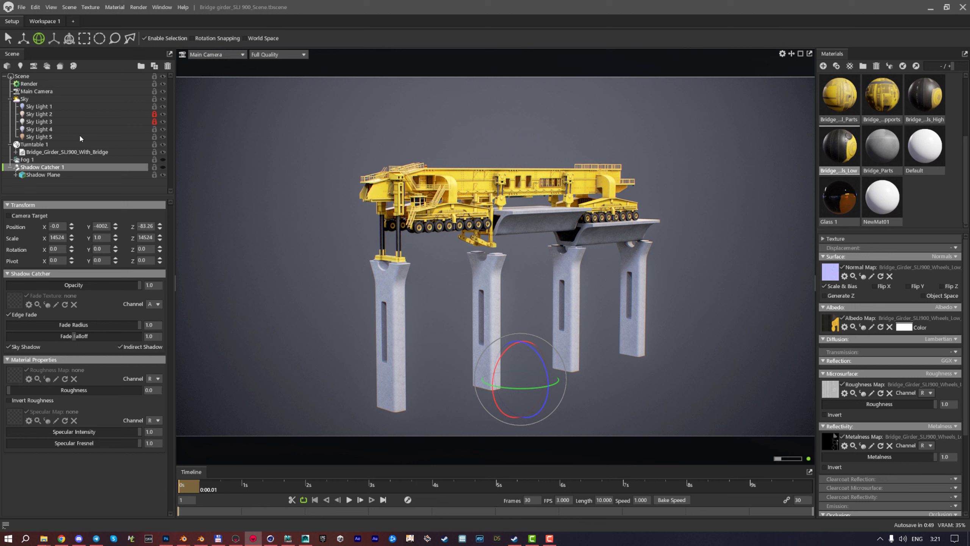
click(10, 168)
scroll(913, 368, down, 3)
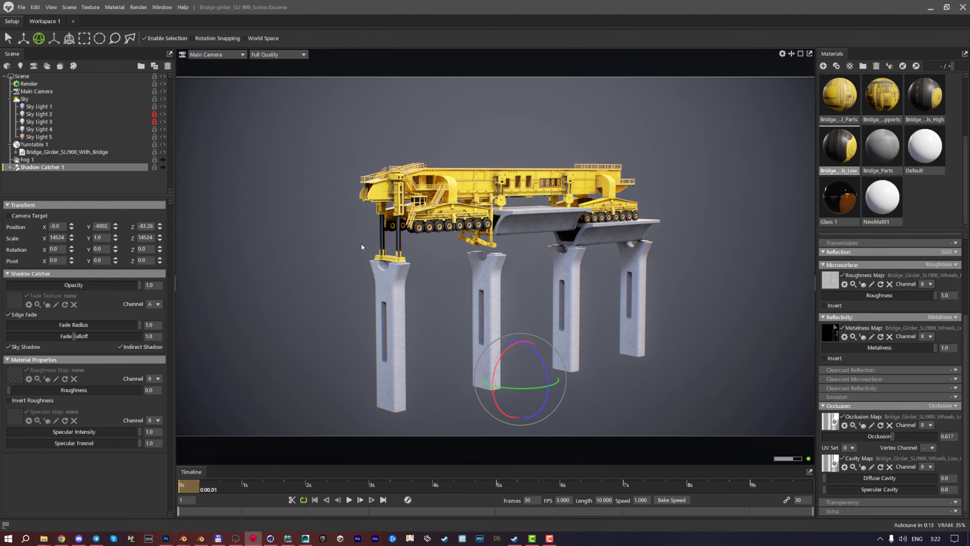
scroll(362, 246, up, 6)
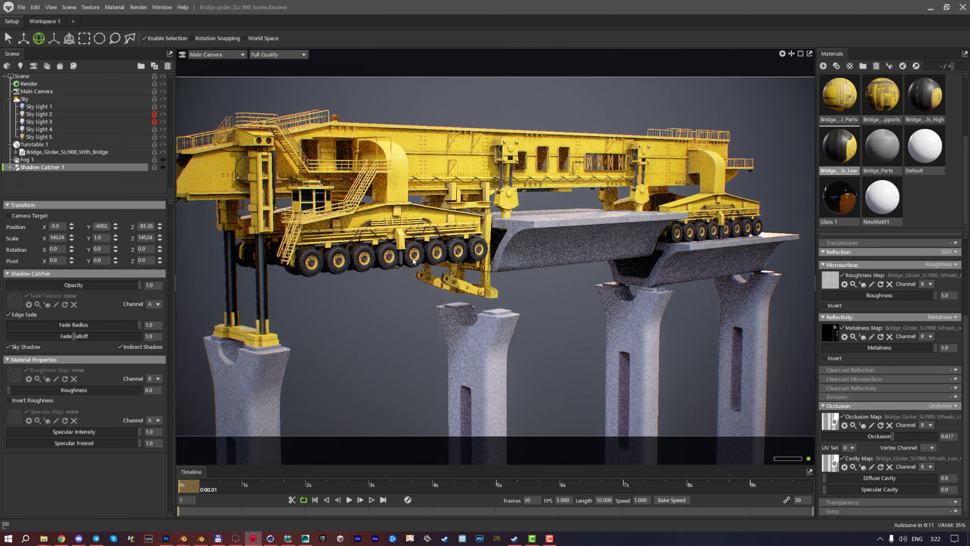
scroll(439, 269, up, 3)
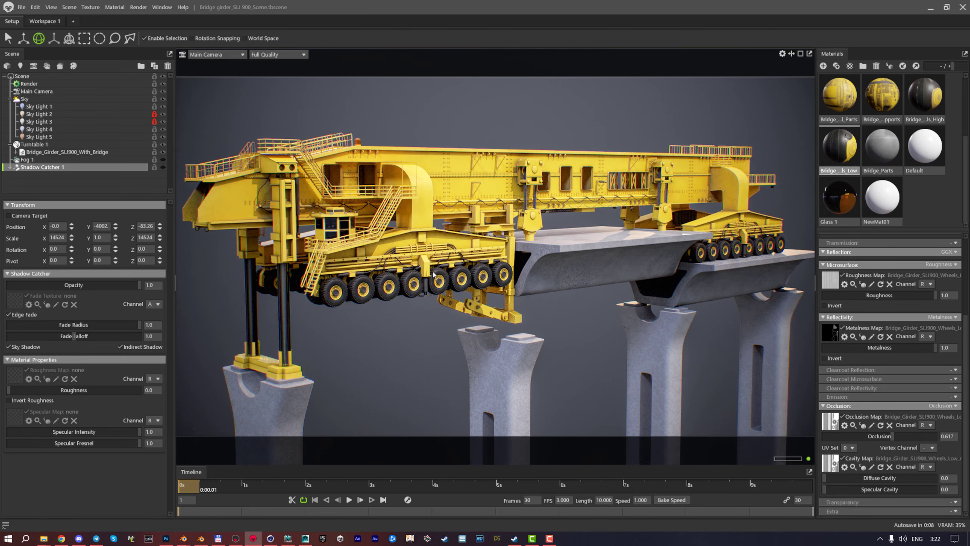
drag(434, 273, 453, 267)
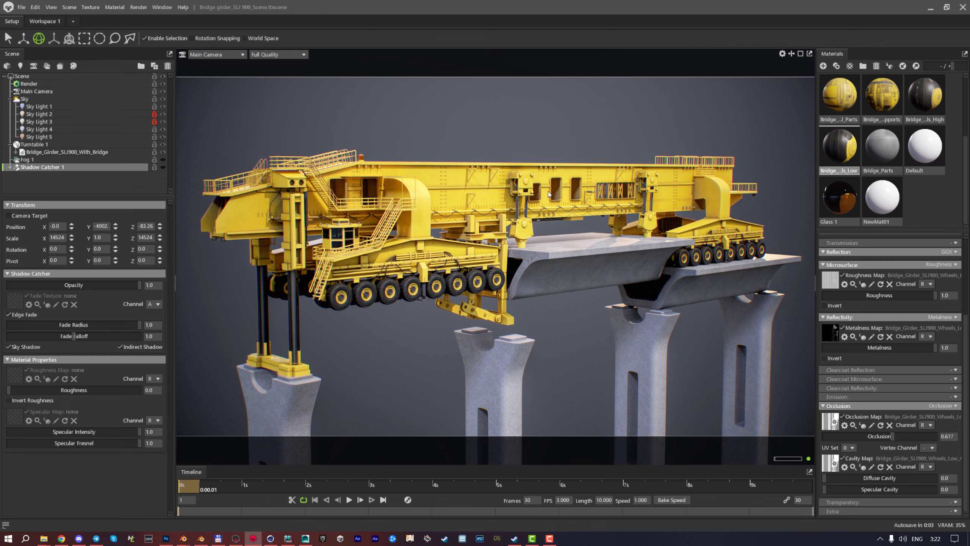
drag(432, 208, 358, 150)
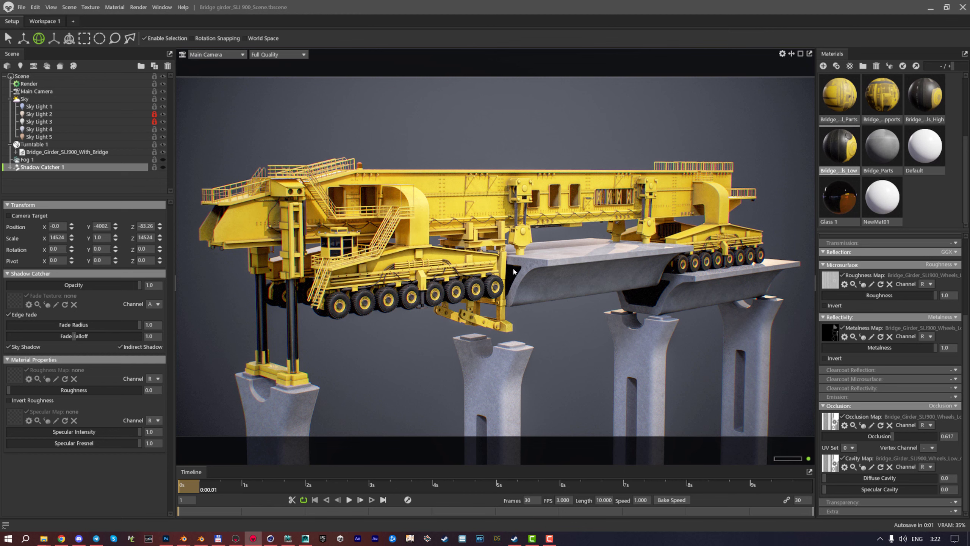
drag(426, 250, 337, 268)
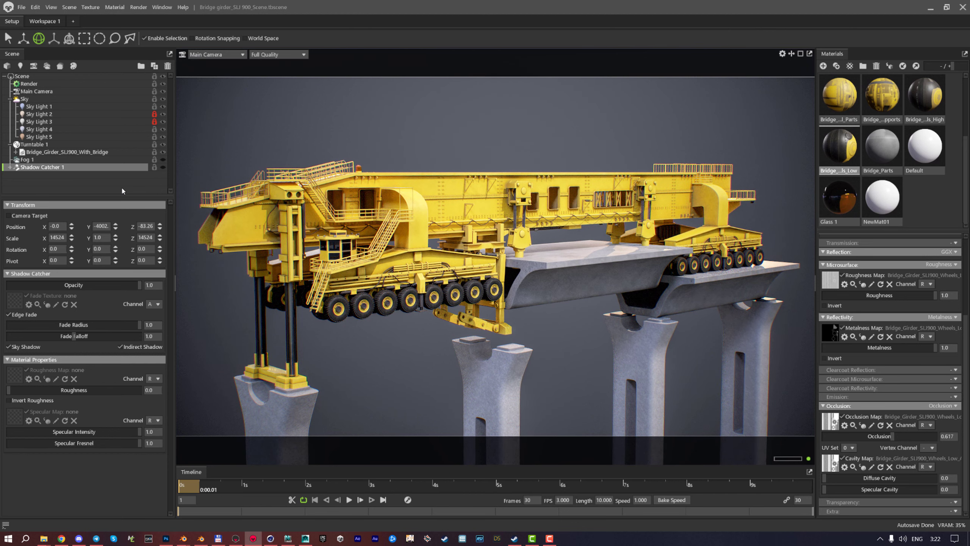
Darken the backdrop to 0.083 and set camera vignette strength 0.757, softness 0.439
click(25, 98)
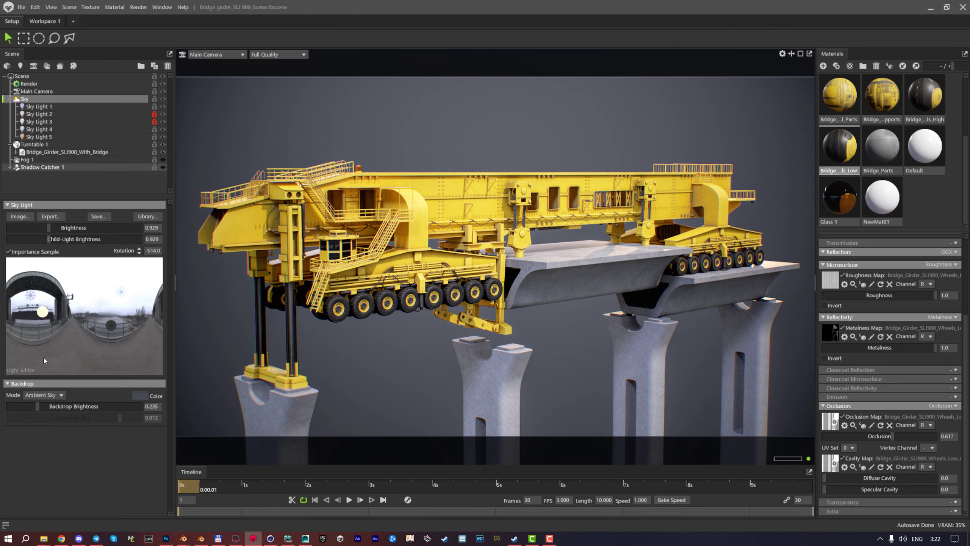
drag(37, 406, 31, 405)
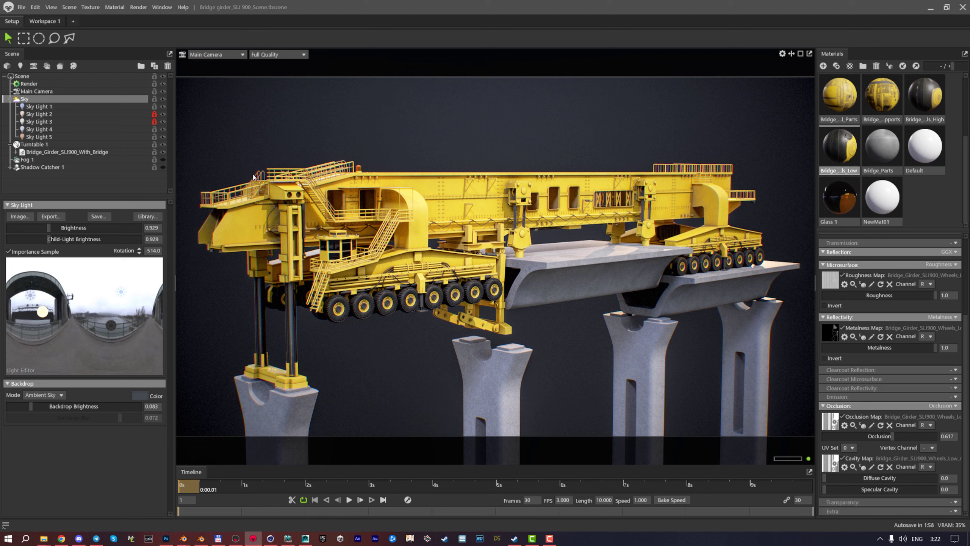
click(36, 91)
scroll(68, 418, down, 10)
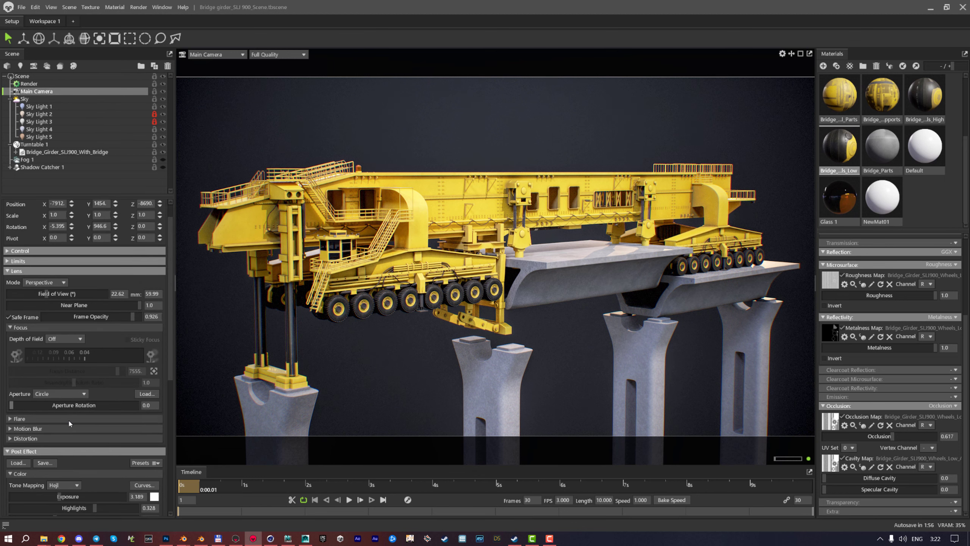
scroll(65, 417, down, 4)
mouse_move(98, 422)
mouse_down()
mouse_move(63, 422)
mouse_move(89, 422)
mouse_up()
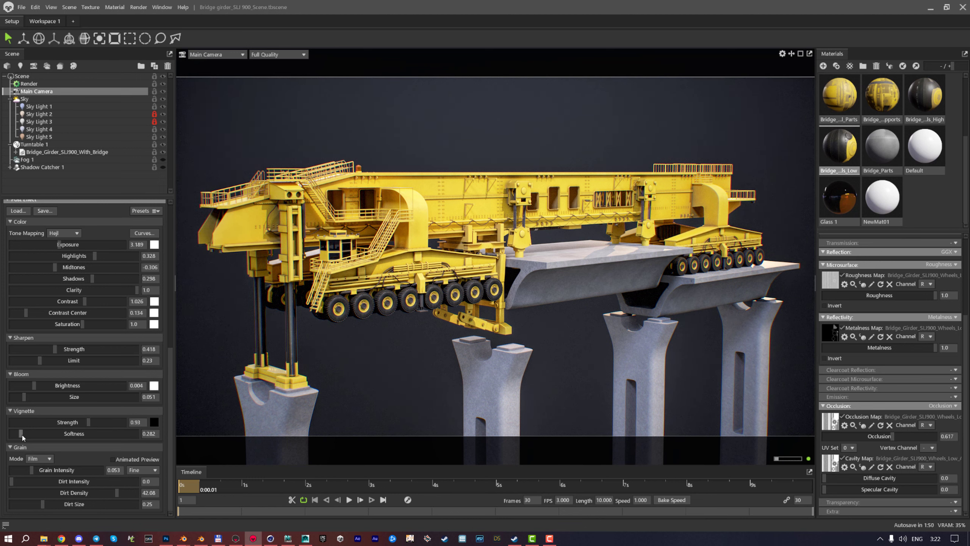
mouse_move(22, 438)
mouse_down()
mouse_move(50, 432)
mouse_move(18, 426)
mouse_move(35, 434)
mouse_up()
mouse_move(88, 422)
mouse_down()
mouse_move(71, 422)
mouse_move(81, 422)
mouse_up()
drag(260, 339, 570, 296)
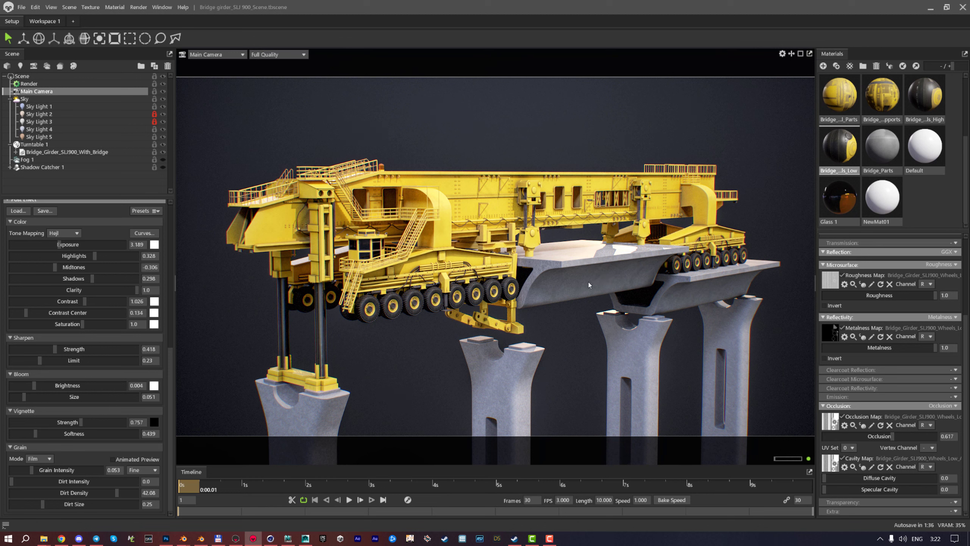
click(25, 99)
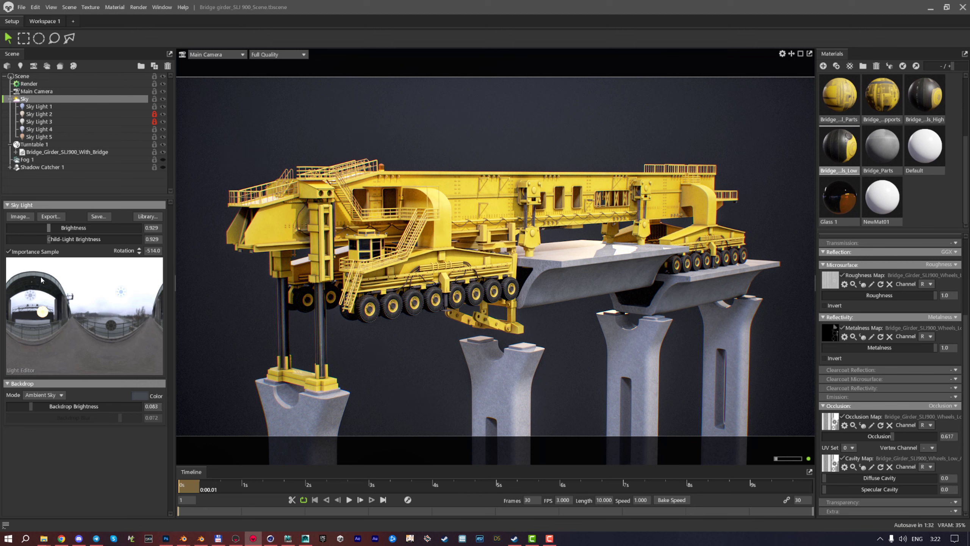
Add a new sky light, Sky Light 6, and raise its brightness
click(22, 263)
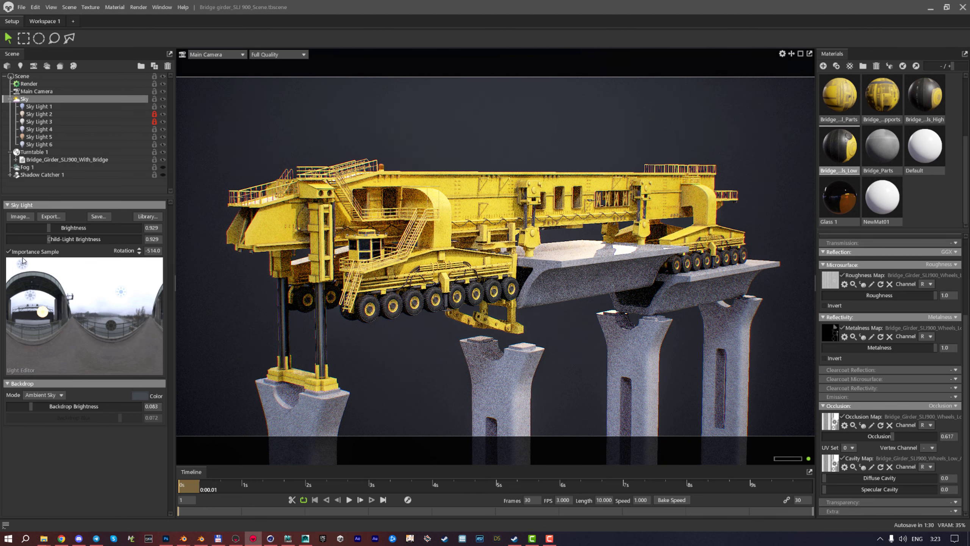
mouse_move(22, 259)
mouse_down()
mouse_move(31, 262)
mouse_move(13, 267)
mouse_up()
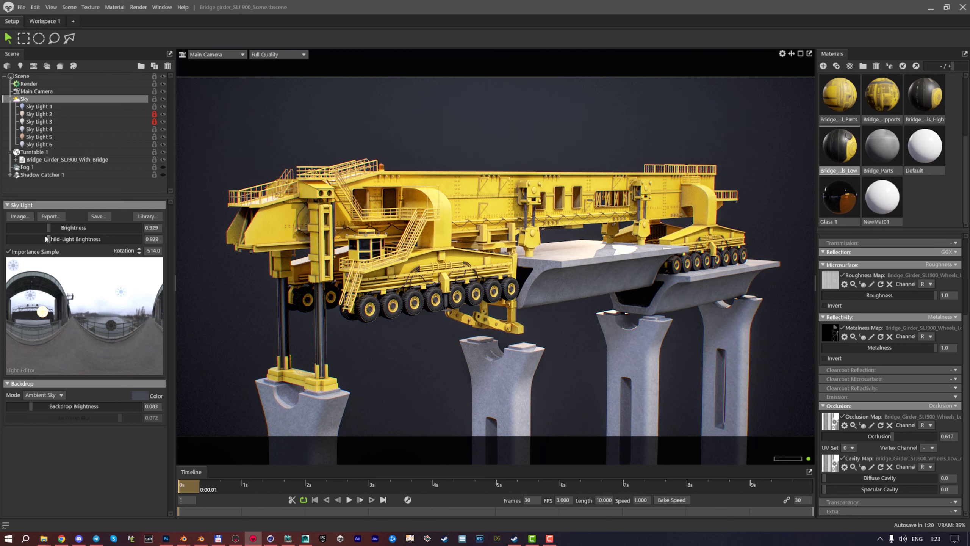
drag(50, 229, 54, 228)
key(ctrl+z)
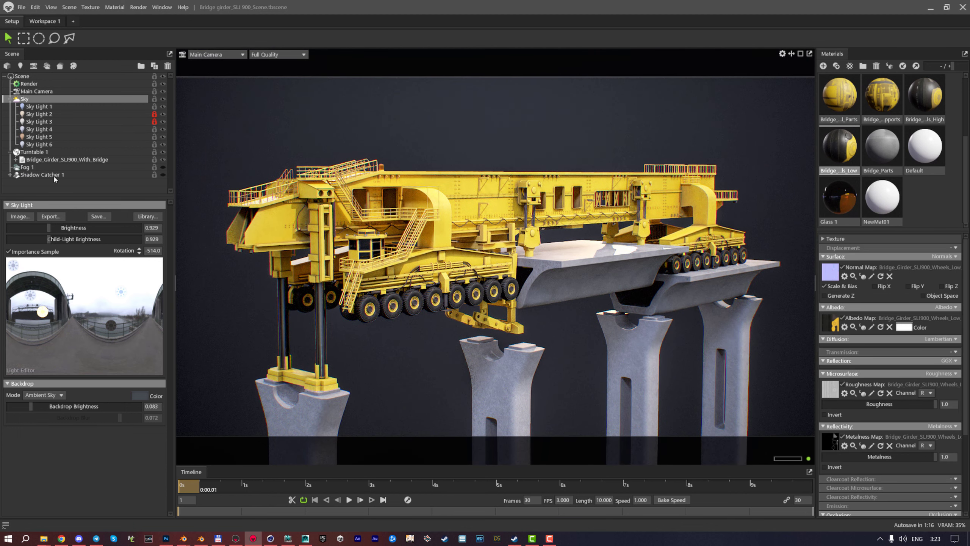
click(40, 144)
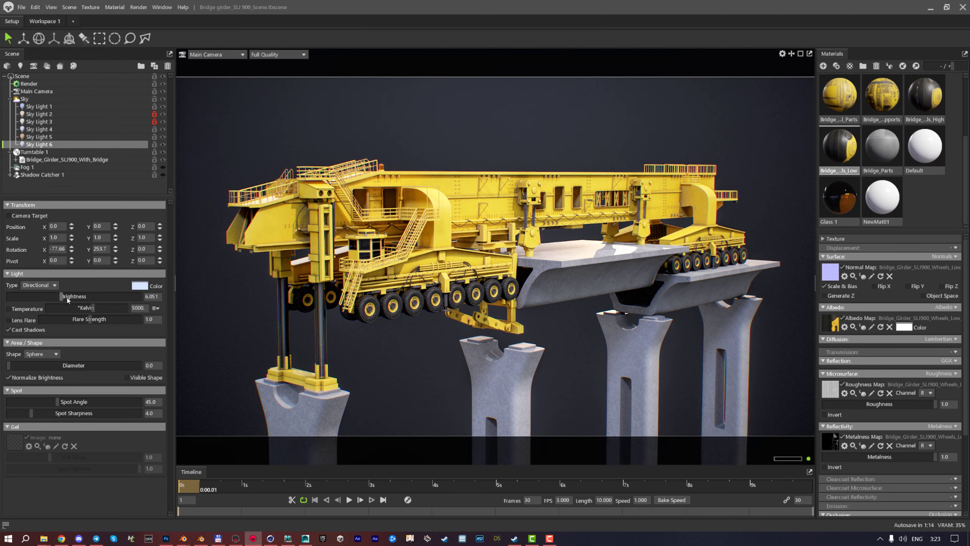
drag(67, 300, 80, 294)
Rotate Sky Light 6 onto the girder, lower its brightness, and widen its diameter
click(38, 38)
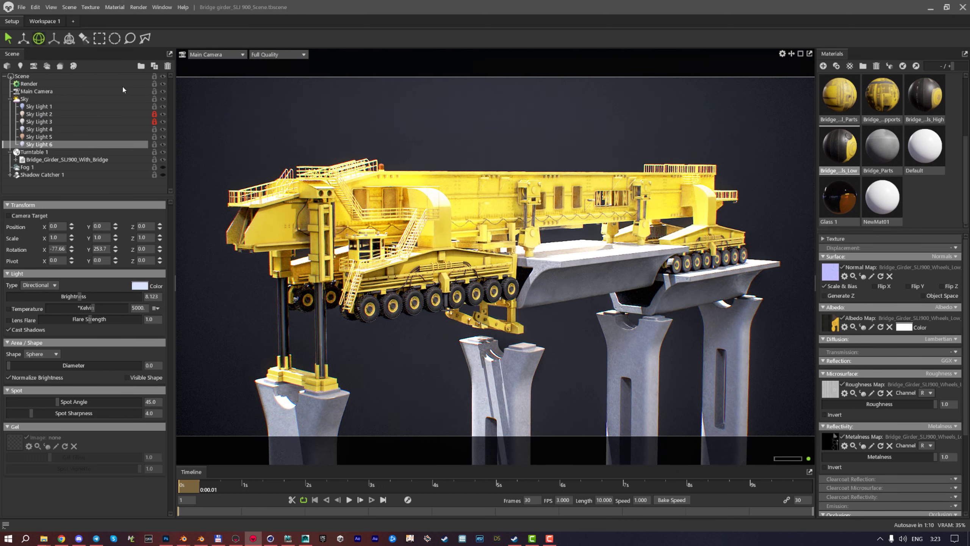
mouse_move(549, 271)
mouse_down()
mouse_move(555, 249)
mouse_move(554, 272)
mouse_move(578, 241)
mouse_move(562, 267)
mouse_move(581, 289)
mouse_move(556, 263)
mouse_move(564, 260)
mouse_up()
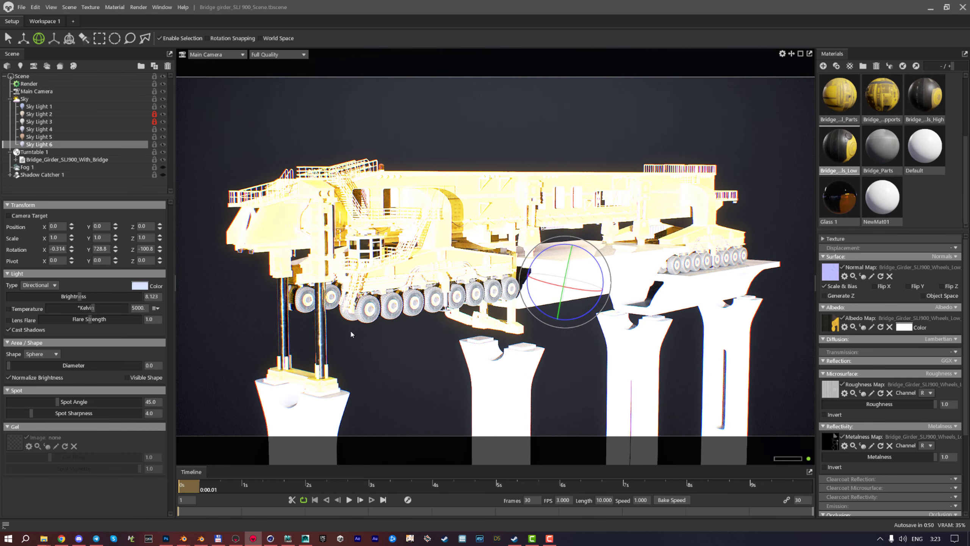
mouse_move(55, 297)
mouse_down()
mouse_move(47, 297)
mouse_move(64, 298)
mouse_up()
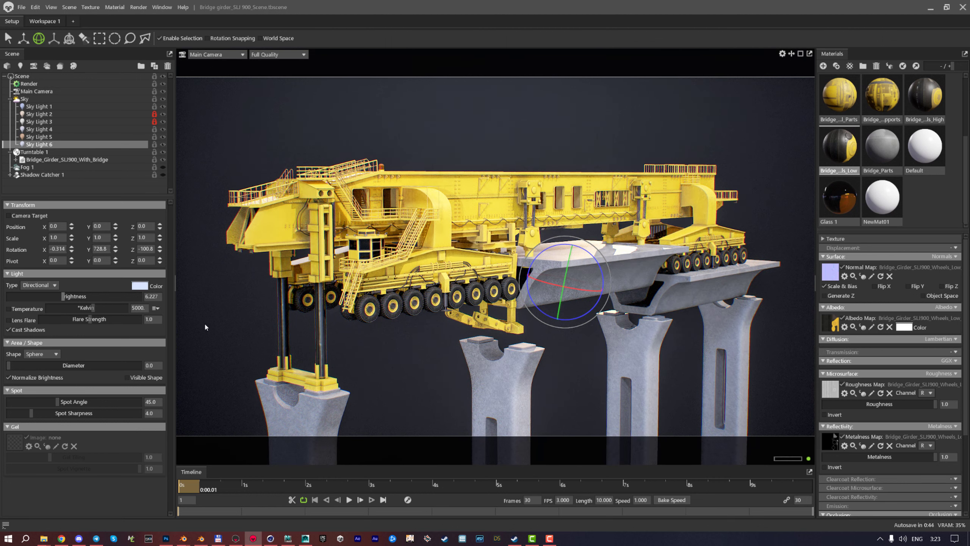
drag(597, 290, 564, 278)
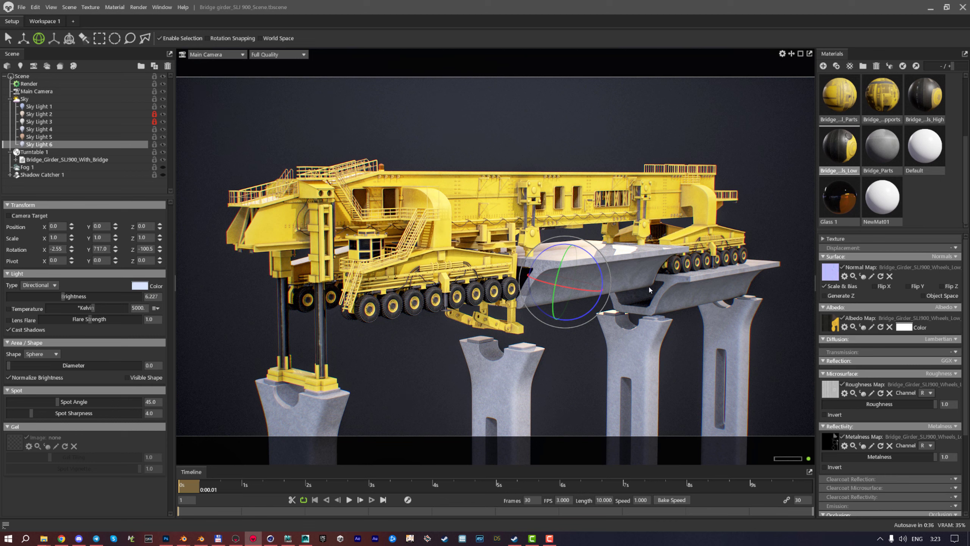
drag(62, 296, 61, 296)
mouse_move(15, 366)
mouse_down()
mouse_move(31, 365)
mouse_move(5, 365)
mouse_move(16, 365)
mouse_up()
Set the main camera's exposure to 2.603
click(27, 98)
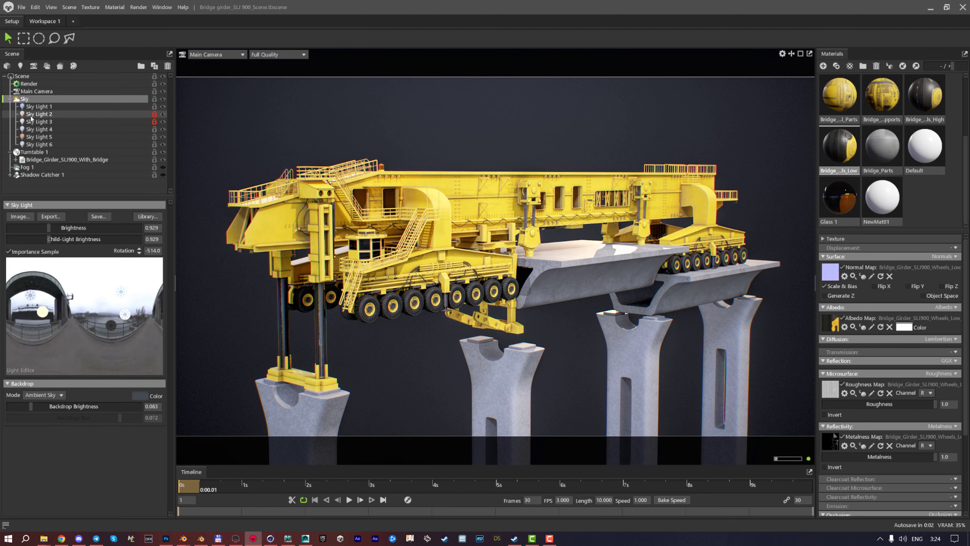
click(33, 92)
scroll(70, 397, down, 5)
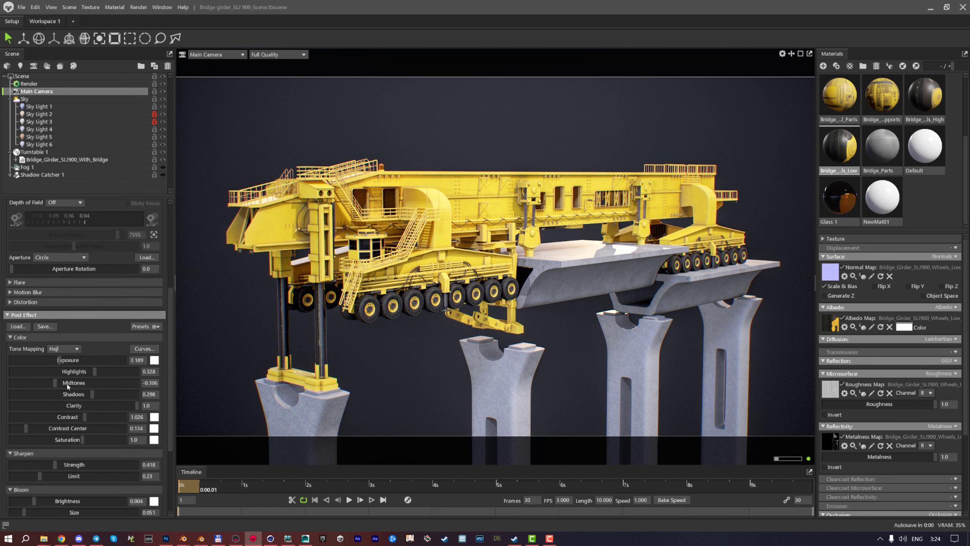
drag(59, 359, 57, 360)
drag(55, 360, 57, 360)
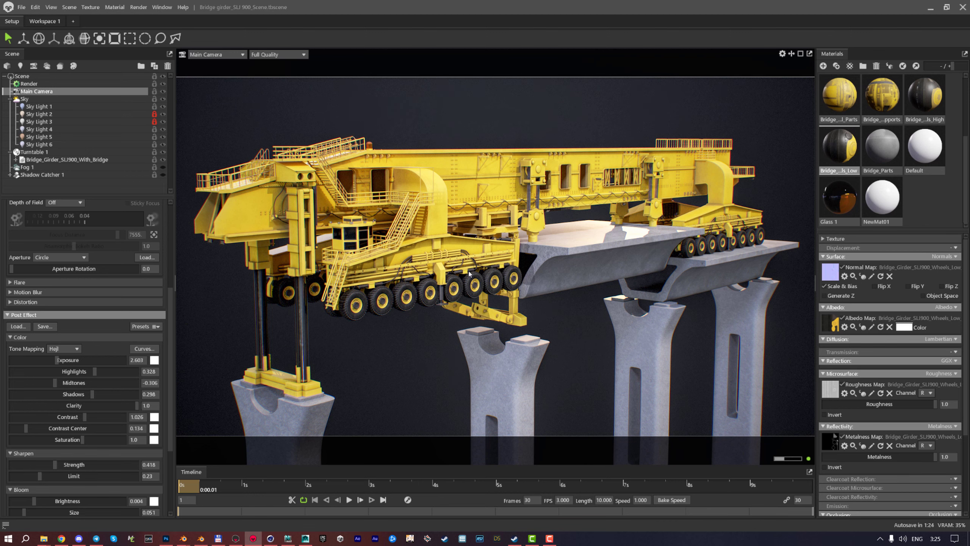
Scrub the 10-second, 30 fps turntable animation to preview the girder rotating
drag(306, 485, 179, 485)
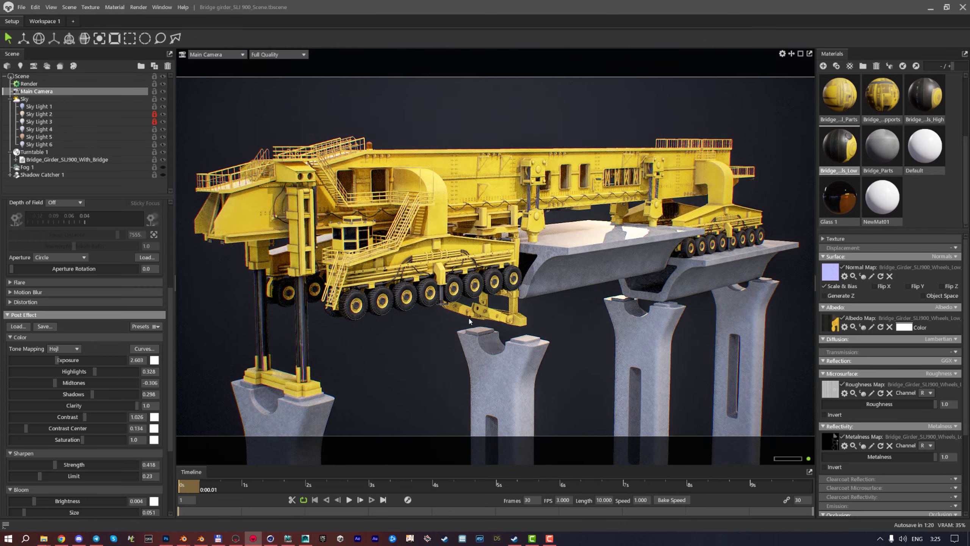
scroll(469, 321, down, 3)
drag(506, 328, 450, 351)
drag(209, 485, 800, 489)
drag(886, 518, 400, 485)
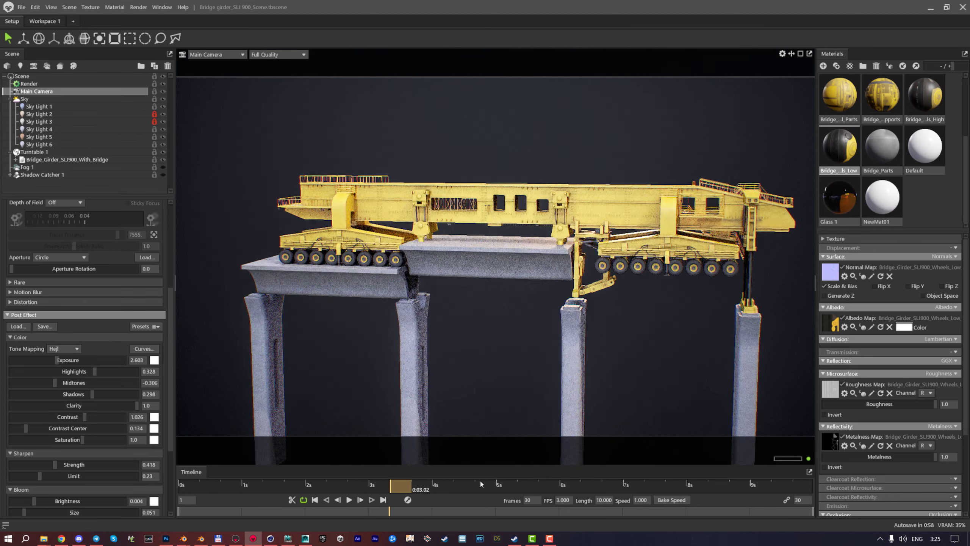
drag(480, 483, 802, 485)
scroll(410, 332, up, 5)
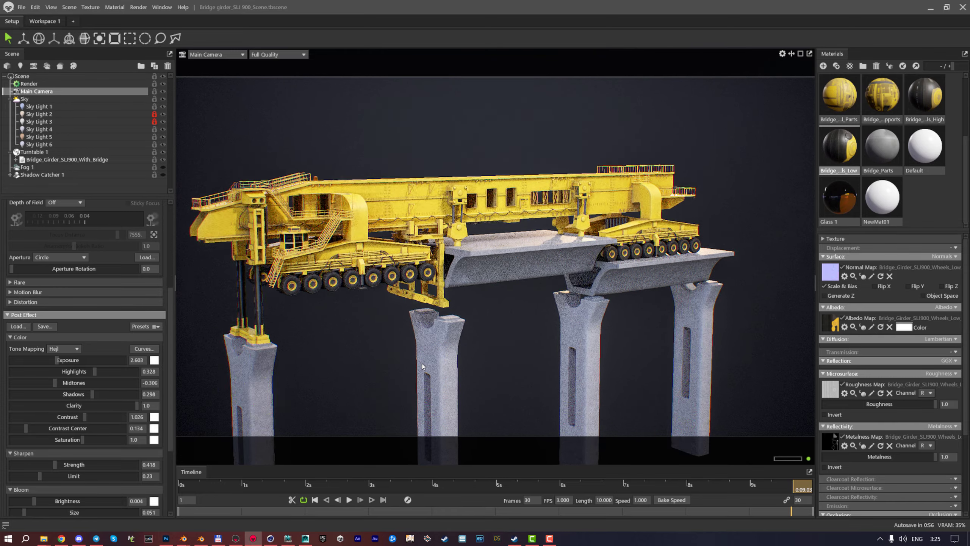
drag(508, 365, 389, 281)
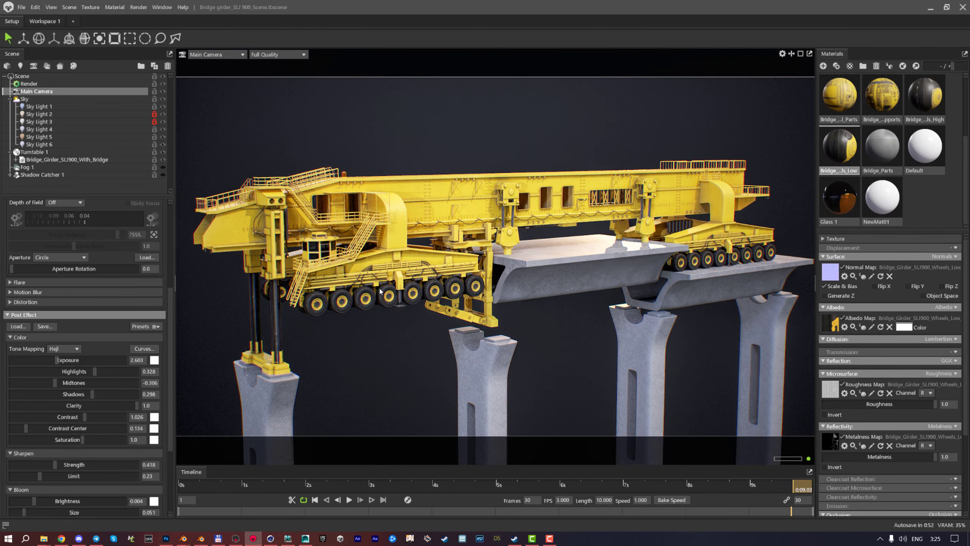